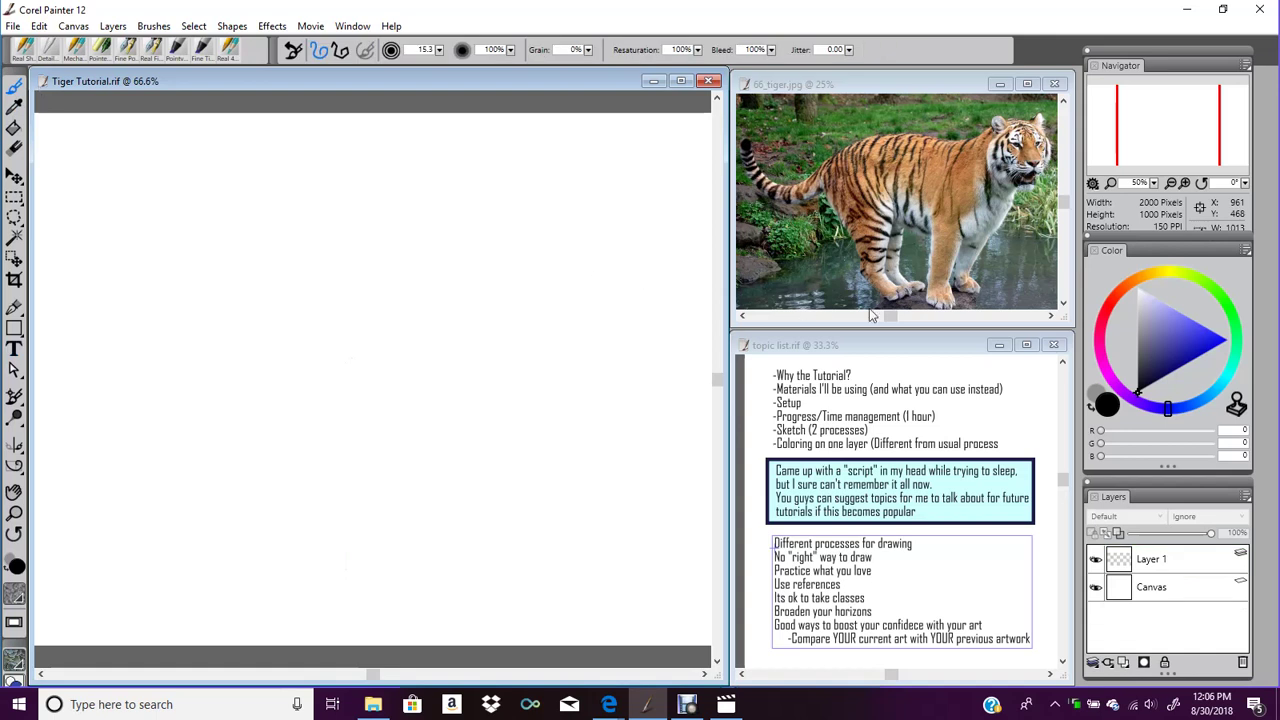
Pick the recent Mechanical Pencil brush at size 1.0 and make Layer 1 of the tiger drawing active
left_click(75, 52)
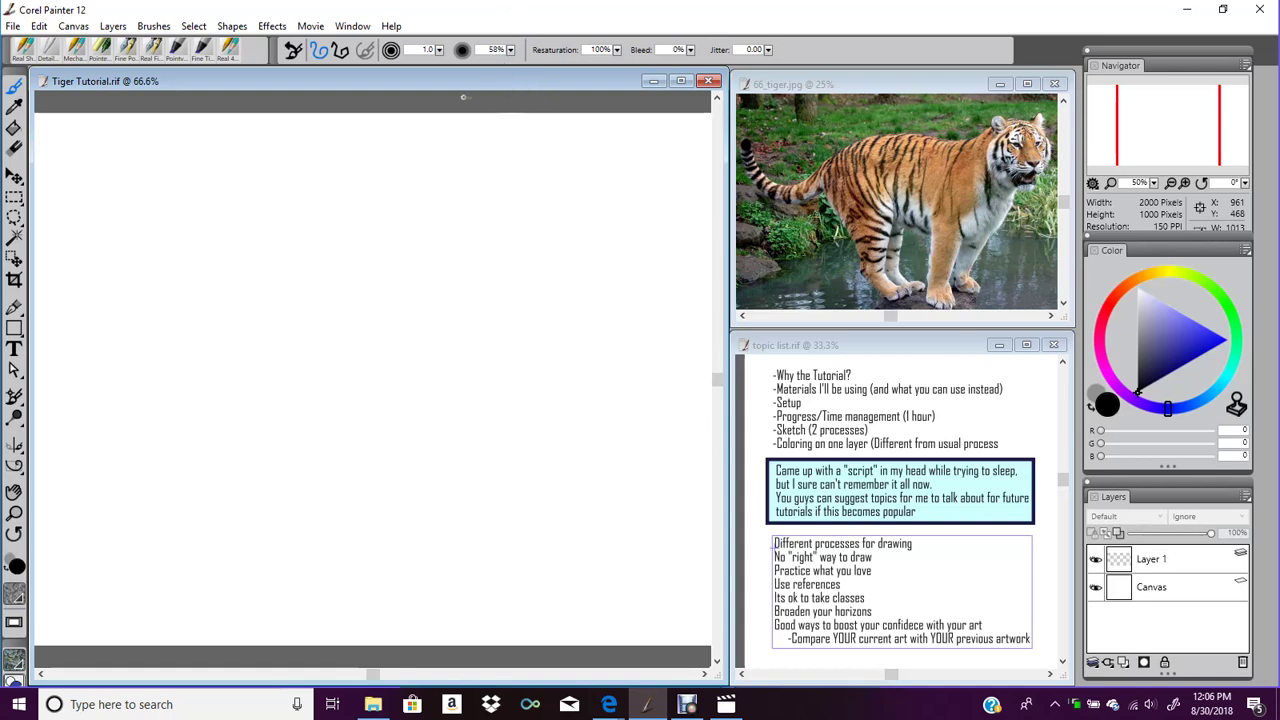
left_click_drag(1165, 104, 1182, 129)
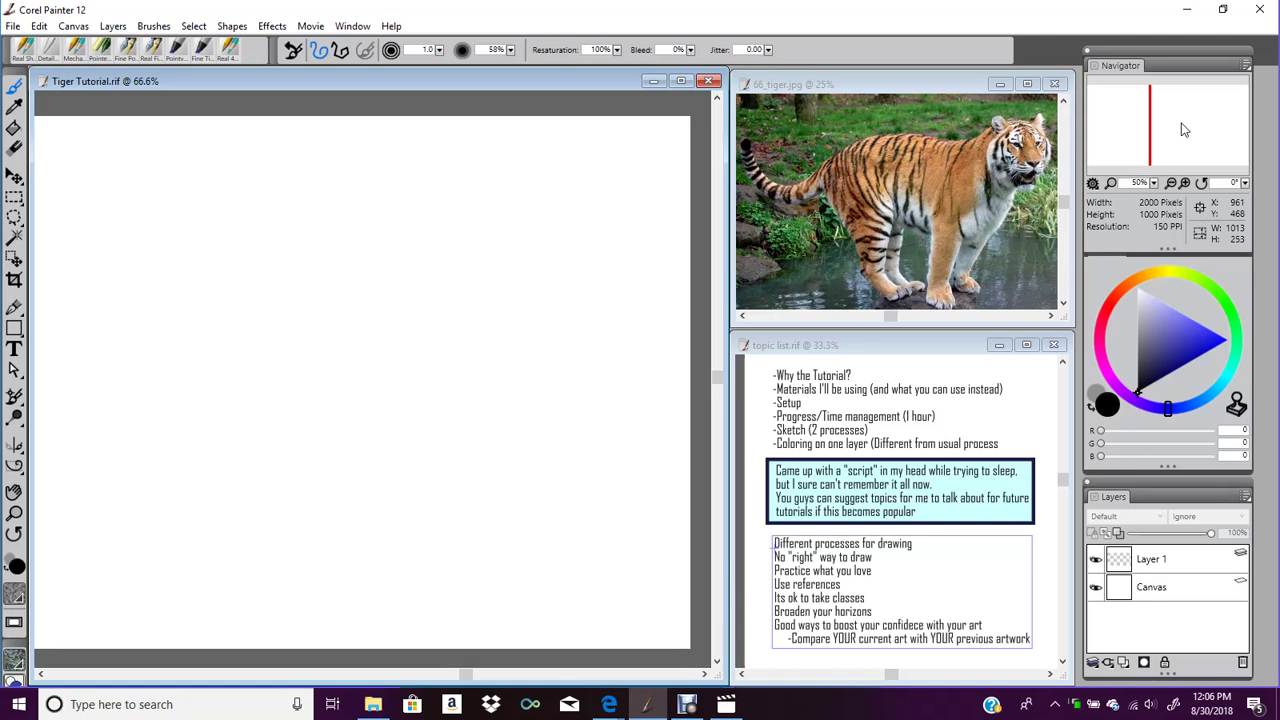
left_click_drag(1192, 128, 1160, 134)
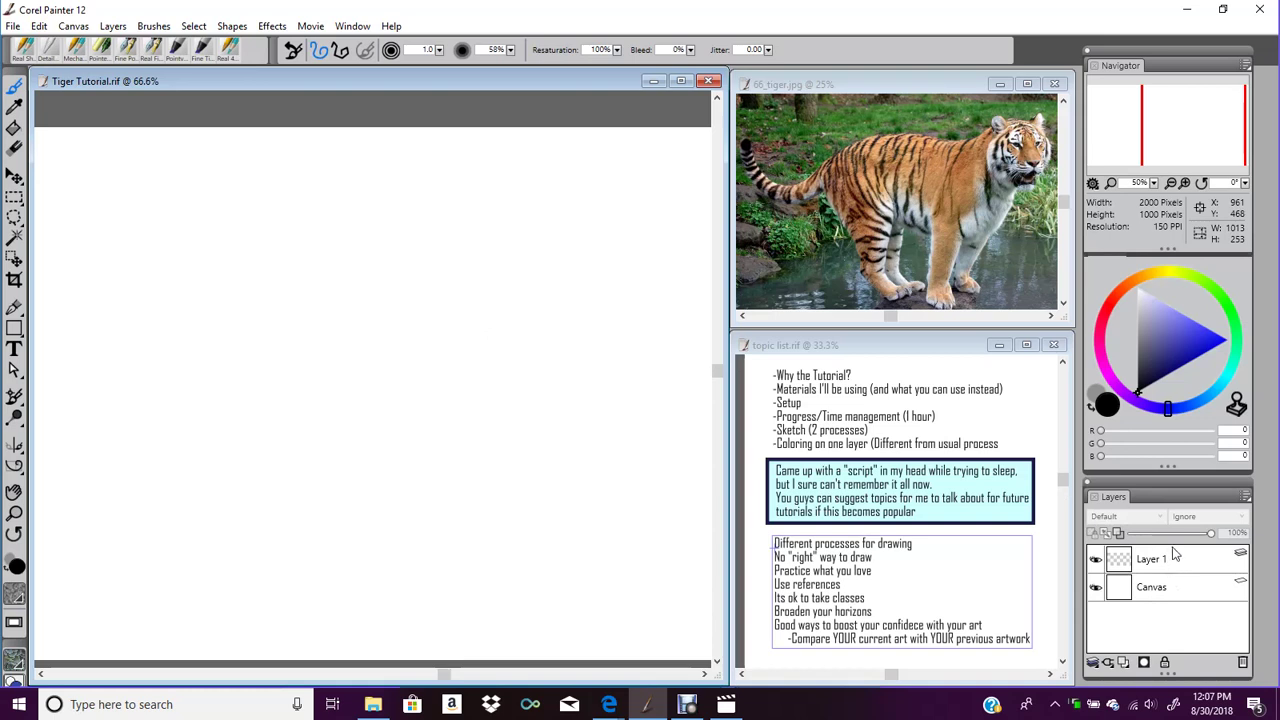
left_click_drag(1179, 133, 1190, 140)
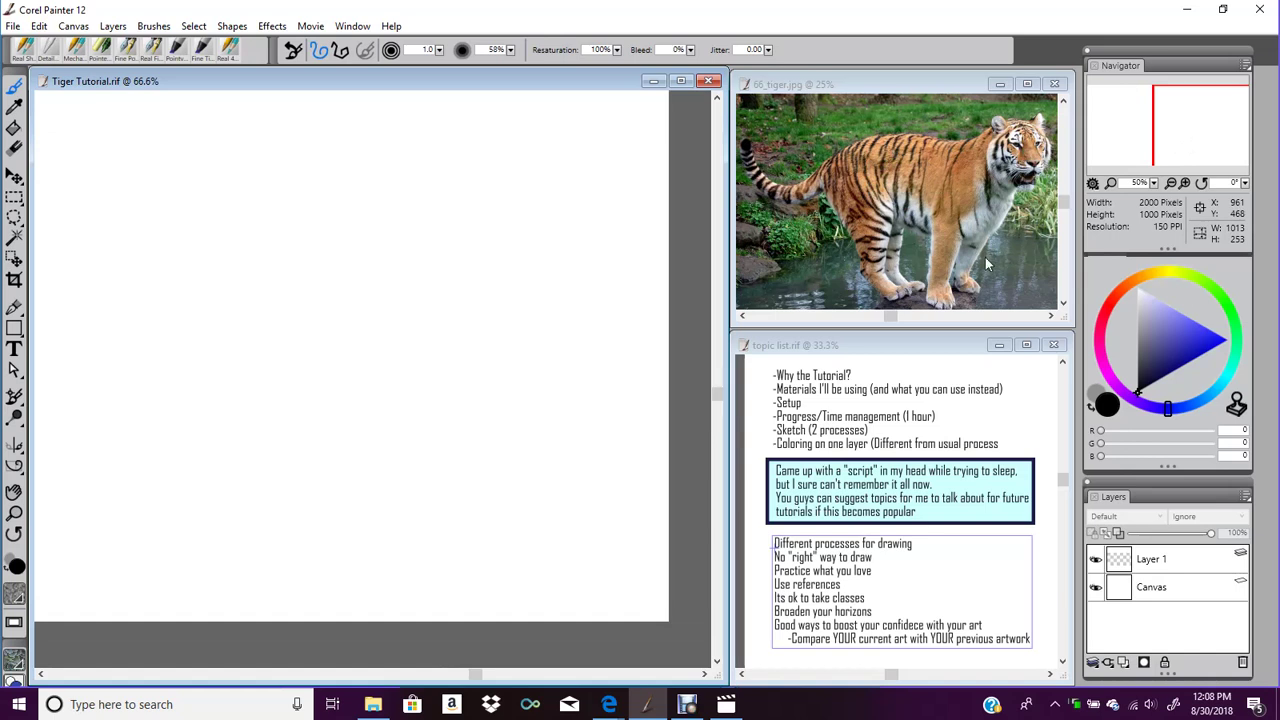
left_click(1195, 148)
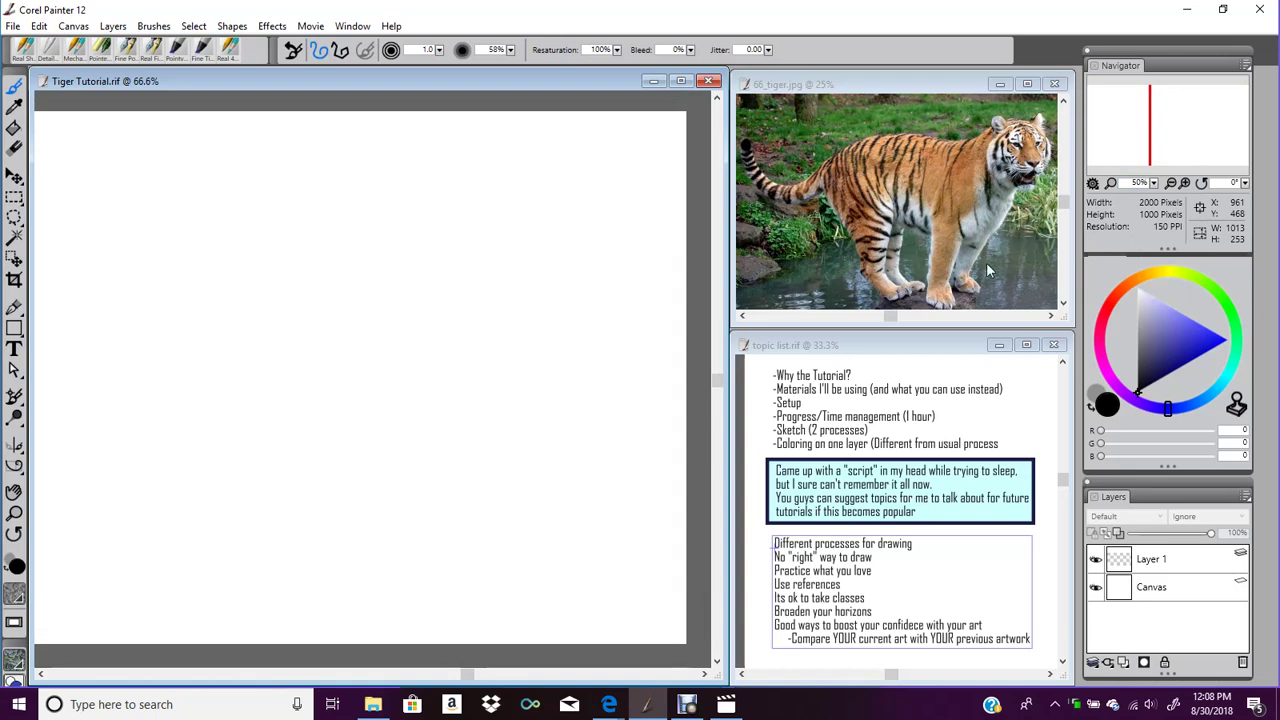
left_click(1180, 155)
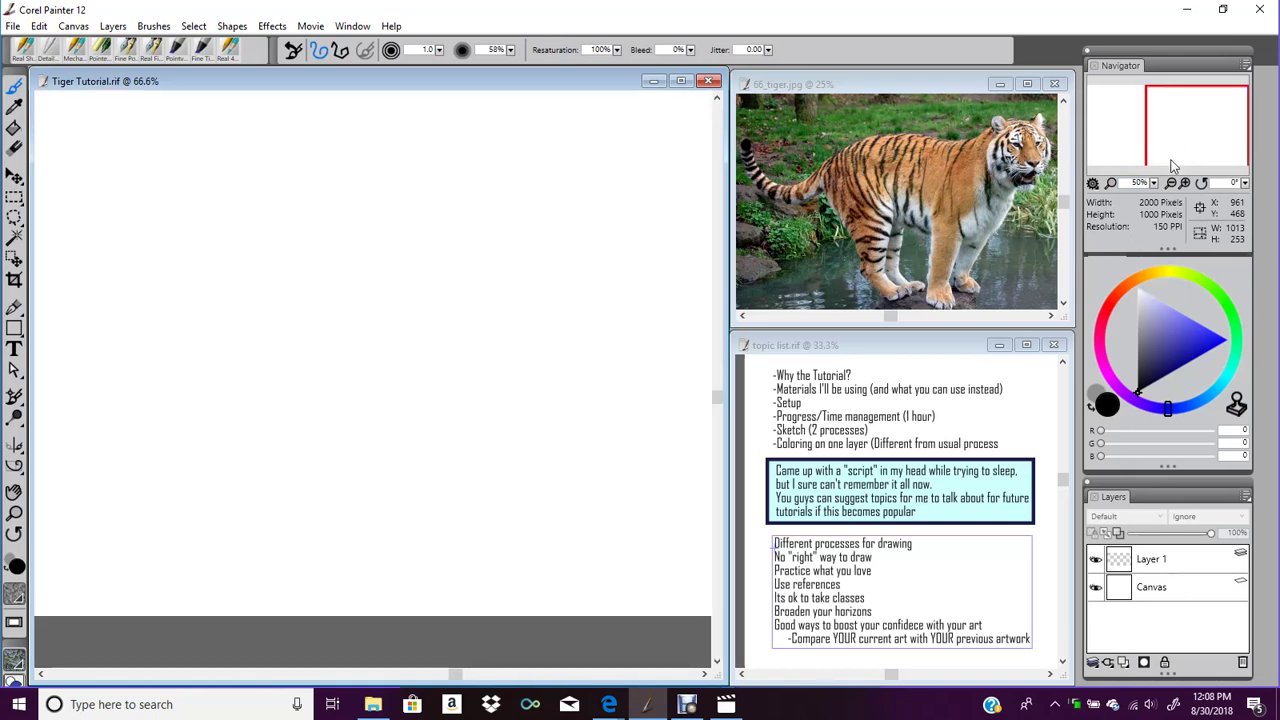
left_click(1192, 136)
left_click(1172, 566)
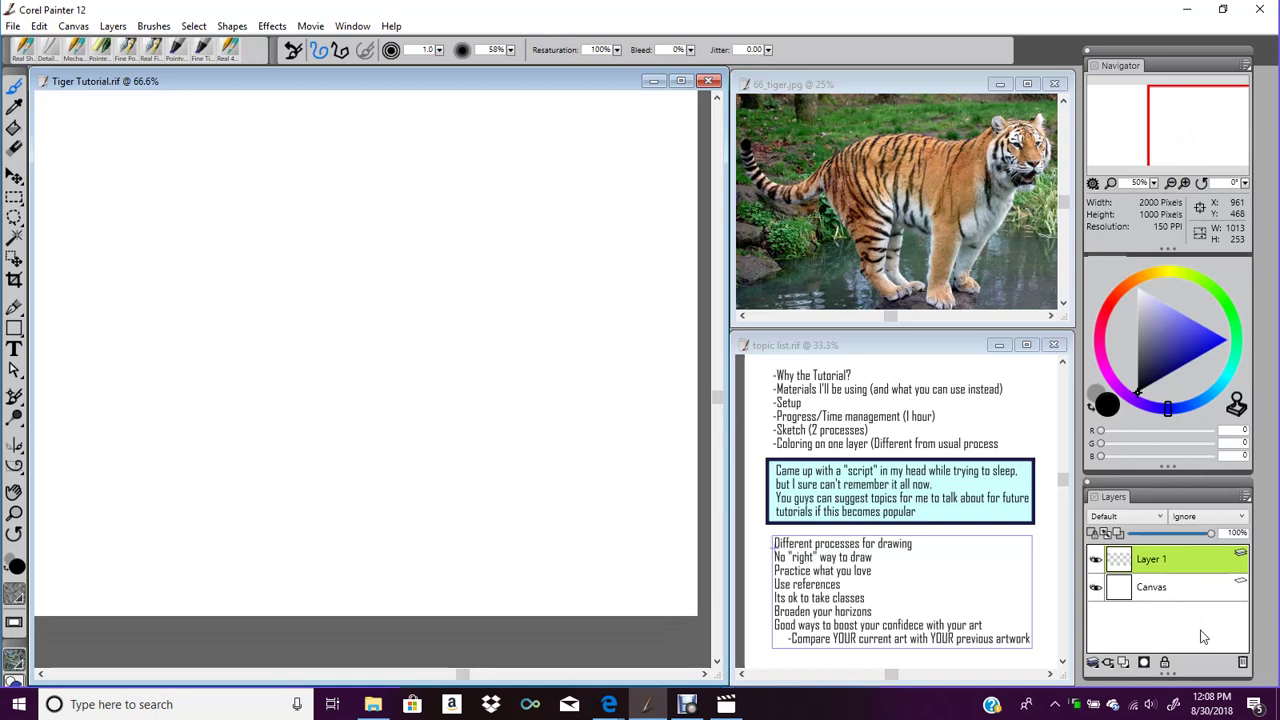
left_click(1188, 136)
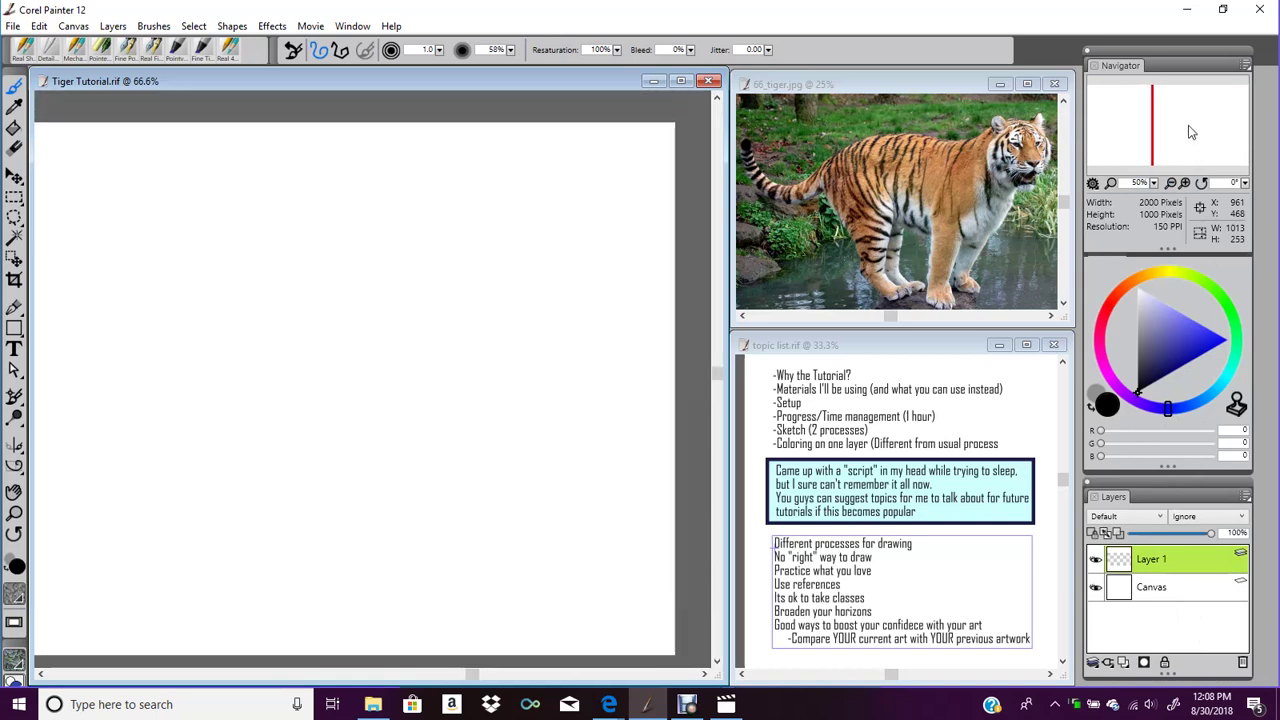
left_click(1190, 130)
left_click_drag(1121, 124, 1191, 124)
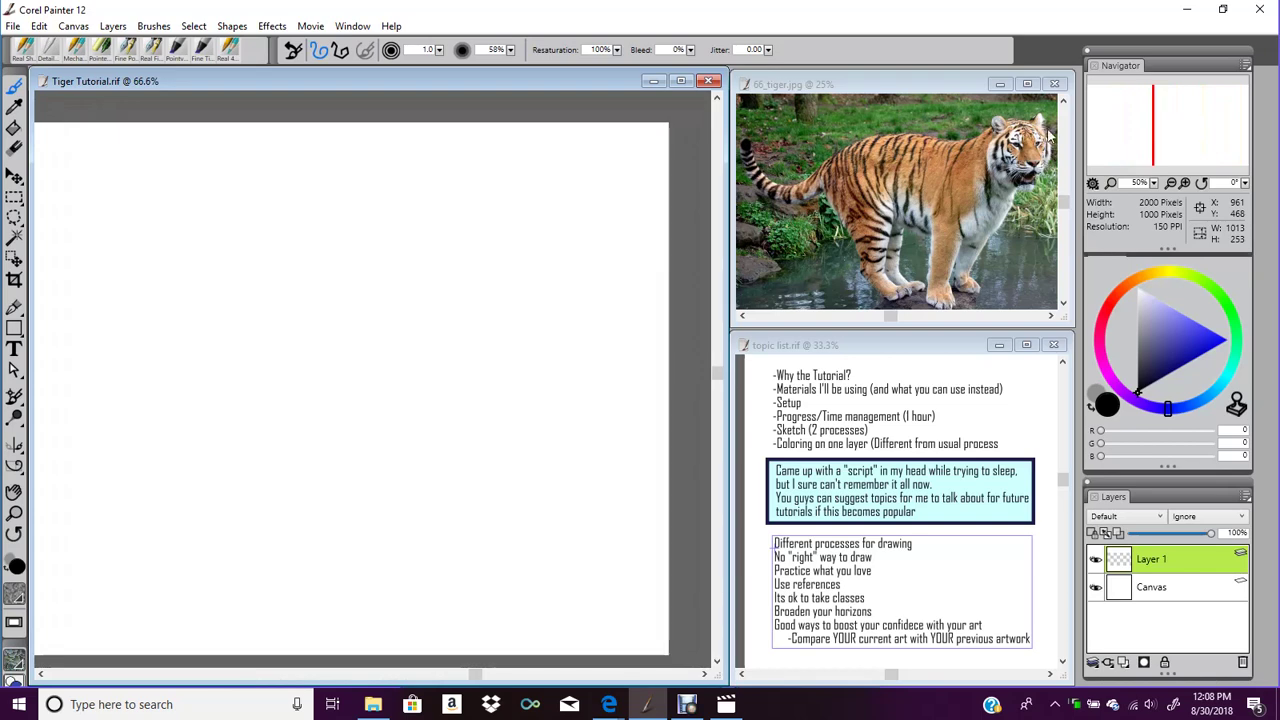
Frame the whole tiger in the 66_tiger.jpg reference photo and return to the Tiger Tutorial drawing
left_click(978, 85)
left_click(1184, 184)
left_click(1184, 184)
mouse_move(1173, 138)
left_mouse_down()
mouse_move(1220, 120)
mouse_move(1193, 131)
left_mouse_up()
left_click(1171, 183)
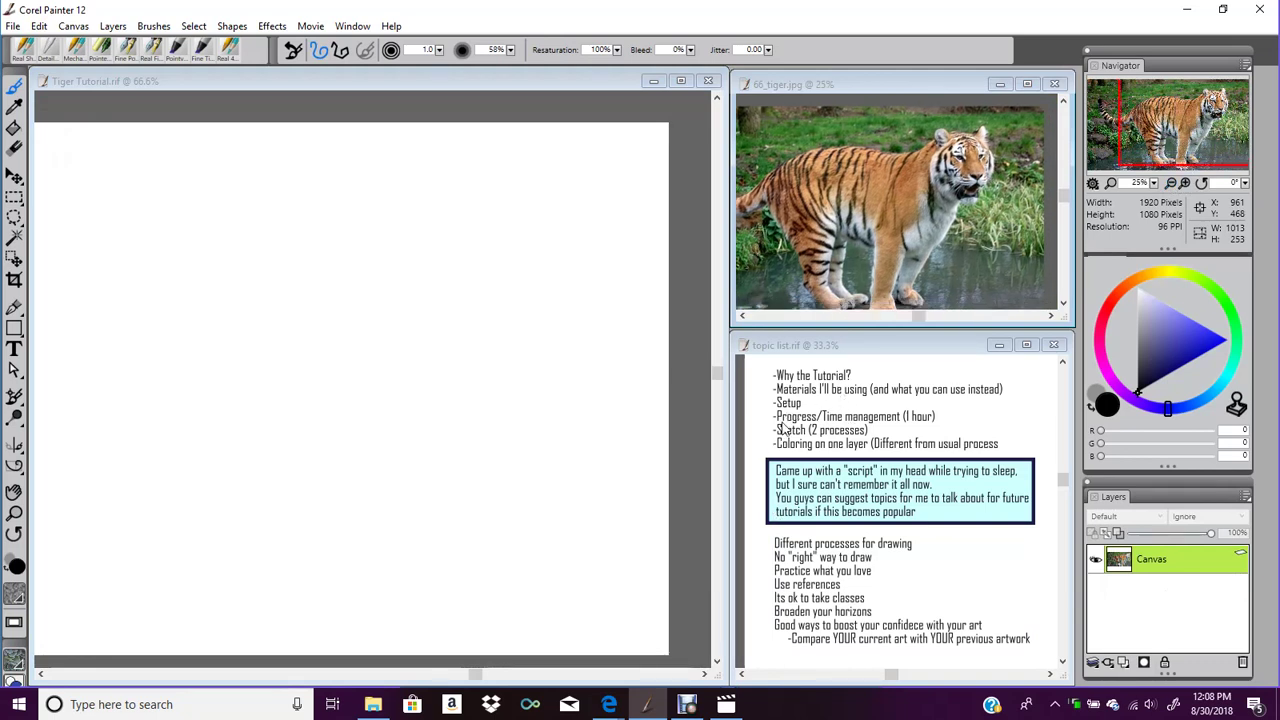
left_click_drag(1182, 125, 1159, 135)
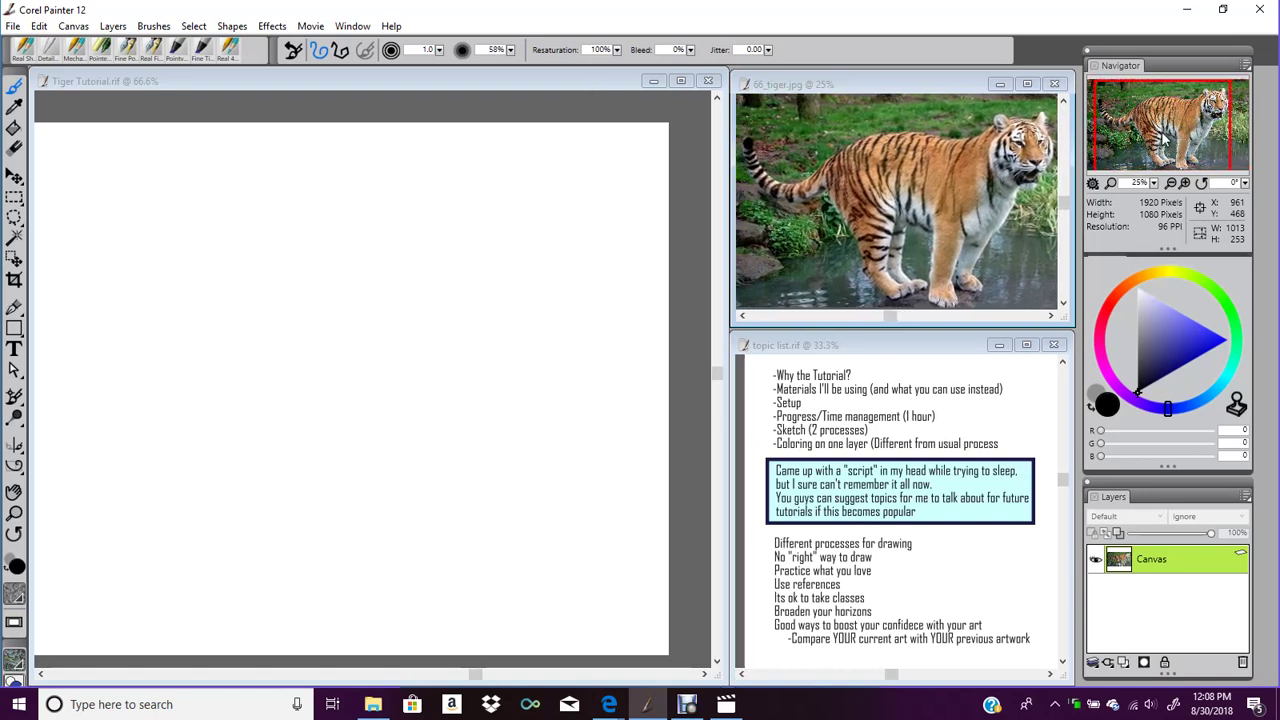
left_click(614, 80)
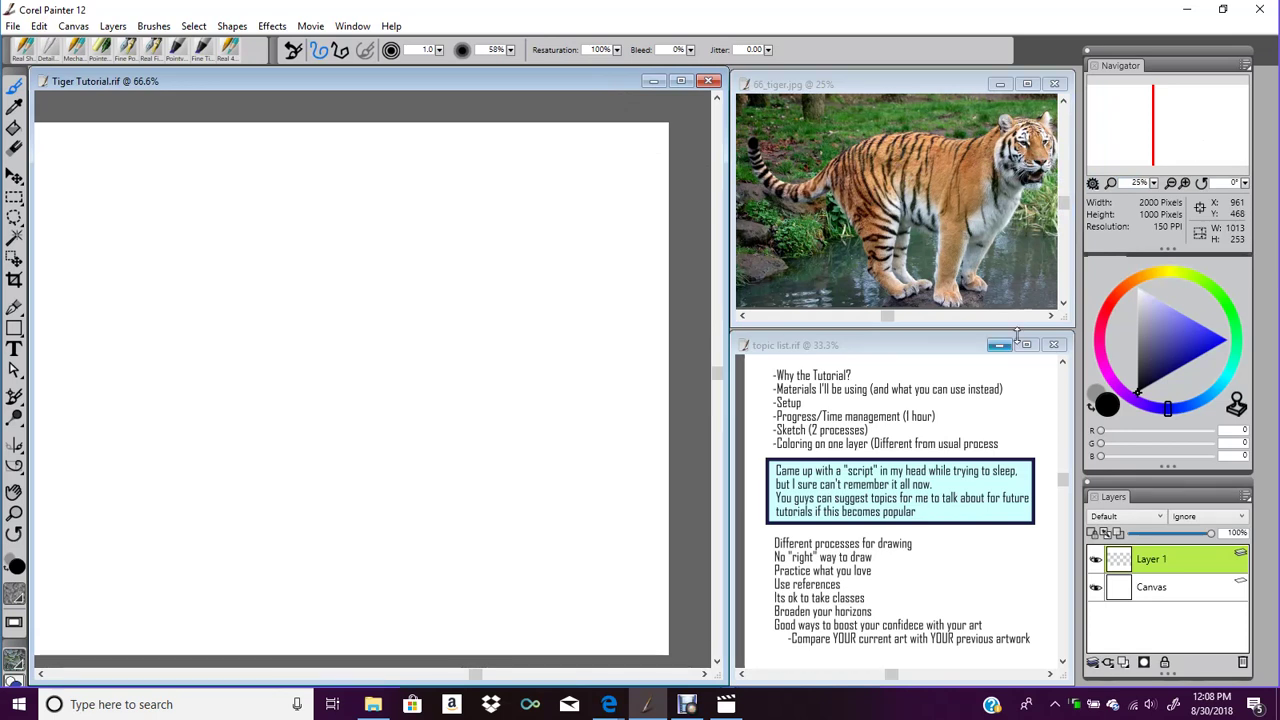
left_click(1050, 313)
left_click(576, 92)
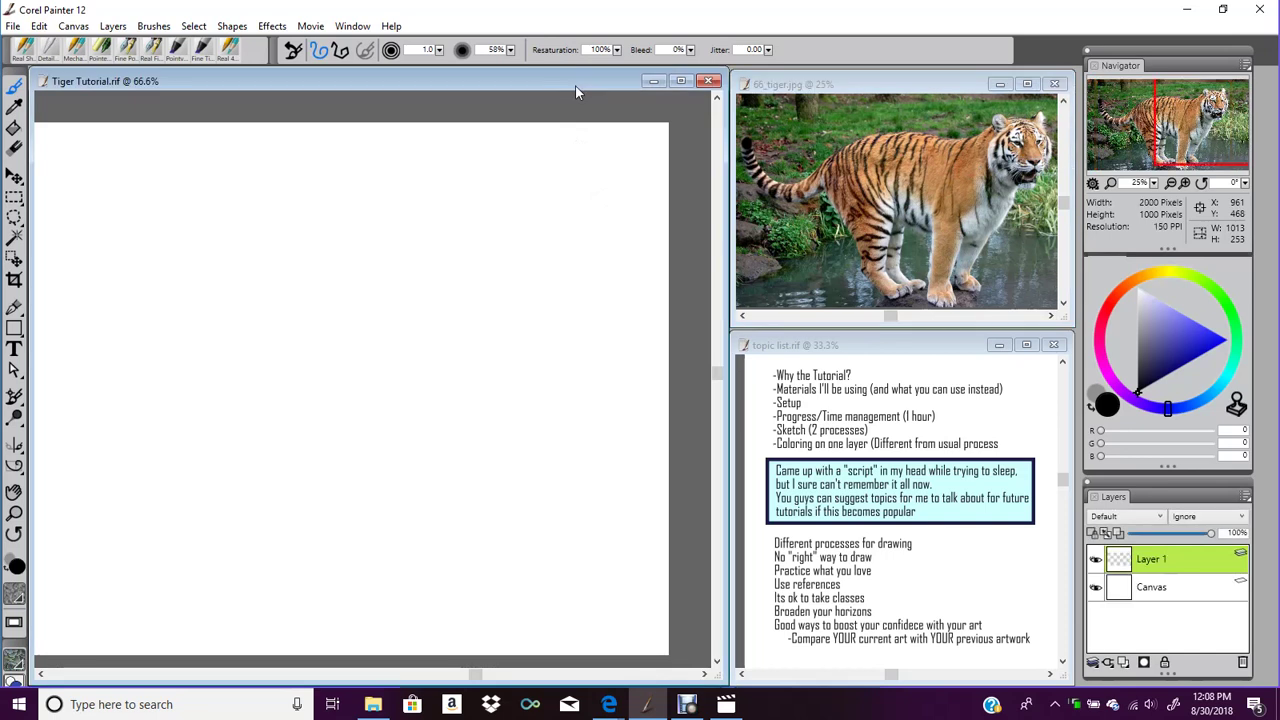
left_click(1189, 129)
left_click_drag(1188, 128, 1192, 127)
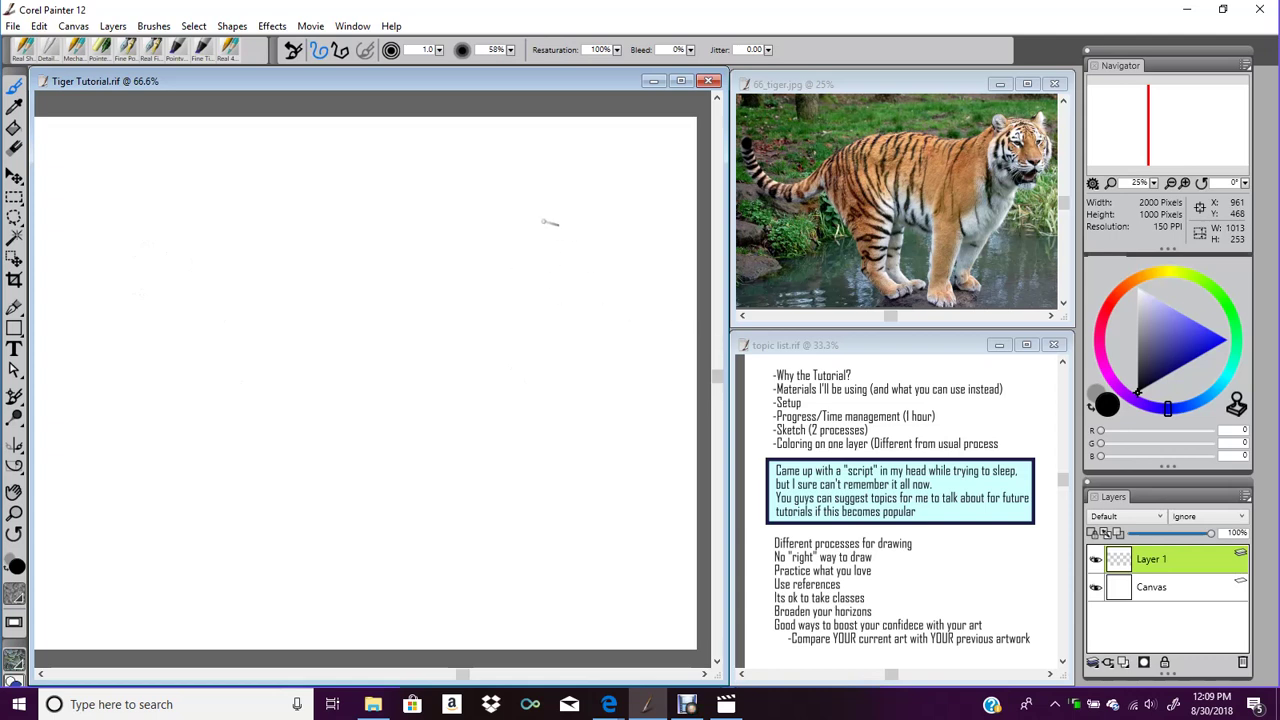
left_click_drag(516, 212, 503, 256)
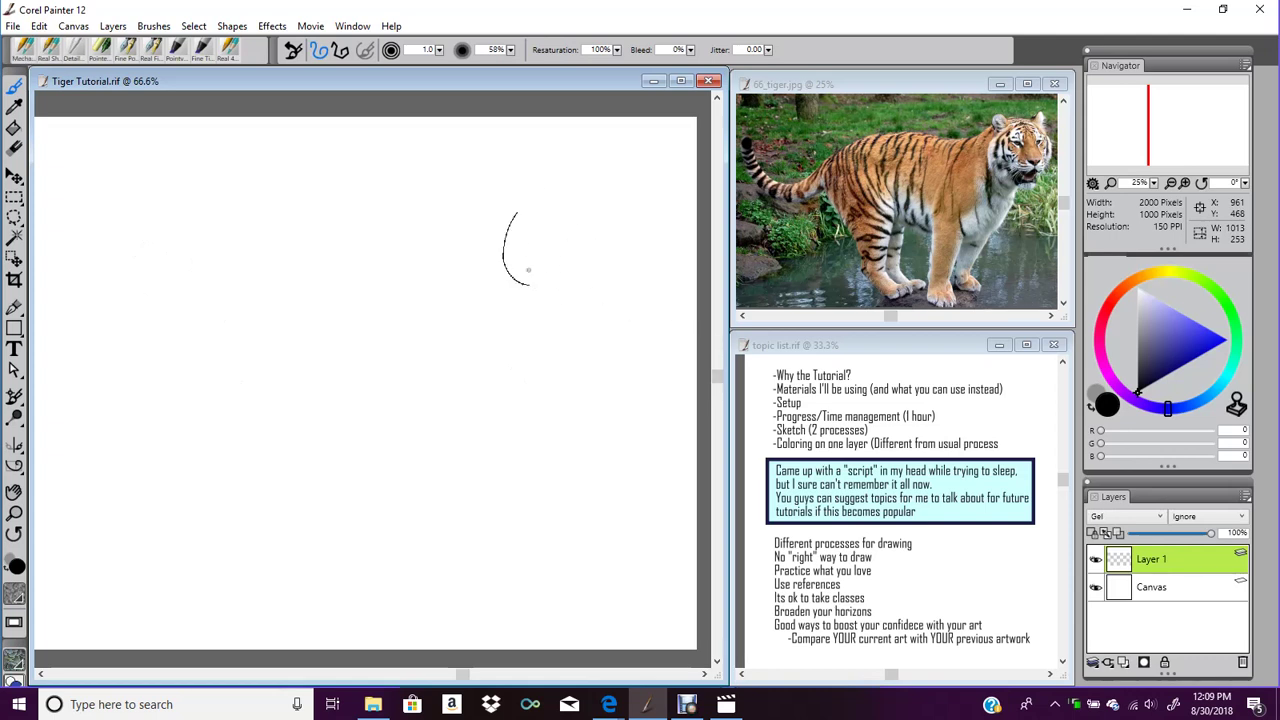
left_click(39, 26)
left_click(80, 43)
Sketch the tiger's head in gray (RGB 145) as loose overlapping circles with a vertical centre line
left_click(1107, 403)
mouse_move(549, 216)
left_mouse_down()
mouse_move(546, 294)
mouse_move(520, 232)
mouse_move(530, 224)
left_mouse_up()
left_click(1185, 183)
left_click(1171, 183)
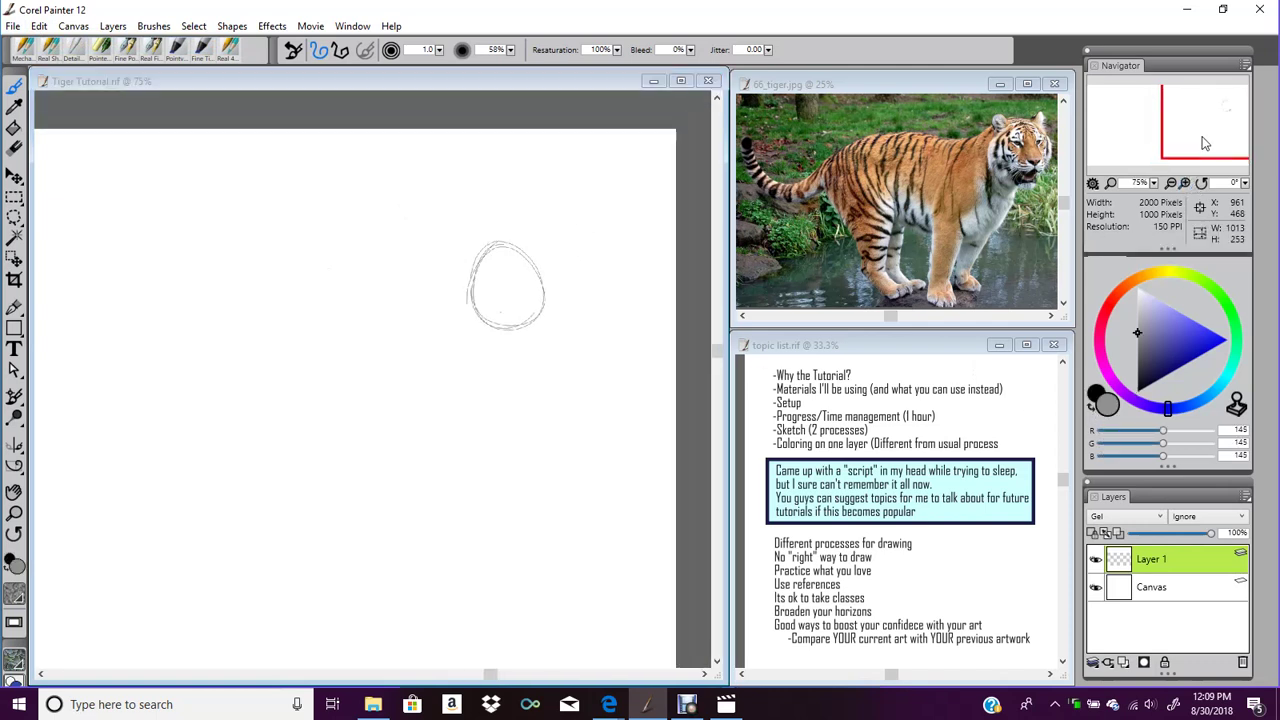
mouse_move(490, 235)
left_mouse_down()
mouse_move(490, 298)
mouse_move(454, 228)
mouse_move(510, 233)
mouse_move(479, 308)
left_mouse_up()
mouse_move(518, 241)
left_mouse_down()
mouse_move(466, 225)
mouse_move(512, 237)
mouse_move(480, 241)
mouse_move(490, 308)
left_mouse_up()
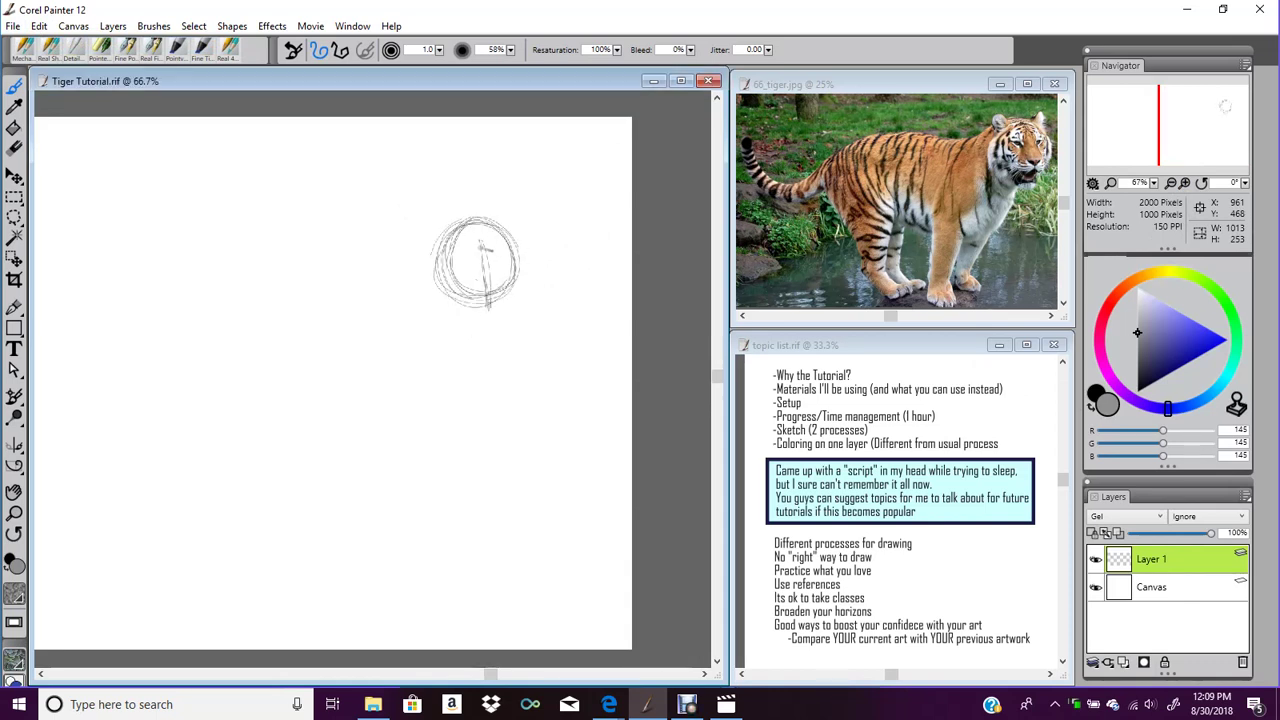
Darken the pencil colour to RGB 120 gray and sketch two rounded ears on top of the head circle
left_click(1185, 183)
left_click(1170, 183)
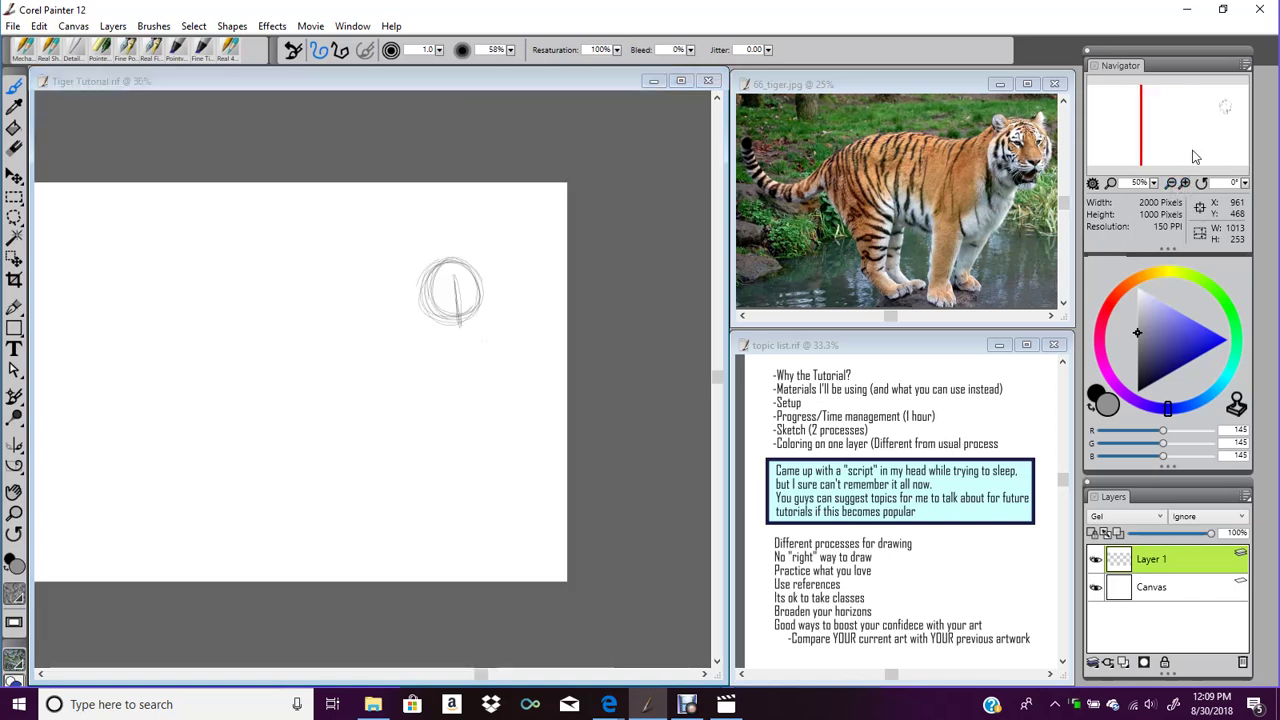
left_click(1170, 183)
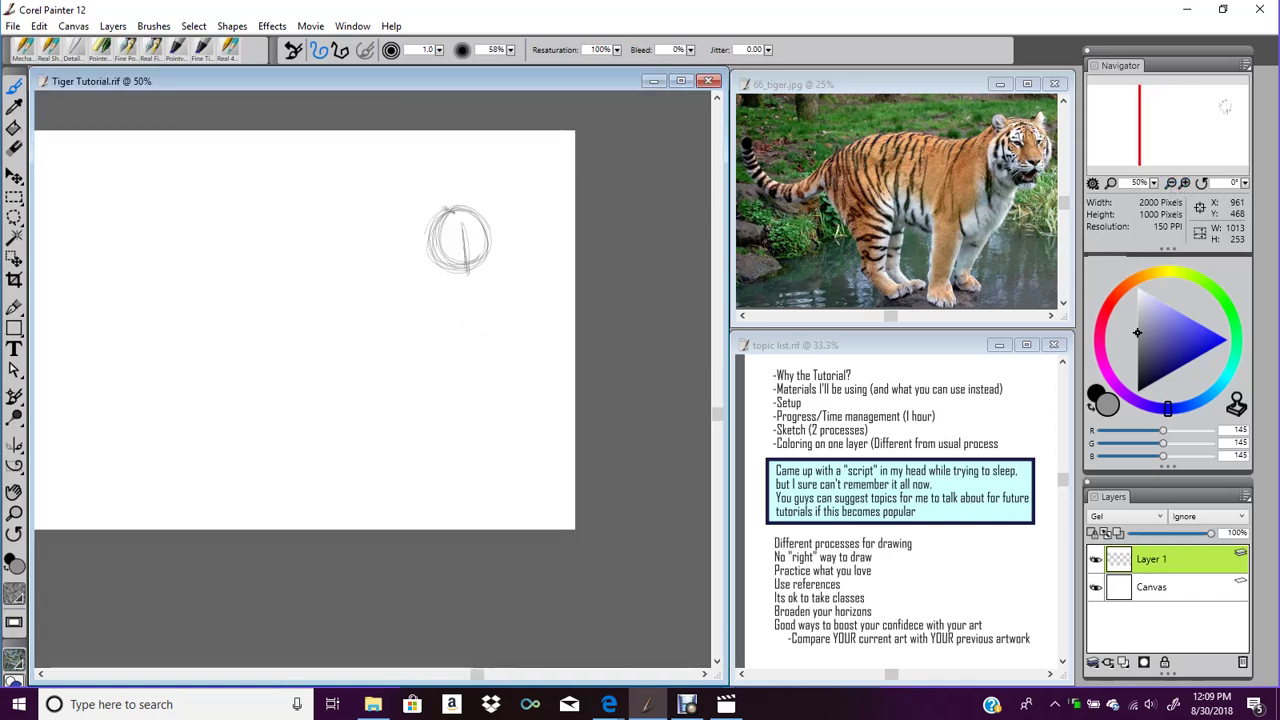
mouse_move(1149, 354)
left_mouse_down()
mouse_move(1126, 364)
mouse_move(1117, 343)
left_mouse_up()
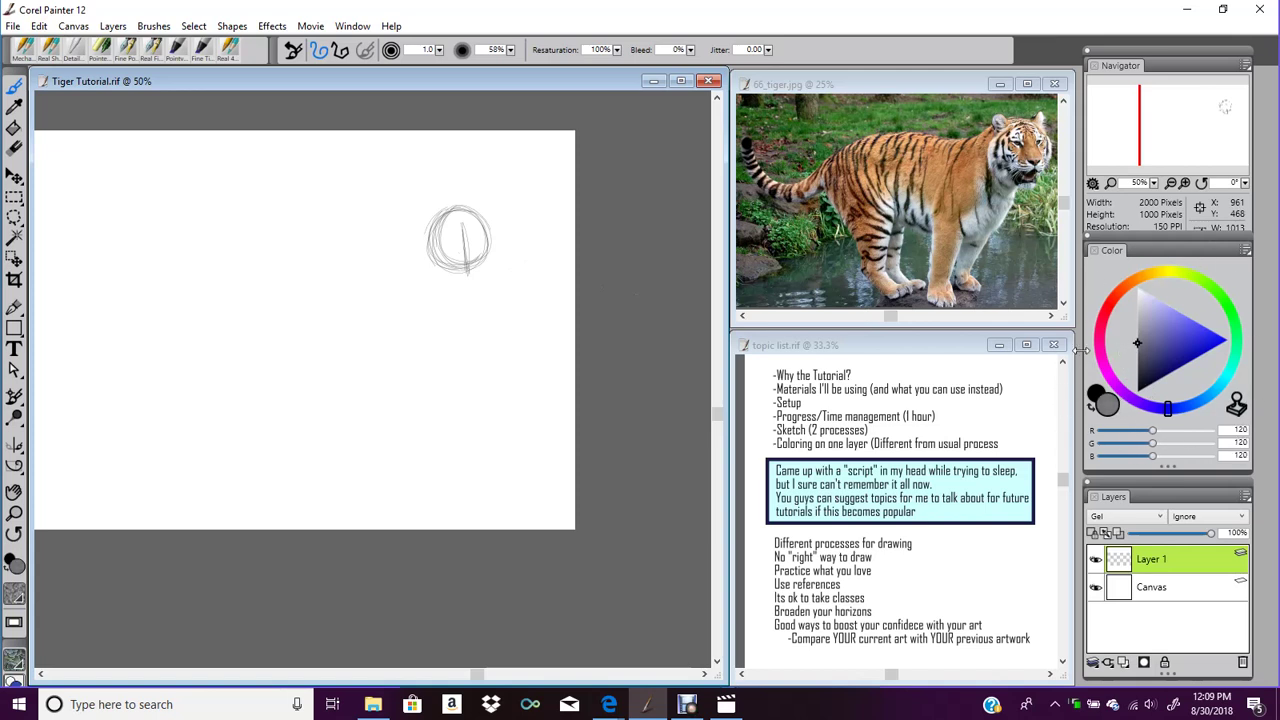
left_click(1185, 184)
left_click(1185, 184)
left_click_drag(1204, 146, 1207, 131)
left_click_drag(540, 210, 565, 228)
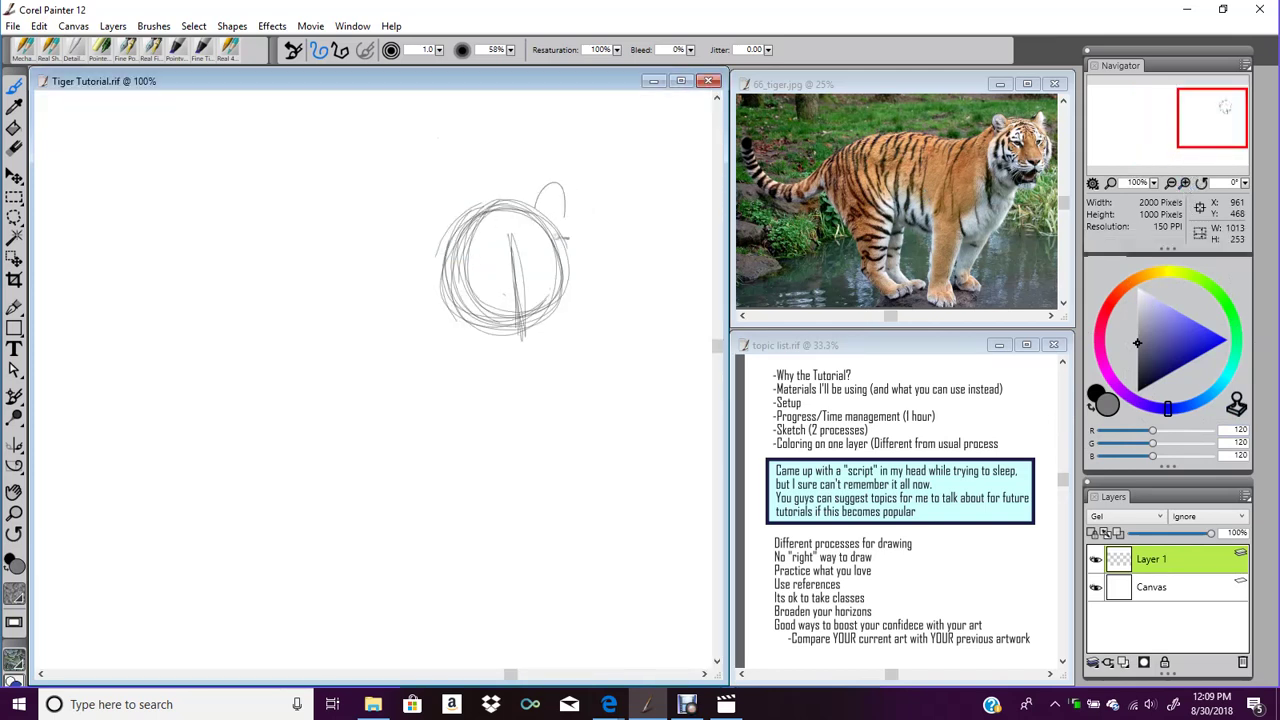
left_click_drag(423, 248, 449, 196)
left_click_drag(425, 238, 448, 194)
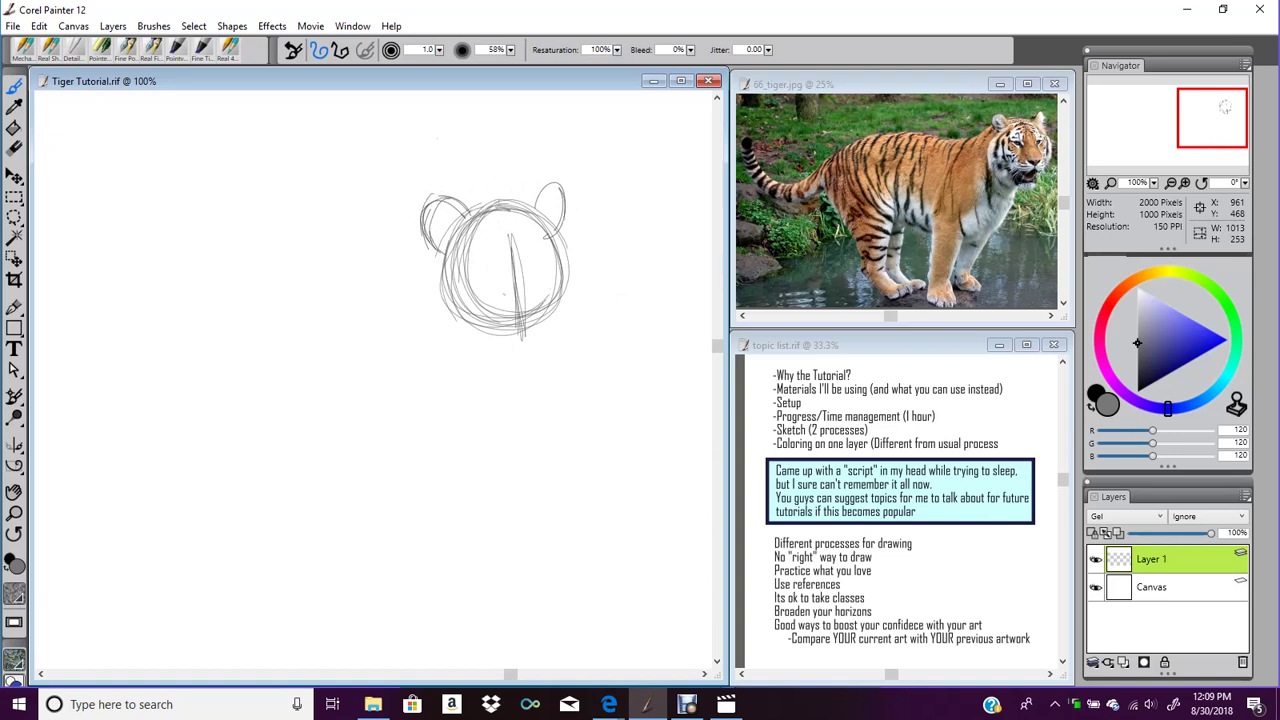
Sketch the cheek and jaw contours along both sides of the head circle
mouse_move(566, 248)
left_mouse_down()
mouse_move(591, 272)
mouse_move(566, 316)
left_mouse_up()
left_click_drag(586, 273, 560, 320)
mouse_move(450, 258)
left_mouse_down()
mouse_move(434, 294)
mouse_move(458, 330)
left_mouse_up()
mouse_move(450, 256)
left_mouse_down()
mouse_move(489, 333)
mouse_move(452, 326)
mouse_move(555, 327)
mouse_move(486, 338)
left_mouse_up()
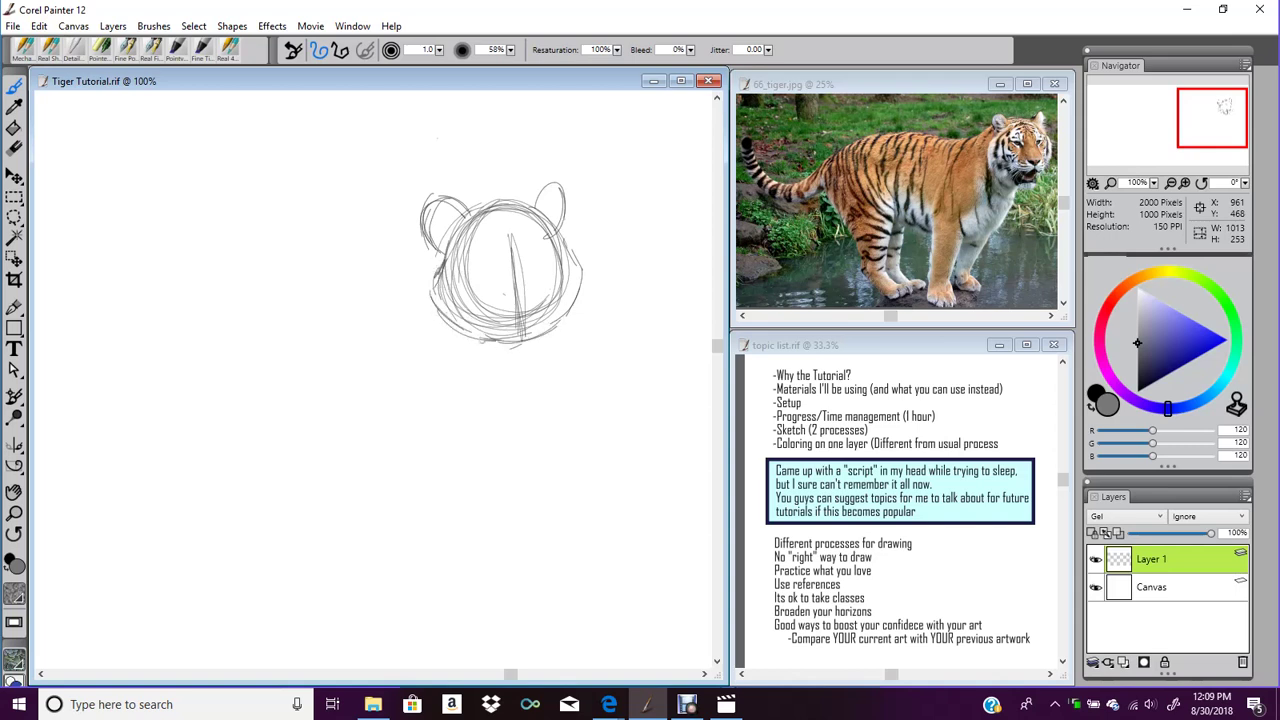
Sketch the chin, a muzzle line across the lower face, and extend the face's centre line below the chin
mouse_move(508, 340)
left_mouse_down()
mouse_move(490, 348)
mouse_move(530, 358)
mouse_move(556, 342)
left_mouse_up()
left_click_drag(462, 316, 570, 302)
left_click_drag(518, 250, 534, 376)
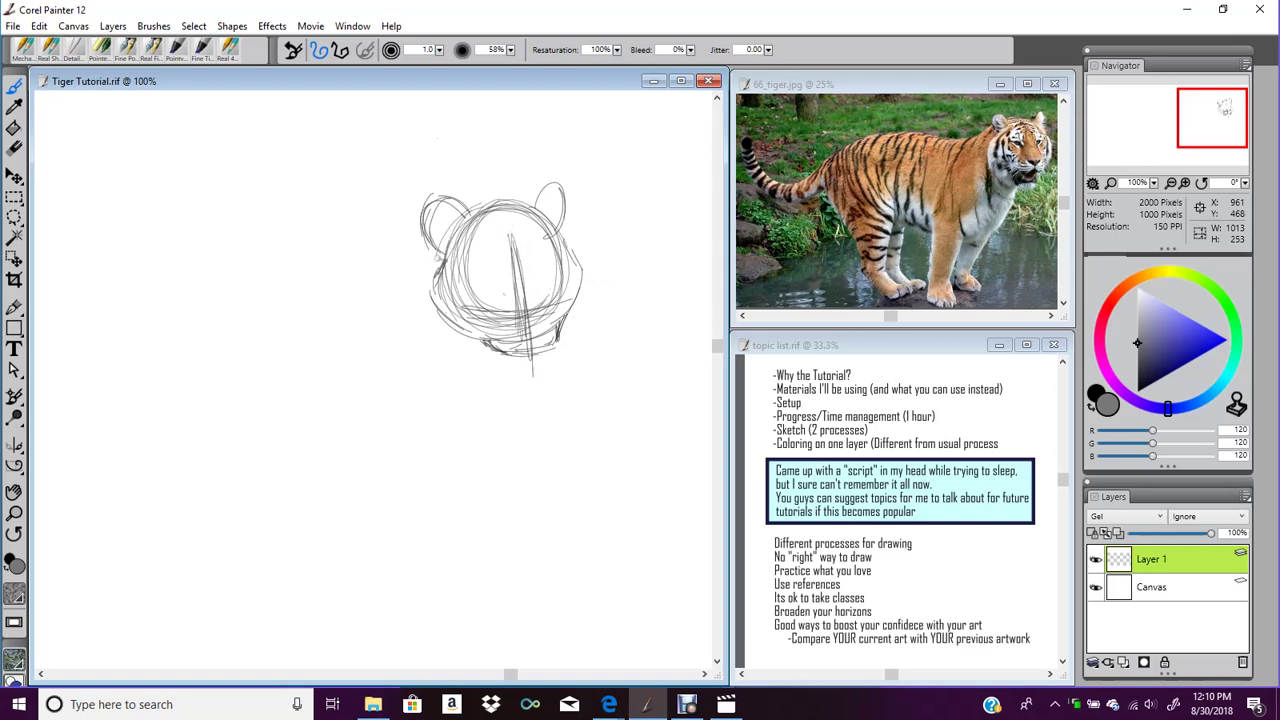
Sketch the neck and throat lines coming down from the head and outline a rounded chest beneath them
left_click_drag(441, 249, 386, 321)
mouse_move(552, 352)
left_mouse_down()
mouse_move(518, 418)
mouse_move(520, 406)
left_mouse_up()
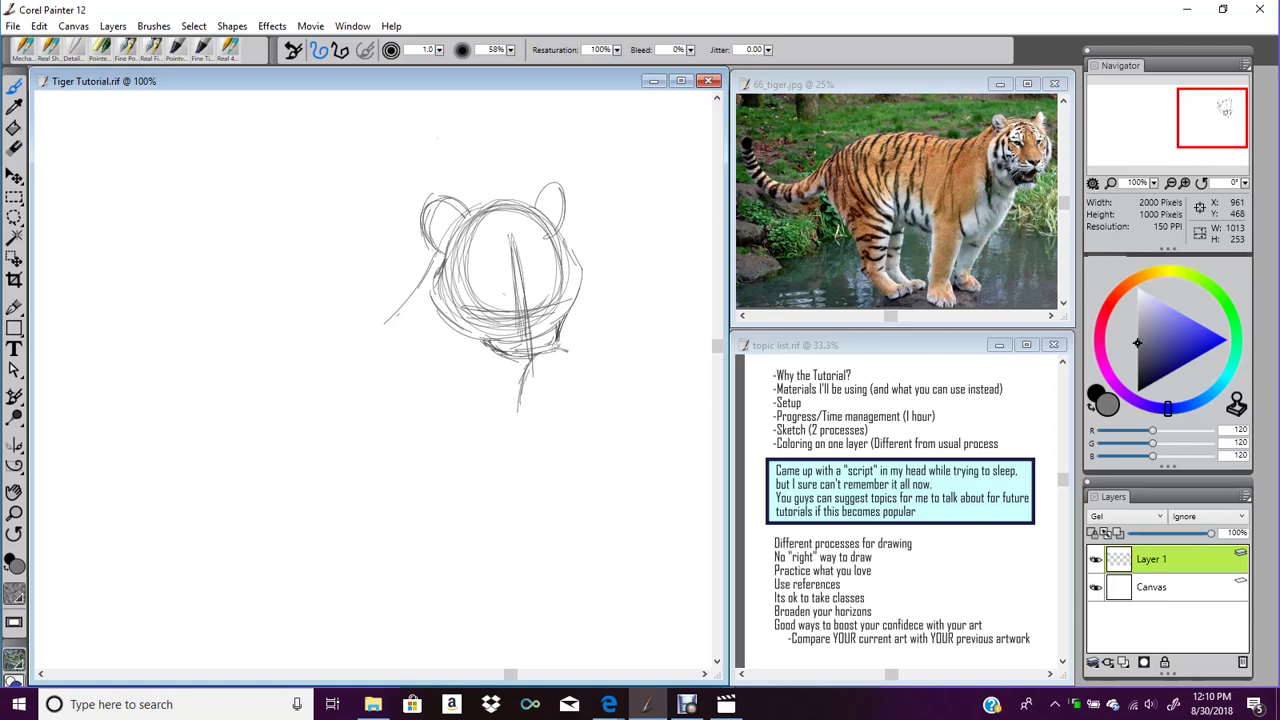
left_click_drag(1194, 141, 1190, 145)
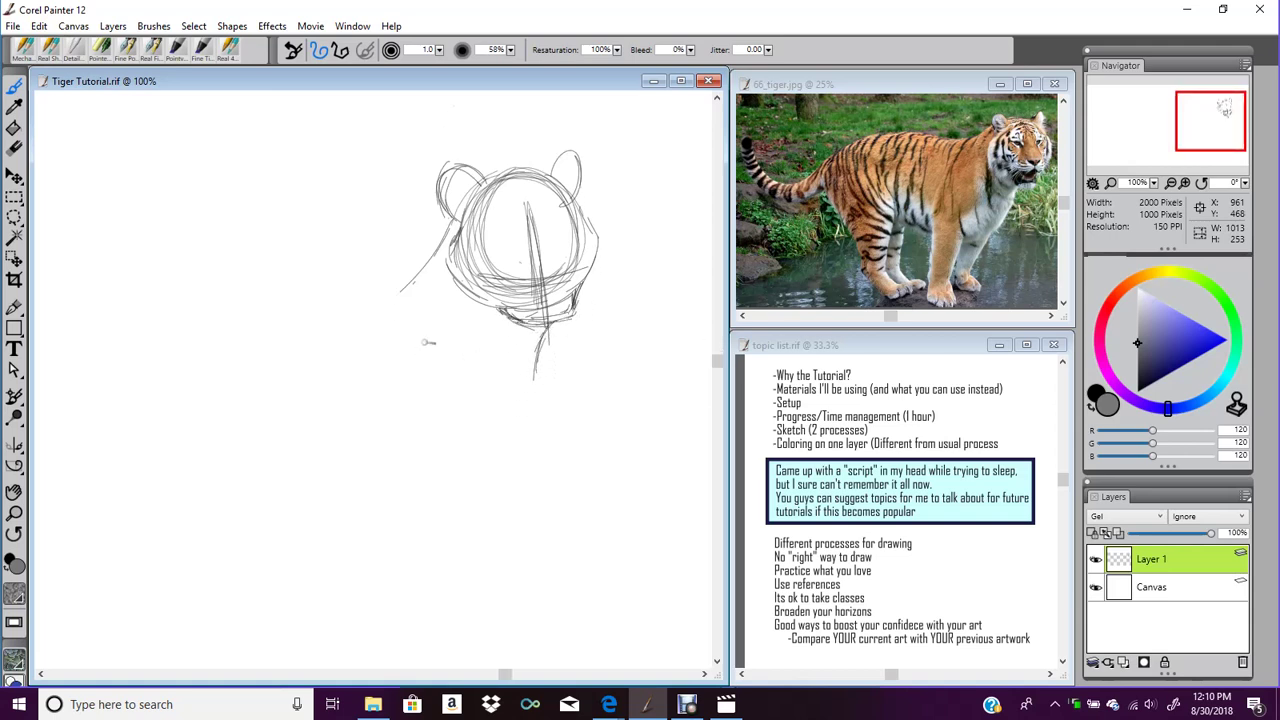
mouse_move(374, 312)
left_mouse_down()
mouse_move(374, 357)
mouse_move(461, 467)
mouse_move(503, 449)
left_mouse_up()
mouse_move(529, 346)
left_mouse_down()
mouse_move(532, 440)
mouse_move(450, 476)
left_mouse_up()
mouse_move(364, 304)
left_mouse_down()
mouse_move(442, 254)
mouse_move(352, 298)
left_mouse_up()
left_click_drag(452, 230, 352, 295)
left_click_drag(492, 178, 547, 176)
left_click_drag(537, 346, 519, 455)
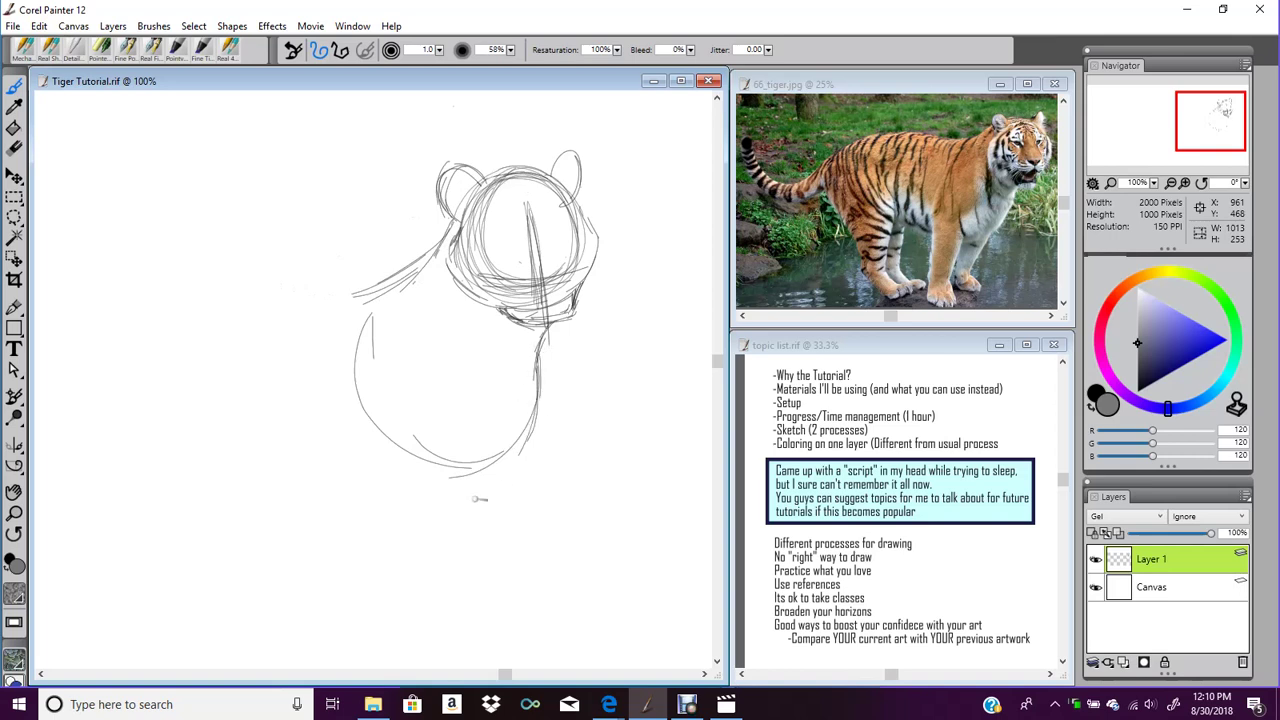
Build up the chest with larger overlapping ovals and reinforce the vertical and muzzle guidelines on the face
left_click(1195, 134)
left_click_drag(523, 162, 503, 337)
left_click_drag(490, 258, 577, 380)
mouse_move(494, 312)
left_mouse_down()
mouse_move(652, 373)
mouse_move(699, 236)
left_mouse_up()
left_click_drag(699, 262, 594, 379)
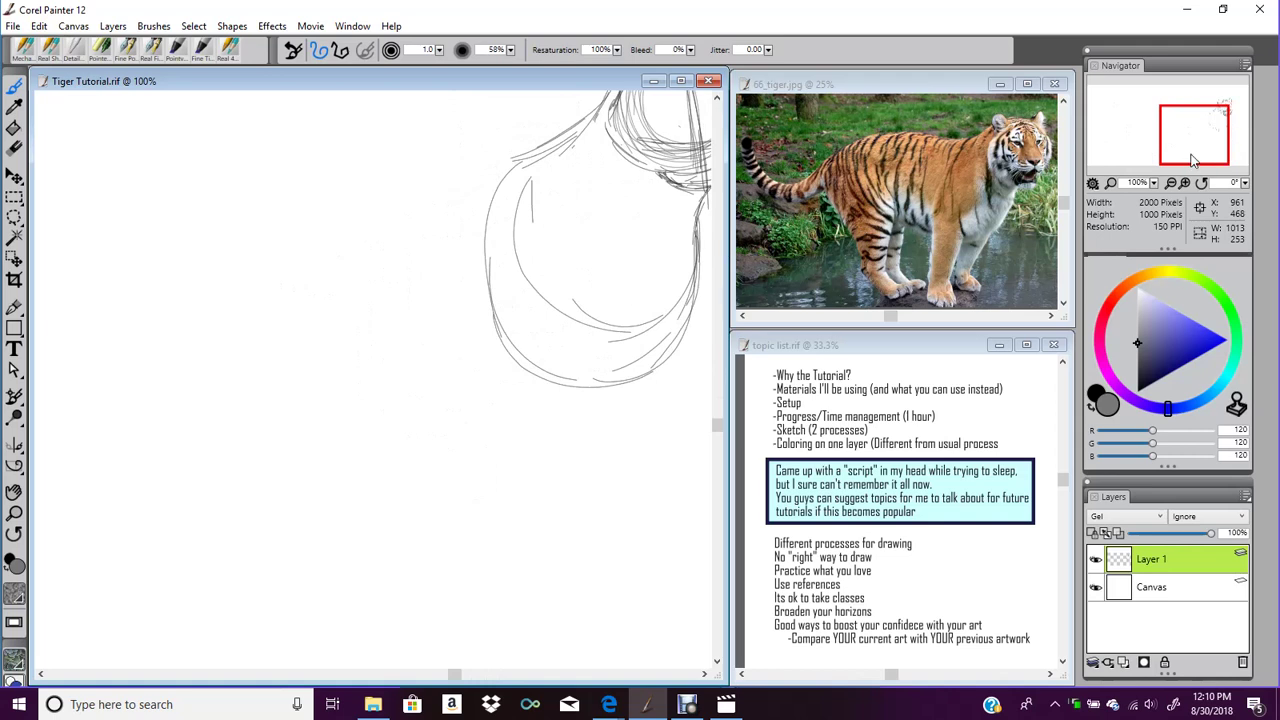
left_click_drag(1195, 160, 1212, 147)
mouse_move(366, 338)
left_mouse_down()
mouse_move(390, 488)
mouse_move(500, 360)
mouse_move(495, 480)
mouse_move(486, 366)
mouse_move(500, 335)
mouse_move(505, 495)
left_mouse_up()
mouse_move(540, 208)
left_mouse_down()
mouse_move(550, 350)
mouse_move(545, 338)
left_mouse_up()
left_click_drag(470, 268, 588, 258)
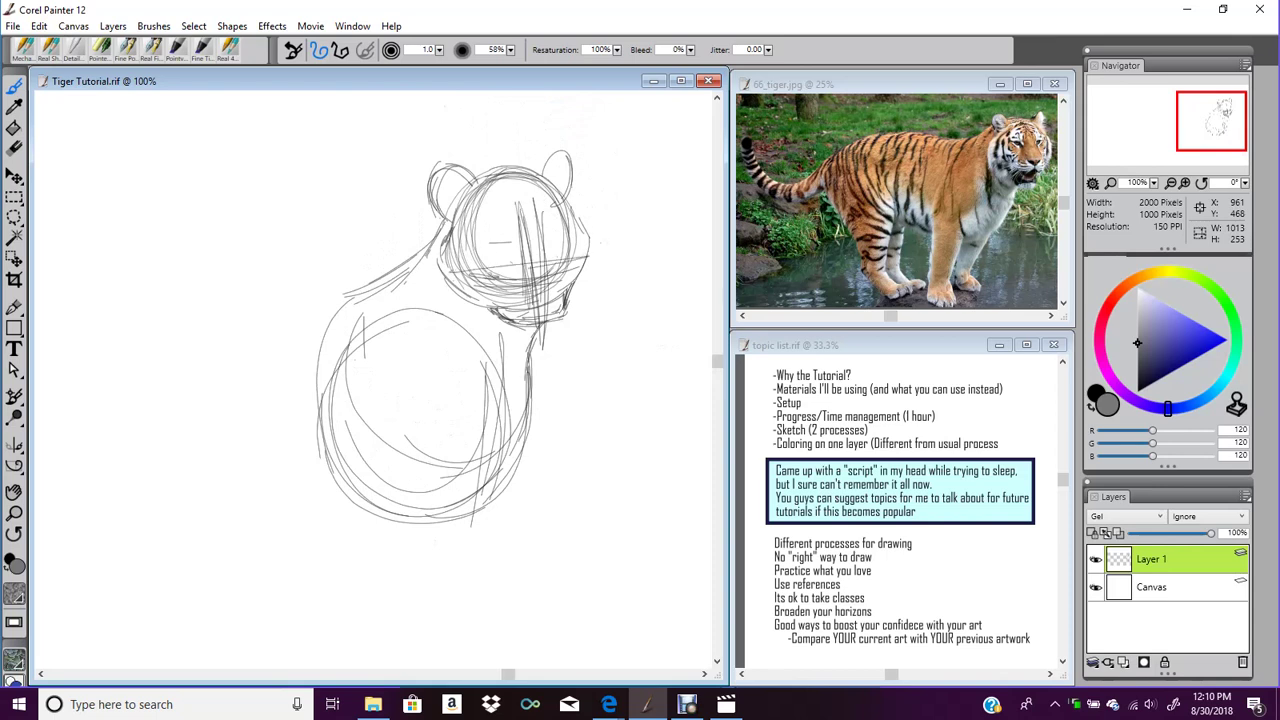
Move the sketch on Layer 1 slightly up and left on the canvas, and return to the brush
left_click(1170, 183)
left_click(1171, 184)
left_click_drag(1202, 140, 1183, 150)
left_click(14, 177)
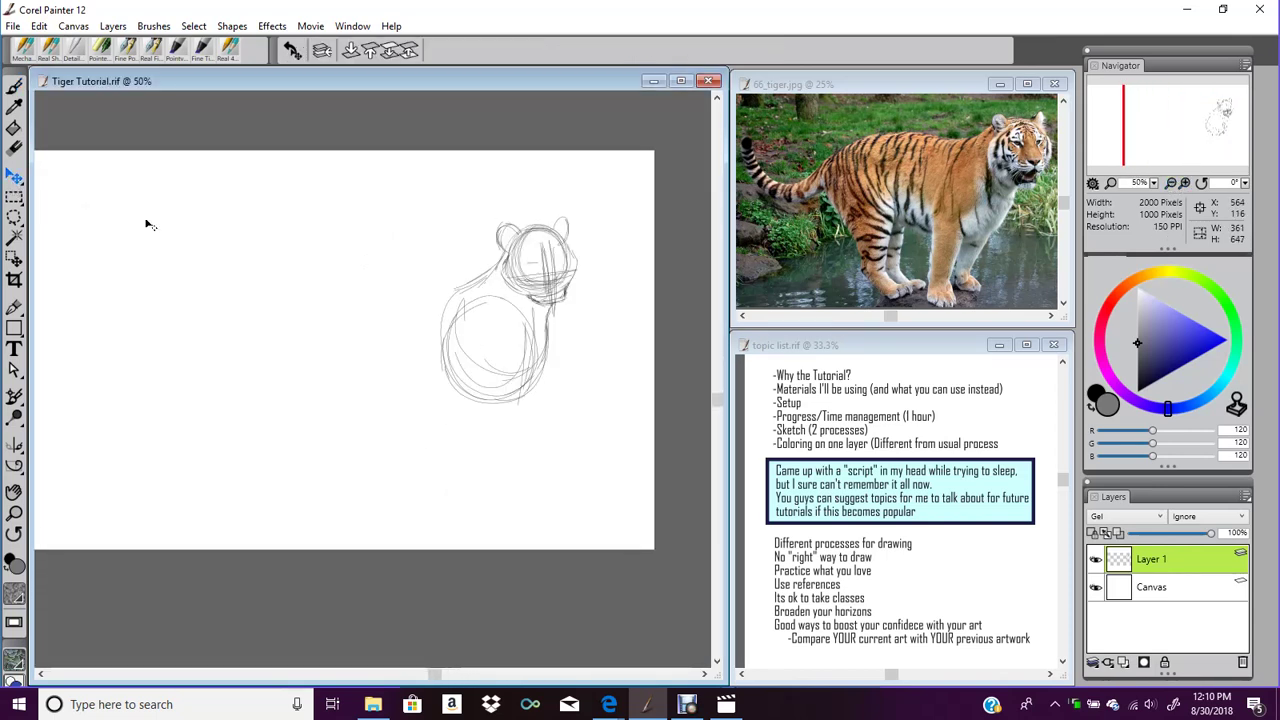
left_click_drag(521, 345, 515, 331)
mouse_move(1185, 135)
left_mouse_down()
mouse_move(1167, 148)
mouse_move(1193, 147)
left_mouse_up()
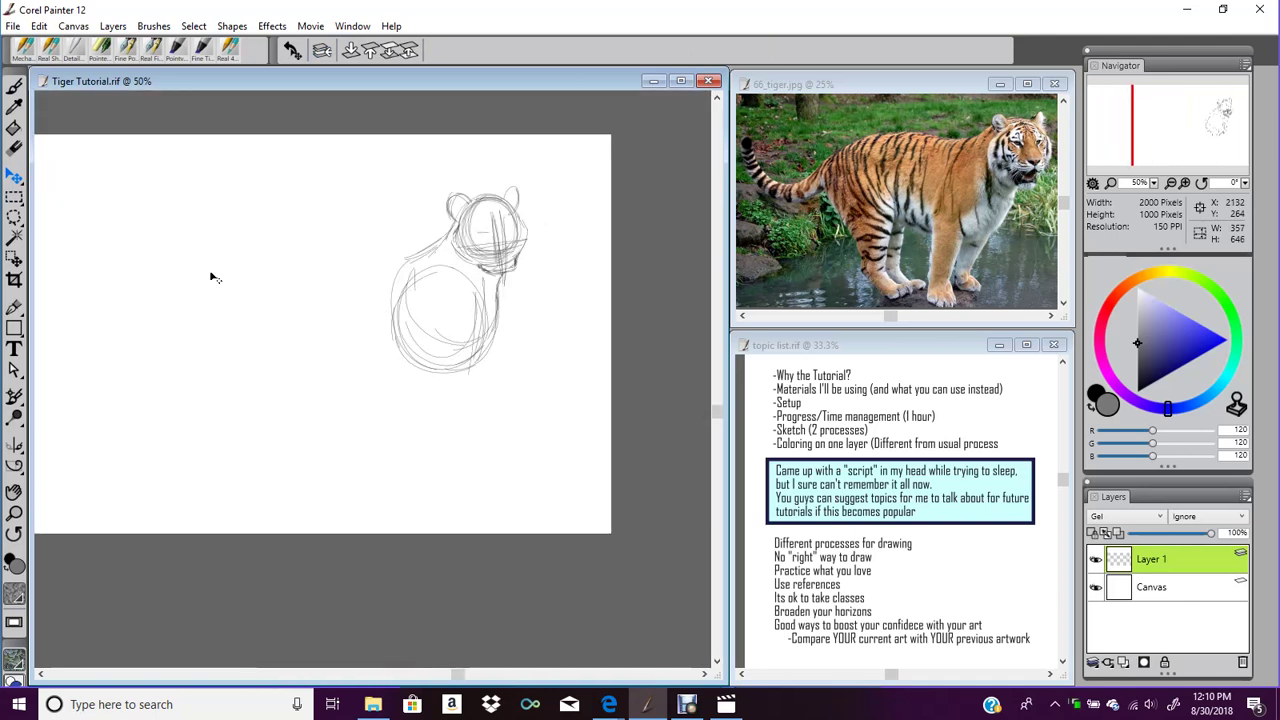
left_click(15, 87)
Shift the sketch layer a little further up and to the right on the canvas, and resume the brush
left_click(1185, 183)
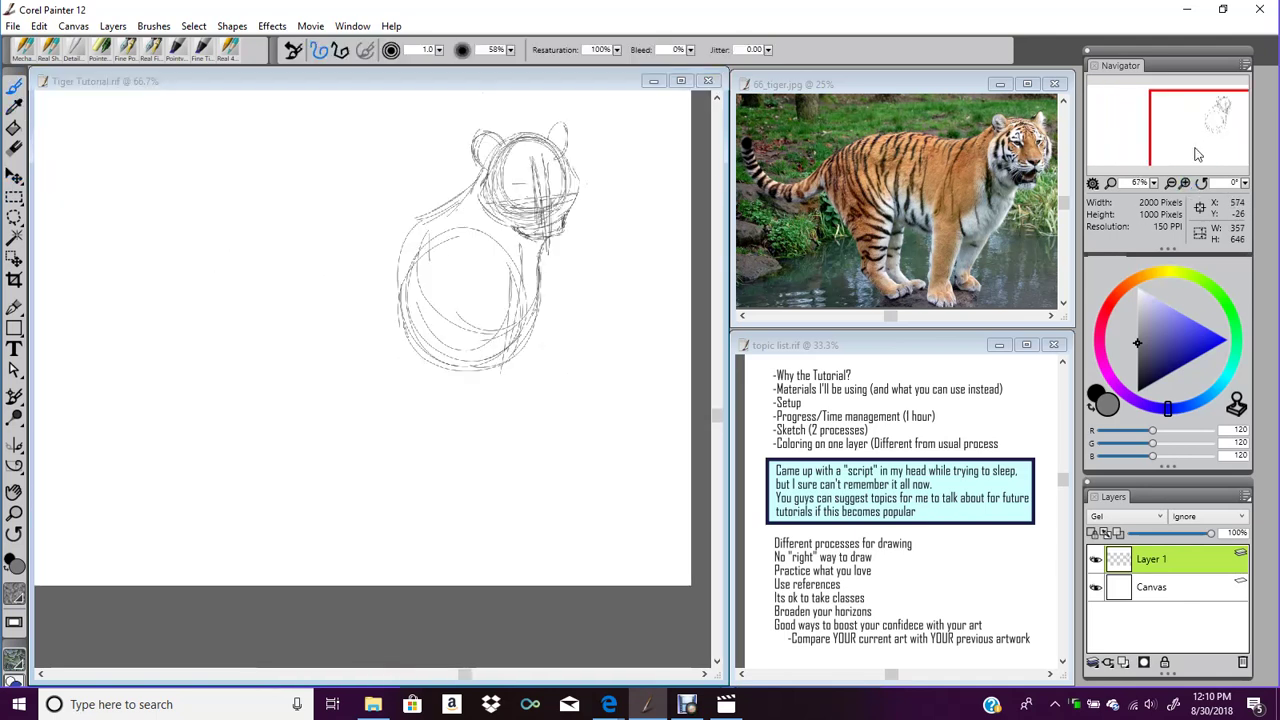
left_click(1170, 183)
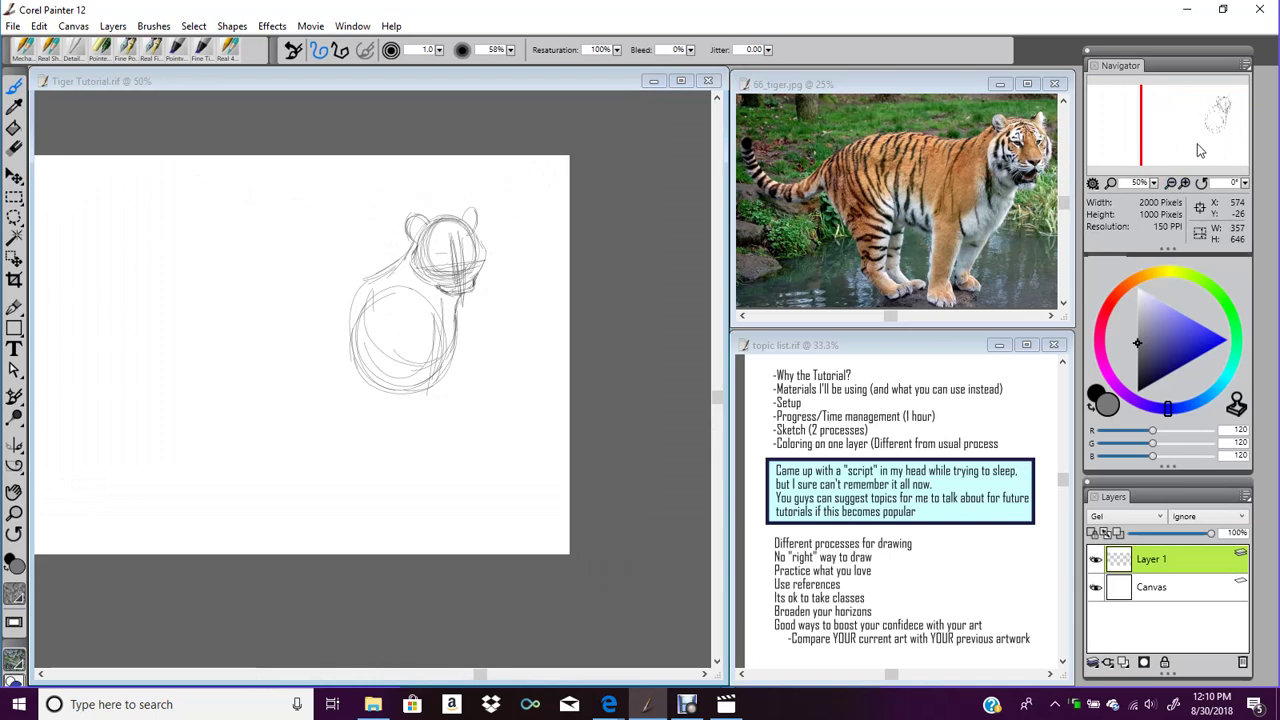
left_click(14, 175)
left_click_drag(437, 346, 452, 333)
key("b")
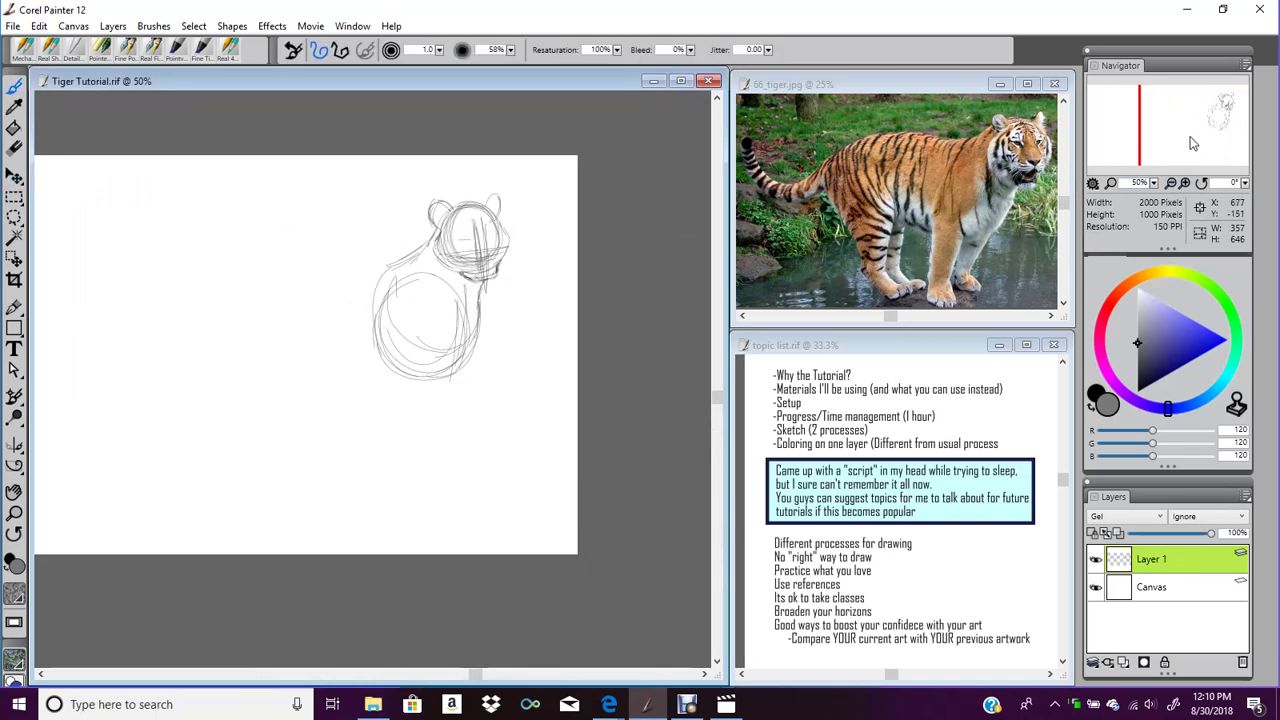
left_click_drag(1190, 141, 1200, 178)
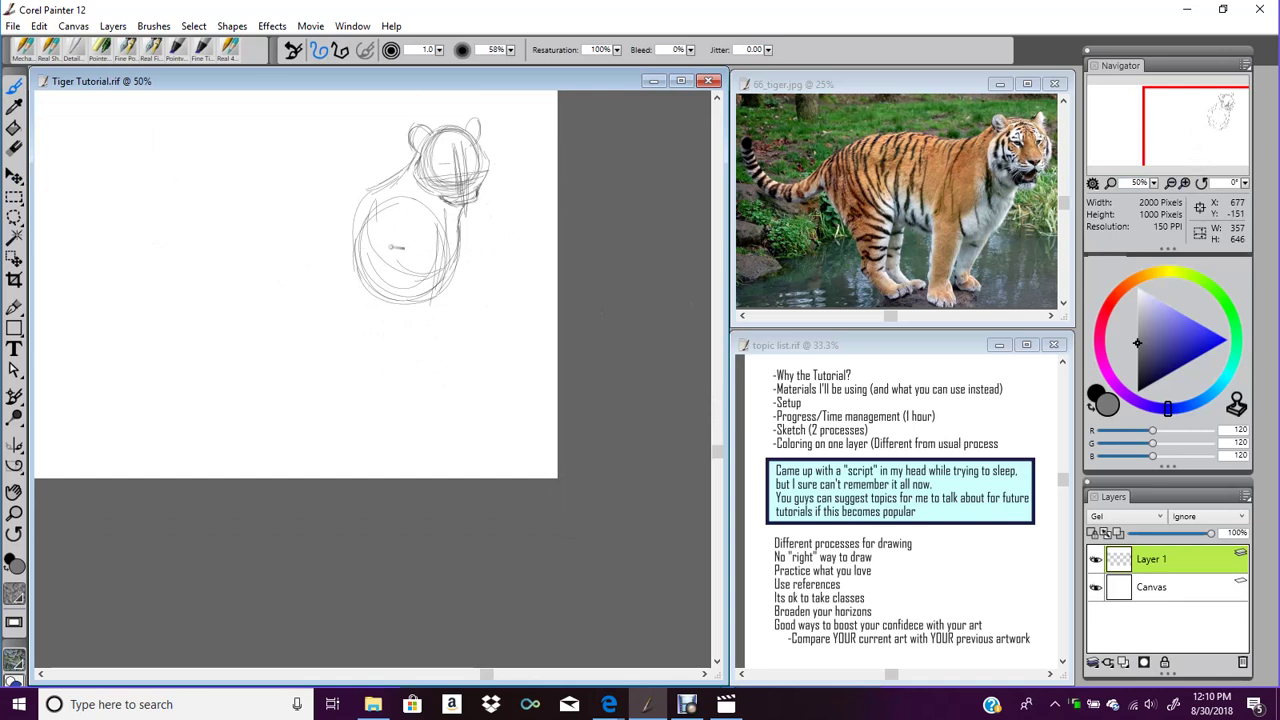
Sketch the near front leg down from the shoulder, with a round knee joint and a curved paw
mouse_move(365, 243)
left_mouse_down()
mouse_move(391, 306)
mouse_move(371, 232)
mouse_move(394, 302)
left_mouse_up()
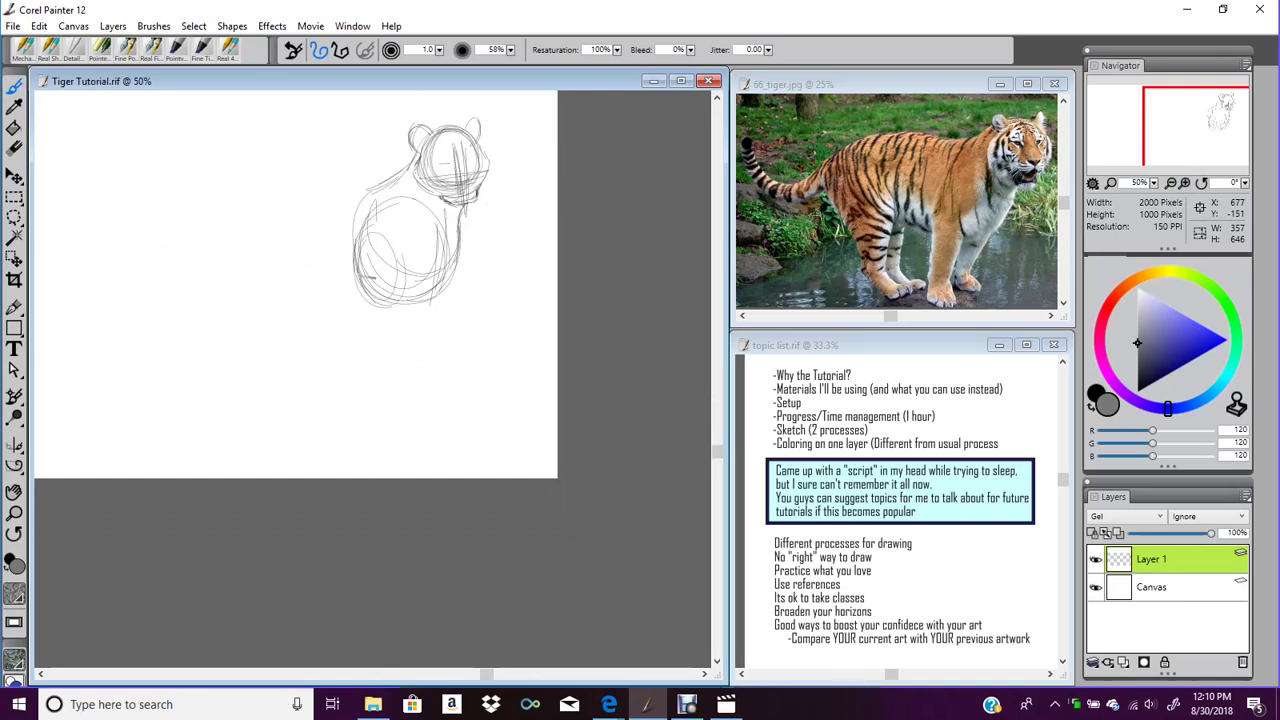
left_click_drag(360, 283, 380, 376)
left_click_drag(413, 290, 412, 406)
mouse_move(366, 321)
left_mouse_down()
mouse_move(382, 389)
mouse_move(415, 429)
left_mouse_up()
left_click_drag(383, 376, 389, 423)
left_click_drag(383, 341, 399, 317)
mouse_move(405, 264)
left_mouse_down()
mouse_move(408, 340)
mouse_move(386, 350)
mouse_move(422, 425)
left_mouse_up()
left_click_drag(416, 360, 421, 423)
mouse_move(385, 374)
left_mouse_down()
mouse_move(395, 425)
mouse_move(388, 384)
mouse_move(425, 430)
left_mouse_up()
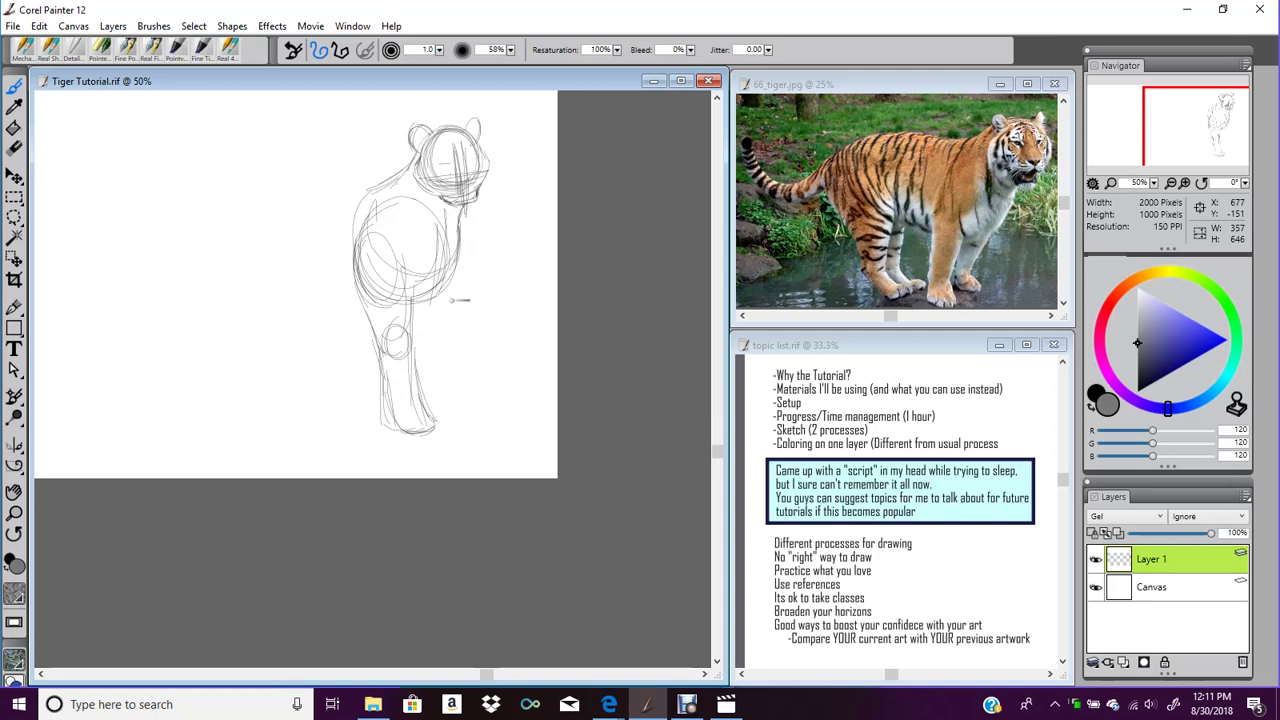
Sketch the far front leg from the chest down, with its own joint curve and paw
left_click_drag(463, 262, 441, 342)
left_click_drag(416, 301, 430, 338)
left_click_drag(463, 262, 448, 324)
left_click_drag(466, 226, 436, 334)
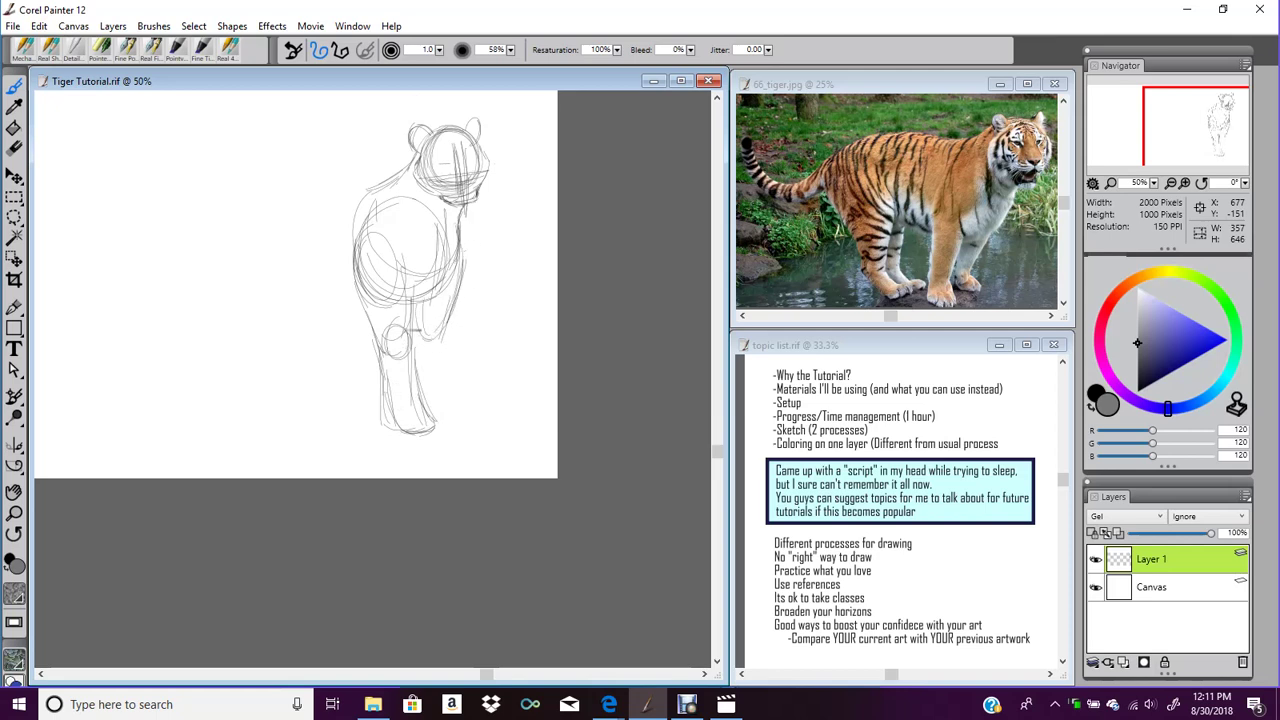
left_click_drag(440, 308, 434, 342)
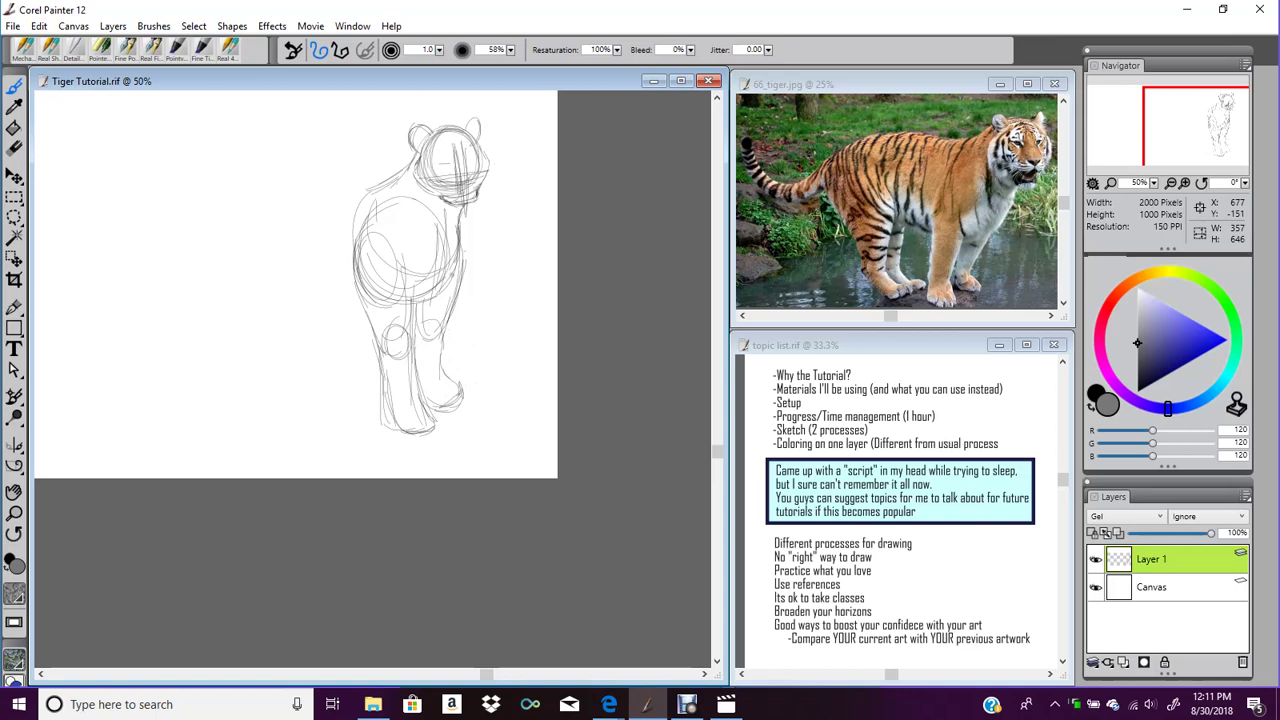
Sketch the back line from the neck over a rounded rump and close the torso with the belly line
left_click_drag(1148, 132, 1133, 132)
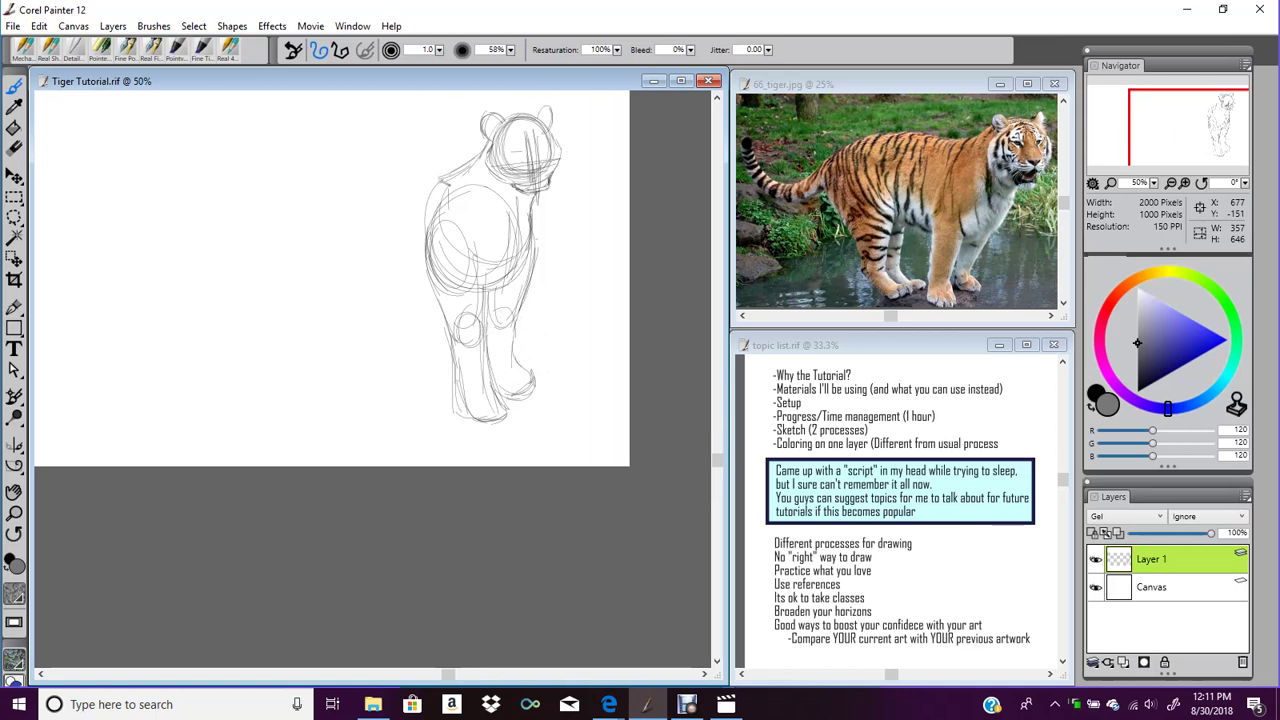
left_click_drag(440, 178, 318, 244)
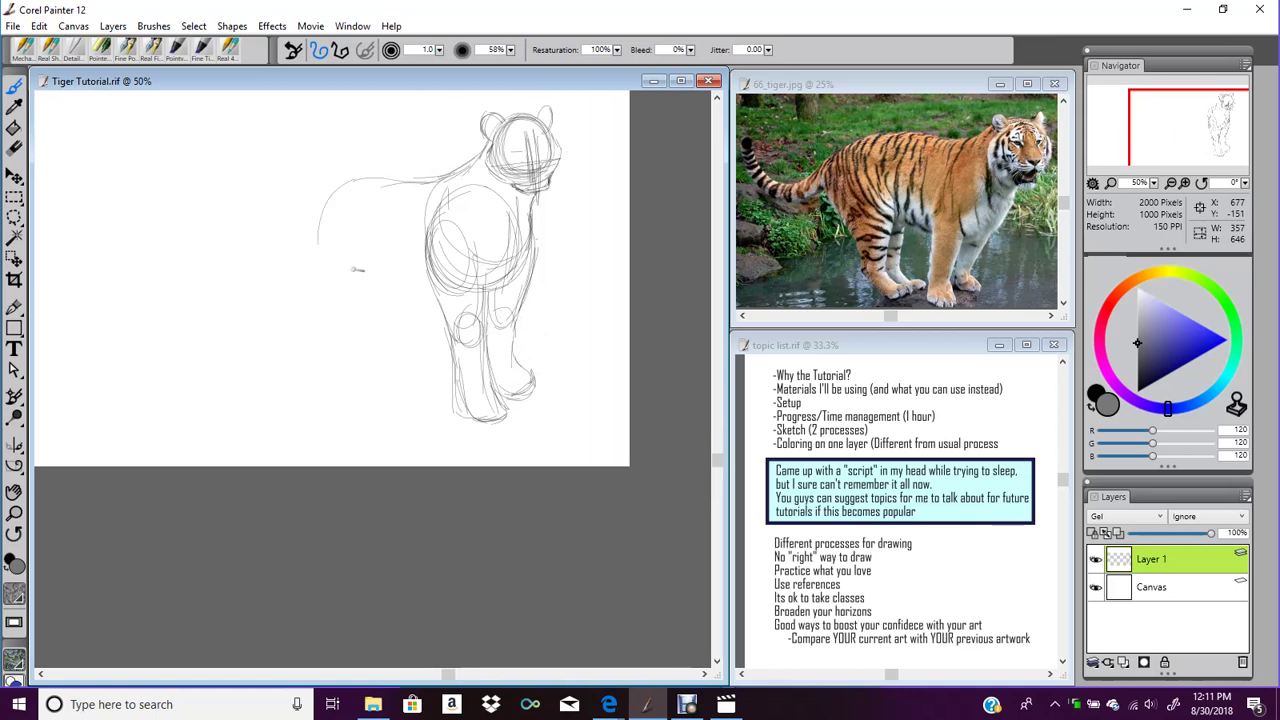
mouse_move(440, 182)
left_mouse_down()
mouse_move(378, 173)
mouse_move(311, 217)
left_mouse_up()
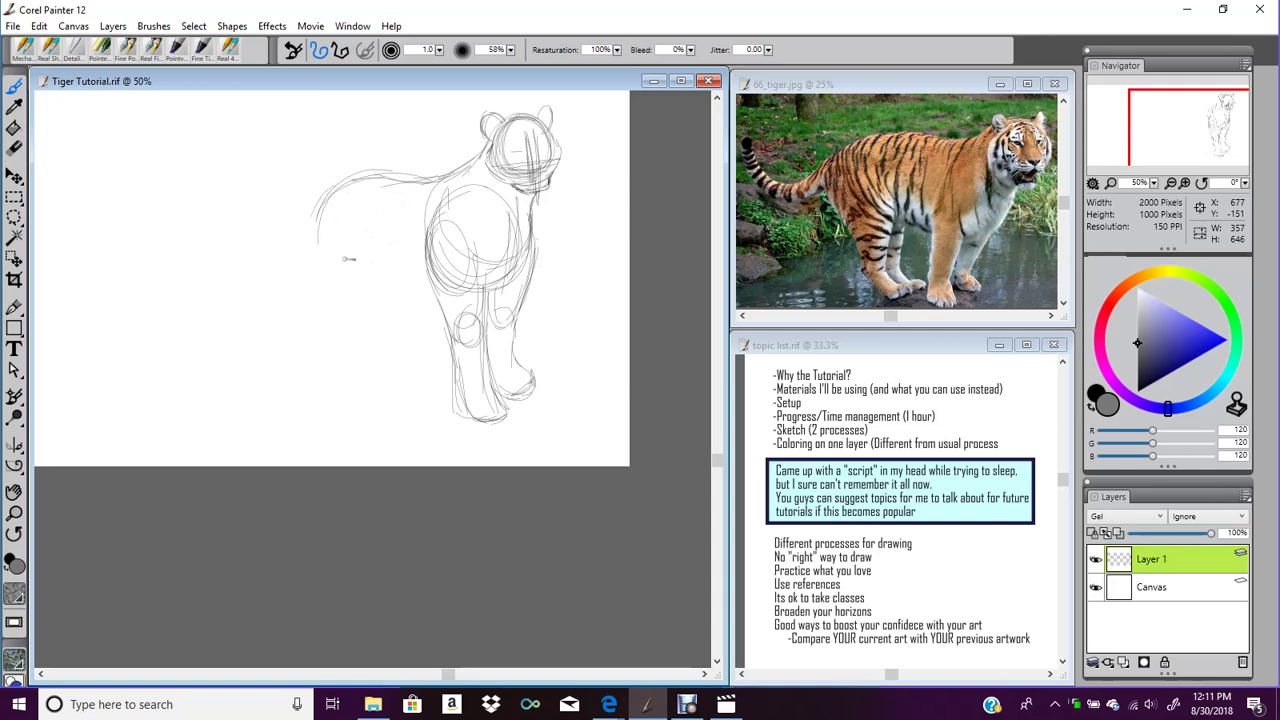
mouse_move(390, 171)
left_mouse_down()
mouse_move(318, 209)
mouse_move(313, 283)
left_mouse_up()
mouse_move(321, 189)
left_mouse_down()
mouse_move(313, 283)
mouse_move(351, 317)
left_mouse_up()
mouse_move(310, 254)
left_mouse_down()
mouse_move(440, 305)
mouse_move(472, 292)
left_mouse_up()
left_click_drag(360, 298, 488, 298)
left_click_drag(316, 231, 338, 274)
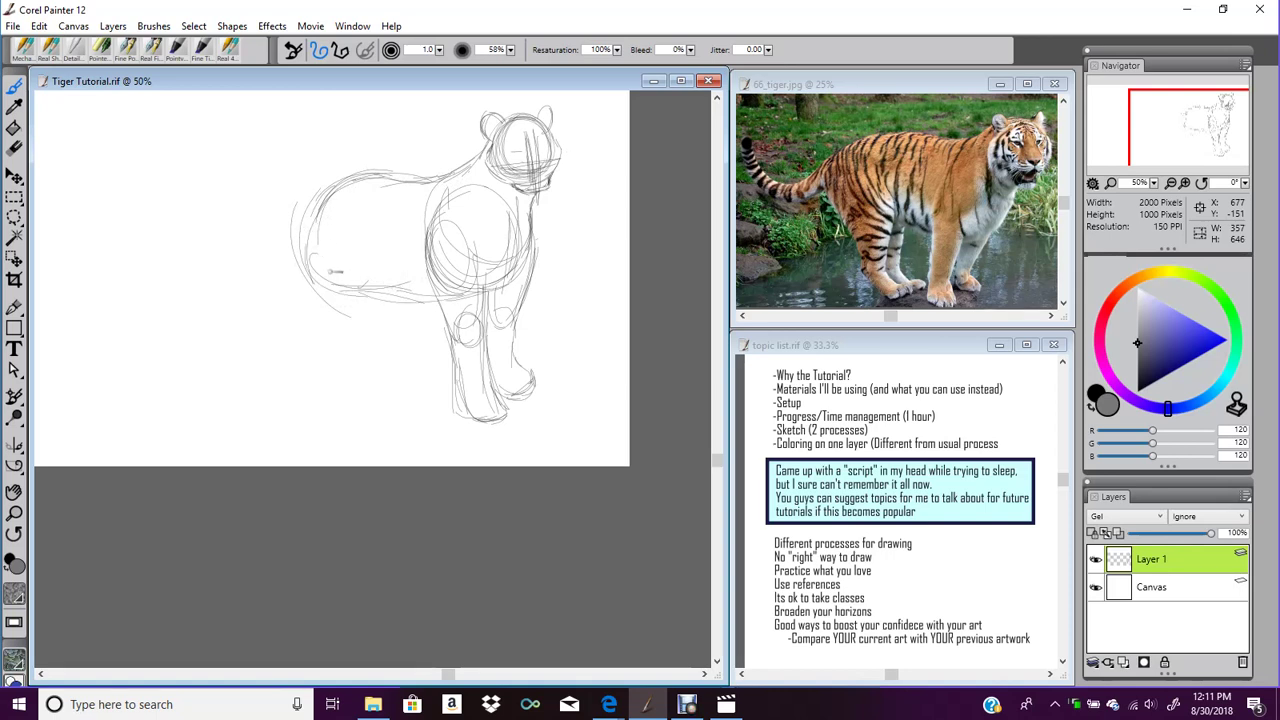
Outline the haunch and sketch both hind legs down to the paws, with a first tail stroke off the rump
mouse_move(312, 224)
left_mouse_down()
mouse_move(302, 192)
mouse_move(465, 180)
mouse_move(330, 170)
mouse_move(301, 212)
mouse_move(294, 265)
left_mouse_up()
mouse_move(288, 211)
left_mouse_down()
mouse_move(303, 308)
mouse_move(340, 352)
left_mouse_up()
left_click_drag(347, 353, 370, 315)
left_click_drag(368, 264, 372, 330)
left_click_drag(355, 246, 357, 276)
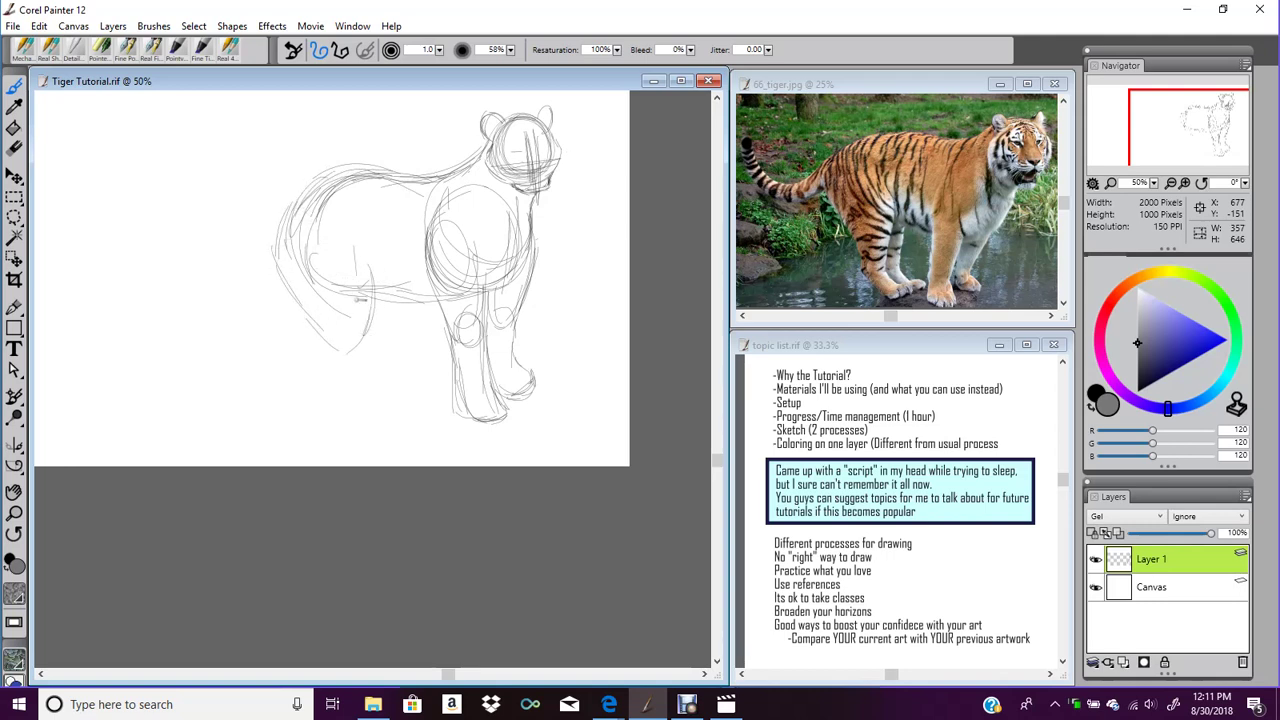
mouse_move(302, 309)
left_mouse_down()
mouse_move(352, 350)
mouse_move(324, 350)
left_mouse_up()
mouse_move(366, 336)
left_mouse_down()
mouse_move(352, 424)
mouse_move(382, 402)
left_mouse_up()
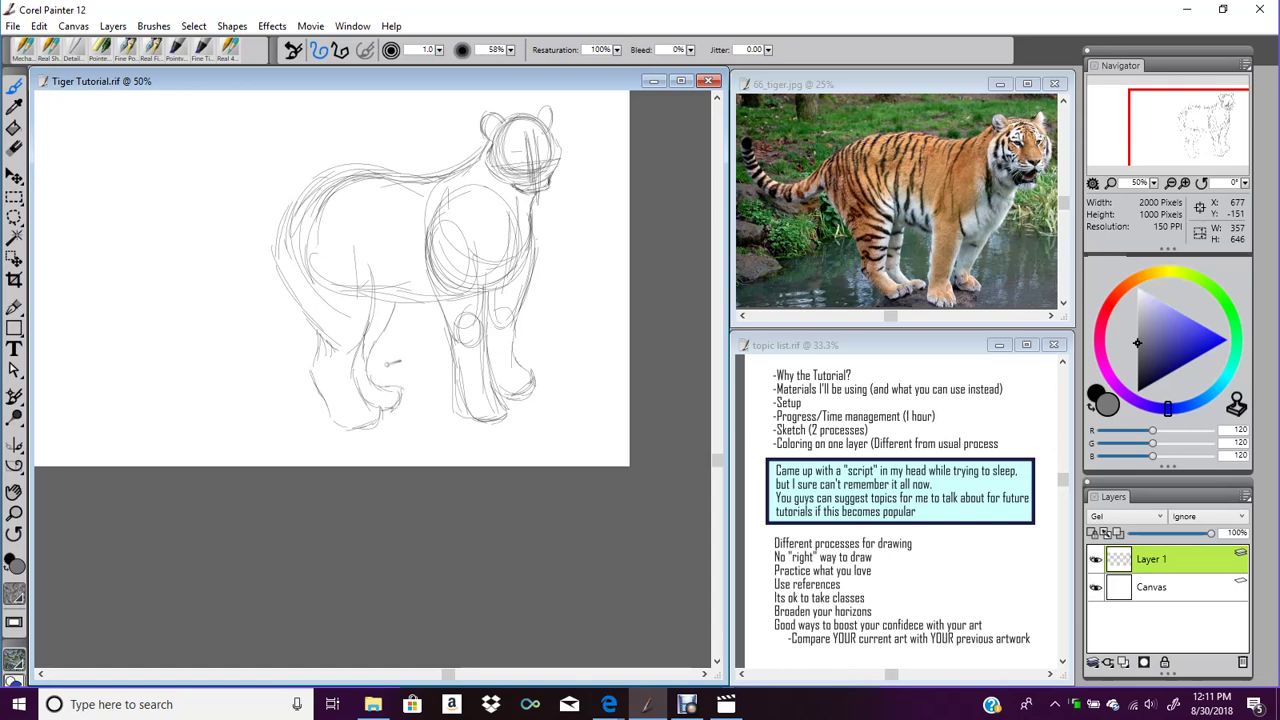
left_click_drag(1202, 149, 1131, 115)
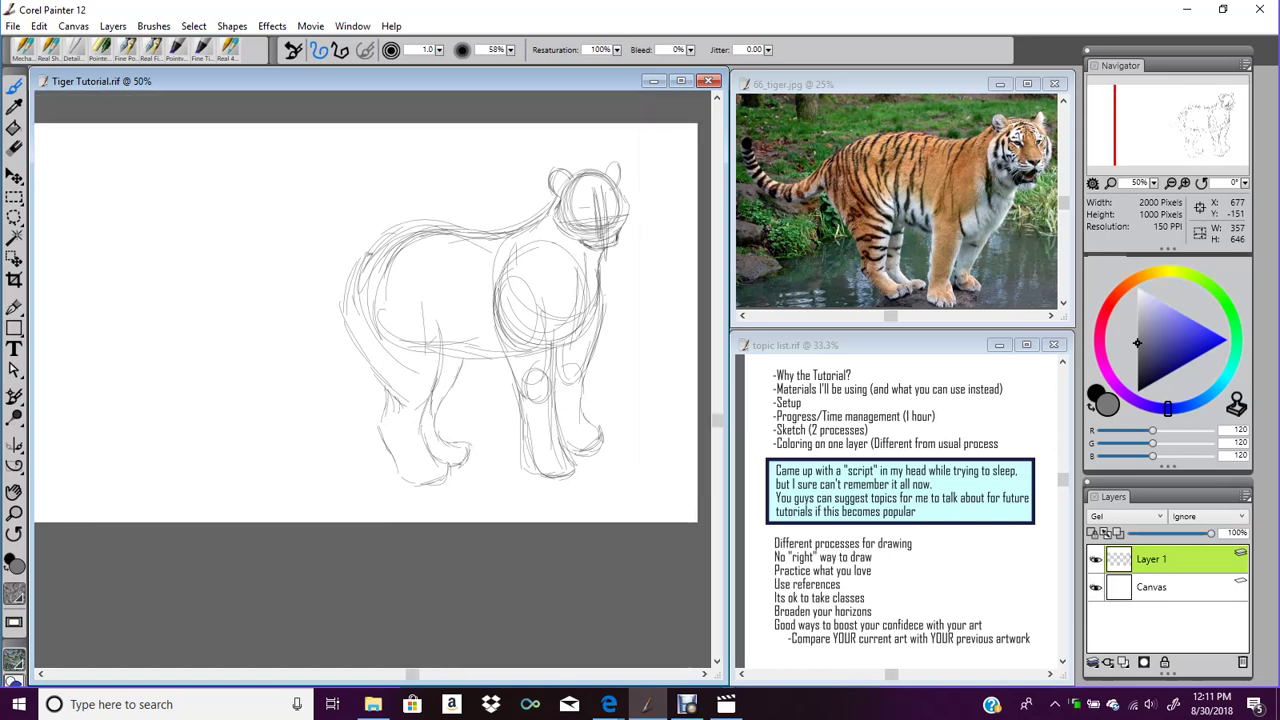
left_click_drag(394, 230, 332, 268)
Lasso the head, enlarge it slightly and reposition it on the neck, commit the transformation and clear the selection
key("l")
mouse_move(605, 257)
left_mouse_down()
mouse_move(634, 172)
mouse_move(568, 150)
left_mouse_up()
left_click(15, 175)
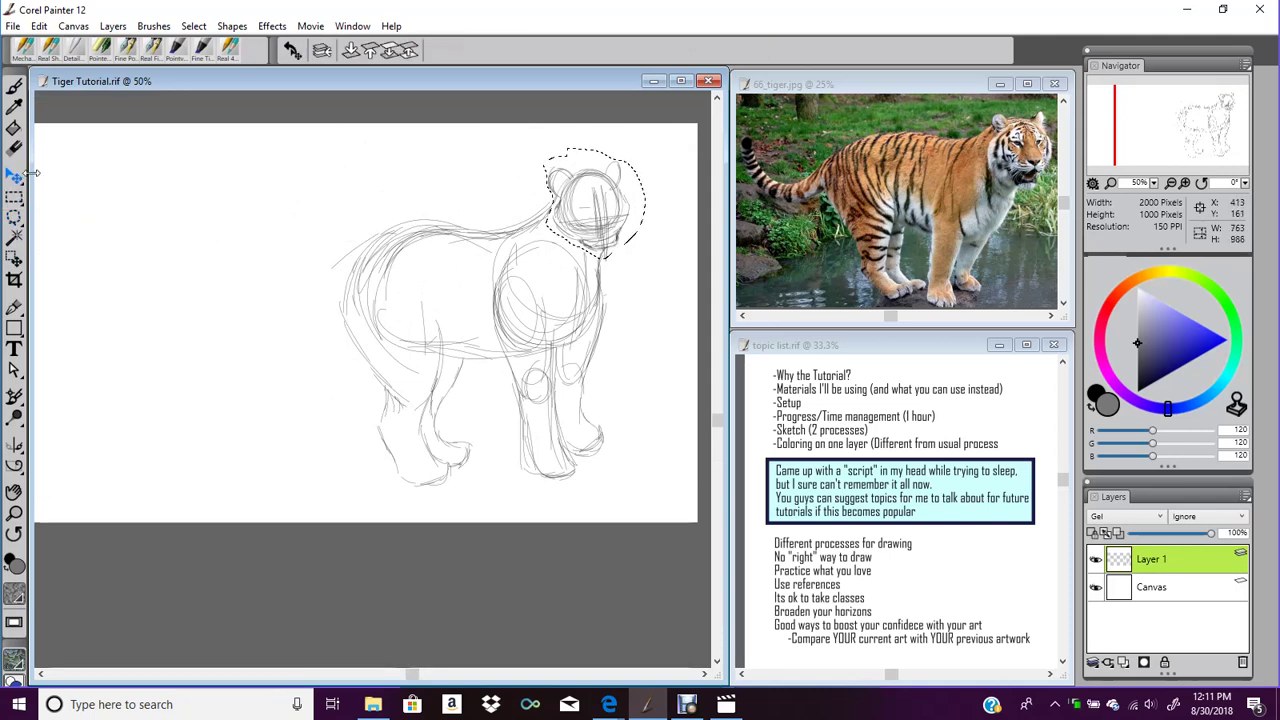
left_click(15, 176)
left_click(64, 181)
left_click_drag(641, 149, 658, 131)
left_click_drag(627, 179, 624, 181)
left_click_drag(654, 134, 656, 130)
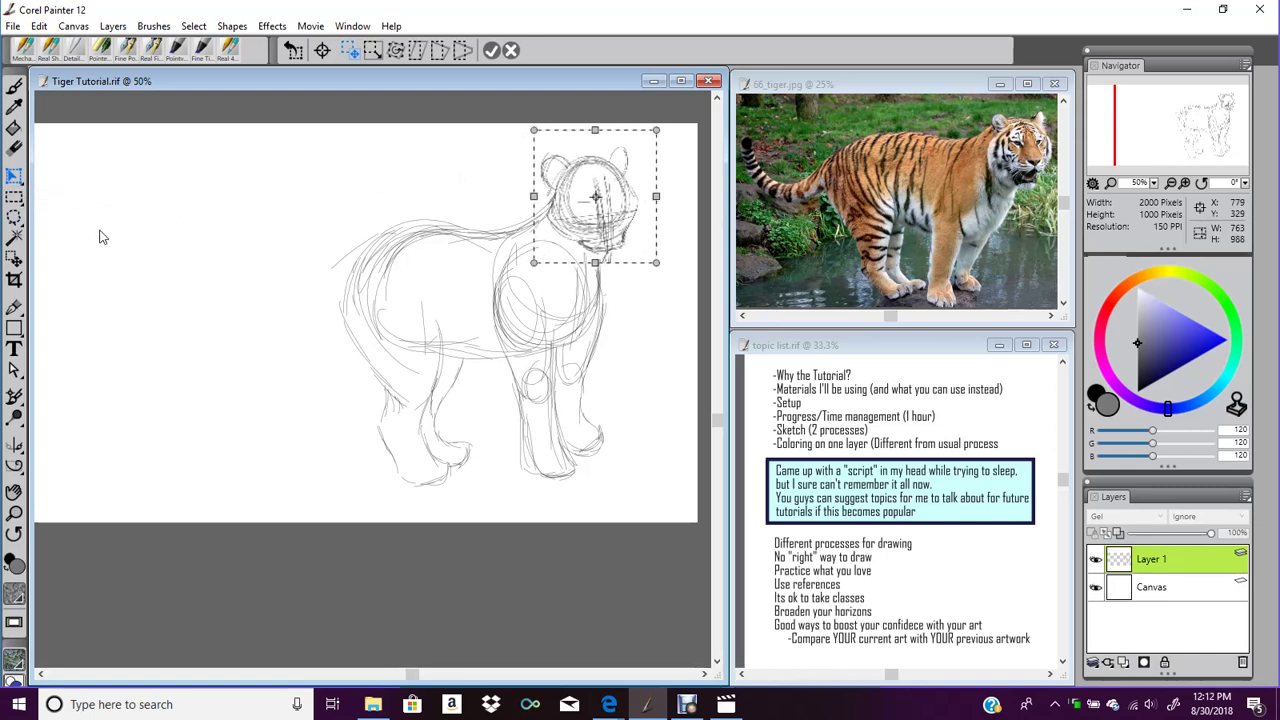
left_click(15, 88)
left_click(596, 405)
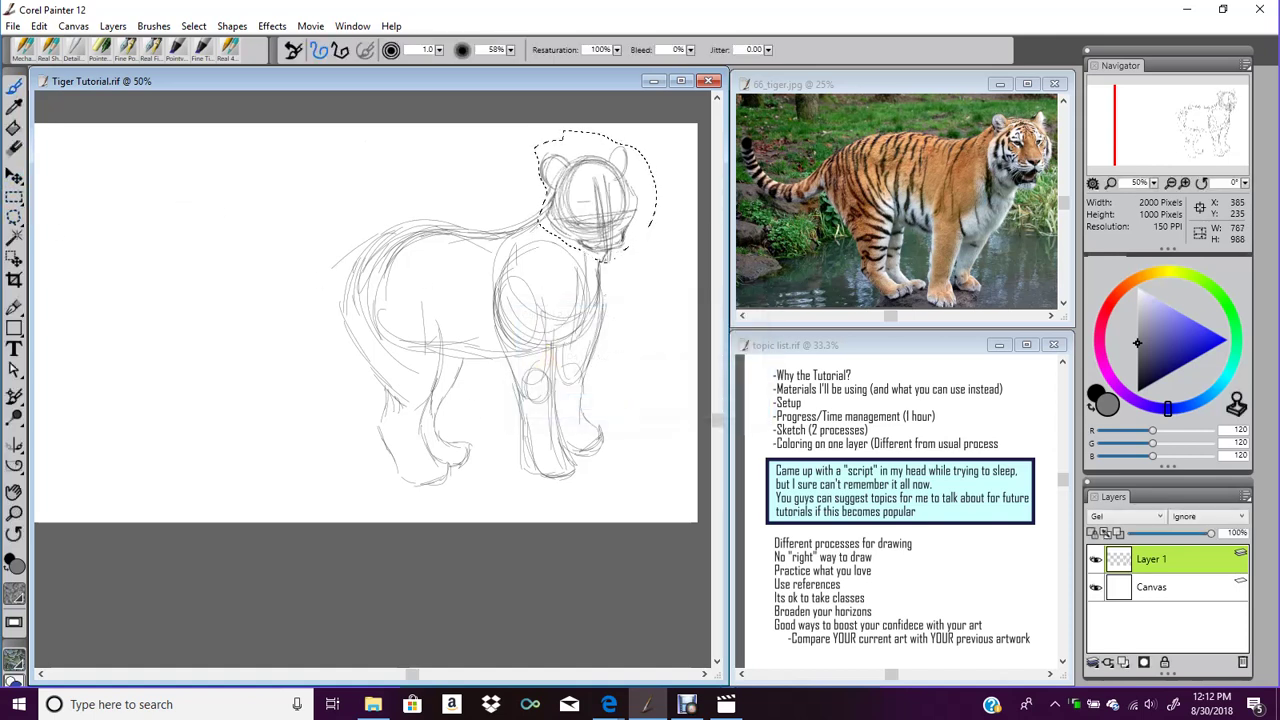
left_click(15, 219)
left_click(120, 215)
left_click(16, 88)
Add light curved strokes to the lower chest between the front legs
left_click_drag(583, 323, 555, 358)
left_click_drag(578, 286, 557, 345)
left_click_drag(523, 279, 560, 350)
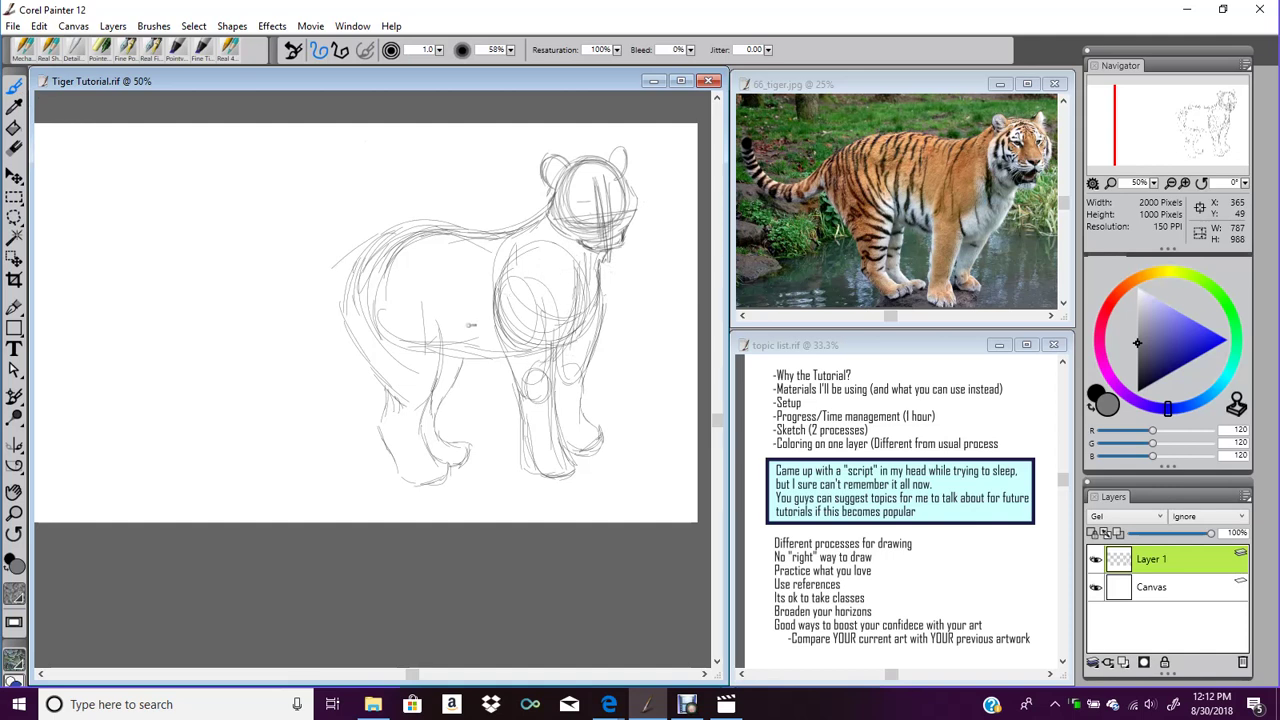
Sketch a long tail curving up from the rump and round out the thigh of the near hind leg
mouse_move(404, 228)
left_mouse_down()
mouse_move(290, 268)
mouse_move(265, 228)
mouse_move(250, 228)
mouse_move(278, 198)
mouse_move(219, 229)
left_mouse_up()
mouse_move(248, 184)
left_mouse_down()
mouse_move(213, 253)
mouse_move(262, 294)
mouse_move(343, 267)
mouse_move(345, 284)
mouse_move(452, 224)
left_mouse_up()
mouse_move(364, 302)
left_mouse_down()
mouse_move(432, 374)
mouse_move(494, 354)
left_mouse_up()
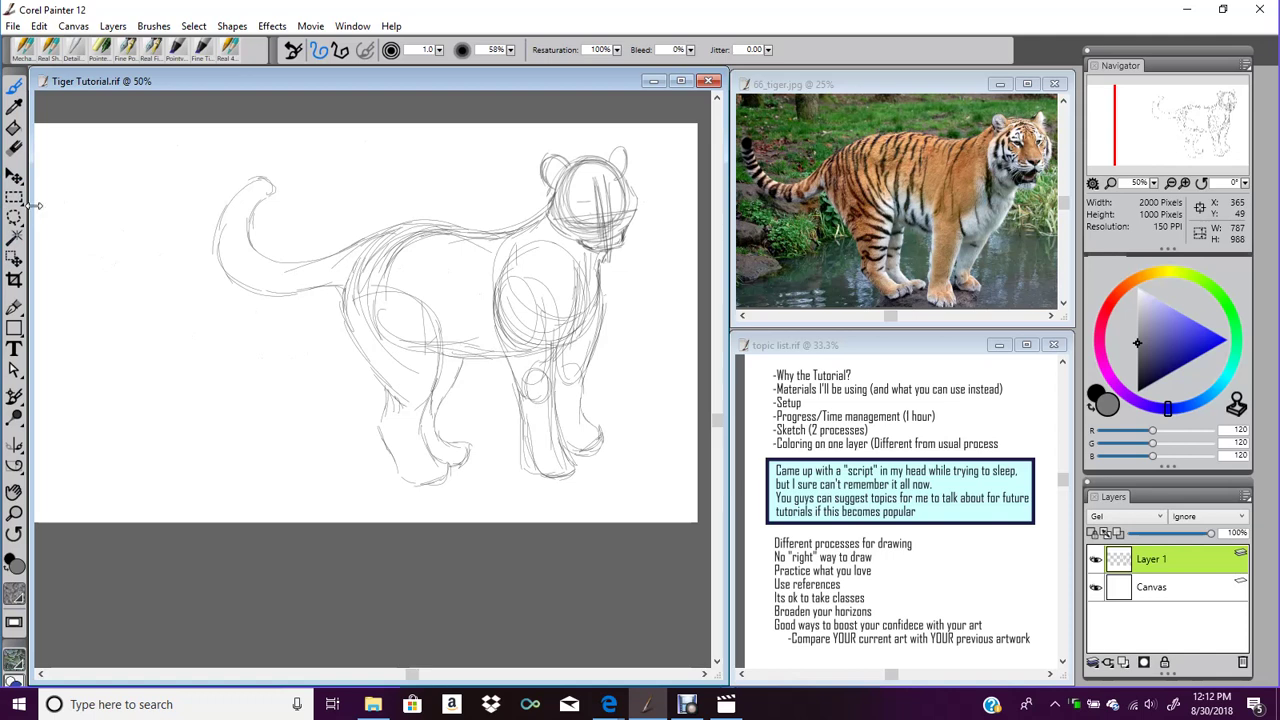
Shift the sketch layer slightly down and right, and crop the canvas around the tiger to 1236 by 1000 pixels
left_click(14, 176)
left_click_drag(516, 310, 529, 322)
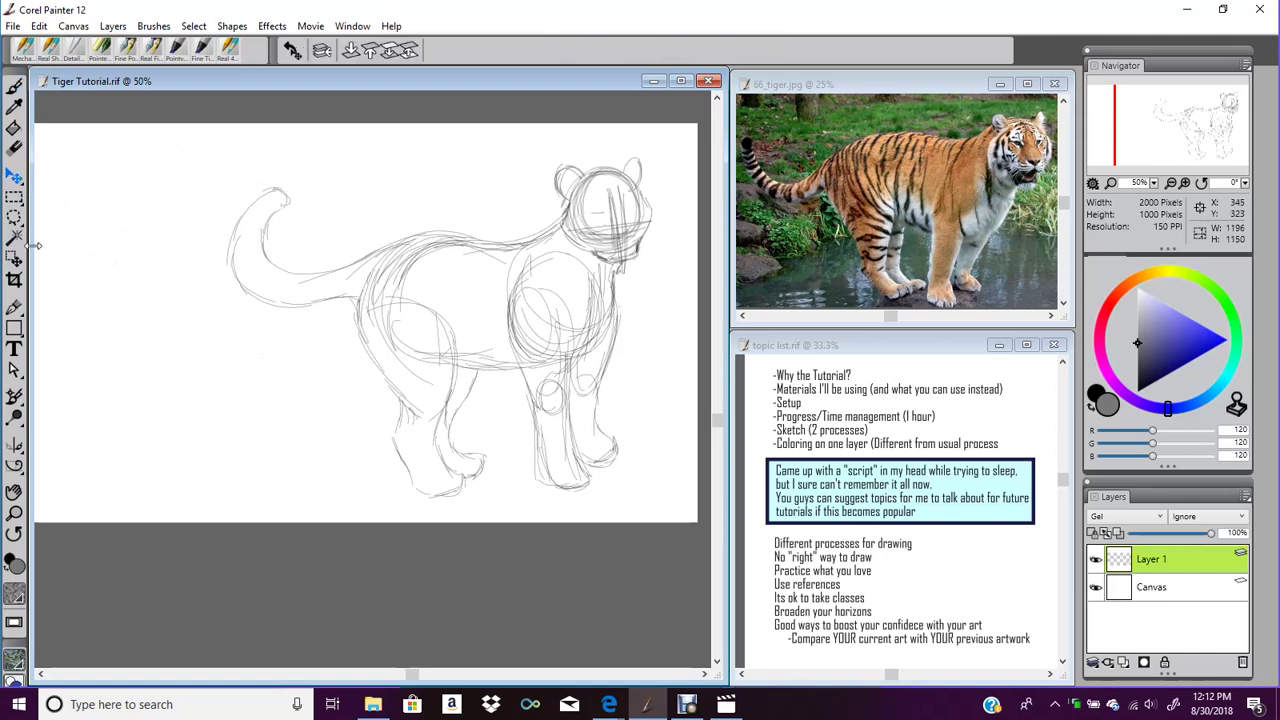
left_click(14, 280)
left_click_drag(189, 128, 657, 494)
left_click(634, 340)
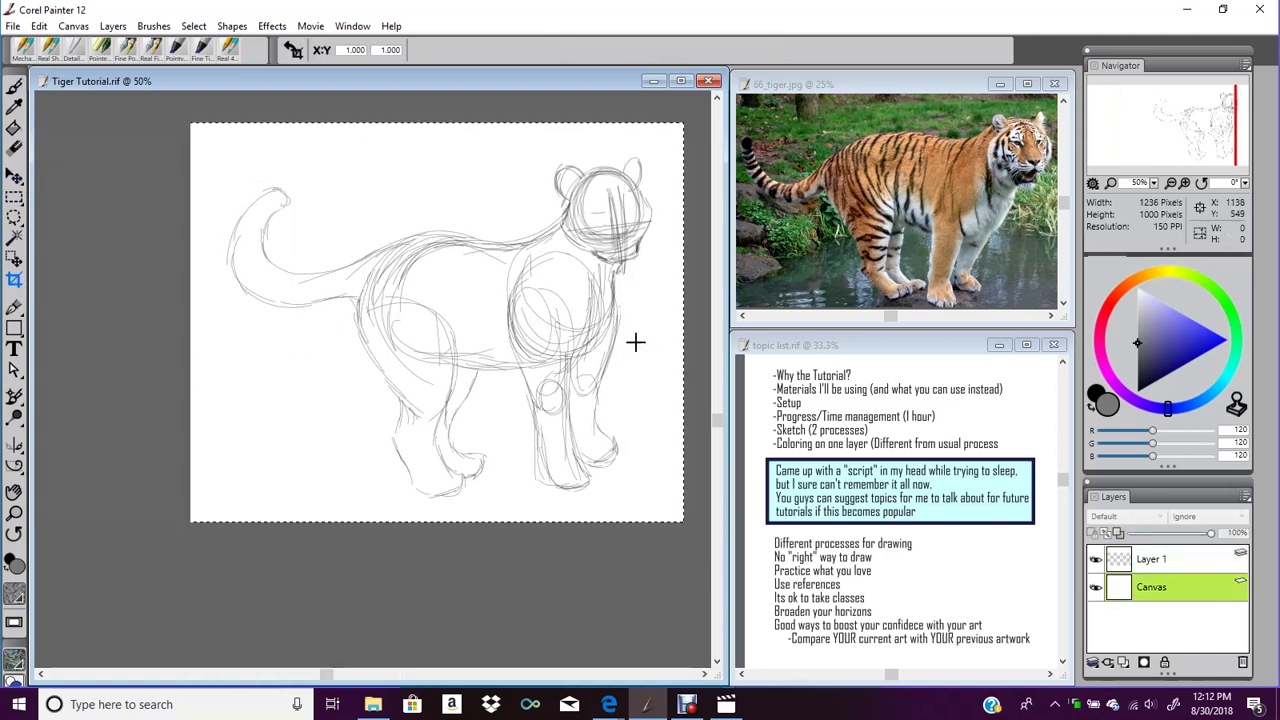
Try to rotate the drawing slightly clockwise with the Canvas layer active and commit the transformation
left_click(14, 88)
left_click(14, 177)
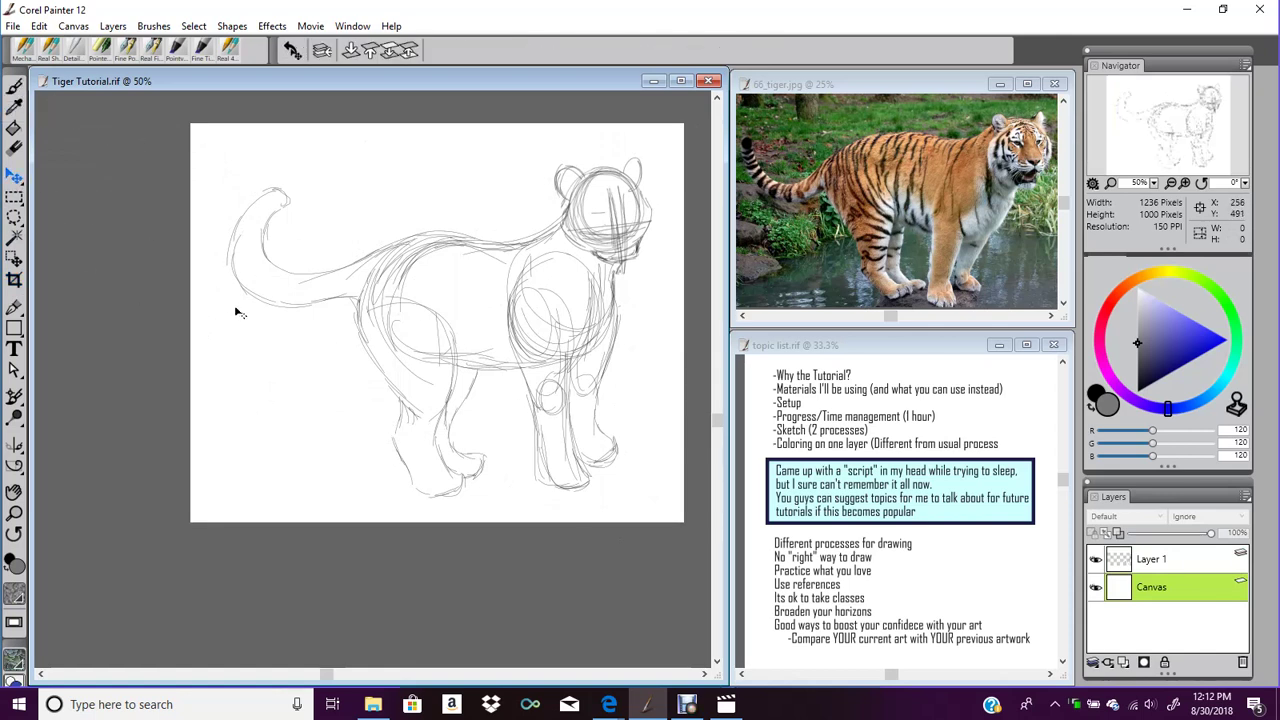
left_click(14, 178)
left_click(57, 178)
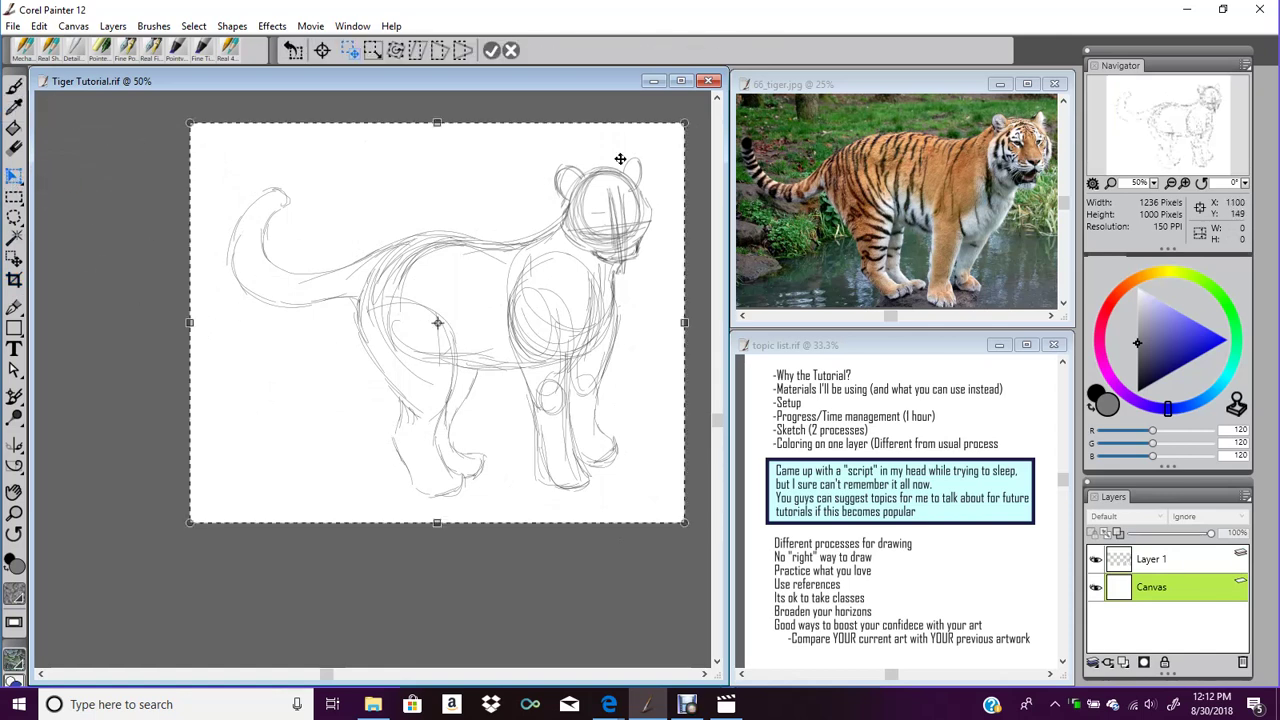
left_click(396, 51)
left_click_drag(690, 128, 697, 140)
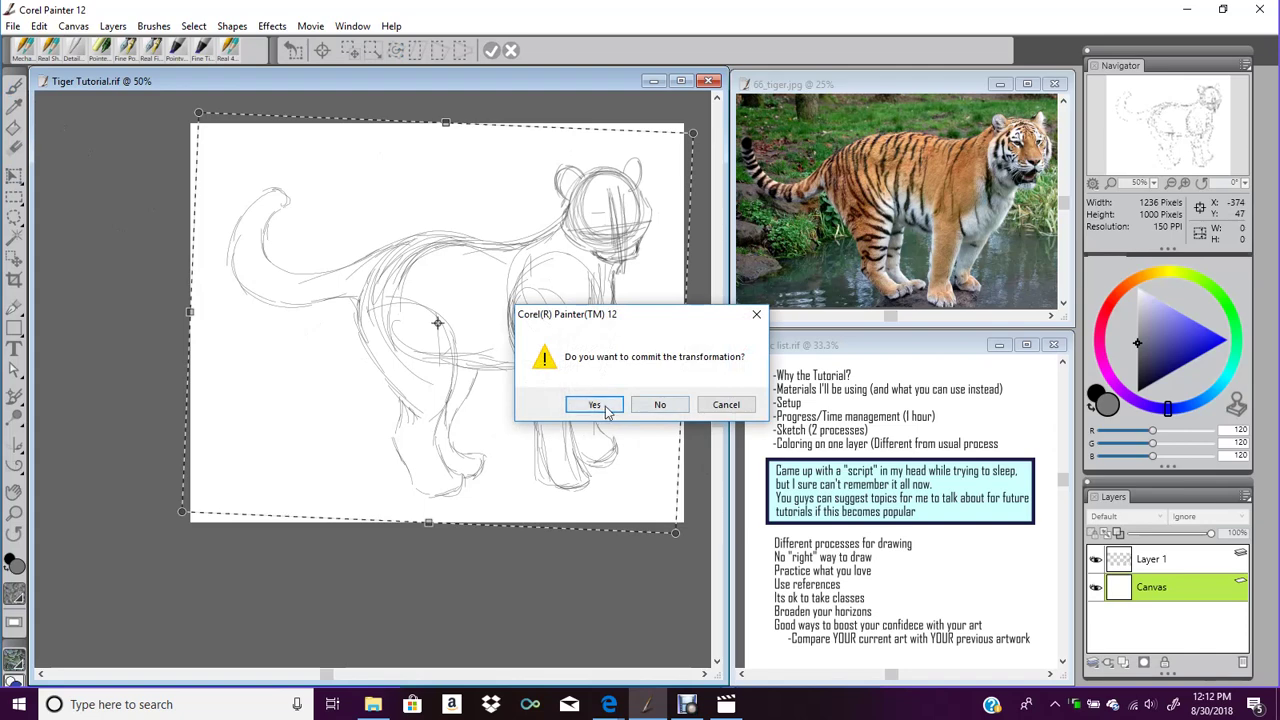
left_click(594, 404)
Select Layer 1, rotate the tiger sketch slightly clockwise and commit the transformation
left_click(1125, 559)
left_click(1096, 560)
left_click(1096, 560)
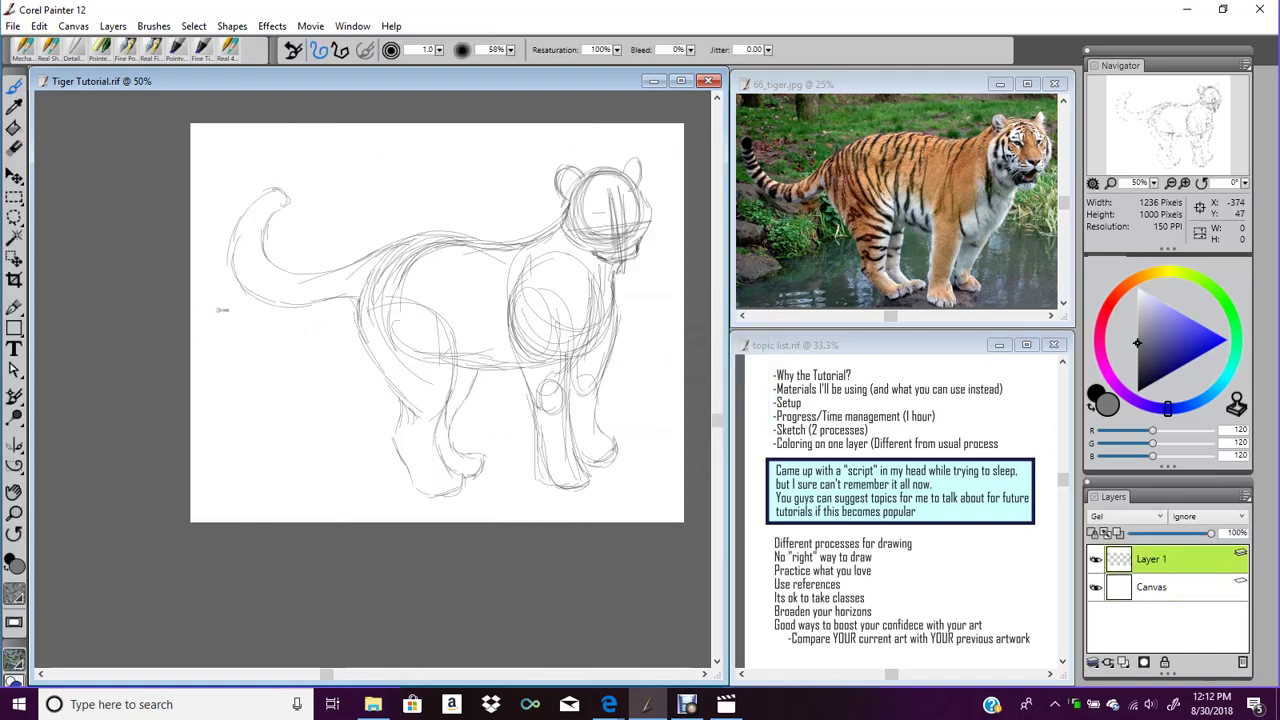
left_click_drag(14, 177, 57, 172)
left_click_drag(662, 106, 680, 128)
left_click(14, 87)
left_click(590, 399)
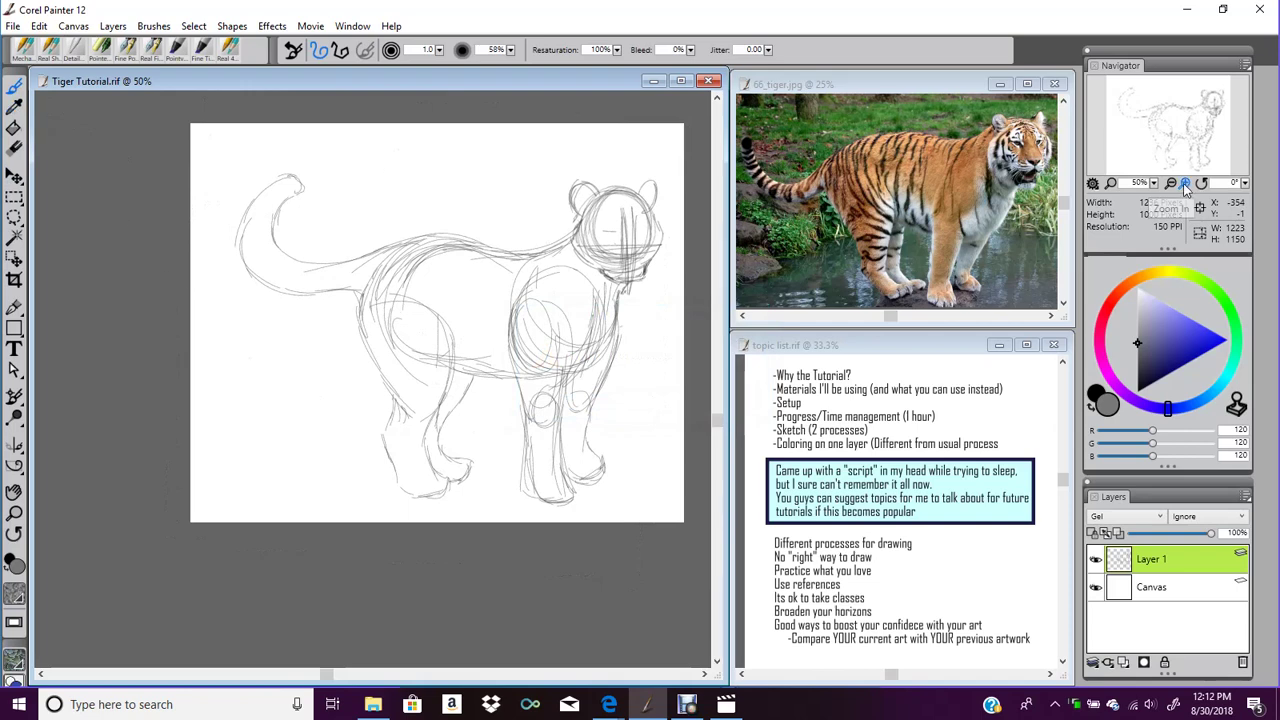
Reinforce the outline of the tail and the line of the back with additional strokes
left_click(1185, 184)
left_click(1185, 184)
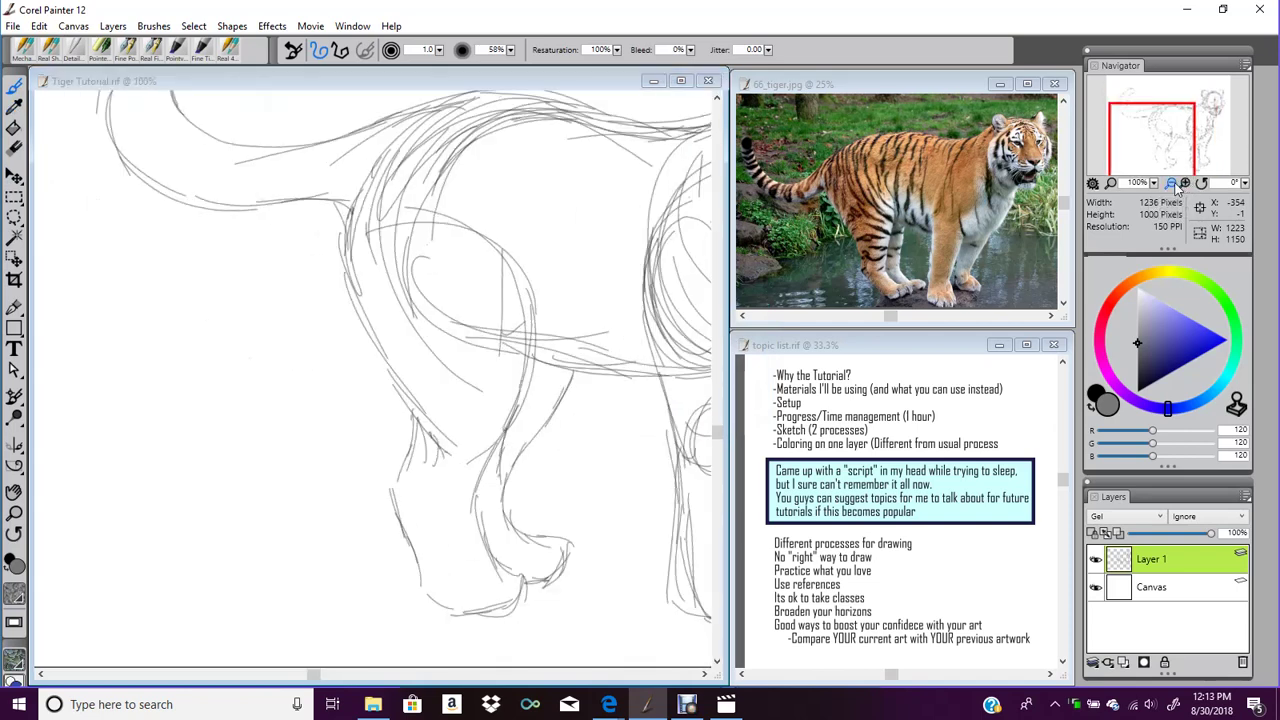
left_click_drag(1183, 94, 1183, 90)
left_click_drag(158, 262, 191, 124)
mouse_move(154, 200)
left_mouse_down()
mouse_move(240, 106)
mouse_move(264, 103)
mouse_move(262, 138)
mouse_move(219, 183)
left_mouse_up()
mouse_move(273, 128)
left_mouse_down()
mouse_move(218, 187)
mouse_move(262, 250)
mouse_move(243, 250)
mouse_move(388, 252)
mouse_move(580, 222)
left_mouse_up()
left_click(1170, 183)
left_click(1170, 183)
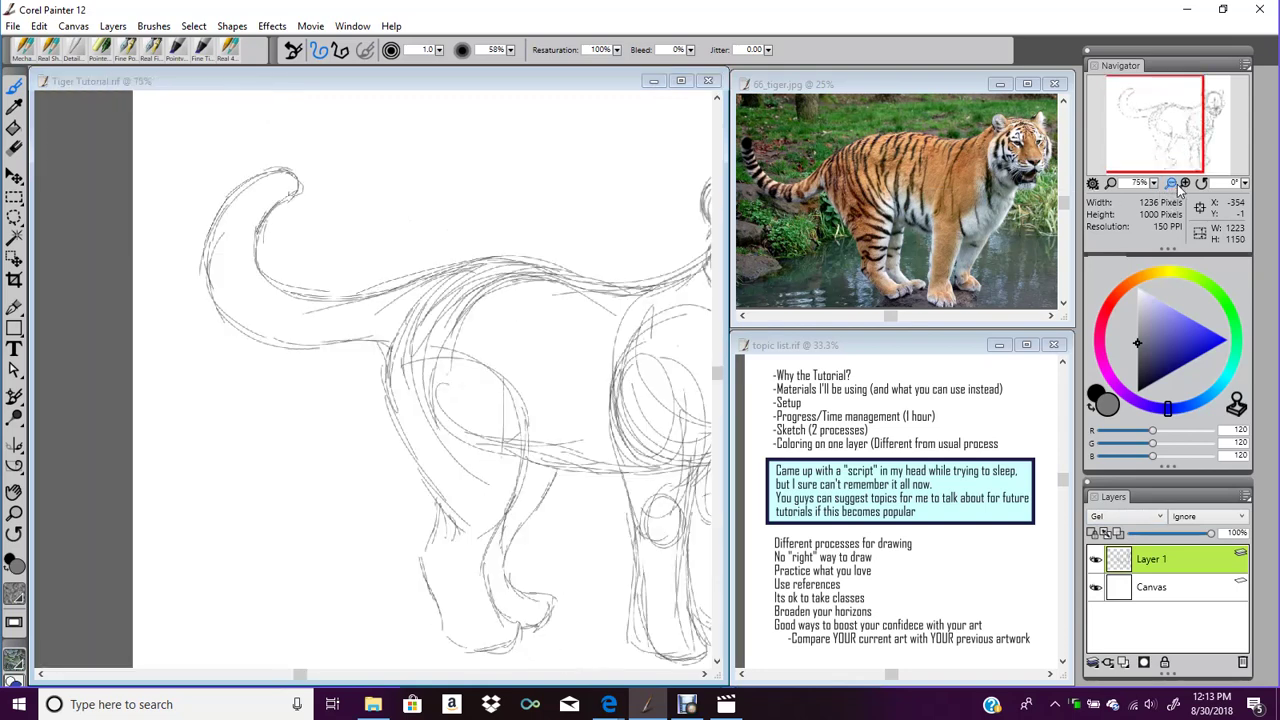
left_click(1170, 183)
left_click(1170, 183)
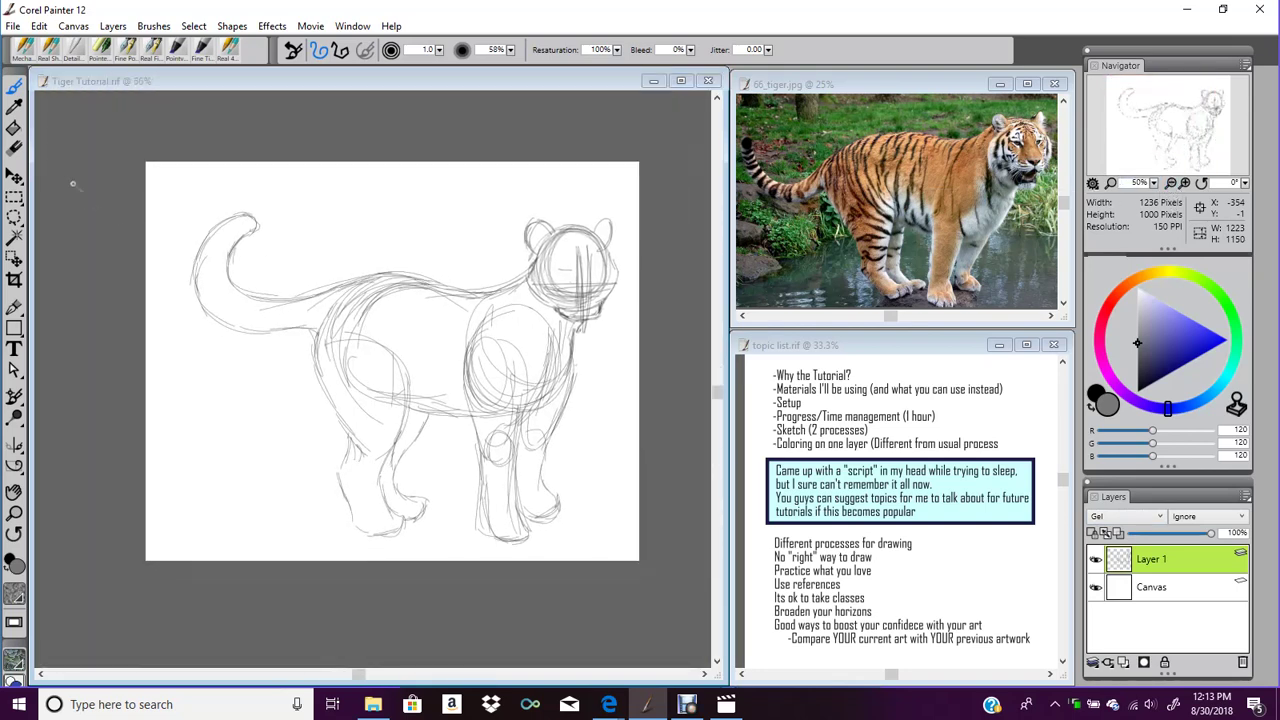
Shift the sketch layer slightly left on the cropped canvas and return to the brush
left_click(14, 176)
mouse_move(477, 389)
left_mouse_down()
mouse_move(450, 384)
mouse_move(463, 387)
left_mouse_up()
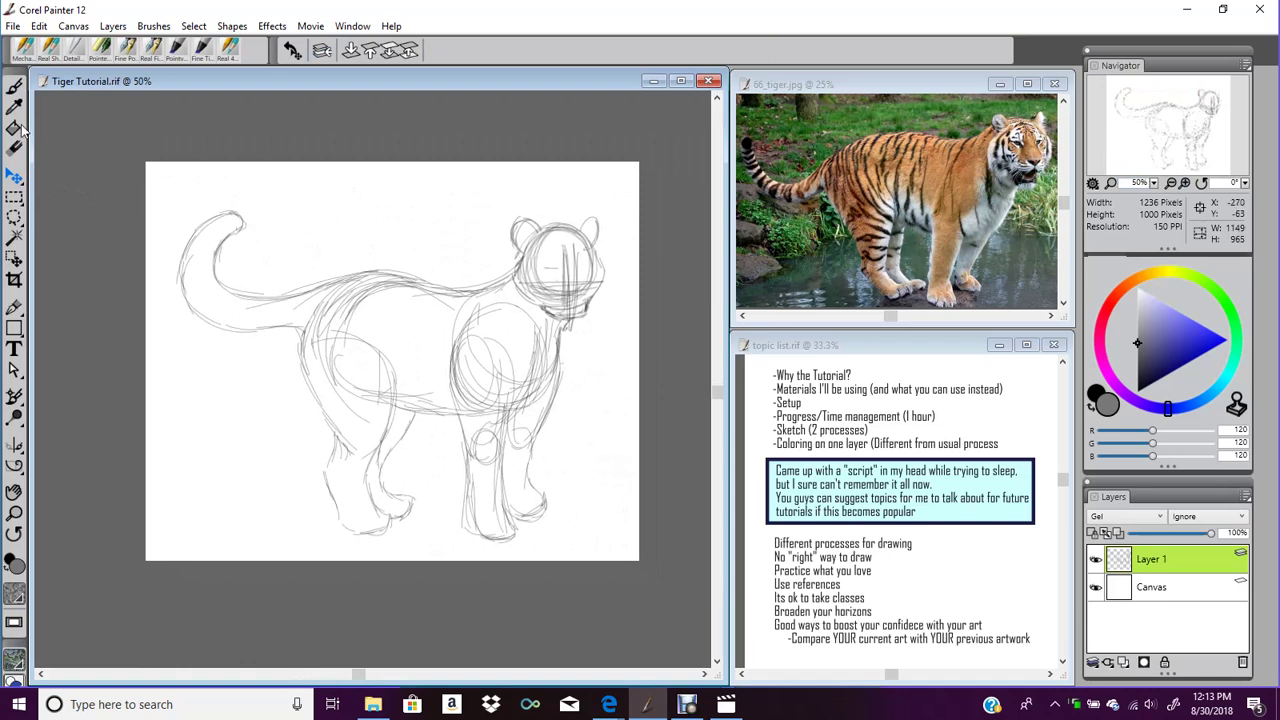
left_click(15, 88)
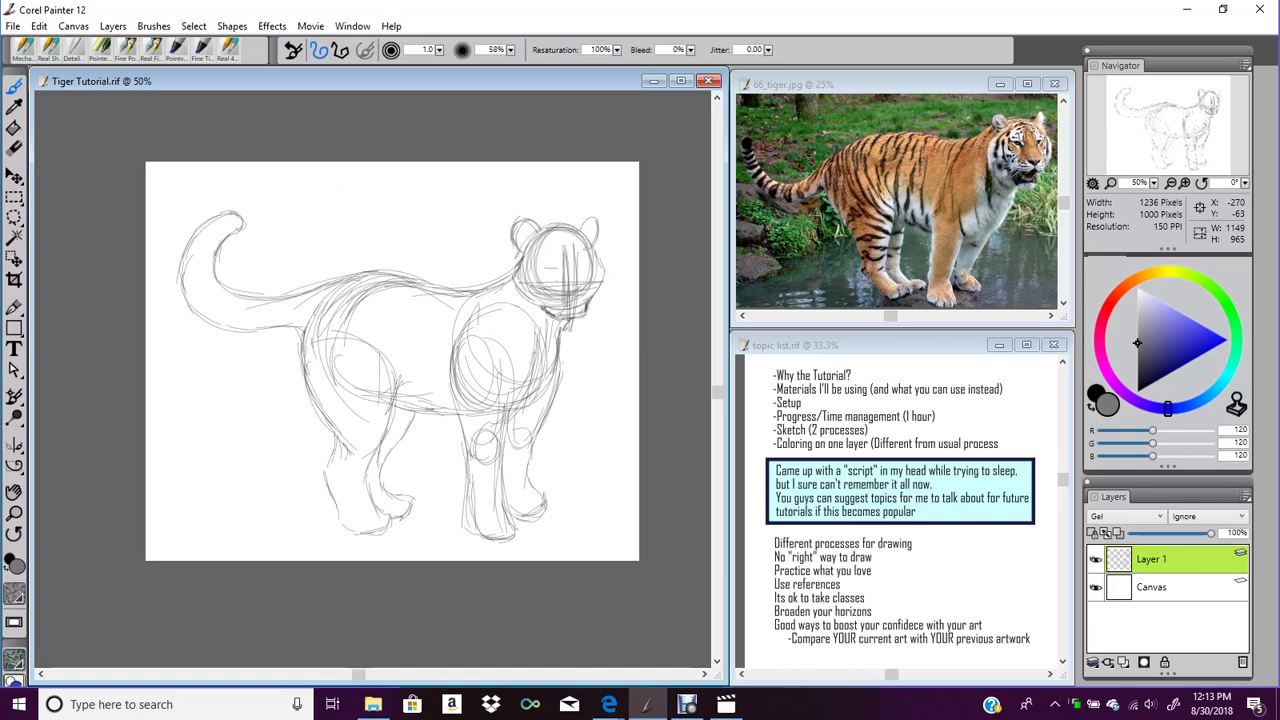
Build up the haunch oval and belly line, and add cross-section ellipses along the tail
mouse_move(316, 364)
left_mouse_down()
mouse_move(354, 384)
mouse_move(298, 340)
mouse_move(372, 275)
mouse_move(478, 302)
left_mouse_up()
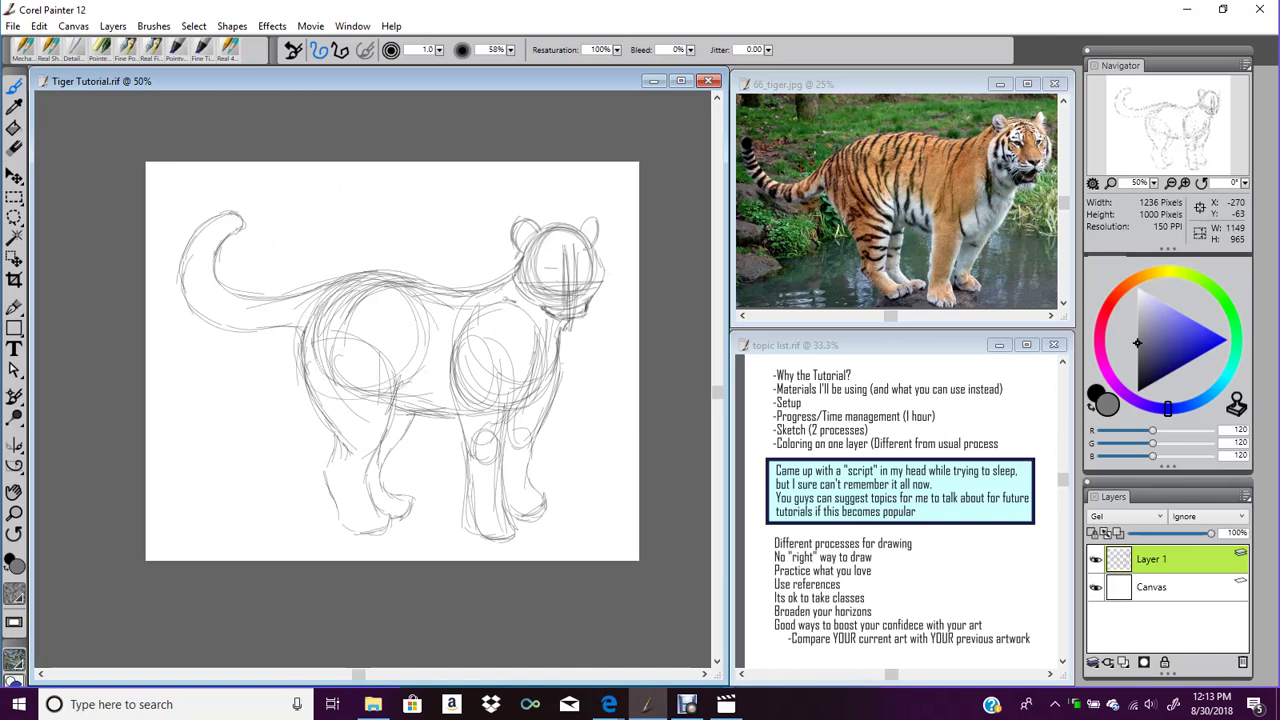
left_click_drag(422, 390, 514, 416)
mouse_move(319, 298)
left_mouse_down()
mouse_move(298, 326)
mouse_move(320, 300)
left_mouse_up()
mouse_move(198, 299)
left_mouse_down()
mouse_move(210, 283)
mouse_move(266, 326)
mouse_move(252, 300)
mouse_move(328, 275)
mouse_move(414, 280)
left_mouse_up()
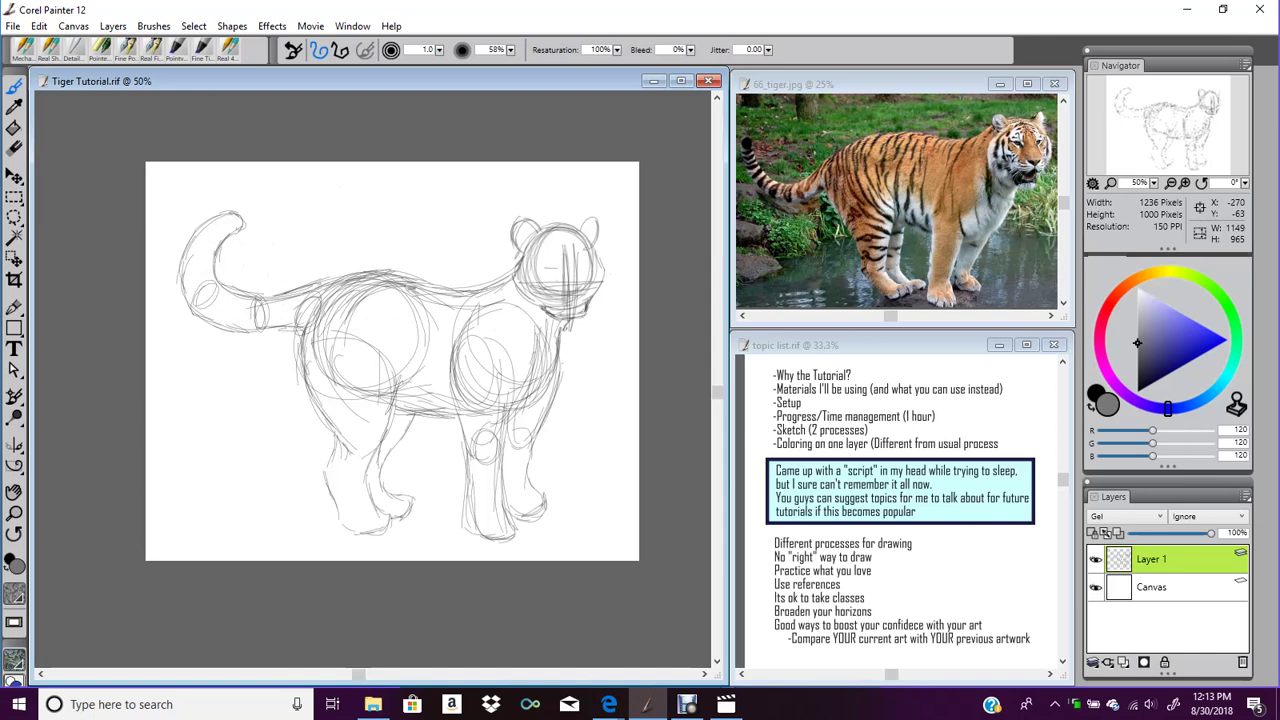
left_click_drag(208, 236, 226, 238)
Strengthen the hip, back, flank and belly with loose overlapping contour strokes
left_click_drag(306, 315, 360, 284)
mouse_move(309, 313)
left_mouse_down()
mouse_move(357, 283)
mouse_move(431, 328)
left_mouse_up()
left_click_drag(399, 281, 431, 327)
left_click_drag(400, 281, 427, 315)
mouse_move(302, 318)
left_mouse_down()
mouse_move(333, 405)
mouse_move(440, 354)
left_mouse_up()
left_click_drag(343, 396, 440, 344)
mouse_move(412, 302)
left_mouse_down()
mouse_move(432, 342)
mouse_move(474, 306)
mouse_move(466, 315)
left_mouse_up()
left_click_drag(386, 394, 457, 403)
left_click_drag(395, 397, 444, 401)
Build up the shoulder and chest with overlapping strokes down toward the front legs
left_click_drag(477, 318, 466, 385)
mouse_move(476, 318)
left_mouse_down()
mouse_move(460, 383)
mouse_move(511, 361)
left_mouse_up()
left_click_drag(487, 308, 513, 357)
mouse_move(453, 394)
left_mouse_down()
mouse_move(505, 398)
mouse_move(501, 388)
left_mouse_up()
left_click_drag(522, 360, 498, 396)
left_click_drag(561, 335, 523, 371)
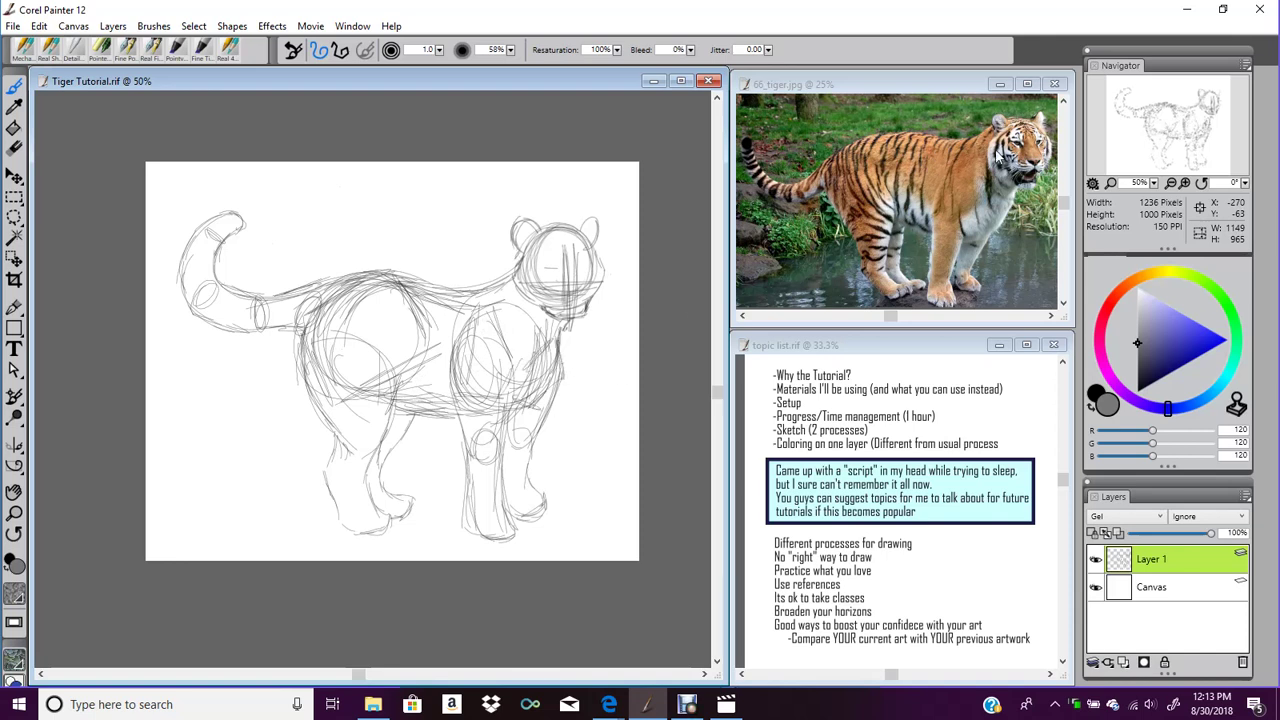
Darken the front edge of the near hind leg where it meets the belly and reinforce its rear contour
left_click_drag(404, 340, 405, 396)
left_click_drag(384, 443, 402, 400)
mouse_move(384, 442)
left_mouse_down()
mouse_move(409, 392)
mouse_move(383, 441)
left_mouse_up()
left_click_drag(401, 350, 383, 443)
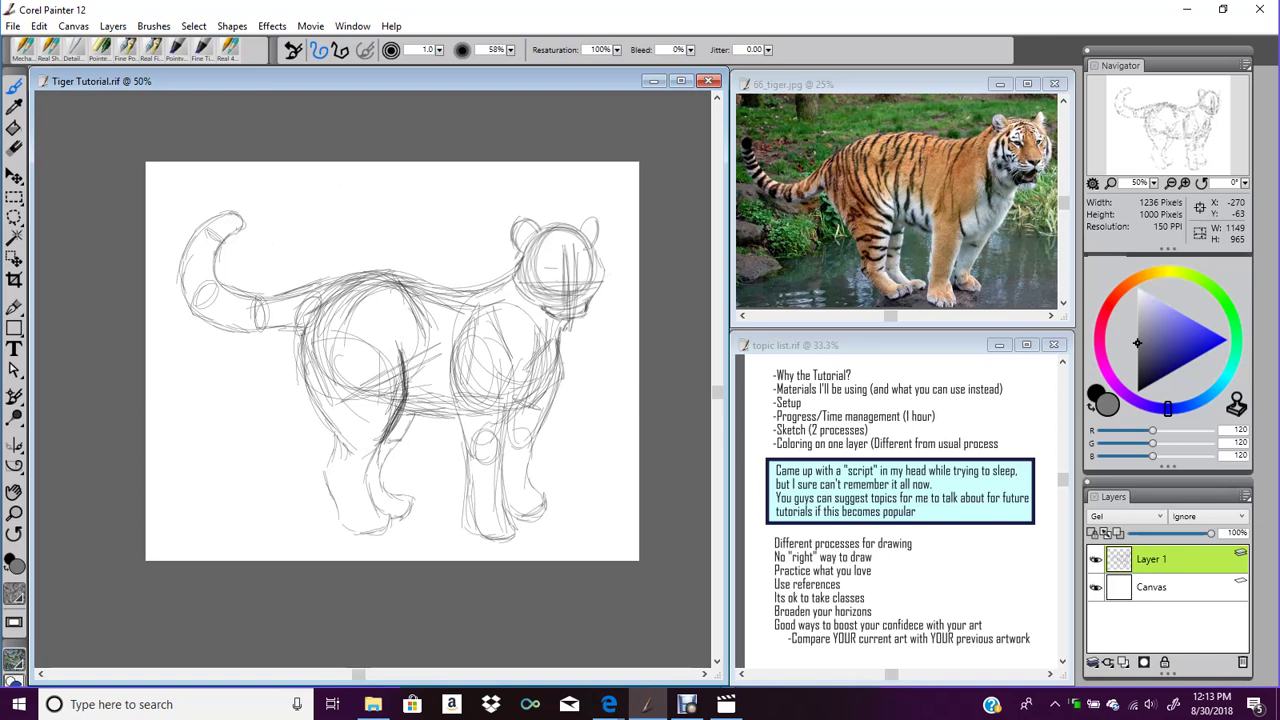
left_click_drag(404, 388, 419, 365)
left_click_drag(312, 384, 337, 444)
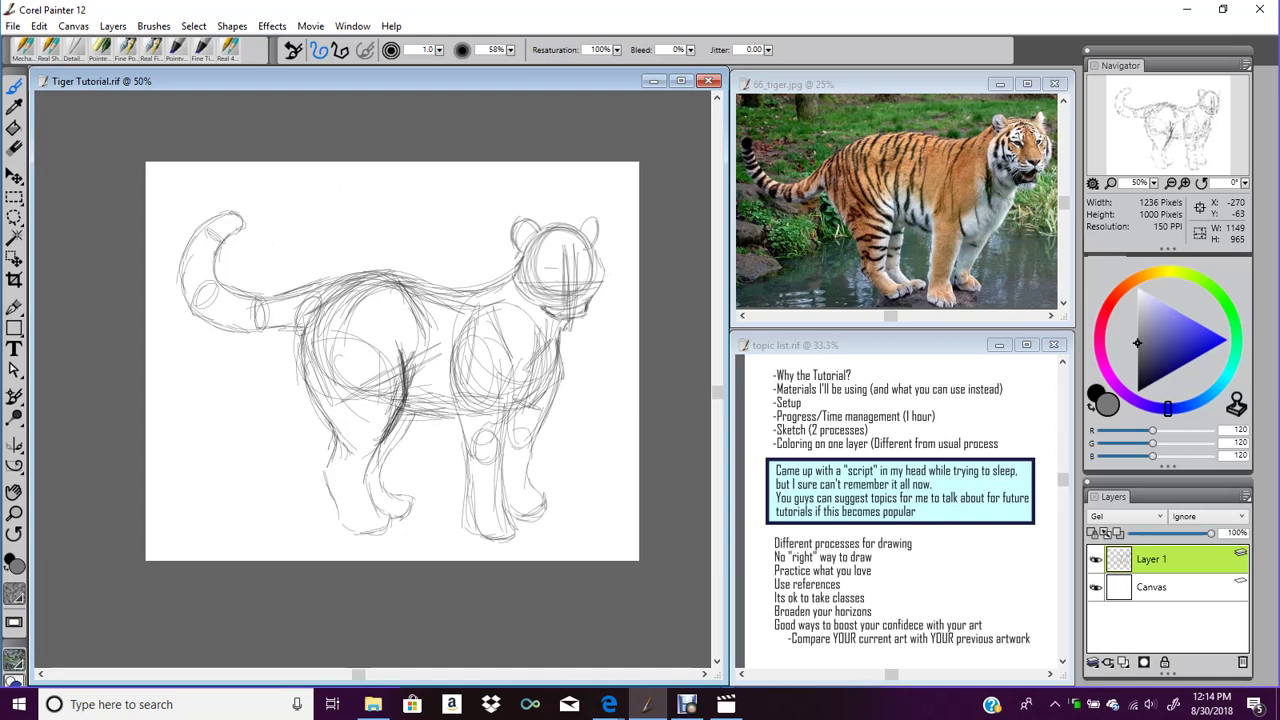
Nudge the sketch layer slightly left and down, and set Layer 1's composite method to Default
left_click(15, 177)
mouse_move(432, 356)
left_mouse_down()
mouse_move(414, 360)
mouse_move(428, 360)
left_mouse_up()
left_click(15, 88)
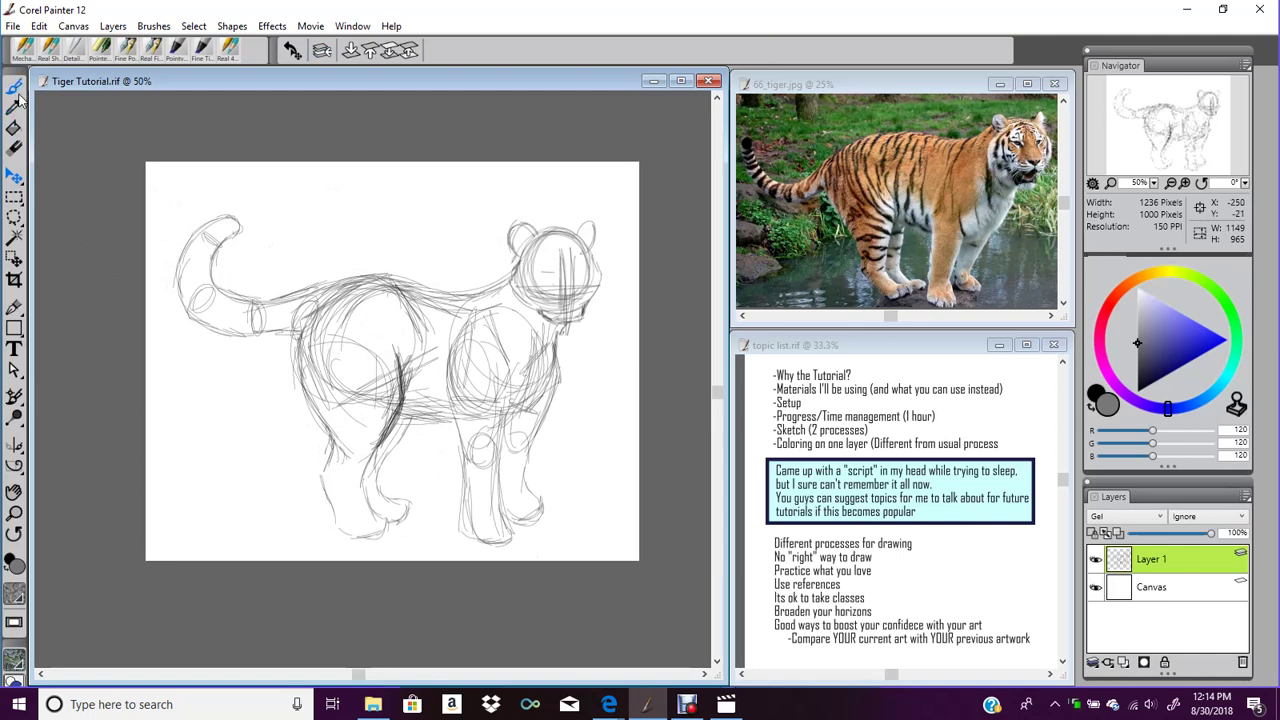
left_click(1160, 516)
left_click(1110, 278)
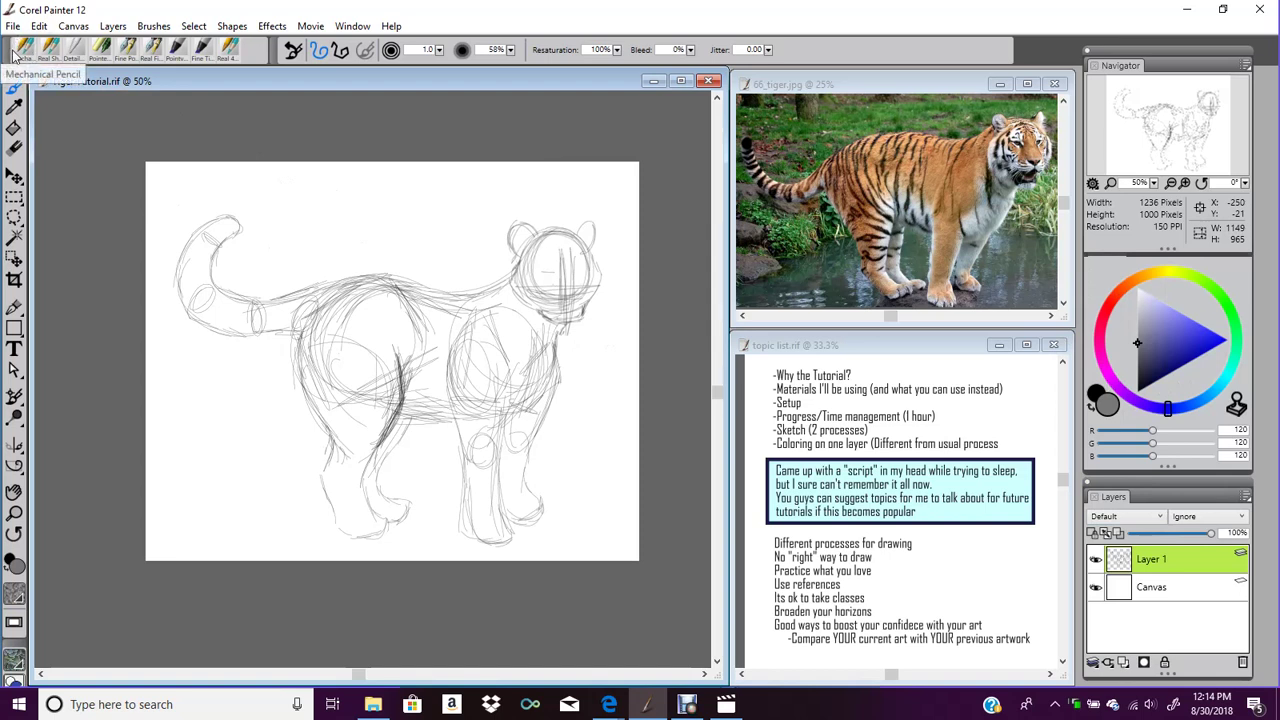
Add a new layer above Layer 1 for the refined line work and set its composite method to Gel
left_click(1160, 516)
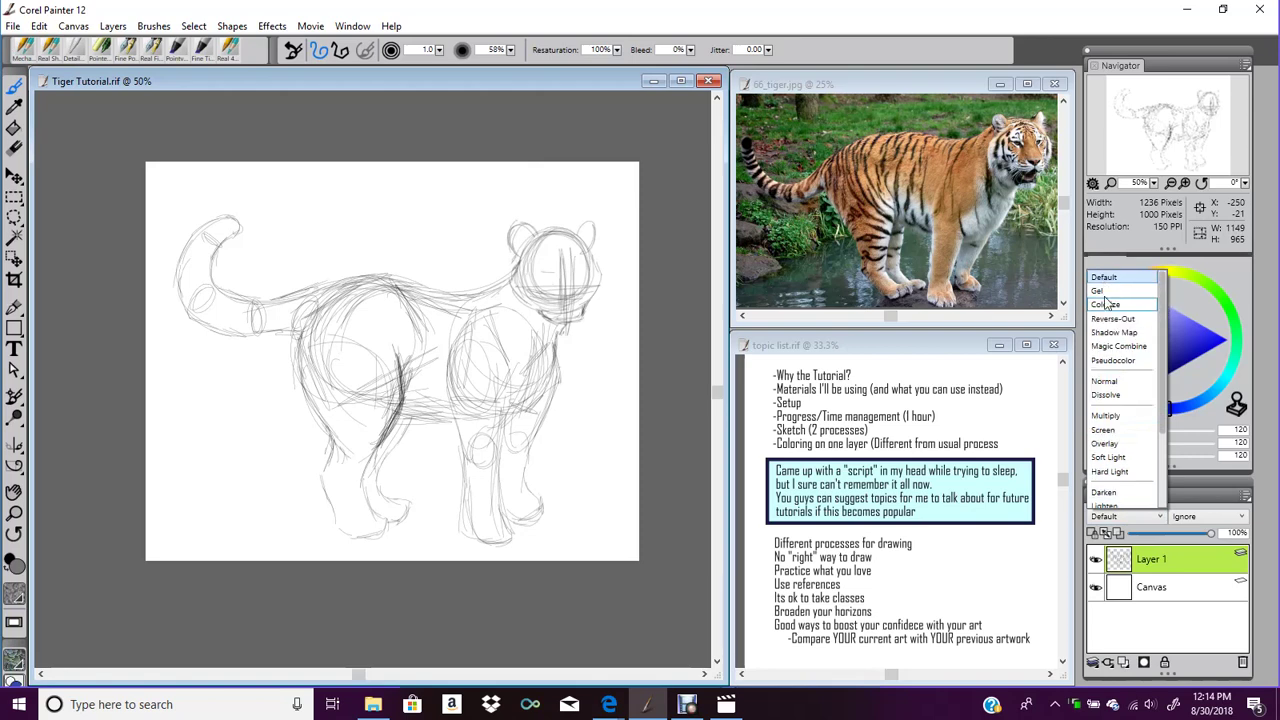
left_click(1152, 621)
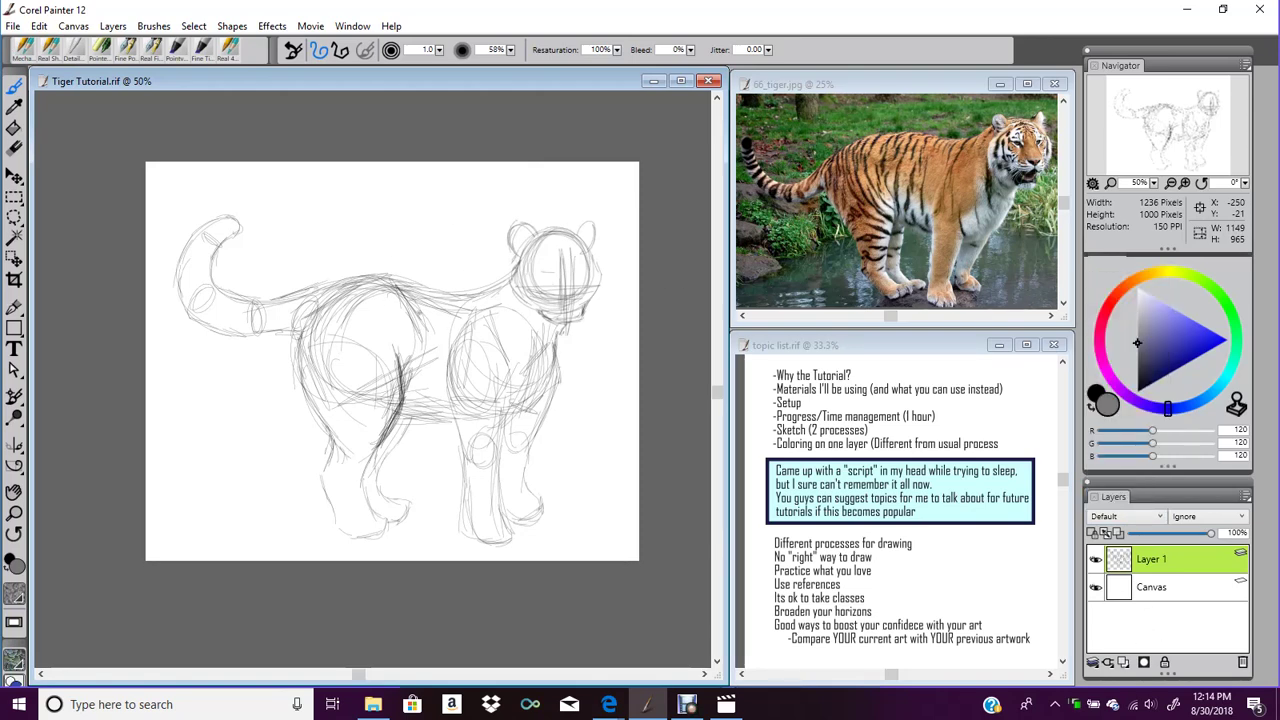
left_click(1124, 662)
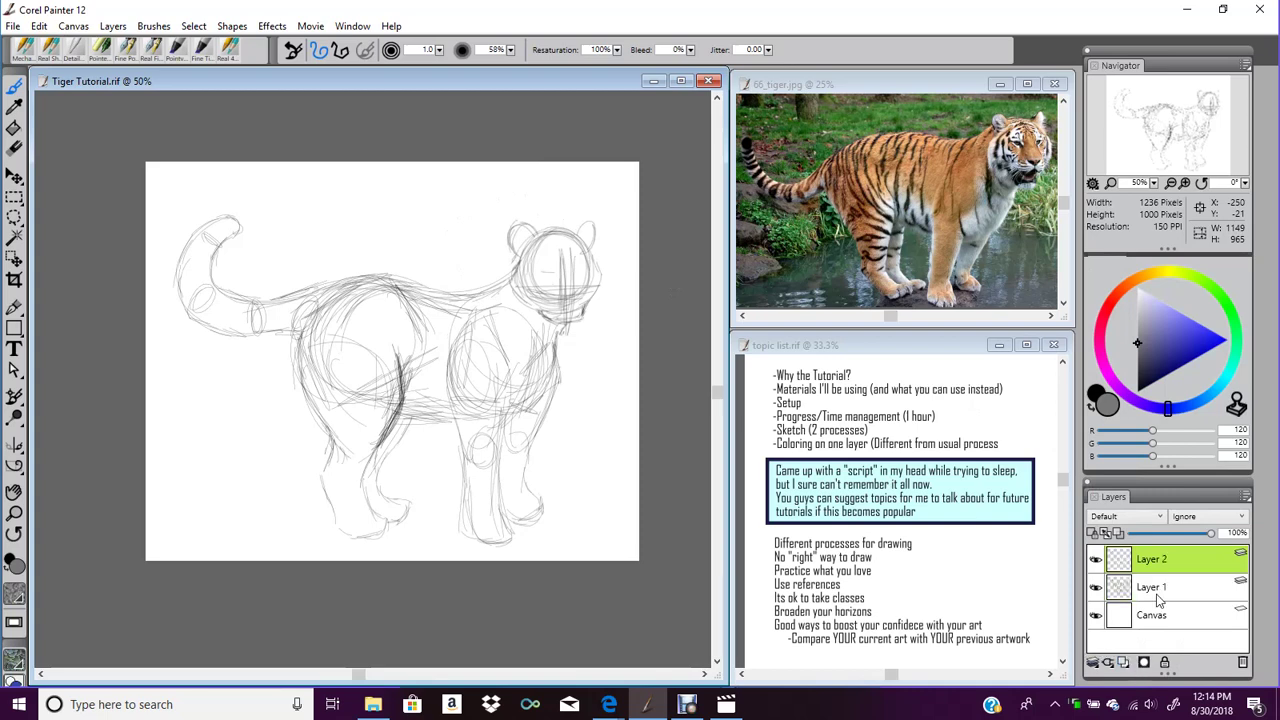
left_click_drag(566, 274, 539, 308)
left_click(40, 27)
left_click(52, 44)
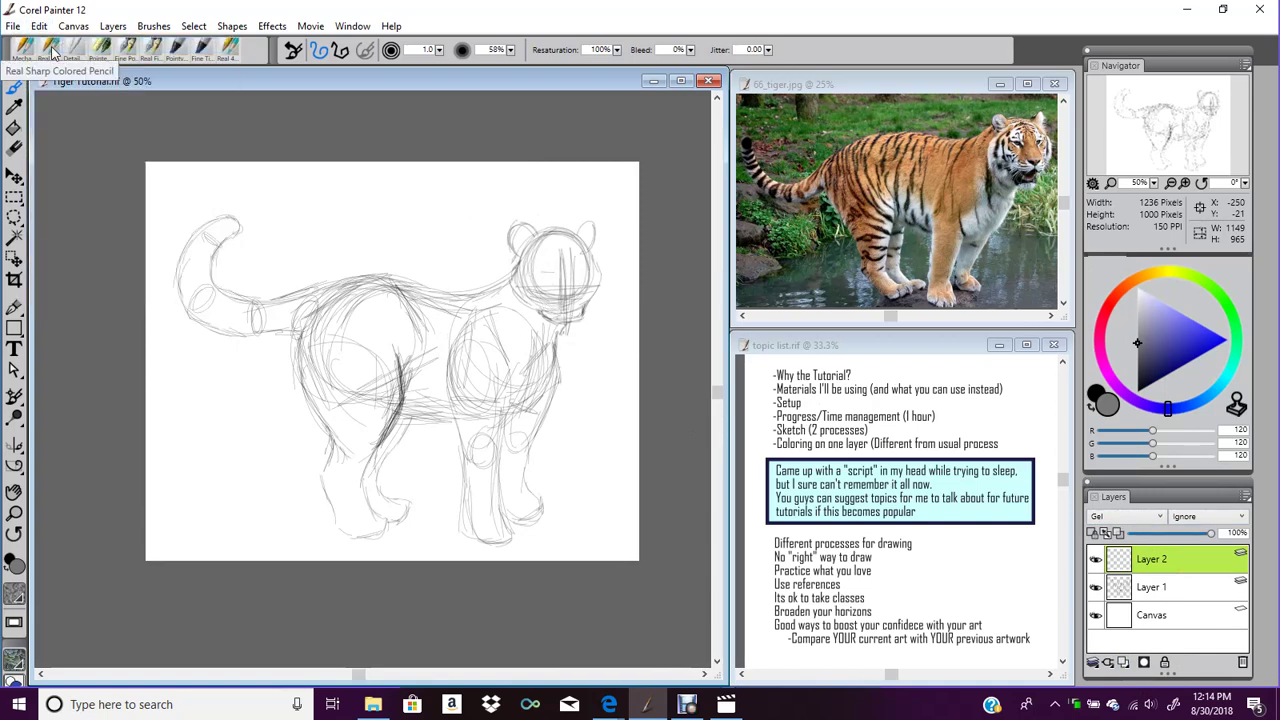
Fade the rough sketch on Layer 1 to about 65% opacity and make Layer 2 active again
left_click(1170, 594)
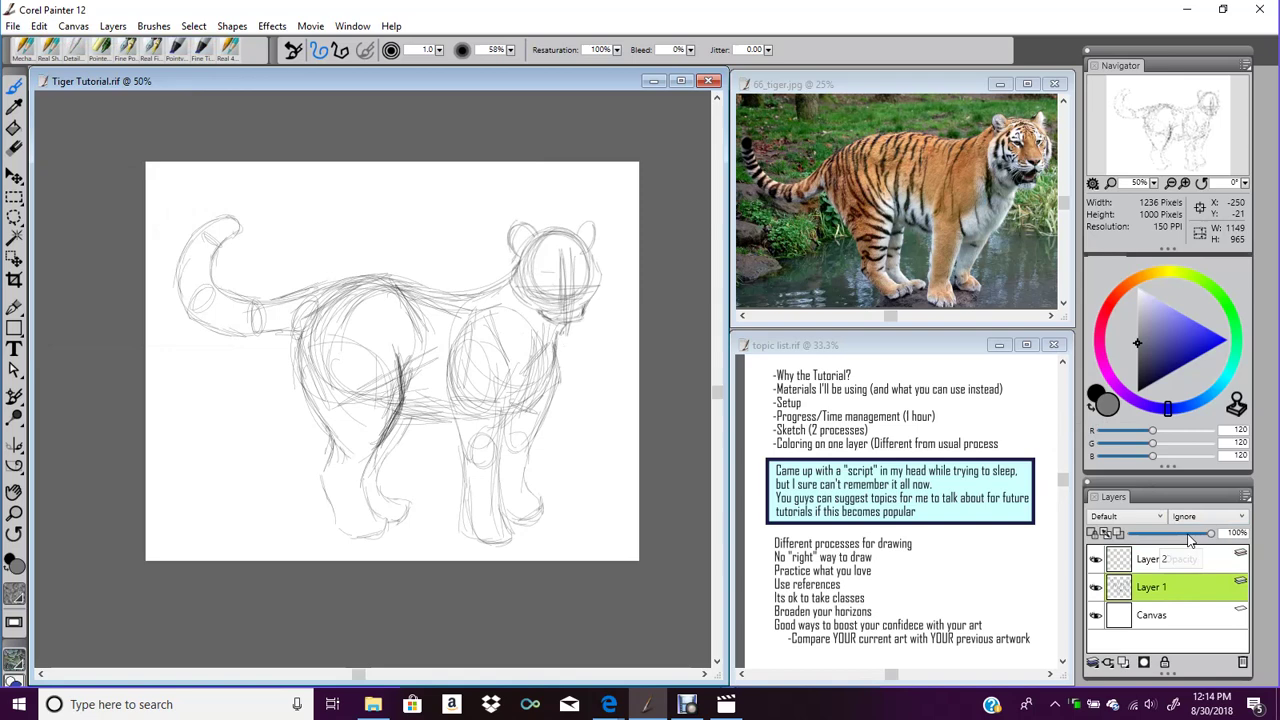
left_click(1190, 535)
left_click_drag(1186, 538, 1168, 541)
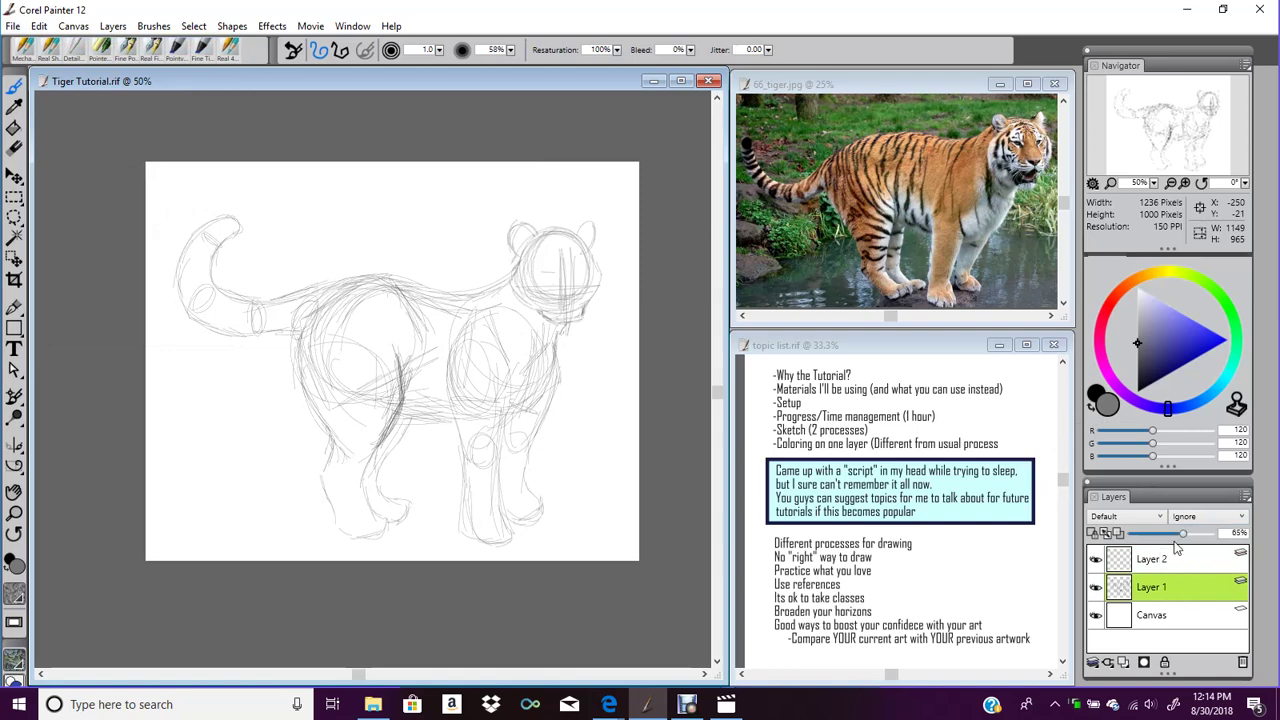
left_click(1205, 562)
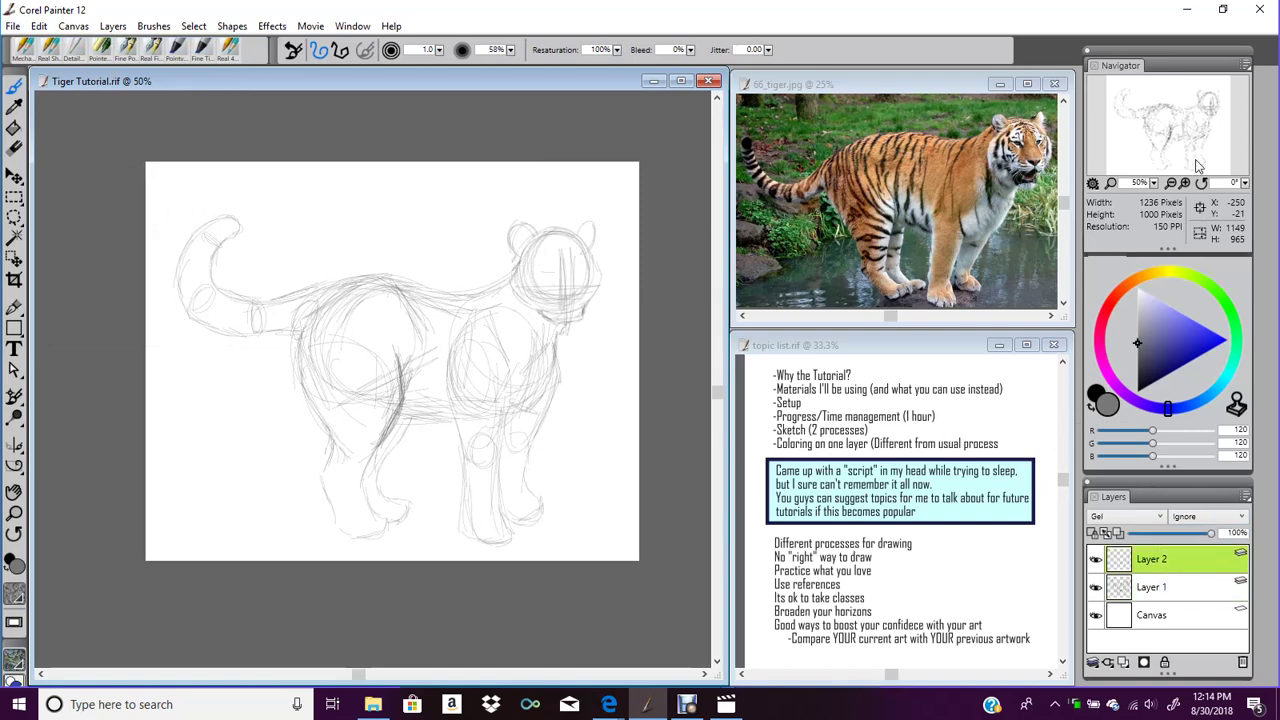
At 200% magnification on the head, draw the refined crown contour between the two ears
left_click(1186, 184)
left_click(1187, 186)
left_click(1187, 186)
left_click(1187, 186)
mouse_move(1192, 118)
left_mouse_down()
mouse_move(1187, 131)
mouse_move(1220, 122)
mouse_move(1209, 116)
left_mouse_up()
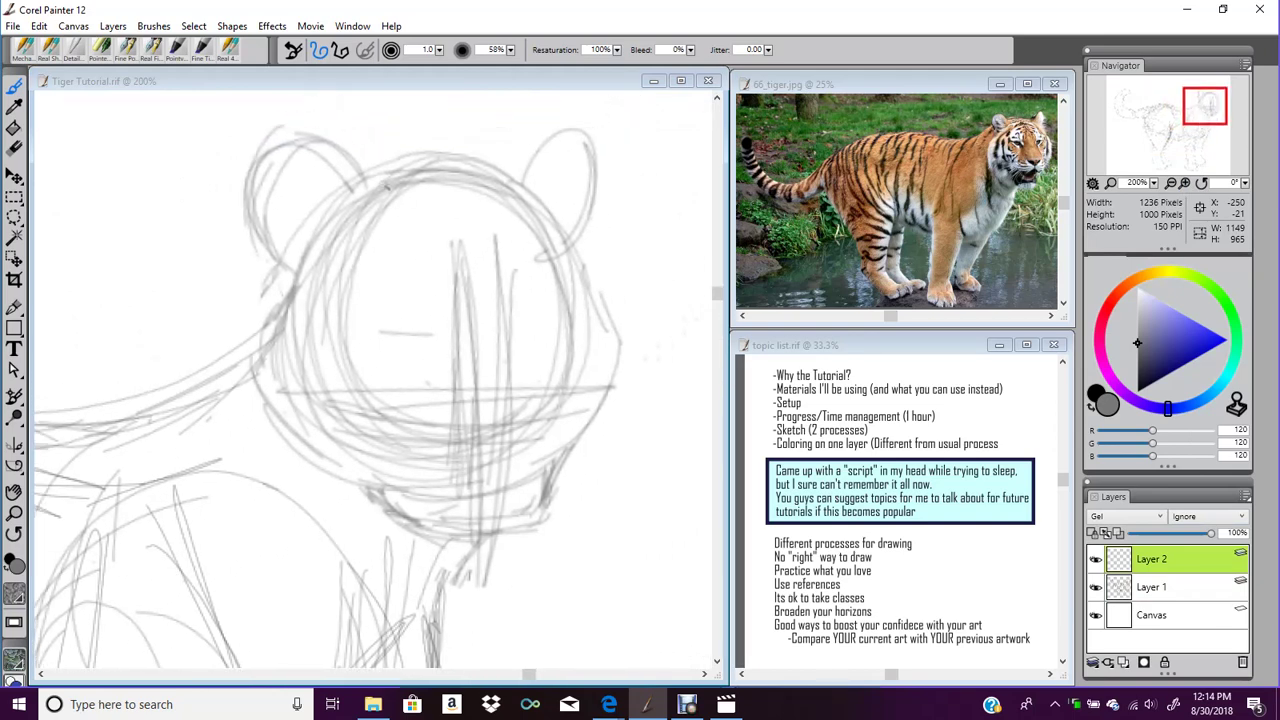
mouse_move(376, 172)
left_mouse_down()
mouse_move(476, 148)
mouse_move(516, 177)
left_mouse_up()
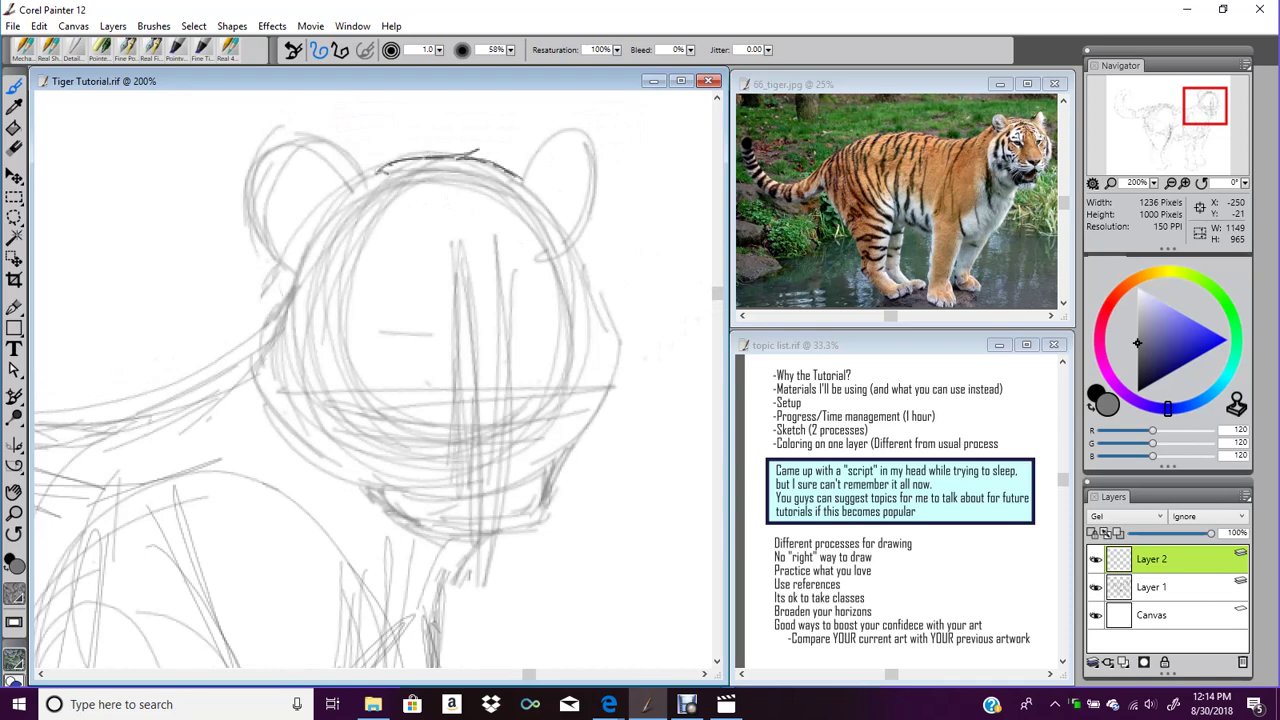
left_click_drag(370, 168, 377, 169)
Draw the pointed far ear with a dark outer edge and short fur strokes inside it
mouse_move(523, 179)
left_mouse_down()
mouse_move(587, 134)
mouse_move(543, 185)
mouse_move(580, 136)
left_mouse_up()
mouse_move(550, 150)
left_mouse_down()
mouse_move(580, 129)
mouse_move(548, 148)
mouse_move(545, 193)
left_mouse_up()
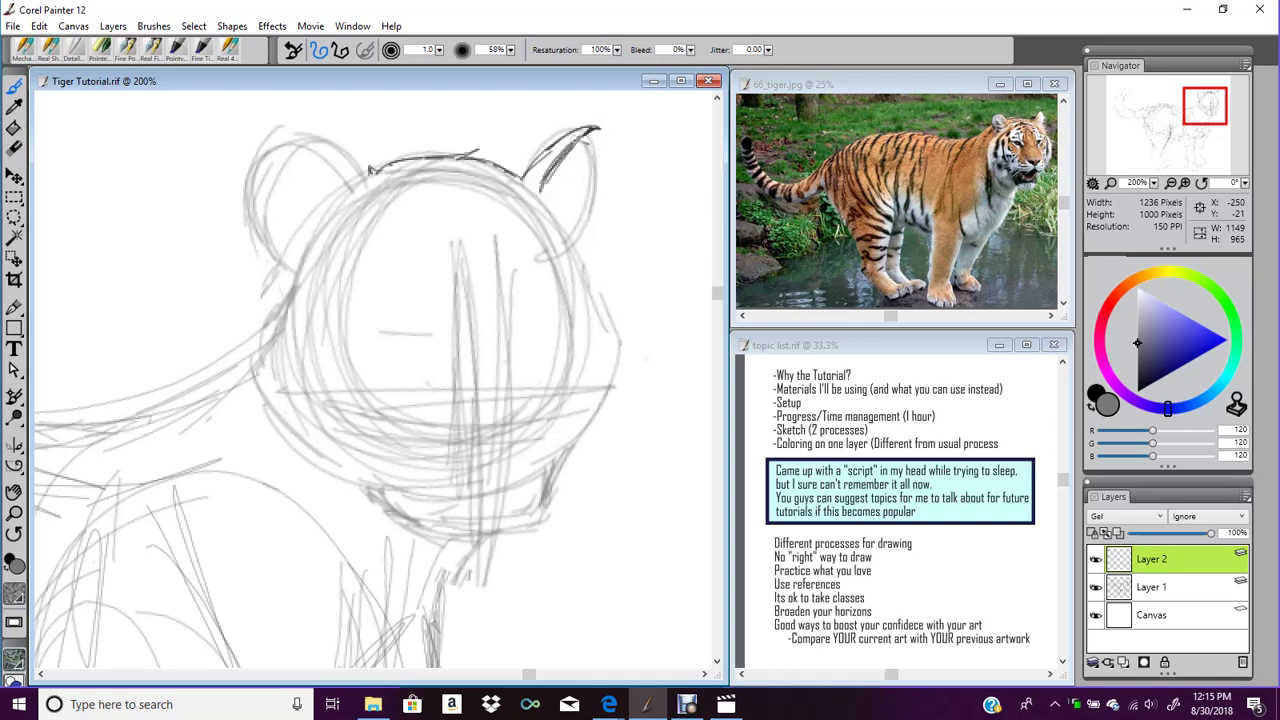
left_click_drag(603, 128, 591, 262)
mouse_move(617, 163)
left_mouse_down()
mouse_move(593, 240)
mouse_move(603, 193)
mouse_move(568, 187)
mouse_move(620, 146)
mouse_move(570, 174)
left_mouse_up()
left_click_drag(599, 153, 569, 175)
left_click_drag(591, 228, 579, 241)
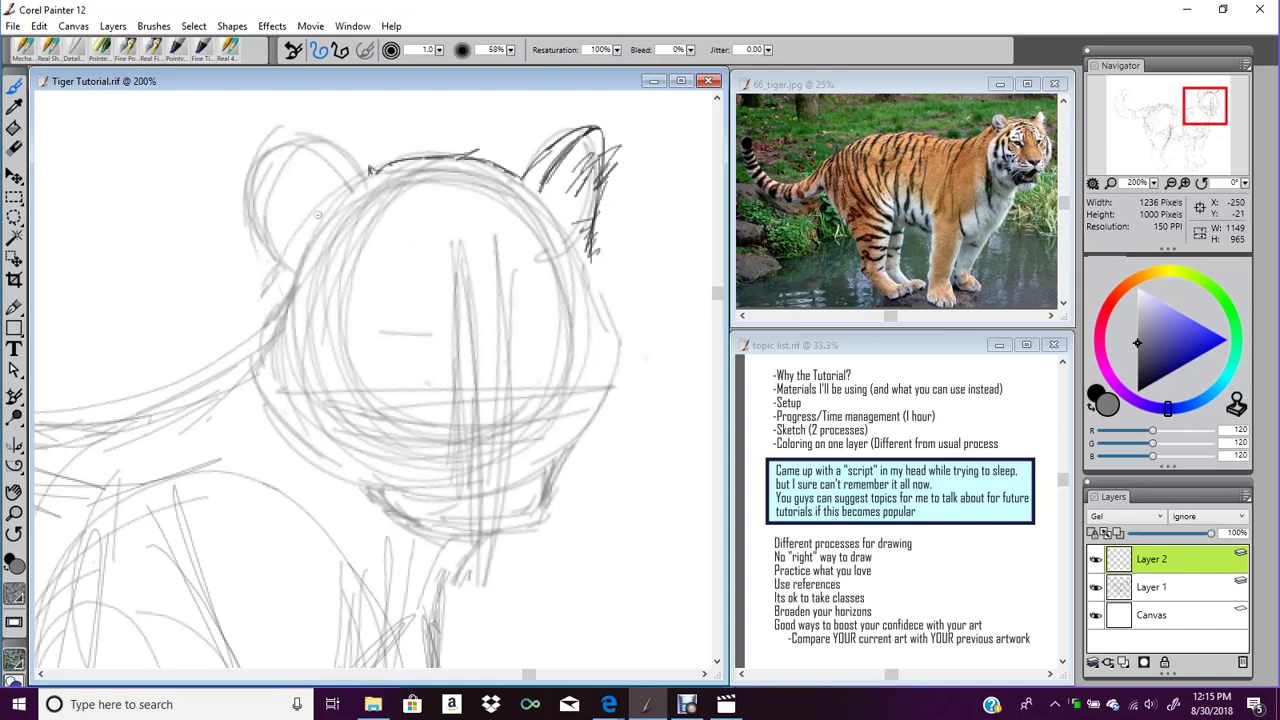
Outline the rounded near ear with overlapping strokes and add fur marks inside it
left_click_drag(316, 147, 370, 174)
left_click_drag(262, 147, 378, 168)
mouse_move(294, 134)
left_mouse_down()
mouse_move(376, 168)
mouse_move(320, 148)
mouse_move(348, 188)
left_mouse_up()
mouse_move(262, 148)
left_mouse_down()
mouse_move(238, 210)
mouse_move(272, 270)
mouse_move(296, 276)
left_mouse_up()
mouse_move(258, 184)
left_mouse_down()
mouse_move(284, 254)
mouse_move(302, 262)
left_mouse_up()
mouse_move(279, 203)
left_mouse_down()
mouse_move(305, 224)
mouse_move(336, 188)
left_mouse_up()
left_click_drag(300, 244, 253, 266)
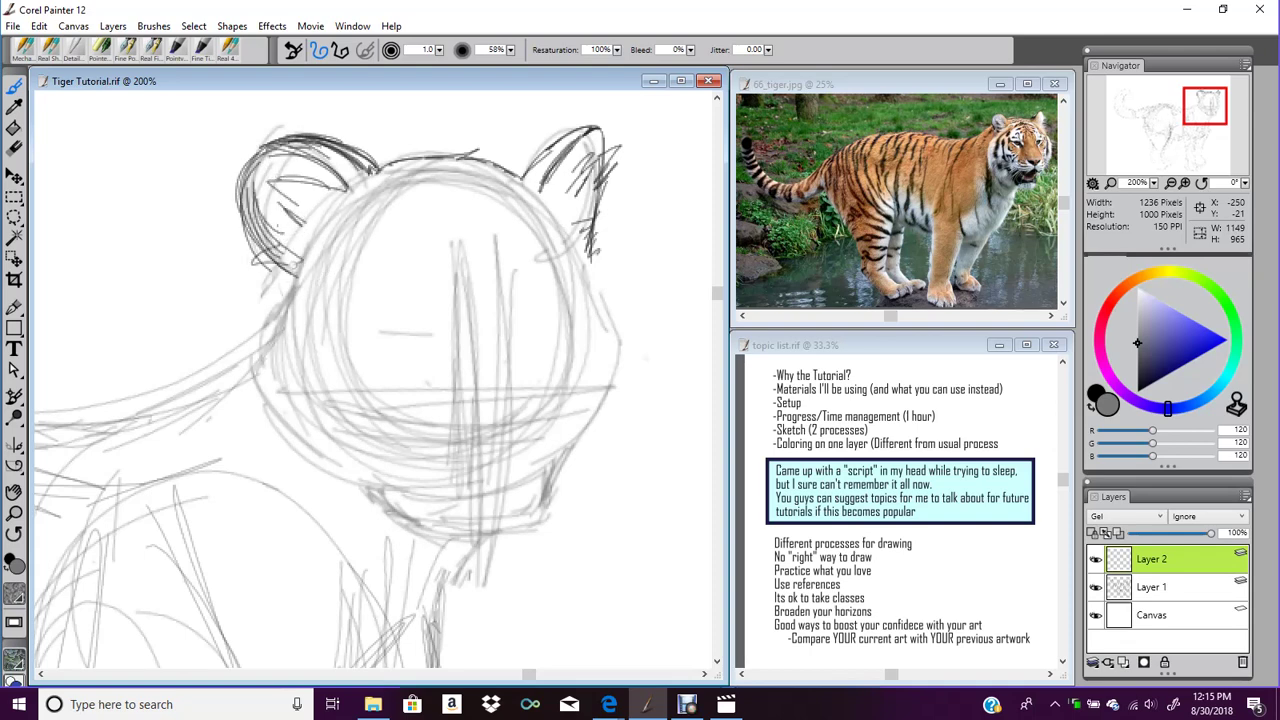
mouse_move(238, 202)
left_mouse_down()
mouse_move(270, 242)
mouse_move(310, 238)
left_mouse_up()
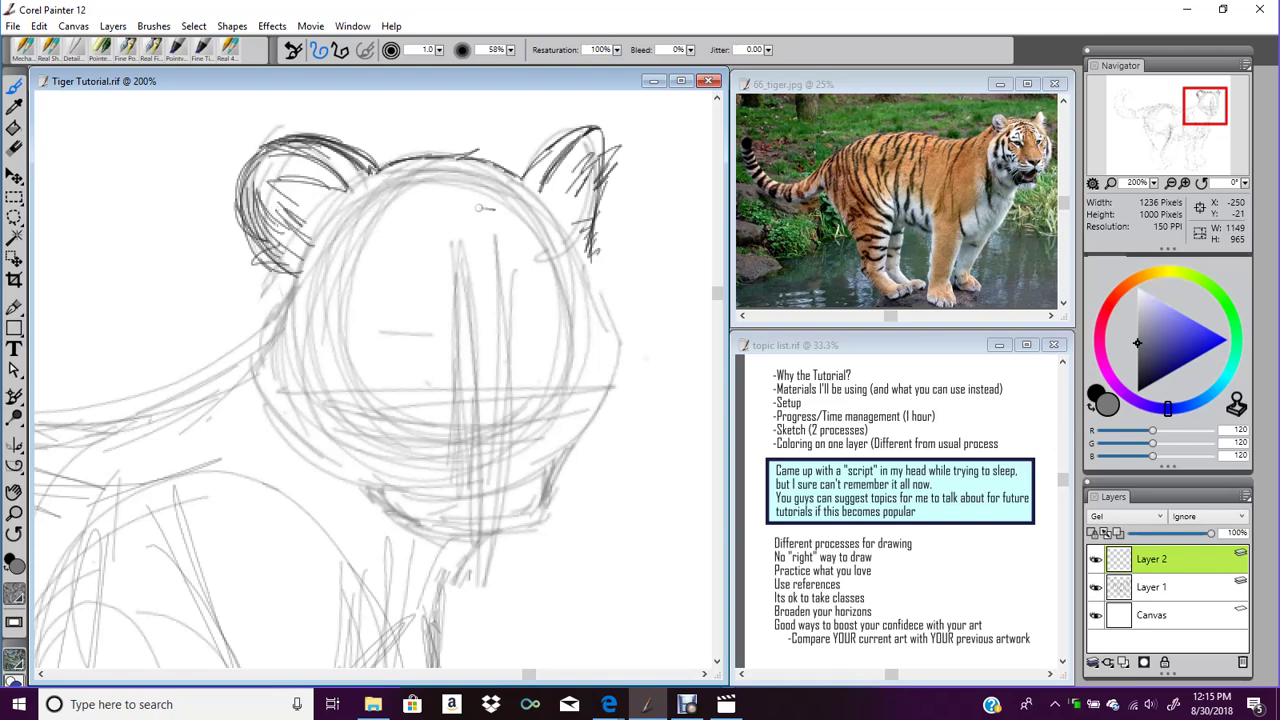
Trace both upper cheeks with jagged fur strokes, erasing and redrawing part of the far cheek's outline
mouse_move(432, 160)
left_mouse_down()
mouse_move(484, 148)
mouse_move(509, 165)
left_mouse_up()
left_click_drag(296, 291, 280, 348)
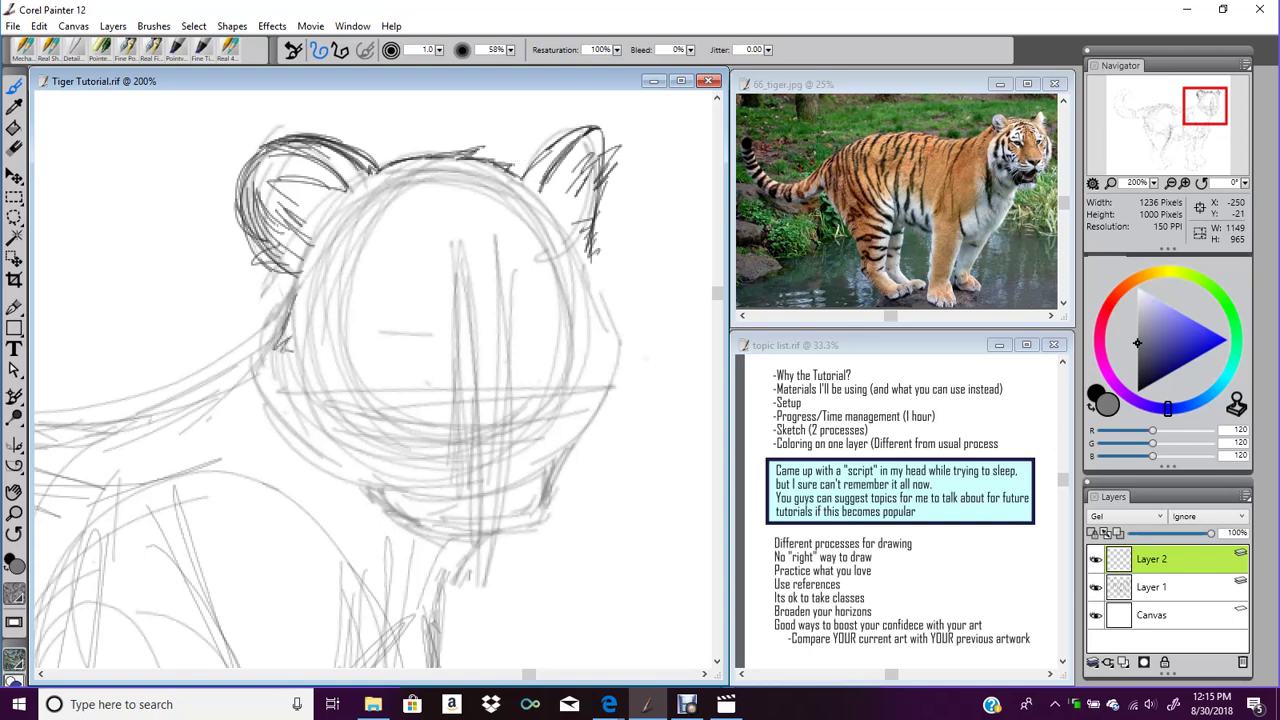
mouse_move(592, 252)
left_mouse_down()
mouse_move(630, 336)
mouse_move(582, 435)
mouse_move(620, 405)
left_mouse_up()
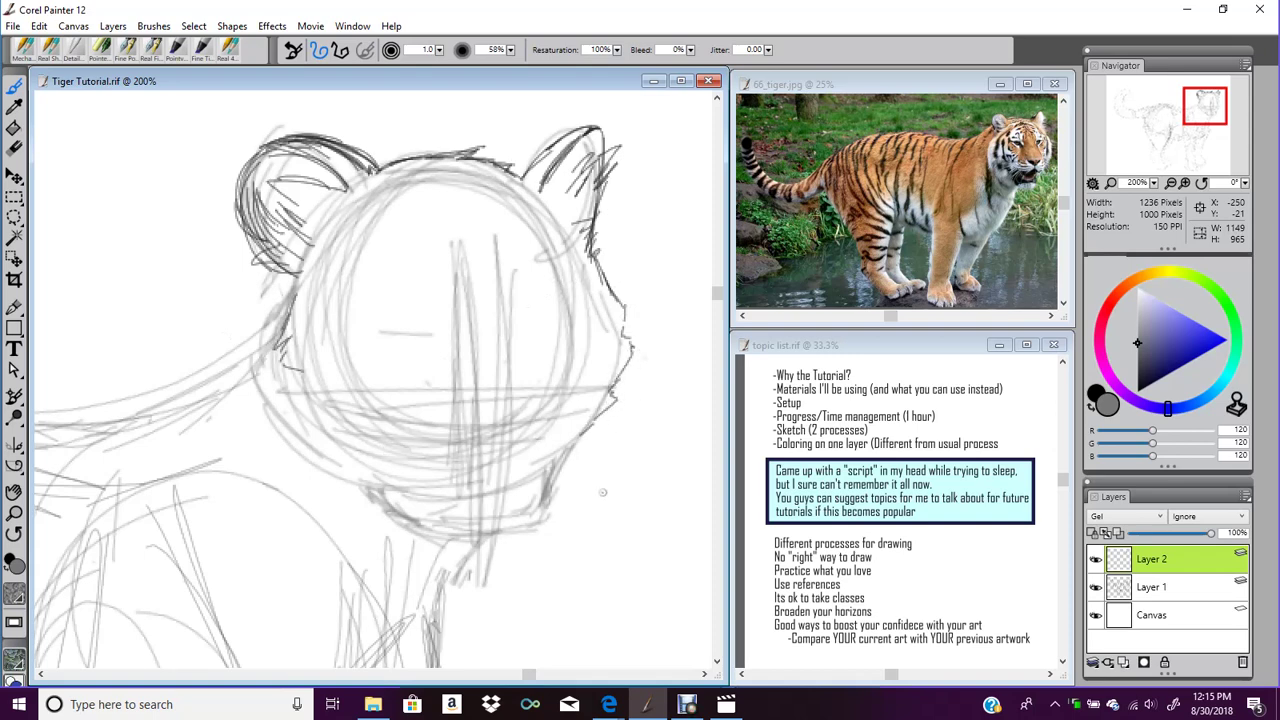
key("n")
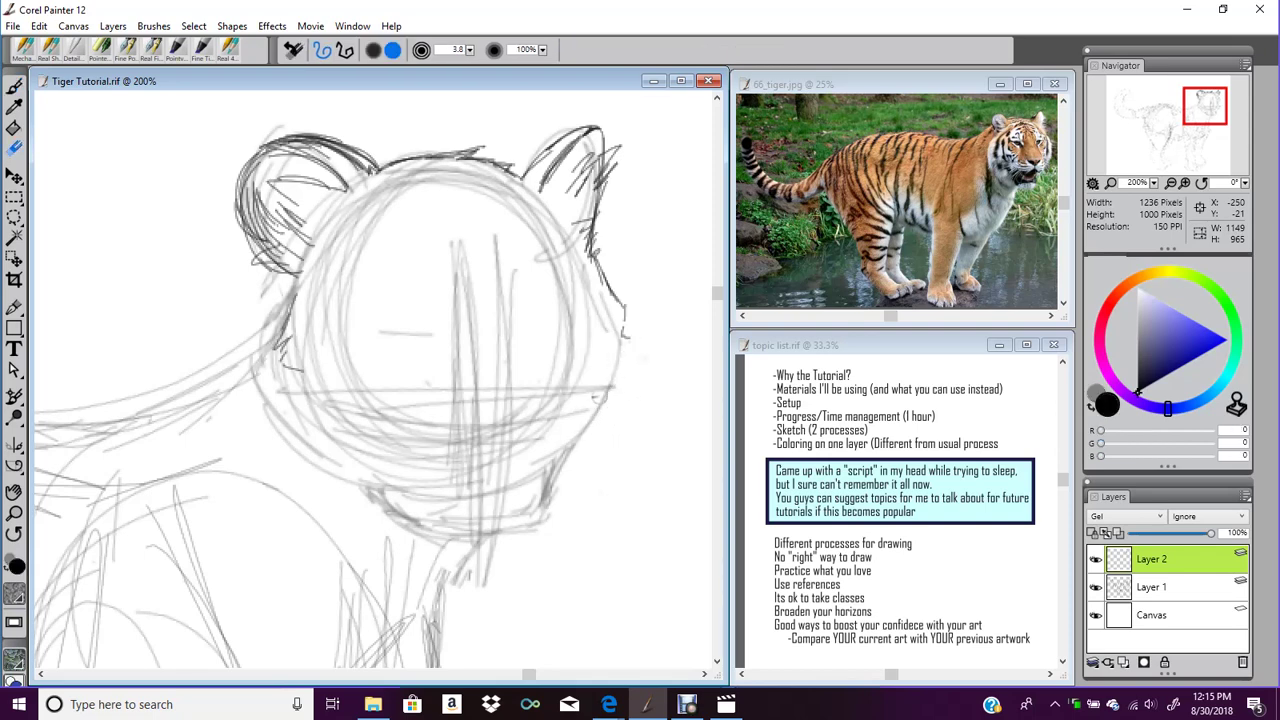
mouse_move(630, 320)
left_mouse_down()
mouse_move(622, 308)
mouse_move(636, 316)
mouse_move(633, 346)
left_mouse_up()
key("b")
left_click_drag(630, 350, 620, 392)
left_click_drag(297, 381, 328, 413)
left_click_drag(341, 433, 355, 442)
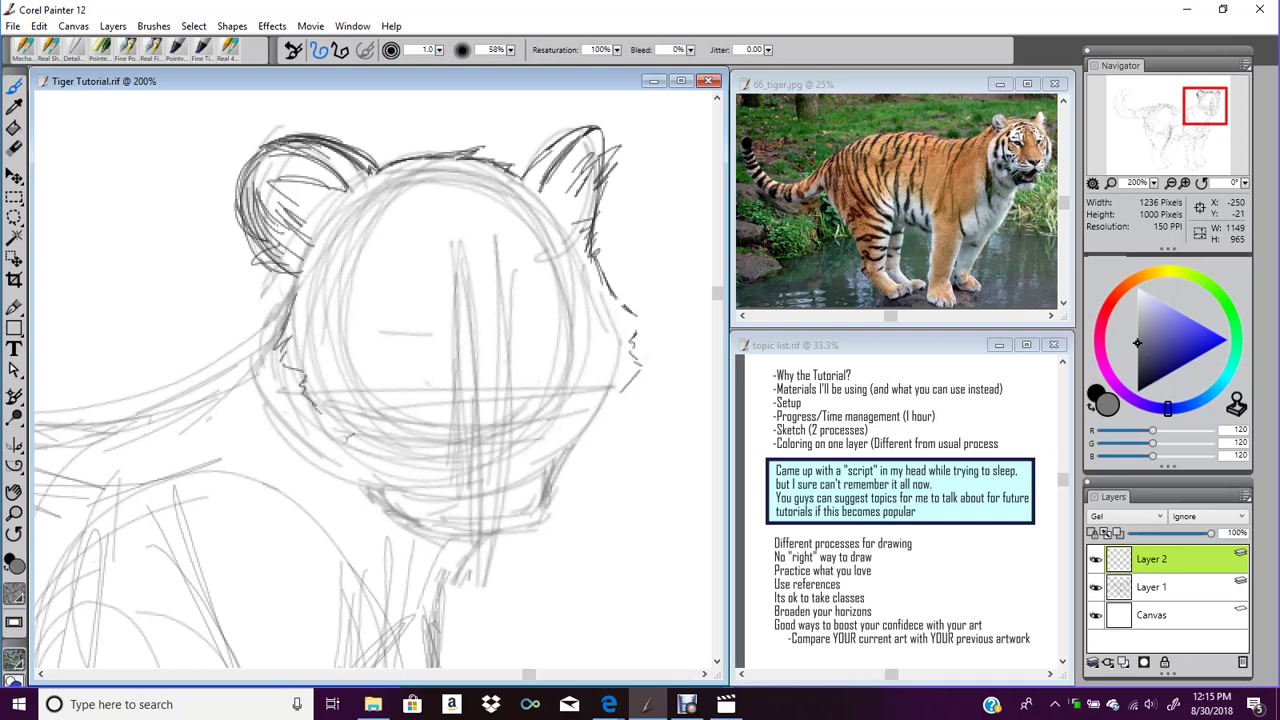
Draw the lower cheeks, jaw and chin with short furry strokes and start the throat below the chin
left_click_drag(624, 392, 624, 440)
left_click_drag(622, 394, 612, 436)
mouse_move(391, 487)
left_mouse_down()
mouse_move(412, 525)
mouse_move(483, 544)
left_mouse_up()
mouse_move(411, 521)
left_mouse_down()
mouse_move(504, 544)
mouse_move(564, 510)
left_mouse_up()
left_click_drag(530, 538, 573, 490)
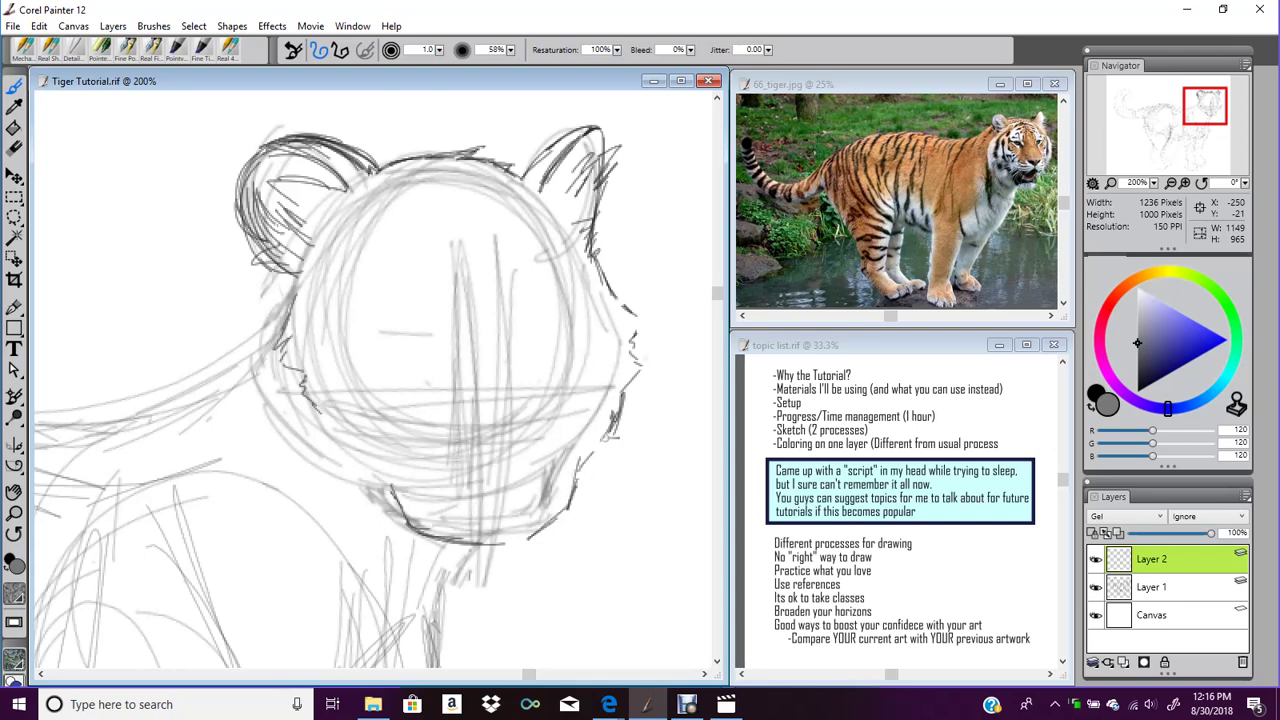
left_click_drag(604, 446, 571, 504)
mouse_move(300, 394)
left_mouse_down()
mouse_move(288, 425)
mouse_move(318, 435)
mouse_move(355, 497)
mouse_move(422, 526)
left_mouse_up()
mouse_move(490, 549)
left_mouse_down()
mouse_move(462, 602)
mouse_move(466, 628)
mouse_move(460, 580)
left_mouse_up()
Extend fur strokes down the throat and draw the front contour of the neck and upper chest
left_click_drag(1209, 124, 1211, 127)
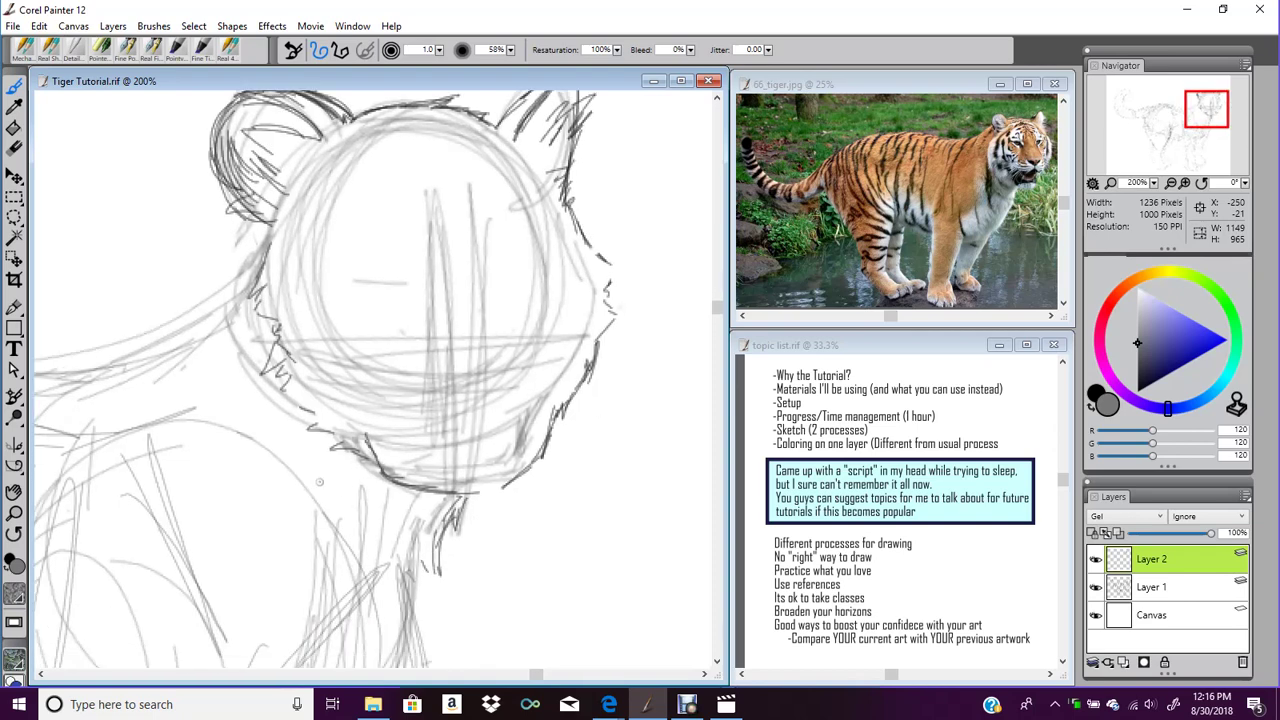
mouse_move(320, 488)
left_mouse_down()
mouse_move(335, 527)
mouse_move(341, 506)
mouse_move(346, 533)
mouse_move(389, 550)
mouse_move(388, 564)
mouse_move(436, 569)
mouse_move(428, 640)
left_mouse_up()
left_click_drag(1196, 120, 1119, 160)
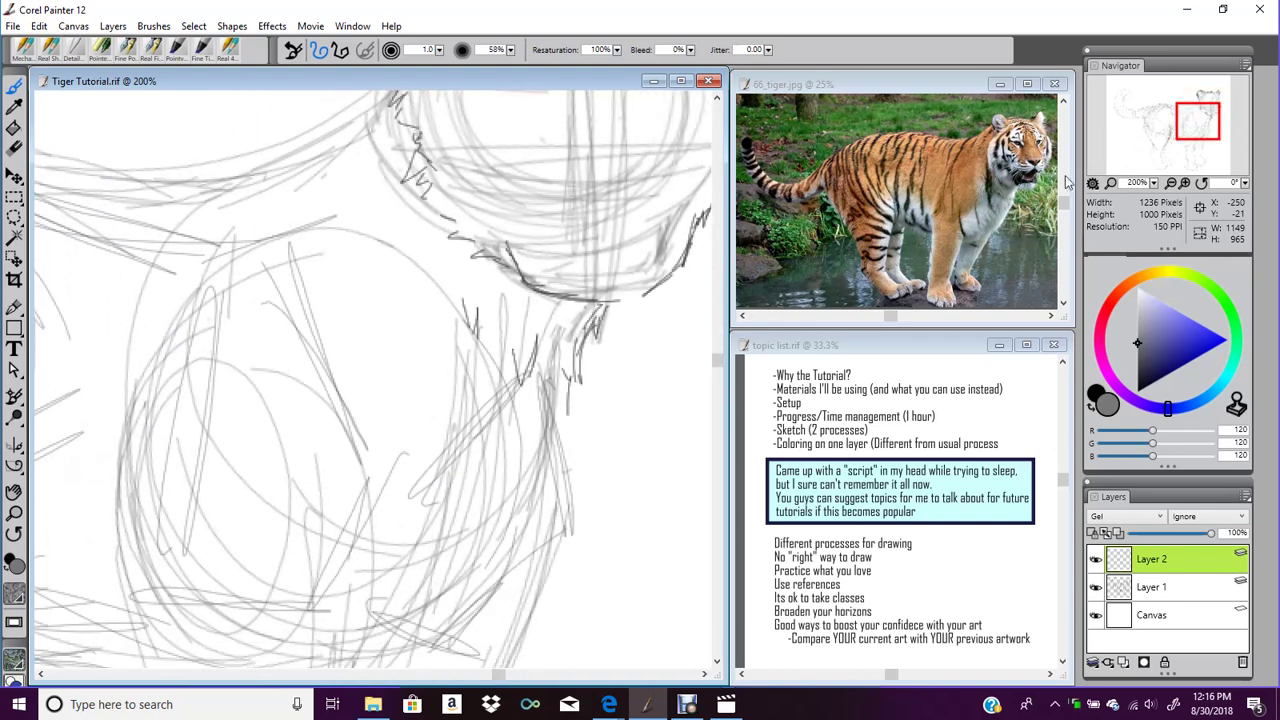
left_click_drag(588, 384, 544, 602)
left_click_drag(475, 404, 480, 508)
left_click_drag(474, 452, 482, 528)
Add zigzag fur strokes through the lower chest down to the inner edge of the front leg
left_click_drag(1220, 145, 1178, 178)
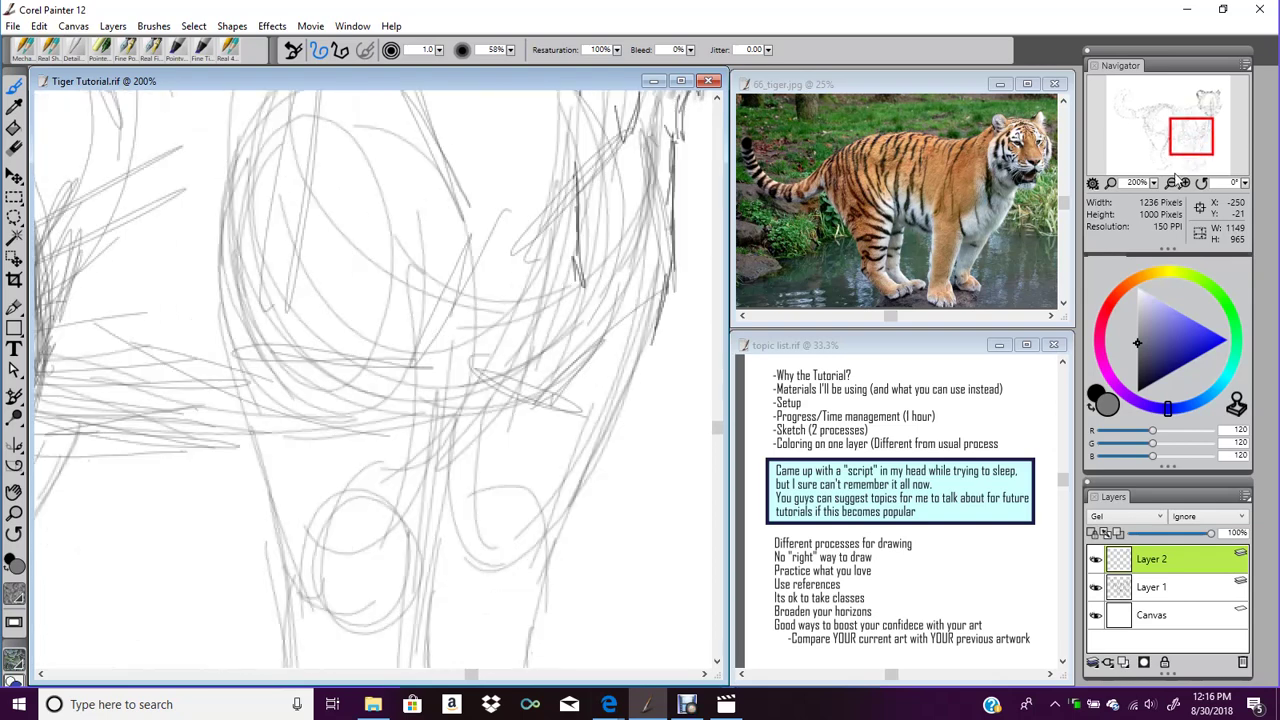
left_click_drag(580, 230, 556, 370)
mouse_move(562, 302)
left_mouse_down()
mouse_move(546, 366)
mouse_move(542, 336)
mouse_move(629, 234)
left_mouse_up()
left_click_drag(634, 202, 618, 266)
left_click_drag(522, 388, 462, 526)
left_click_drag(500, 448, 472, 541)
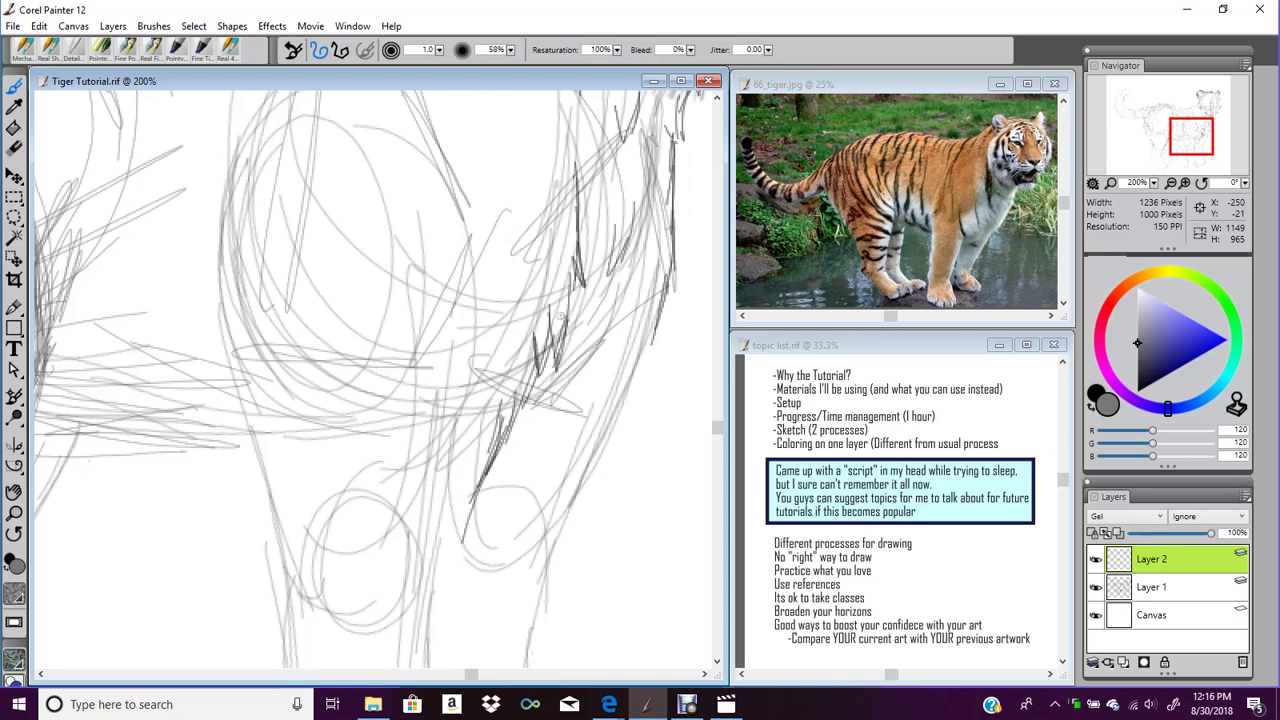
Shade the back of the neck with long fur strokes behind the near ear and add tufts on the crown
left_click_drag(1200, 145, 1214, 116)
mouse_move(587, 149)
left_mouse_down()
mouse_move(600, 249)
mouse_move(590, 268)
mouse_move(612, 278)
left_mouse_up()
mouse_move(300, 236)
left_mouse_down()
mouse_move(252, 316)
mouse_move(194, 346)
mouse_move(165, 338)
left_mouse_up()
left_click_drag(254, 282, 182, 330)
left_click_drag(282, 246, 202, 318)
left_click_drag(278, 234, 206, 306)
mouse_move(270, 258)
left_mouse_down()
mouse_move(220, 300)
mouse_move(242, 288)
left_mouse_up()
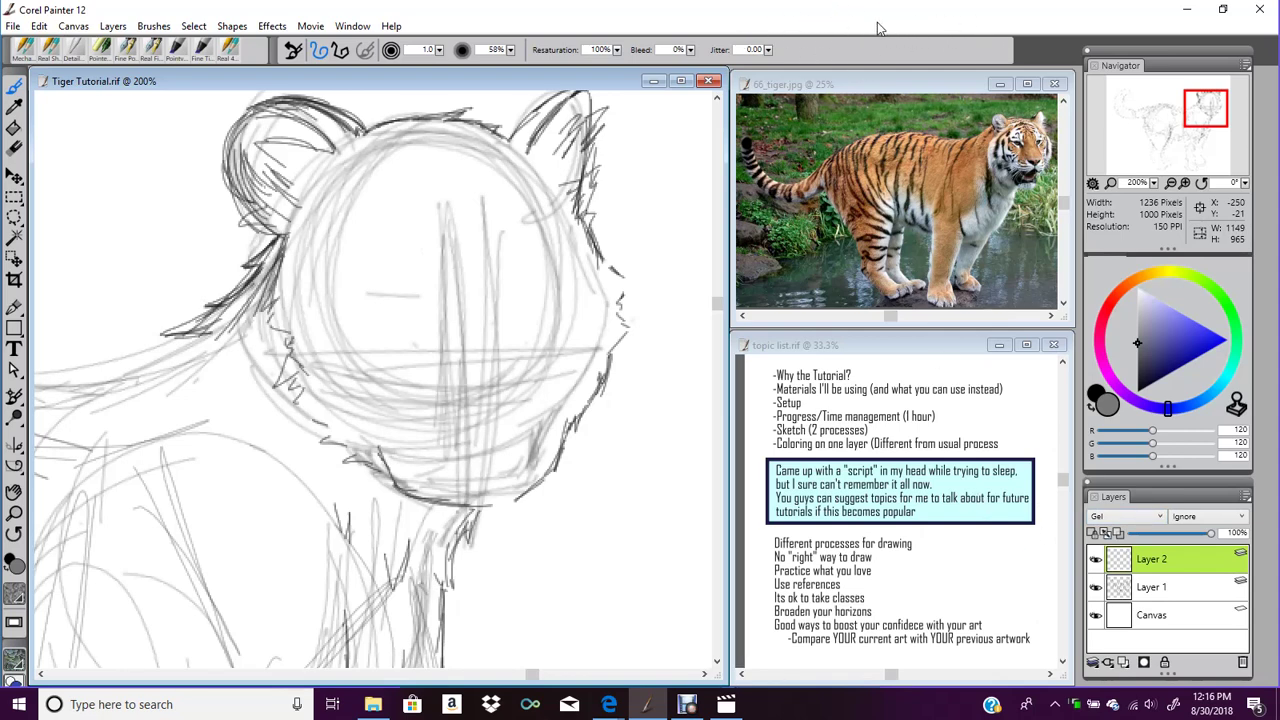
left_click_drag(370, 131, 417, 117)
mouse_move(421, 107)
left_mouse_down()
mouse_move(437, 117)
mouse_move(424, 106)
mouse_move(411, 119)
left_mouse_up()
Draw the nose, the upper lip line and the open mouth with the lower jaw
mouse_move(400, 406)
left_mouse_down()
mouse_move(462, 418)
mouse_move(416, 414)
mouse_move(450, 422)
mouse_move(484, 404)
mouse_move(554, 402)
mouse_move(498, 403)
mouse_move(490, 392)
mouse_move(513, 374)
mouse_move(500, 369)
mouse_move(514, 367)
left_mouse_up()
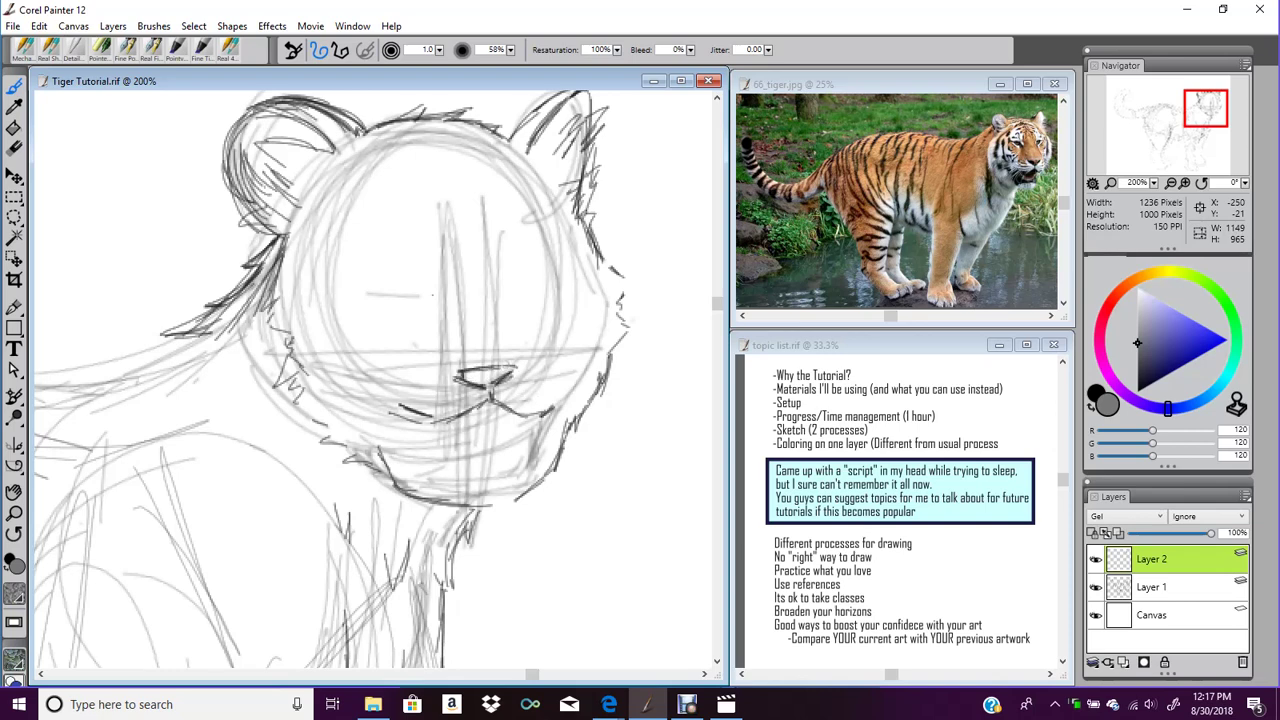
mouse_move(402, 424)
left_mouse_down()
mouse_move(447, 479)
mouse_move(455, 465)
mouse_move(532, 468)
left_mouse_up()
left_click_drag(440, 474, 552, 458)
mouse_move(548, 412)
left_mouse_down()
mouse_move(538, 462)
mouse_move(508, 500)
mouse_move(520, 502)
left_mouse_up()
left_click_drag(564, 454, 534, 496)
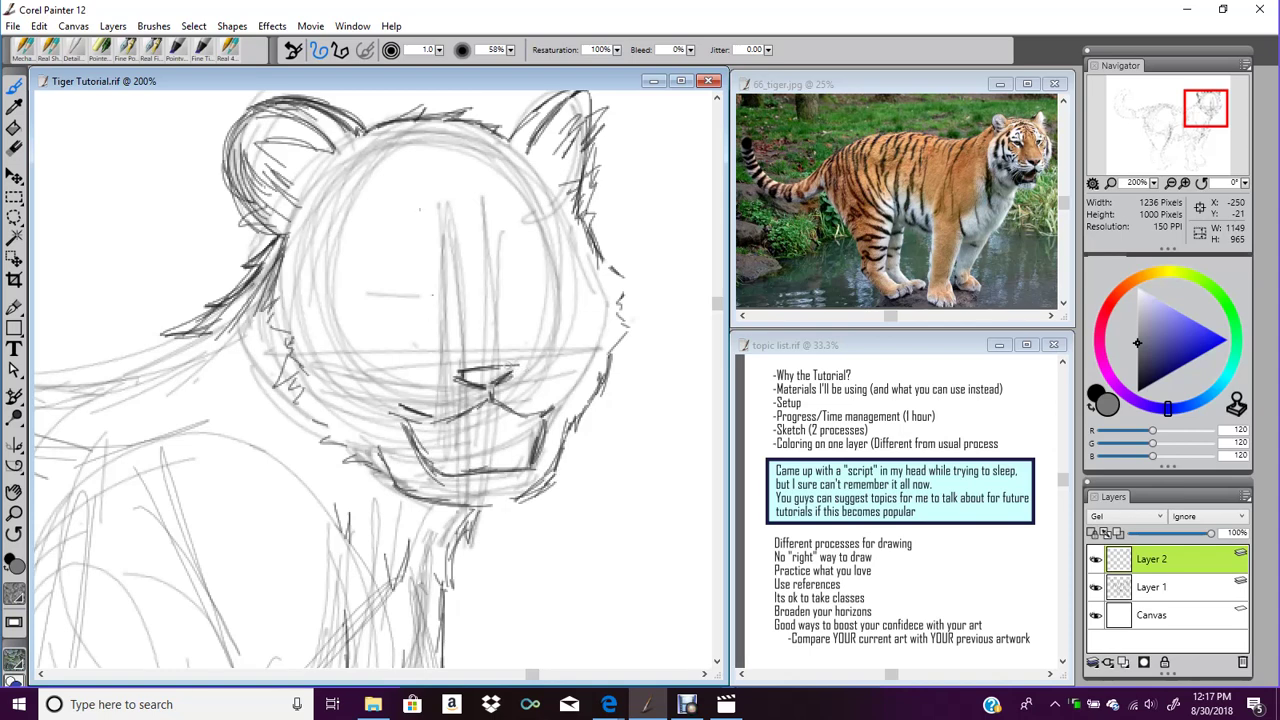
Darken the nose outline and reinforce the inner mouth, chin and lip corners
mouse_move(472, 369)
left_mouse_down()
mouse_move(460, 378)
mouse_move(491, 387)
mouse_move(480, 387)
mouse_move(520, 367)
left_mouse_up()
mouse_move(398, 422)
left_mouse_down()
mouse_move(420, 470)
mouse_move(462, 490)
mouse_move(566, 468)
mouse_move(540, 420)
left_mouse_up()
mouse_move(498, 506)
left_mouse_down()
mouse_move(540, 502)
mouse_move(566, 478)
mouse_move(556, 432)
left_mouse_up()
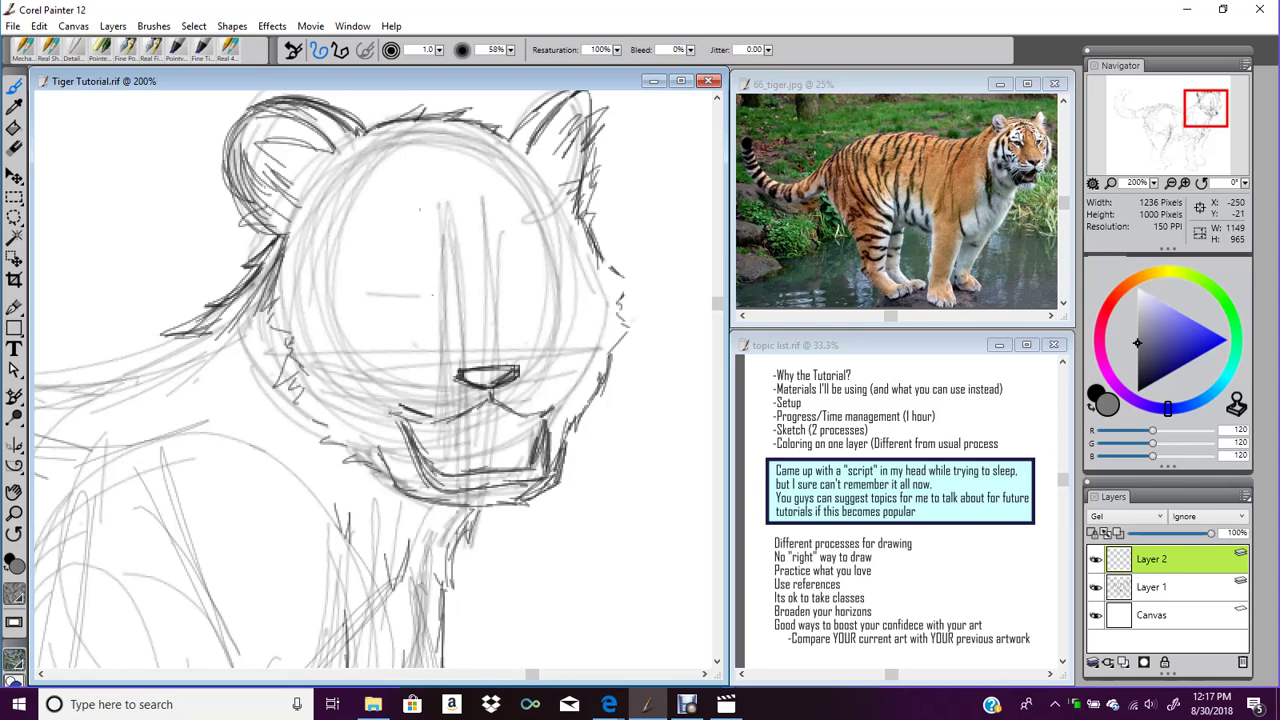
left_click_drag(389, 410, 401, 425)
left_click_drag(548, 428, 556, 406)
Lasso the nose and mouth and shift them slightly up and toward the near cheek
left_click(14, 216)
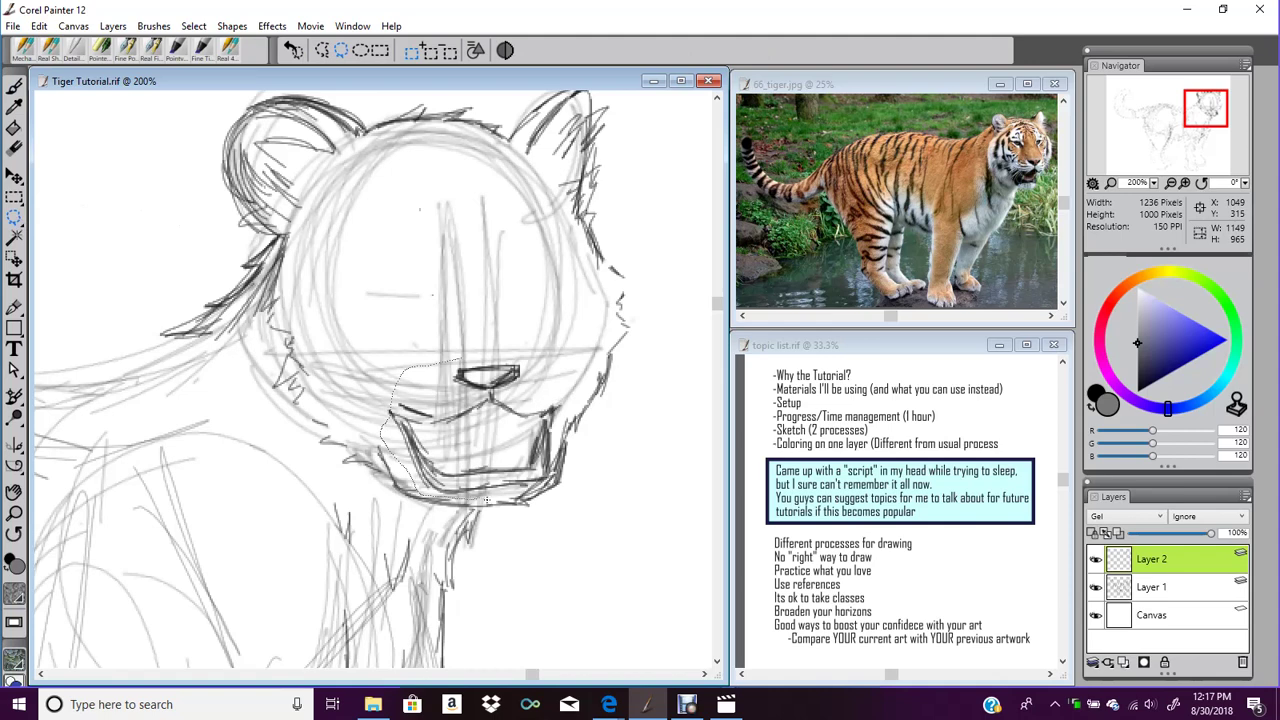
left_click_drag(557, 357, 449, 345)
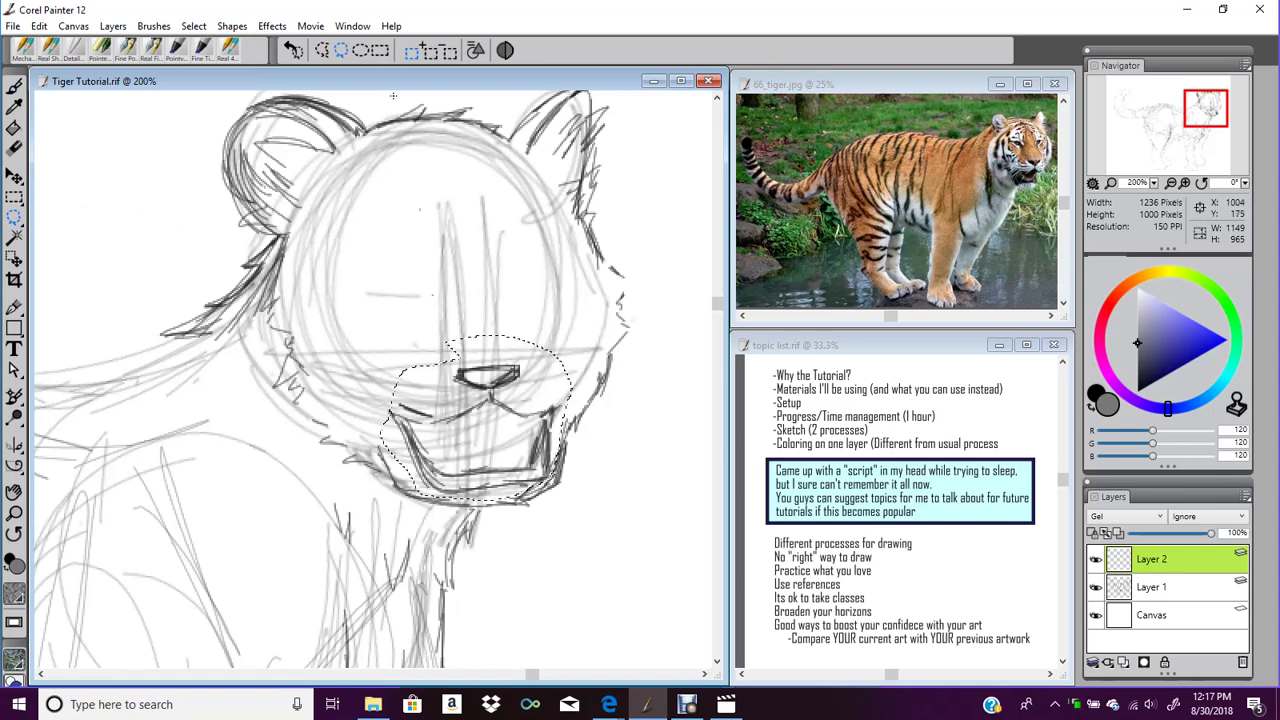
left_click(430, 52)
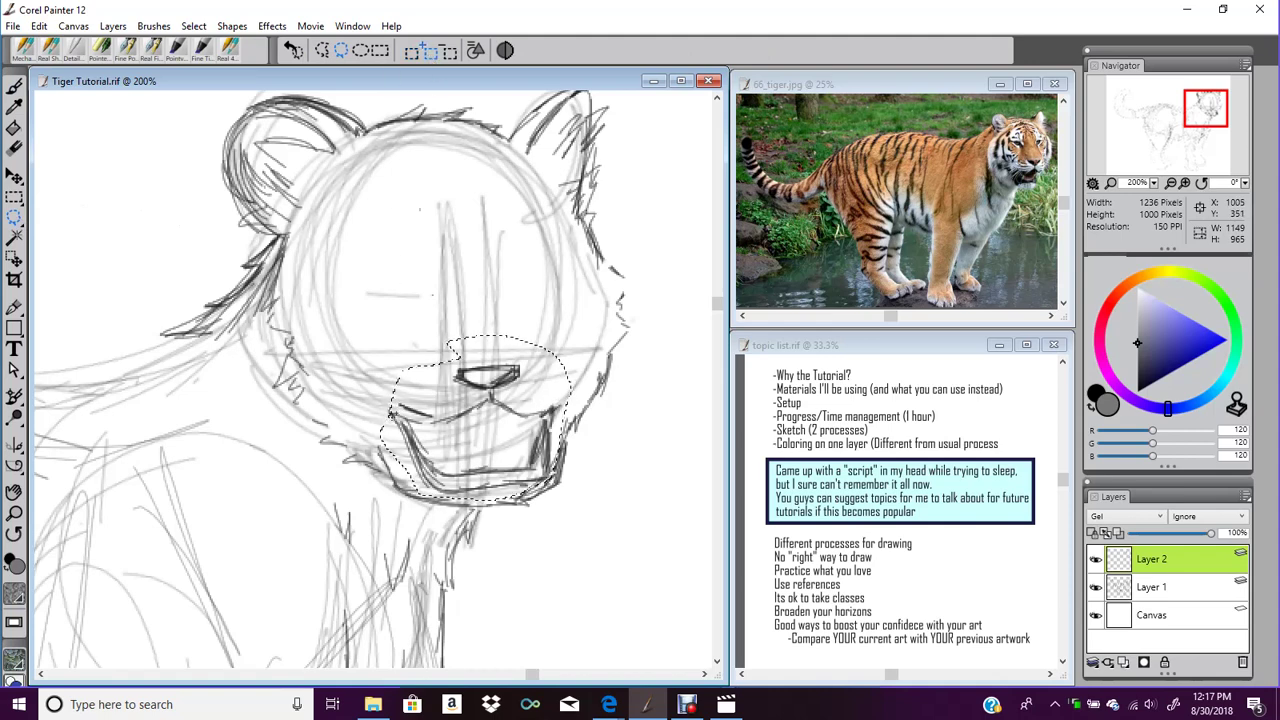
left_click(14, 177)
left_click_drag(453, 438, 452, 431)
Close the gap in the far cheek's fur outline with the brush and reselect Layer 2
left_click(15, 88)
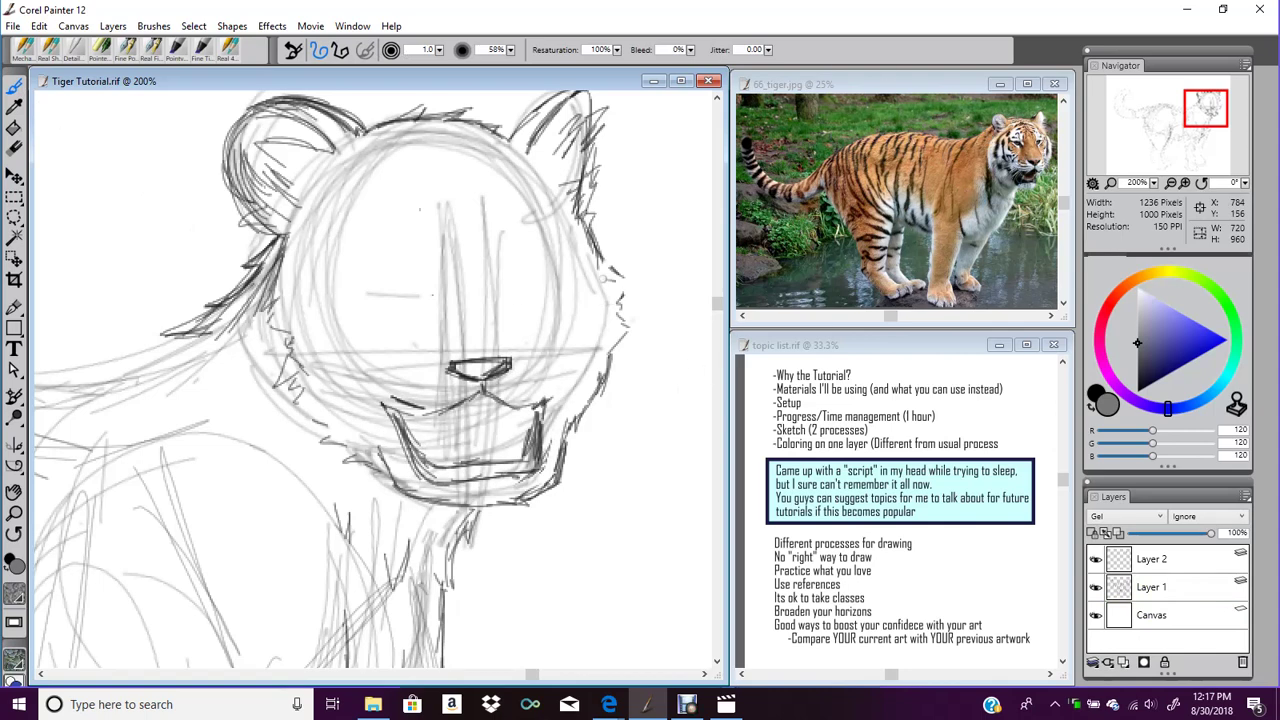
mouse_move(608, 260)
left_mouse_down()
mouse_move(632, 286)
mouse_move(626, 310)
left_mouse_up()
left_click(1186, 568)
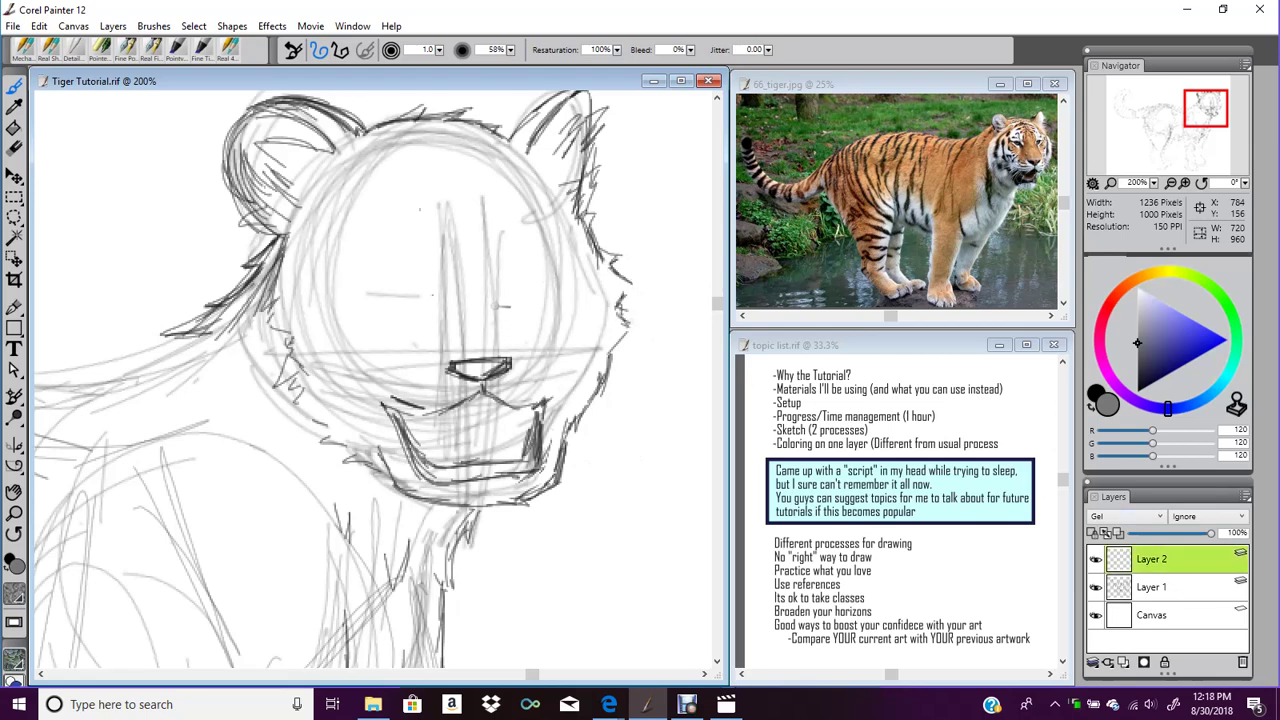
Outline the muzzle's bridge and rounded sides around the nose, and rough in the far eye
left_click_drag(546, 402, 564, 383)
left_click_drag(540, 334, 560, 361)
mouse_move(426, 343)
left_mouse_down()
mouse_move(512, 321)
mouse_move(528, 334)
mouse_move(530, 322)
mouse_move(518, 334)
left_mouse_up()
left_click_drag(379, 376, 395, 404)
left_click_drag(377, 387, 411, 412)
mouse_move(562, 376)
left_mouse_down()
mouse_move(542, 430)
mouse_move(546, 412)
left_mouse_up()
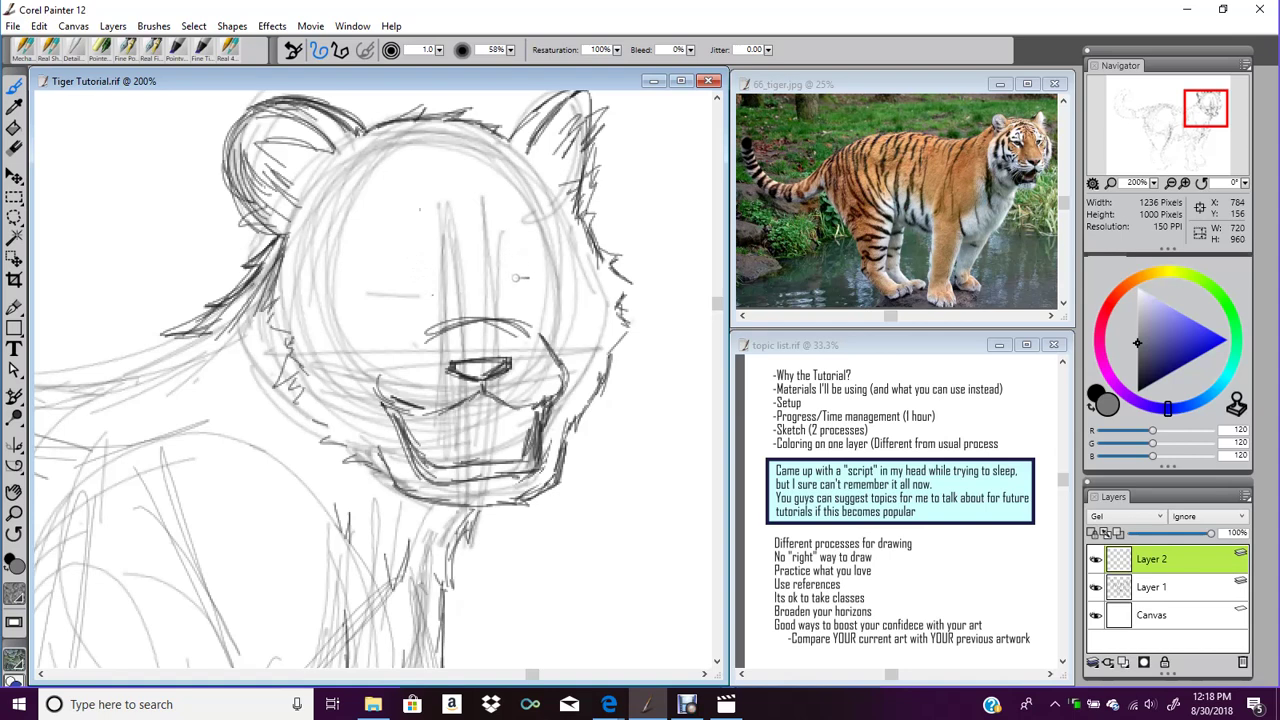
mouse_move(510, 287)
left_mouse_down()
mouse_move(518, 314)
mouse_move(512, 268)
mouse_move(530, 252)
mouse_move(525, 313)
left_mouse_up()
mouse_move(522, 276)
left_mouse_down()
mouse_move(568, 274)
mouse_move(546, 300)
mouse_move(530, 290)
left_mouse_up()
Lasso the eye, muzzle and mouth together and shift them slightly toward the far cheek
left_click(14, 217)
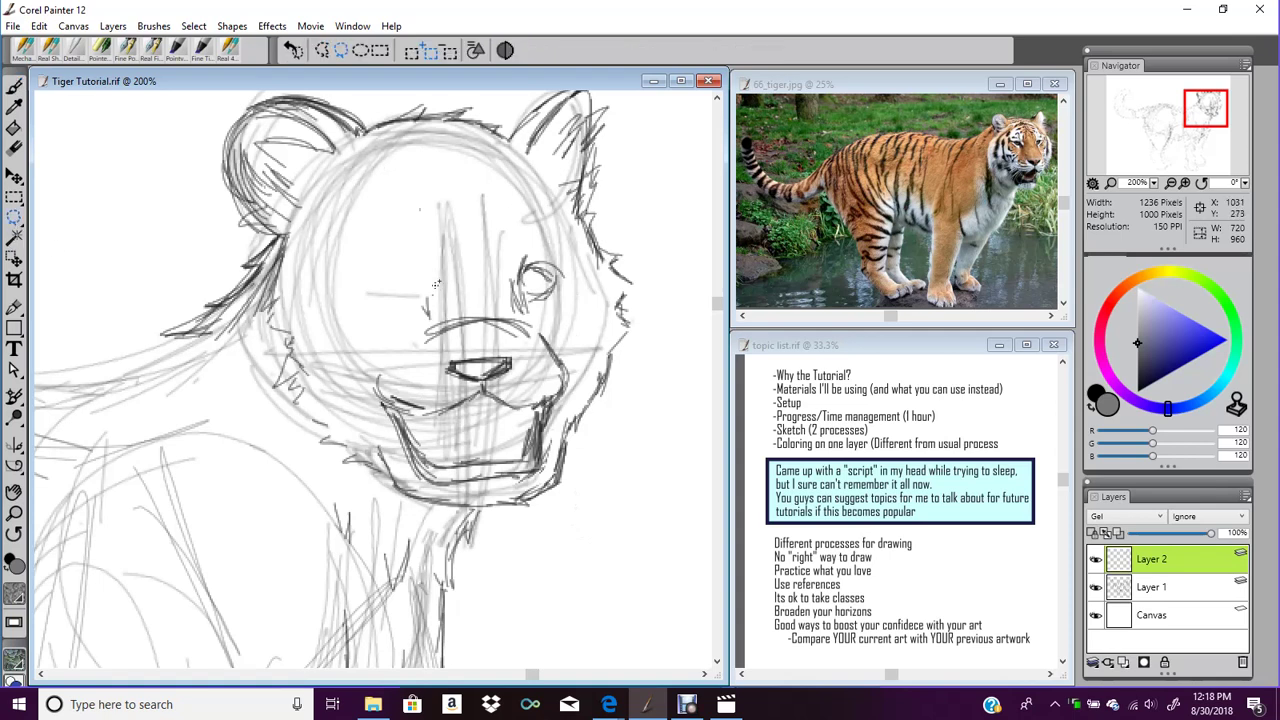
mouse_move(400, 290)
left_mouse_down()
mouse_move(352, 385)
mouse_move(415, 475)
mouse_move(458, 420)
mouse_move(455, 310)
left_mouse_up()
key("ctrl+d")
left_click_drag(421, 485, 515, 488)
key("f")
left_click_drag(450, 390, 494, 408)
Return to the brush on Layer 2 and strengthen the fur along the far cheek's edge
left_click(14, 87)
left_click_drag(629, 324, 605, 362)
left_click(1210, 560)
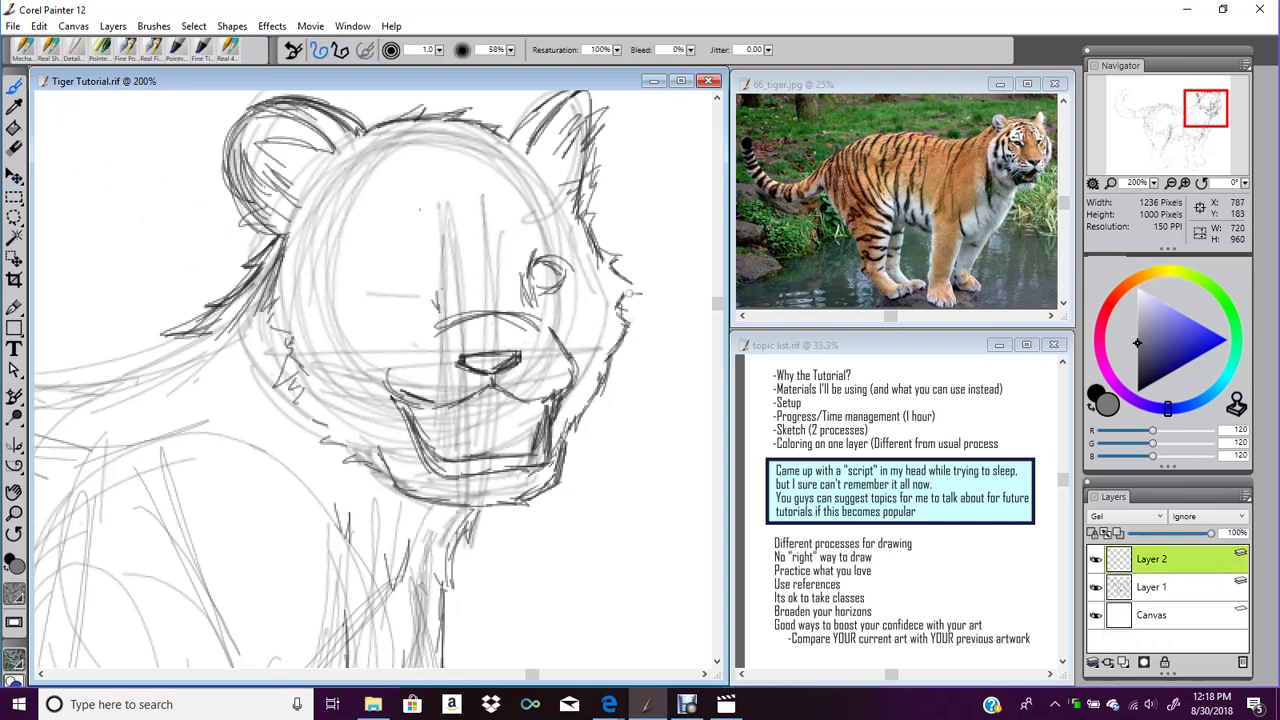
left_click_drag(632, 295, 614, 325)
Darken the inner edge of the far eye and draw the brow line curving above it
mouse_move(539, 264)
left_mouse_down()
mouse_move(566, 268)
mouse_move(550, 292)
left_mouse_up()
mouse_move(549, 240)
left_mouse_down()
mouse_move(566, 243)
mouse_move(520, 250)
mouse_move(524, 270)
left_mouse_up()
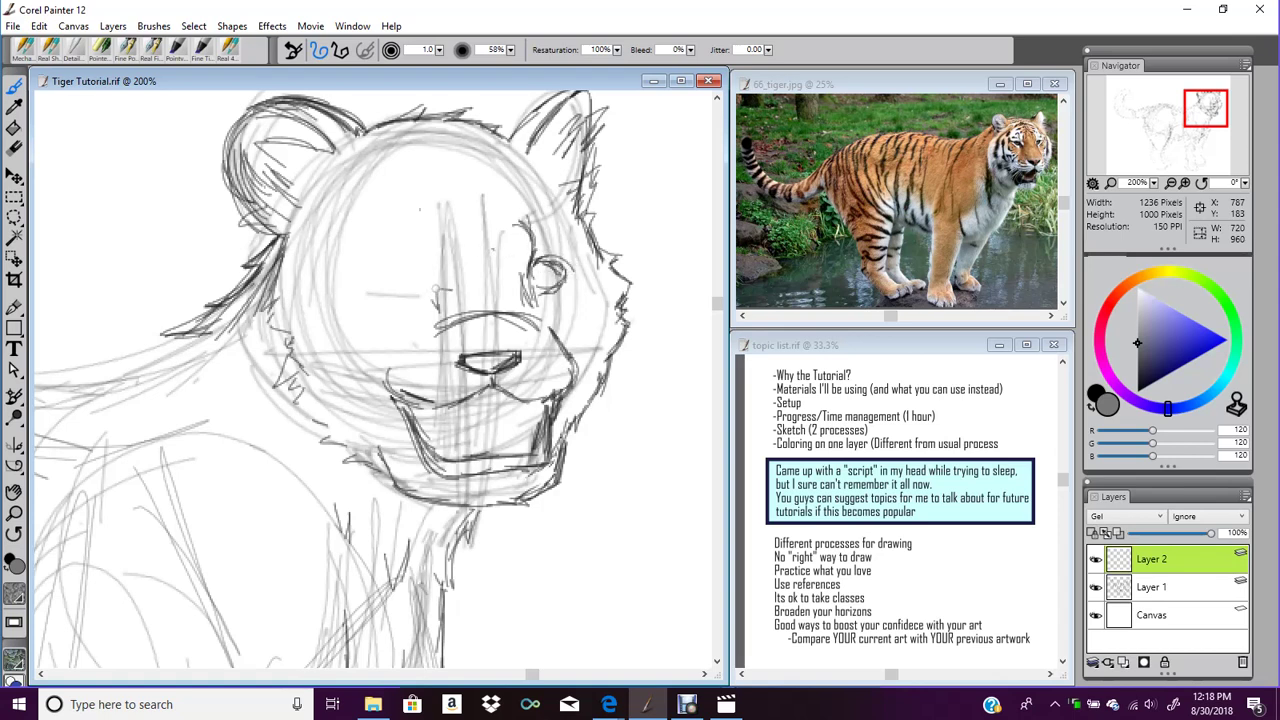
Draw the near eye with its inner edge and the cheek contour beneath it, and add brow lines on the forehead above
mouse_move(431, 228)
left_mouse_down()
mouse_move(438, 272)
mouse_move(430, 256)
mouse_move(410, 322)
left_mouse_up()
mouse_move(432, 248)
left_mouse_down()
mouse_move(440, 298)
mouse_move(376, 333)
left_mouse_up()
mouse_move(389, 341)
left_mouse_down()
mouse_move(374, 339)
mouse_move(438, 383)
mouse_move(471, 387)
left_mouse_up()
left_click_drag(382, 353, 460, 402)
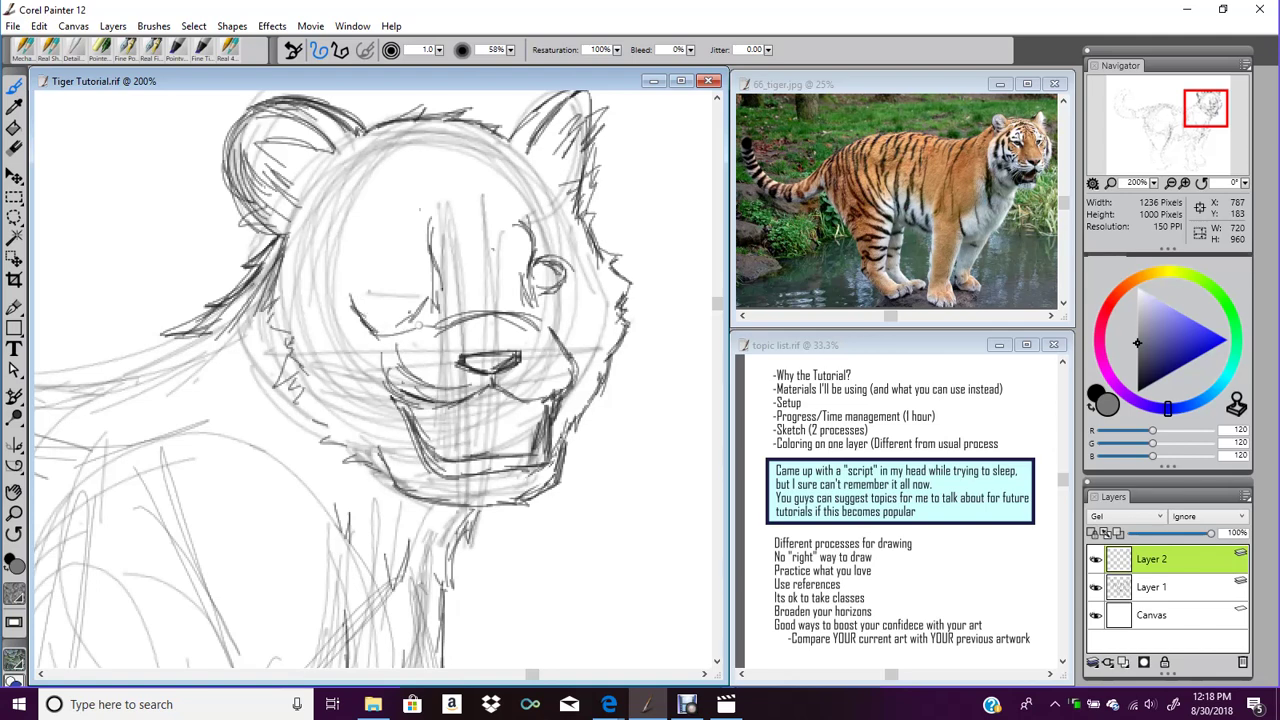
mouse_move(394, 274)
left_mouse_down()
mouse_move(438, 288)
mouse_move(424, 266)
mouse_move(452, 278)
mouse_move(394, 291)
mouse_move(448, 288)
mouse_move(434, 290)
left_mouse_up()
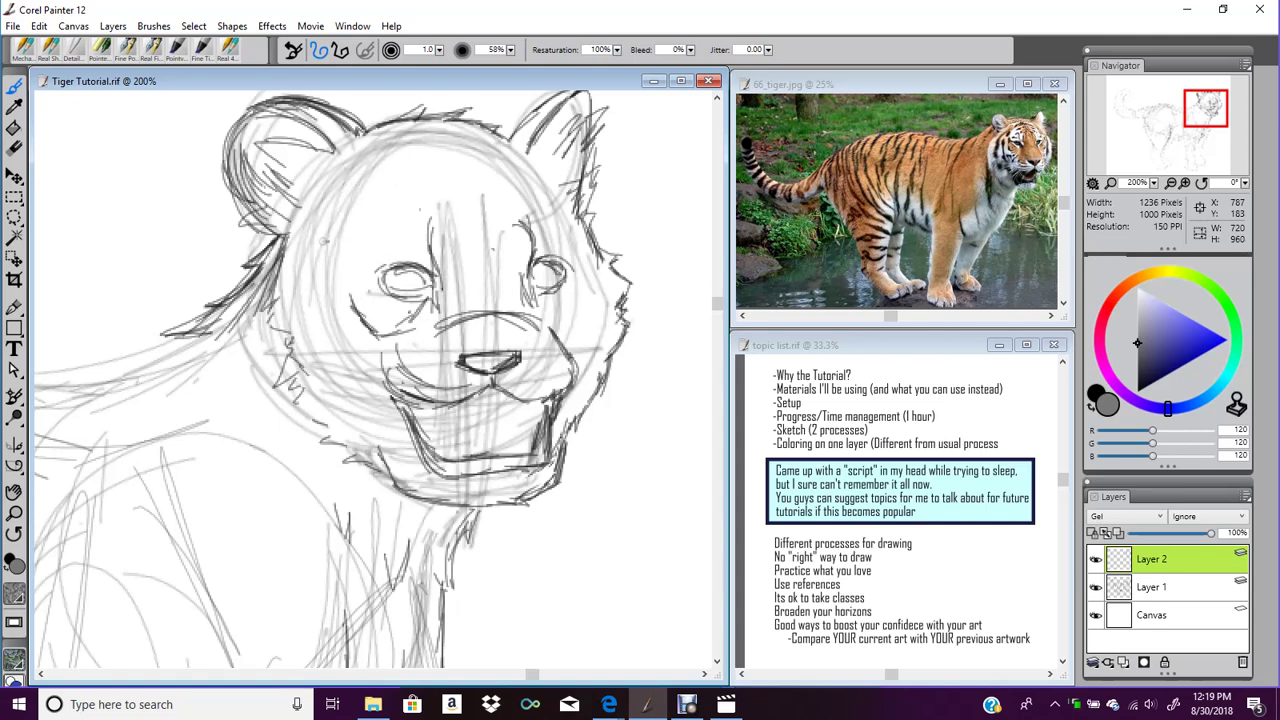
mouse_move(413, 231)
left_mouse_down()
mouse_move(440, 243)
mouse_move(415, 231)
mouse_move(436, 179)
mouse_move(556, 97)
left_mouse_up()
left_click_drag(1206, 111, 1208, 113)
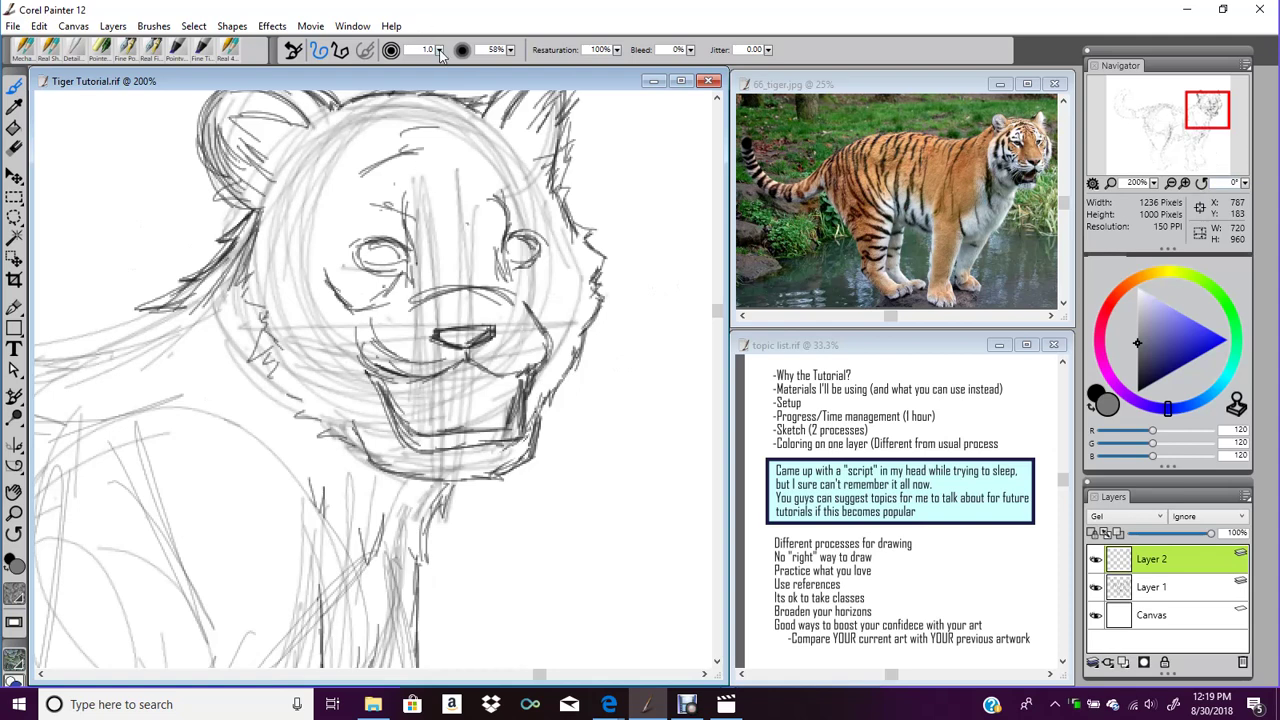
Erase the outline on the far side of the muzzle
left_click_drag(233, 60, 248, 64)
key("n")
mouse_move(546, 330)
left_mouse_down()
mouse_move(524, 311)
mouse_move(545, 362)
left_mouse_up()
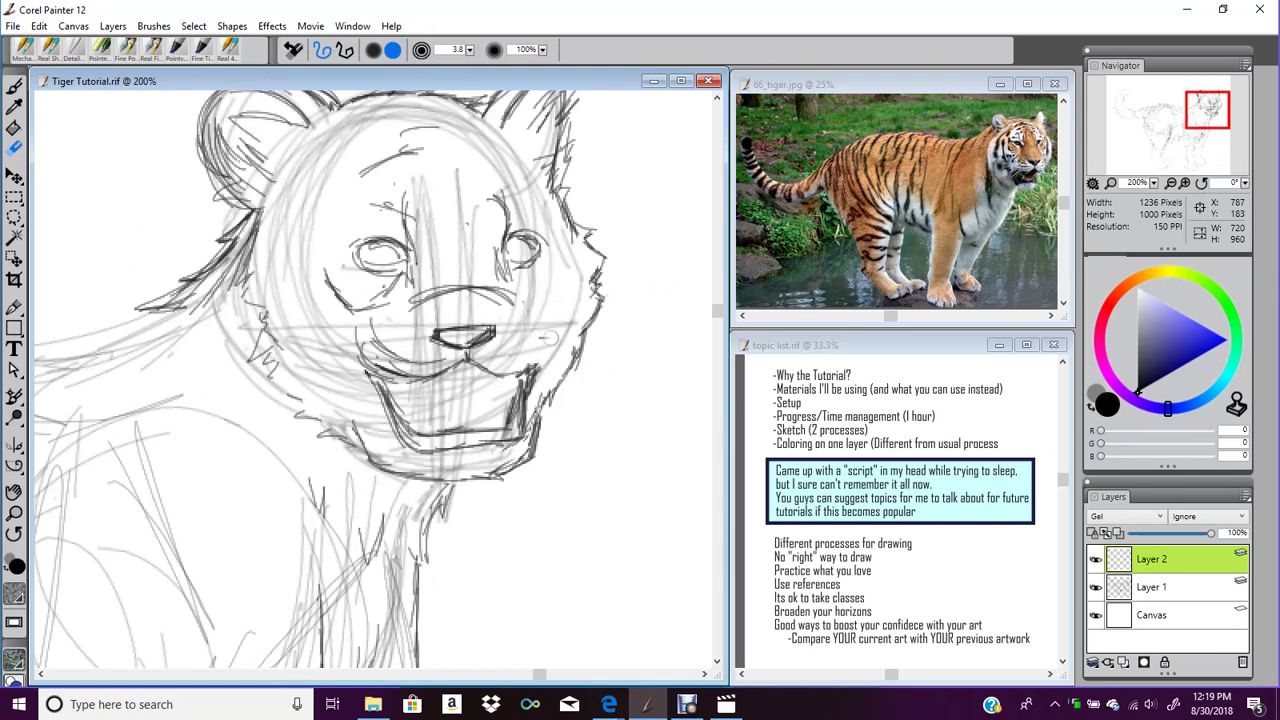
Lasso the muzzle, nose and mouth, shift them slightly down toward the far cheek, and return to the brush on Layer 2
left_click(14, 216)
left_click_drag(343, 328, 394, 448)
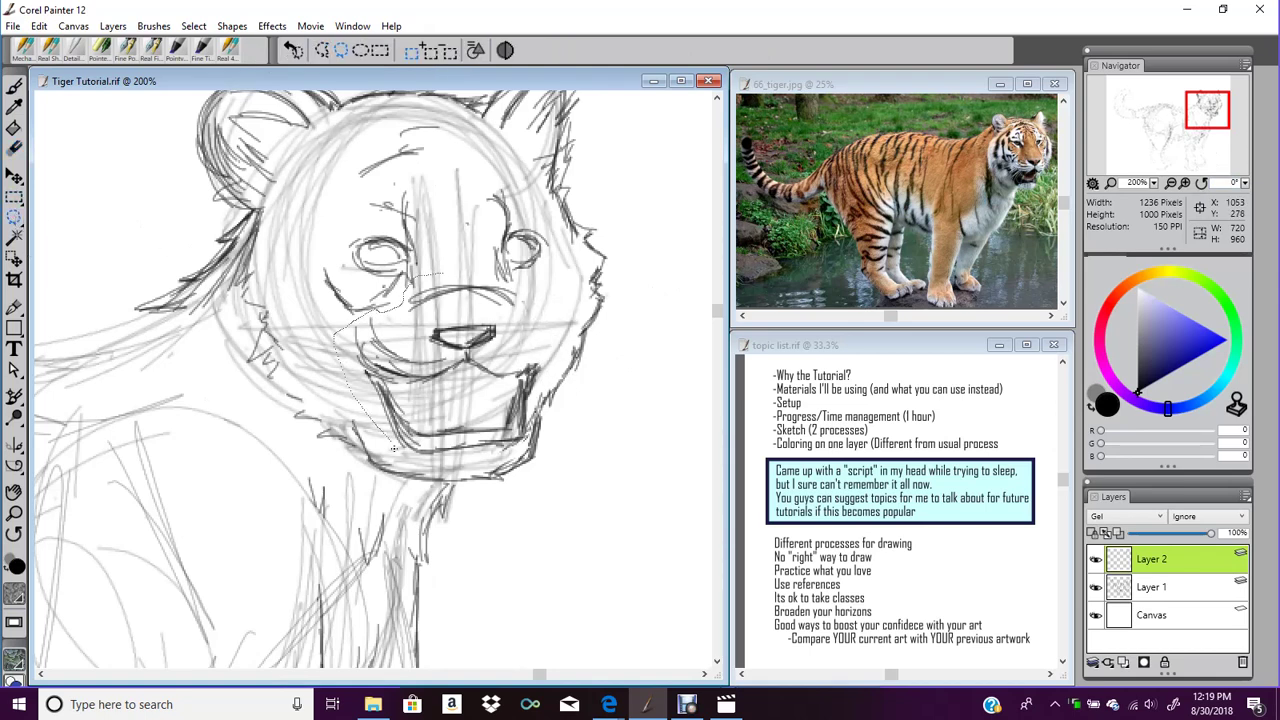
left_click_drag(549, 334, 537, 302)
left_click(14, 177)
left_click_drag(471, 403, 482, 420)
left_click_drag(485, 417, 478, 416)
left_click(12, 85)
key("shift+x")
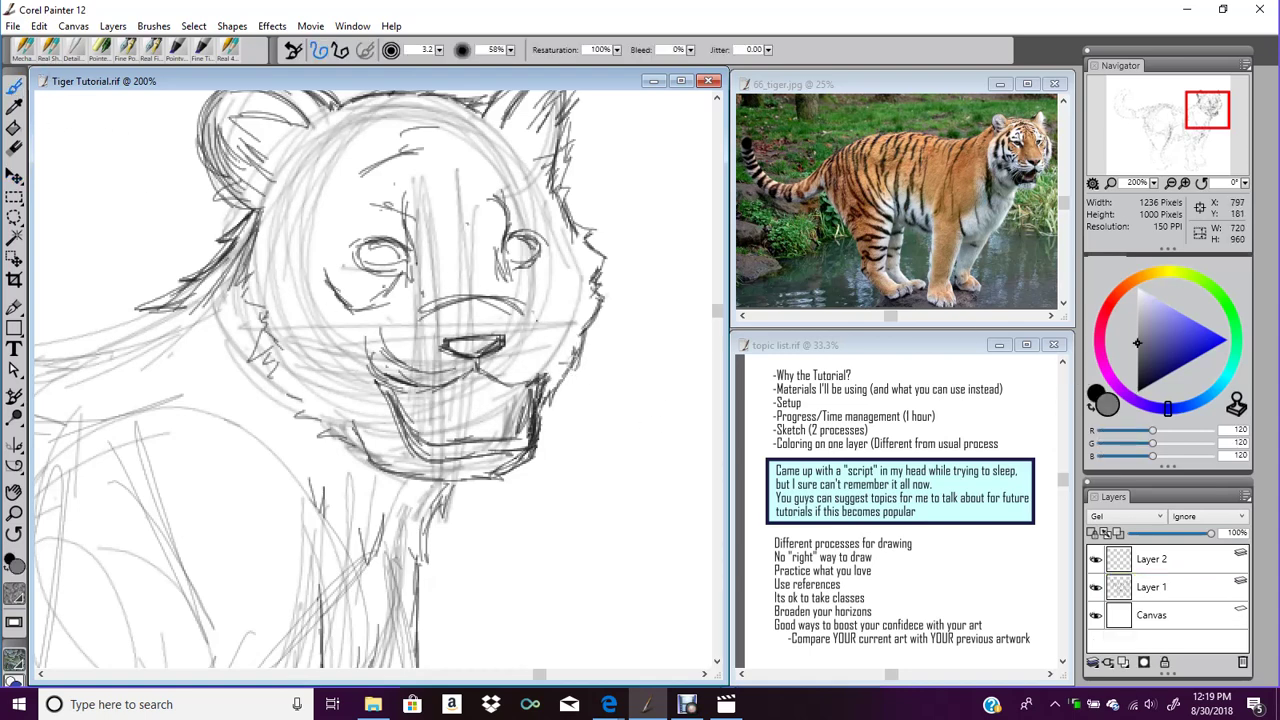
left_click(1198, 566)
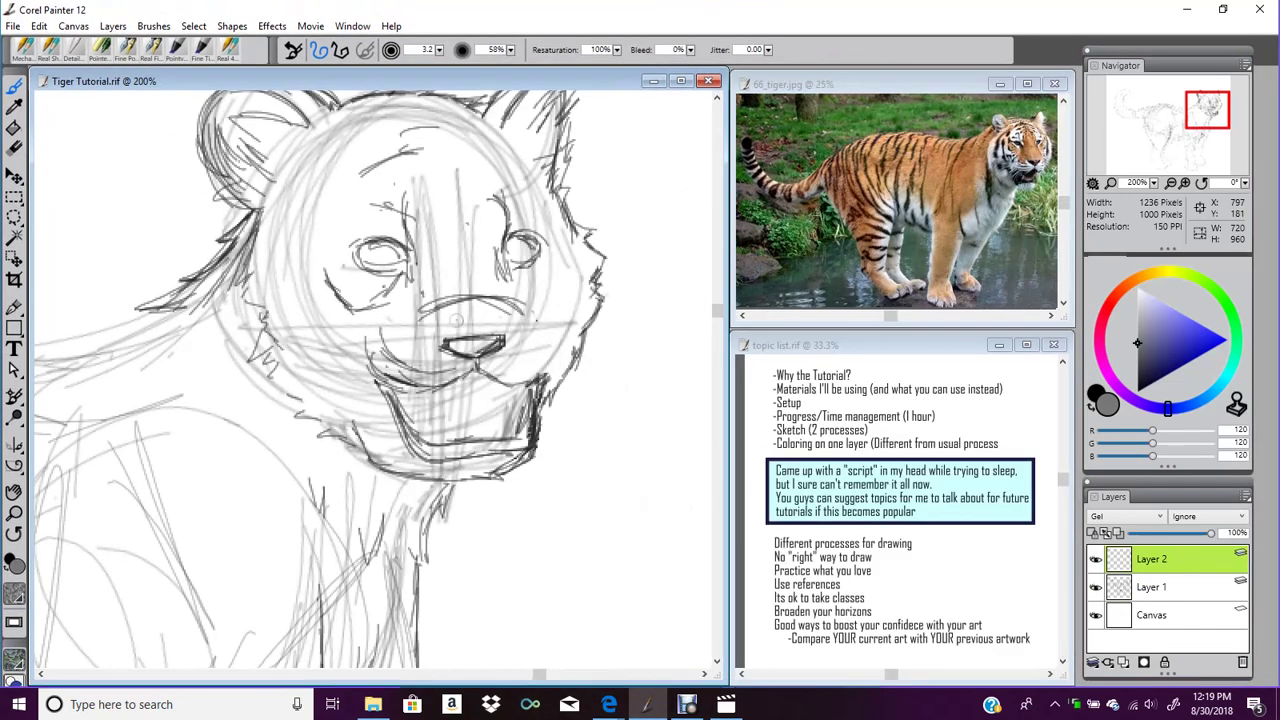
left_click_drag(556, 376, 568, 323)
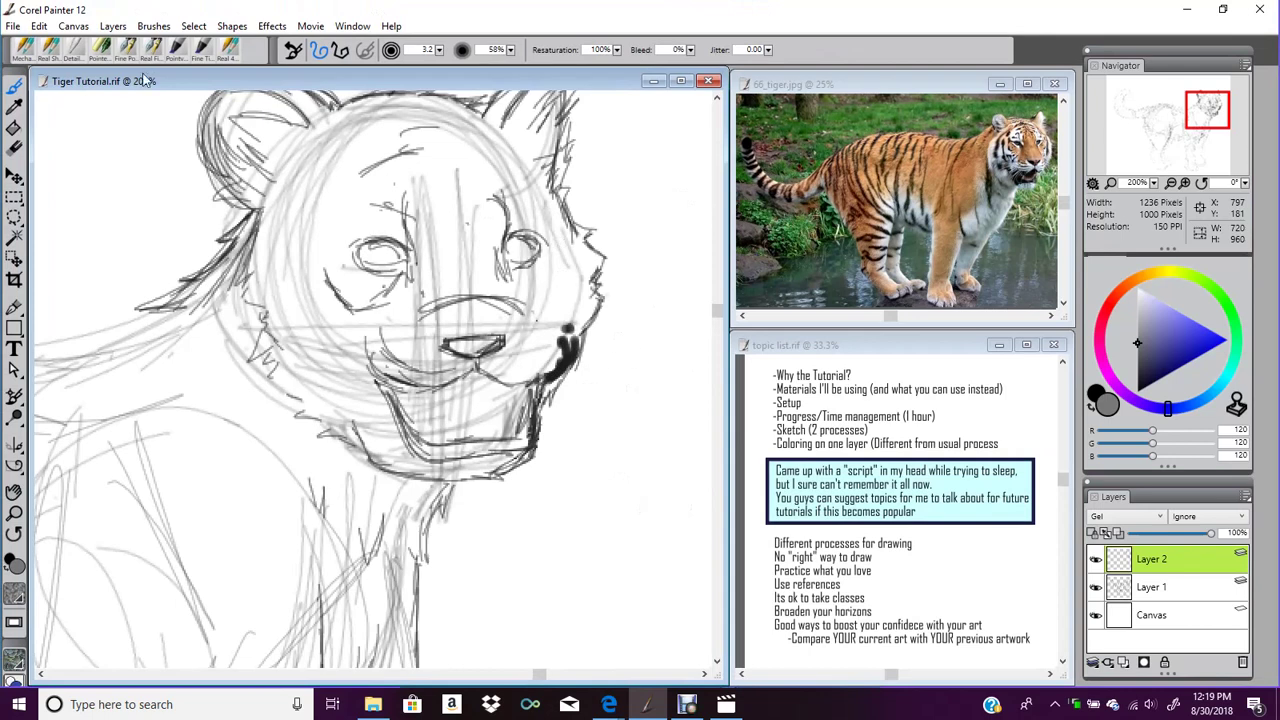
left_click(39, 29)
left_click(41, 43)
left_click(39, 29)
left_click(41, 43)
left_click(39, 29)
left_click(41, 43)
left_click(39, 29)
left_click(41, 43)
left_click(39, 29)
left_click(41, 44)
left_click(39, 29)
left_click(41, 44)
left_click(39, 29)
left_click(41, 44)
left_click(39, 29)
left_click(41, 44)
Set the brush size to 1.0 and redraw the muzzle's far side, reinforcing its near side and the far corner of the jaw
left_click_drag(439, 50, 362, 50)
mouse_move(541, 378)
left_mouse_down()
mouse_move(555, 332)
mouse_move(542, 381)
left_mouse_up()
mouse_move(565, 328)
left_mouse_down()
mouse_move(540, 387)
mouse_move(556, 379)
left_mouse_up()
mouse_move(357, 343)
left_mouse_down()
mouse_move(388, 384)
mouse_move(408, 387)
left_mouse_up()
left_click_drag(552, 395, 537, 434)
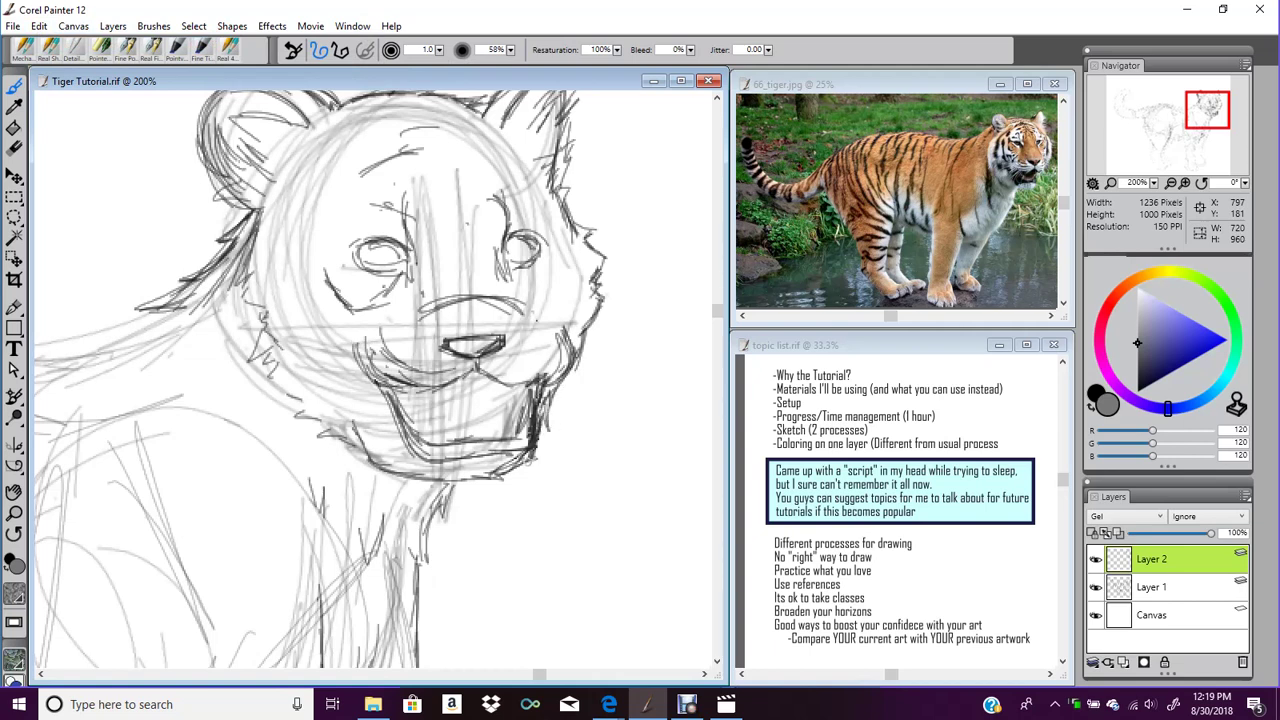
Sketch the inner lines of the open mouth and darken the upper lip, the far mouth corner and the nose
mouse_move(418, 404)
left_mouse_down()
mouse_move(426, 438)
mouse_move(446, 448)
left_mouse_up()
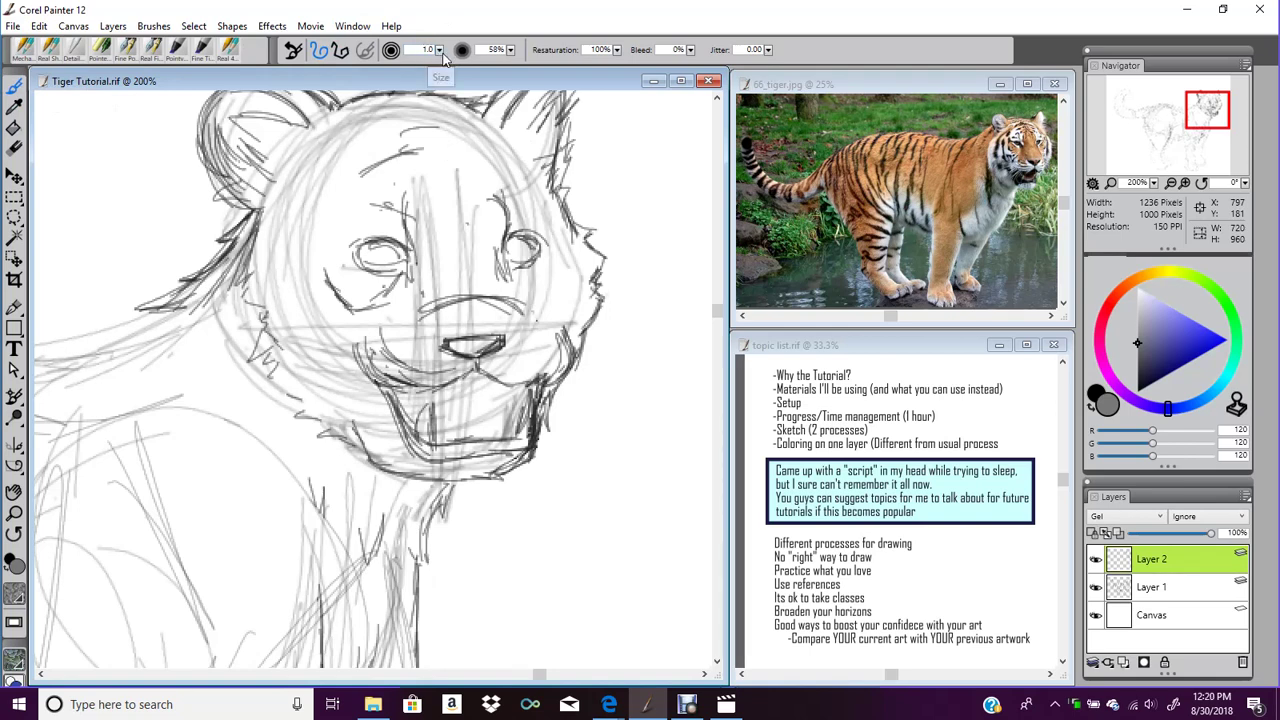
left_click_drag(353, 341, 404, 385)
mouse_move(350, 356)
left_mouse_down()
mouse_move(373, 380)
mouse_move(458, 379)
mouse_move(480, 356)
left_mouse_up()
mouse_move(477, 361)
left_mouse_down()
mouse_move(542, 386)
mouse_move(562, 378)
left_mouse_up()
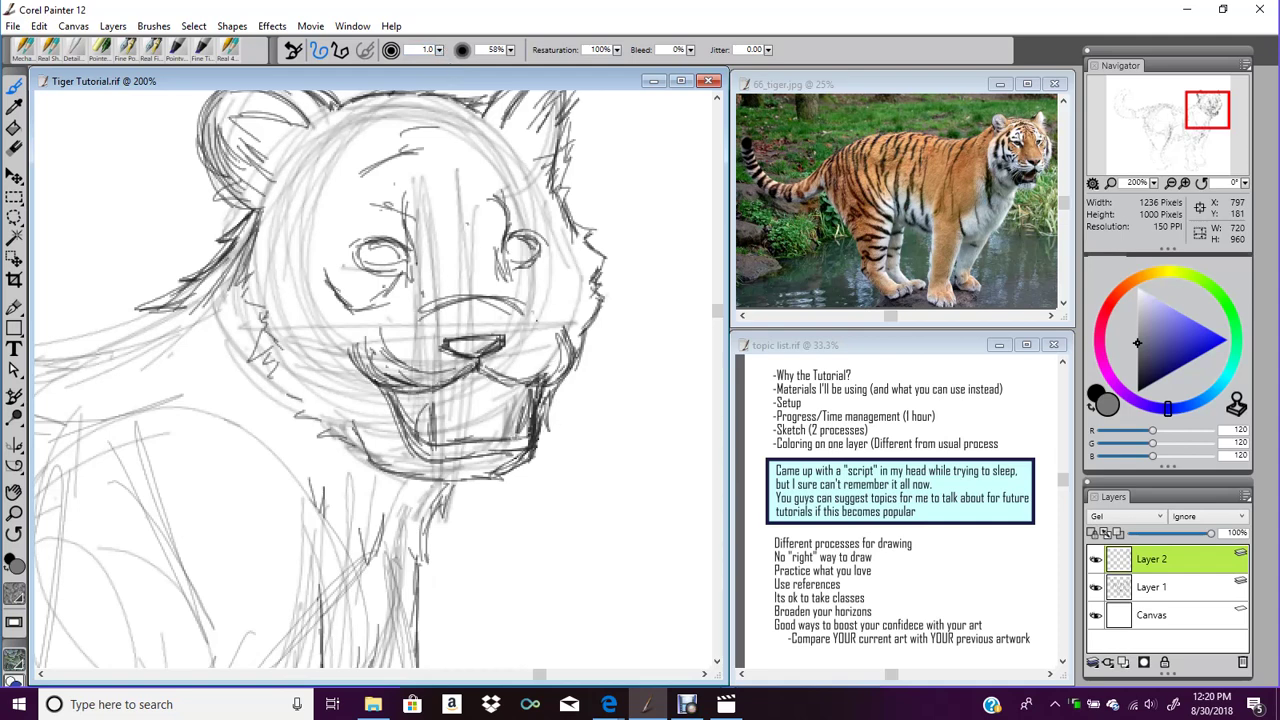
mouse_move(519, 431)
left_mouse_down()
mouse_move(527, 388)
mouse_move(526, 422)
left_mouse_up()
mouse_move(504, 338)
left_mouse_down()
mouse_move(462, 353)
mouse_move(503, 335)
mouse_move(479, 368)
mouse_move(528, 383)
left_mouse_up()
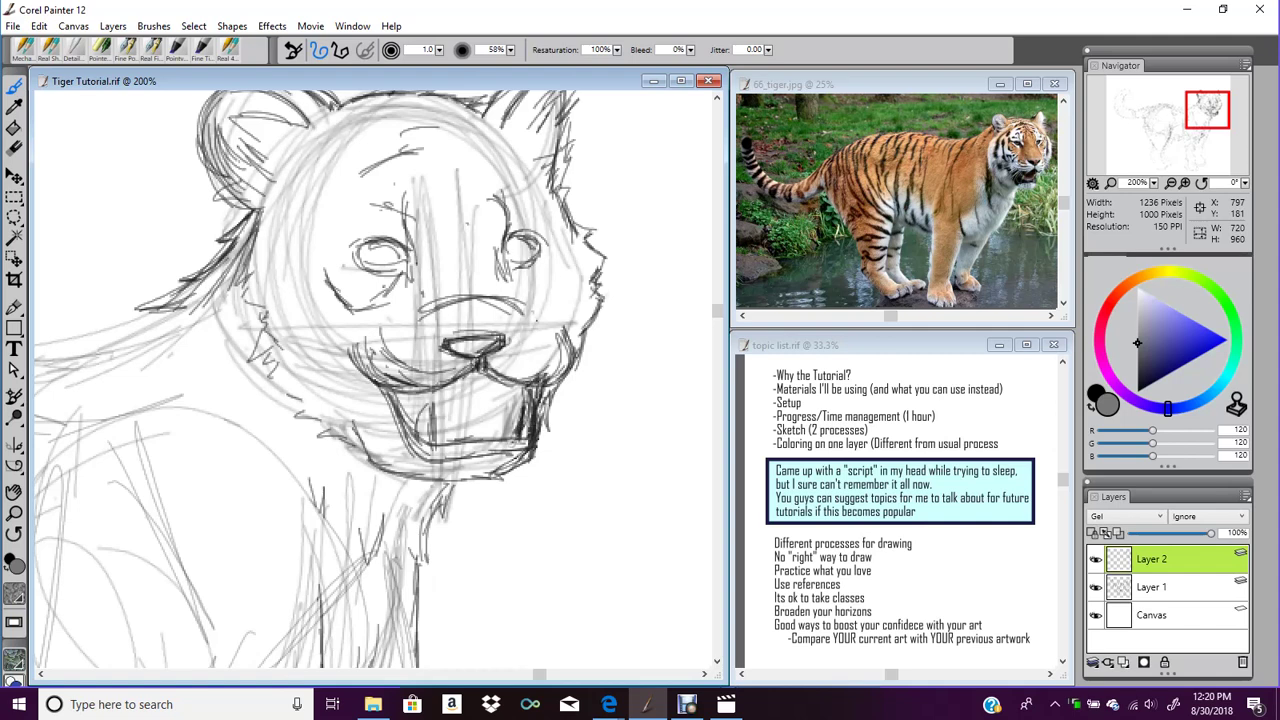
Draw whiskers on both sides of the muzzle and darken the far edge of the jaw
mouse_move(386, 367)
left_mouse_down()
mouse_move(321, 413)
mouse_move(330, 469)
mouse_move(288, 388)
left_mouse_up()
left_click_drag(381, 362, 314, 403)
mouse_move(560, 376)
left_mouse_down()
mouse_move(578, 408)
mouse_move(607, 377)
left_mouse_up()
mouse_move(573, 346)
left_mouse_down()
mouse_move(610, 364)
mouse_move(543, 421)
mouse_move(541, 453)
mouse_move(524, 460)
left_mouse_up()
mouse_move(516, 472)
left_mouse_down()
mouse_move(498, 479)
mouse_move(506, 468)
left_mouse_up()
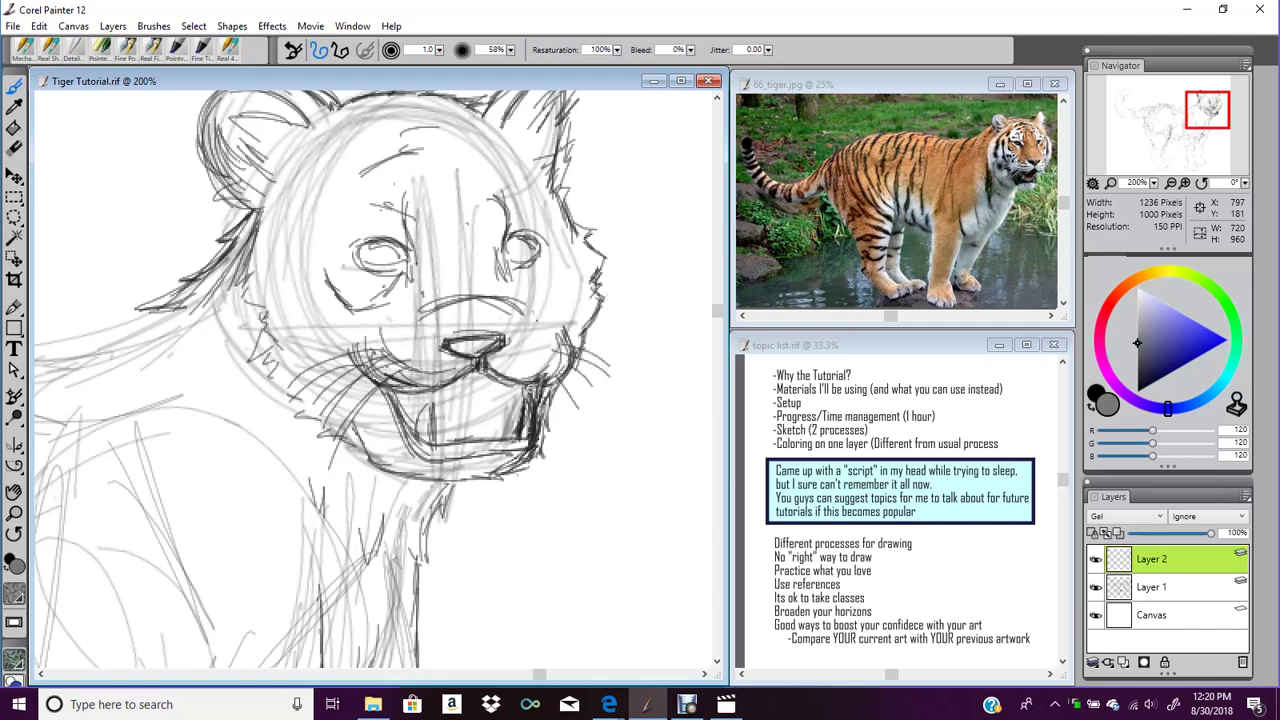
Lasso both eyes with their brow lines, shift them slightly toward the far cheek, and return to the brush on Layer 2
left_click(1173, 182)
left_click(1173, 182)
mouse_move(1208, 123)
left_mouse_down()
mouse_move(1184, 143)
mouse_move(1208, 109)
left_mouse_up()
left_click(1185, 183)
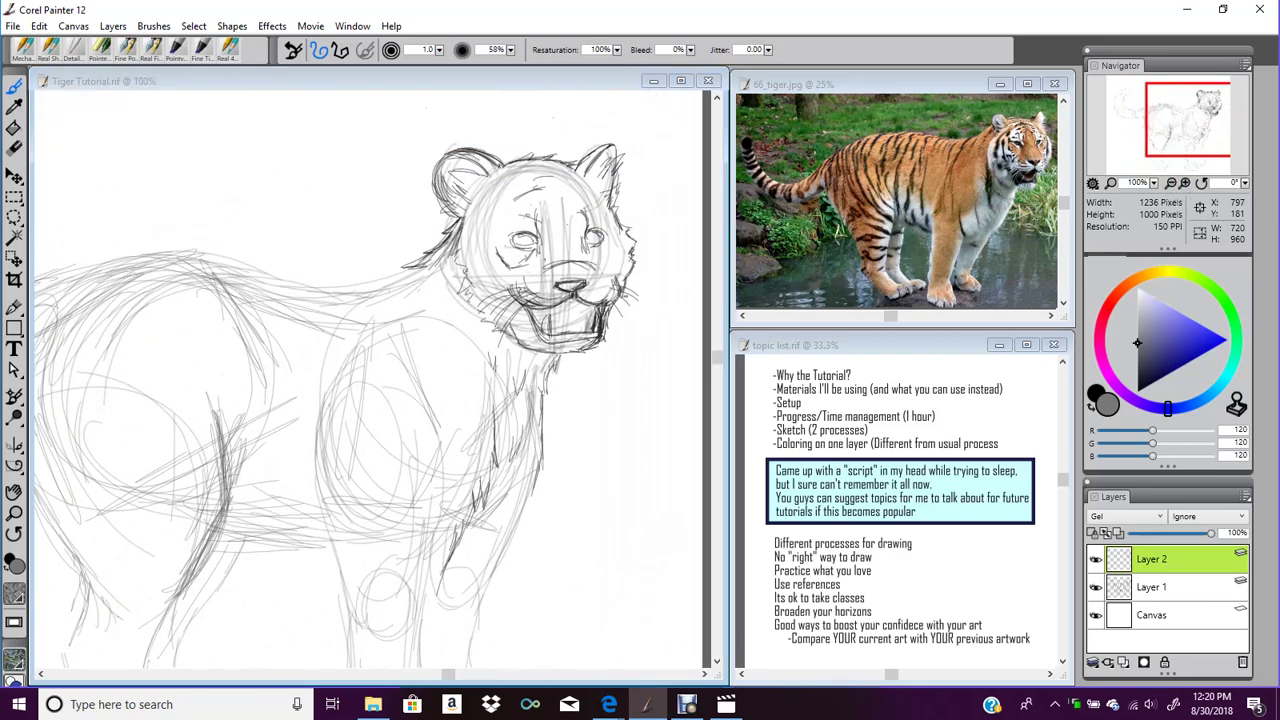
left_click_drag(627, 238, 645, 244)
left_click(14, 216)
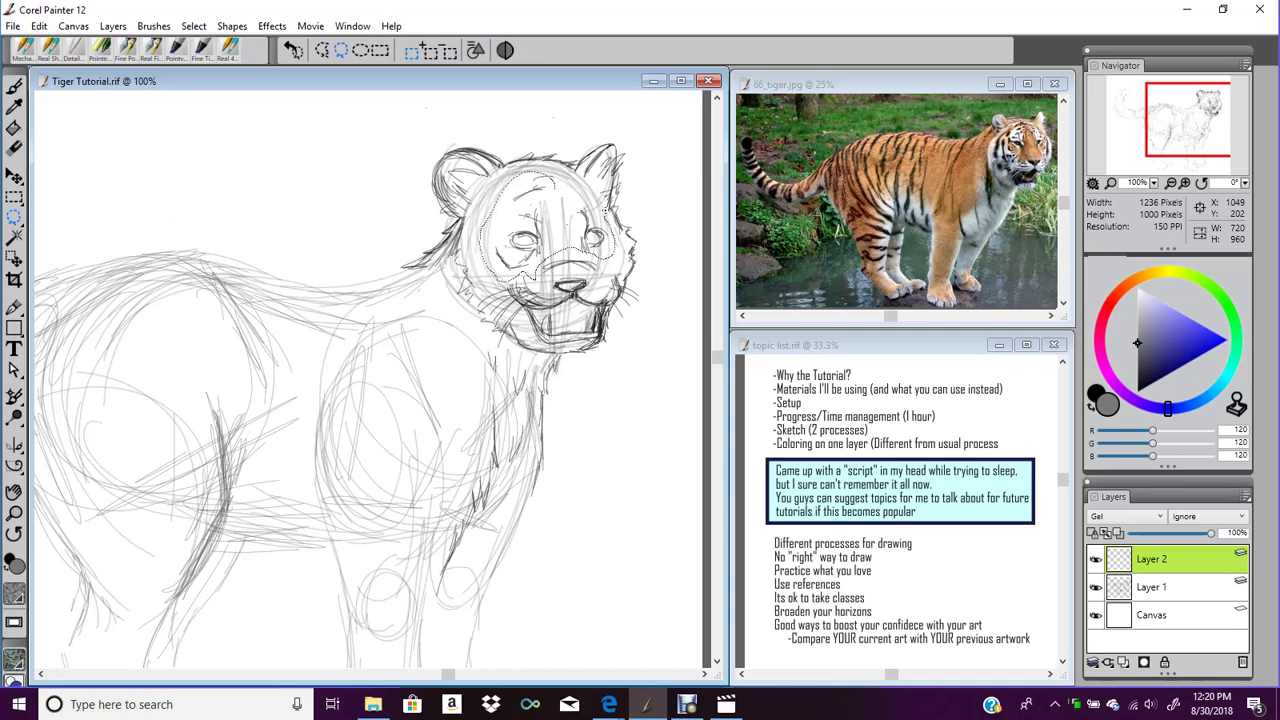
key("f")
left_click(590, 243)
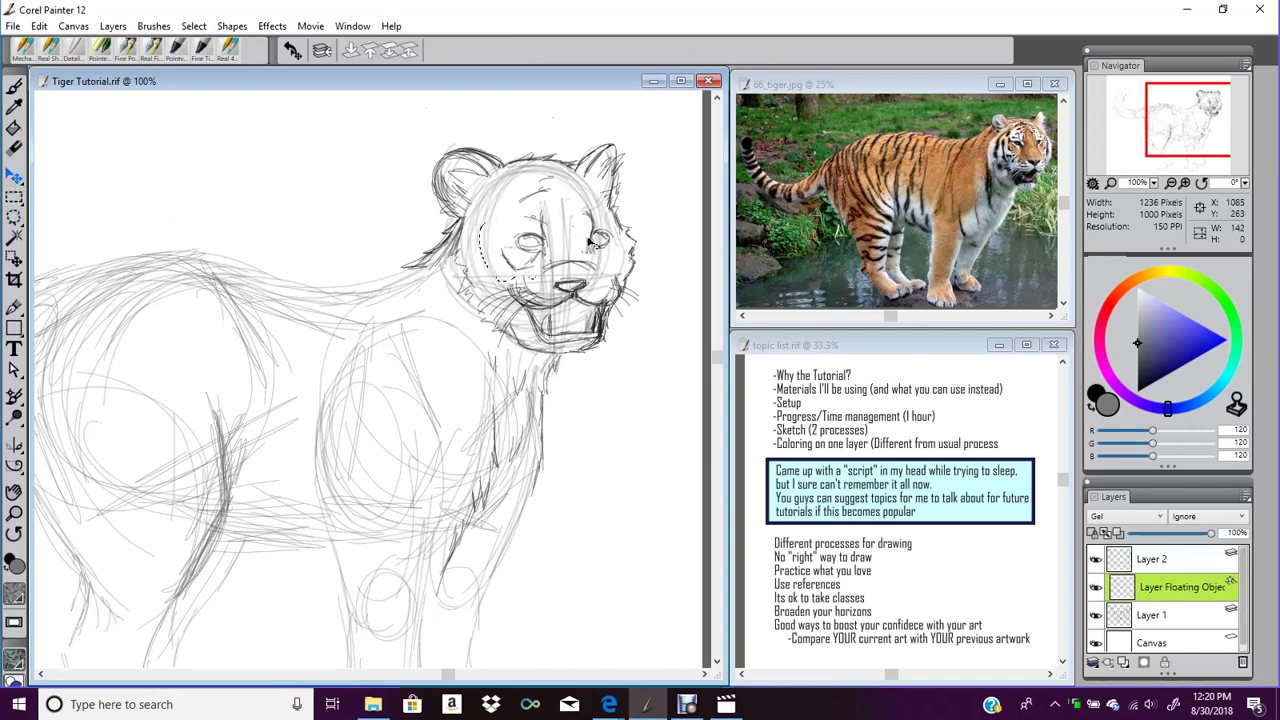
left_click(10, 90)
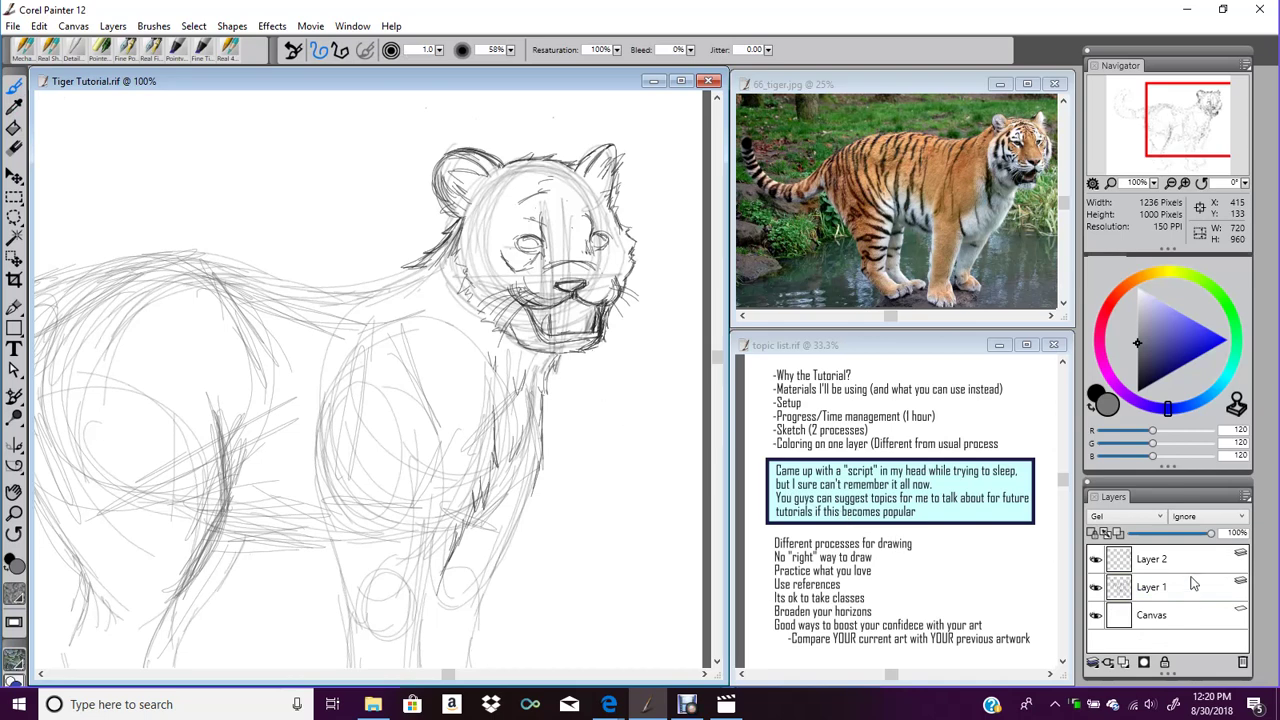
left_click(1183, 566)
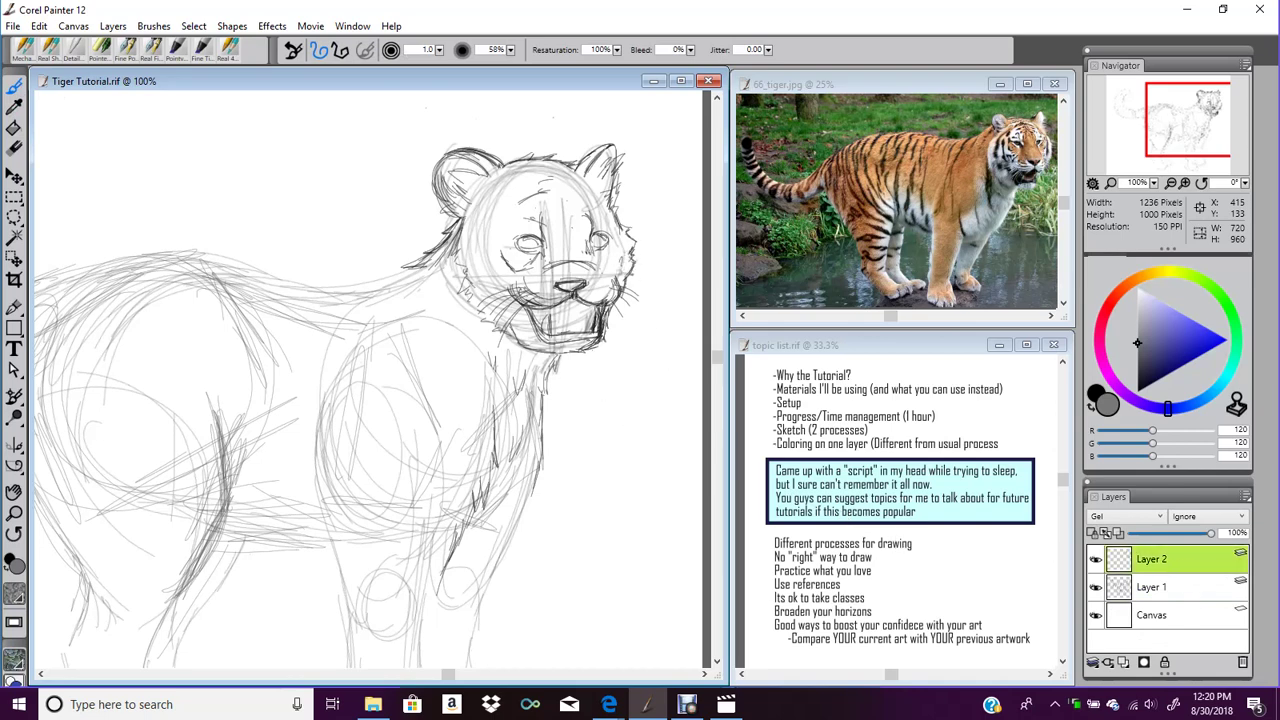
Add fur strokes along the outer edges of the cheeks and where the near cheek meets the neck
left_click_drag(620, 226, 638, 248)
key("ctrl+z")
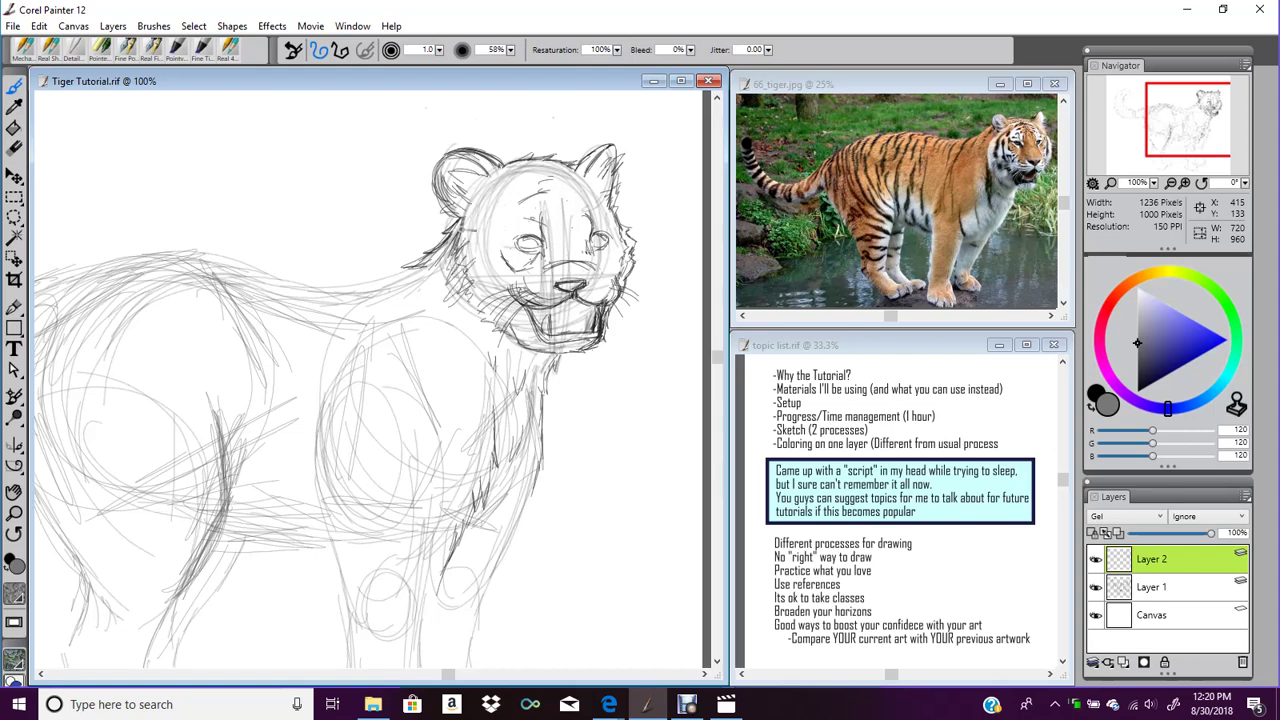
mouse_move(466, 244)
left_mouse_down()
mouse_move(448, 294)
mouse_move(478, 321)
mouse_move(406, 262)
left_mouse_up()
left_click(40, 27)
left_click(46, 44)
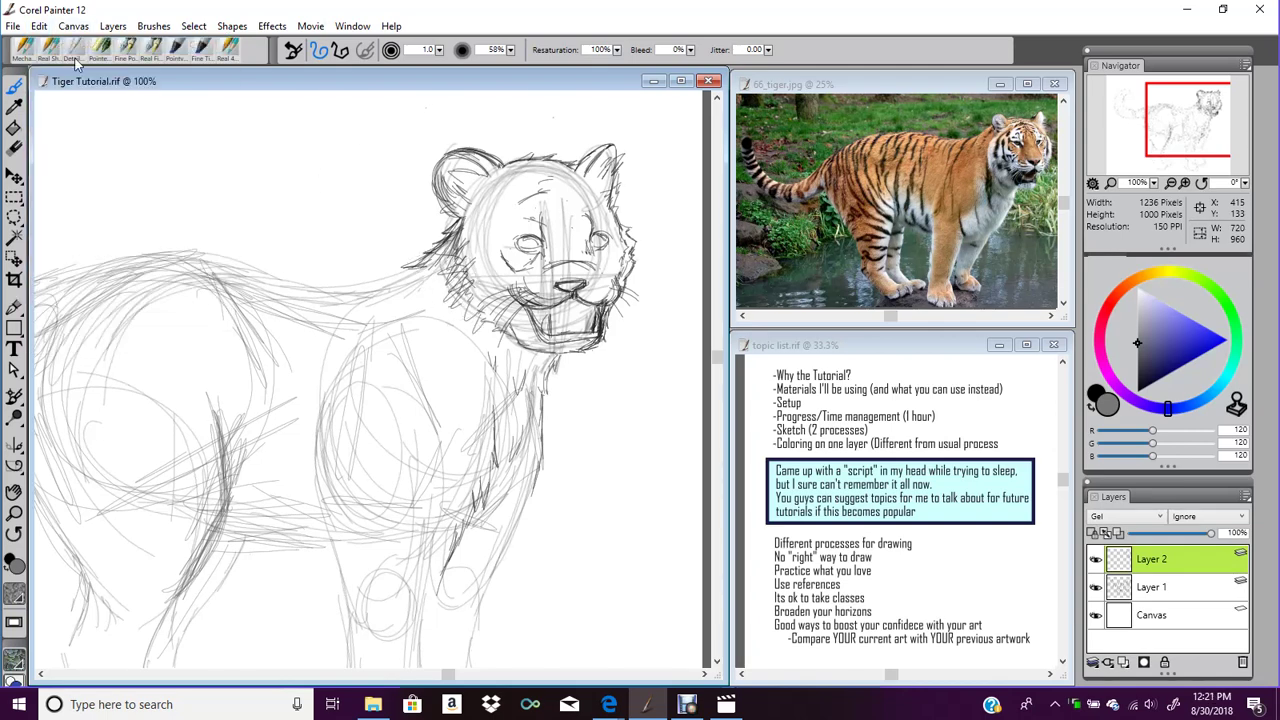
left_click(44, 45)
left_click(39, 26)
left_click(39, 26)
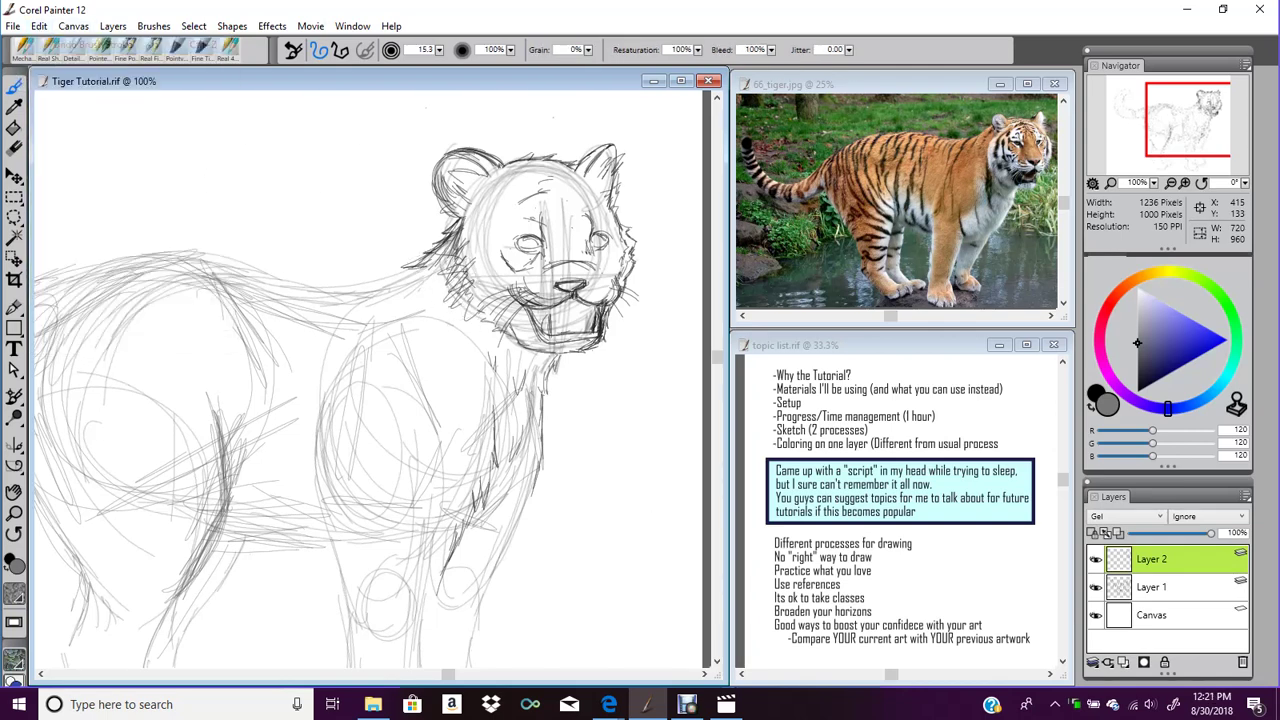
left_click(39, 26)
left_click(48, 45)
left_click(25, 48)
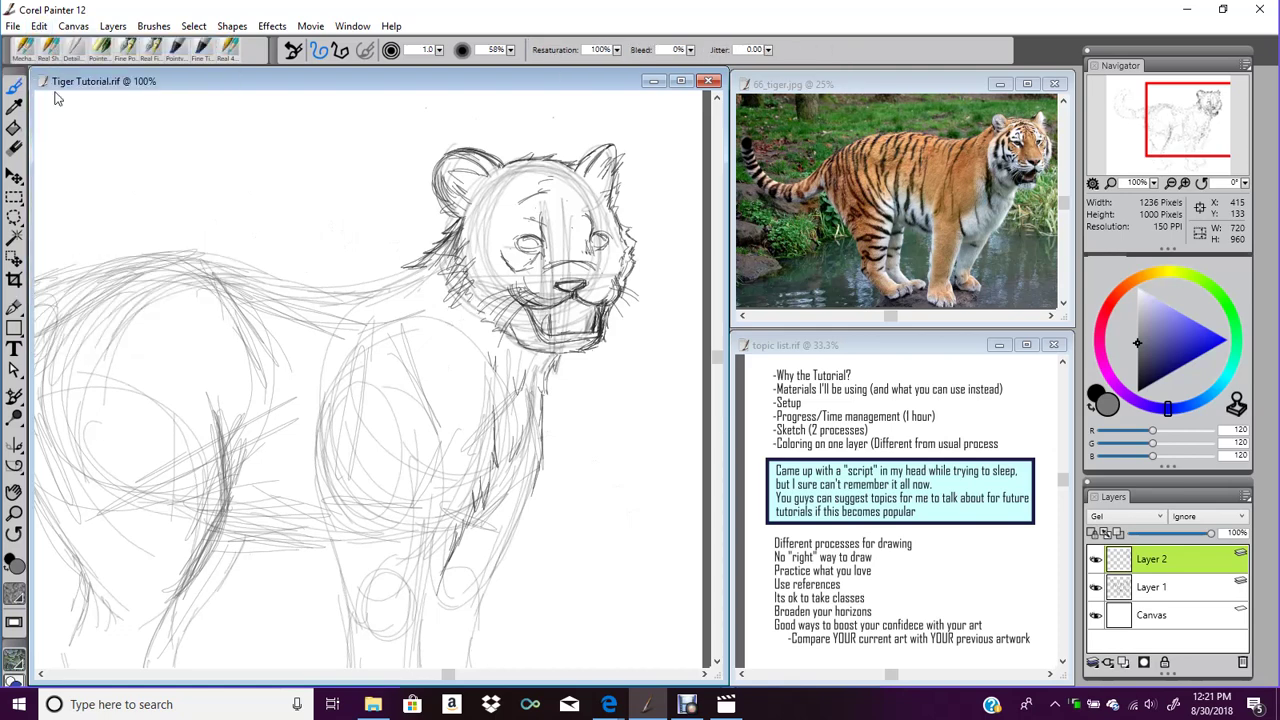
Darken the tiger's top line from the neck along the back
left_click_drag(1187, 119, 1169, 124)
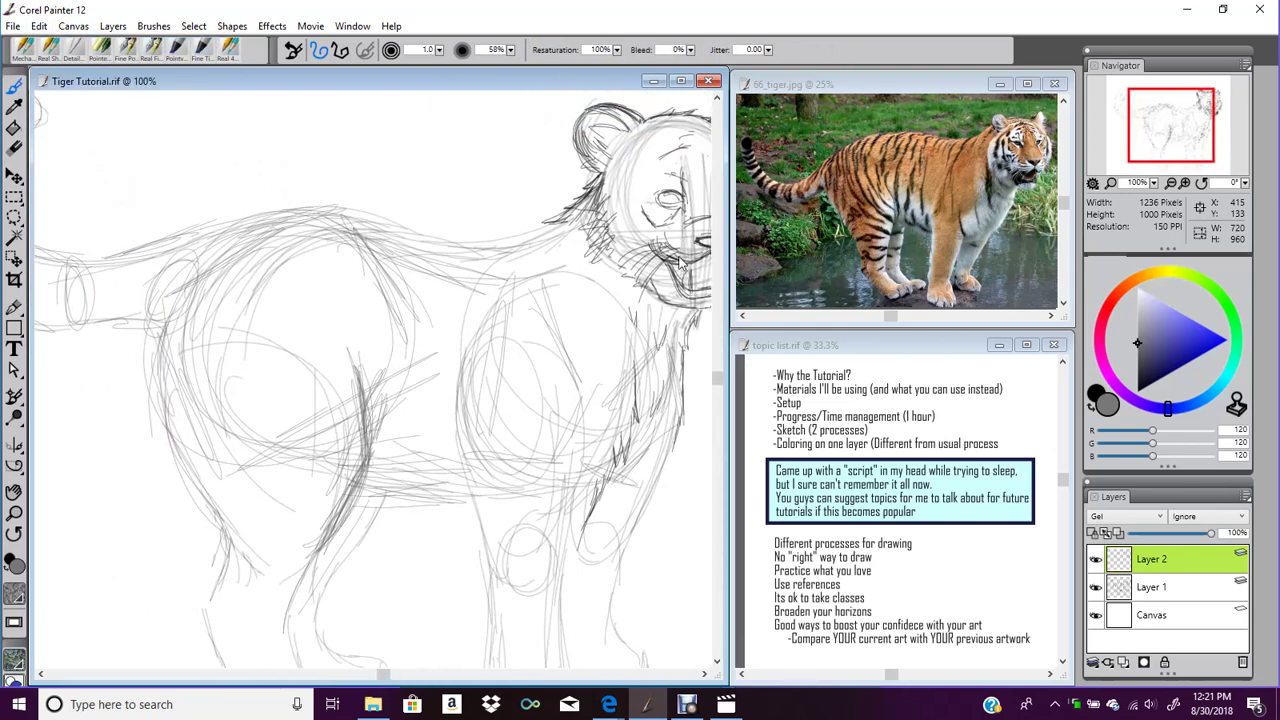
mouse_move(522, 232)
left_mouse_down()
mouse_move(428, 240)
mouse_move(330, 198)
left_mouse_up()
mouse_move(254, 214)
left_mouse_down()
mouse_move(232, 211)
mouse_move(336, 202)
mouse_move(468, 238)
mouse_move(554, 222)
left_mouse_up()
Darken the rear edge of the near shoulder down to the elbow with overlapping strokes
left_click_drag(1186, 145, 1166, 174)
left_click_drag(436, 234, 424, 380)
left_click_drag(440, 310, 430, 400)
mouse_move(448, 226)
left_mouse_down()
mouse_move(420, 336)
mouse_move(426, 296)
mouse_move(419, 315)
left_mouse_up()
left_click_drag(438, 292, 410, 346)
left_click_drag(436, 336, 412, 358)
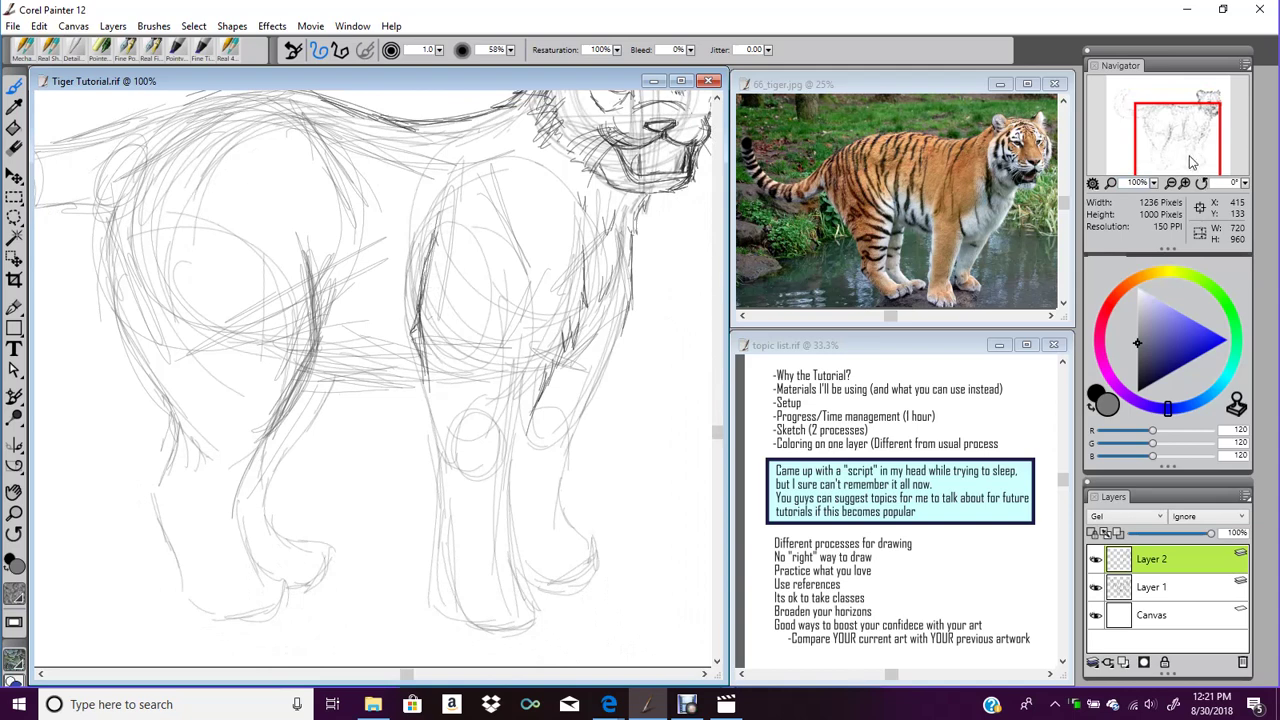
Outline both sides of the near front leg from the elbow down to the paw
left_click(1183, 154)
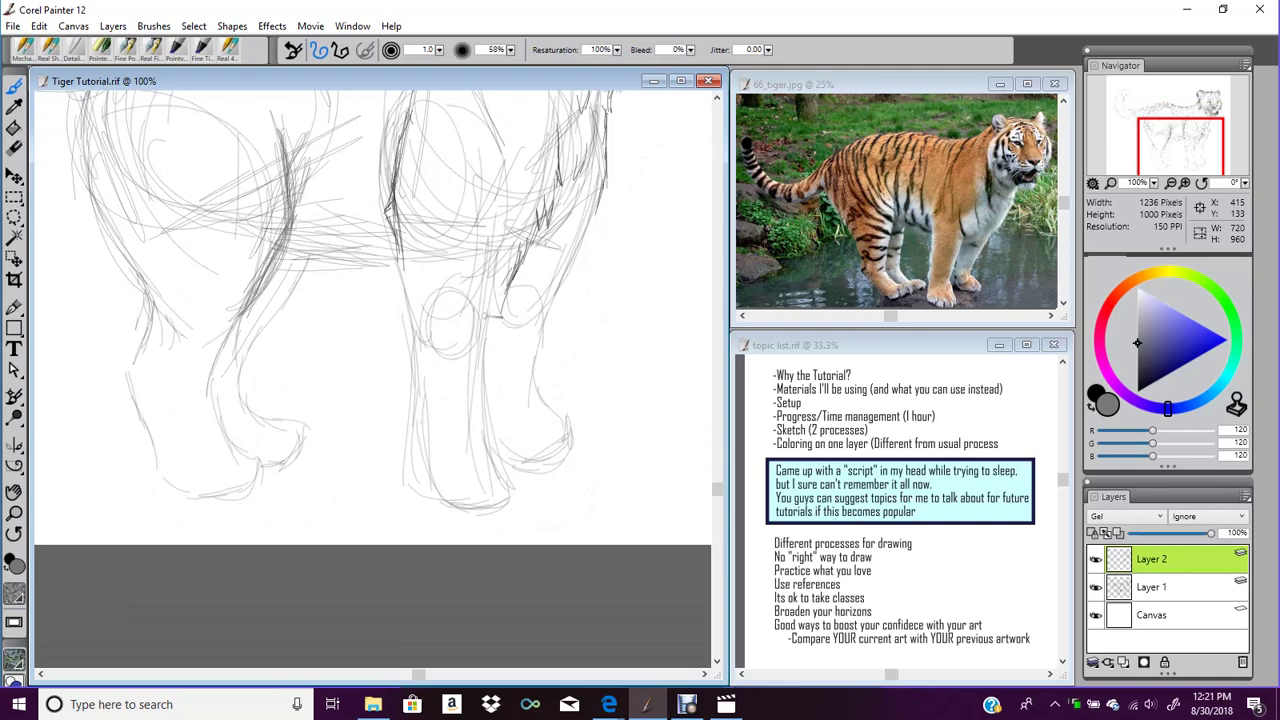
left_click_drag(516, 288, 484, 366)
mouse_move(416, 264)
left_mouse_down()
mouse_move(408, 330)
mouse_move(428, 374)
left_mouse_up()
mouse_move(420, 330)
left_mouse_down()
mouse_move(429, 442)
mouse_move(427, 430)
mouse_move(478, 500)
left_mouse_up()
left_click_drag(426, 456, 458, 506)
left_click_drag(495, 364, 488, 452)
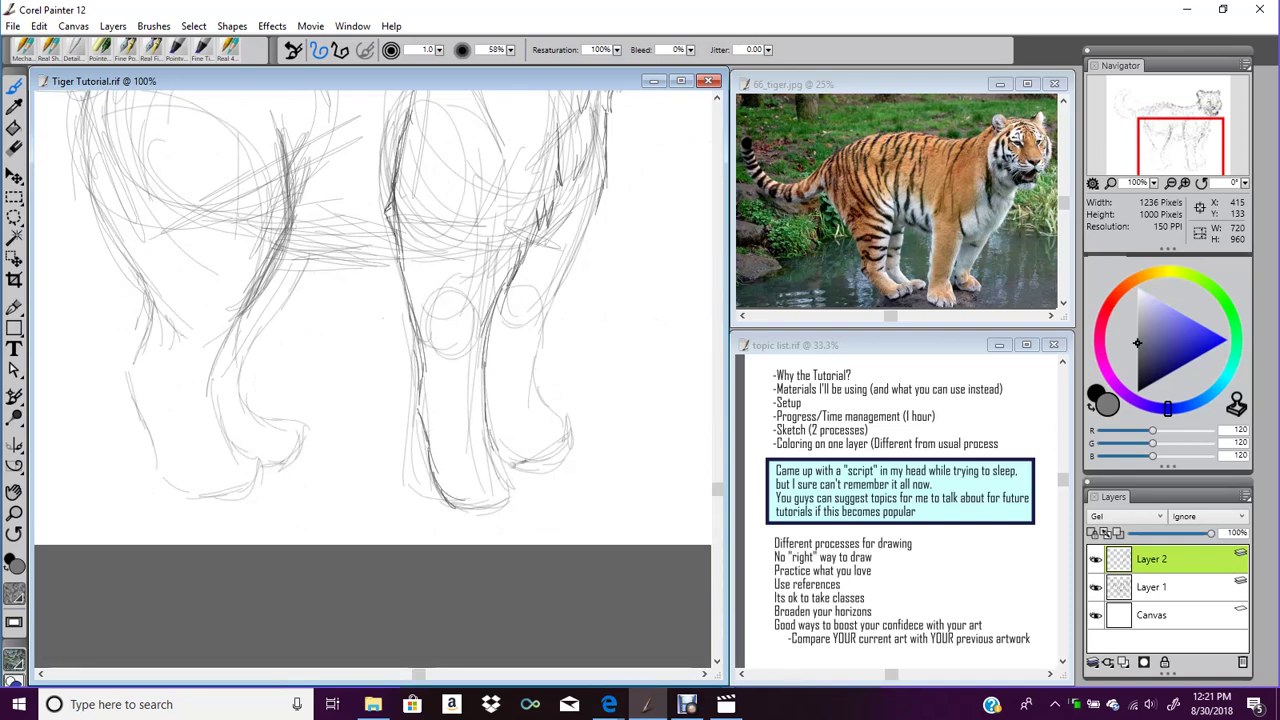
Draw the toes and claws of the near front paw and strengthen its front edge
mouse_move(467, 512)
left_mouse_down()
mouse_move(516, 499)
mouse_move(513, 454)
mouse_move(538, 479)
left_mouse_up()
mouse_move(454, 507)
left_mouse_down()
mouse_move(508, 506)
mouse_move(520, 488)
left_mouse_up()
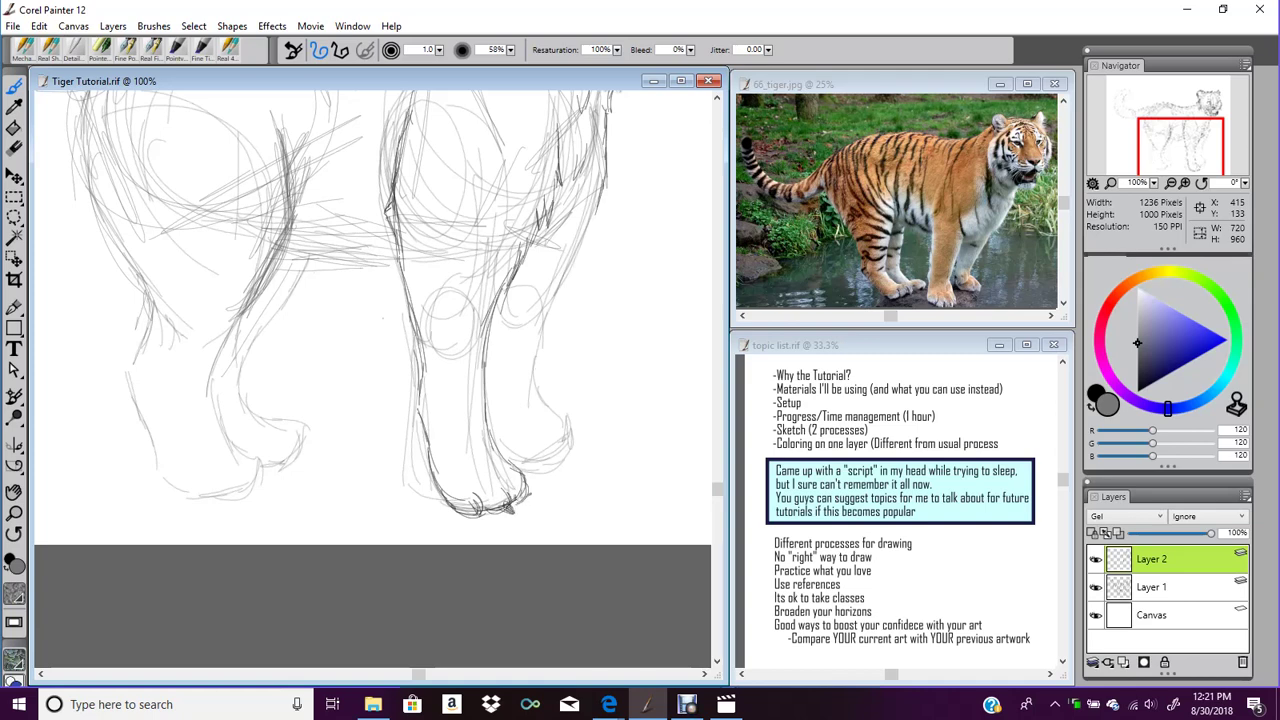
mouse_move(511, 462)
left_mouse_down()
mouse_move(534, 484)
mouse_move(521, 492)
left_mouse_up()
Outline the far front leg and its paw, and darken the edge where it meets the near leg
left_click_drag(566, 279, 580, 280)
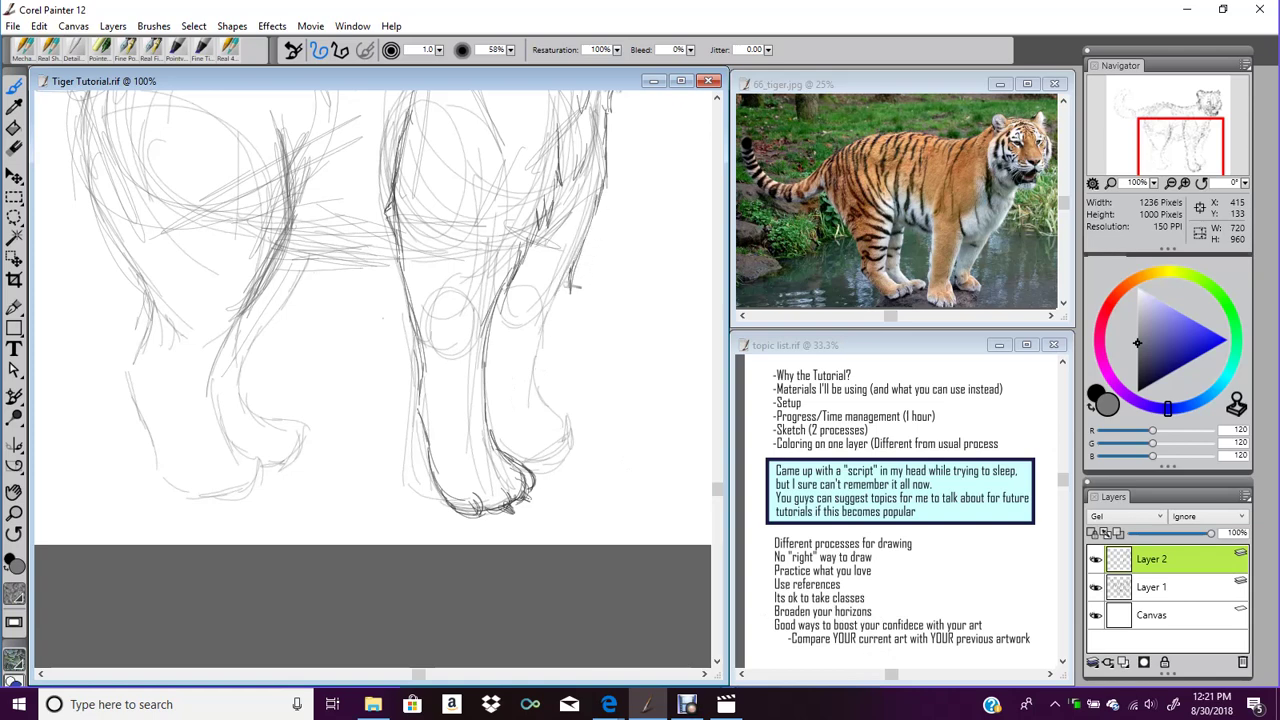
mouse_move(574, 406)
left_mouse_down()
mouse_move(578, 438)
mouse_move(550, 450)
mouse_move(582, 436)
mouse_move(586, 412)
mouse_move(595, 433)
left_mouse_up()
left_click_drag(492, 398, 520, 264)
left_click_drag(491, 344, 509, 265)
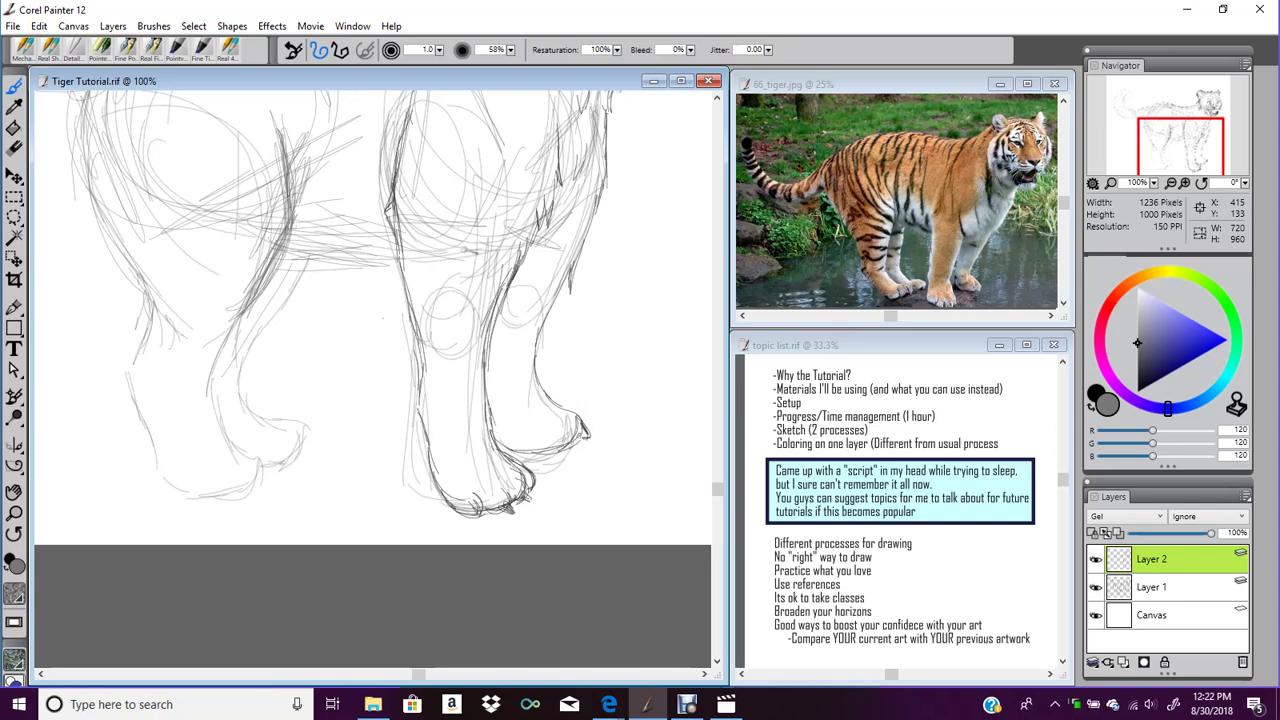
Add short fur strokes low on the near shoulder above the front leg
left_click_drag(1190, 160, 1180, 134)
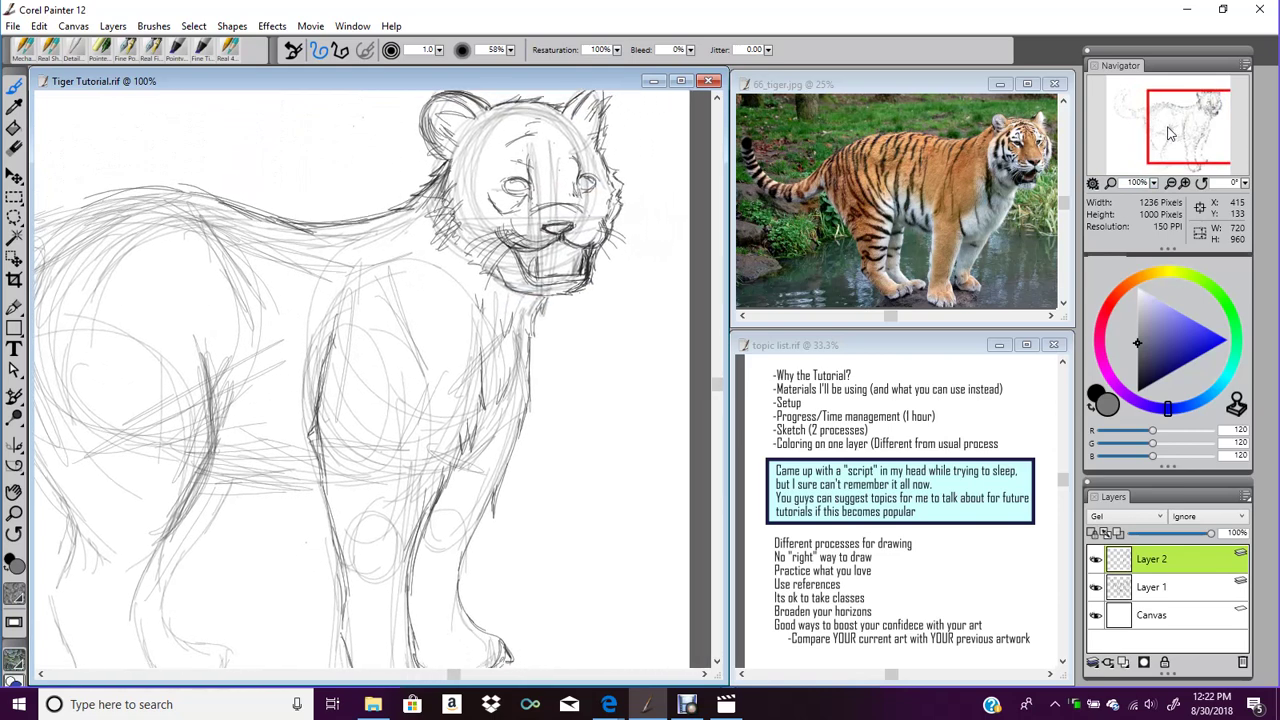
left_click_drag(382, 432, 380, 476)
left_click_drag(1192, 142, 1191, 133)
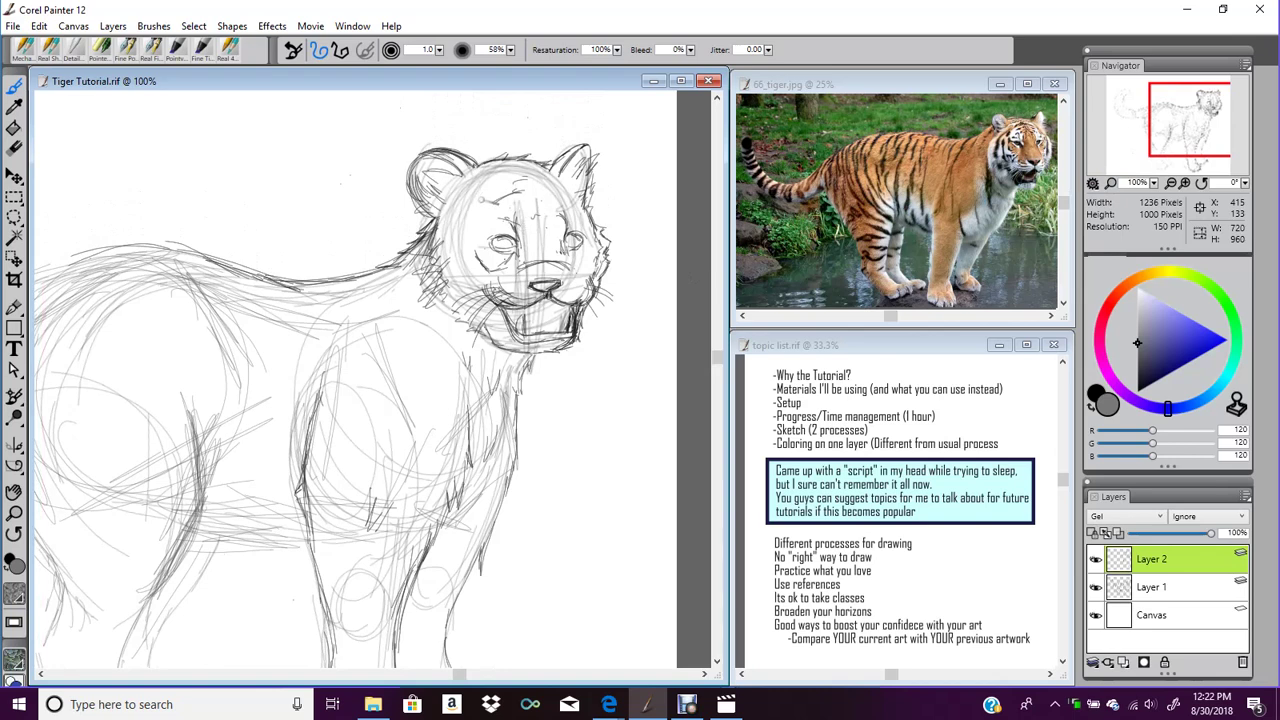
Darken the belly line between the front and hind legs and the top line over the hips
left_click_drag(1180, 118, 1166, 133)
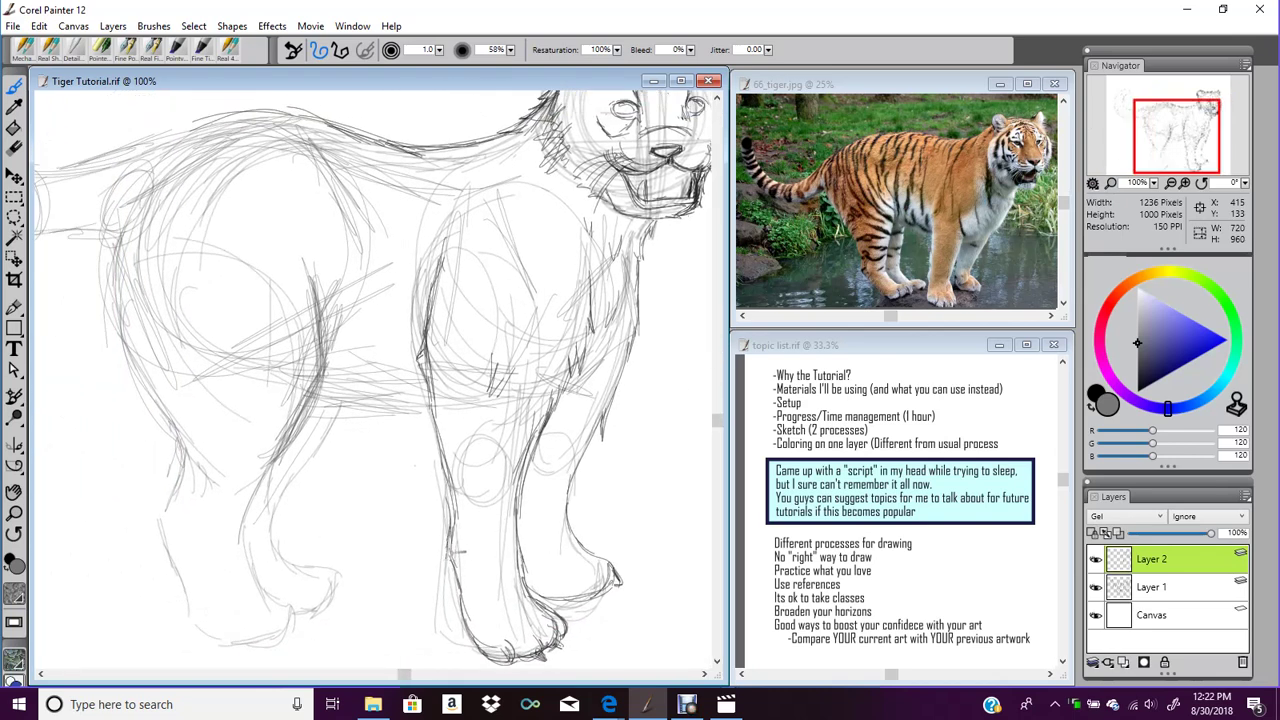
mouse_move(1169, 146)
left_mouse_down()
mouse_move(1150, 147)
mouse_move(1166, 171)
left_mouse_up()
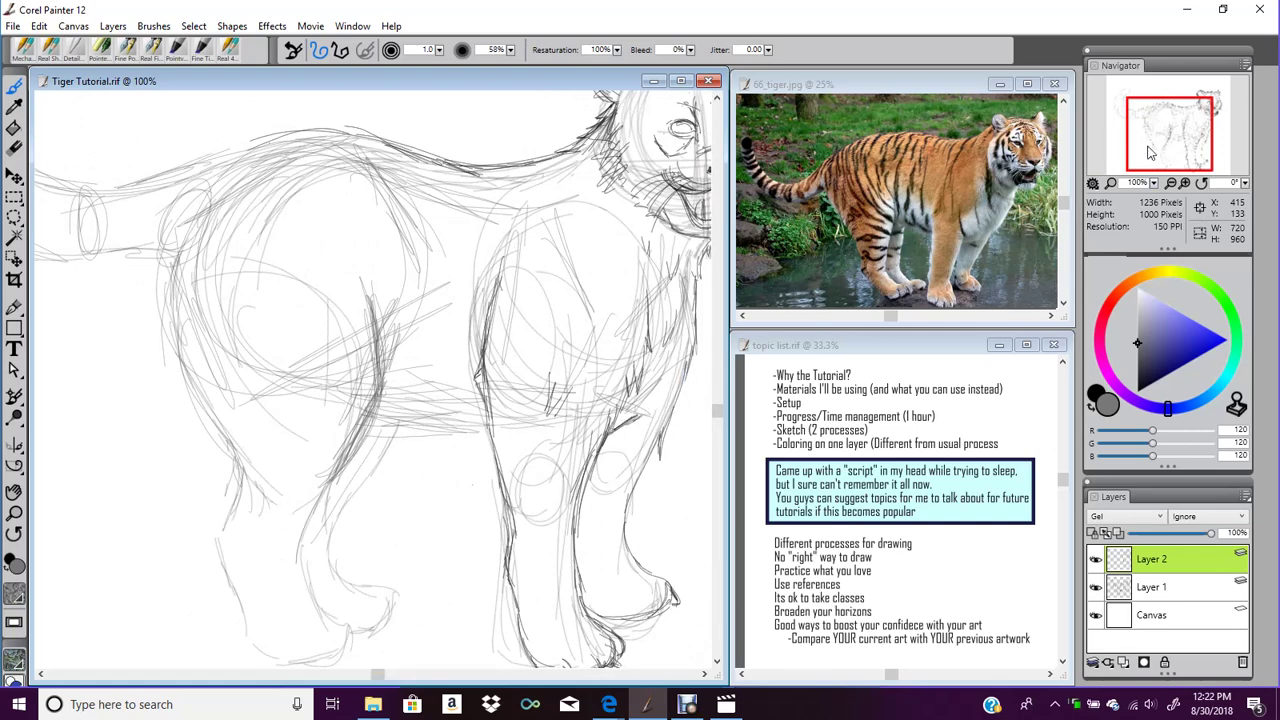
left_click_drag(1152, 152, 1142, 152)
left_click_drag(452, 430, 580, 454)
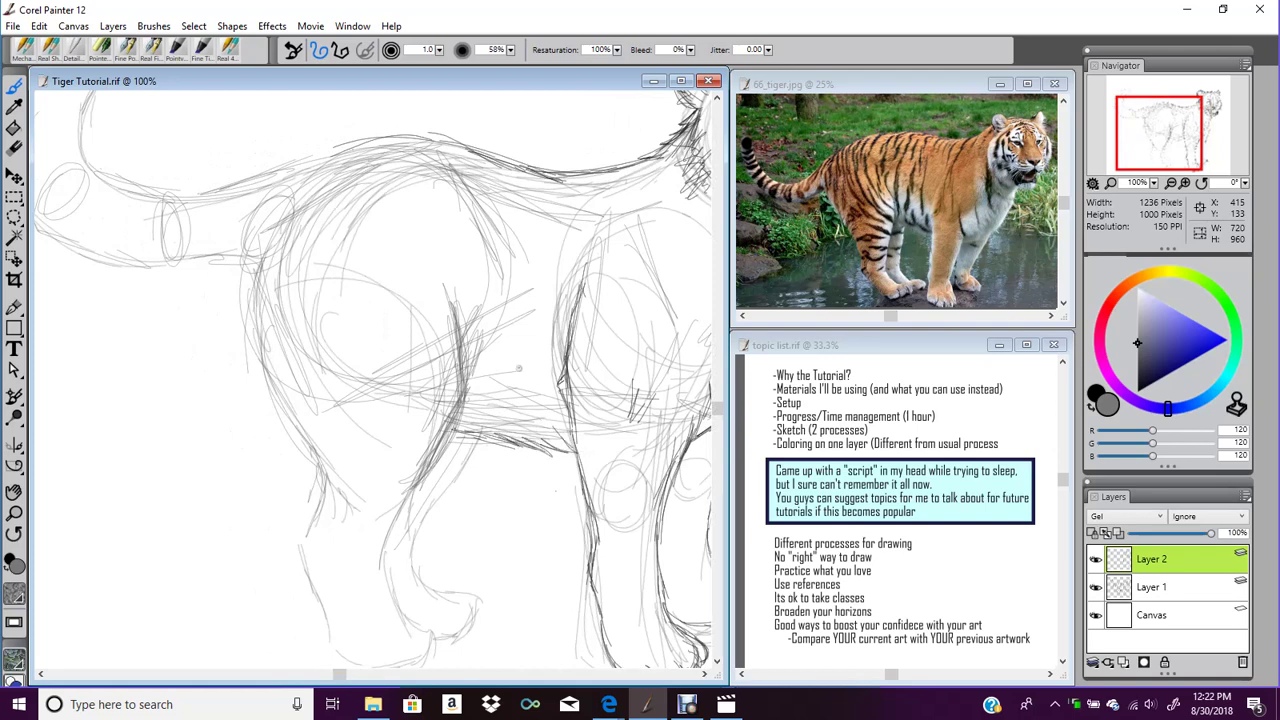
left_click_drag(386, 131, 450, 142)
mouse_move(385, 130)
left_mouse_down()
mouse_move(320, 155)
mouse_move(396, 135)
left_mouse_up()
Darken the front edge of the near hind thigh from the flank down toward the lower leg
mouse_move(457, 314)
left_mouse_down()
mouse_move(466, 378)
mouse_move(438, 440)
left_mouse_up()
left_click_drag(478, 388, 438, 452)
left_click_drag(468, 410, 424, 478)
mouse_move(466, 306)
left_mouse_down()
mouse_move(454, 378)
mouse_move(460, 326)
left_mouse_up()
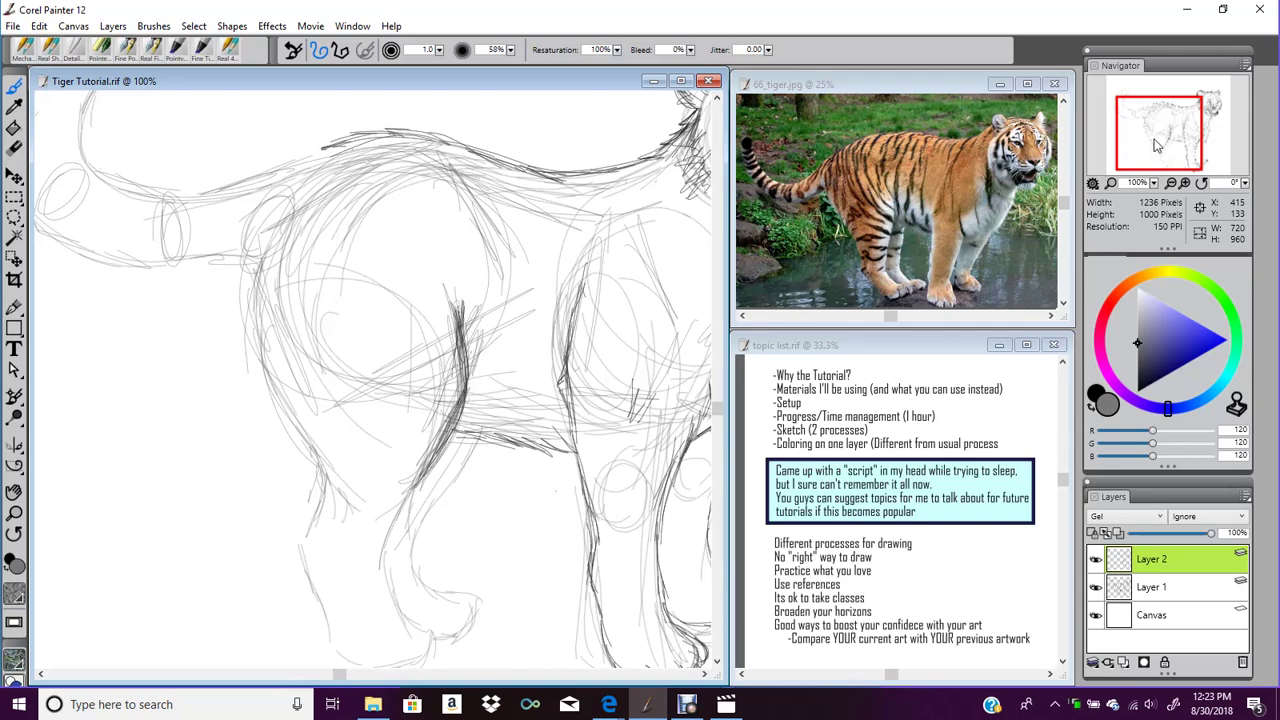
Darken the back edge of the near hind leg from the rump to the heel, and continue its front edge down the lower leg
left_click_drag(486, 404, 537, 320)
mouse_move(318, 202)
left_mouse_down()
mouse_move(338, 321)
mouse_move(362, 354)
left_mouse_up()
left_click_drag(328, 310, 380, 386)
mouse_move(314, 286)
left_mouse_down()
mouse_move(334, 288)
mouse_move(388, 410)
left_mouse_up()
mouse_move(356, 362)
left_mouse_down()
mouse_move(381, 397)
mouse_move(370, 349)
mouse_move(372, 430)
mouse_move(385, 440)
mouse_move(383, 396)
mouse_move(351, 468)
mouse_move(392, 562)
left_mouse_up()
mouse_move(468, 397)
left_mouse_down()
mouse_move(438, 431)
mouse_move(455, 427)
mouse_move(431, 483)
mouse_move(438, 512)
mouse_move(471, 535)
mouse_move(485, 574)
left_mouse_up()
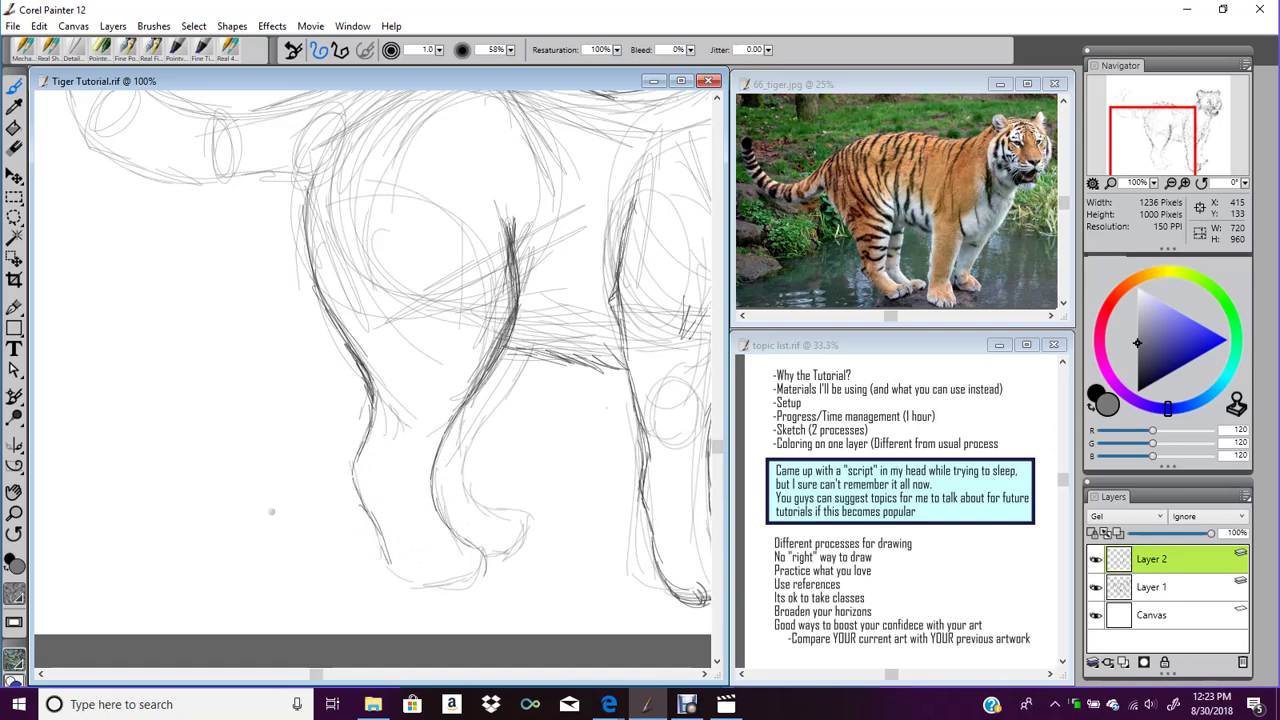
Outline the near hind paw with its toes and add a small curved mark at the ankle
mouse_move(380, 534)
left_mouse_down()
mouse_move(440, 590)
mouse_move(462, 590)
mouse_move(440, 588)
left_mouse_up()
left_click_drag(450, 590, 474, 582)
mouse_move(442, 516)
left_mouse_down()
mouse_move(490, 549)
mouse_move(496, 570)
left_mouse_up()
left_click_drag(380, 467, 383, 487)
Outline the far hind leg and its paw, and add small claws to the near hind toes
mouse_move(531, 353)
left_mouse_down()
mouse_move(473, 473)
mouse_move(477, 495)
mouse_move(517, 523)
mouse_move(507, 510)
mouse_move(511, 531)
mouse_move(498, 536)
mouse_move(520, 518)
mouse_move(486, 497)
mouse_move(522, 516)
left_mouse_up()
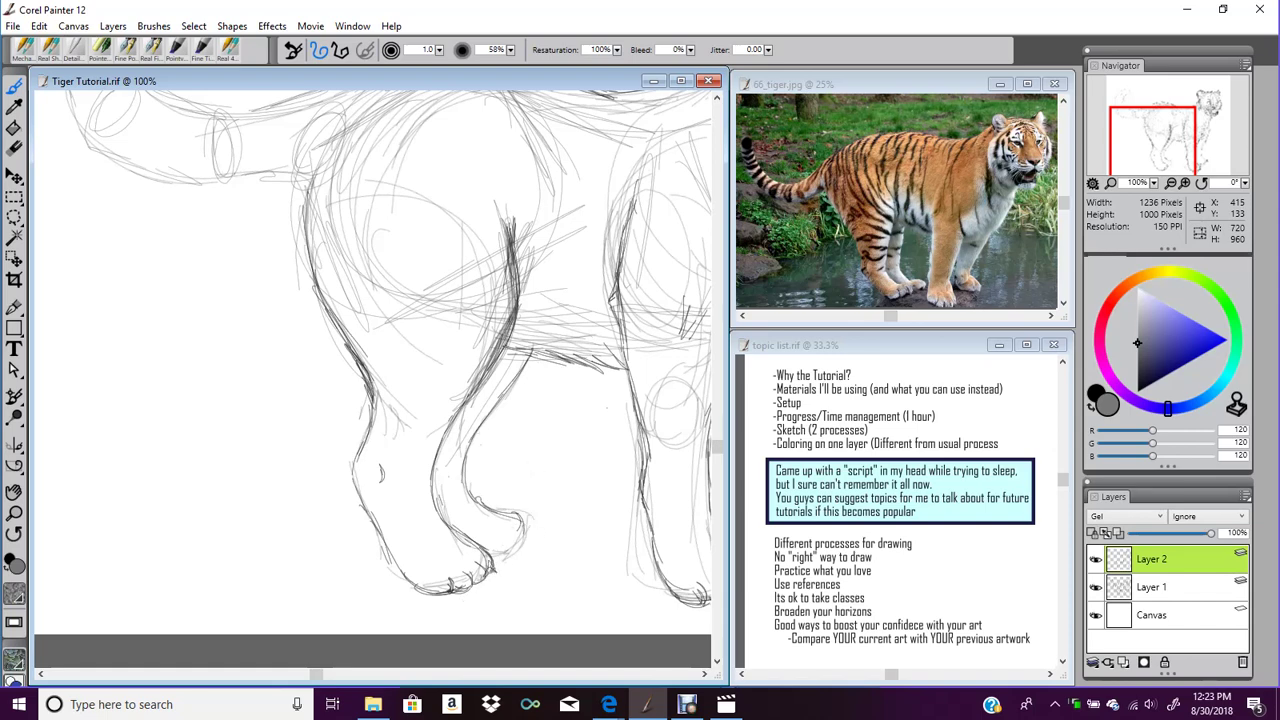
mouse_move(480, 585)
left_mouse_down()
mouse_move(496, 570)
mouse_move(444, 590)
left_mouse_up()
mouse_move(491, 550)
left_mouse_down()
mouse_move(532, 540)
mouse_move(500, 520)
mouse_move(528, 546)
mouse_move(534, 530)
mouse_move(540, 554)
mouse_move(532, 528)
left_mouse_up()
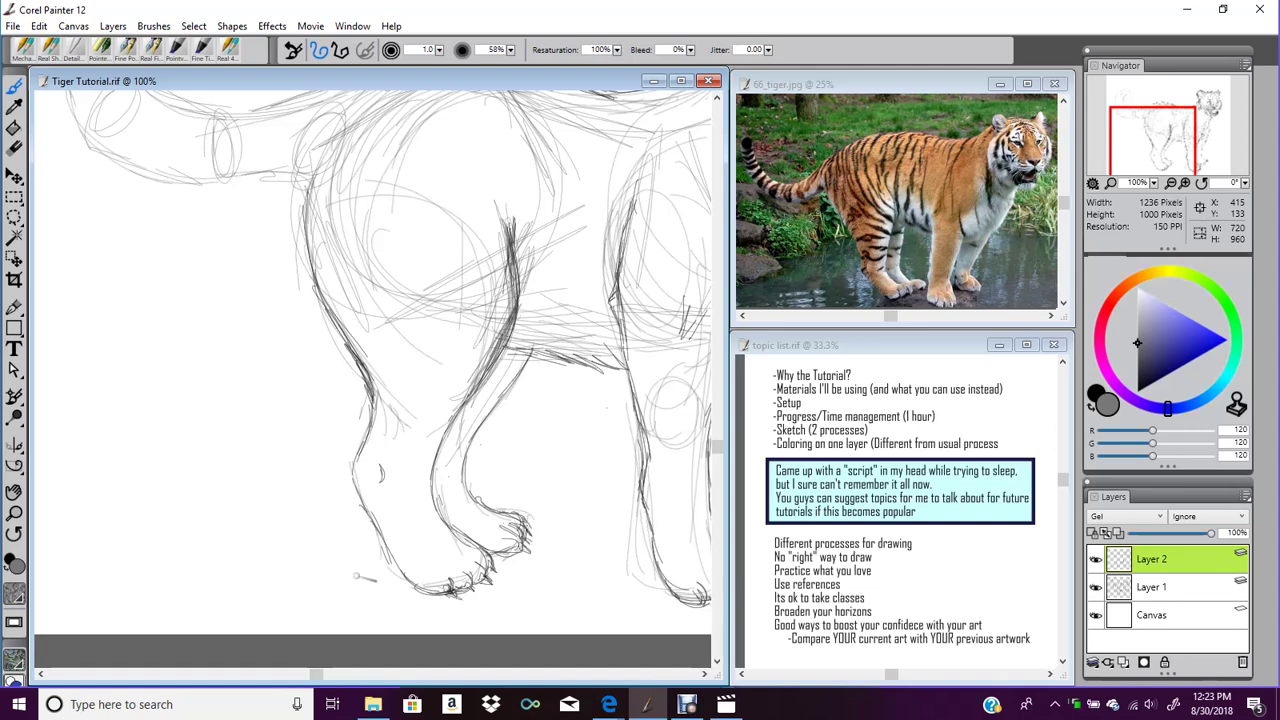
Sketch loose ground lines around the tiger's paws, sloping down at both sides like a low mound
left_click(1172, 184)
left_click(1172, 184)
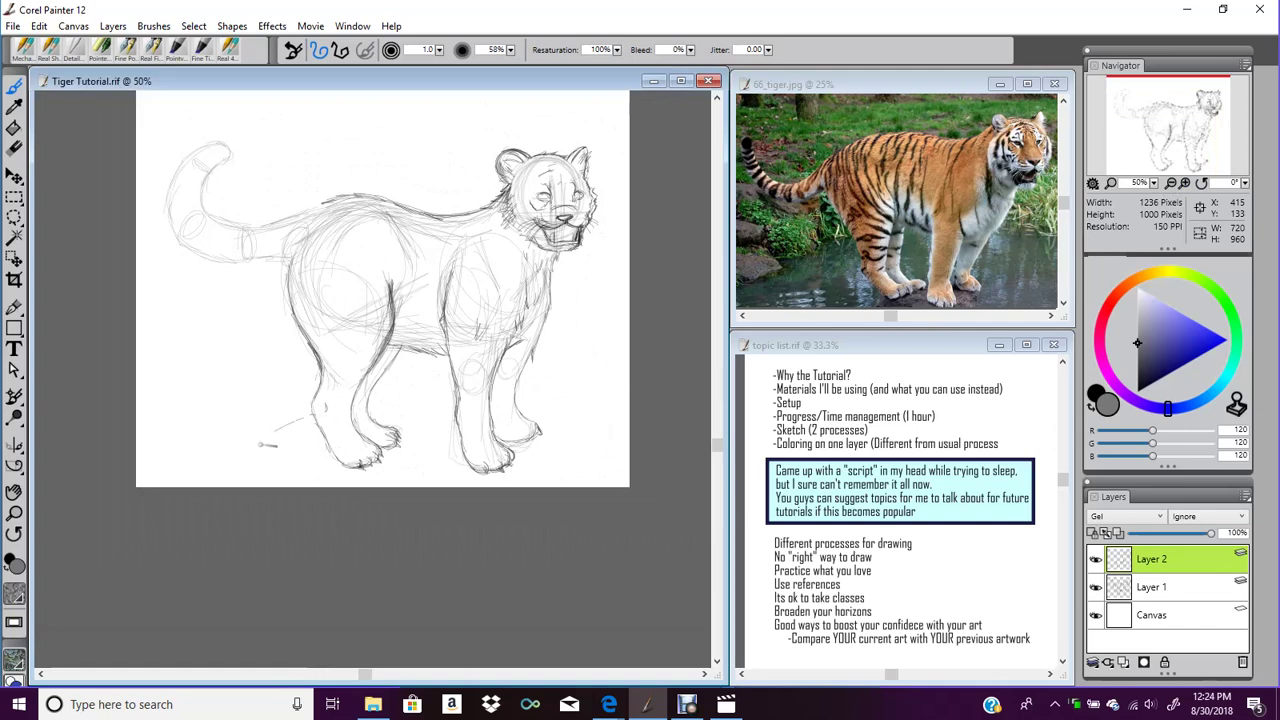
left_click_drag(258, 454, 234, 468)
mouse_move(372, 409)
left_mouse_down()
mouse_move(438, 410)
mouse_move(410, 407)
left_mouse_up()
mouse_move(526, 412)
left_mouse_down()
mouse_move(603, 418)
mouse_move(576, 415)
mouse_move(630, 448)
left_mouse_up()
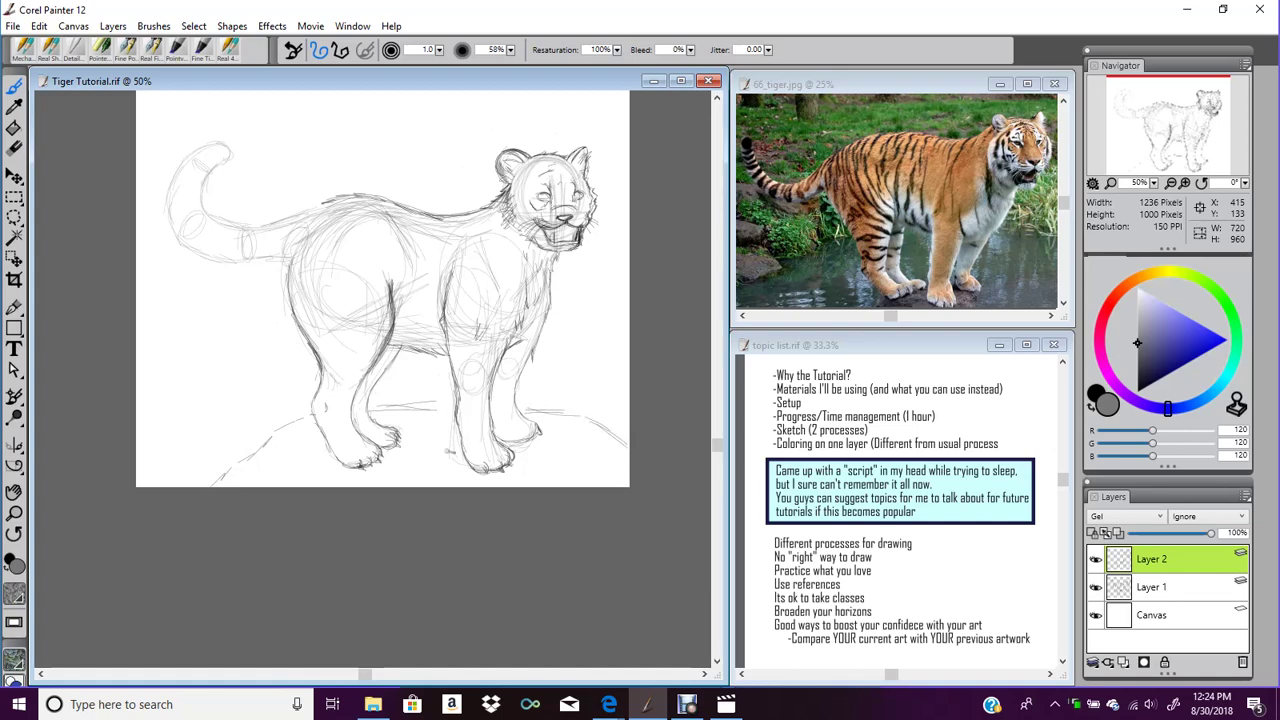
left_click_drag(285, 468, 404, 482)
left_click_drag(514, 481, 556, 470)
Darken the line from the rump along the upper edge of the tail and around its curled tip
left_click(1185, 183)
left_click(1187, 185)
left_click_drag(1182, 158, 1152, 129)
left_click_drag(527, 267, 424, 298)
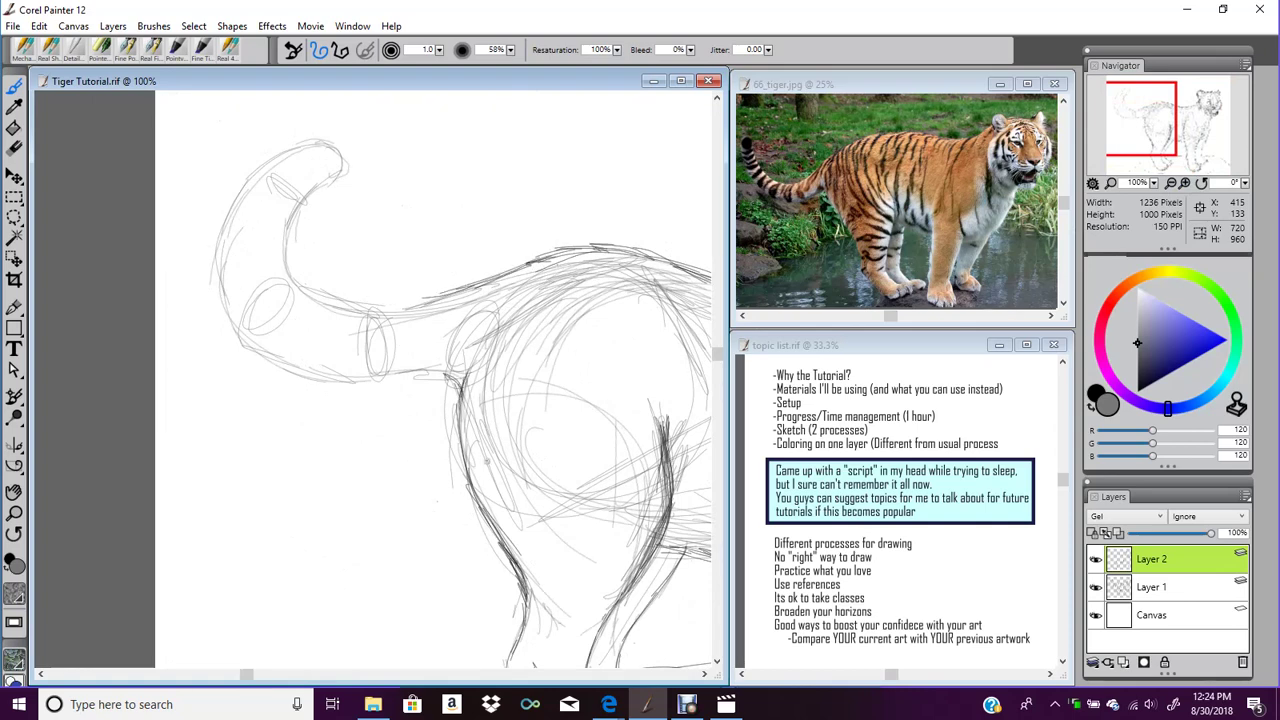
mouse_move(426, 301)
left_mouse_down()
mouse_move(342, 312)
mouse_move(370, 307)
mouse_move(296, 285)
mouse_move(291, 238)
mouse_move(308, 202)
mouse_move(346, 178)
mouse_move(334, 180)
left_mouse_up()
mouse_move(314, 154)
left_mouse_down()
mouse_move(332, 144)
mouse_move(240, 180)
mouse_move(214, 228)
mouse_move(214, 284)
left_mouse_up()
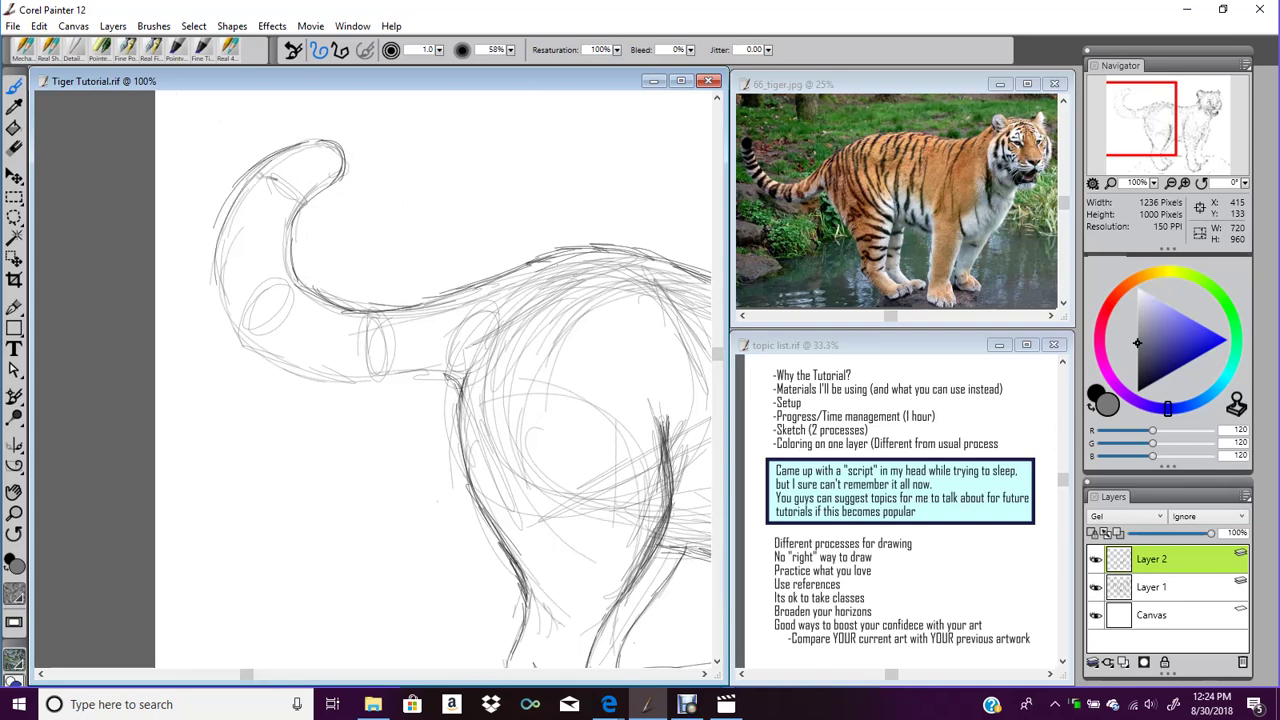
Darken the outer curve of the tail and its underside back to where it joins the hind leg
left_click_drag(276, 174, 224, 268)
left_click_drag(230, 256, 226, 306)
left_click_drag(266, 168, 219, 254)
mouse_move(218, 228)
left_mouse_down()
mouse_move(228, 318)
mouse_move(290, 360)
left_mouse_up()
left_click_drag(230, 312, 342, 376)
left_click_drag(250, 344, 452, 378)
left_click_drag(368, 382, 466, 398)
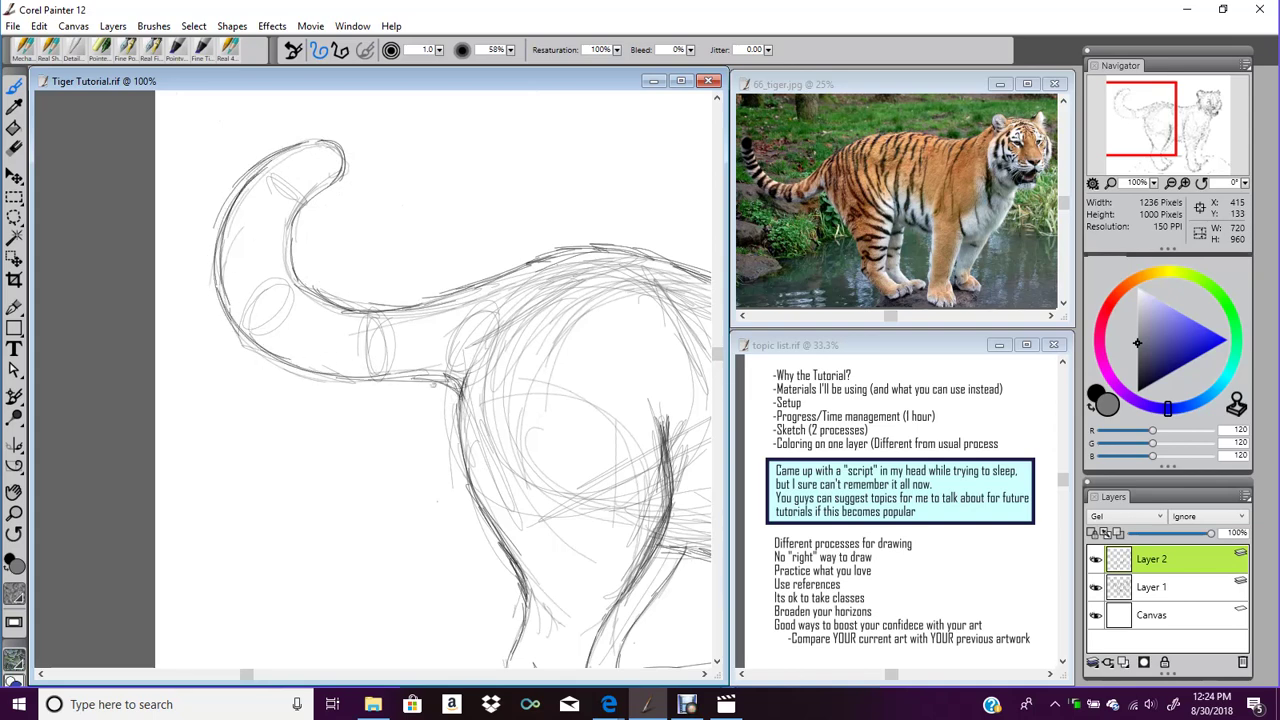
Reinforce the ground lines between the legs and the slope behind the near hind paw
left_click(1171, 184)
left_click(1171, 184)
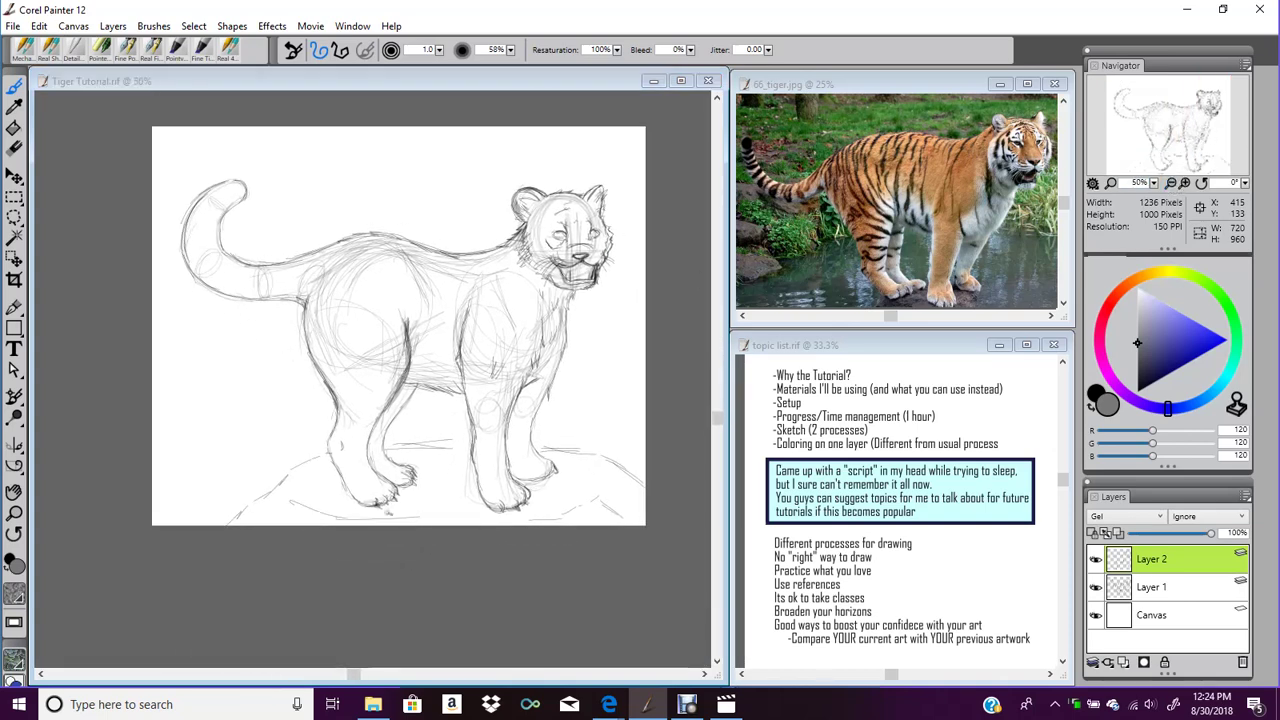
left_click_drag(395, 449, 450, 447)
left_click_drag(308, 465, 248, 502)
Shift the refined sketch on Layer 2 slightly up and left, and move Layer 1 to line up with it
left_click(14, 177)
left_click_drag(441, 352, 427, 347)
left_click(1170, 587)
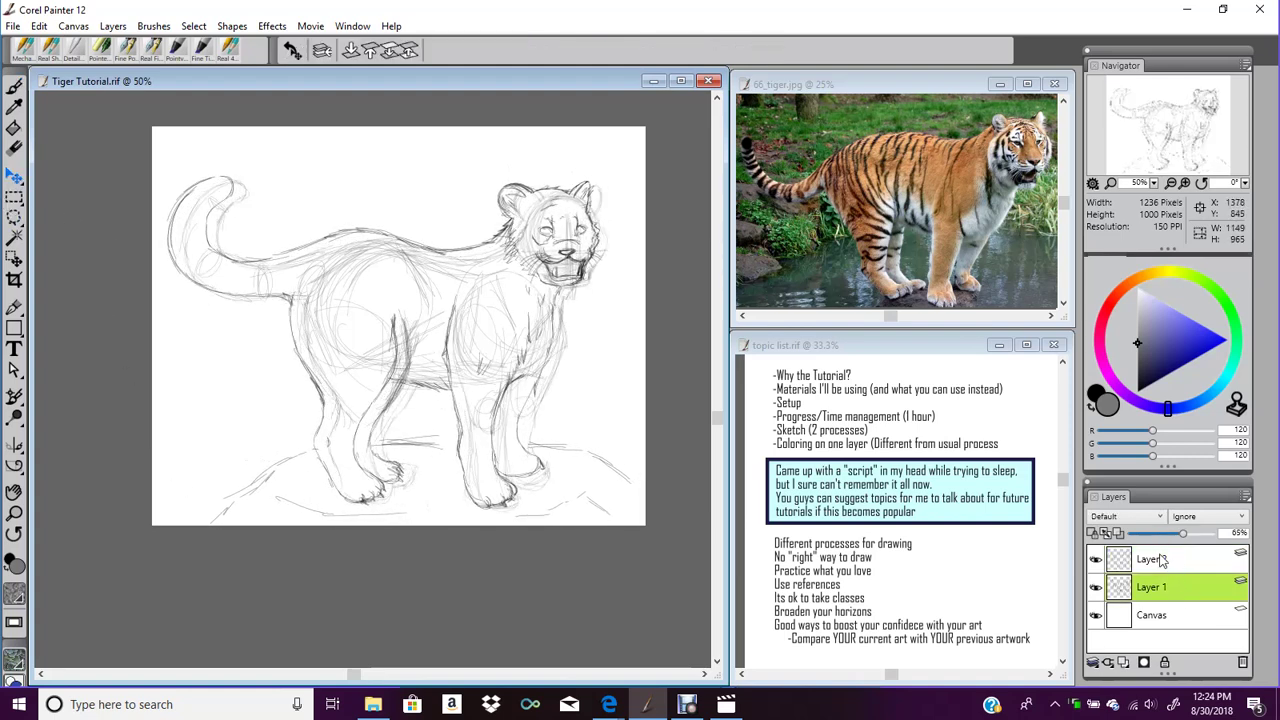
left_click_drag(466, 486, 366, 486)
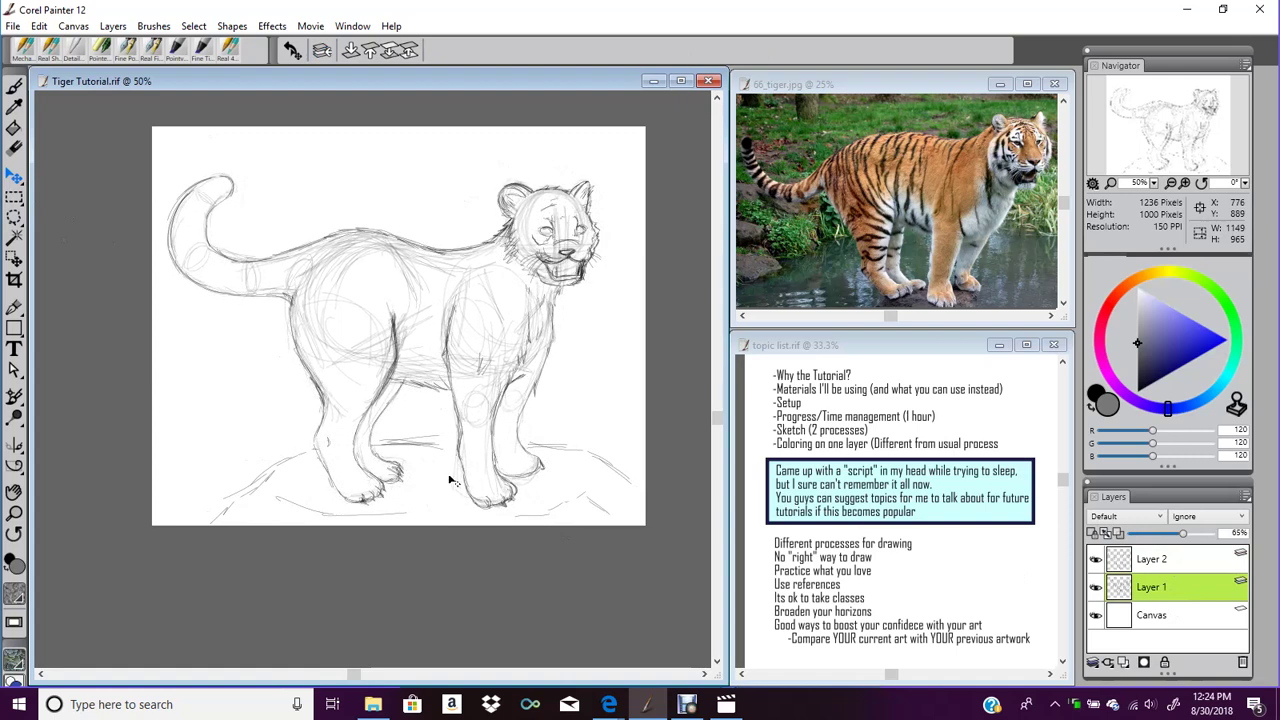
Return to the brush and lower the opacity of Layer 1 to fade the rough sketch
left_click(15, 88)
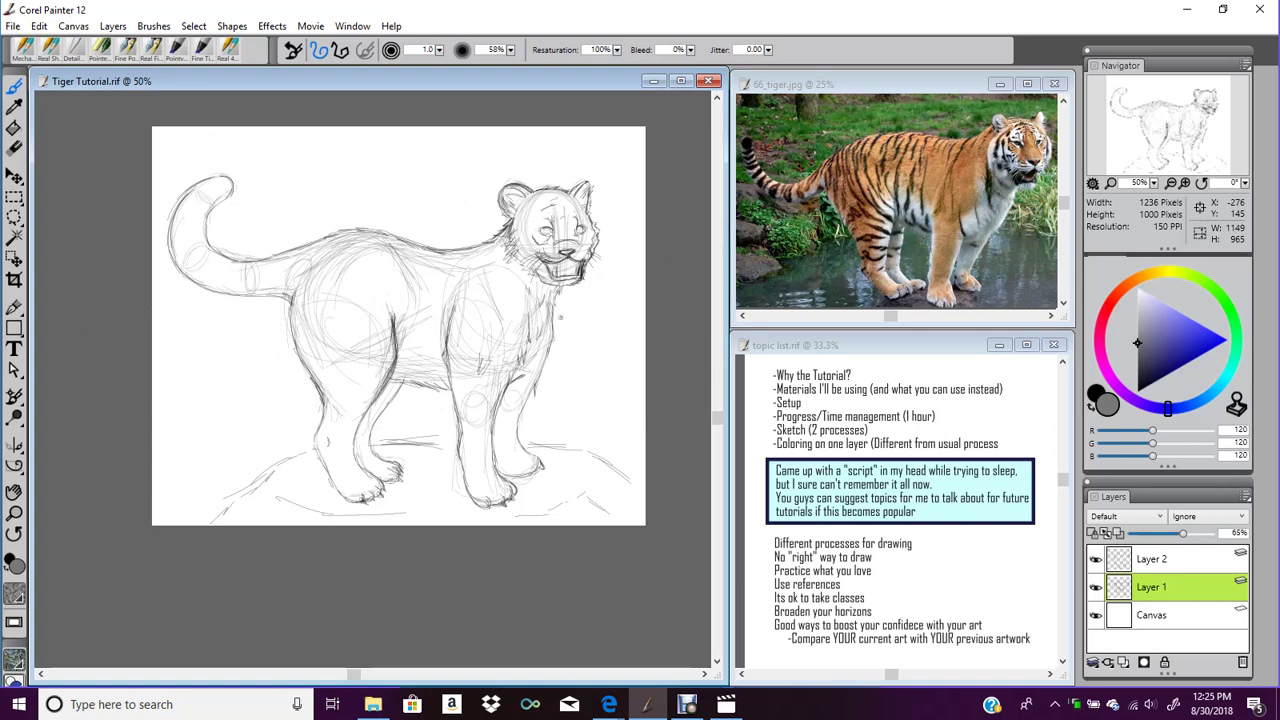
left_click(1185, 184)
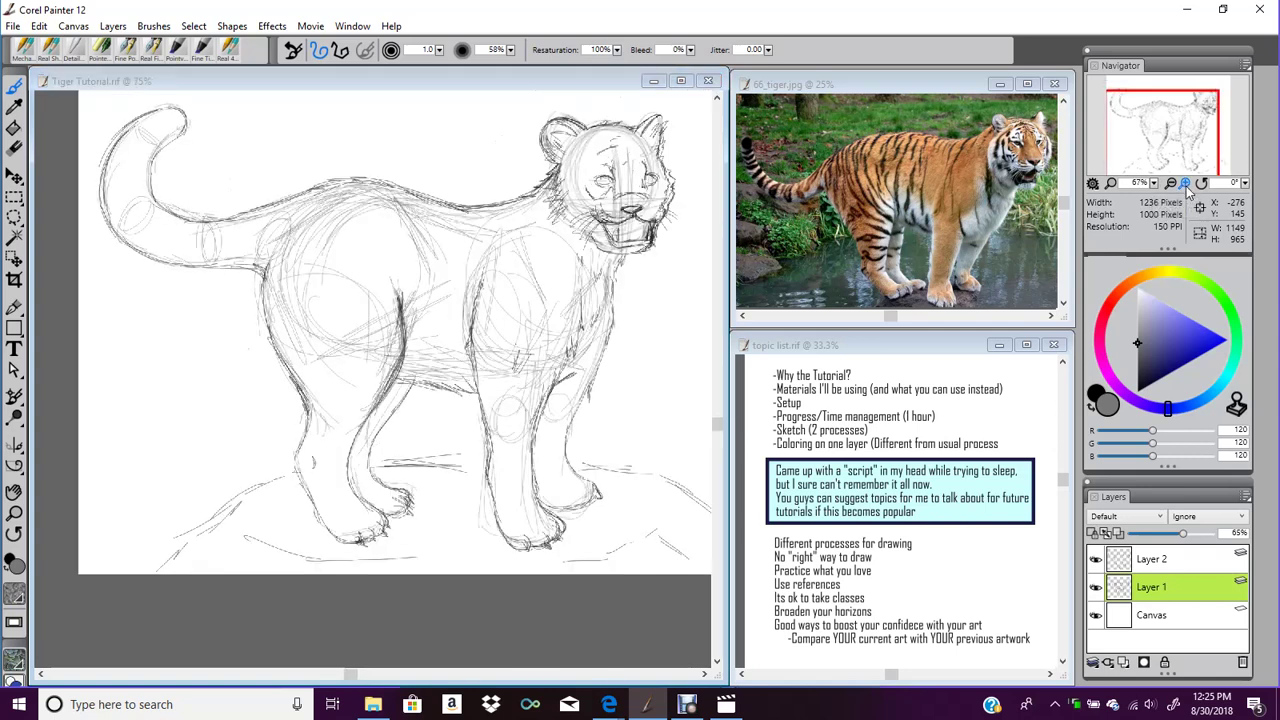
left_click(1185, 184)
left_click(1185, 184)
left_click_drag(1185, 143, 1185, 133)
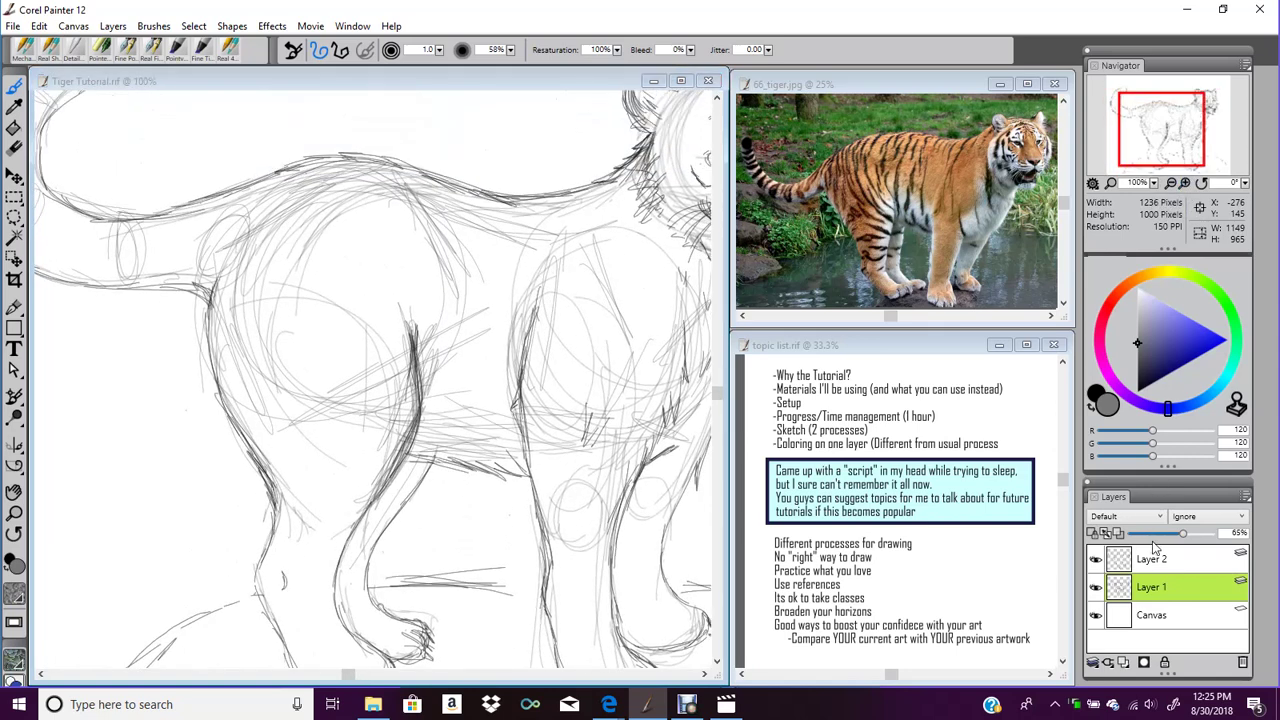
left_click_drag(1183, 533, 1158, 533)
Set Layer 2's composite method to Default and its opacity to 91%
left_click(1181, 566)
left_click(1184, 534)
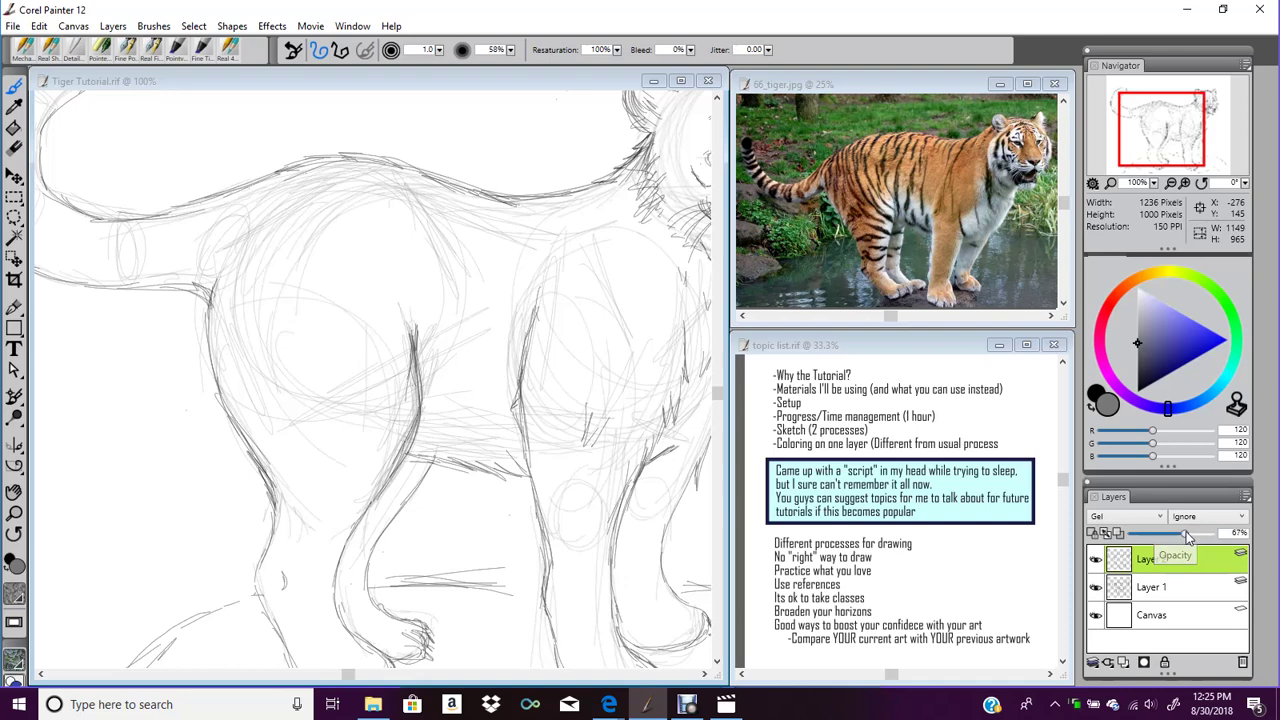
left_click(1158, 516)
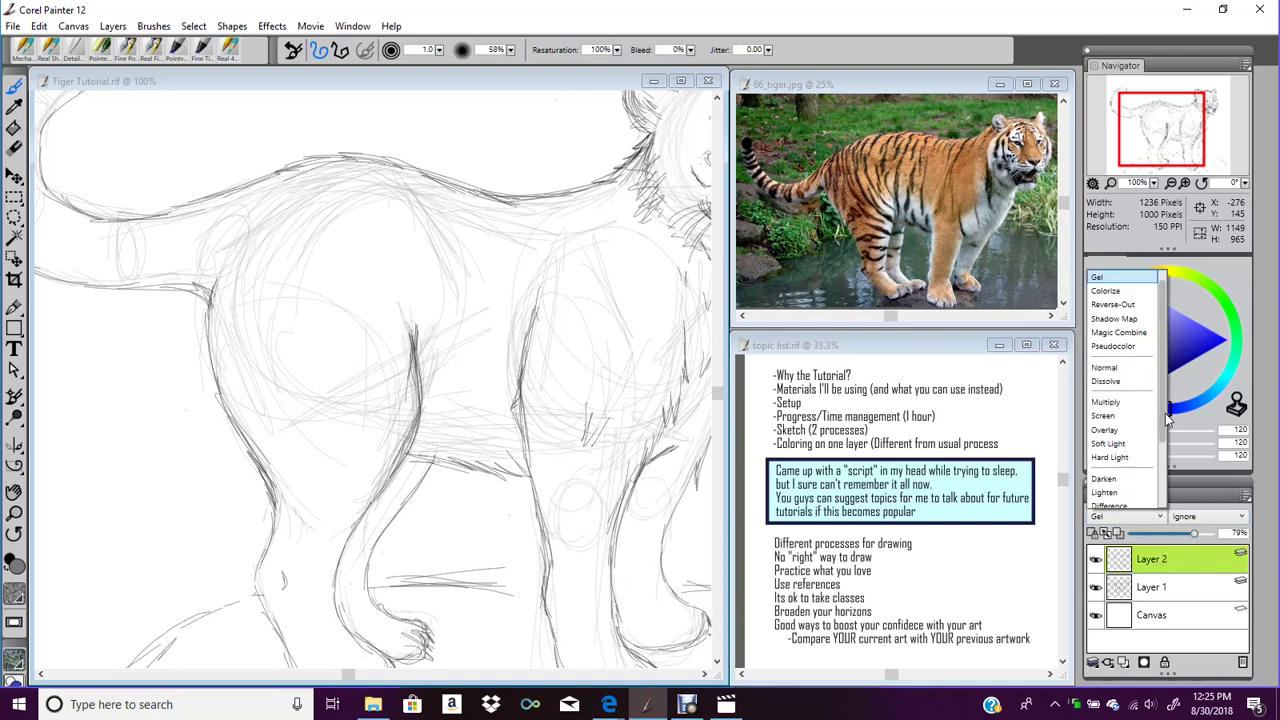
left_click(1110, 280)
left_click_drag(1177, 140, 1199, 122)
left_click_drag(1193, 533, 1203, 533)
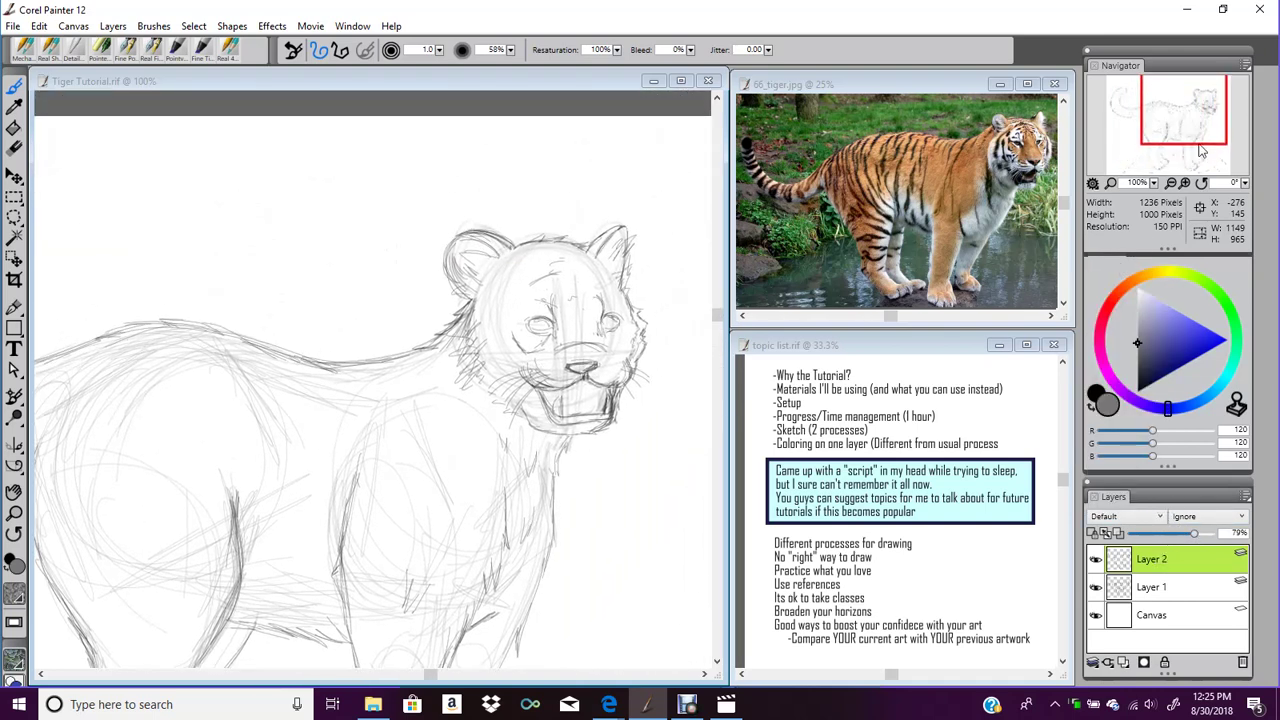
left_click_drag(1211, 113, 1219, 119)
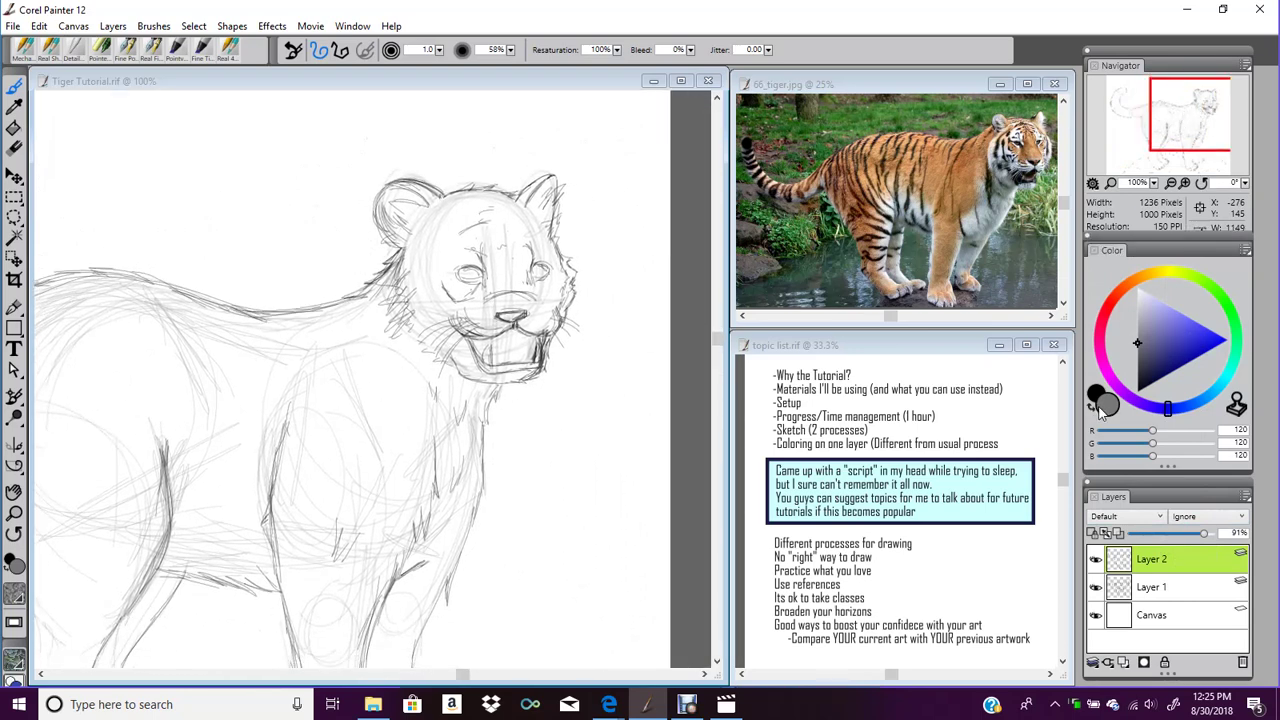
Add a new layer above Layer 2, and ready the 15.3-size brush with black as the main color
left_click_drag(1162, 355, 1160, 341)
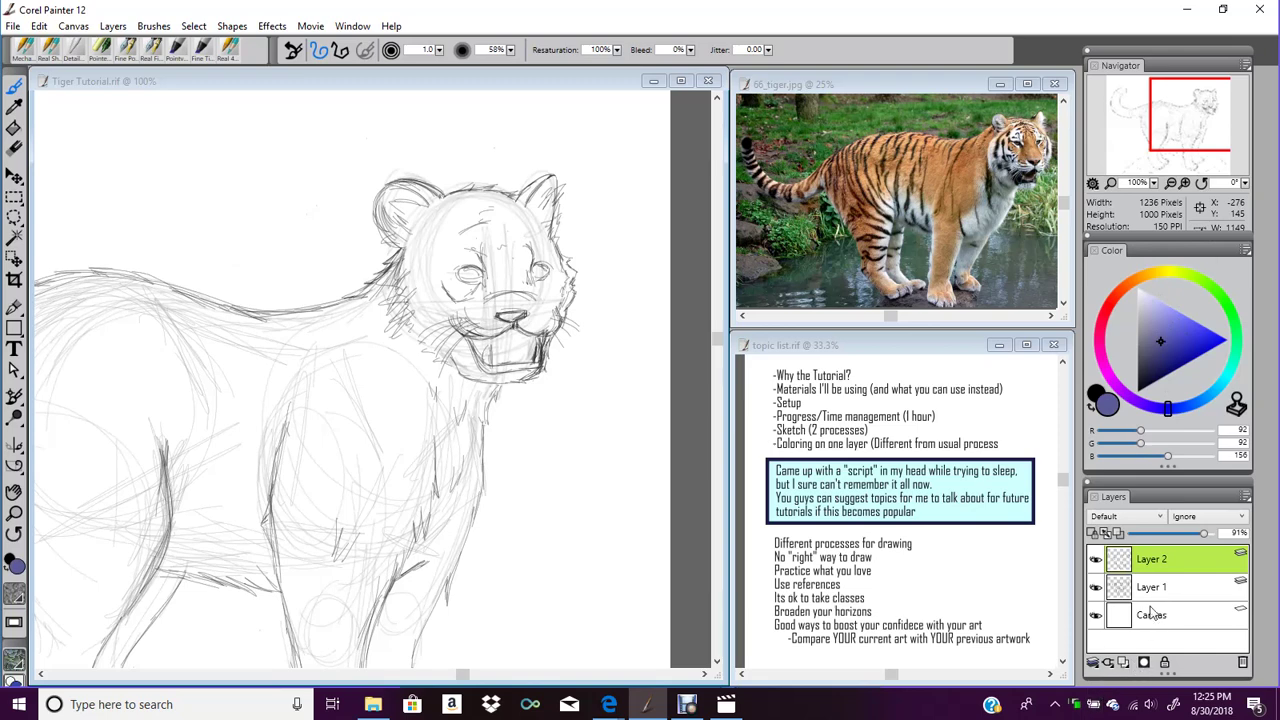
left_click(1123, 662)
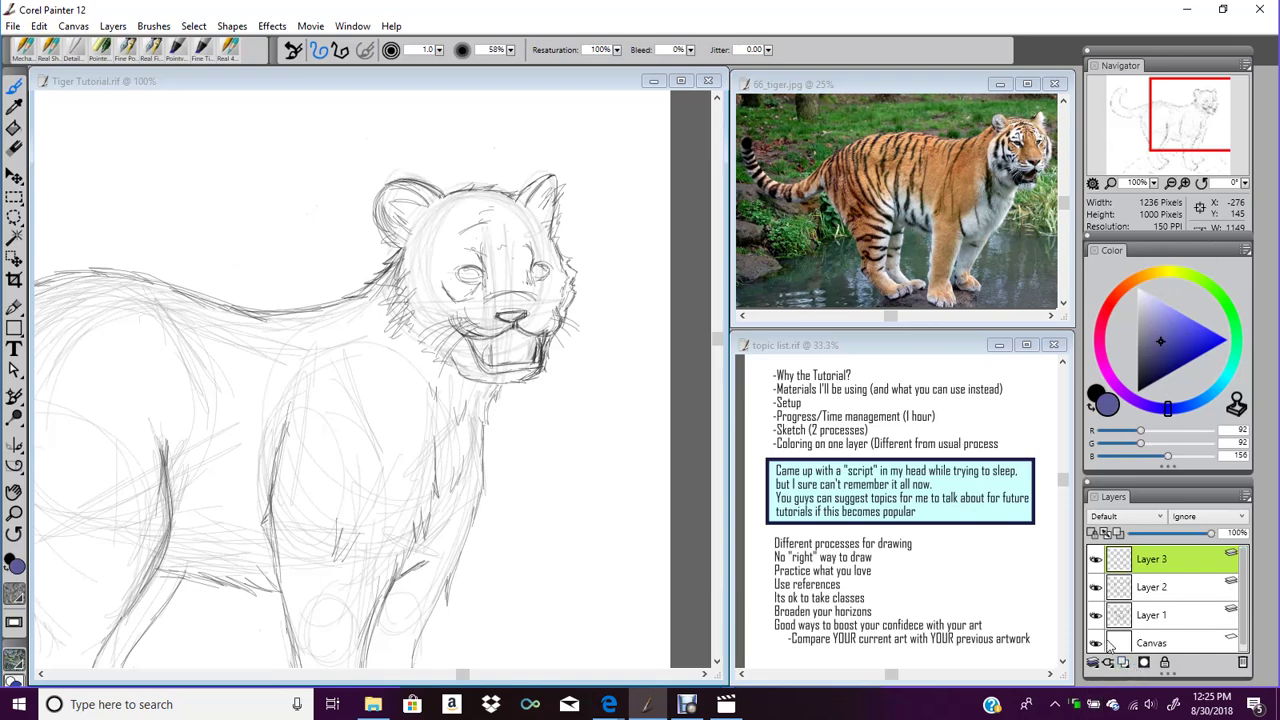
left_click(51, 52)
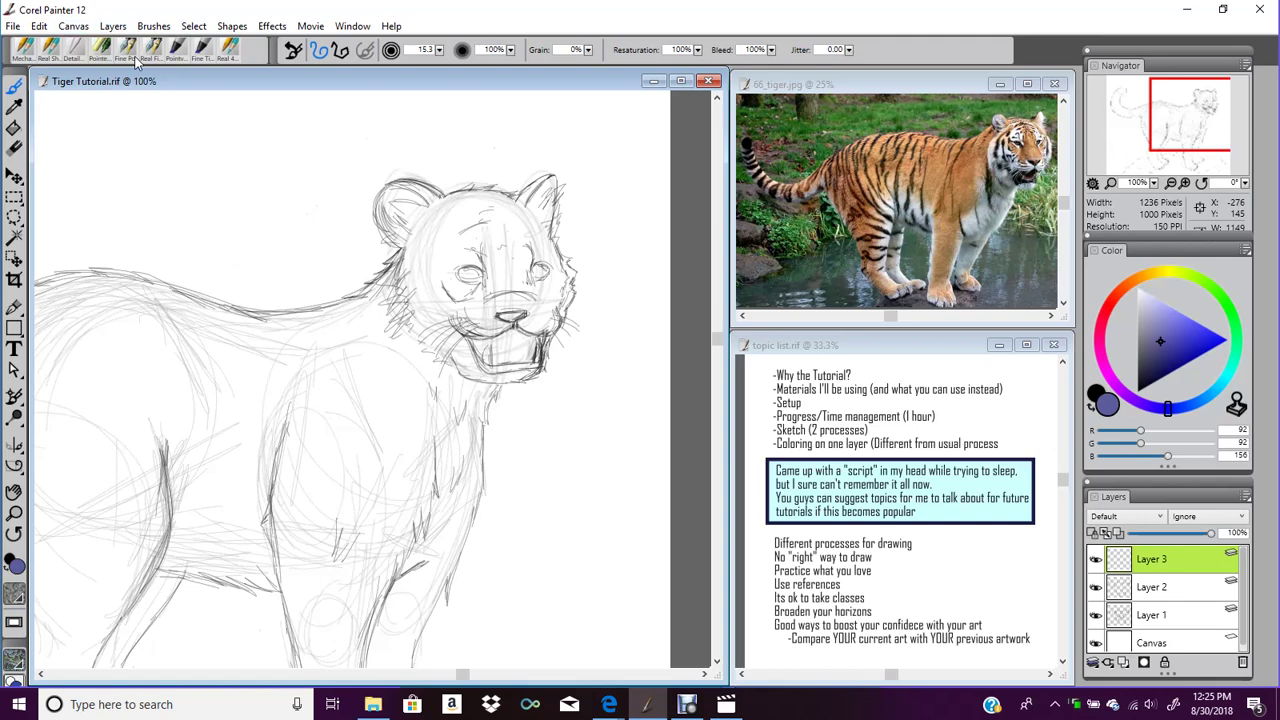
left_click(13, 26)
left_click(58, 202)
left_click(1094, 406)
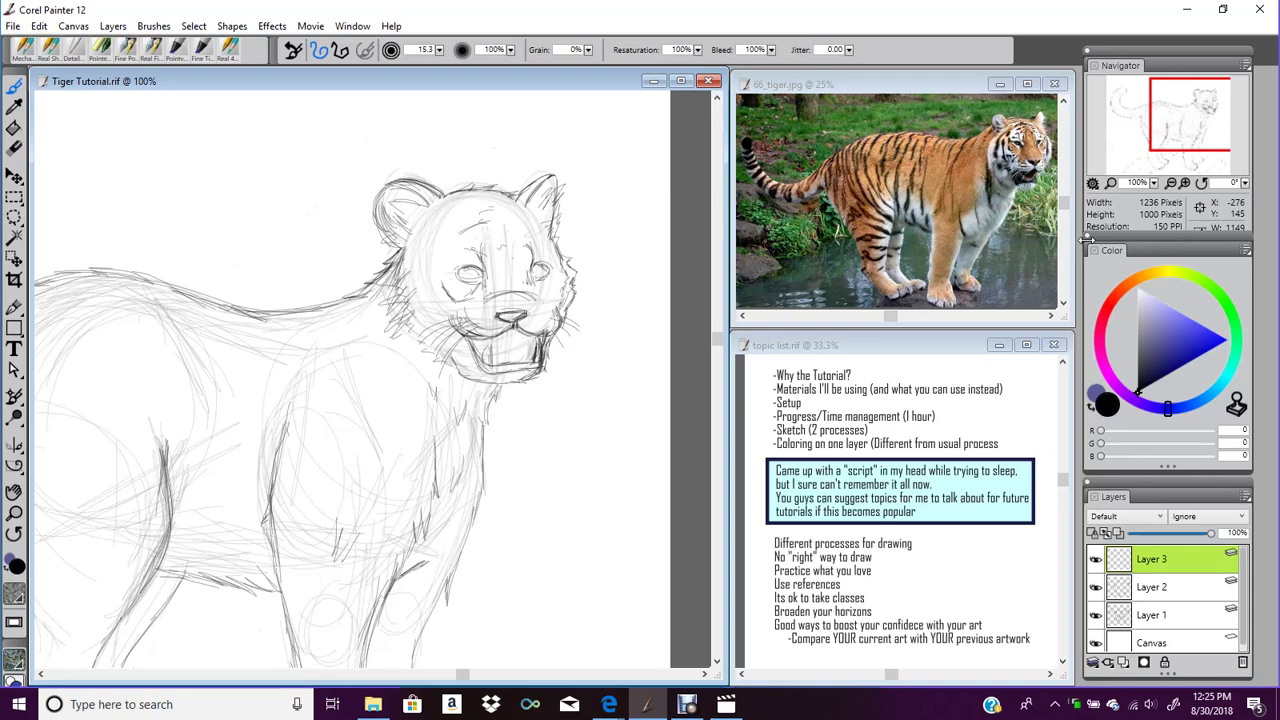
Sample an orange fur color from the tiger's shoulder in the reference photo 66_tiger.jpg
mouse_move(1190, 133)
left_mouse_down()
mouse_move(1210, 118)
mouse_move(1192, 128)
left_mouse_up()
left_click(1185, 182)
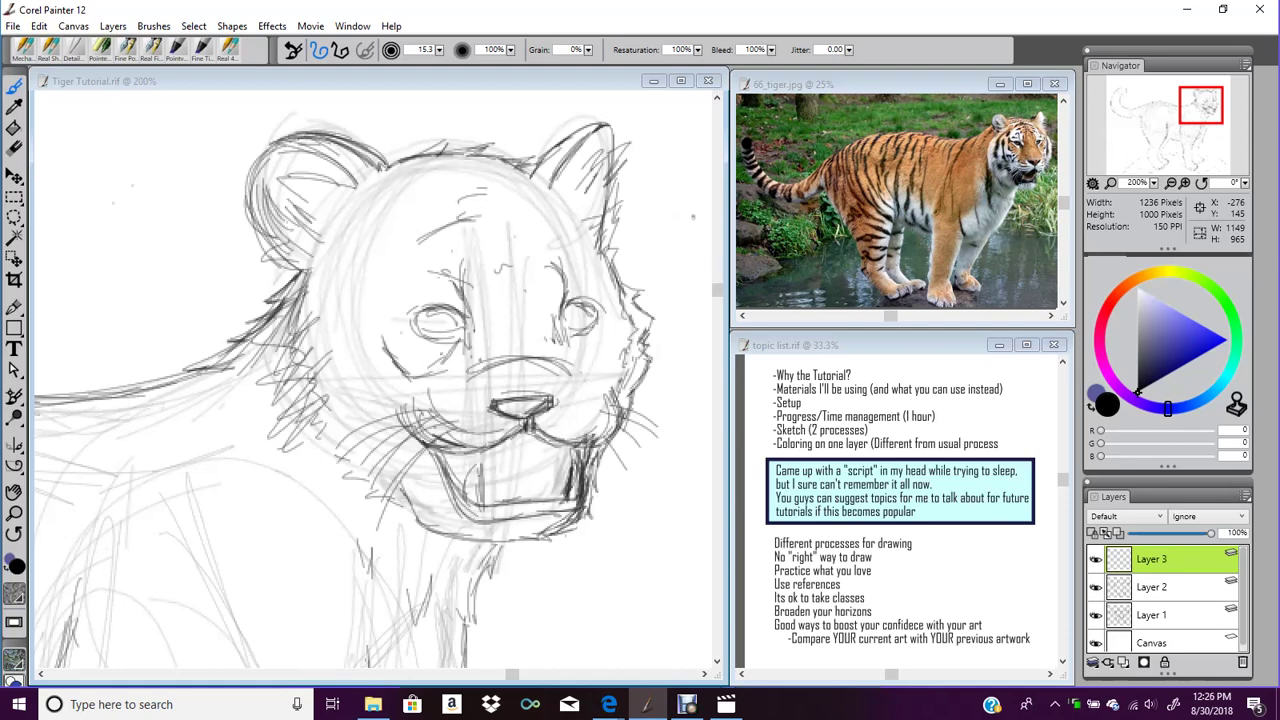
left_click(1129, 284)
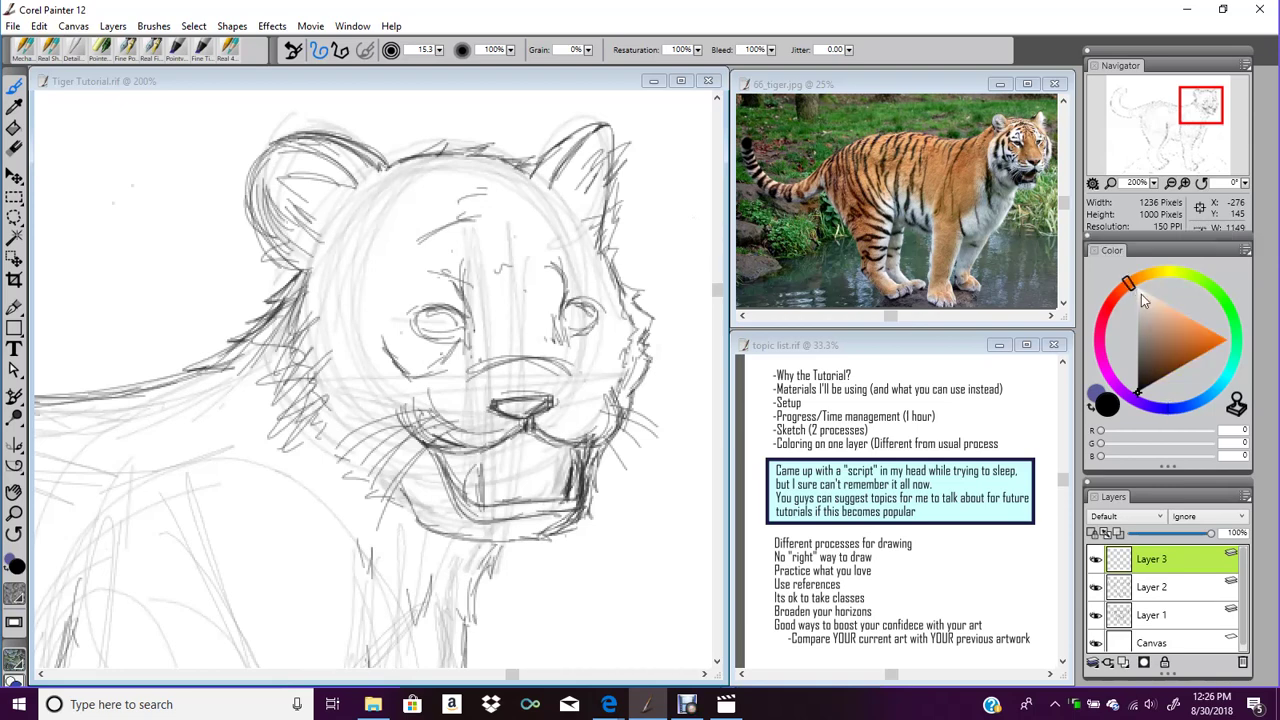
left_click(14, 108)
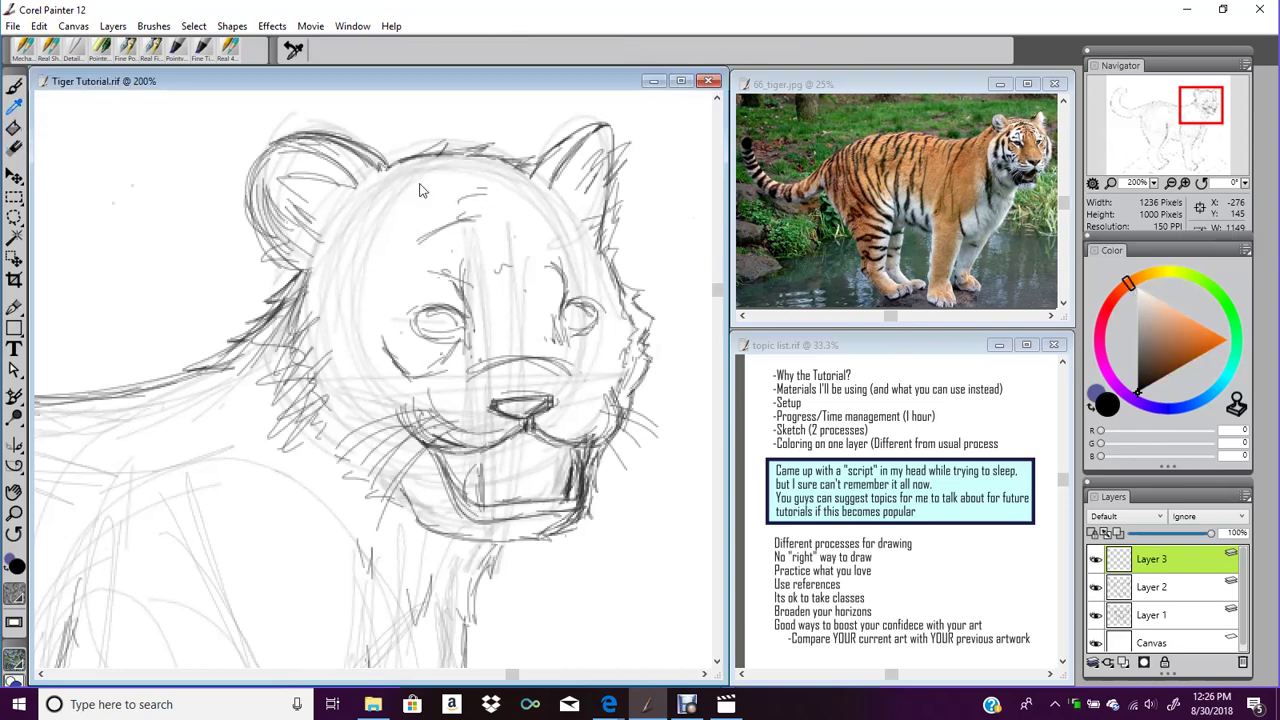
left_click(903, 82)
left_click(975, 172, "alt")
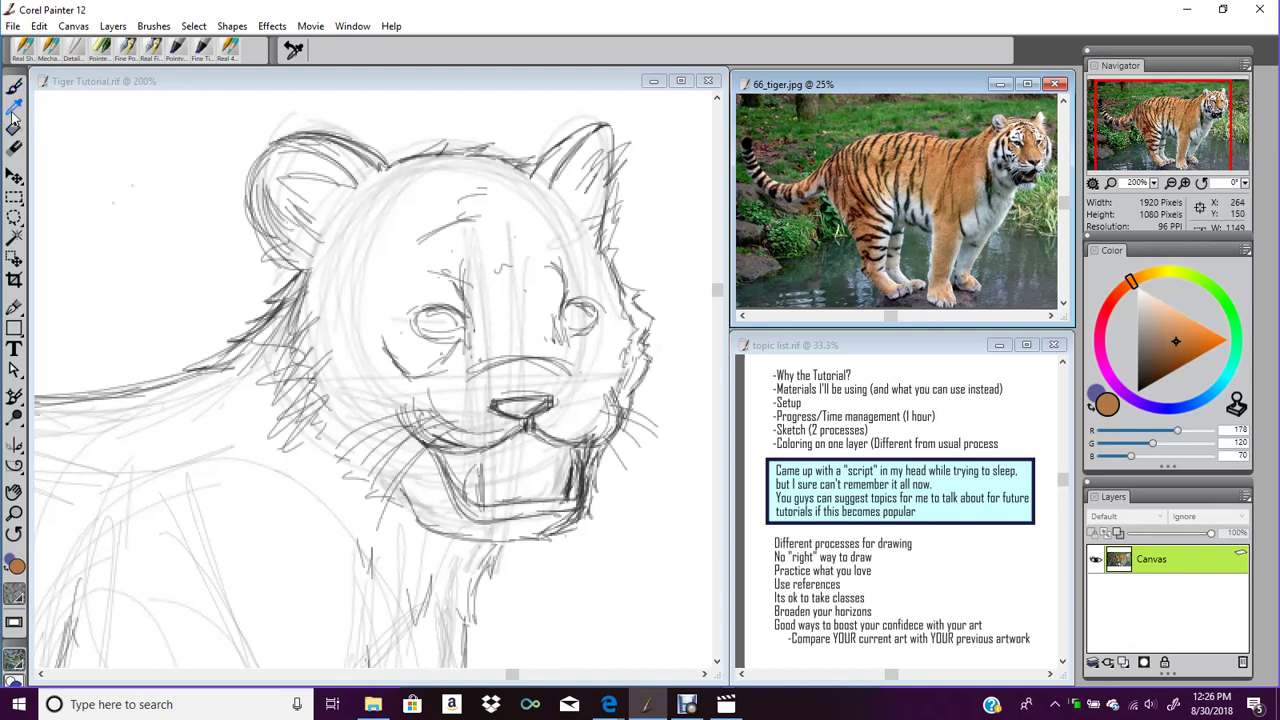
left_click(977, 170)
left_click_drag(977, 168, 975, 151)
left_click(970, 168)
Sample a light tan fur color from the tiger's face in the reference photo at 100% zoom
left_click(1185, 184)
left_click(1185, 184)
left_click_drag(1176, 137, 1226, 106)
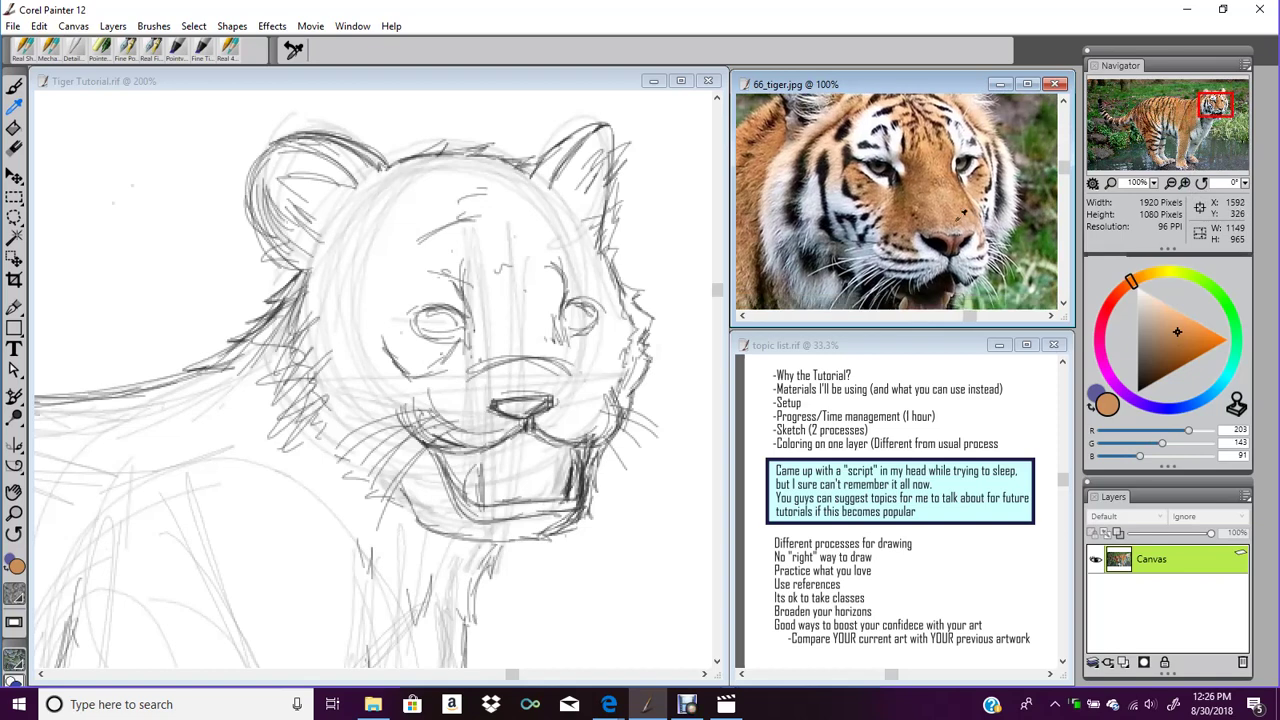
left_click_drag(948, 212, 981, 223)
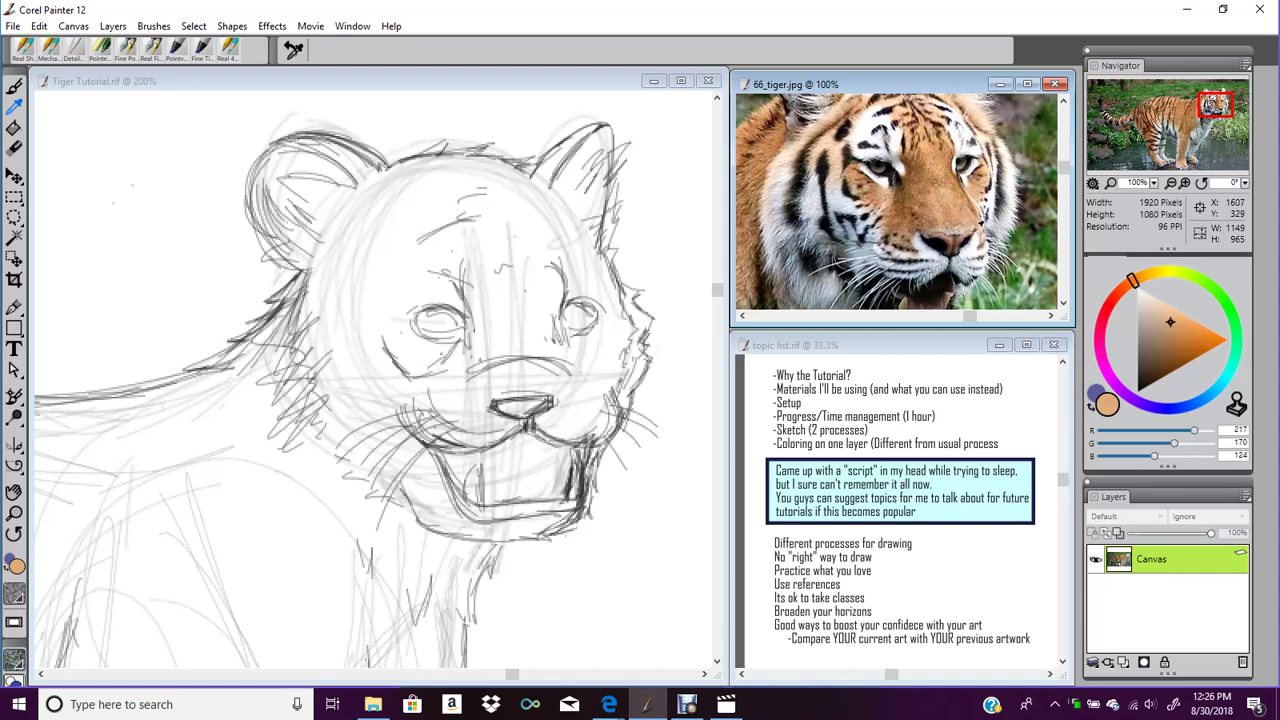
Sample a darker orange-brown from the forehead as the additional color, and return to the drawing with the brush and light tan active
left_click(1094, 408)
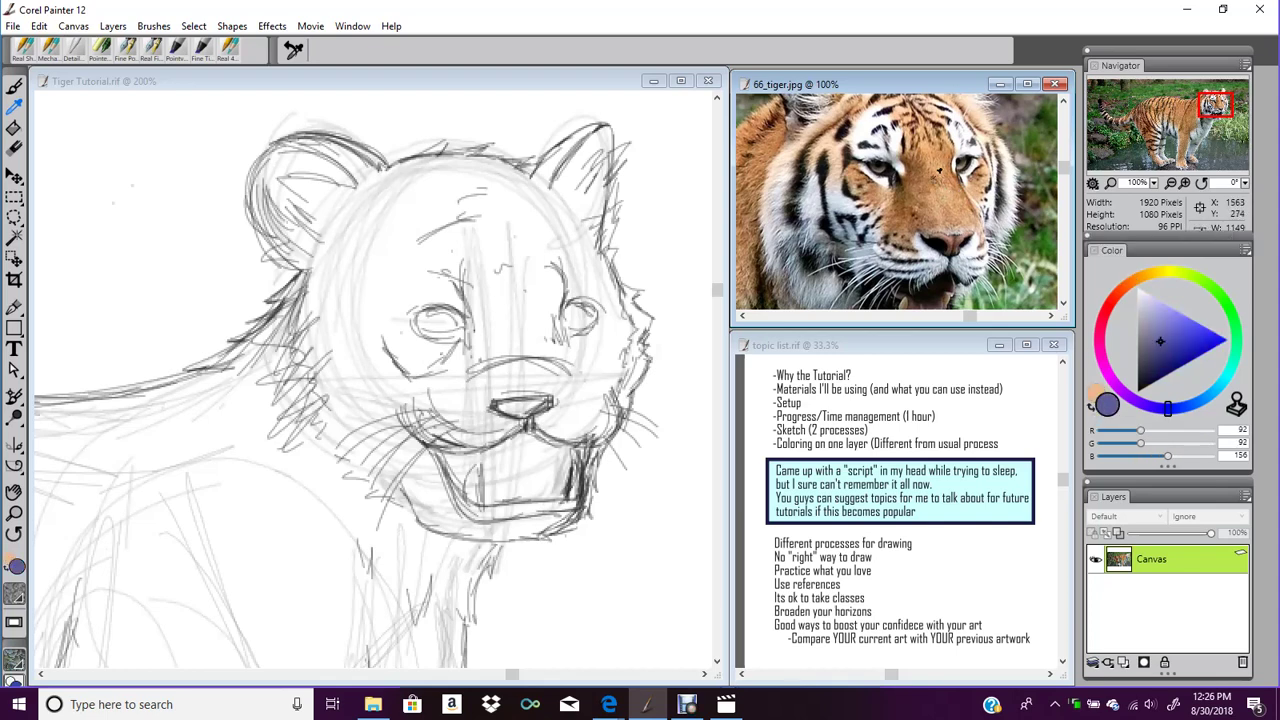
left_click(938, 163)
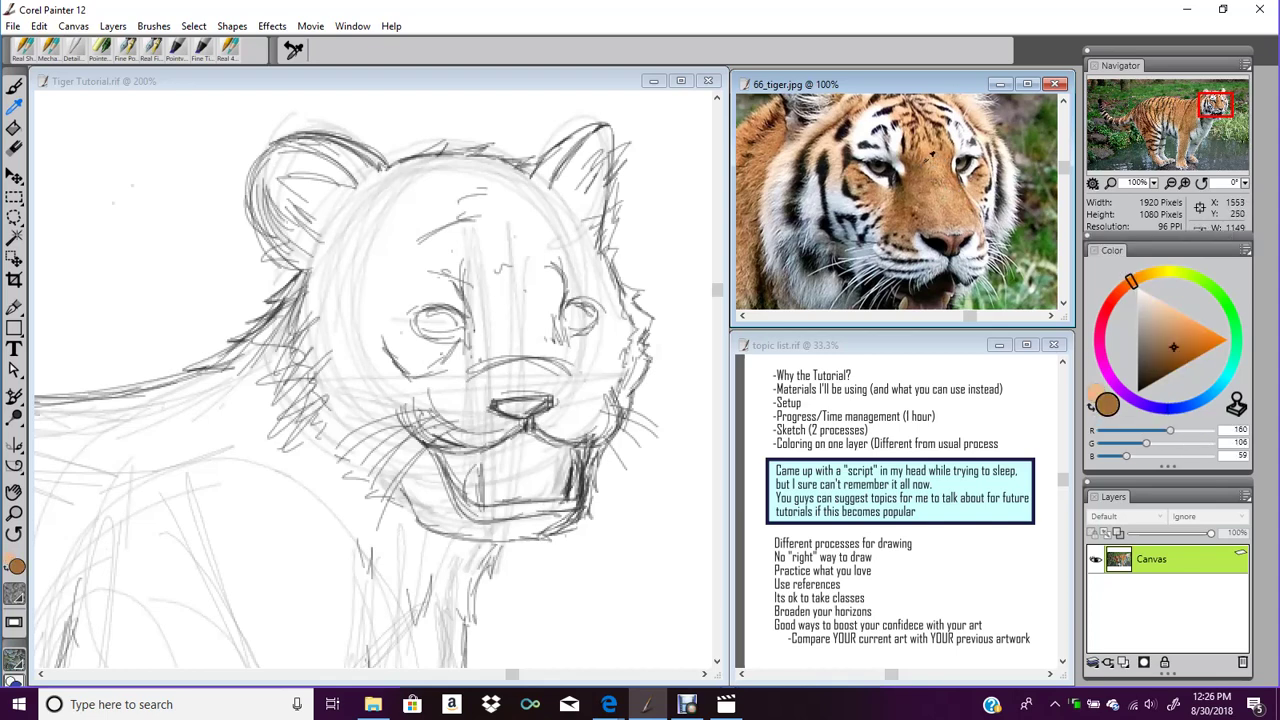
left_click(1093, 396)
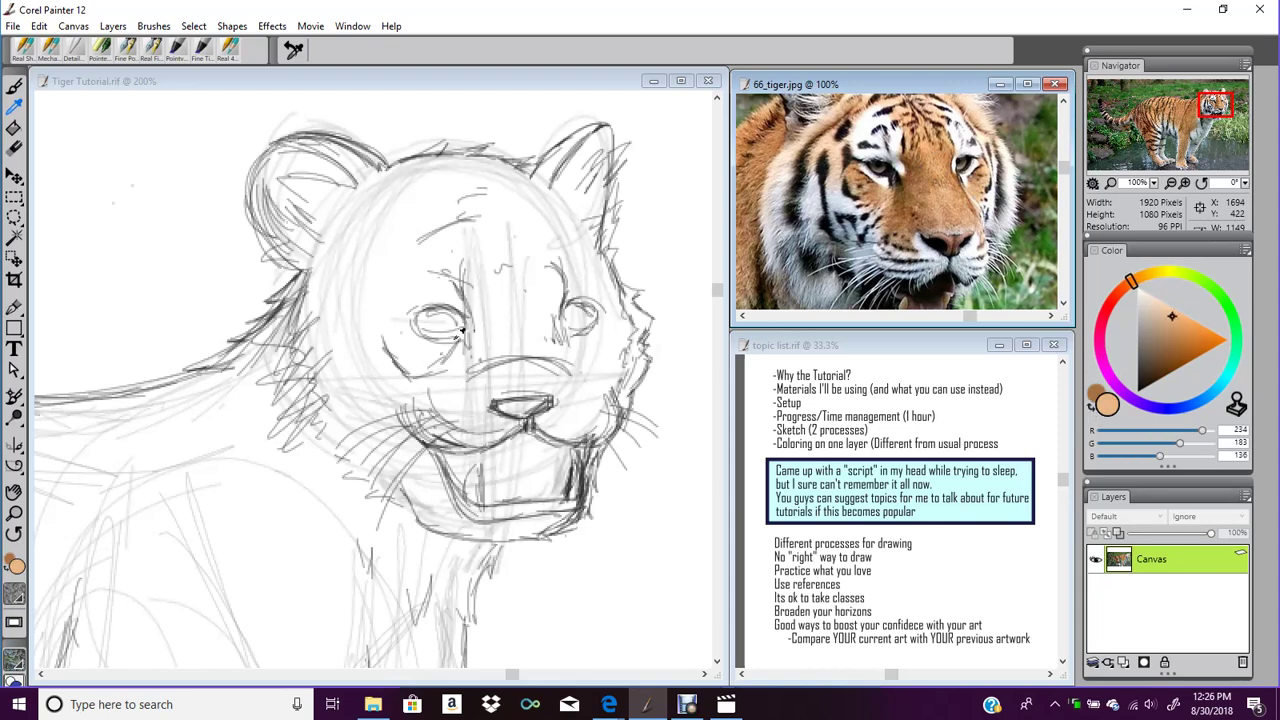
left_click(14, 88)
left_click(357, 79)
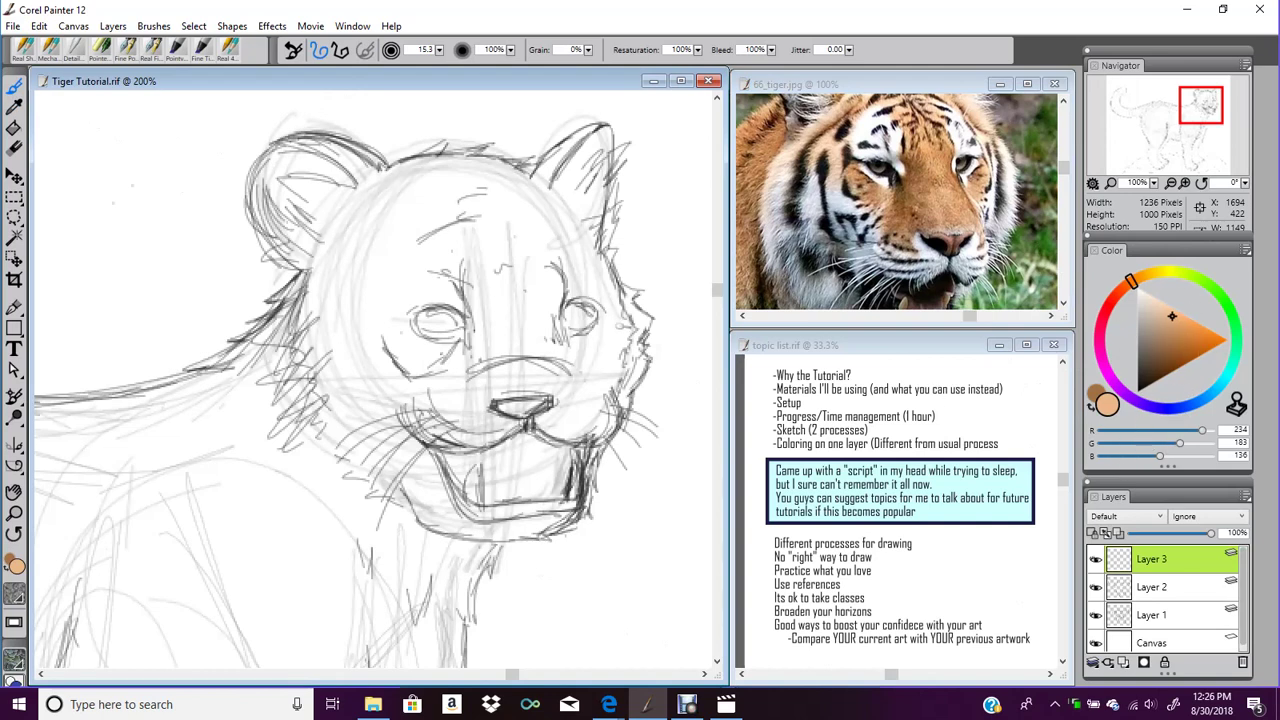
left_click(272, 26)
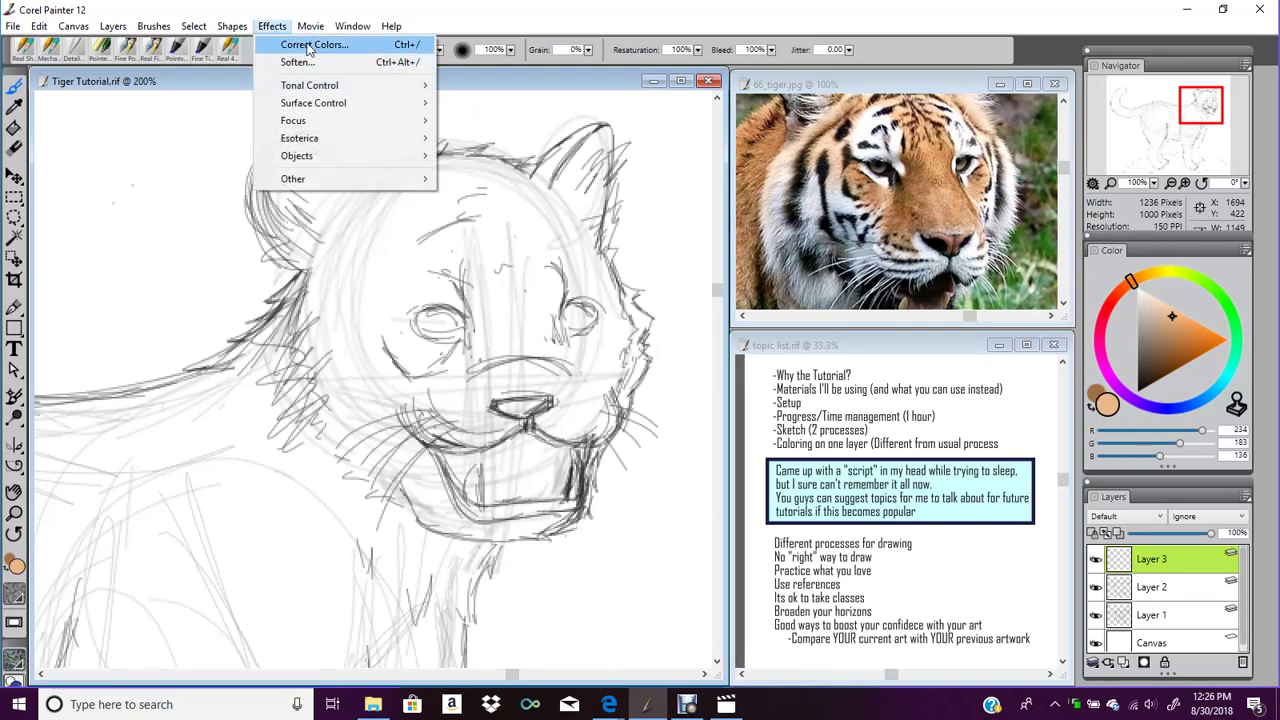
mouse_move(340, 88)
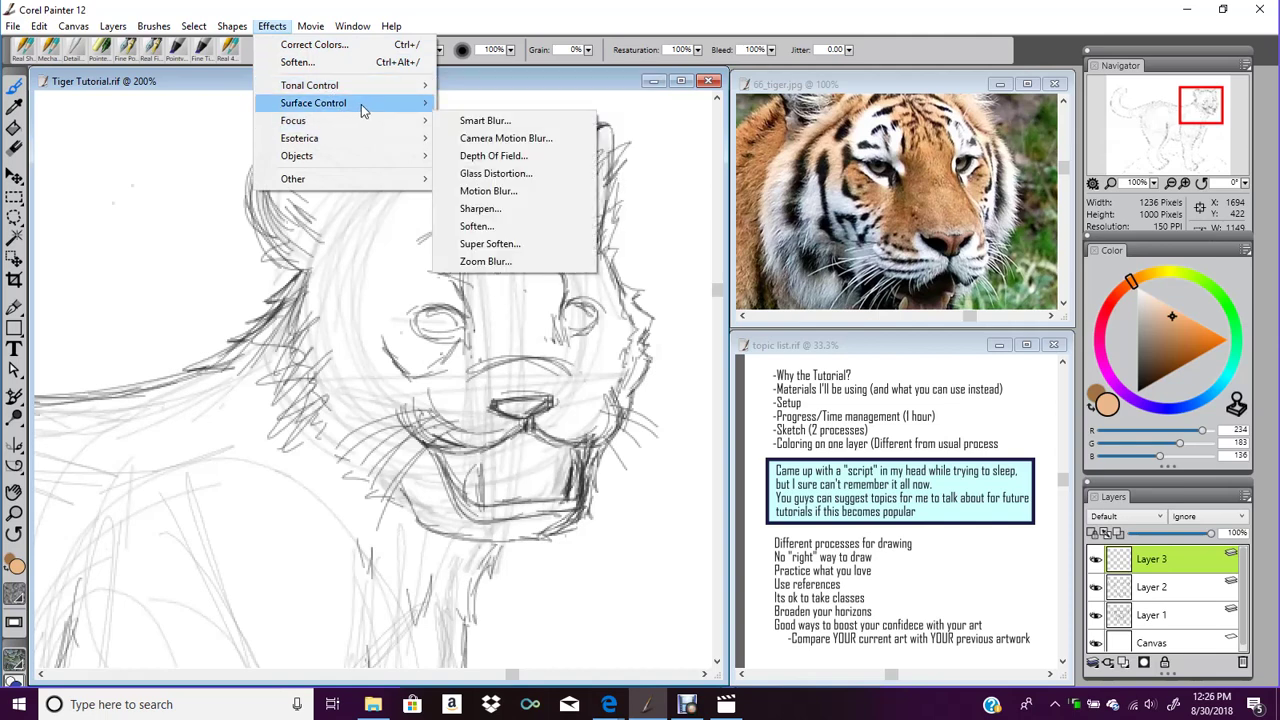
mouse_move(420, 104)
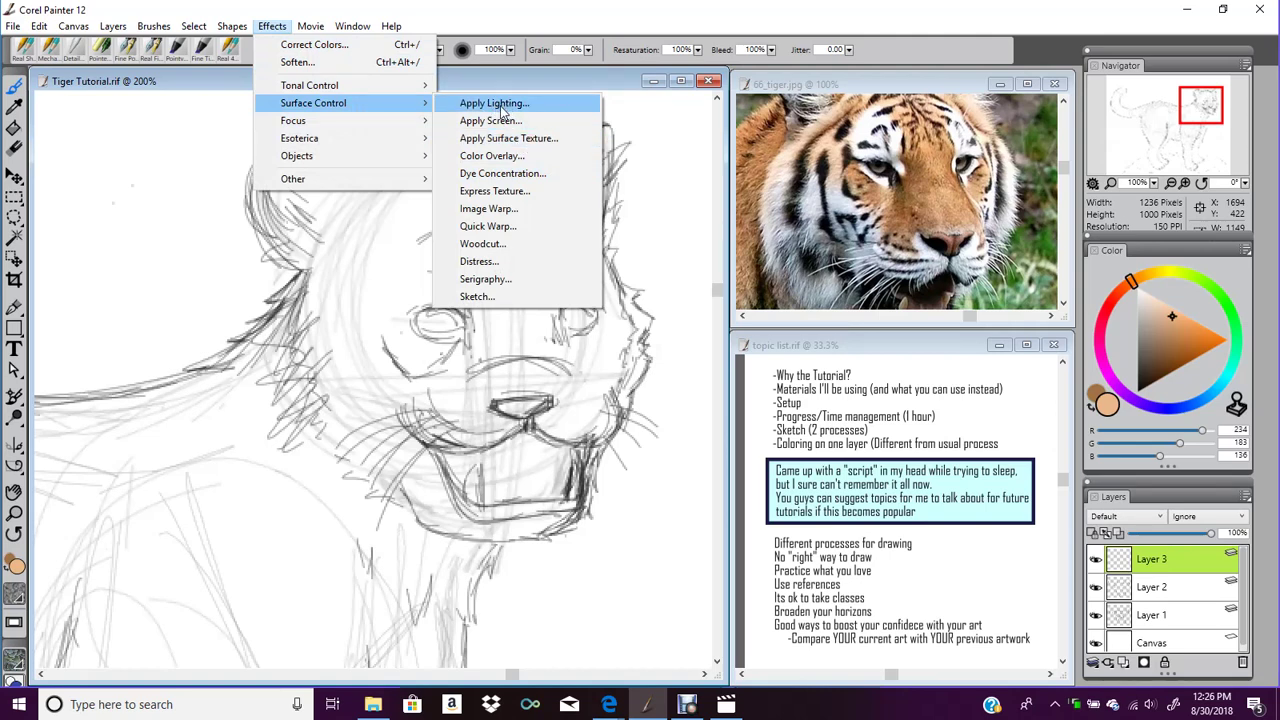
Outline the inner, lower and outer edges of the left eye patch in light tan on Layer 3 with the 15.3-size brush
left_click(621, 72)
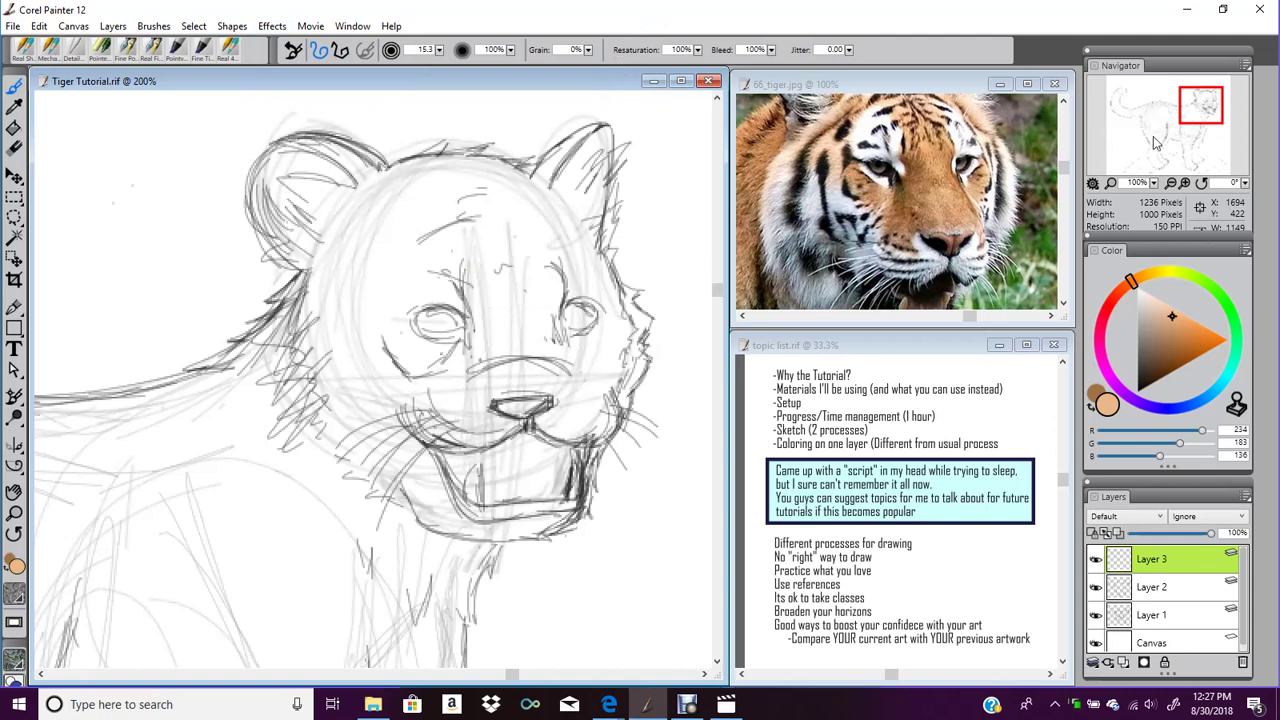
mouse_move(1208, 113)
left_mouse_down()
mouse_move(1197, 100)
mouse_move(1126, 118)
mouse_move(1132, 95)
mouse_move(1118, 112)
mouse_move(1210, 113)
left_mouse_up()
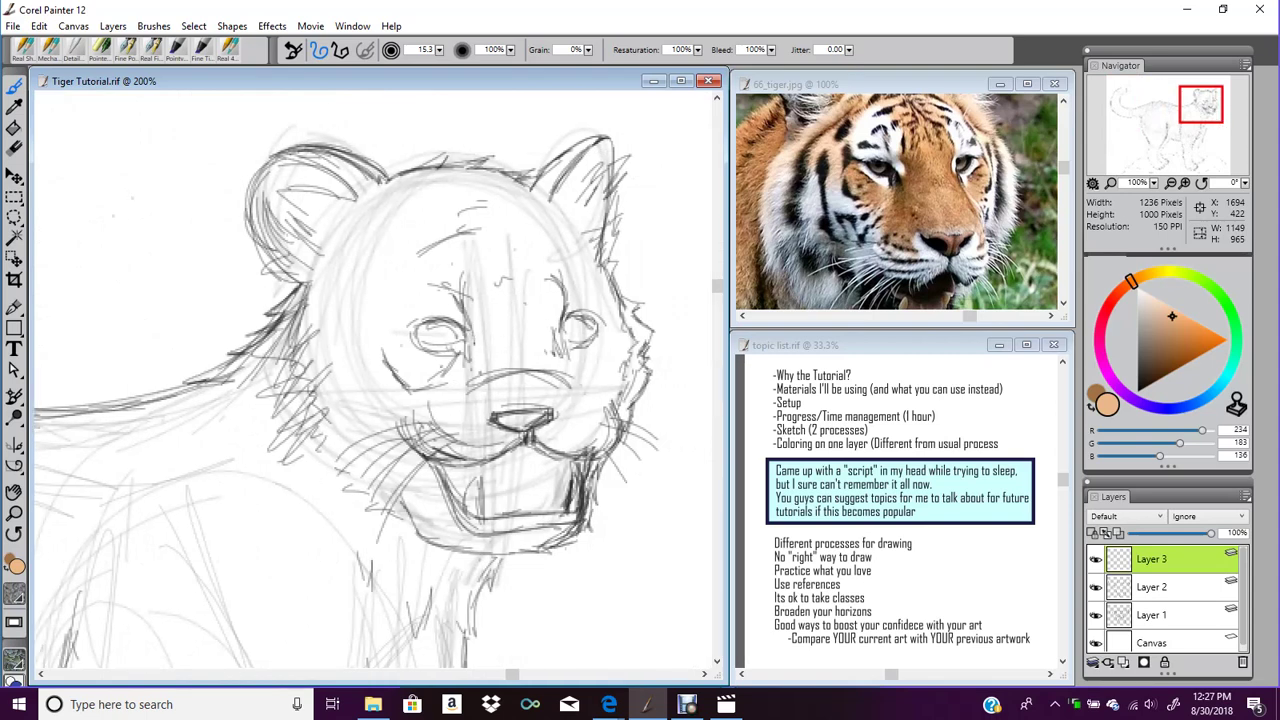
left_click_drag(464, 276, 483, 345)
mouse_move(467, 363)
left_mouse_down()
mouse_move(455, 373)
mouse_move(432, 360)
left_mouse_up()
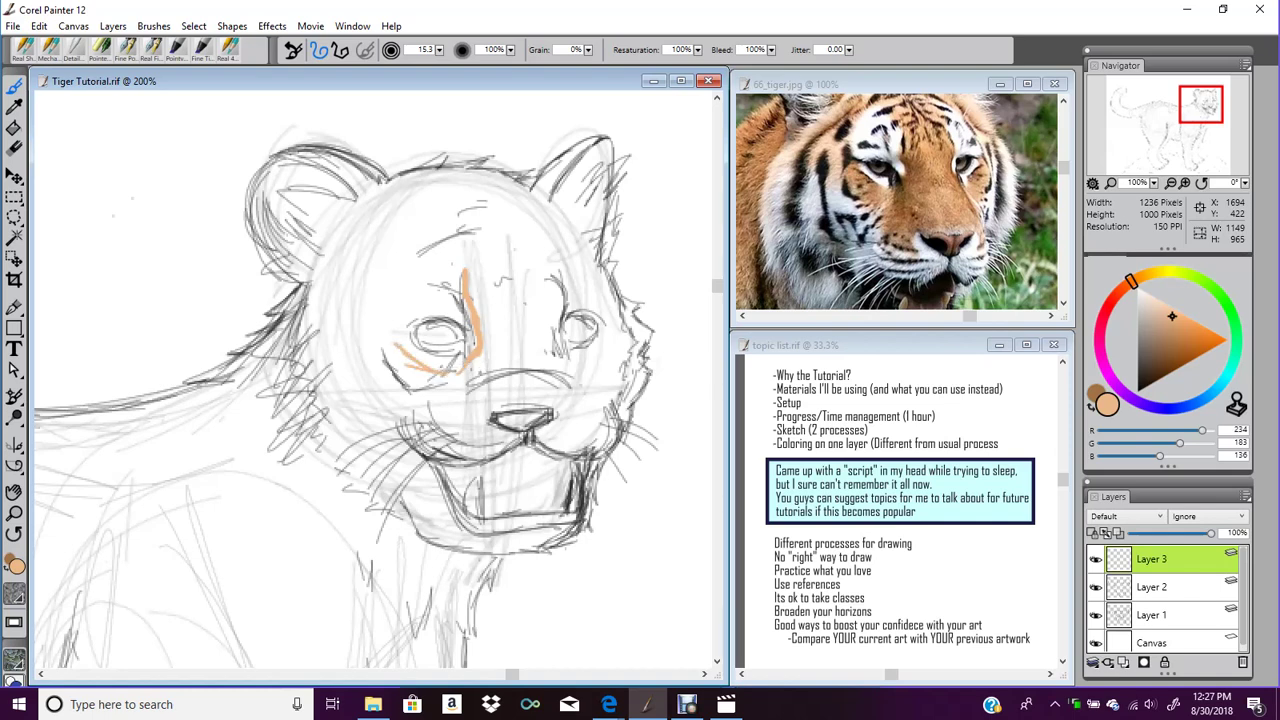
left_click_drag(391, 324, 369, 308)
Paint the inner edge and base of the left ear light tan, joining it to the head, using the reference photo as a guide
left_click(955, 86)
left_click_drag(1218, 127, 1221, 109)
left_click(1171, 183)
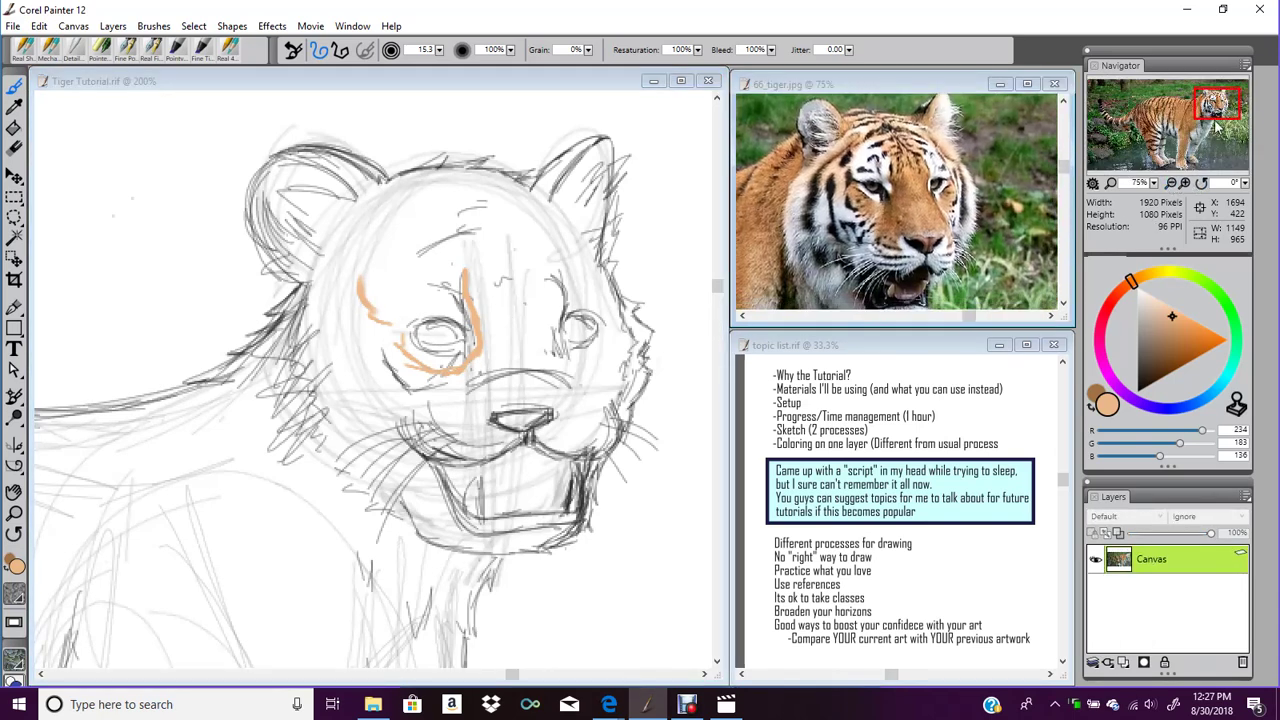
left_click(389, 96)
left_click_drag(328, 153, 385, 176)
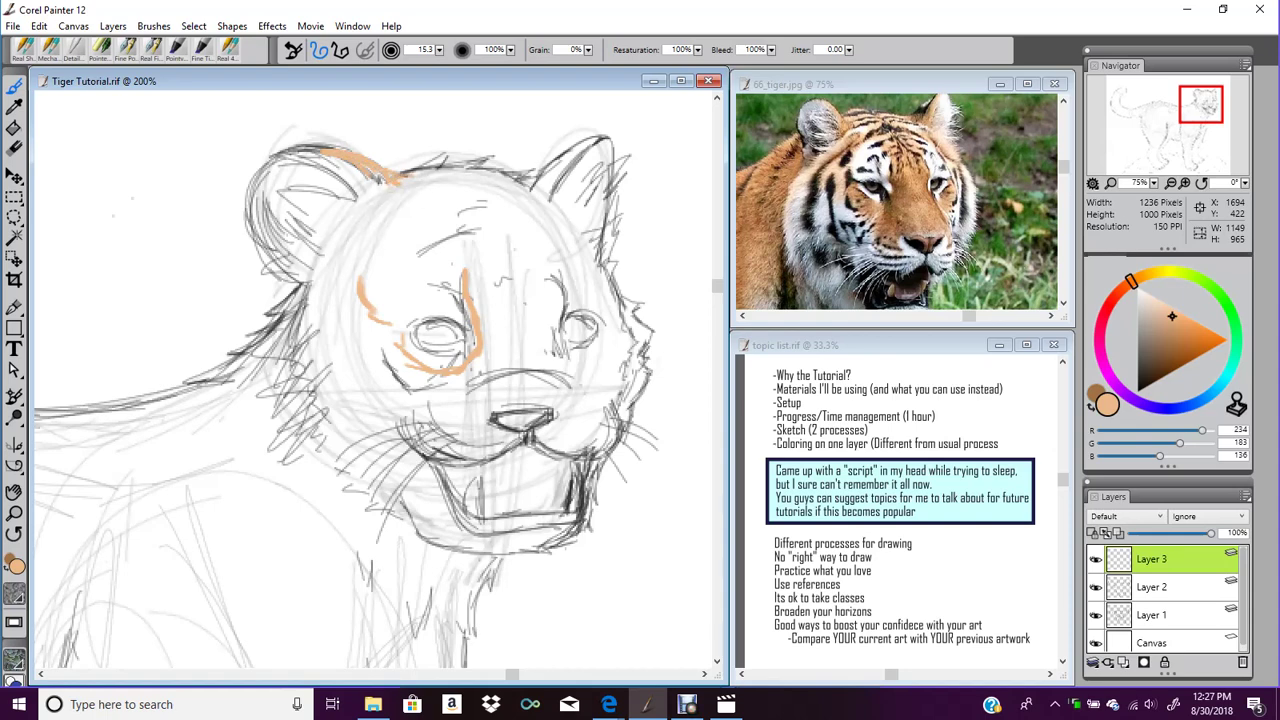
mouse_move(361, 166)
left_mouse_down()
mouse_move(368, 204)
mouse_move(340, 252)
left_mouse_up()
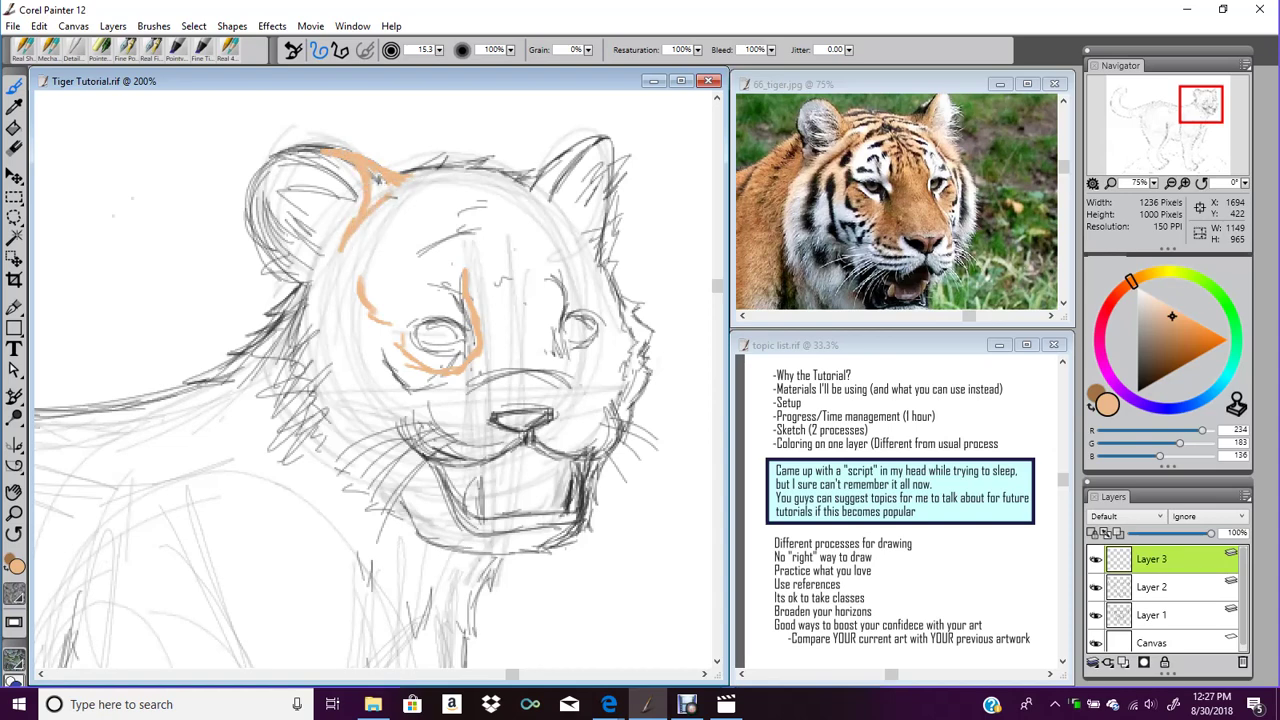
left_click_drag(402, 180, 432, 168)
left_click_drag(362, 218, 390, 183)
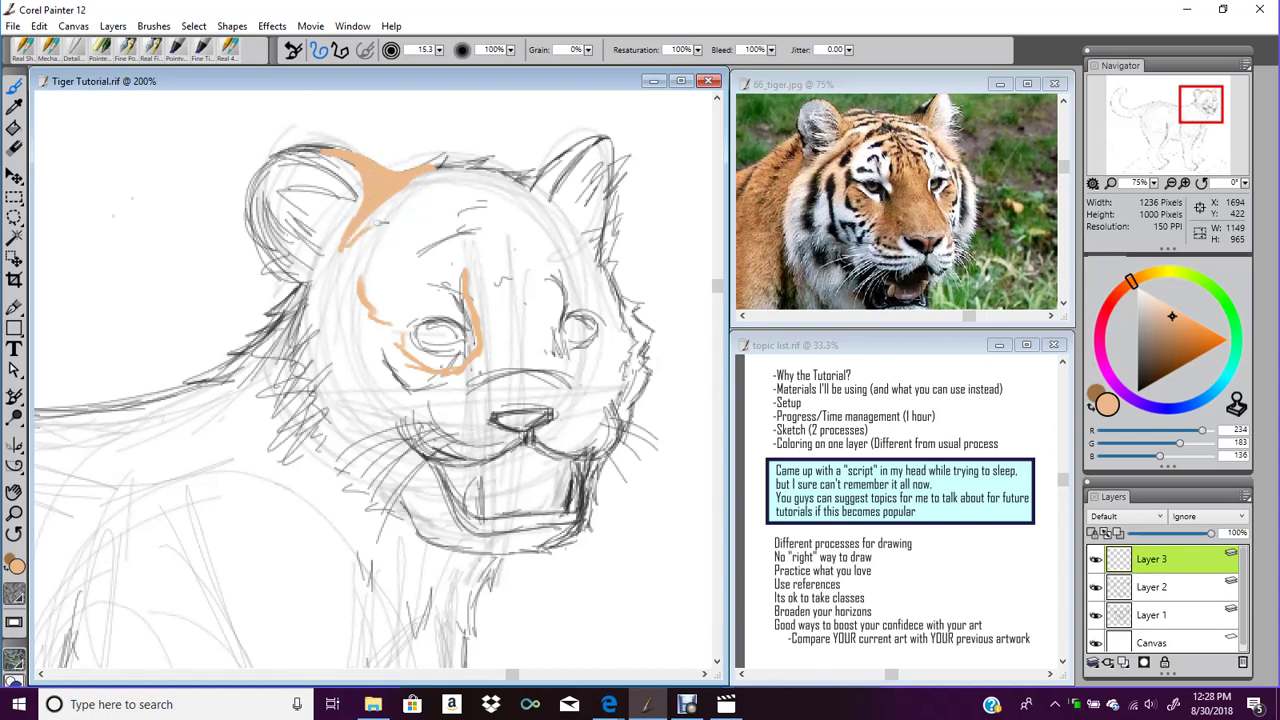
Fill a jagged light tan fur band from the left temple around the outer side of the left eye
mouse_move(393, 226)
left_mouse_down()
mouse_move(370, 242)
mouse_move(365, 222)
mouse_move(407, 216)
mouse_move(368, 262)
mouse_move(352, 250)
mouse_move(322, 300)
mouse_move(402, 340)
mouse_move(388, 328)
left_mouse_up()
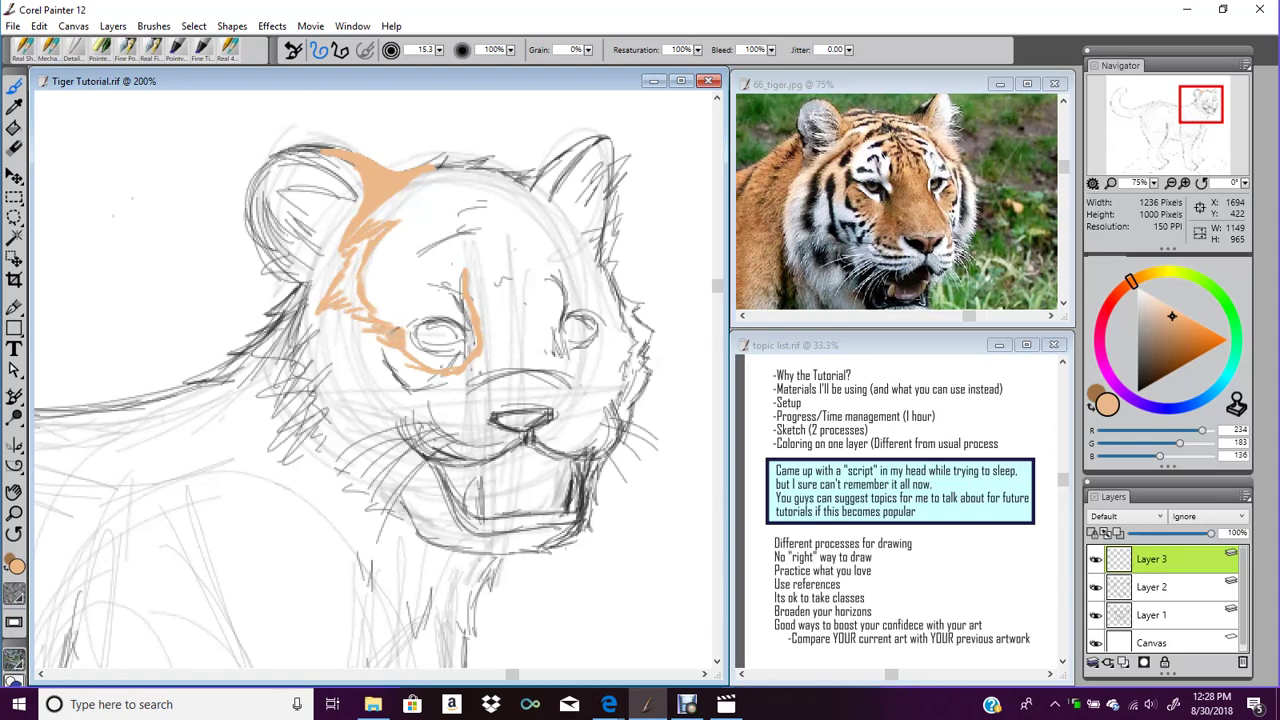
mouse_move(362, 310)
left_mouse_down()
mouse_move(374, 314)
mouse_move(380, 230)
left_mouse_up()
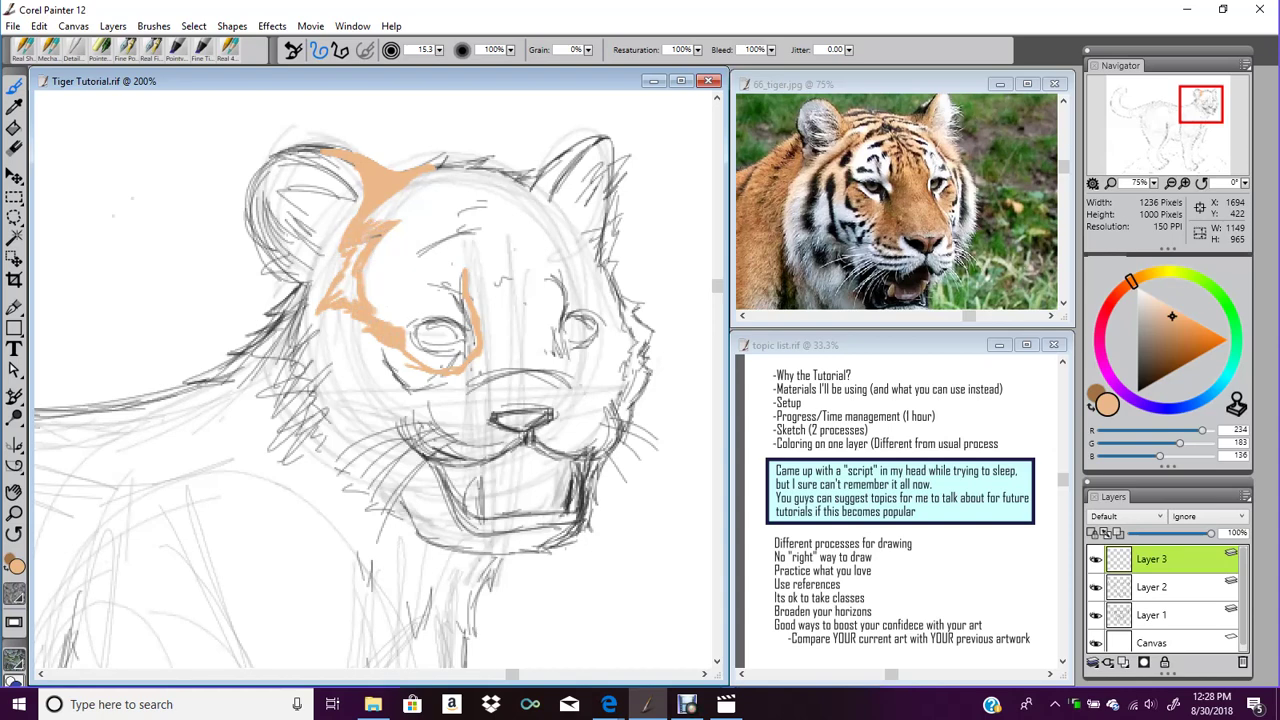
left_click_drag(356, 292, 342, 266)
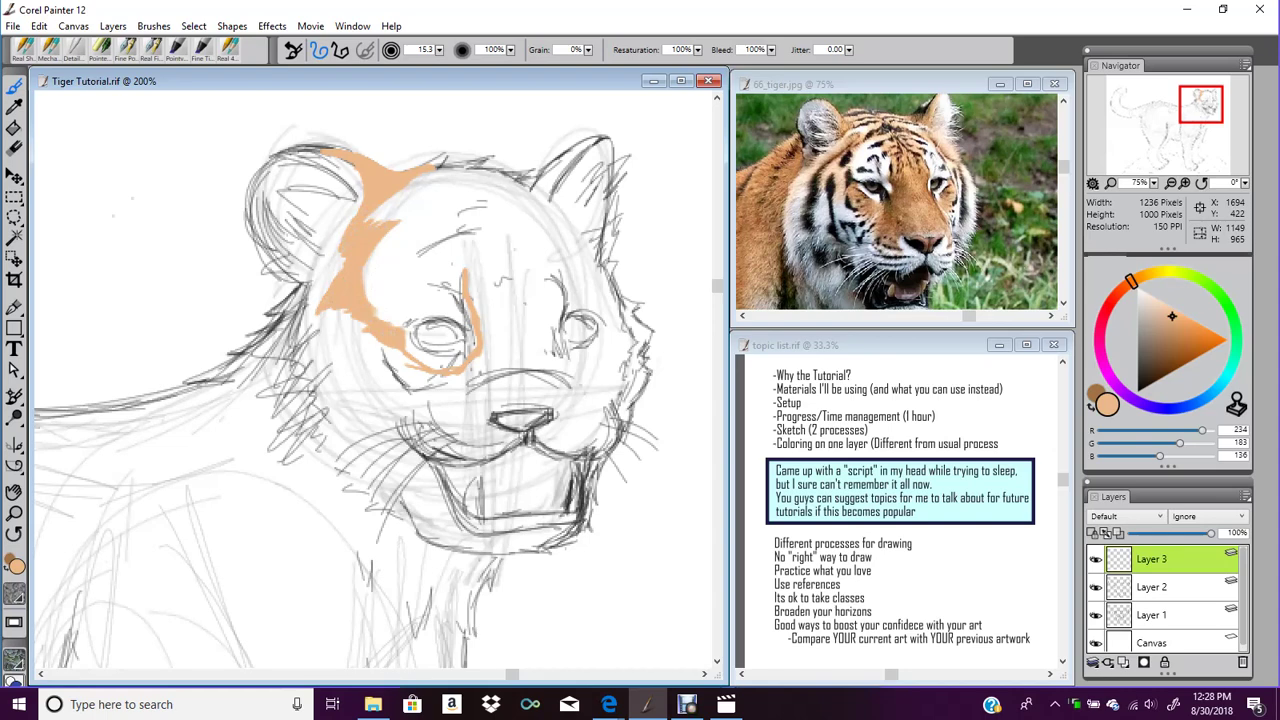
Paint light tan along the top of the head and the right ear's edge, and outline the forehead above the left eye patch
mouse_move(600, 142)
left_mouse_down()
mouse_move(551, 212)
mouse_move(568, 185)
left_mouse_up()
left_click_drag(610, 138, 566, 150)
mouse_move(436, 170)
left_mouse_down()
mouse_move(514, 175)
mouse_move(486, 175)
left_mouse_up()
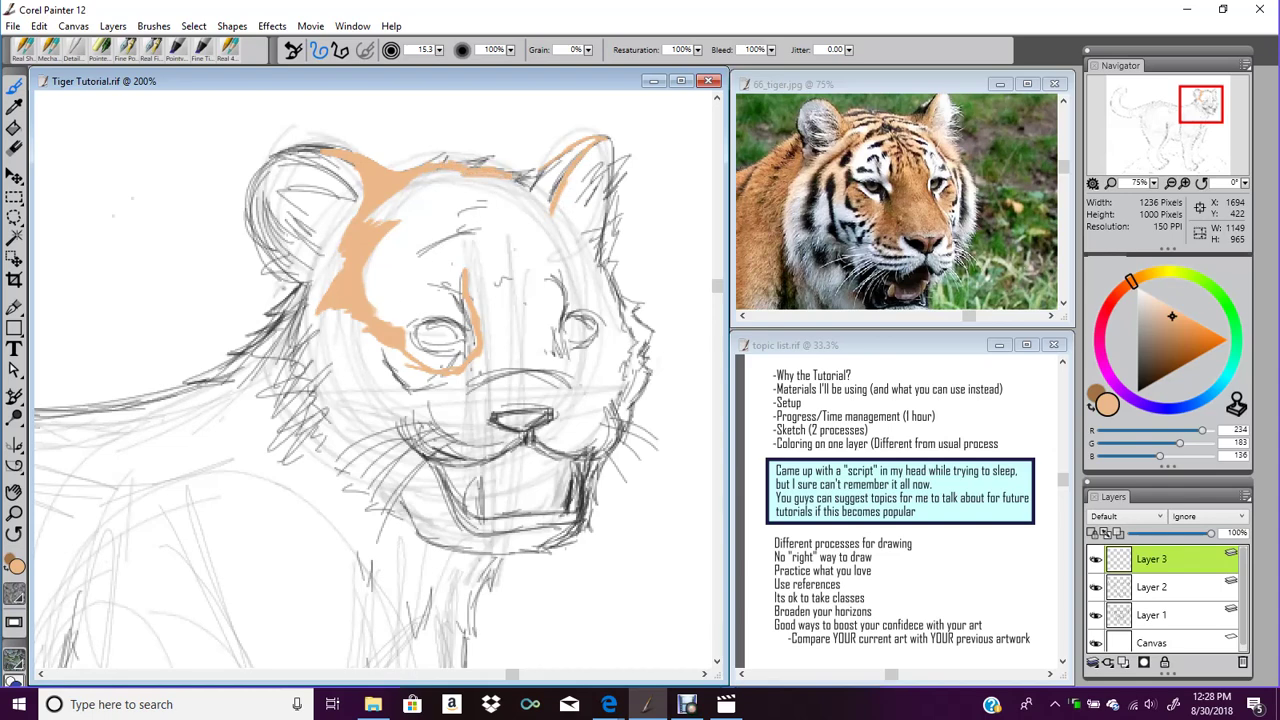
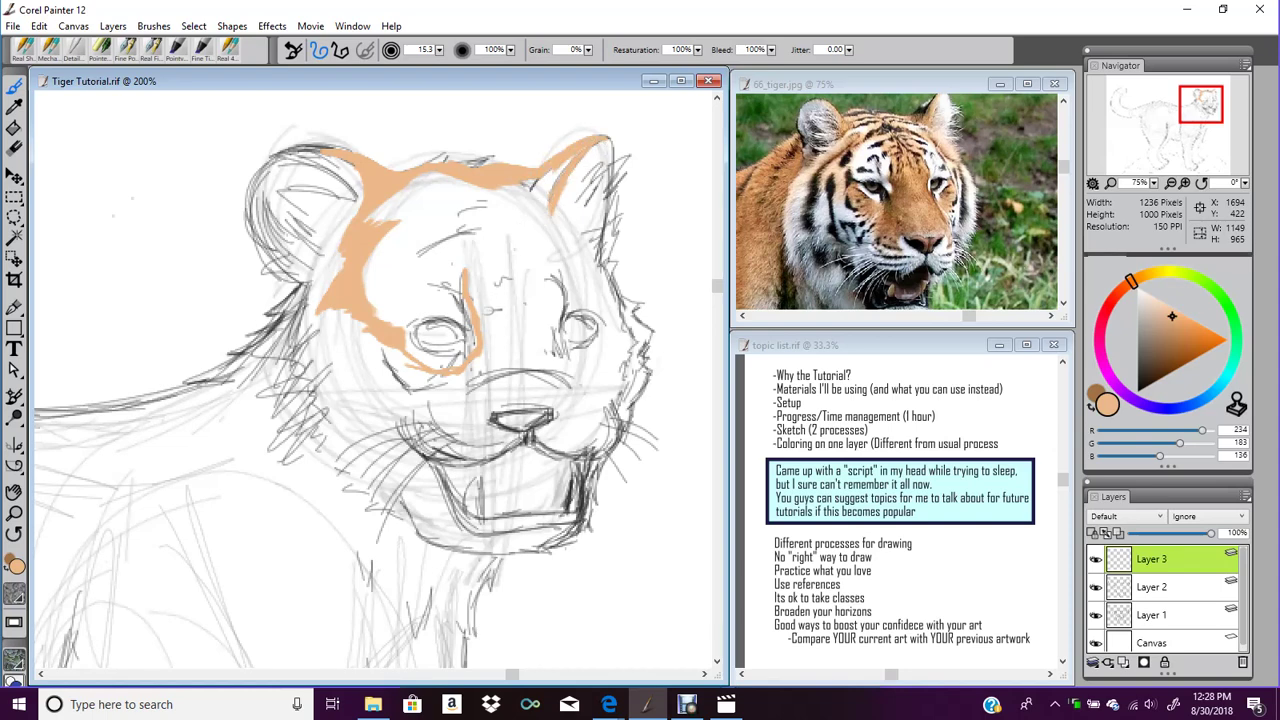
mouse_move(466, 266)
left_mouse_down()
mouse_move(470, 217)
mouse_move(459, 238)
mouse_move(452, 212)
mouse_move(405, 222)
mouse_move(446, 207)
mouse_move(420, 213)
mouse_move(440, 180)
left_mouse_up()
left_click_drag(592, 149, 532, 204)
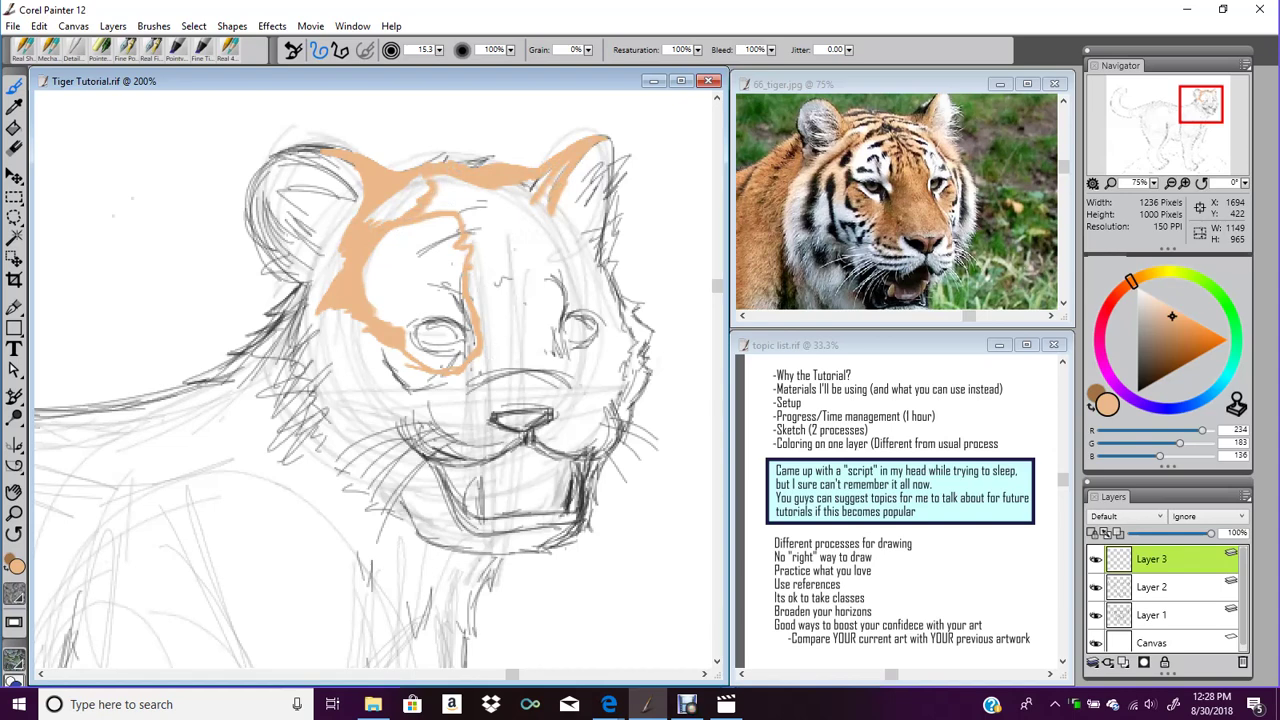
Paint light tan down beside the muzzle, across the bridge above the nose, and out beneath the right eye
mouse_move(470, 368)
left_mouse_down()
mouse_move(456, 406)
mouse_move(486, 410)
left_mouse_up()
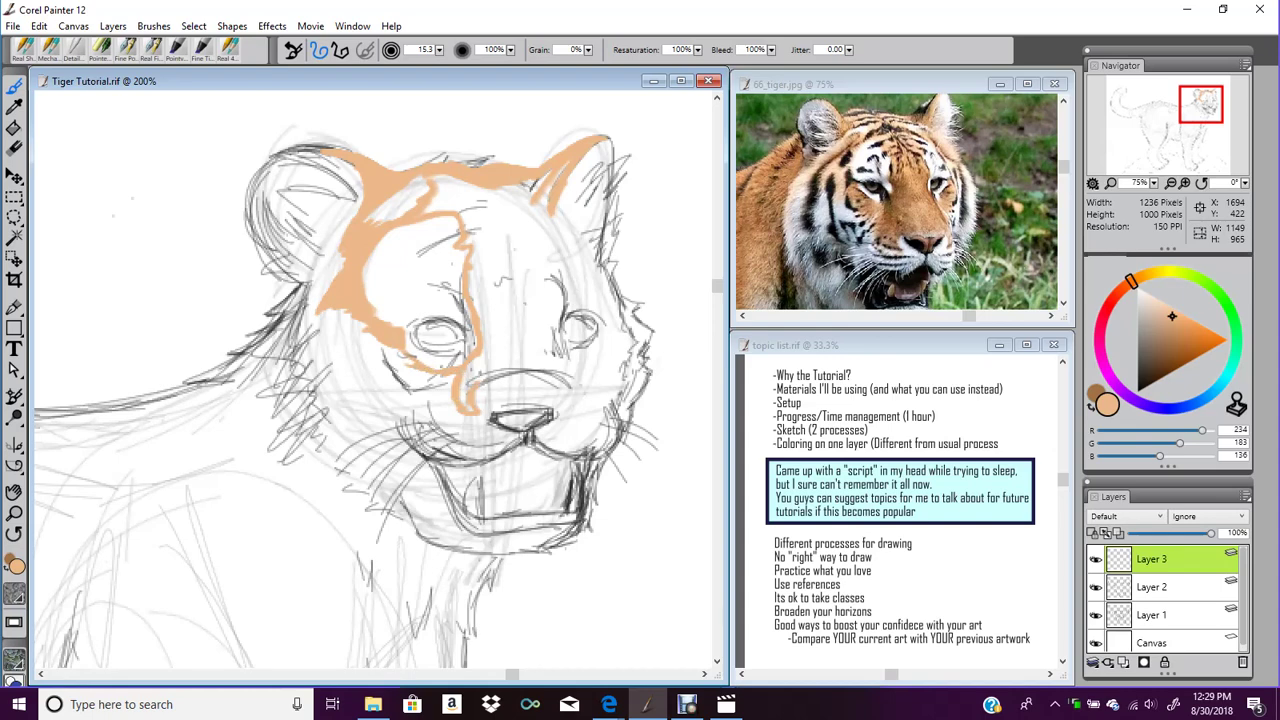
mouse_move(402, 352)
left_mouse_down()
mouse_move(458, 373)
mouse_move(485, 354)
mouse_move(477, 410)
mouse_move(483, 363)
mouse_move(526, 383)
left_mouse_up()
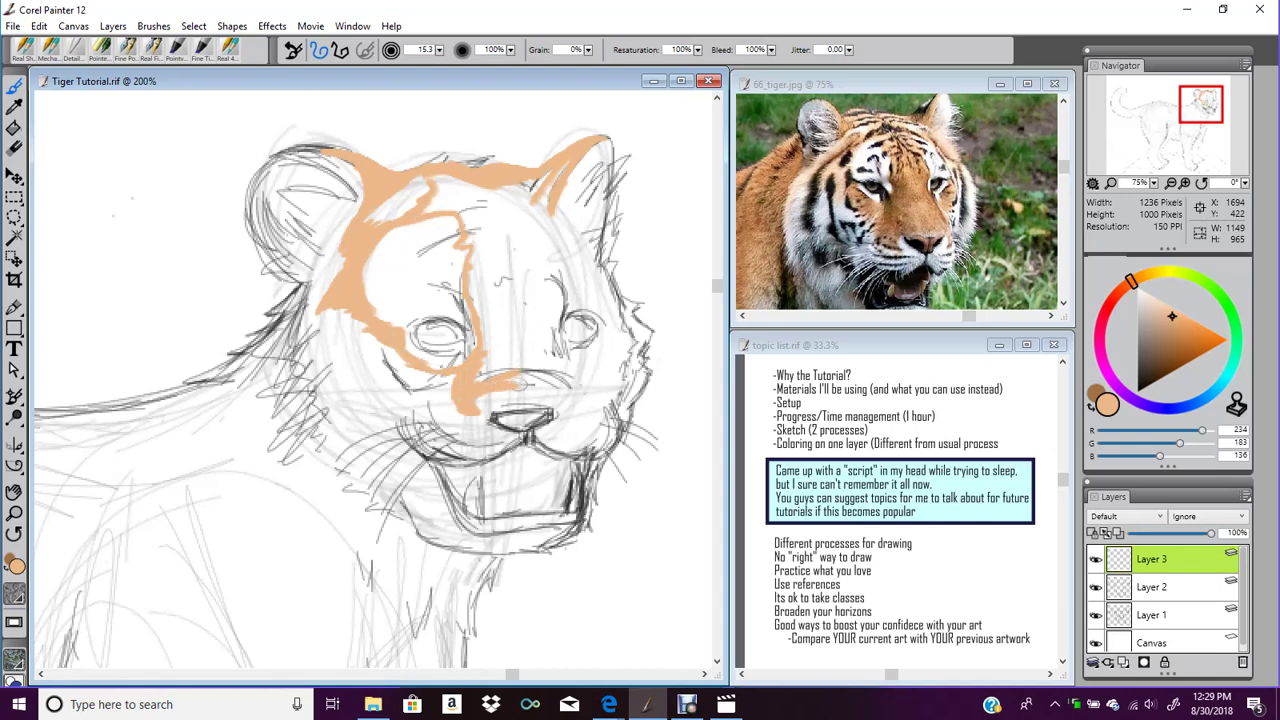
mouse_move(510, 382)
left_mouse_down()
mouse_move(567, 388)
mouse_move(582, 408)
mouse_move(561, 350)
left_mouse_up()
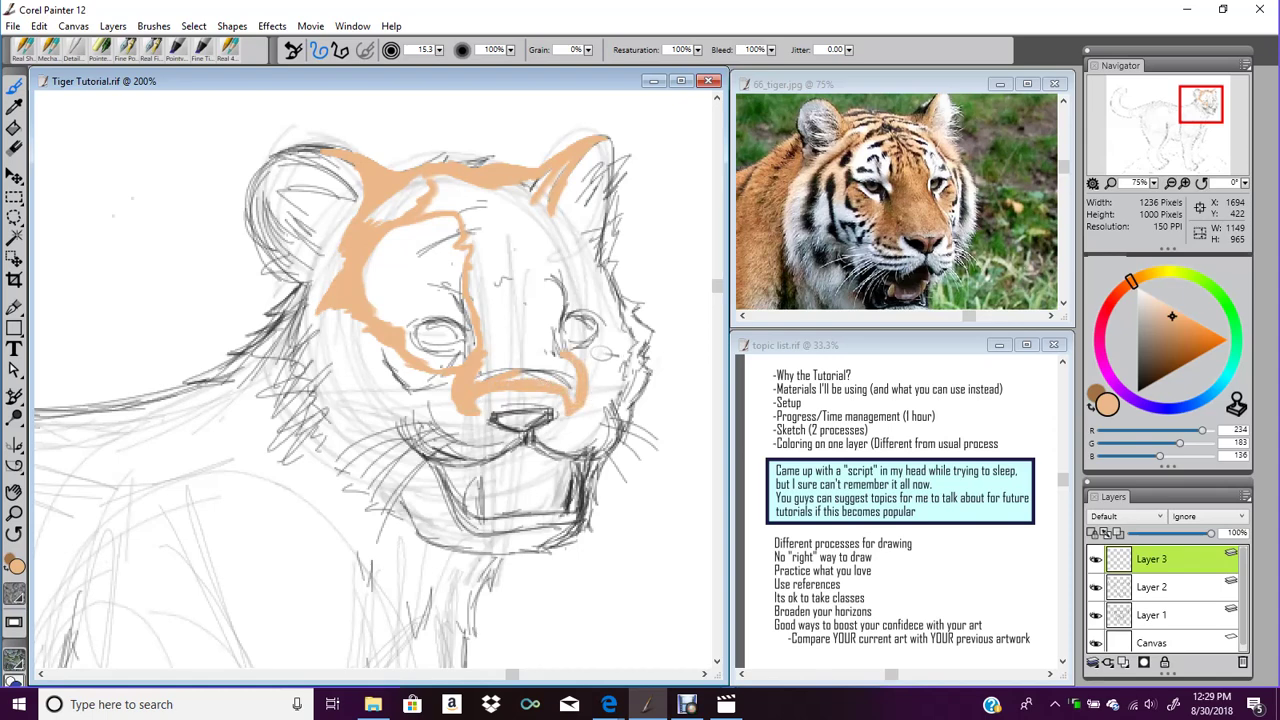
mouse_move(597, 354)
left_mouse_down()
mouse_move(577, 358)
mouse_move(615, 339)
left_mouse_up()
key("1")
left_click_drag(555, 354, 556, 351)
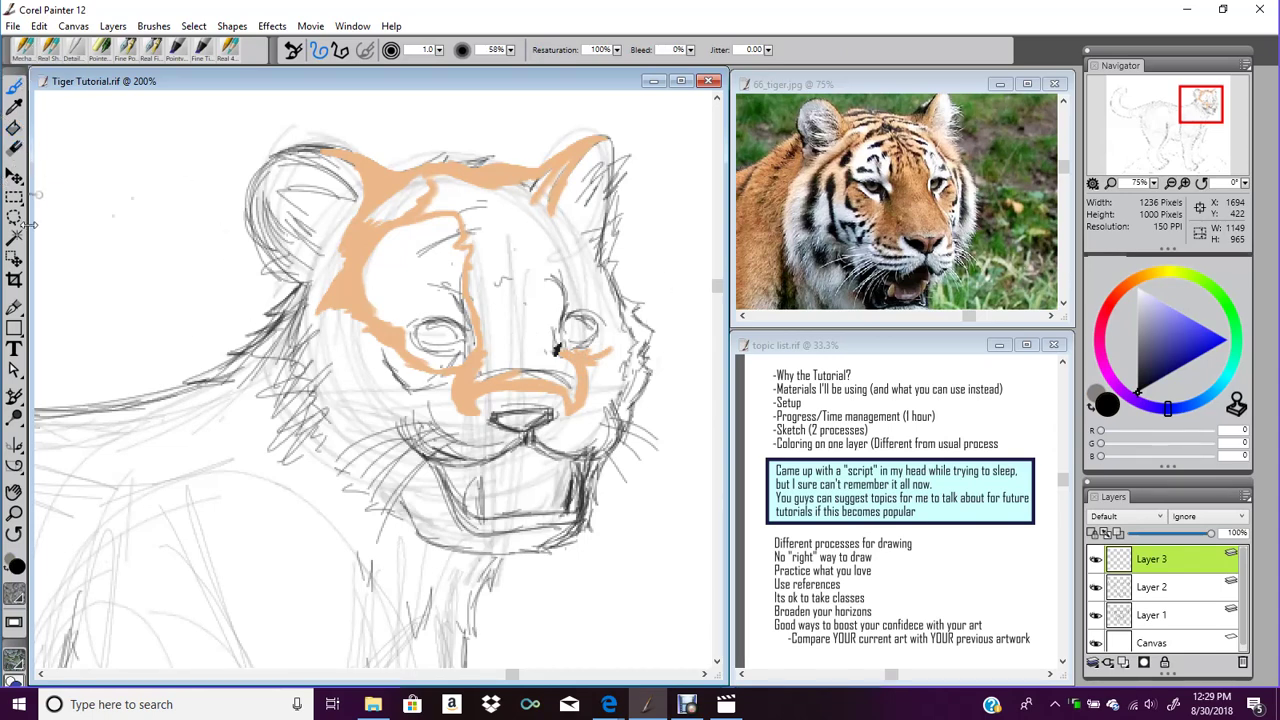
left_click(15, 147)
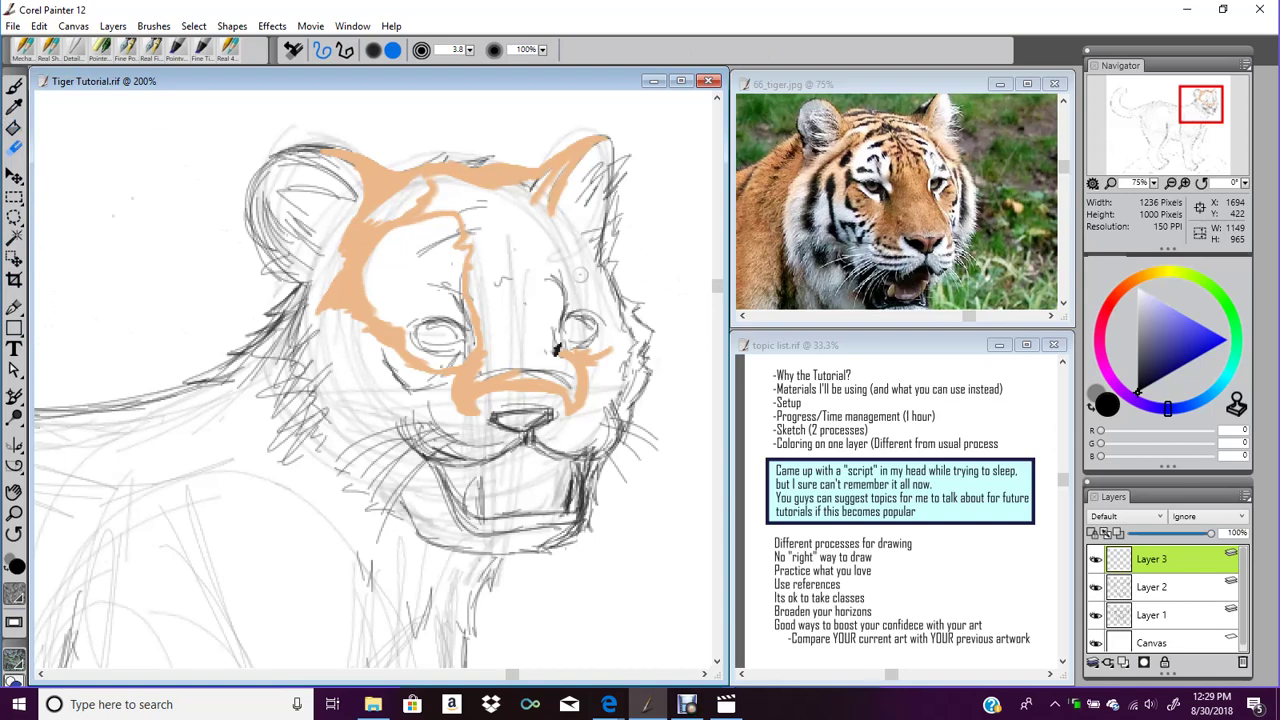
left_click_drag(553, 352, 560, 340)
key("b")
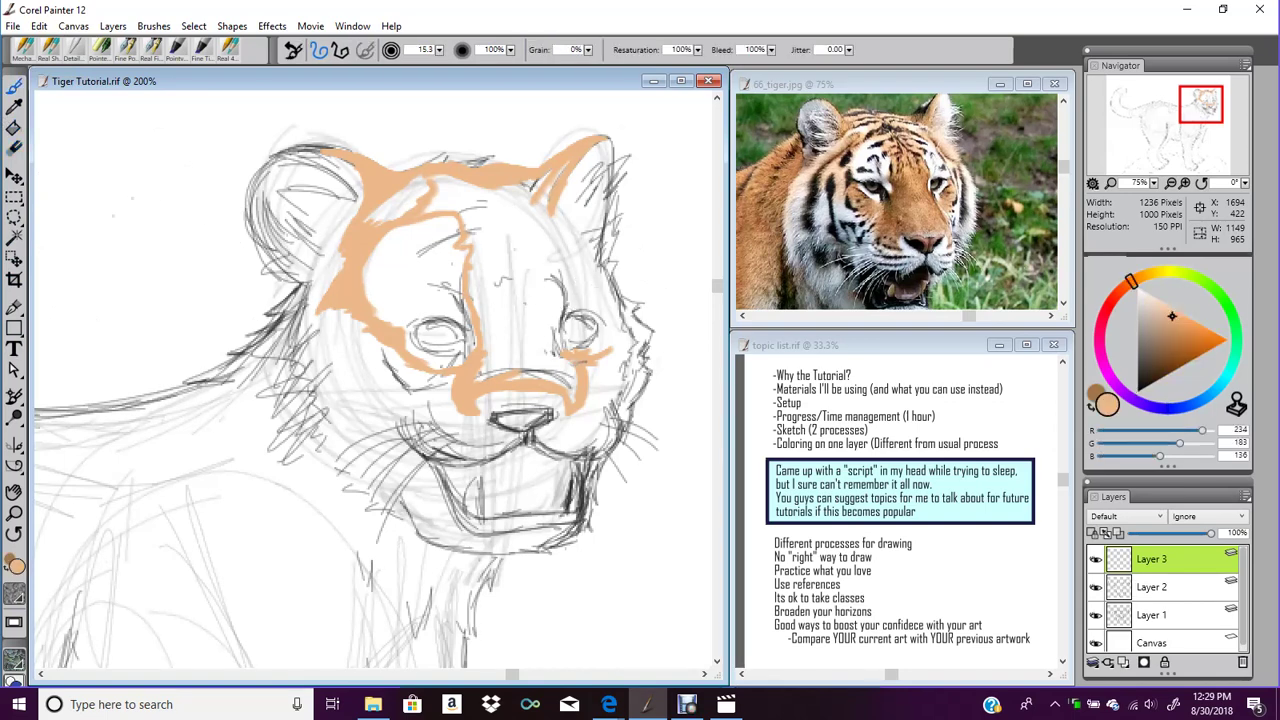
Erase the stray tan just beneath the right eye and repaint light tan around its outer lower side
key("n")
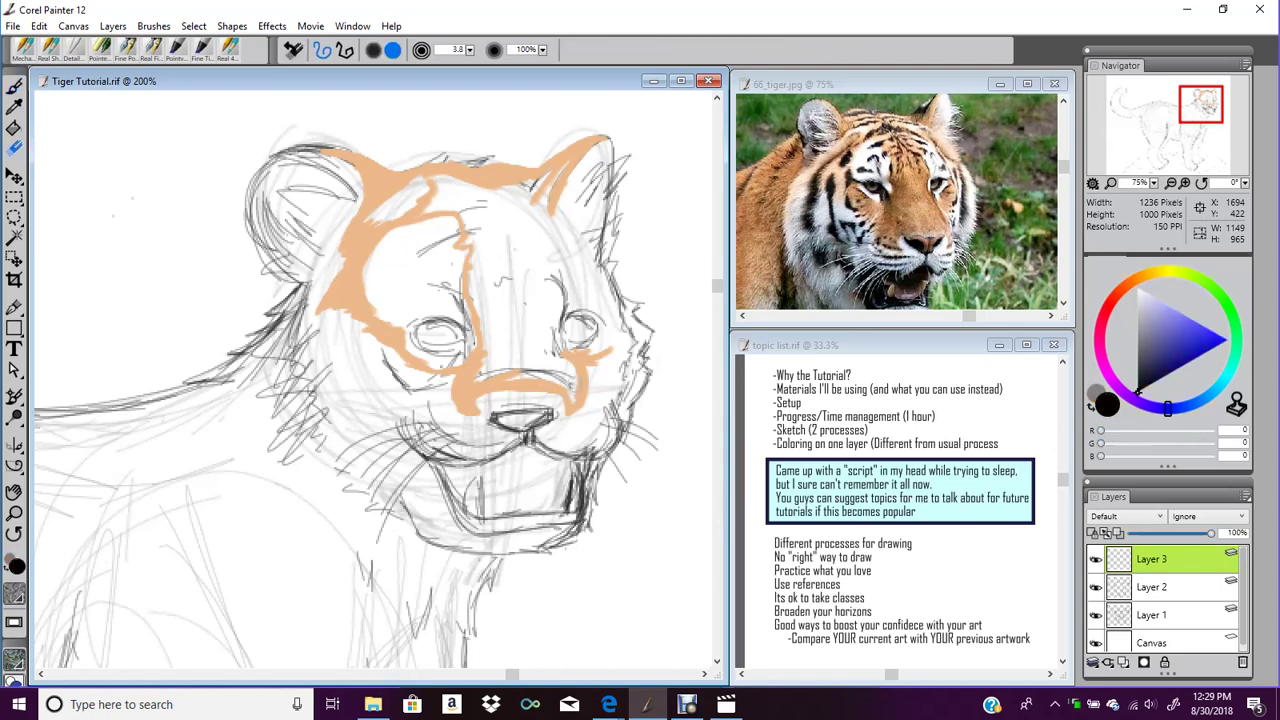
left_click_drag(568, 349, 597, 350)
key("b")
mouse_move(600, 355)
left_mouse_down()
mouse_move(615, 317)
mouse_move(622, 352)
mouse_move(598, 370)
mouse_move(620, 340)
mouse_move(624, 358)
left_mouse_up()
Fill the nose bridge and central forehead with solid light tan, and arc the color over the right eye patch
mouse_move(508, 393)
left_mouse_down()
mouse_move(483, 407)
mouse_move(581, 403)
mouse_move(566, 360)
mouse_move(548, 368)
mouse_move(558, 312)
mouse_move(546, 266)
mouse_move(490, 268)
mouse_move(484, 315)
mouse_move(486, 252)
mouse_move(490, 275)
mouse_move(548, 244)
mouse_move(570, 162)
mouse_move(530, 230)
mouse_move(568, 168)
mouse_move(522, 176)
mouse_move(508, 258)
mouse_move(540, 230)
mouse_move(539, 282)
left_mouse_up()
mouse_move(496, 234)
left_mouse_down()
mouse_move(491, 240)
mouse_move(466, 240)
mouse_move(482, 305)
mouse_move(521, 300)
mouse_move(518, 342)
left_mouse_up()
mouse_move(541, 241)
left_mouse_down()
mouse_move(548, 345)
mouse_move(502, 262)
mouse_move(502, 350)
mouse_move(492, 270)
mouse_move(477, 288)
mouse_move(505, 230)
mouse_move(498, 328)
mouse_move(510, 350)
mouse_move(552, 368)
mouse_move(520, 354)
mouse_move(552, 346)
mouse_move(502, 343)
mouse_move(560, 384)
mouse_move(622, 316)
left_mouse_up()
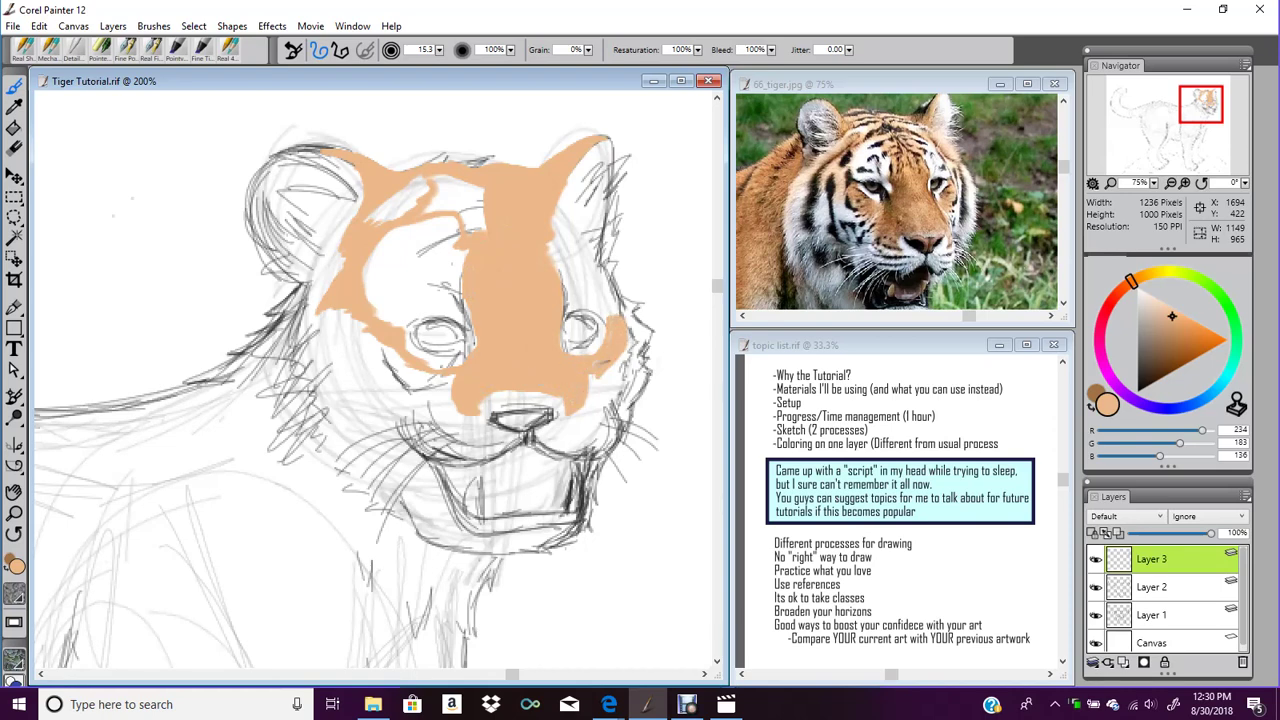
mouse_move(550, 231)
left_mouse_down()
mouse_move(581, 231)
mouse_move(599, 250)
left_mouse_up()
left_click_drag(556, 202, 607, 274)
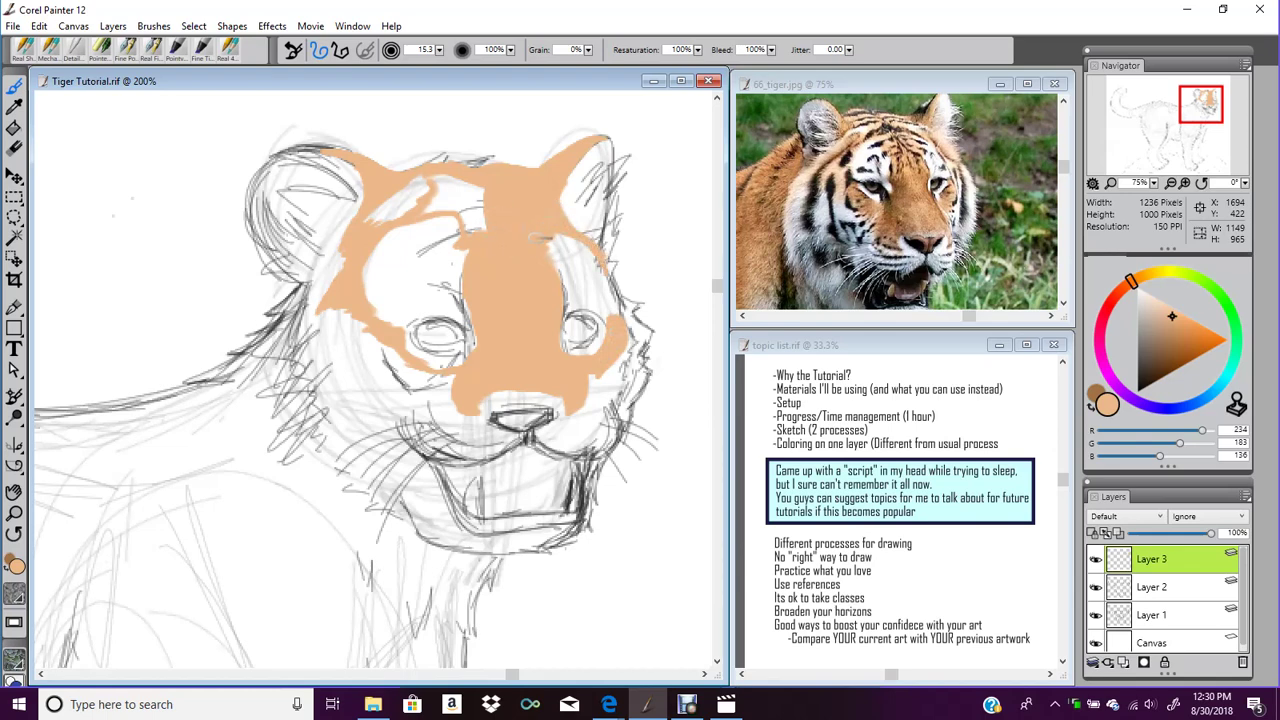
mouse_move(490, 224)
left_mouse_down()
mouse_move(470, 184)
mouse_move(494, 200)
mouse_move(424, 188)
mouse_move(427, 175)
mouse_move(444, 190)
mouse_move(434, 200)
mouse_move(474, 200)
mouse_move(499, 235)
mouse_move(456, 184)
left_mouse_up()
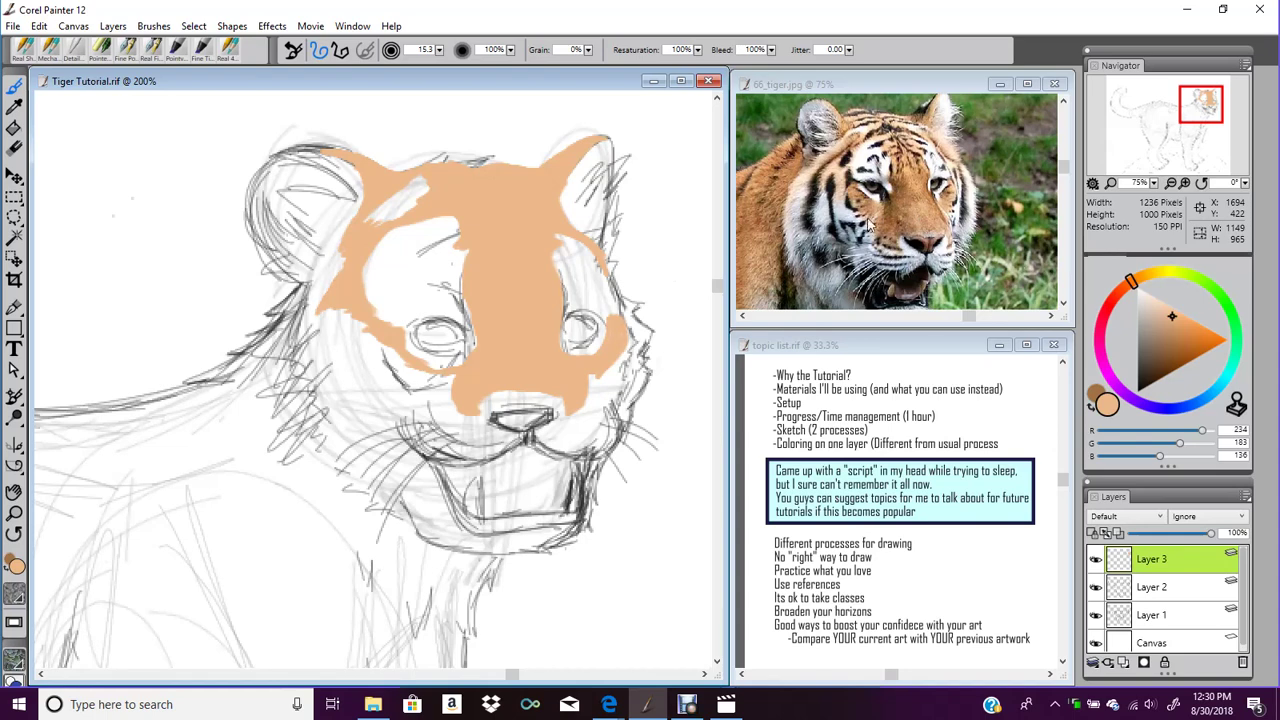
Extend the light tan band down the outer side of the right eye to the cheek, checking against the reference photo
left_click(1185, 182)
left_click(1170, 182)
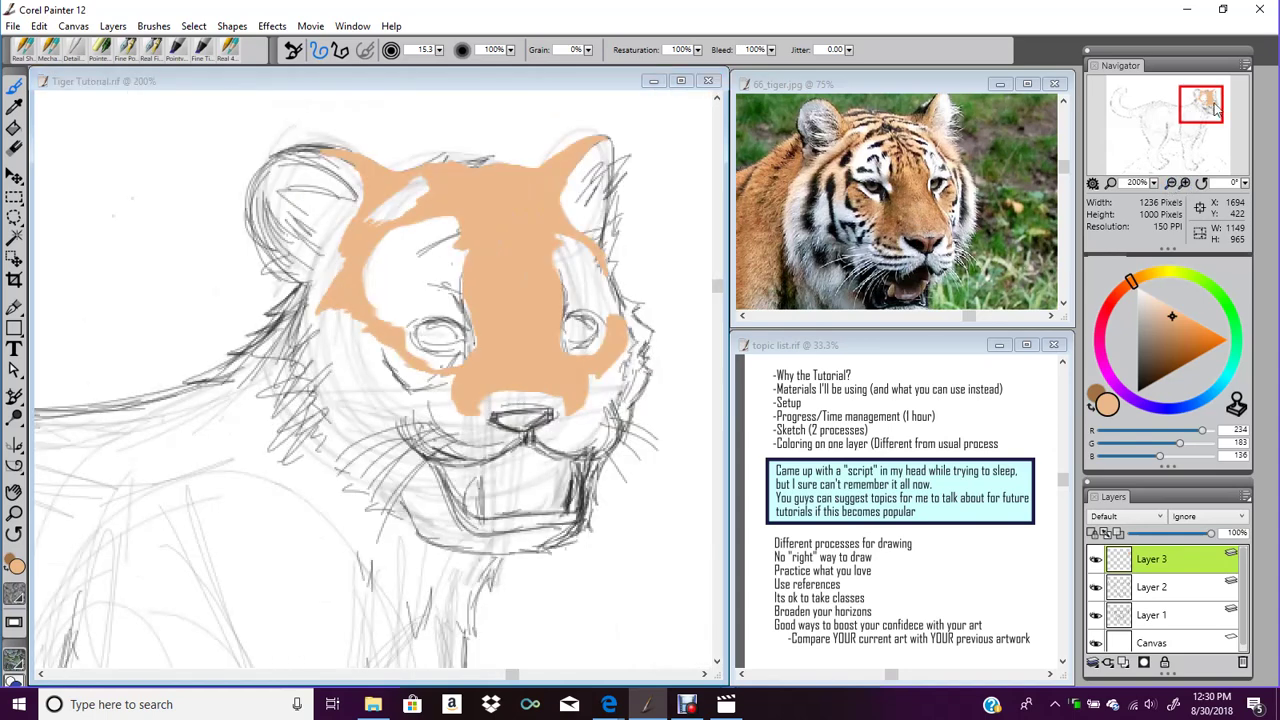
left_click(942, 90)
left_click_drag(973, 82, 970, 83)
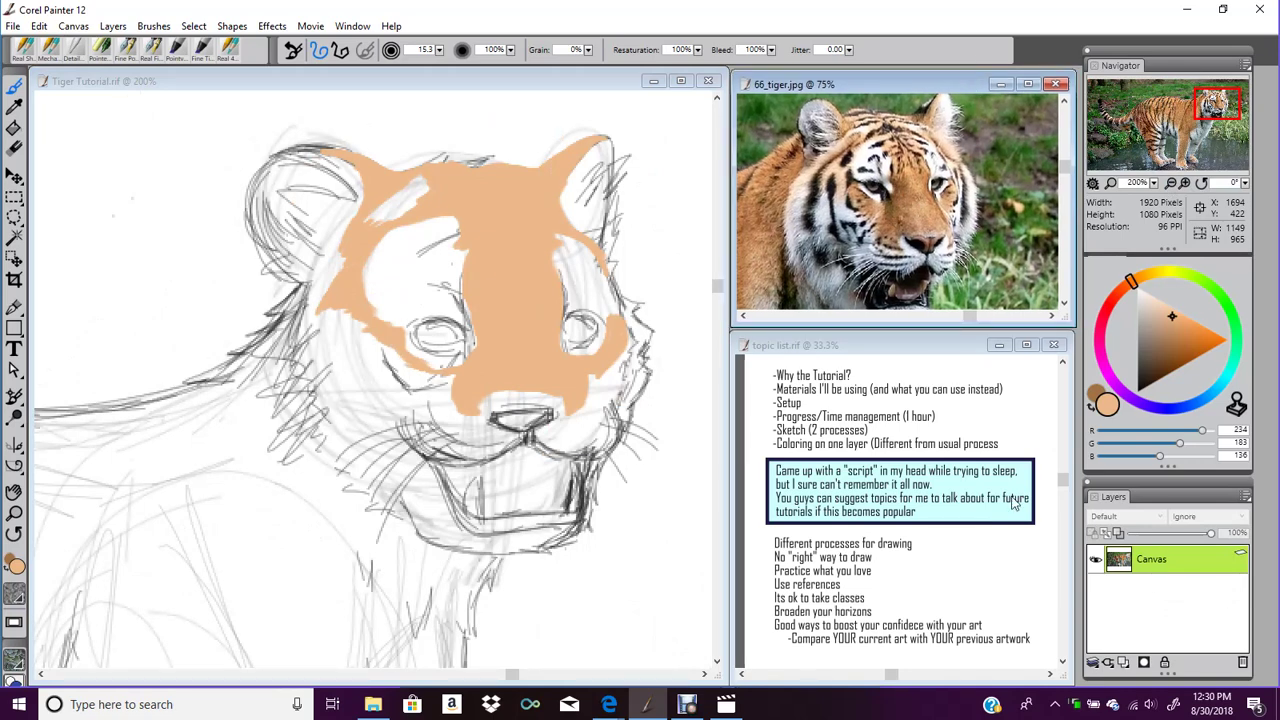
left_click(501, 91)
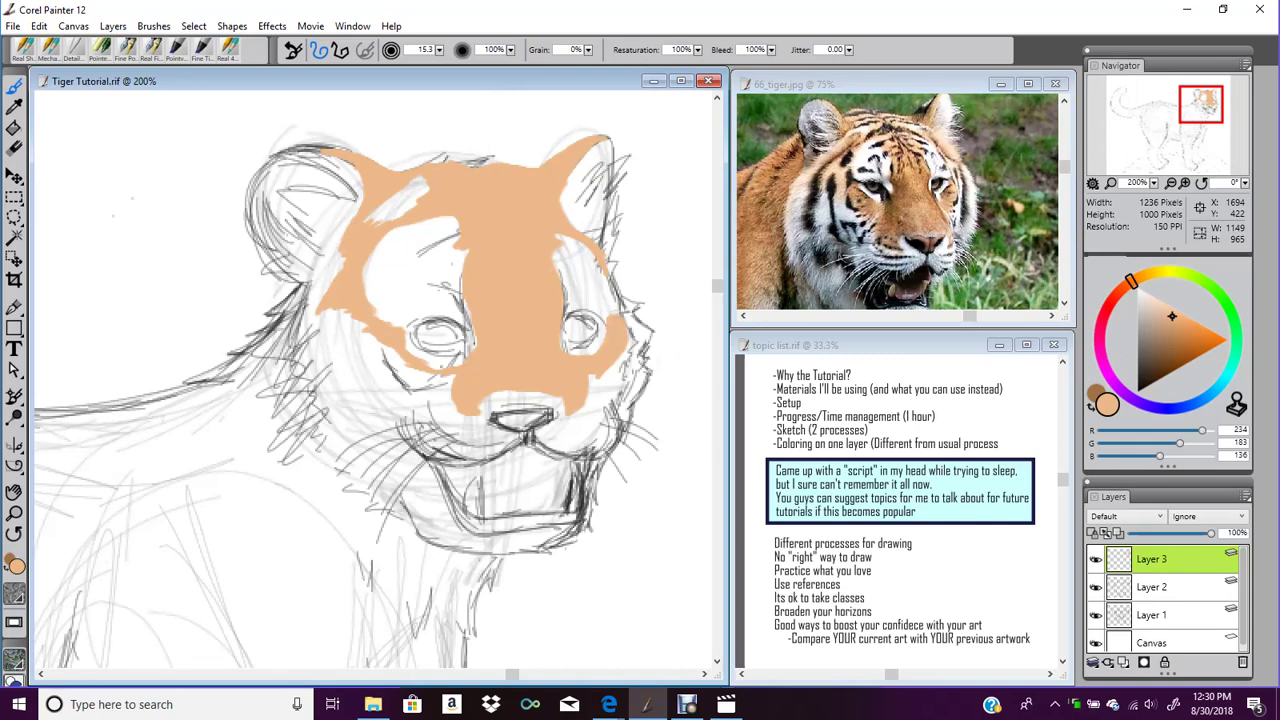
left_click_drag(604, 258, 630, 278)
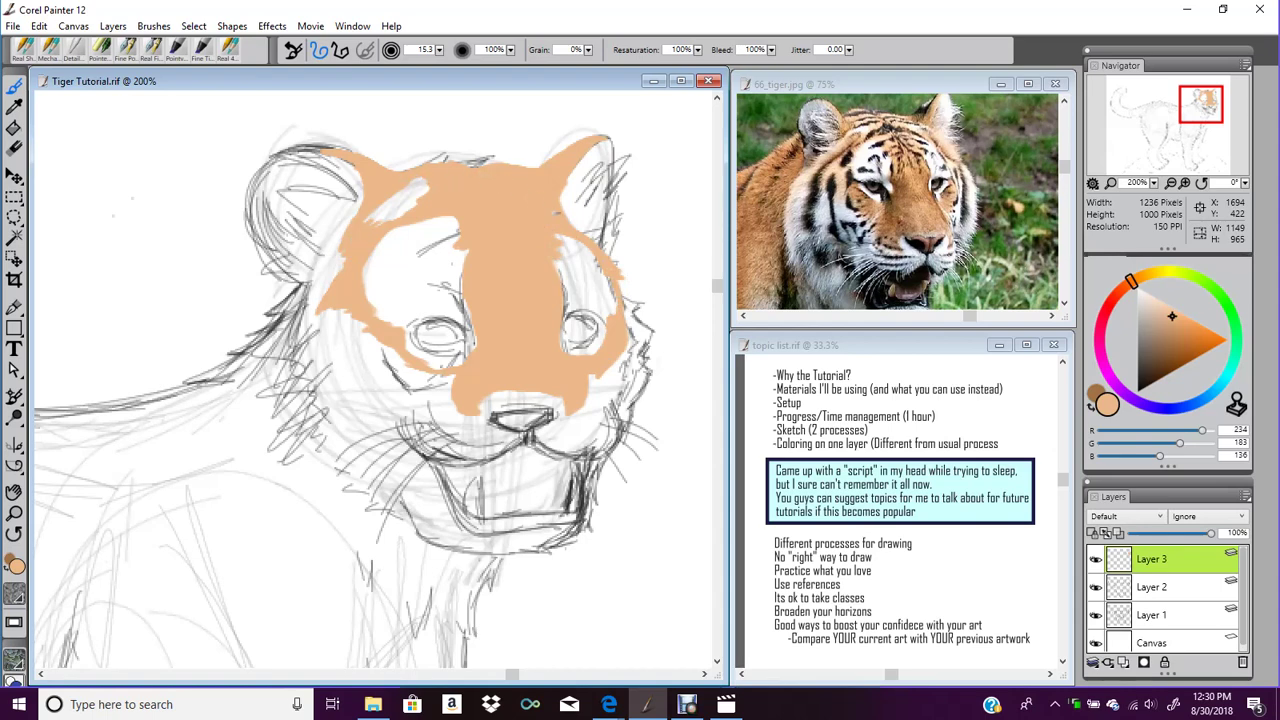
Touch up the light tan beside the left eye and along the muzzle above the nose, erasing the excess near the muzzle's right side
left_click_drag(1207, 104, 1193, 108)
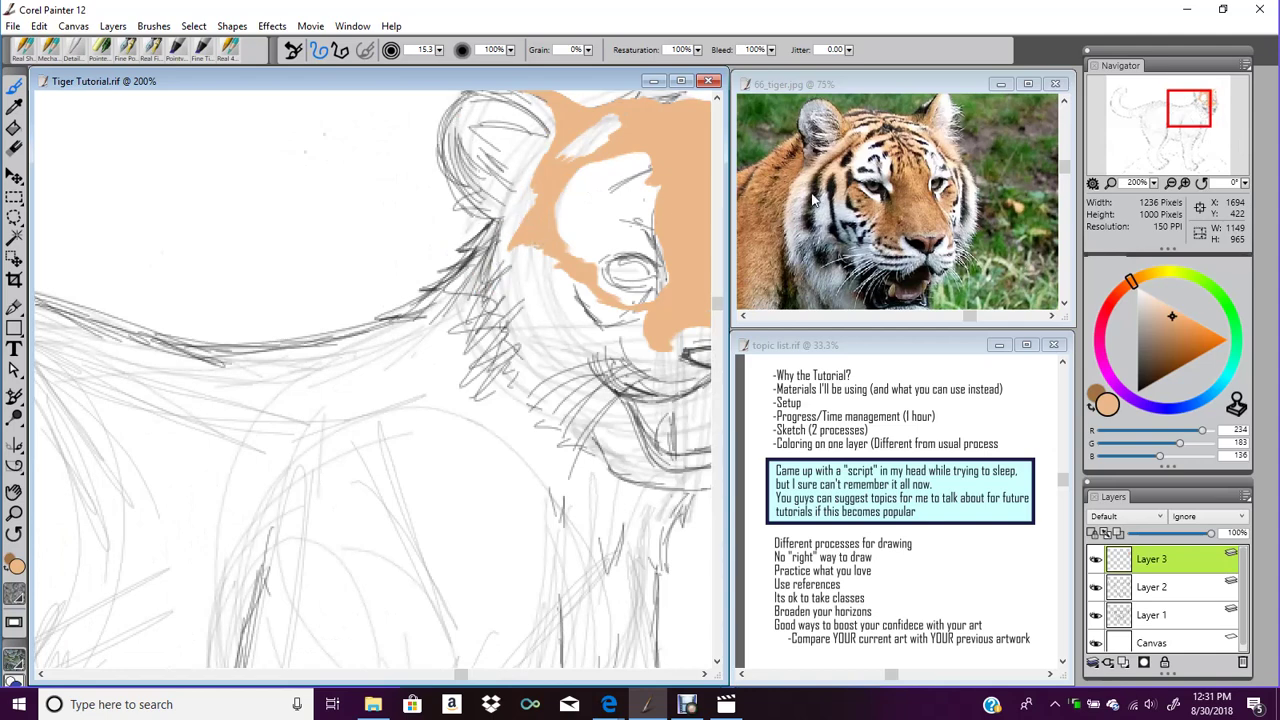
left_click_drag(1188, 124, 1204, 121)
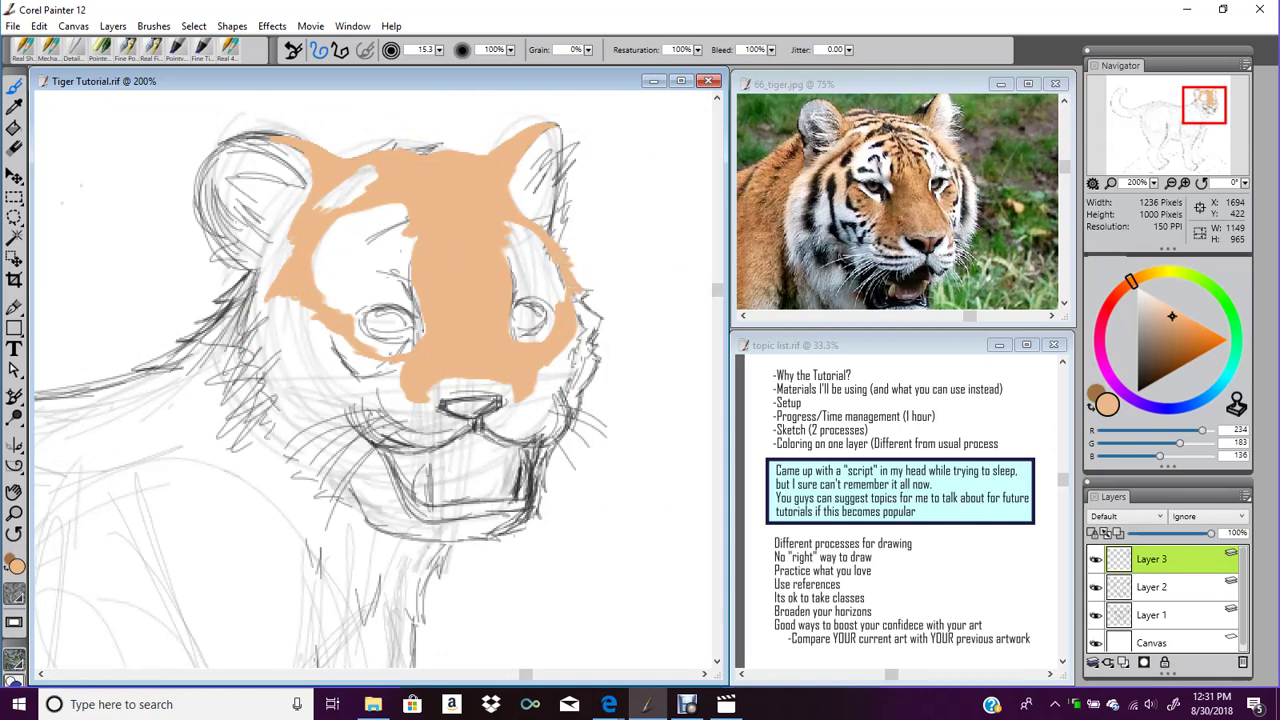
left_click_drag(330, 303, 316, 305)
mouse_move(456, 380)
left_mouse_down()
mouse_move(443, 381)
mouse_move(508, 378)
left_mouse_up()
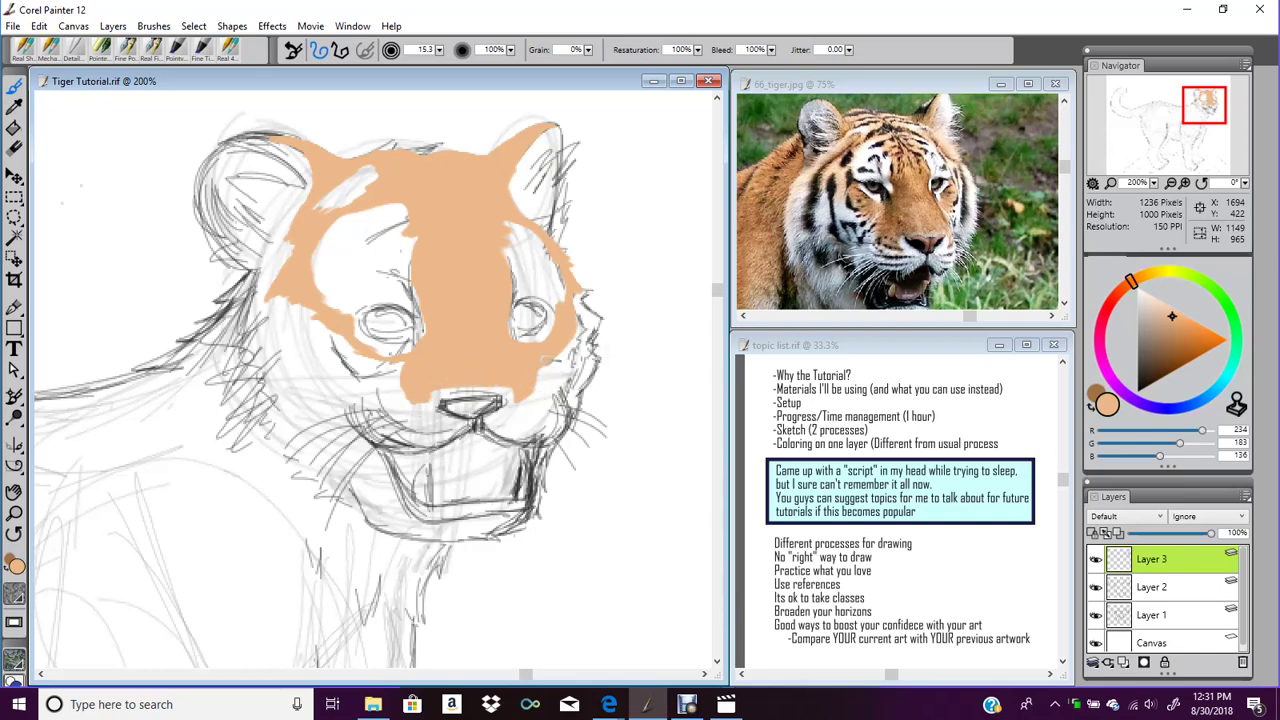
left_click_drag(548, 378, 541, 388)
key("n")
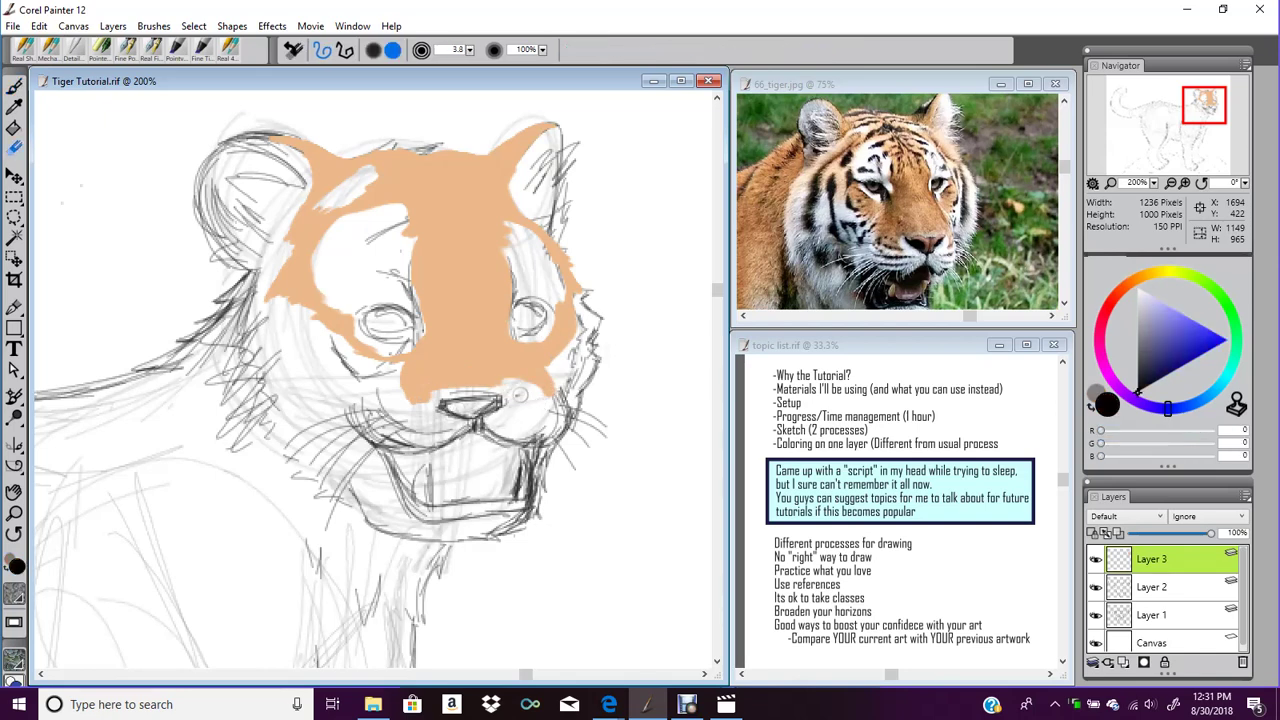
key("b")
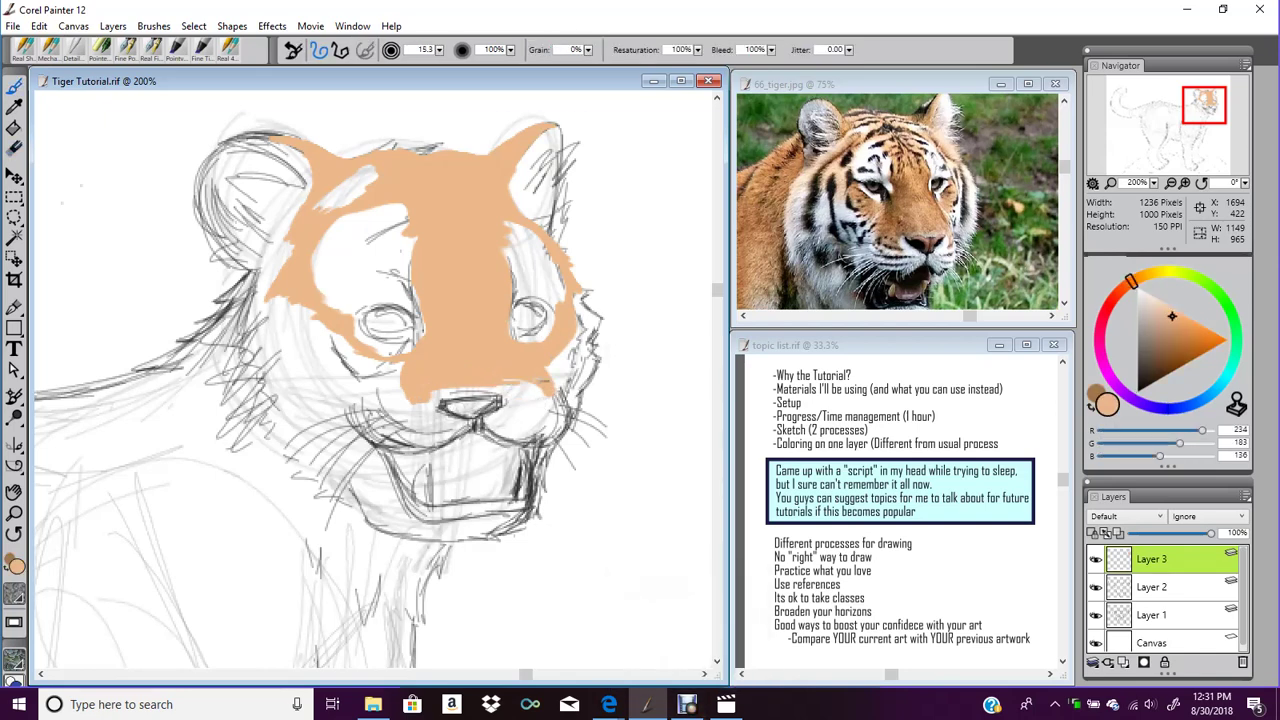
left_click_drag(440, 383, 424, 406)
left_click_drag(1211, 104, 1218, 114)
left_click(912, 86)
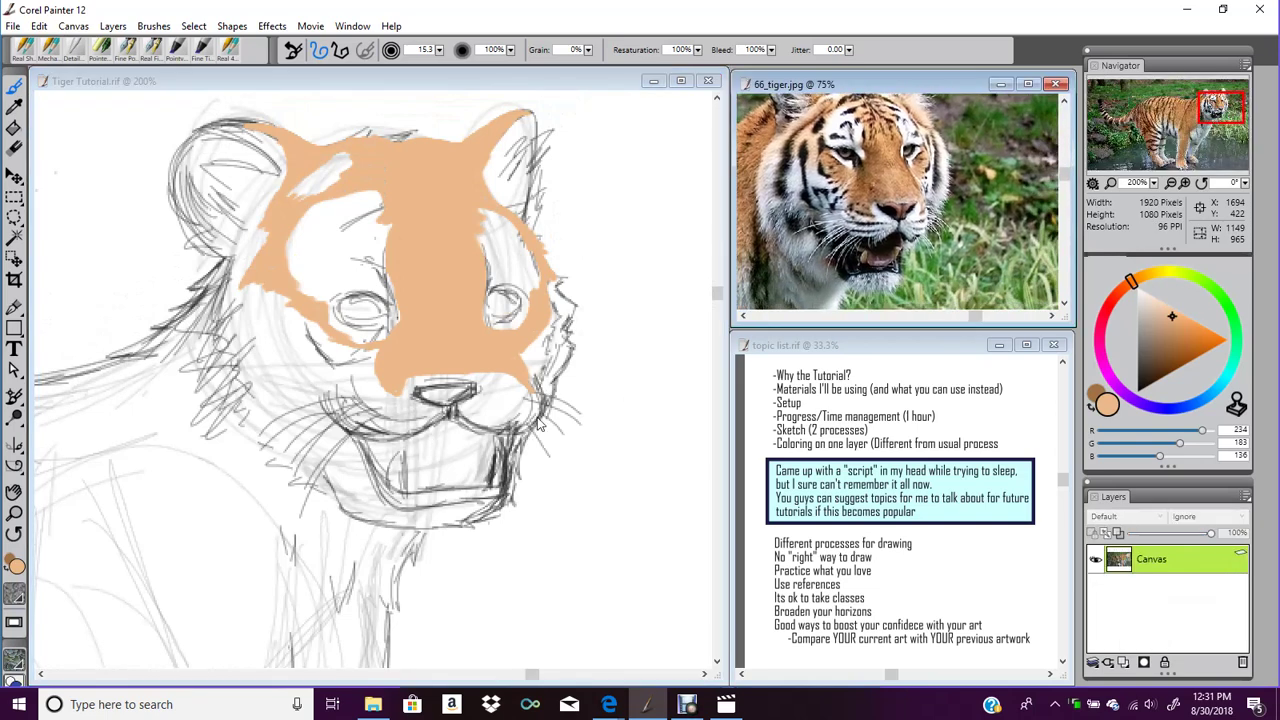
left_click(409, 330)
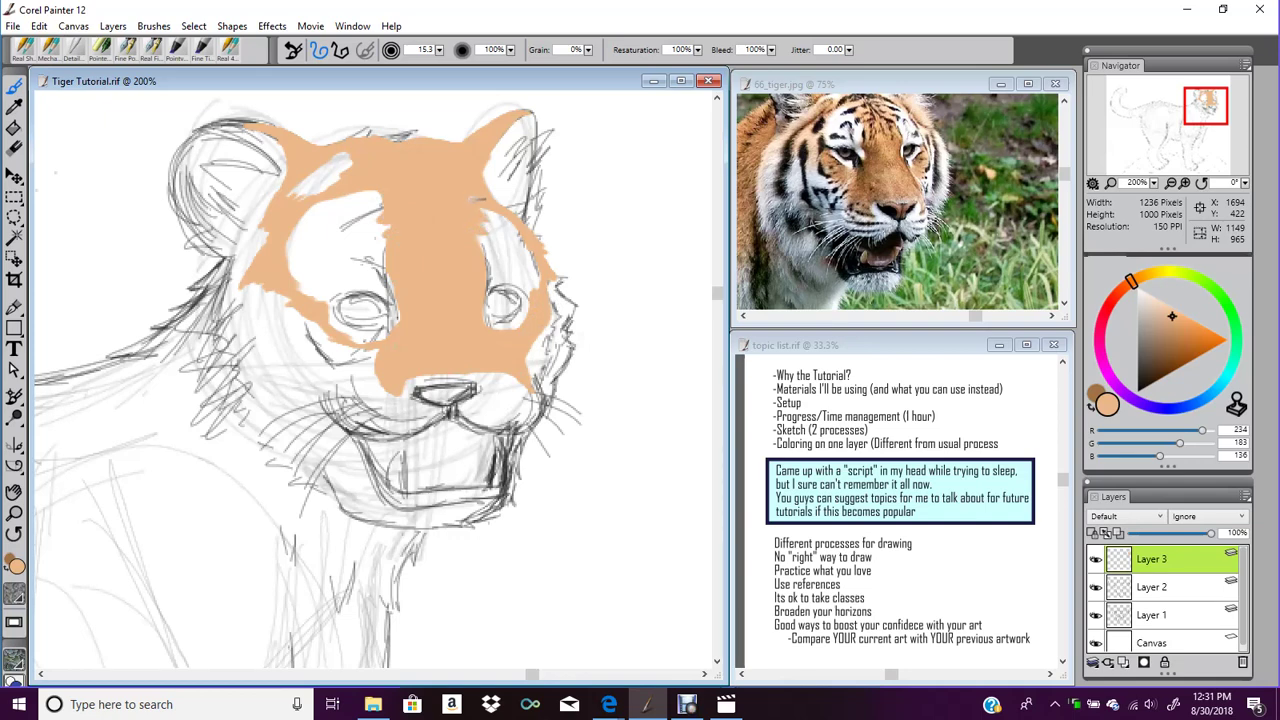
left_click_drag(1207, 122, 1200, 116)
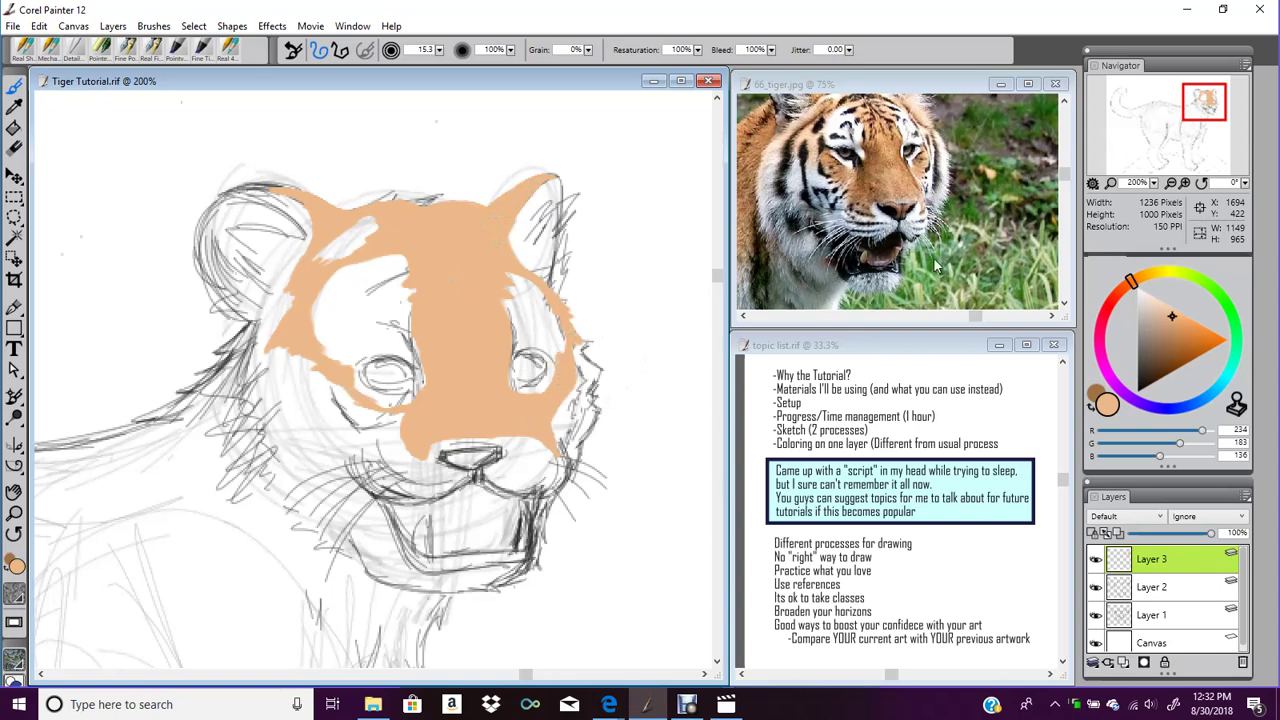
Outline the neck and shoulder in light tan, from behind the left ear down the chest and over the foreleg
left_click_drag(1206, 108, 1143, 121)
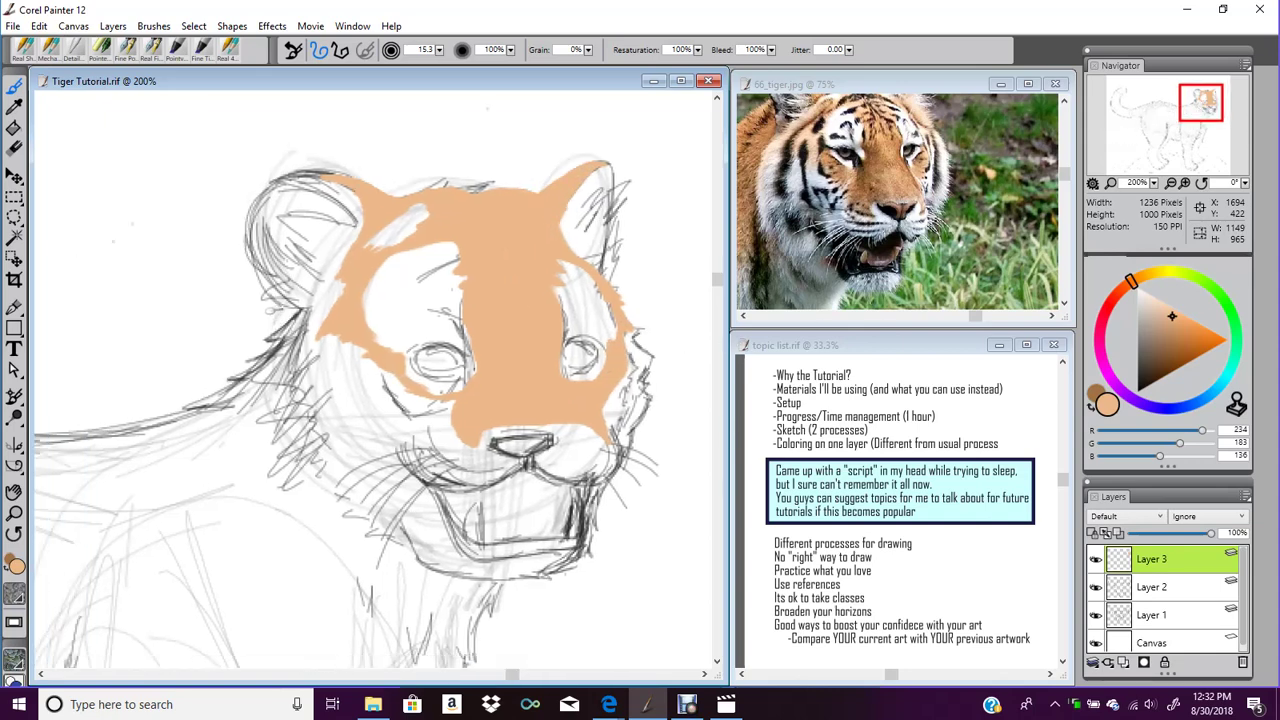
left_click_drag(292, 308, 176, 412)
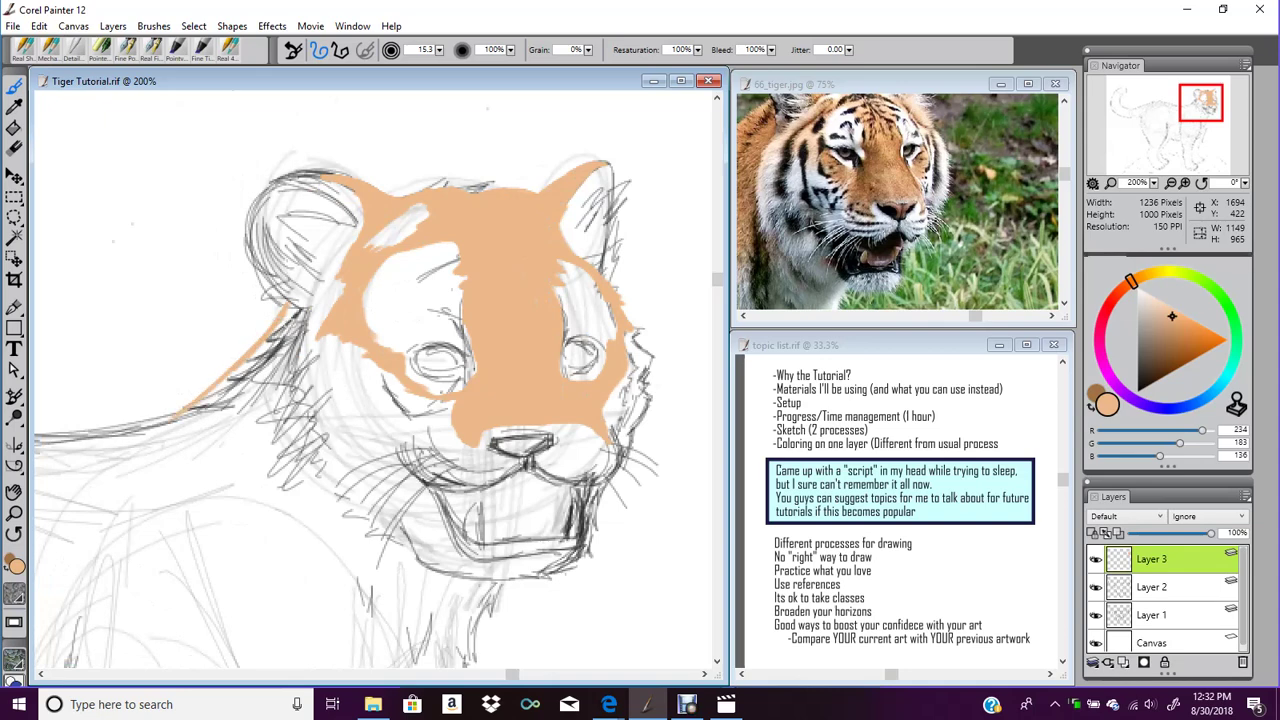
mouse_move(296, 312)
left_mouse_down()
mouse_move(258, 415)
mouse_move(298, 448)
mouse_move(388, 352)
mouse_move(374, 346)
mouse_move(411, 560)
mouse_move(308, 500)
mouse_move(155, 554)
mouse_move(280, 500)
mouse_move(400, 553)
mouse_move(428, 604)
left_mouse_up()
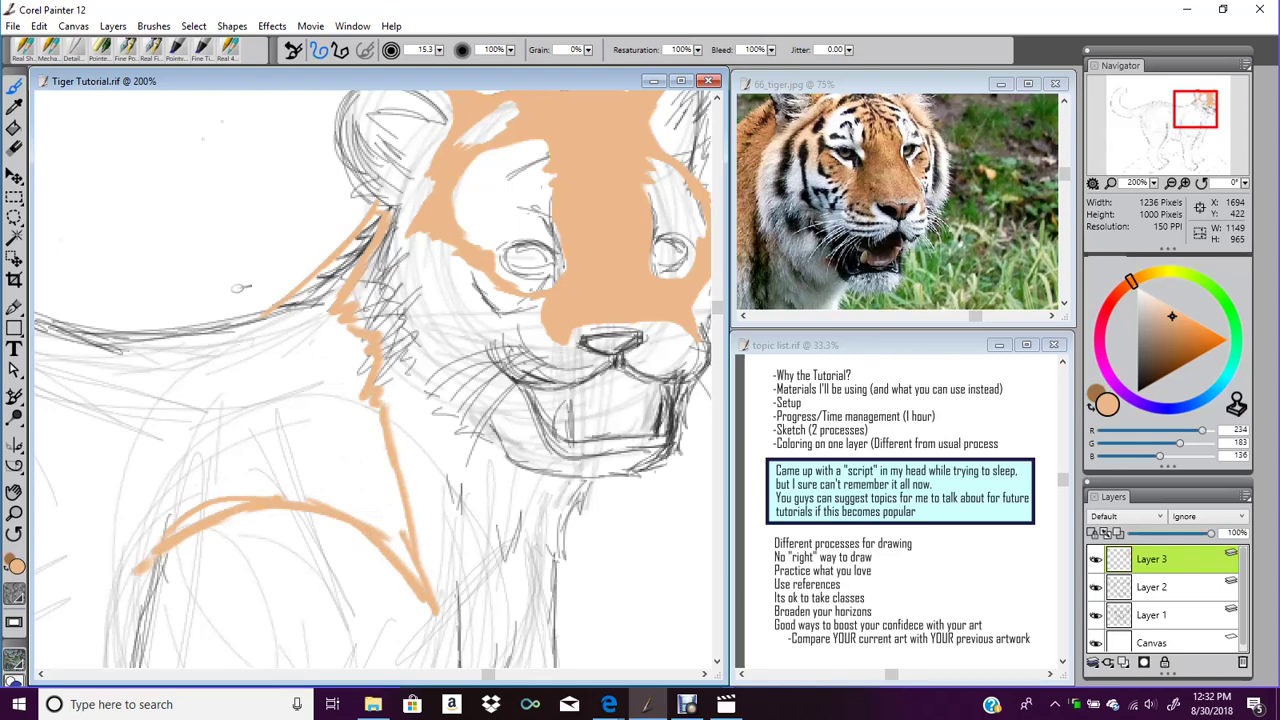
mouse_move(358, 238)
left_mouse_down()
mouse_move(236, 306)
mouse_move(166, 318)
mouse_move(200, 370)
mouse_move(208, 431)
left_mouse_up()
mouse_move(194, 340)
left_mouse_down()
mouse_move(149, 332)
mouse_move(205, 336)
mouse_move(222, 446)
left_mouse_up()
left_click_drag(214, 398, 212, 494)
Fill the outlined neck and shoulder with solid light tan using a size 35 brush, feathering the edges along the back and cheek fur
left_click_drag(439, 52, 474, 60)
left_click_drag(385, 215, 300, 330)
left_click_drag(328, 283, 272, 348)
mouse_move(340, 265)
left_mouse_down()
mouse_move(210, 332)
mouse_move(185, 325)
mouse_move(322, 285)
mouse_move(290, 340)
mouse_move(342, 330)
mouse_move(362, 346)
mouse_move(356, 455)
left_mouse_up()
mouse_move(362, 425)
left_mouse_down()
mouse_move(370, 418)
mouse_move(376, 456)
left_mouse_up()
mouse_move(306, 325)
left_mouse_down()
mouse_move(250, 352)
mouse_move(215, 338)
mouse_move(240, 443)
mouse_move(225, 350)
mouse_move(285, 365)
left_mouse_up()
mouse_move(290, 465)
left_mouse_down()
mouse_move(268, 388)
mouse_move(290, 435)
mouse_move(305, 375)
mouse_move(352, 443)
mouse_move(345, 360)
left_mouse_up()
mouse_move(197, 530)
left_mouse_down()
mouse_move(220, 420)
mouse_move(225, 510)
mouse_move(245, 480)
mouse_move(288, 473)
mouse_move(278, 491)
mouse_move(385, 528)
mouse_move(348, 503)
mouse_move(392, 538)
mouse_move(436, 608)
mouse_move(355, 378)
mouse_move(398, 503)
mouse_move(368, 370)
mouse_move(360, 468)
mouse_move(228, 485)
mouse_move(260, 438)
left_mouse_up()
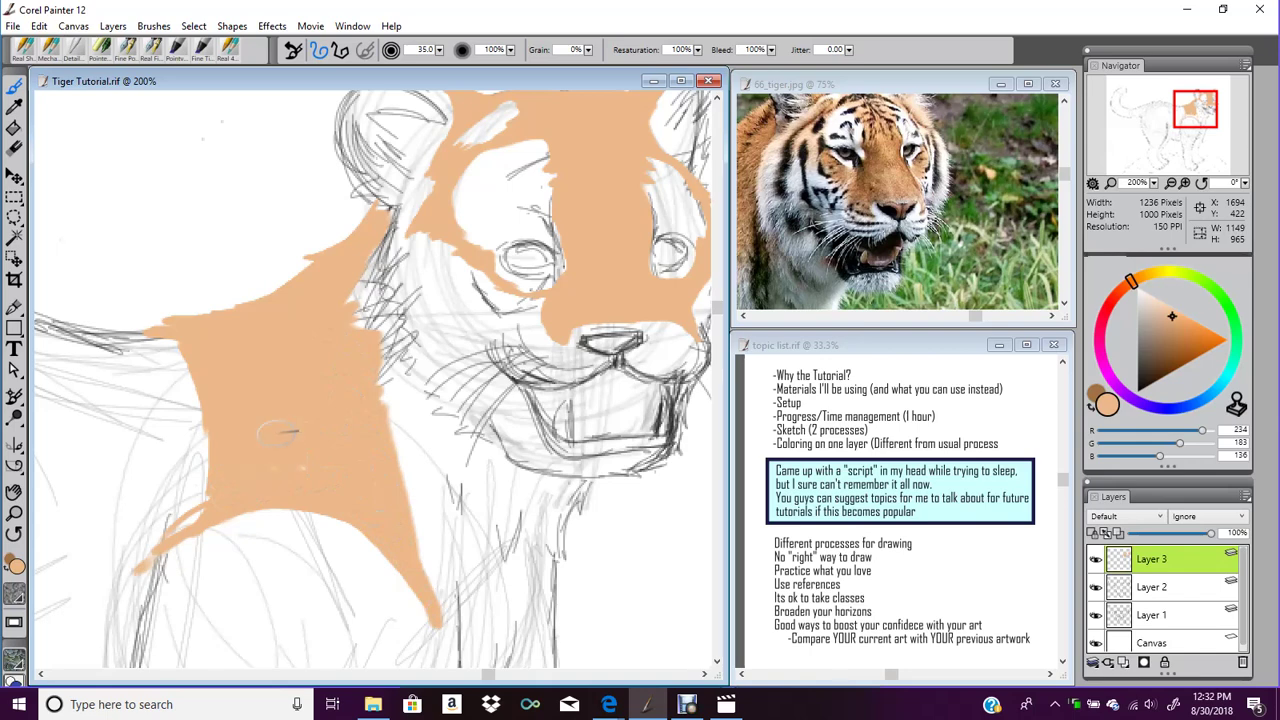
left_click_drag(211, 527, 158, 540)
Switch to brown (RGB 161, 113, 67) and paint shading strokes on the nose bridge, the muzzle's right side and beneath the right eye
left_click_drag(1203, 111, 1208, 108)
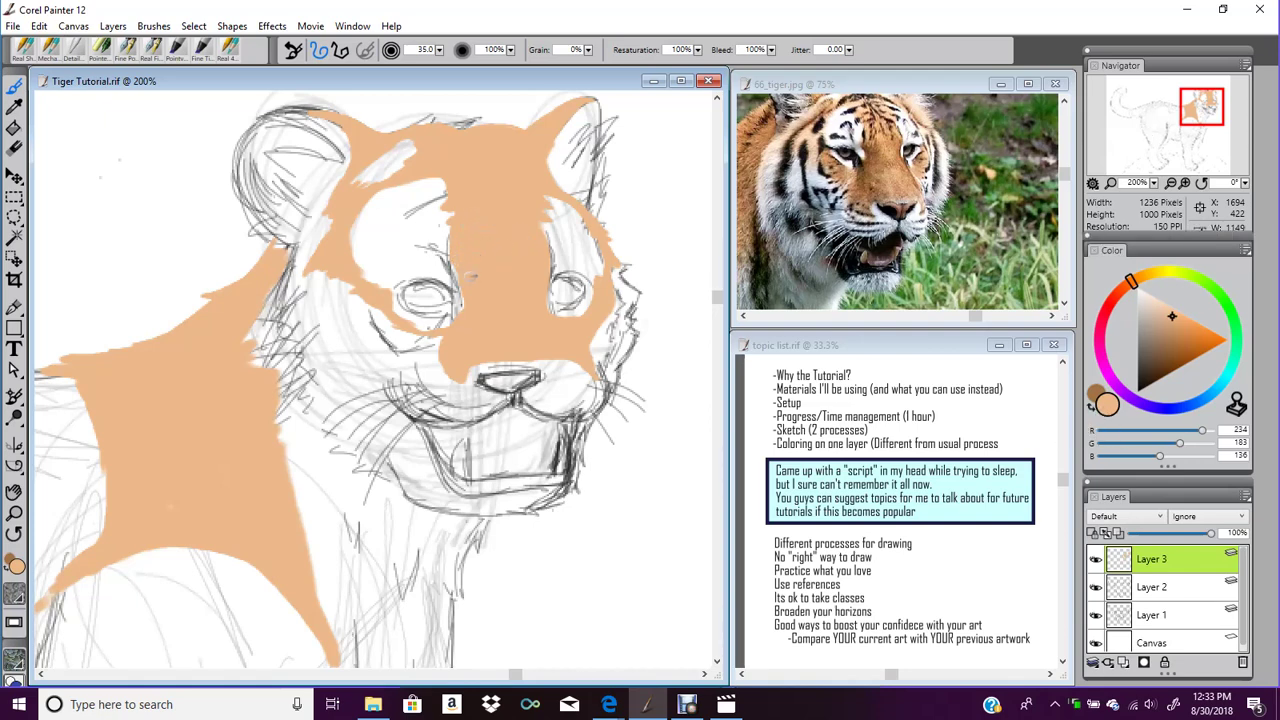
left_click(1092, 408)
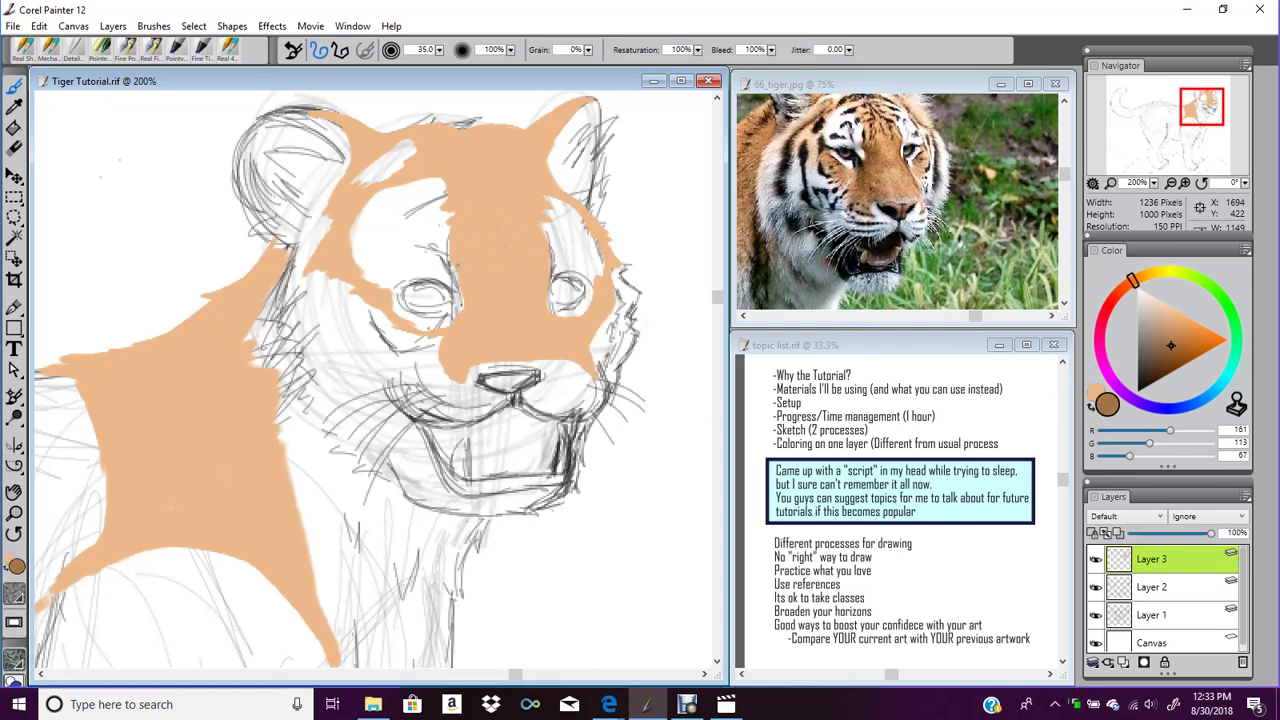
mouse_move(460, 238)
left_mouse_down()
mouse_move(471, 293)
mouse_move(545, 294)
mouse_move(488, 312)
mouse_move(470, 333)
mouse_move(466, 377)
mouse_move(461, 302)
mouse_move(472, 320)
mouse_move(506, 298)
left_mouse_up()
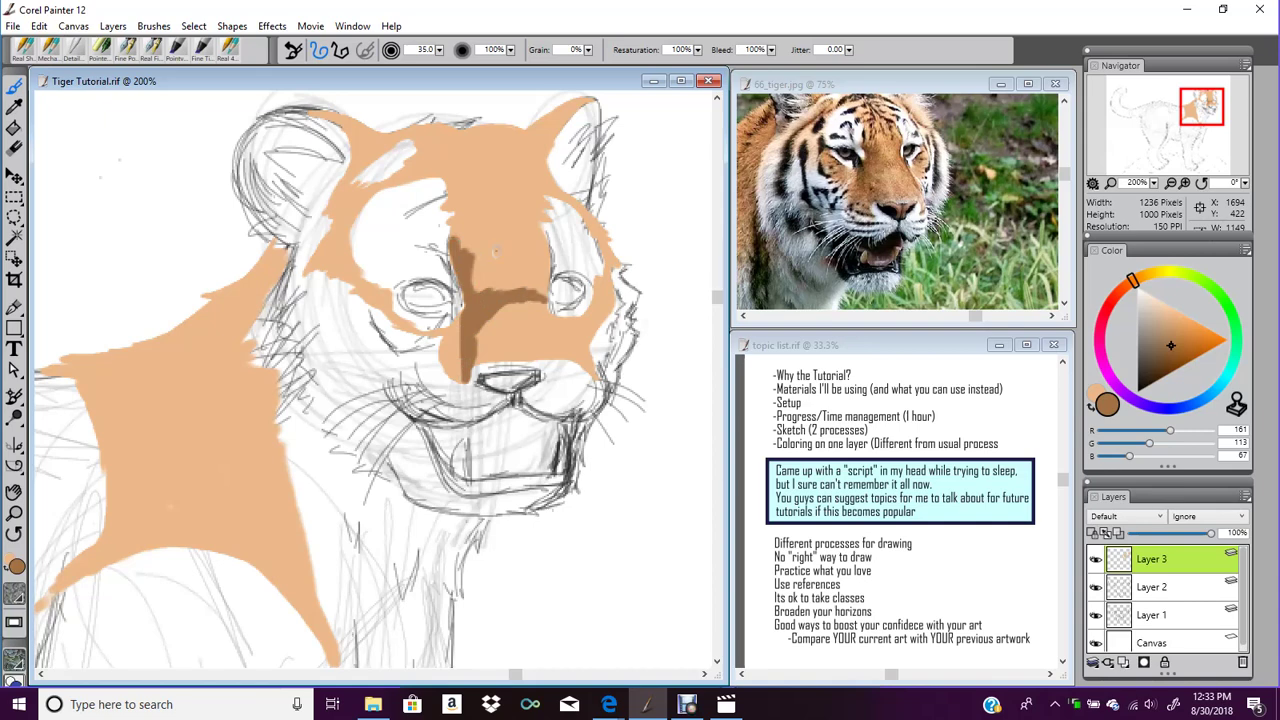
mouse_move(556, 332)
left_mouse_down()
mouse_move(581, 358)
mouse_move(558, 327)
mouse_move(607, 296)
left_mouse_up()
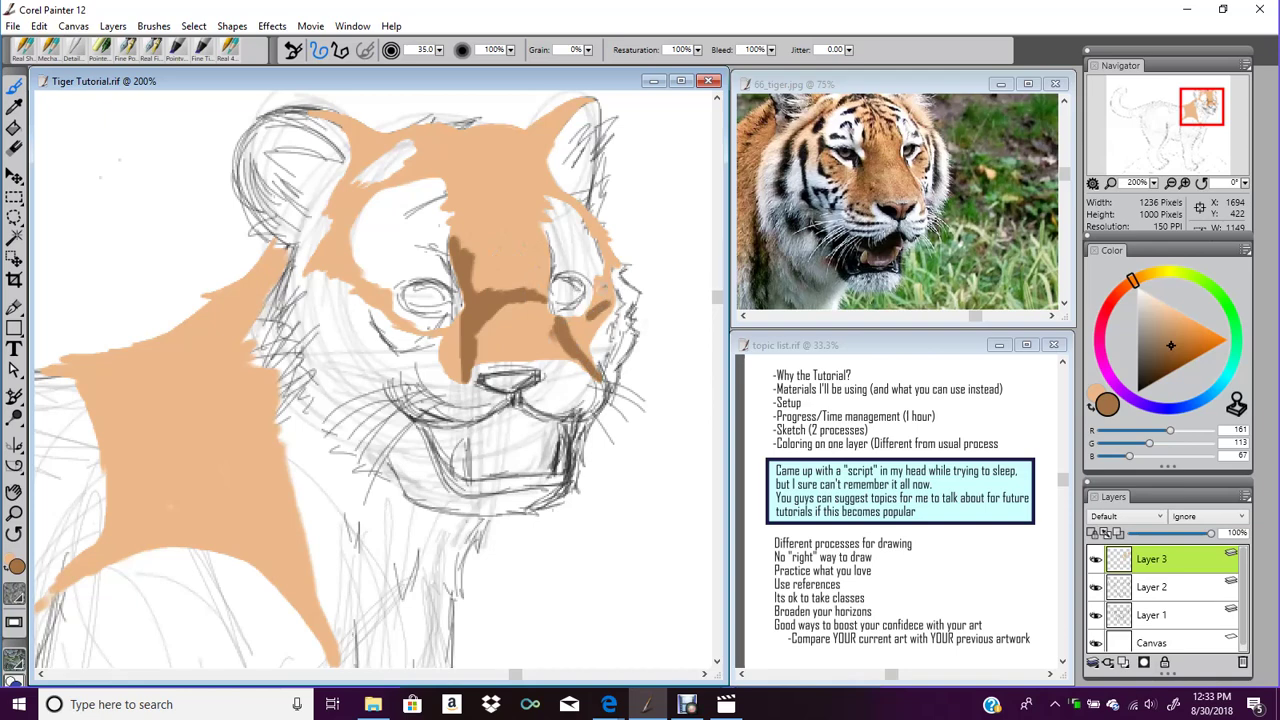
Reposition the reference photo to show the ears and paint a brown stroke along the head's top edge to the right ear base
left_click_drag(1197, 113, 1222, 100)
left_click(1006, 88)
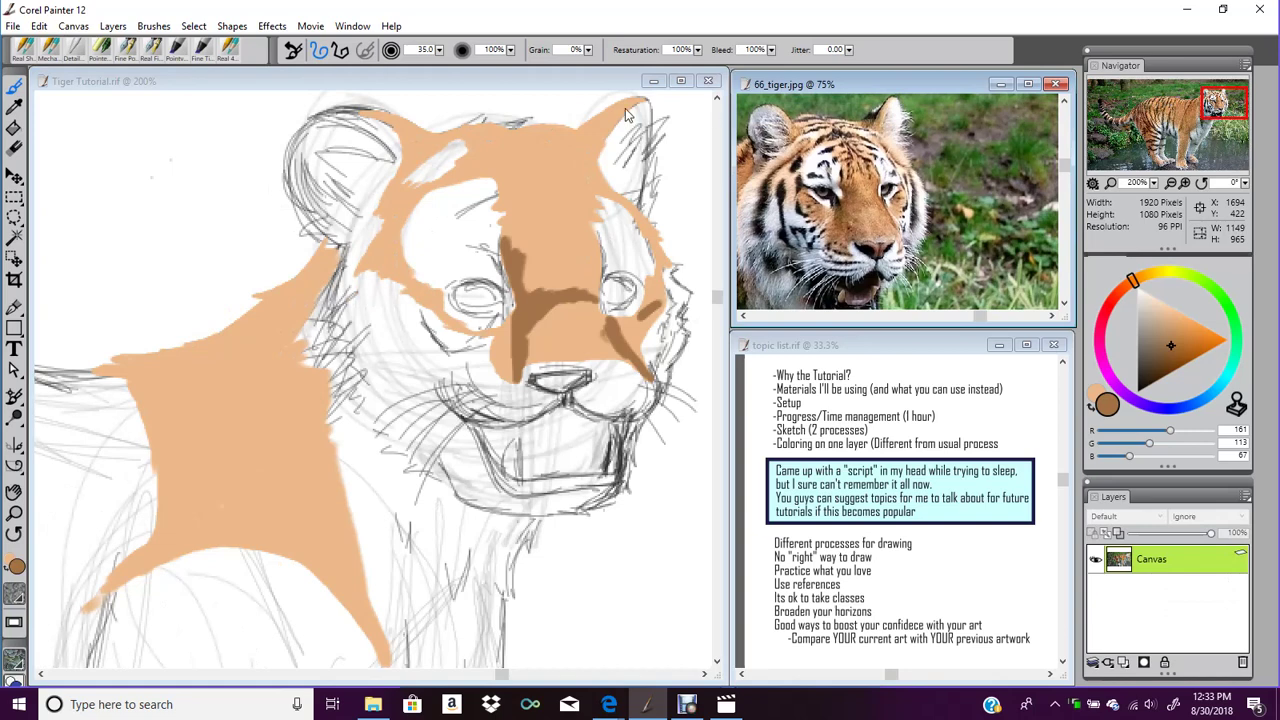
left_click(563, 88)
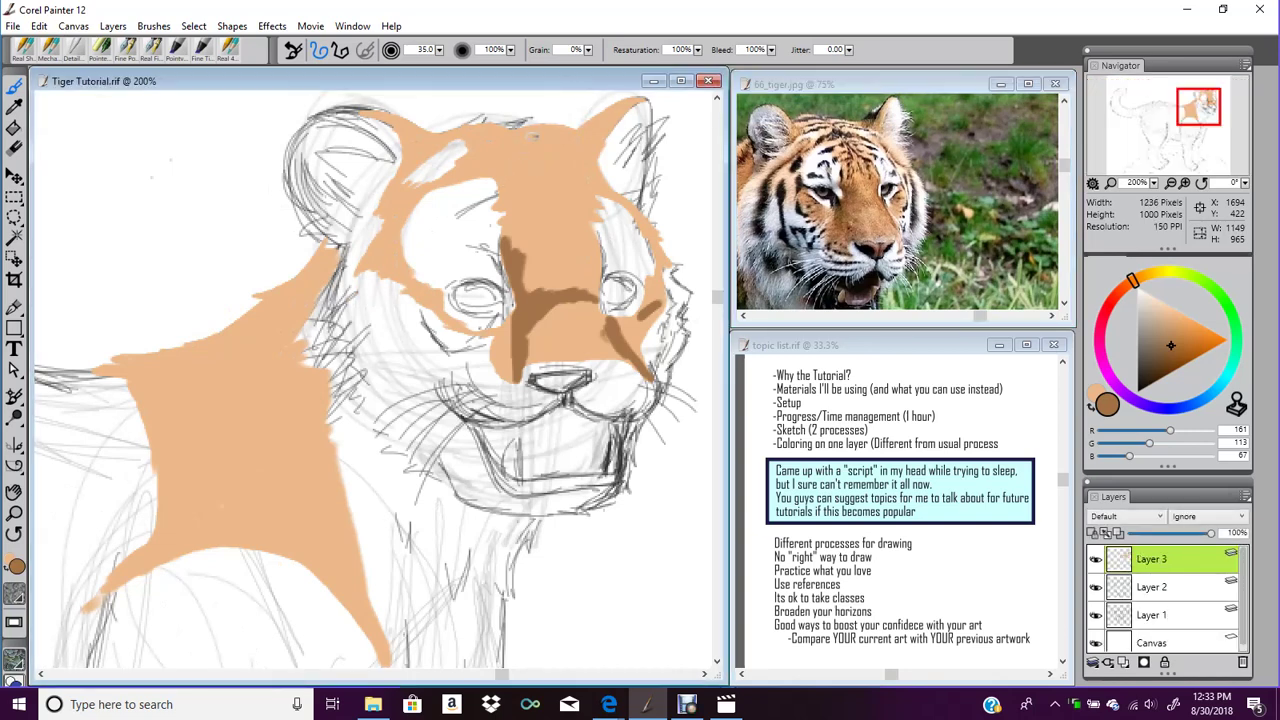
mouse_move(512, 129)
left_mouse_down()
mouse_move(562, 131)
mouse_move(545, 127)
mouse_move(581, 153)
mouse_move(592, 114)
left_mouse_up()
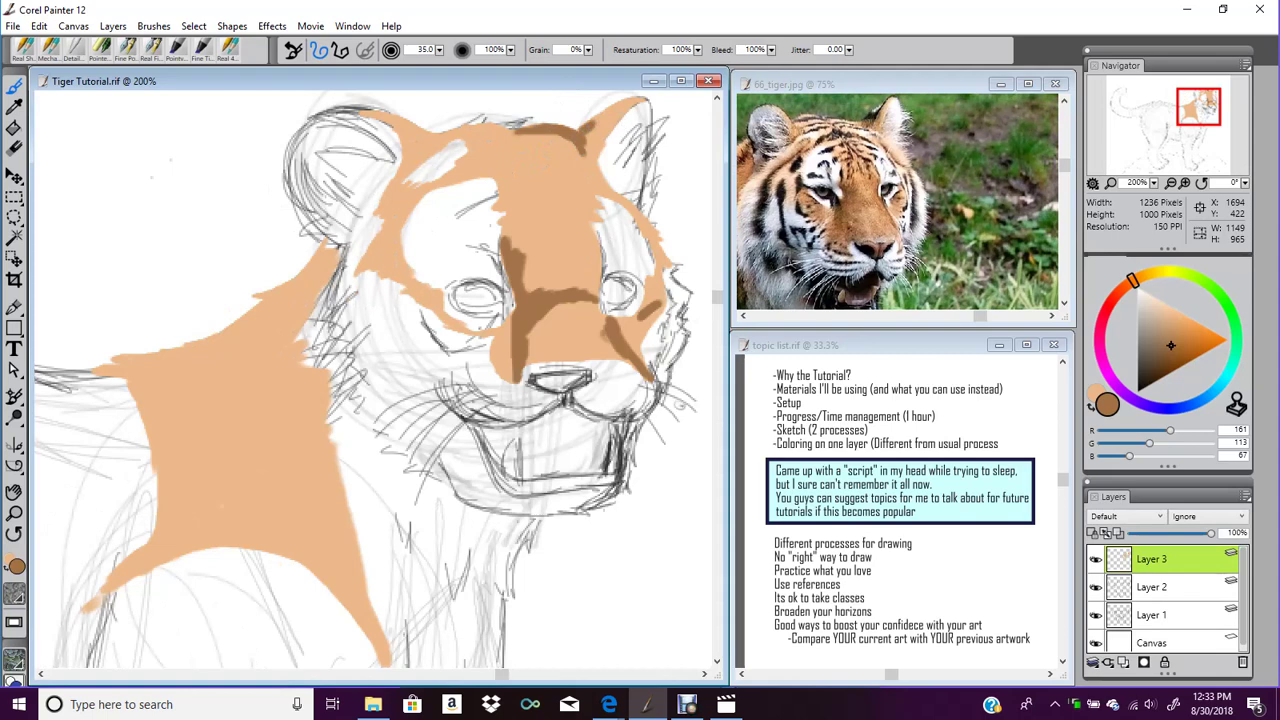
Lasso the sketched nose on Layer 2 and move it slightly to the right on the muzzle
left_click(1195, 596)
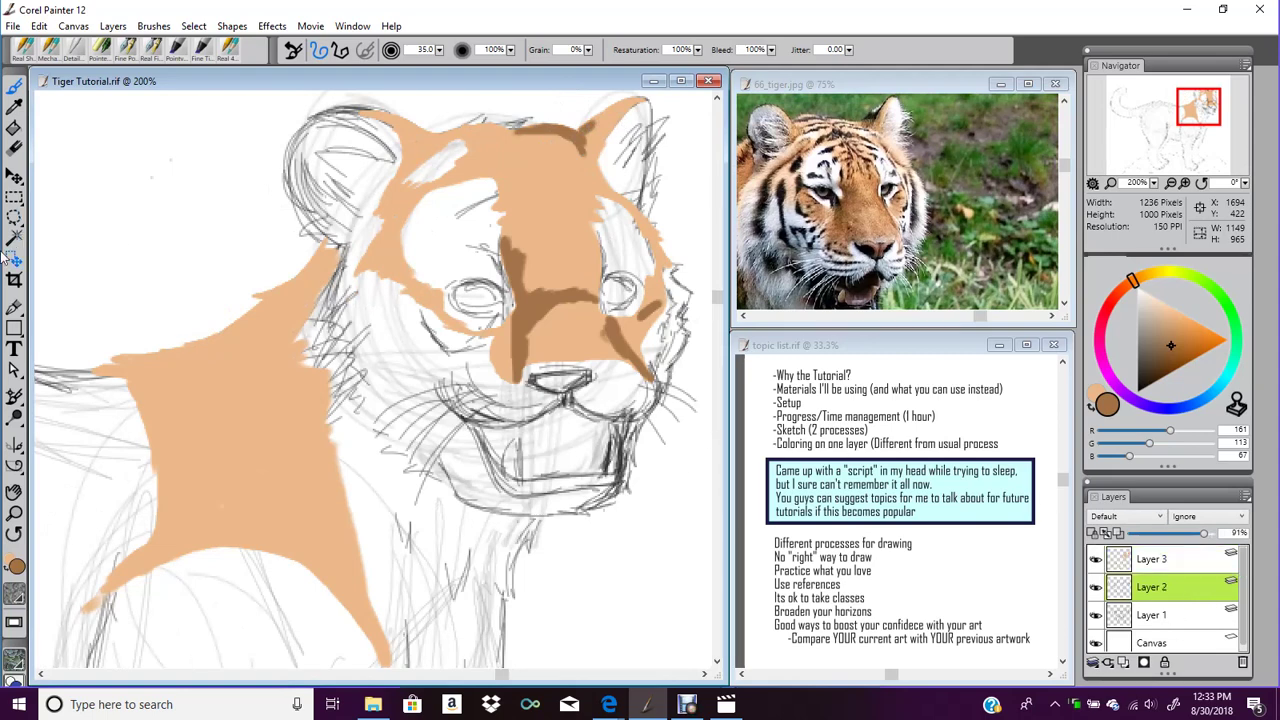
left_click(14, 219)
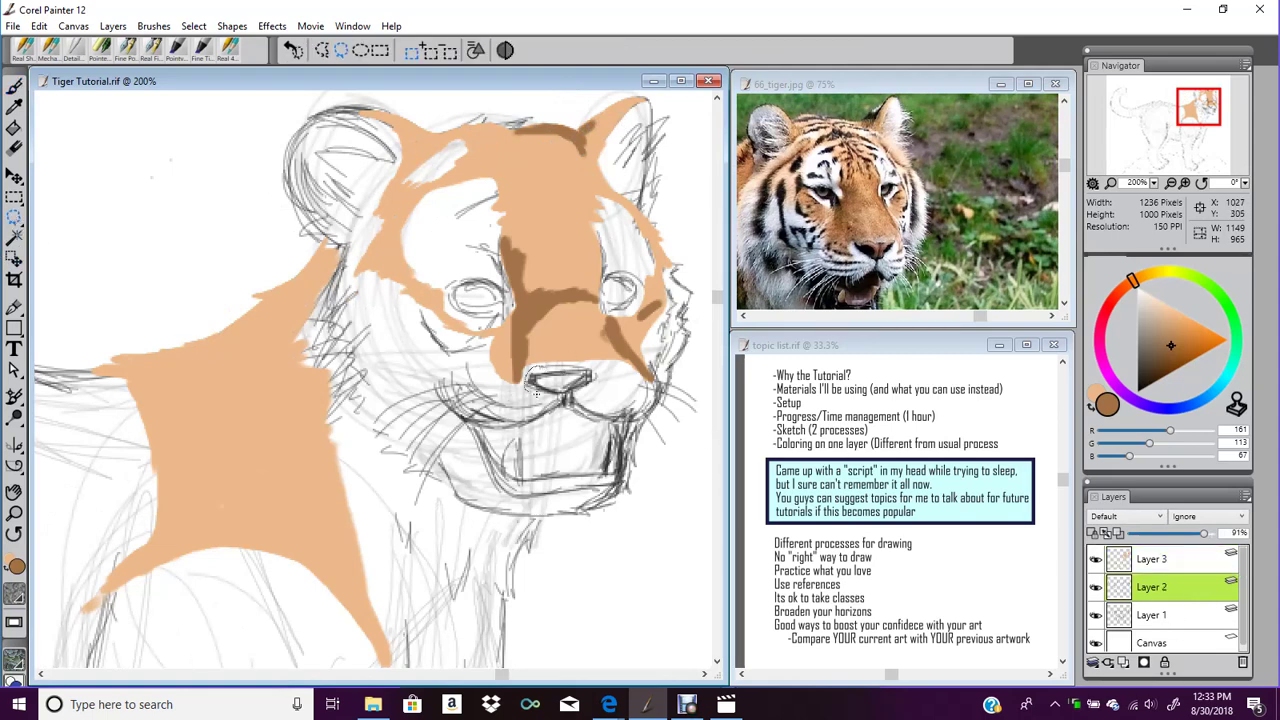
mouse_move(598, 401)
left_mouse_down()
mouse_move(608, 370)
mouse_move(567, 359)
mouse_move(590, 391)
left_mouse_up()
left_click(14, 177)
left_click(565, 397)
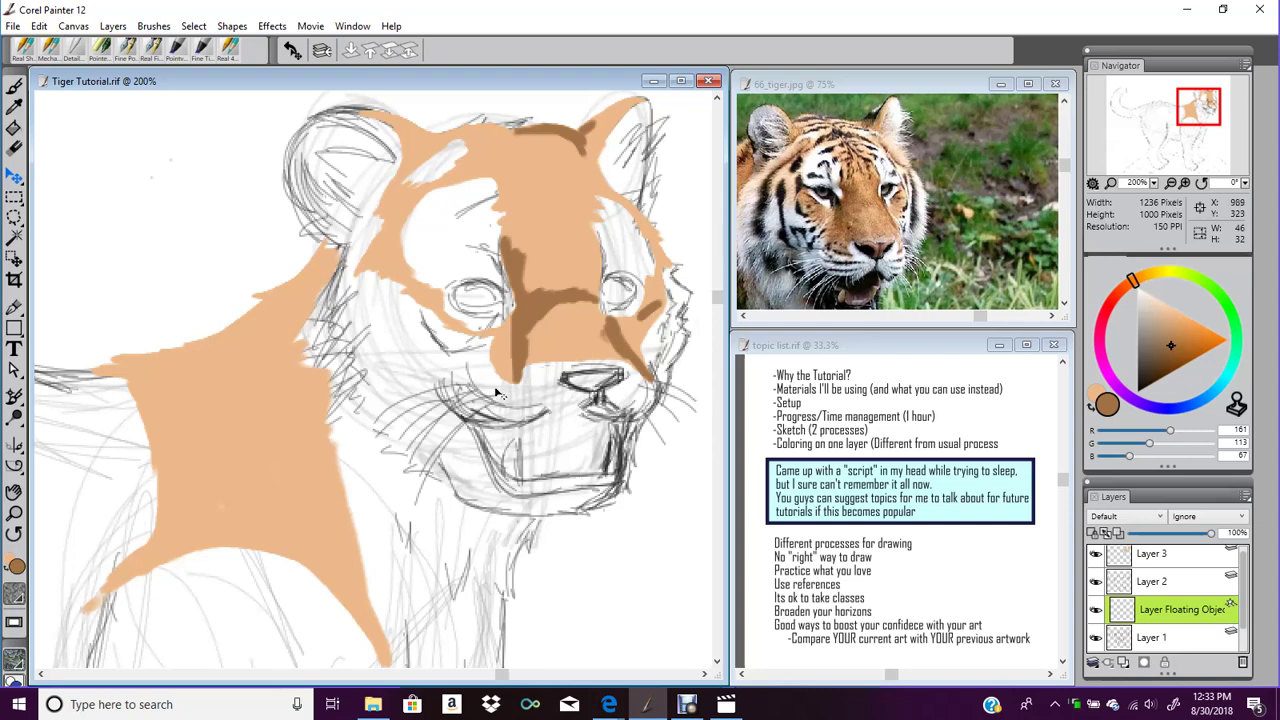
left_click(14, 87)
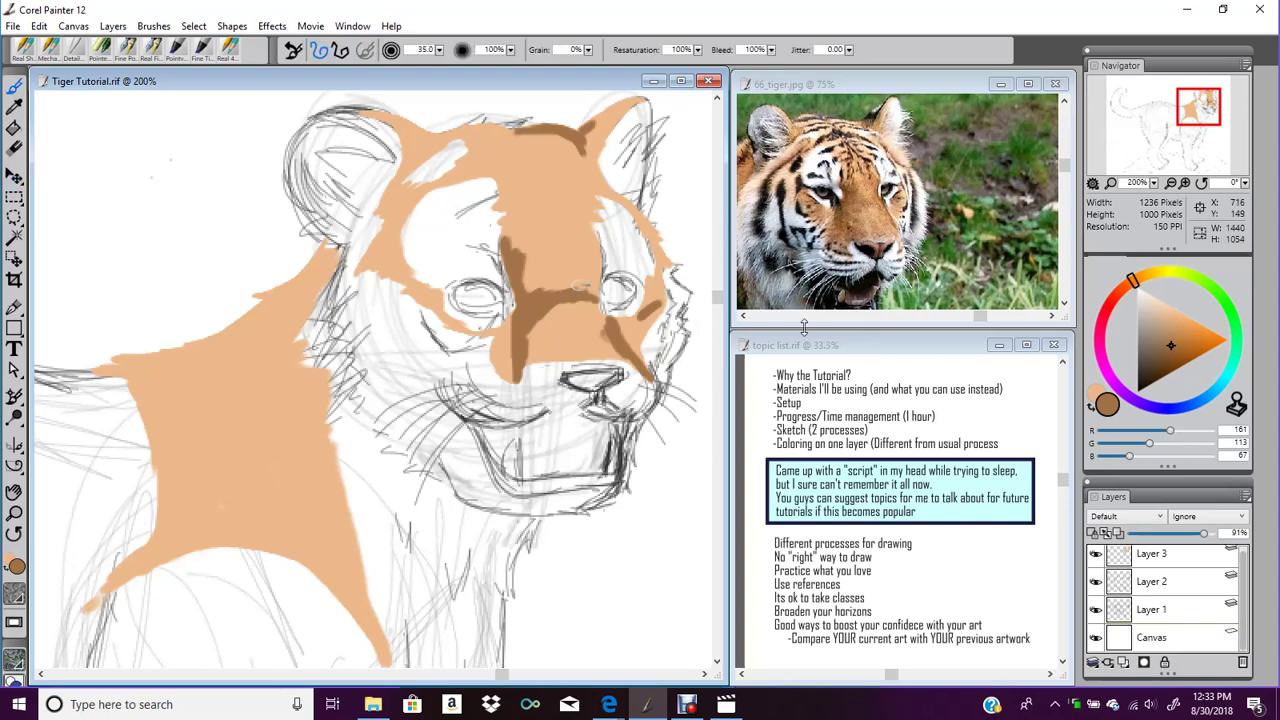
Redraw the muzzle, mouth and chin lines around the moved nose on Layer 2 with a gray (RGB 106, 106, 106) pencil
left_click(1141, 392)
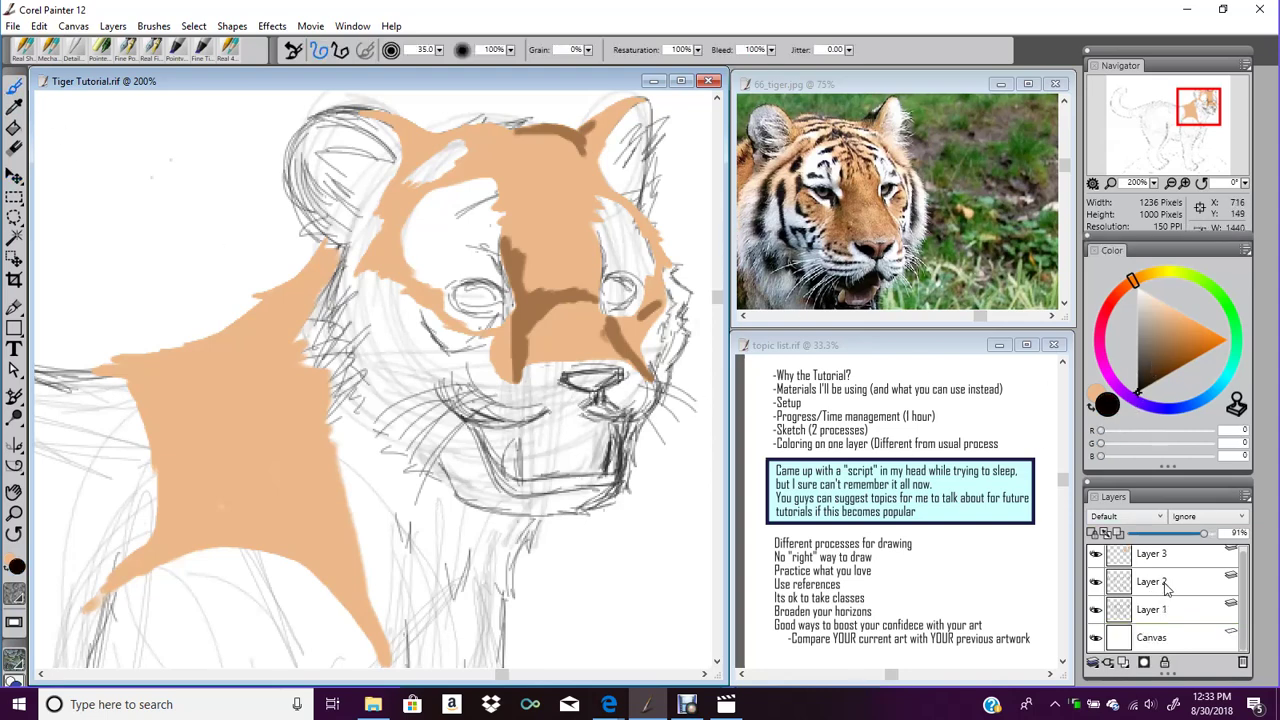
left_click(1165, 588)
left_click(1137, 349)
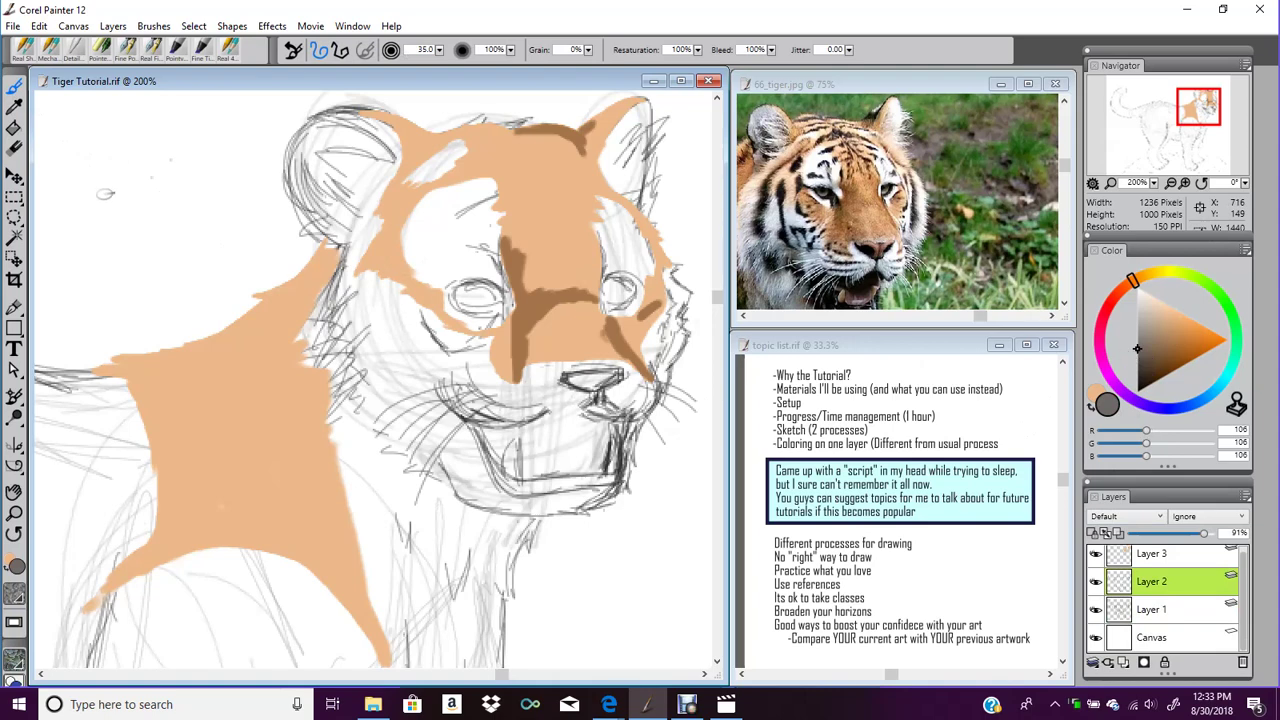
left_click(57, 51)
mouse_move(503, 420)
left_mouse_down()
mouse_move(573, 418)
mouse_move(597, 403)
mouse_move(514, 425)
mouse_move(448, 378)
mouse_move(536, 425)
left_mouse_up()
left_click_drag(454, 384, 530, 428)
mouse_move(462, 388)
left_mouse_down()
mouse_move(512, 426)
mouse_move(597, 410)
mouse_move(603, 388)
mouse_move(626, 422)
mouse_move(656, 412)
mouse_move(663, 381)
left_mouse_up()
mouse_move(638, 425)
left_mouse_down()
mouse_move(664, 375)
mouse_move(608, 505)
mouse_move(555, 518)
left_mouse_up()
Sample the brown again and paint strokes on Layer 3 at the left temple and above the left eye, reducing the brush to 14.8
left_click(14, 107)
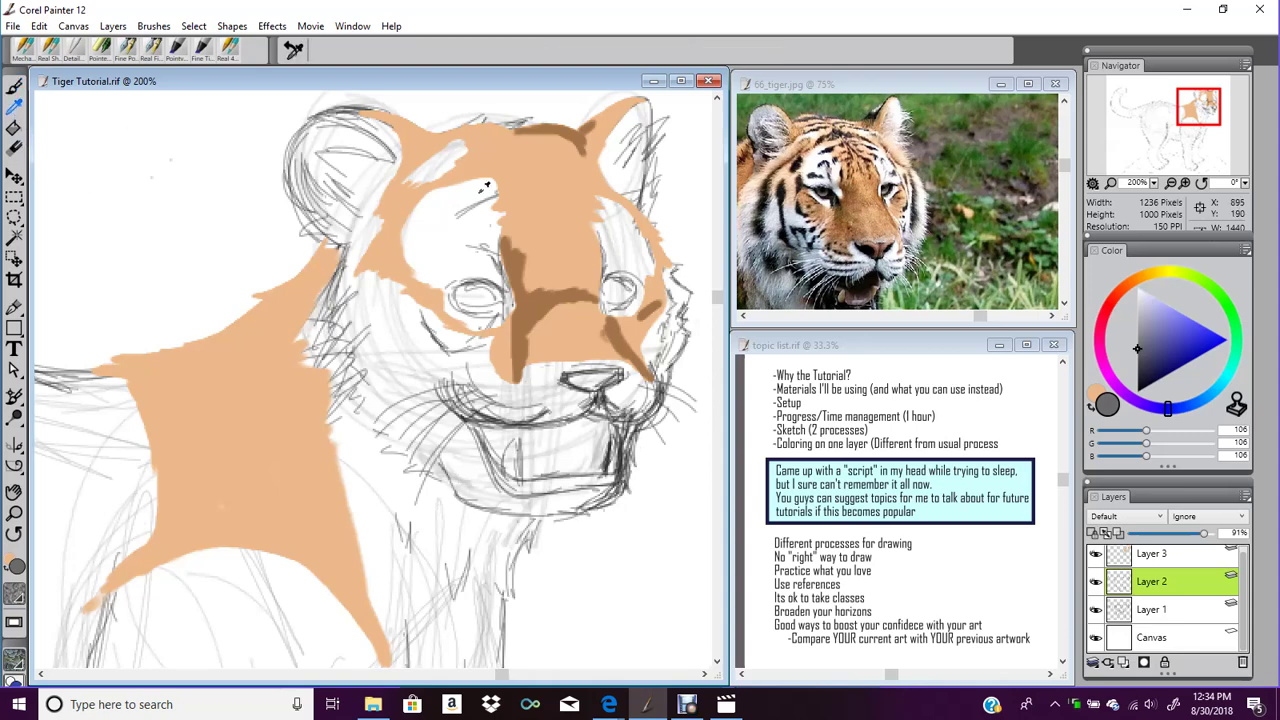
left_click(557, 193)
left_click(1193, 557)
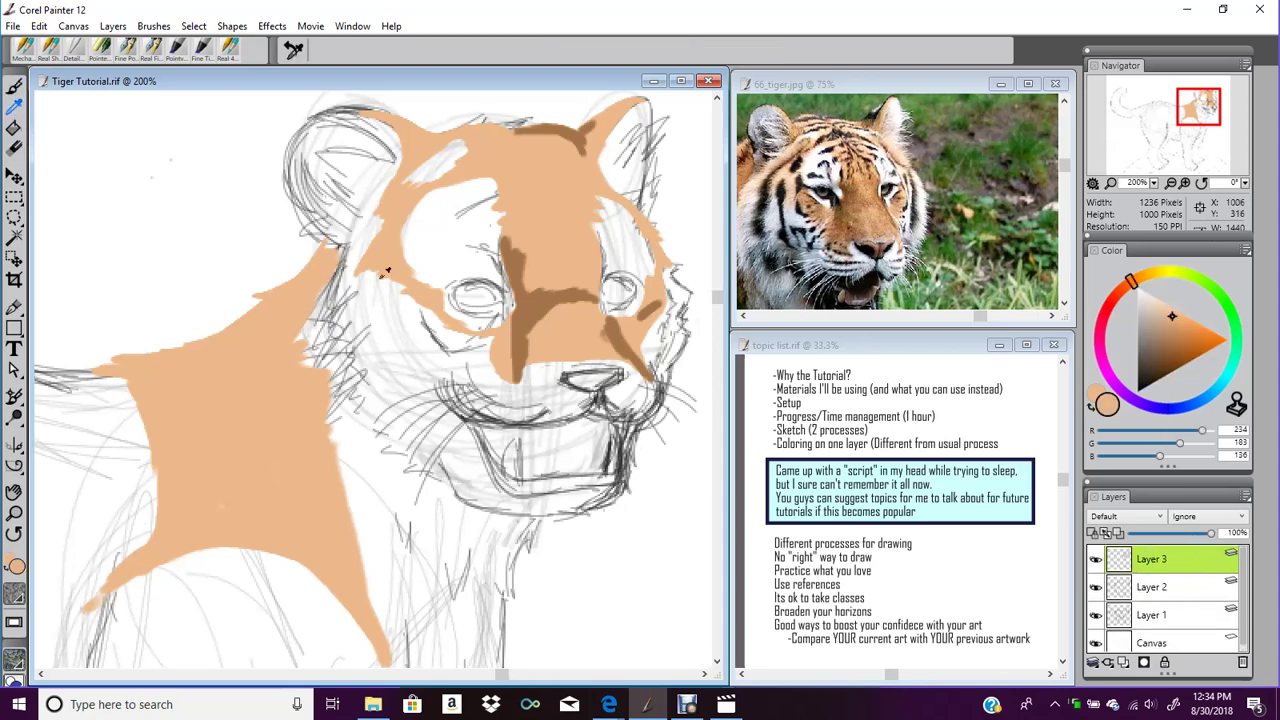
left_click(545, 296)
left_click(14, 88)
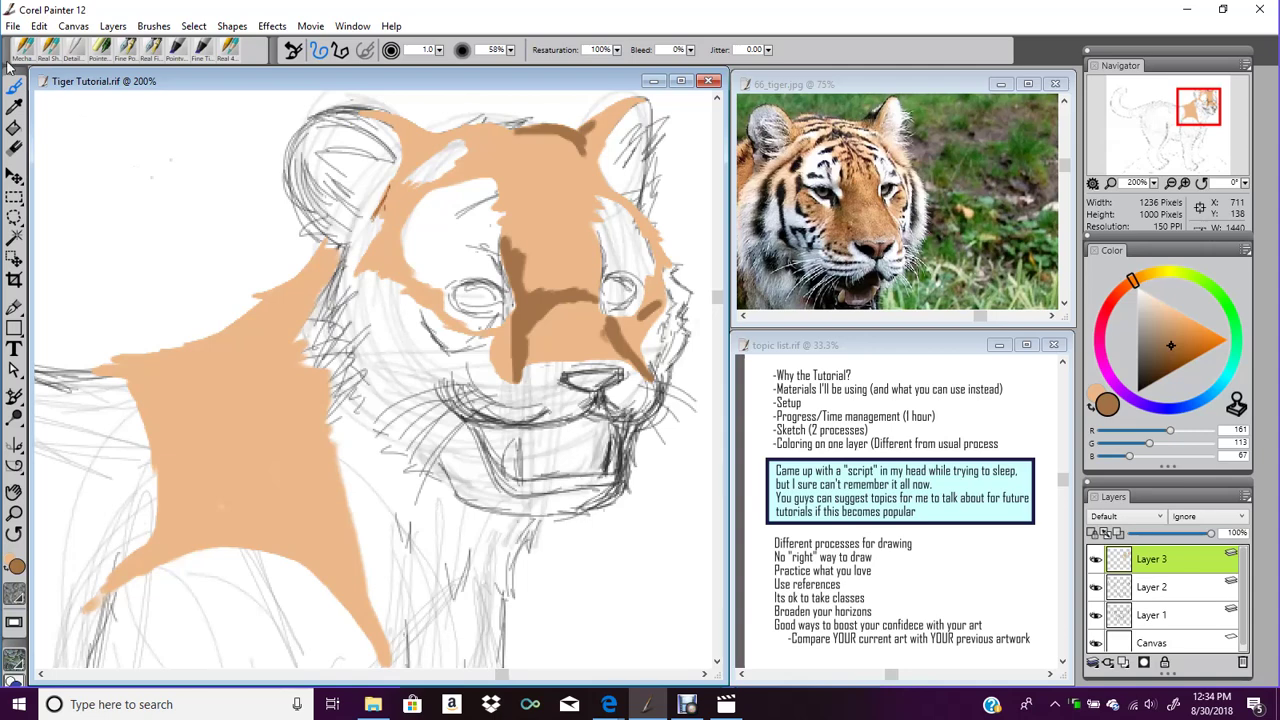
left_click(96, 42)
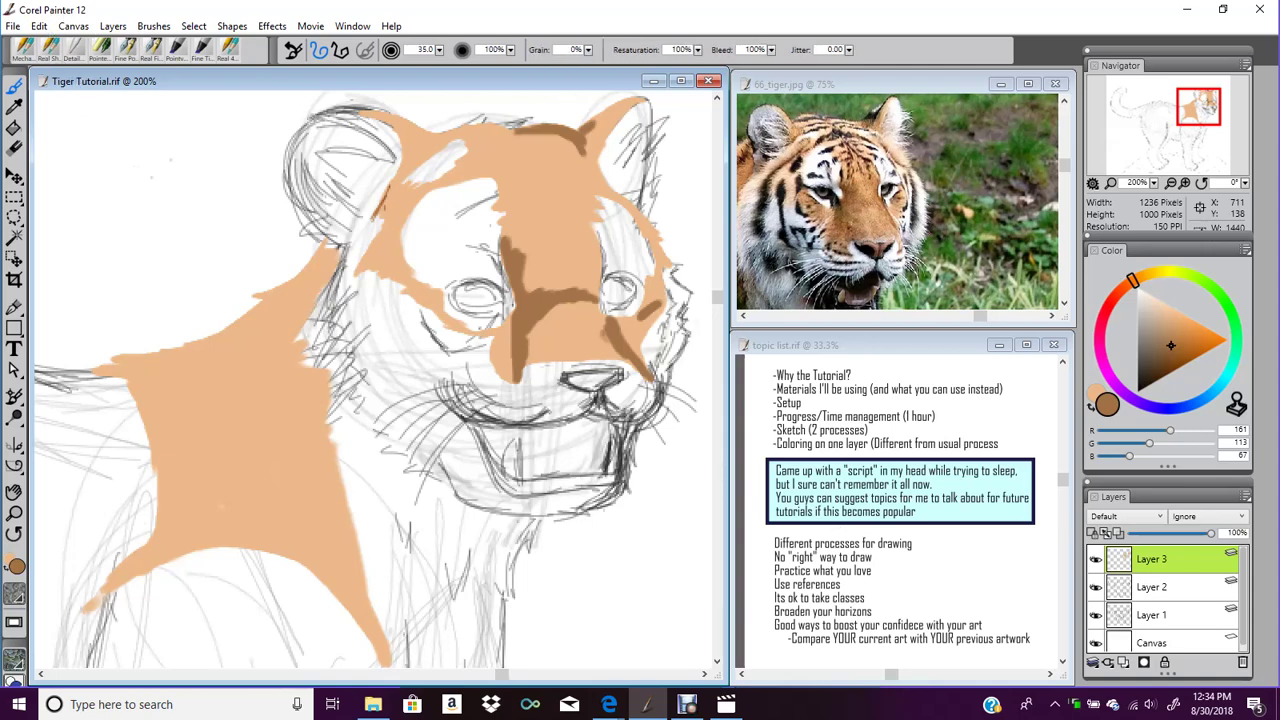
left_click_drag(374, 220, 388, 186)
left_click_drag(439, 50, 446, 53)
left_click_drag(390, 213, 368, 230)
left_click_drag(417, 189, 455, 174)
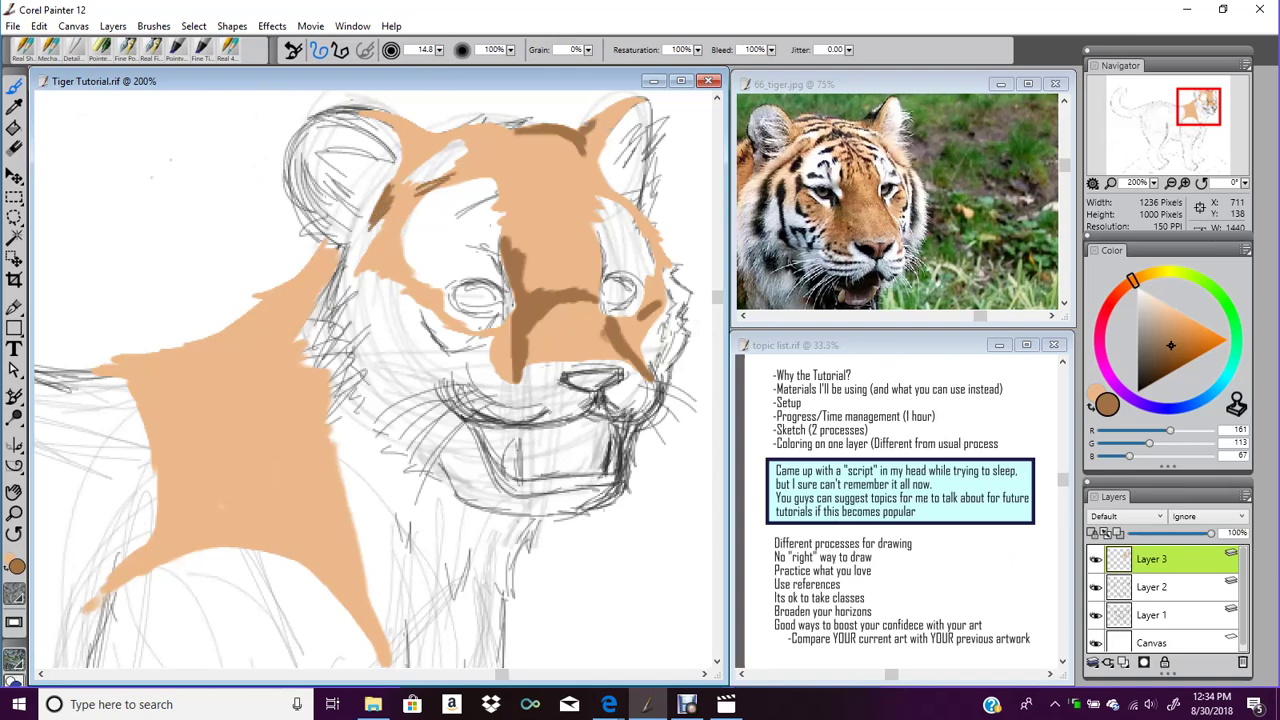
Blend the brown at the right ear base into the light tan with a size 3.5 blending brush
left_click(77, 50)
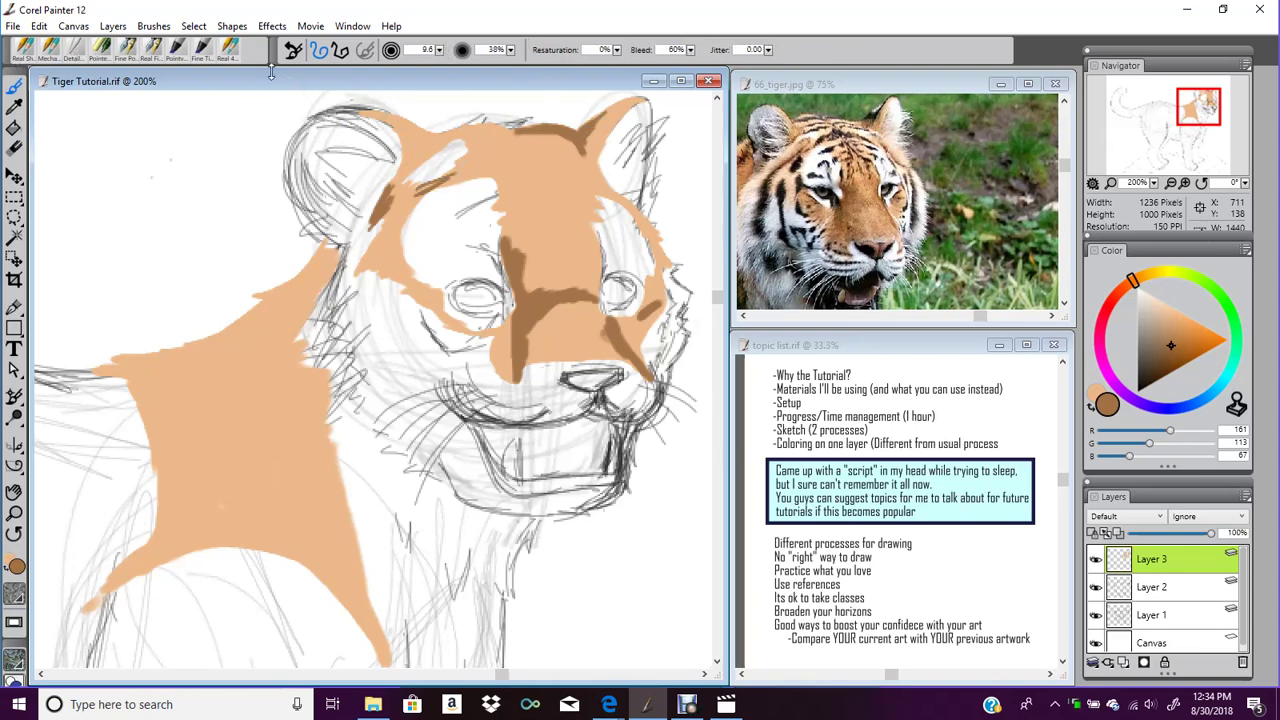
left_click_drag(440, 51, 300, 60)
mouse_move(589, 132)
left_mouse_down()
mouse_move(591, 170)
mouse_move(589, 143)
mouse_move(600, 144)
mouse_move(587, 130)
mouse_move(640, 104)
mouse_move(588, 122)
mouse_move(617, 115)
left_mouse_up()
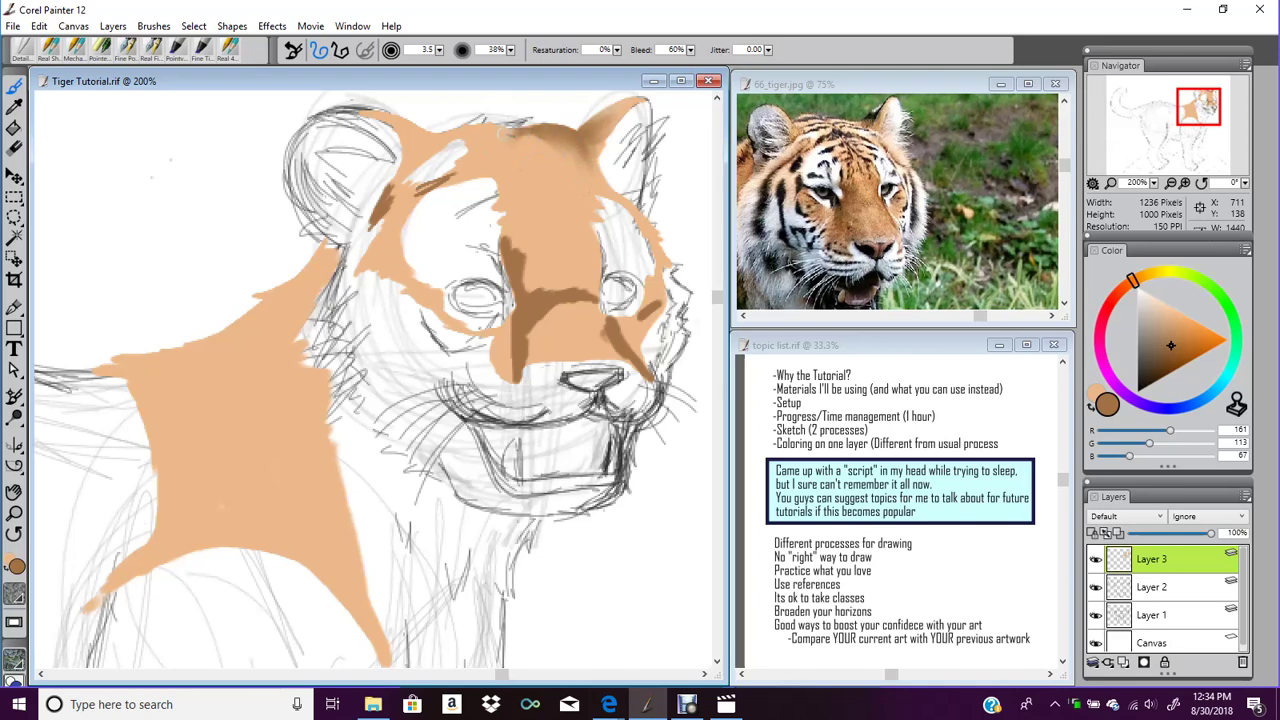
Paint more brown along the head's top edge and at the left ear base with a size 24.3 brush
left_click(31, 58)
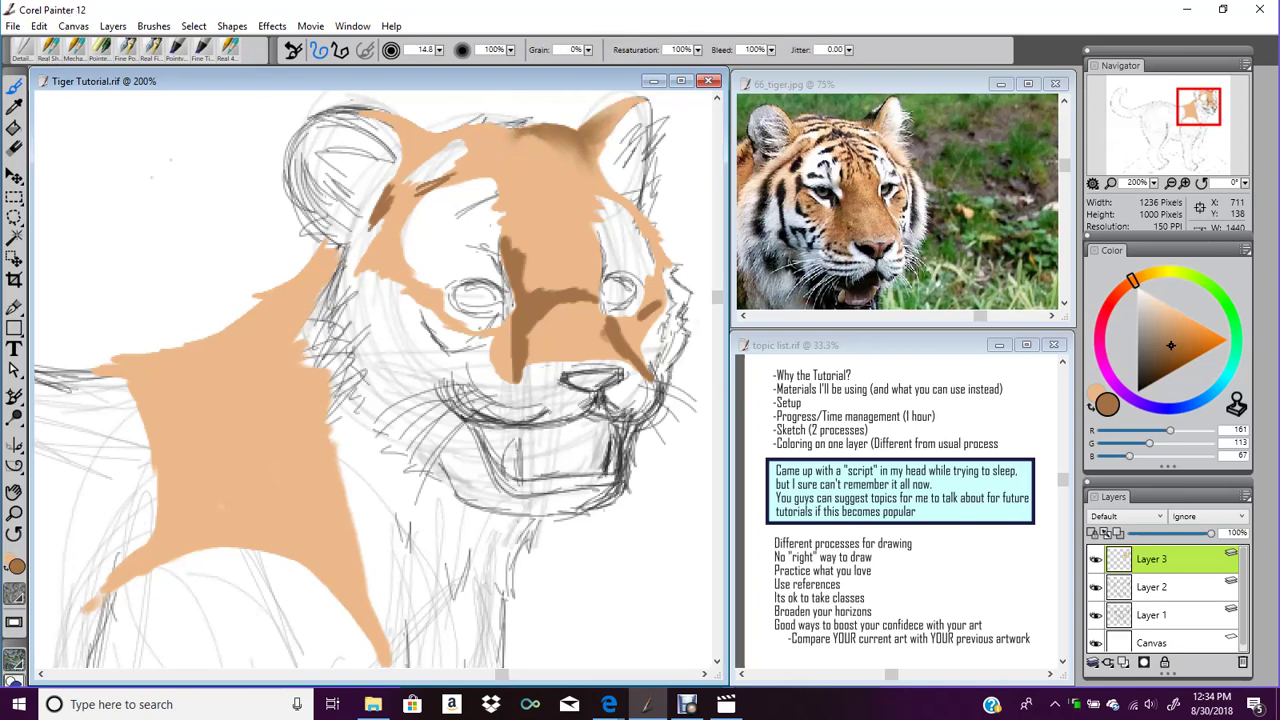
left_click_drag(447, 65, 495, 84)
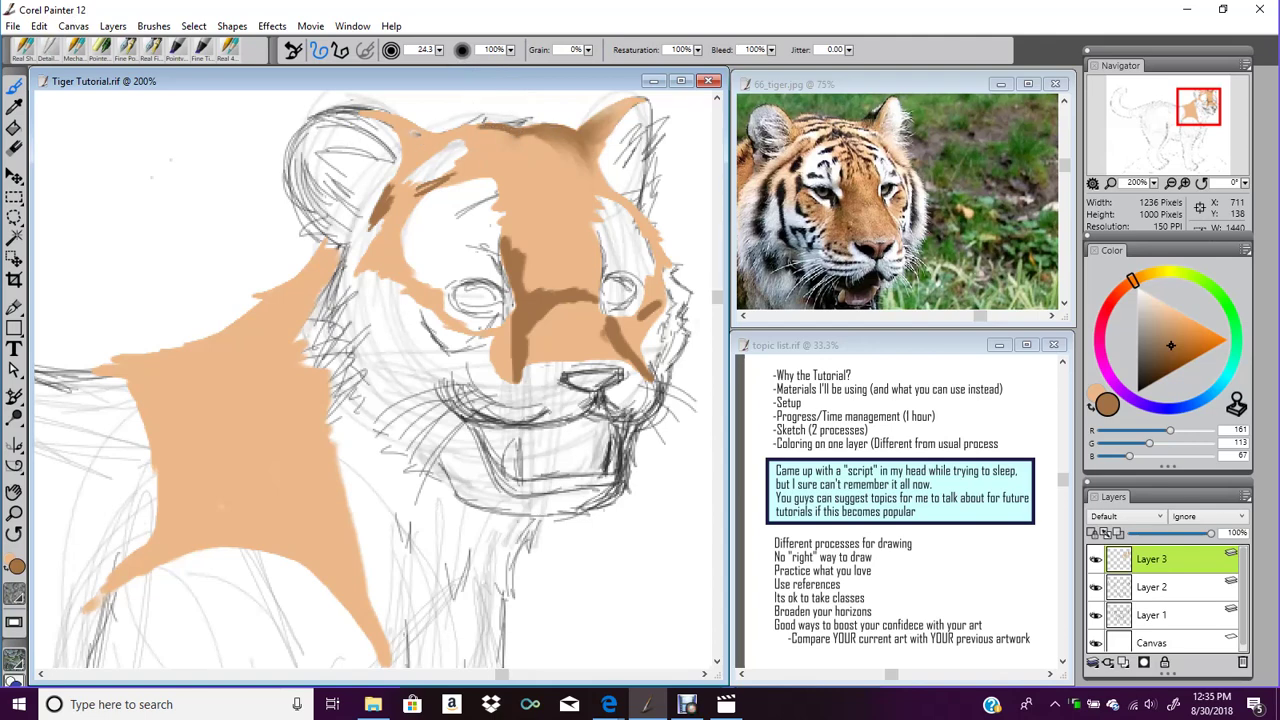
mouse_move(432, 135)
left_mouse_down()
mouse_move(400, 115)
mouse_move(434, 136)
left_mouse_up()
Blend the brown on the head's top edge, left ear base and left temple into the tan, enlarging the blending brush to 5.5
left_click(108, 45)
left_click_drag(493, 128, 512, 125)
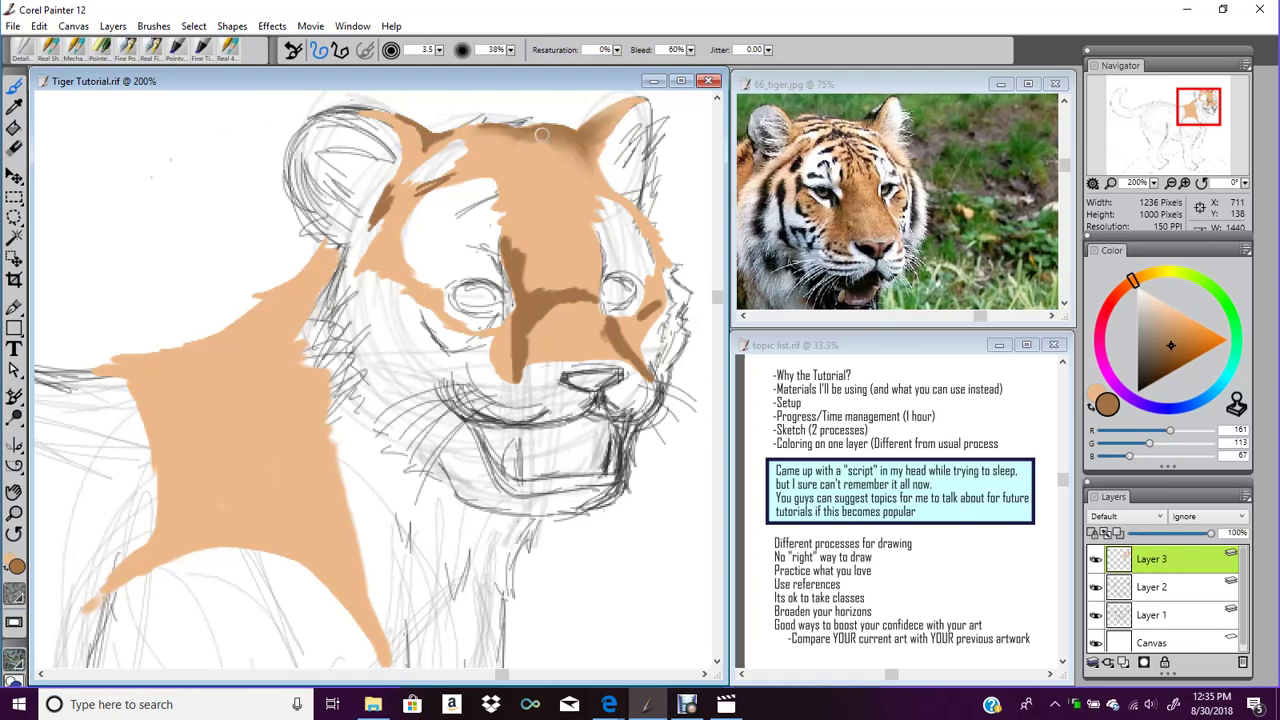
left_click_drag(423, 127, 402, 117)
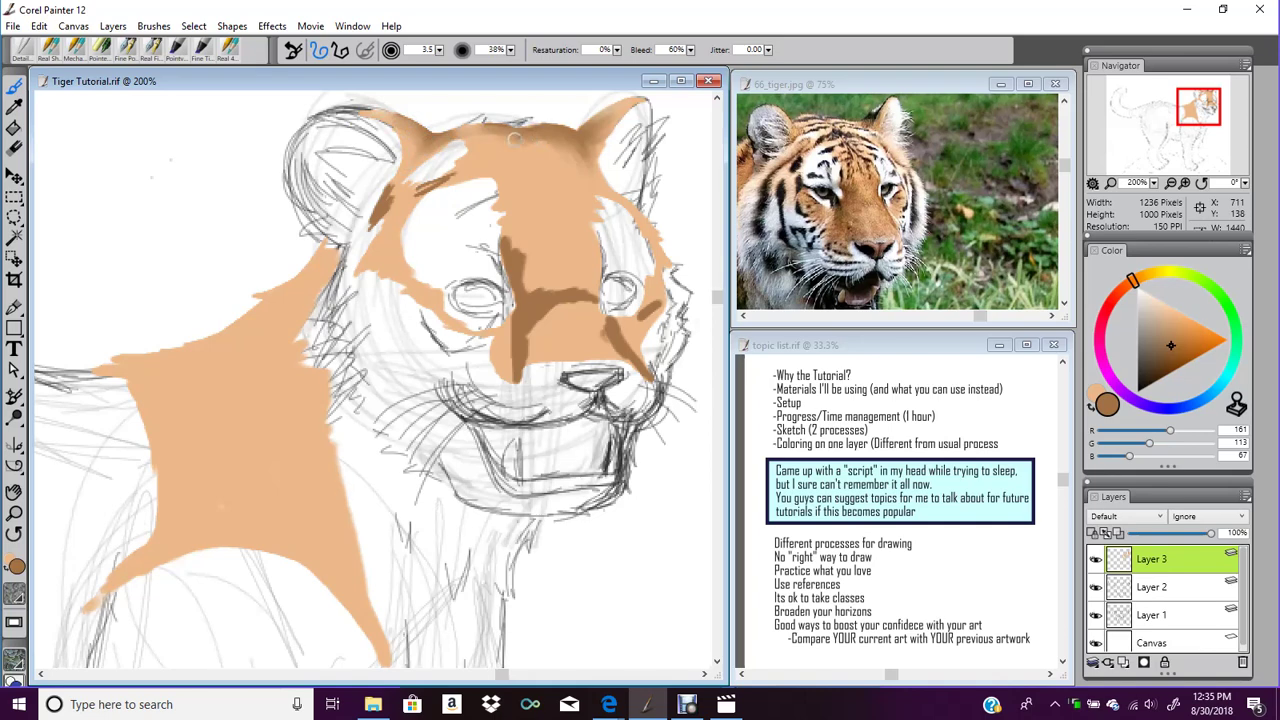
left_click_drag(438, 52, 441, 51)
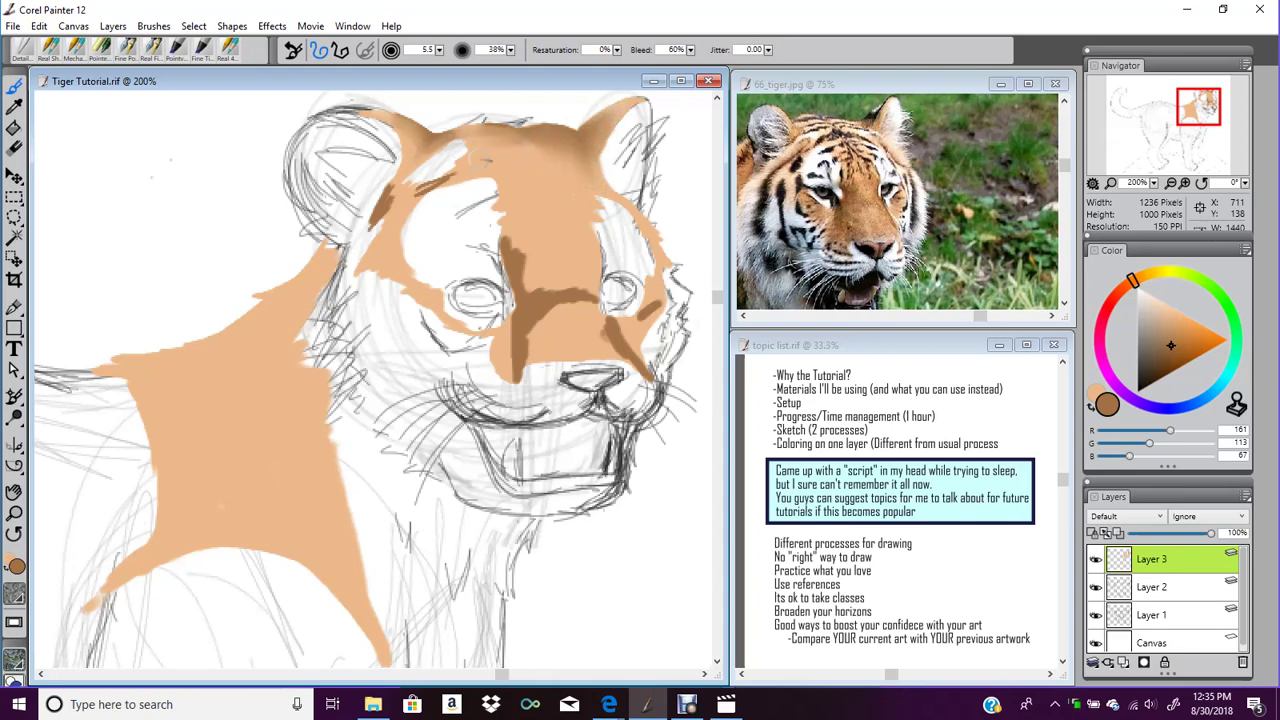
mouse_move(457, 176)
left_mouse_down()
mouse_move(384, 212)
mouse_move(402, 182)
mouse_move(388, 212)
left_mouse_up()
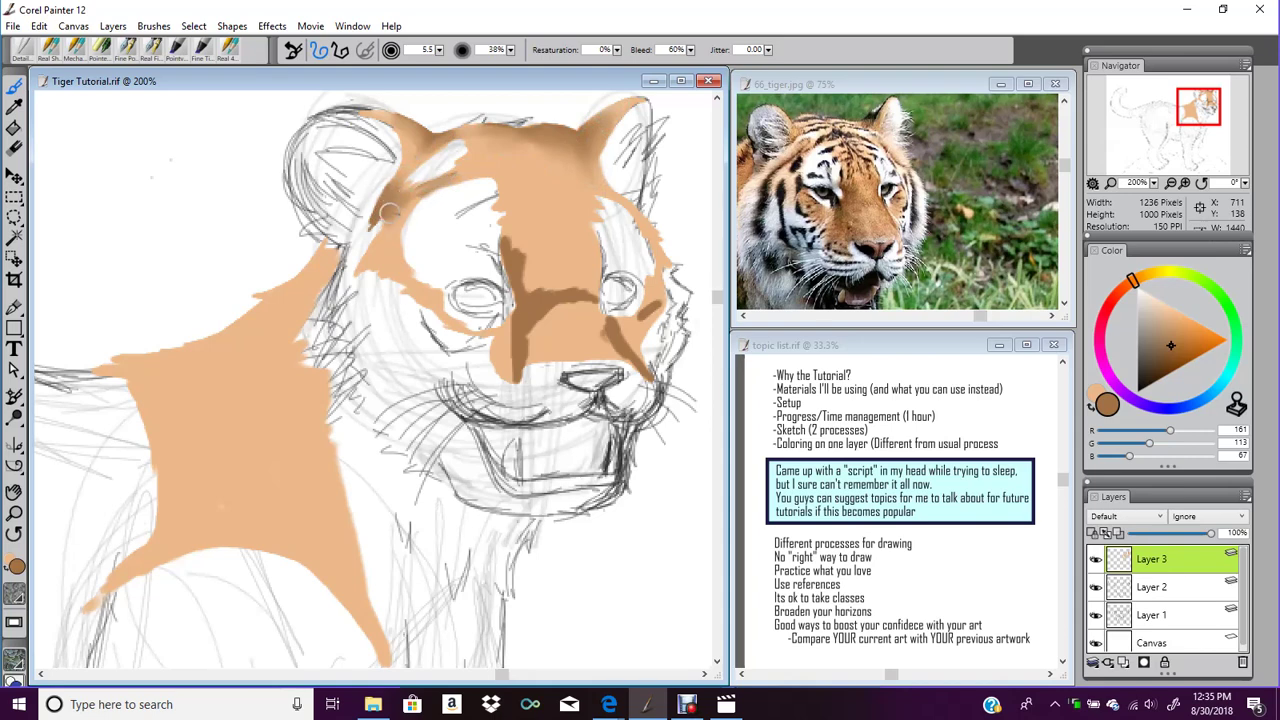
Add brown strokes on the right eye's outer band, its inner brow and both sides of the nose bridge, and reselect the blending brush
left_click(72, 44)
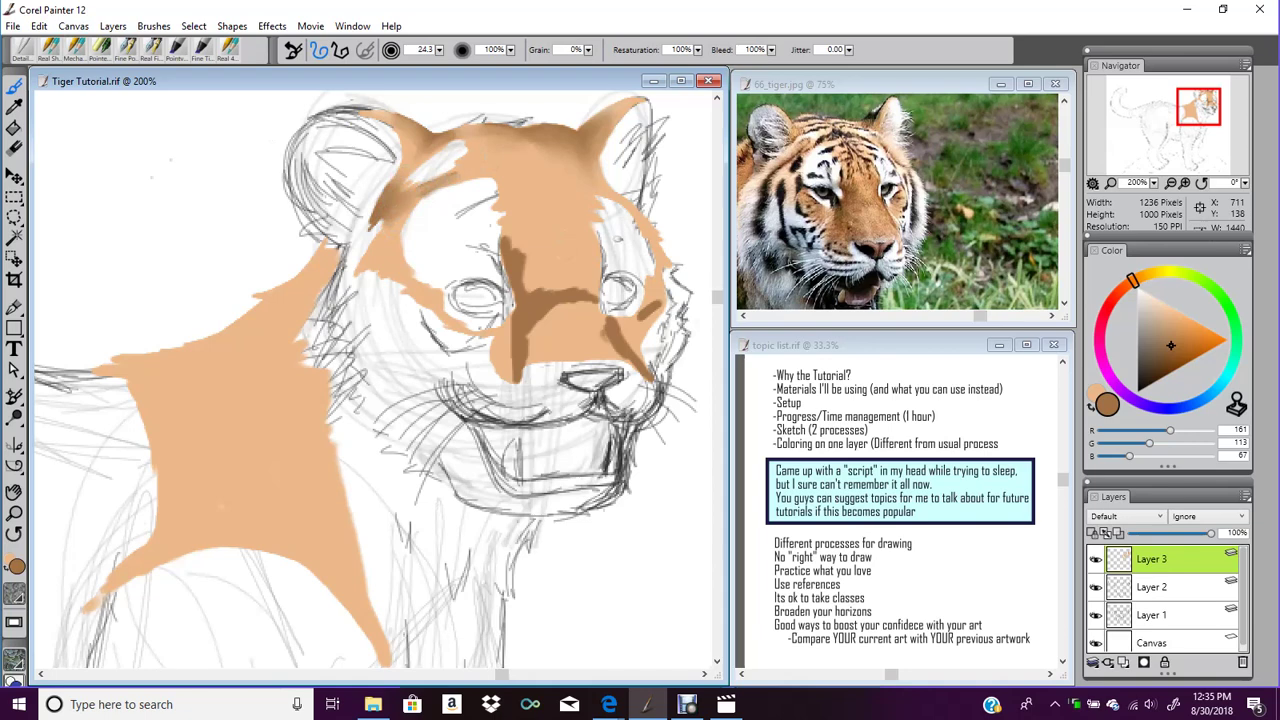
left_click_drag(640, 226, 660, 236)
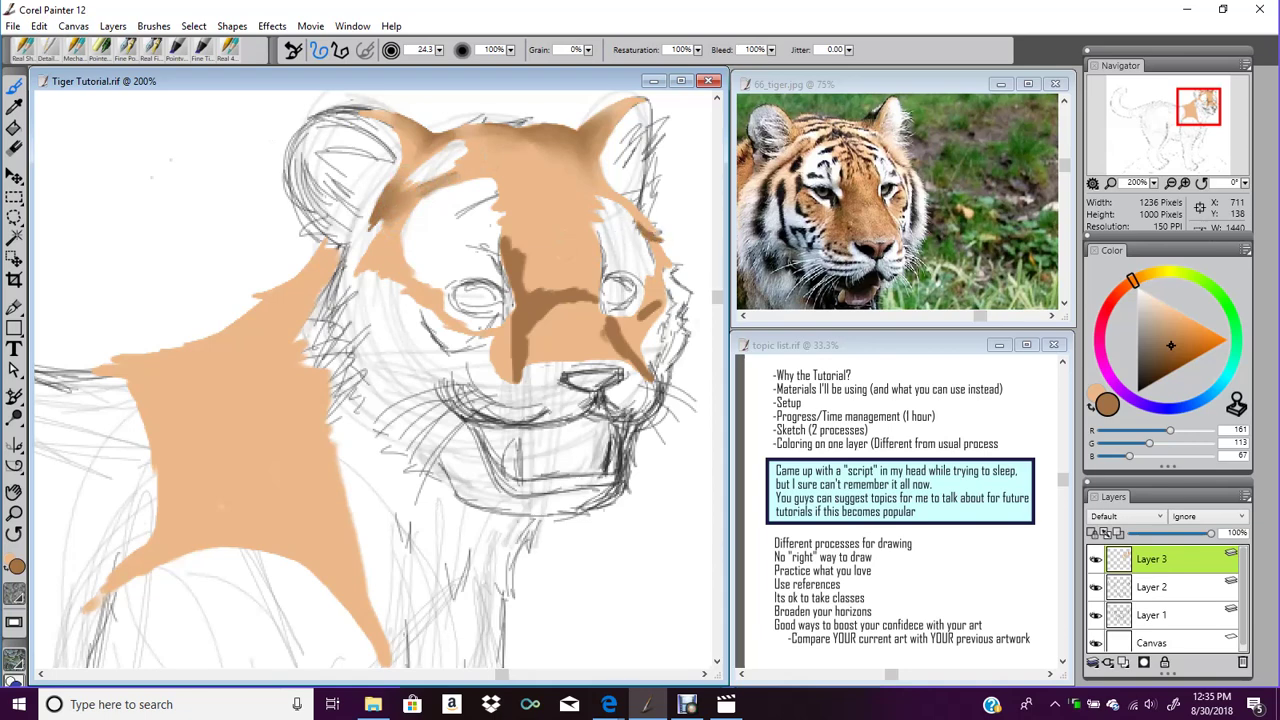
left_click_drag(585, 222, 601, 217)
mouse_move(527, 232)
left_mouse_down()
mouse_move(506, 226)
mouse_move(530, 252)
mouse_move(532, 222)
left_mouse_up()
left_click_drag(596, 278, 597, 300)
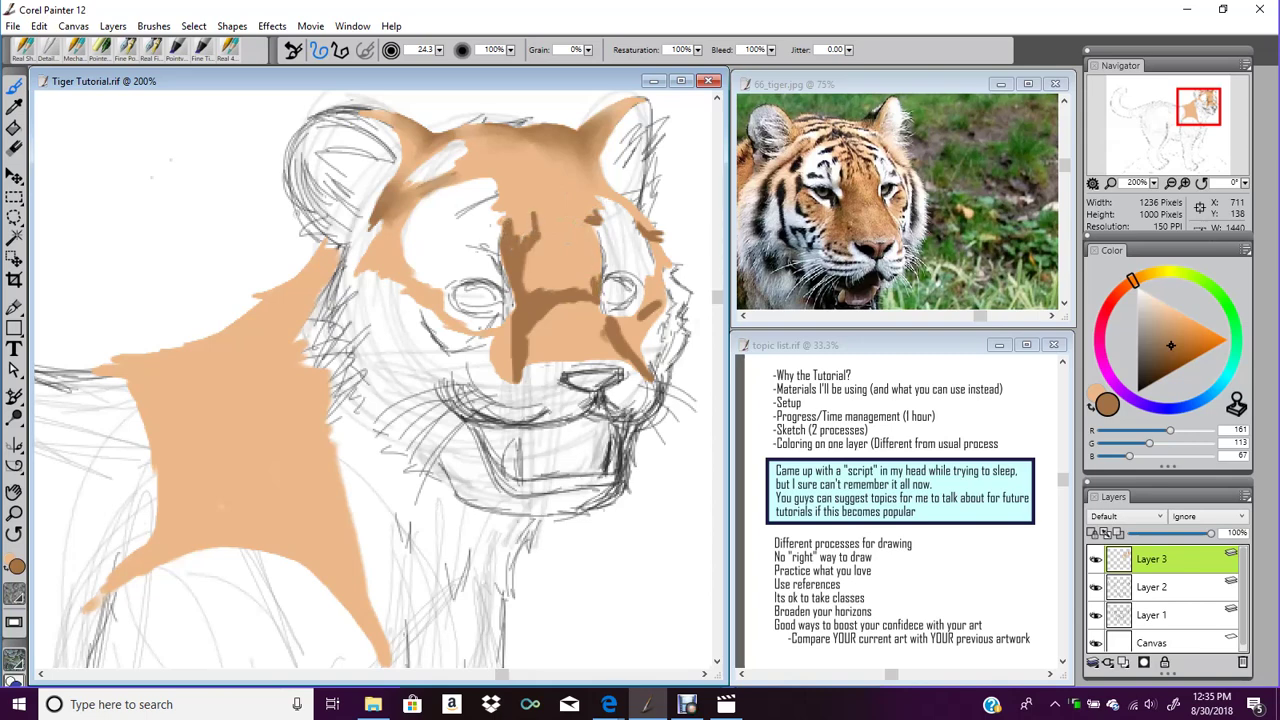
left_click(50, 52)
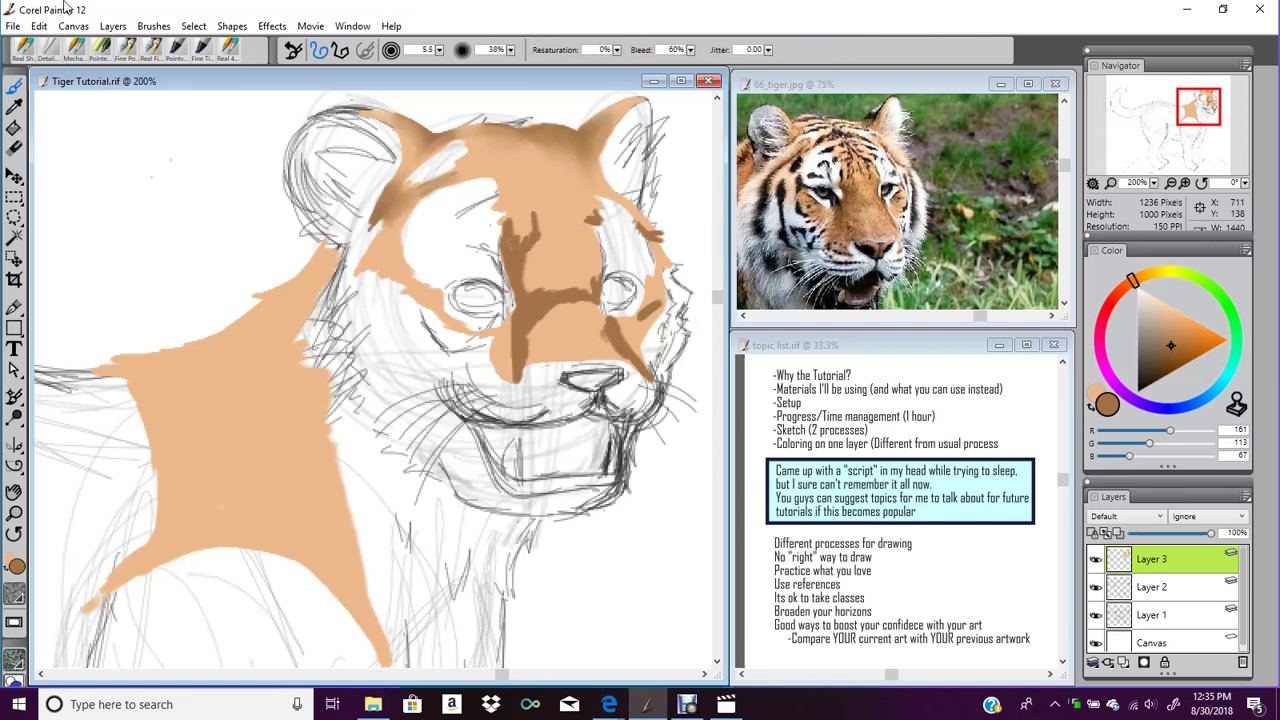
Blend the dark brown strokes on the tiger's upper nose bridge into the tan base, using brush sizes 3.6 and 5.3
mouse_move(514, 254)
left_mouse_down()
mouse_move(511, 216)
mouse_move(514, 251)
mouse_move(536, 215)
mouse_move(520, 250)
mouse_move(514, 196)
mouse_move(508, 230)
mouse_move(514, 205)
mouse_move(594, 210)
mouse_move(628, 242)
mouse_move(656, 236)
left_mouse_up()
left_click_drag(440, 50, 431, 59)
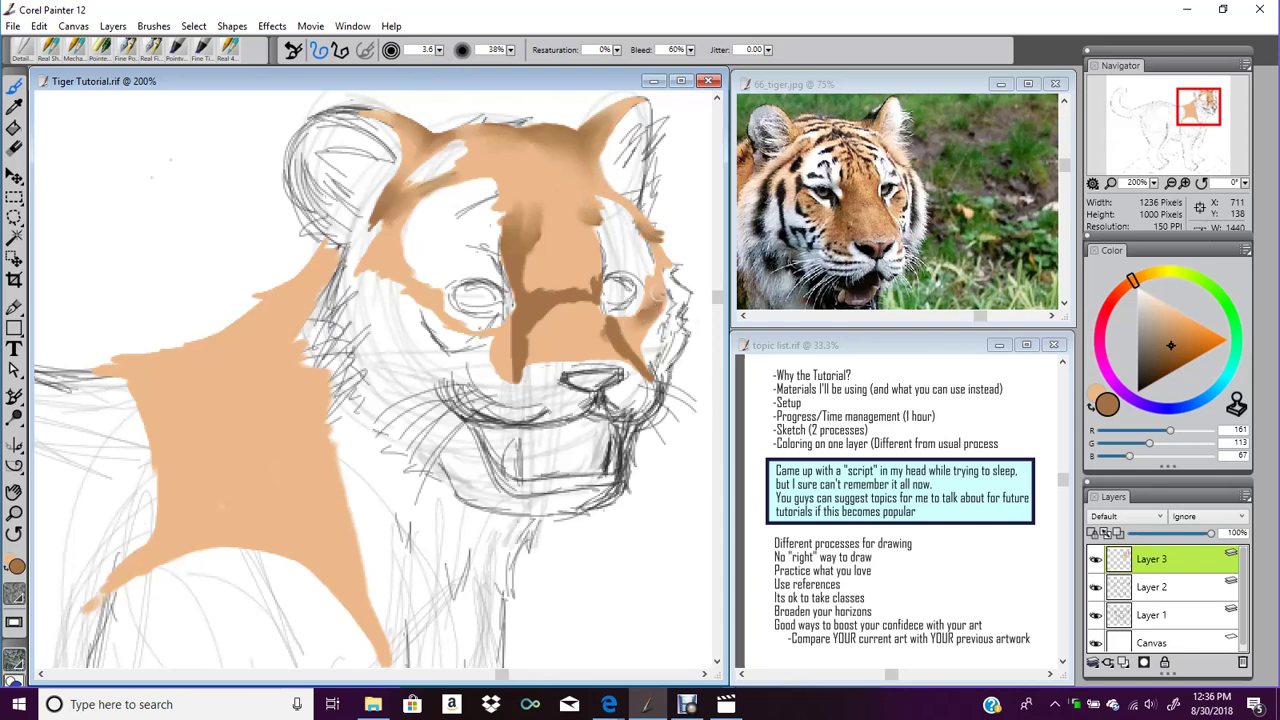
left_click_drag(440, 50, 446, 56)
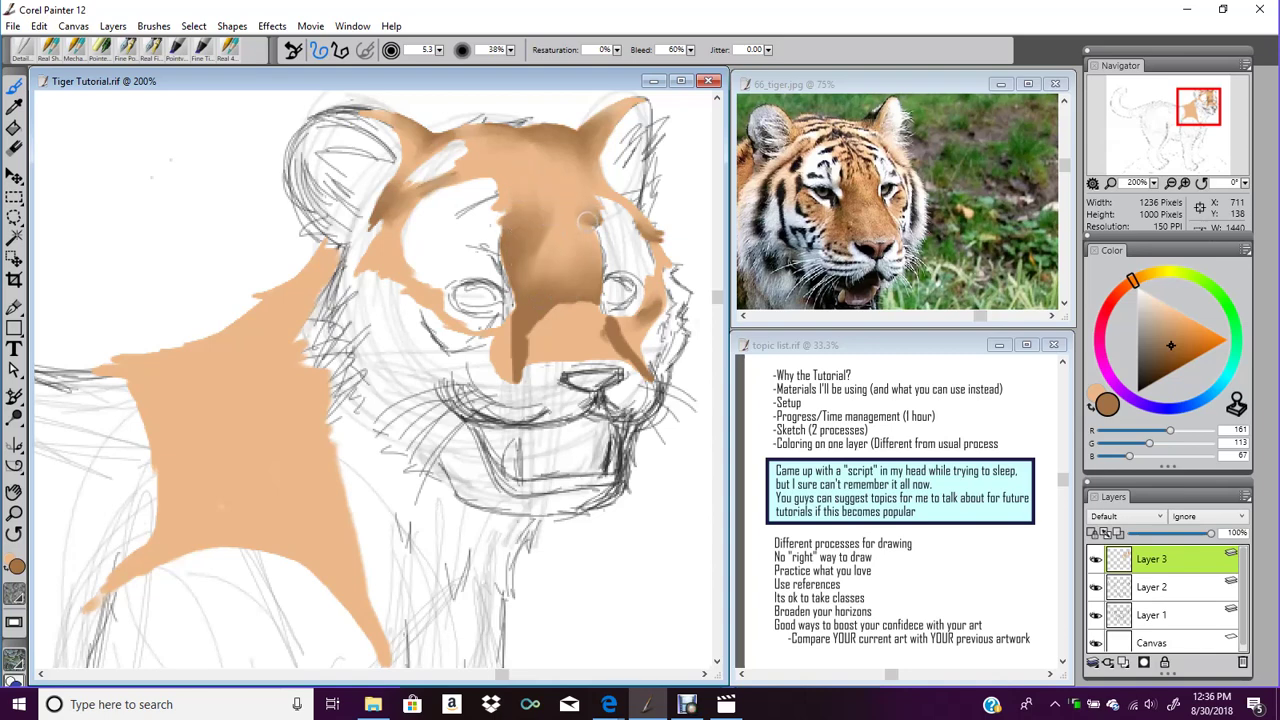
left_click_drag(531, 275, 526, 289)
Sample a reddish brown (R 167, G 100, B 55) from the reference tiger's orange body fur
left_click(14, 106)
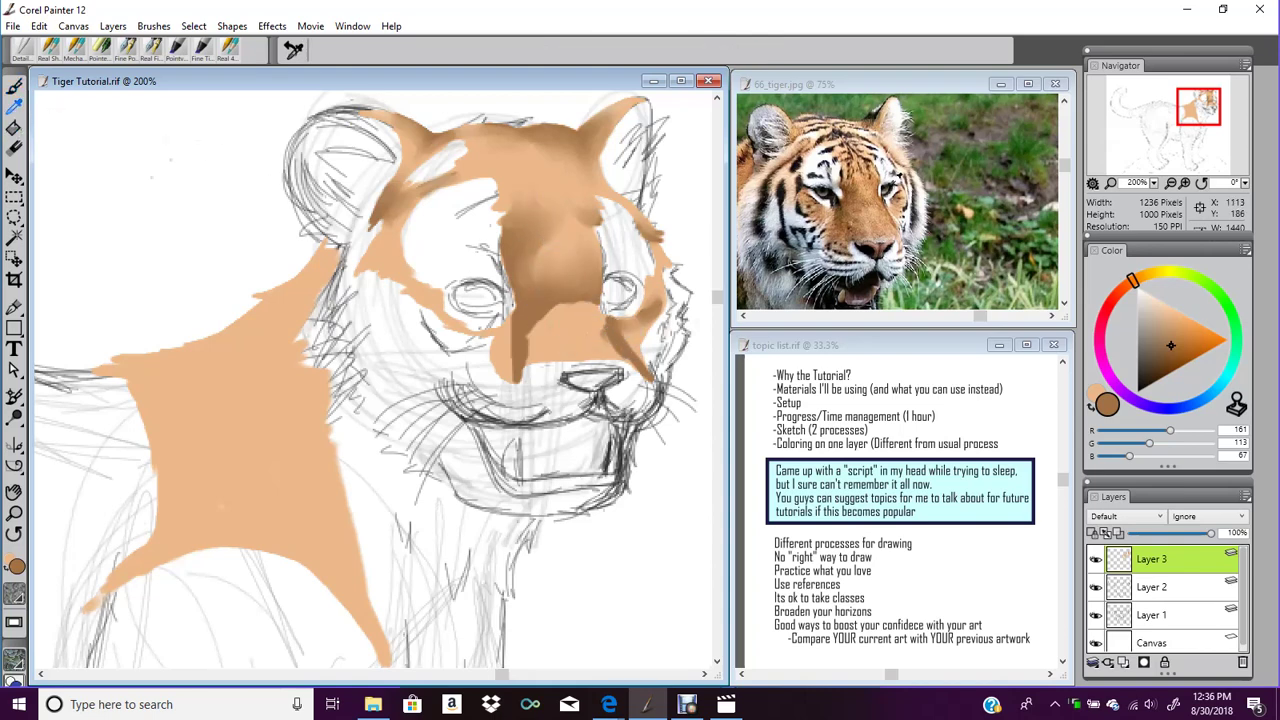
left_click(866, 186)
left_click(881, 195)
left_click(888, 226)
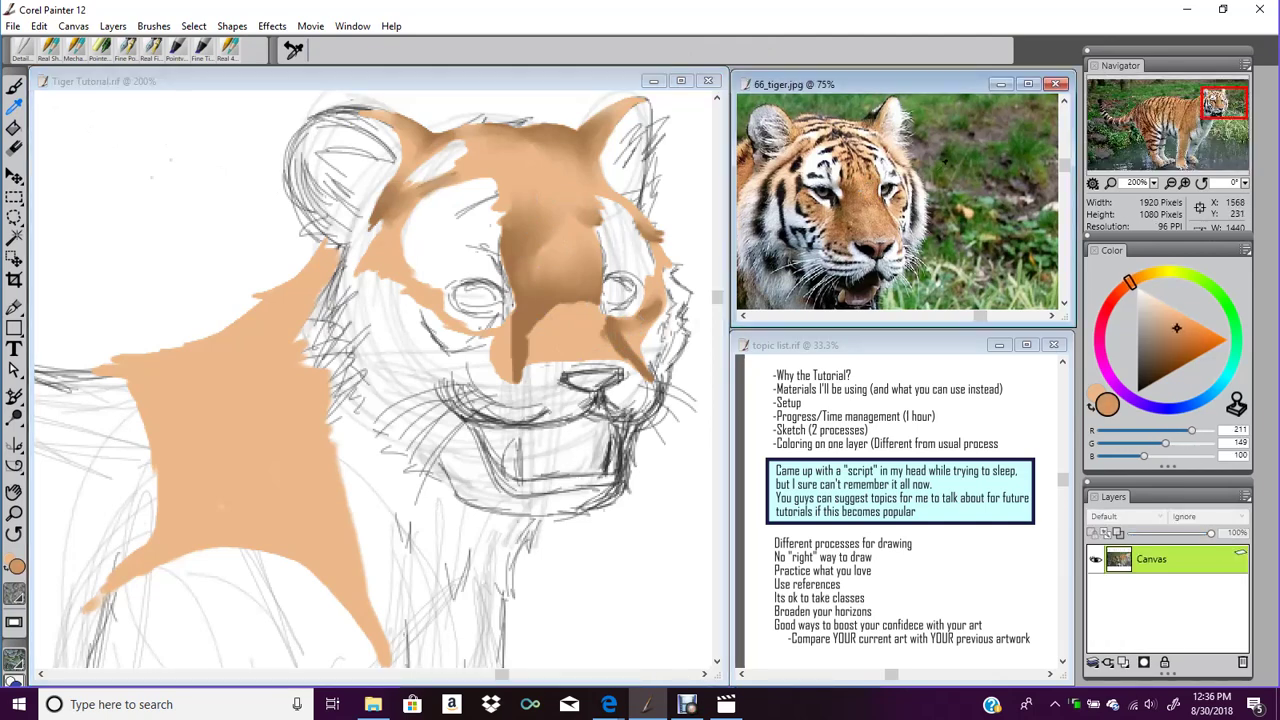
left_click_drag(1220, 120, 1183, 127)
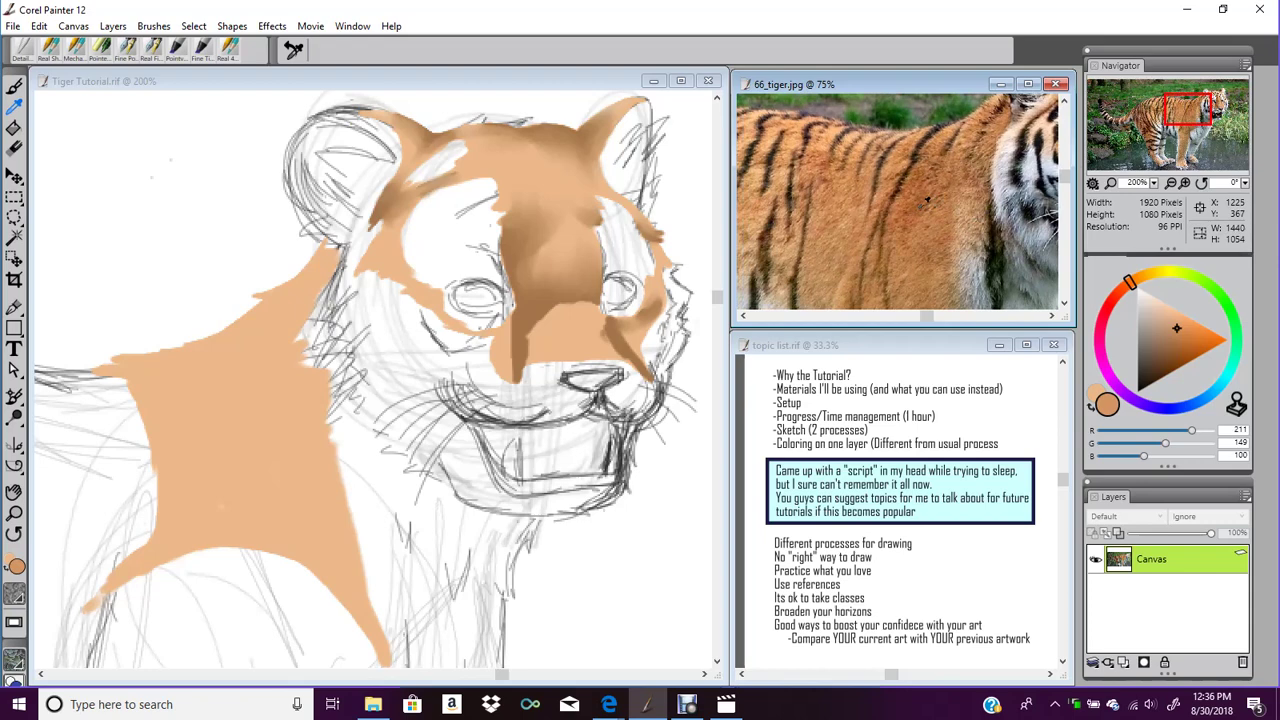
left_click(924, 198)
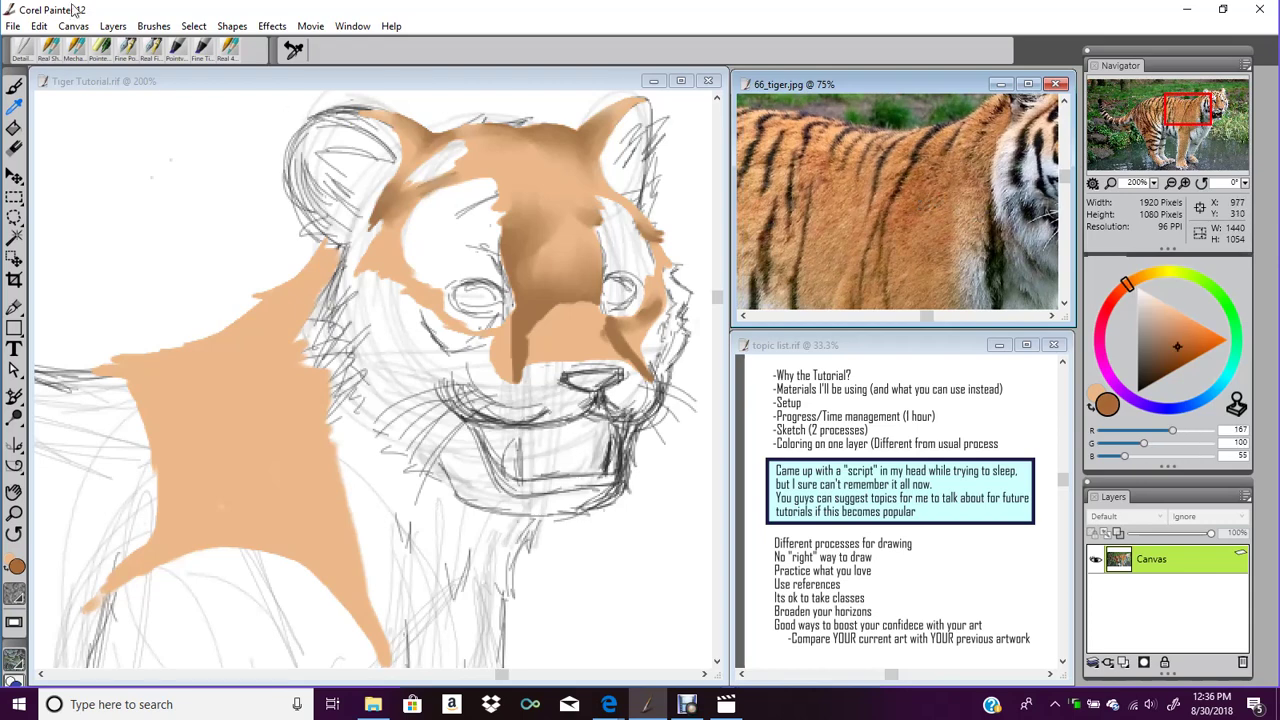
Paint reddish-brown shading strokes on the tiger's forehead, nose bridge and muzzle edge, following the face in the reference photo
key("b")
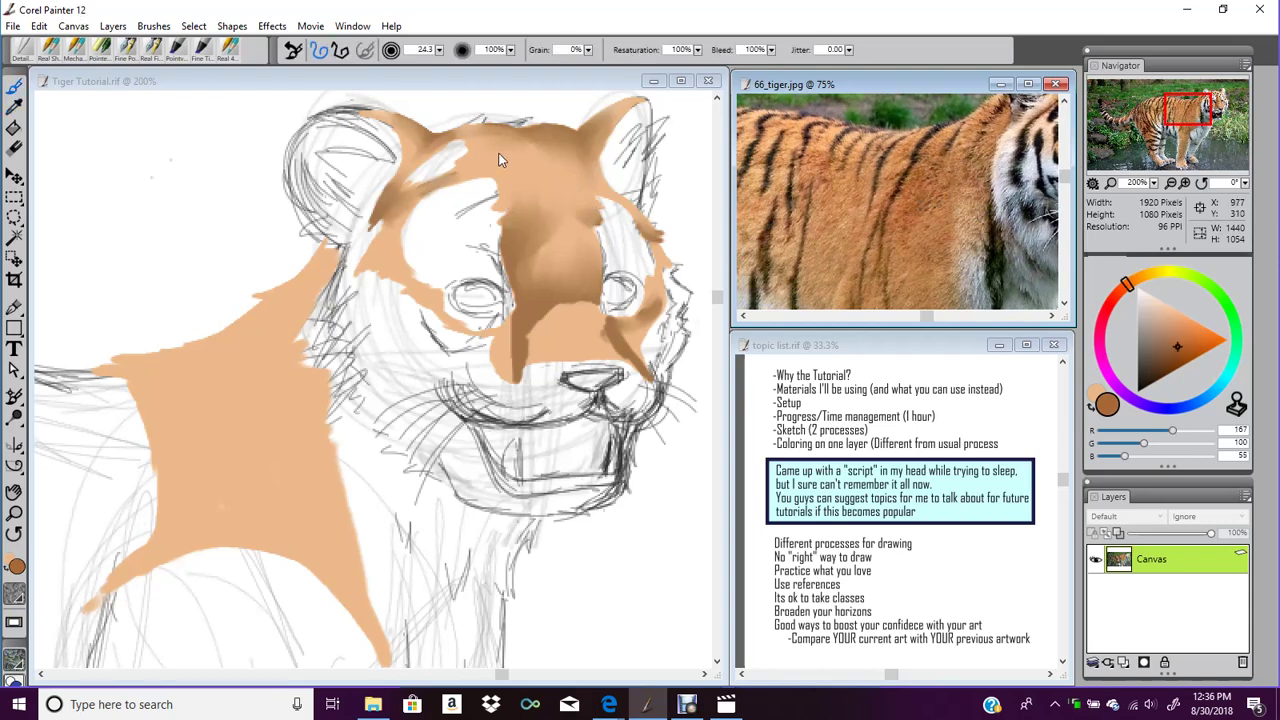
left_click(506, 142)
mouse_move(511, 141)
left_mouse_down()
mouse_move(483, 158)
mouse_move(521, 140)
mouse_move(554, 172)
left_mouse_up()
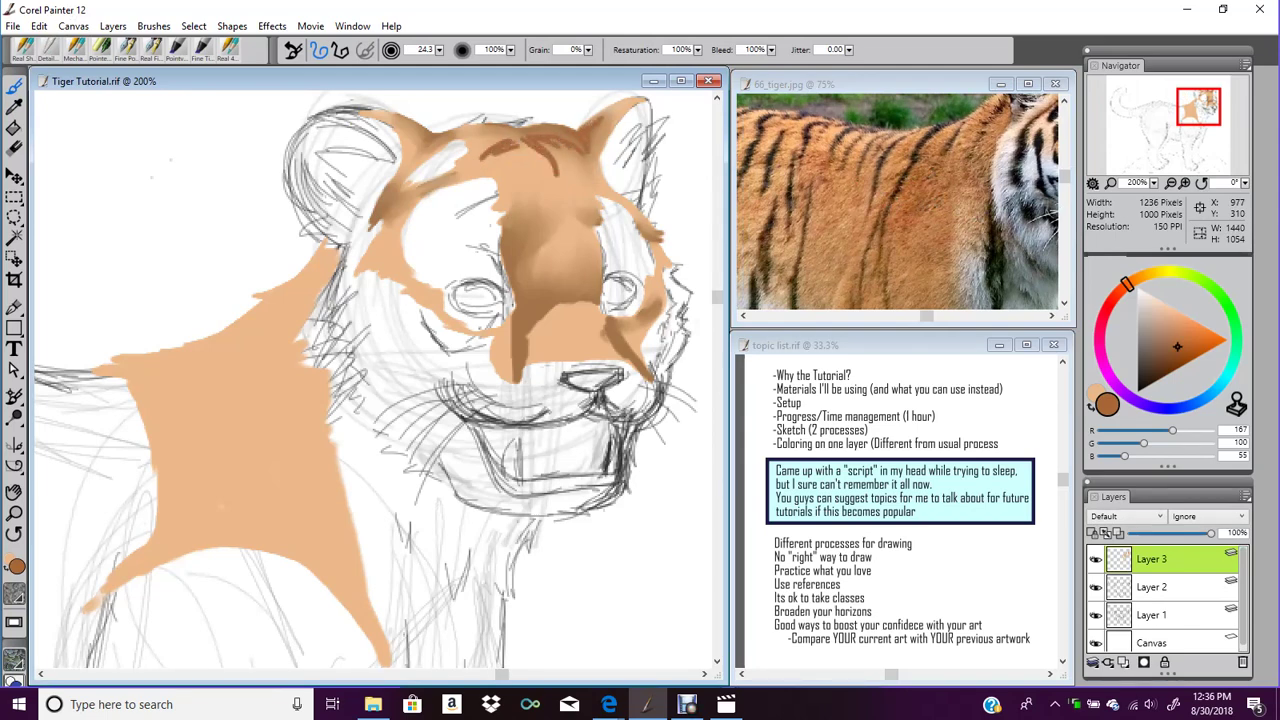
left_click(945, 100)
left_click_drag(1200, 115, 1228, 108)
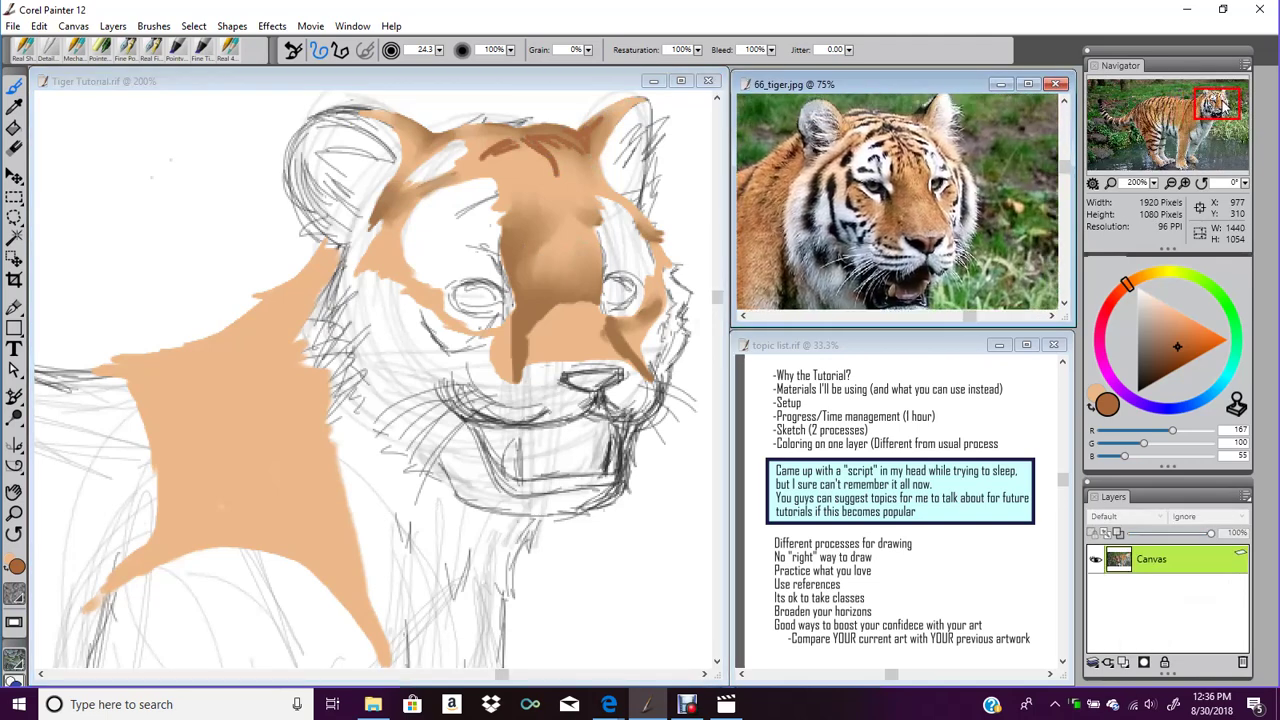
left_click(596, 308)
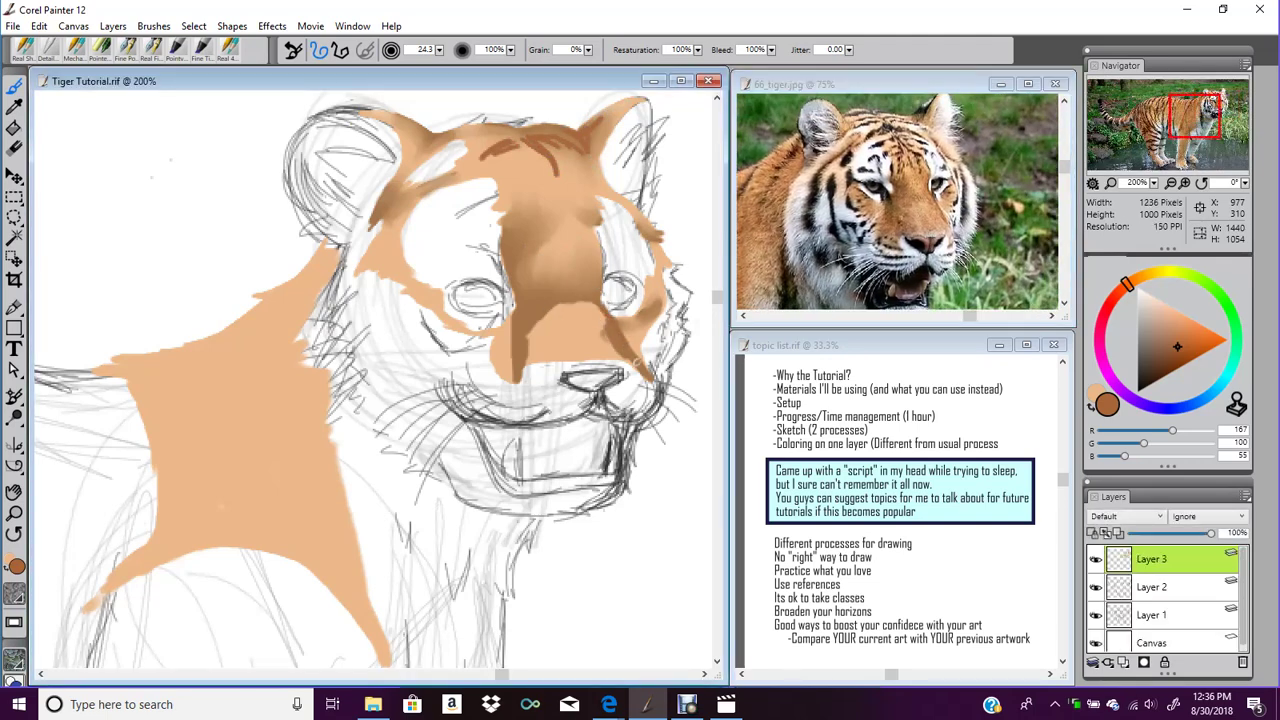
mouse_move(526, 270)
left_mouse_down()
mouse_move(560, 217)
mouse_move(533, 250)
mouse_move(594, 242)
left_mouse_up()
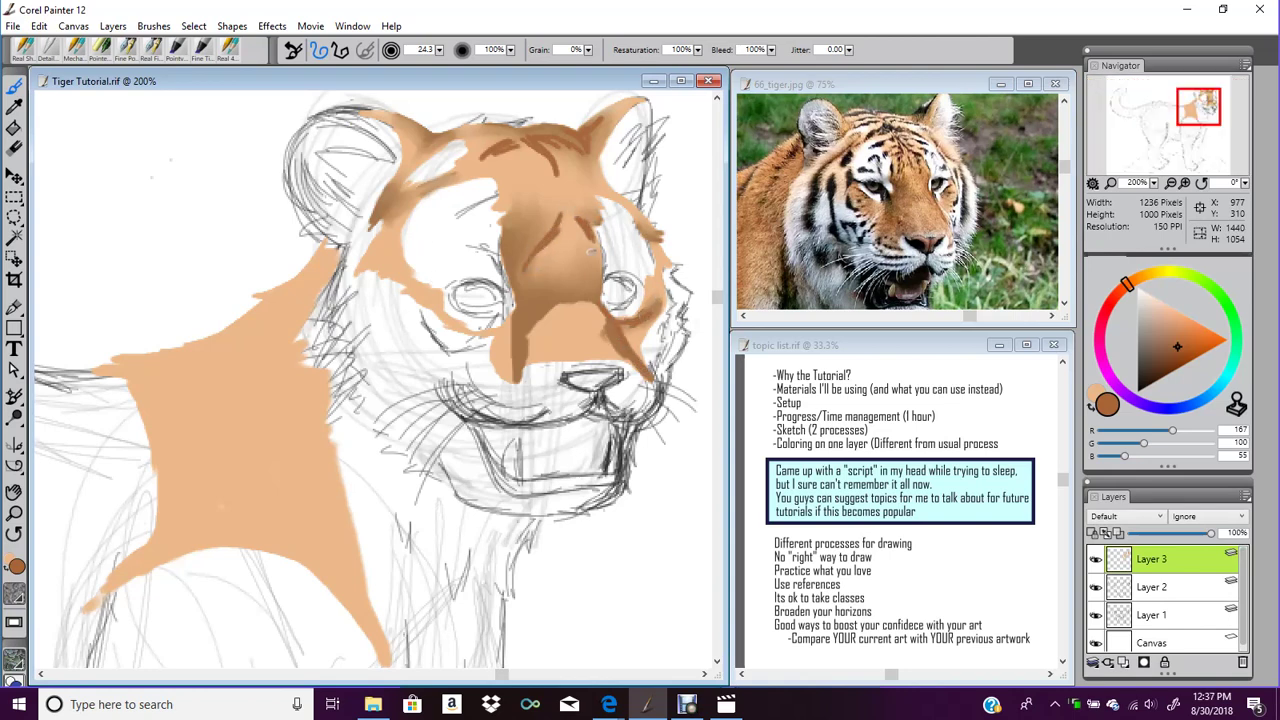
Blend the brown strokes smoothly across the forehead, down the nose bridge and over the muzzle with the size 5.3 blender
left_click(53, 50)
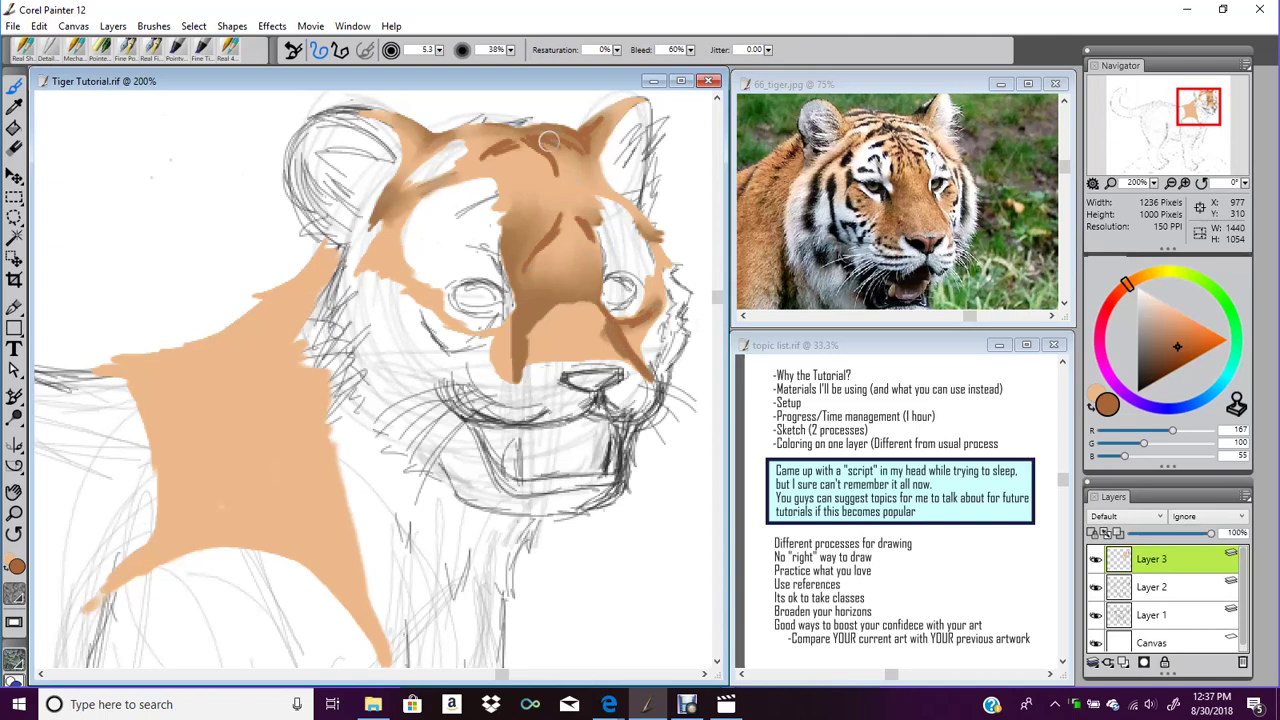
mouse_move(541, 144)
left_mouse_down()
mouse_move(560, 172)
mouse_move(528, 138)
mouse_move(599, 174)
left_mouse_up()
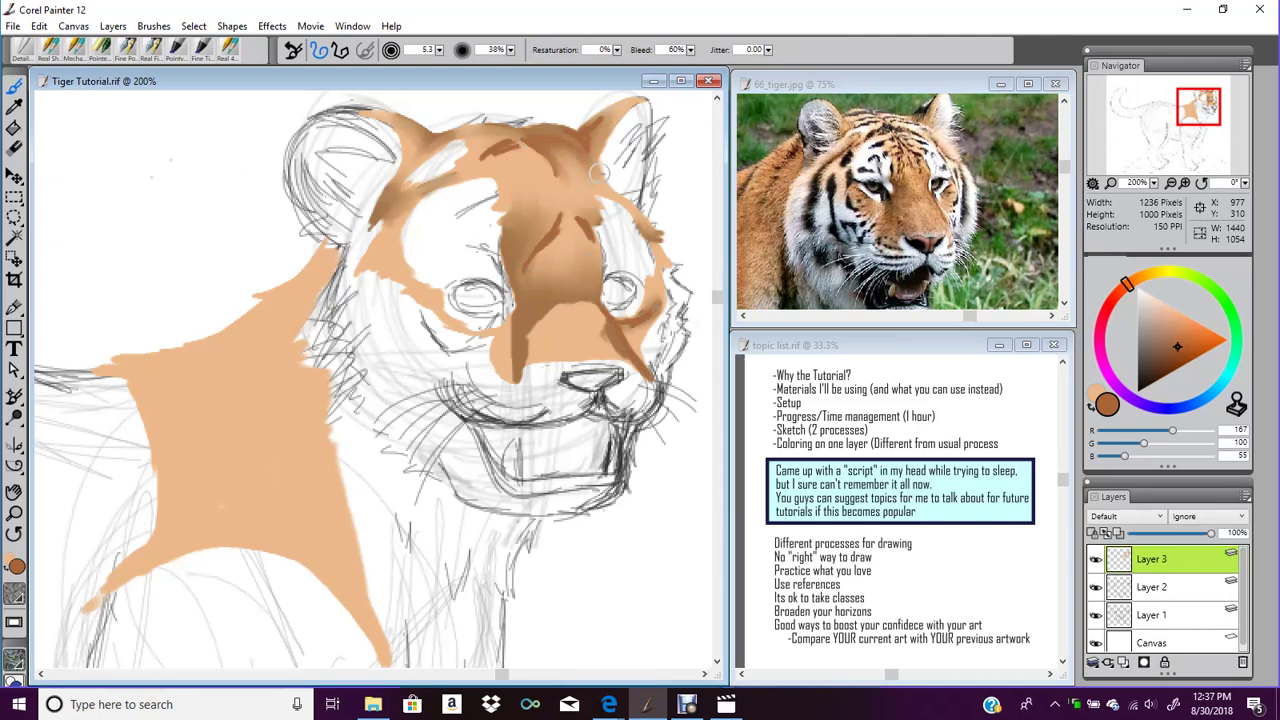
mouse_move(577, 143)
left_mouse_down()
mouse_move(541, 174)
mouse_move(523, 138)
mouse_move(485, 140)
mouse_move(520, 140)
mouse_move(486, 163)
mouse_move(492, 143)
mouse_move(524, 142)
mouse_move(553, 192)
mouse_move(530, 136)
mouse_move(560, 151)
mouse_move(574, 198)
mouse_move(524, 141)
mouse_move(536, 170)
mouse_move(495, 178)
mouse_move(523, 140)
mouse_move(532, 180)
left_mouse_up()
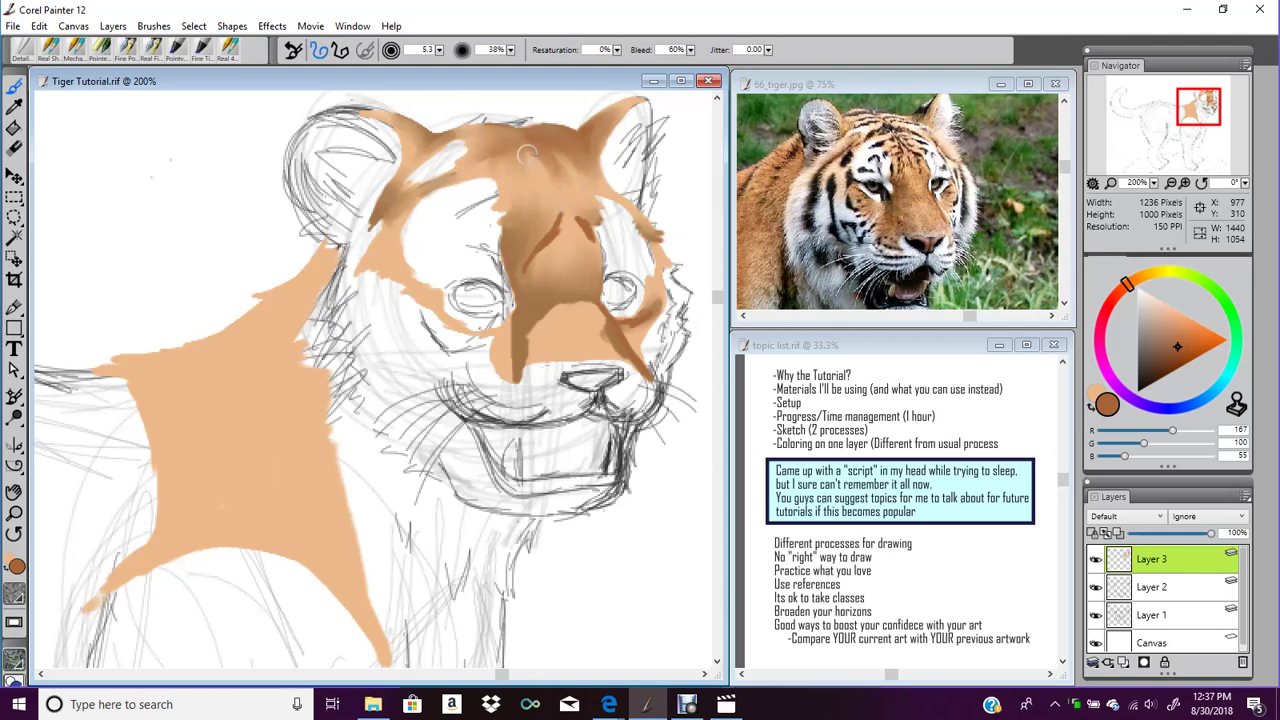
mouse_move(590, 226)
left_mouse_down()
mouse_move(573, 271)
mouse_move(520, 271)
mouse_move(557, 211)
mouse_move(527, 253)
mouse_move(553, 196)
mouse_move(515, 255)
mouse_move(528, 150)
mouse_move(530, 220)
mouse_move(568, 176)
left_mouse_up()
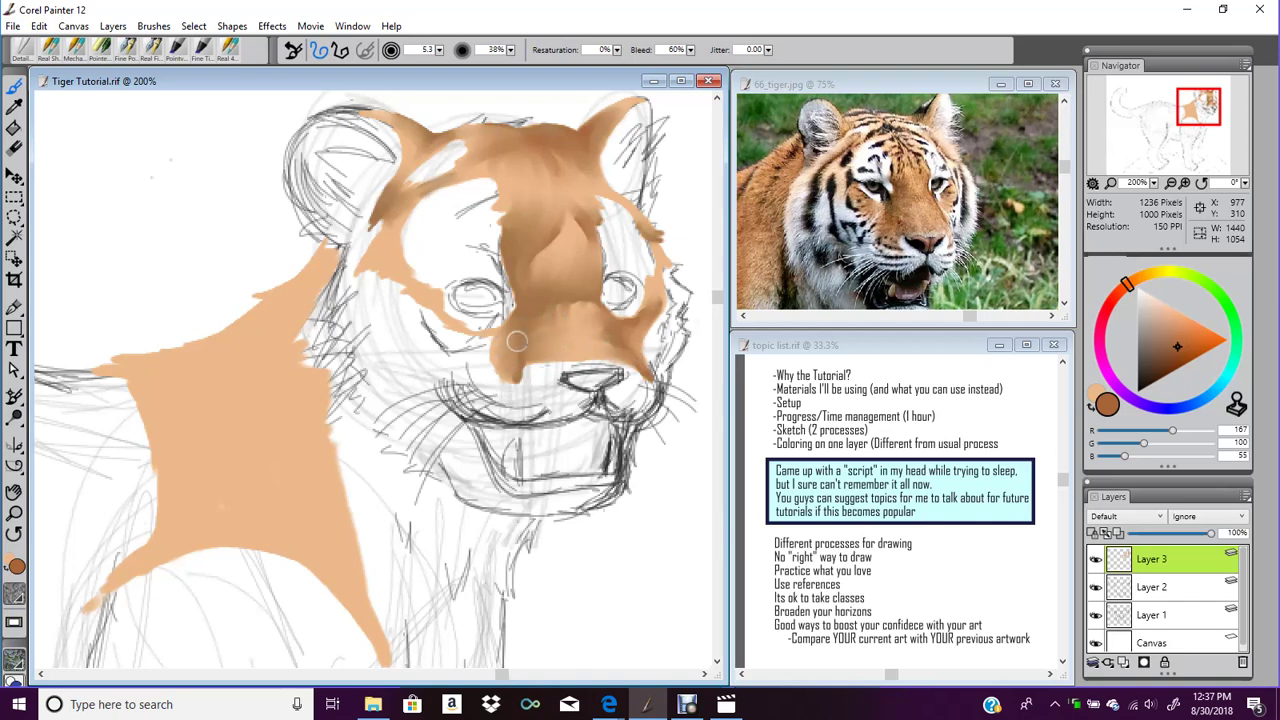
left_click_drag(518, 335, 521, 369)
left_click_drag(558, 212, 556, 246)
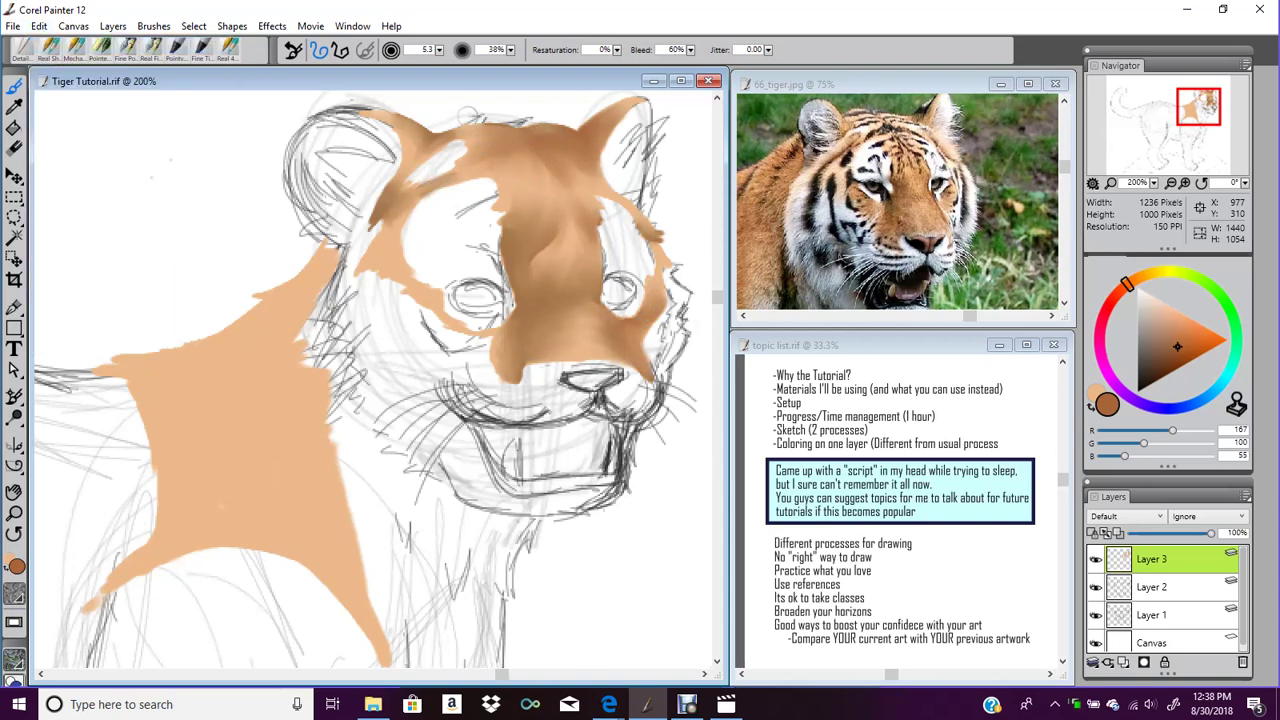
Paint reddish-brown strokes at the base of the larger ear, around the white brow patch and along the cheek patch's outer edge
left_click(39, 26)
left_click(60, 43)
left_click(50, 48)
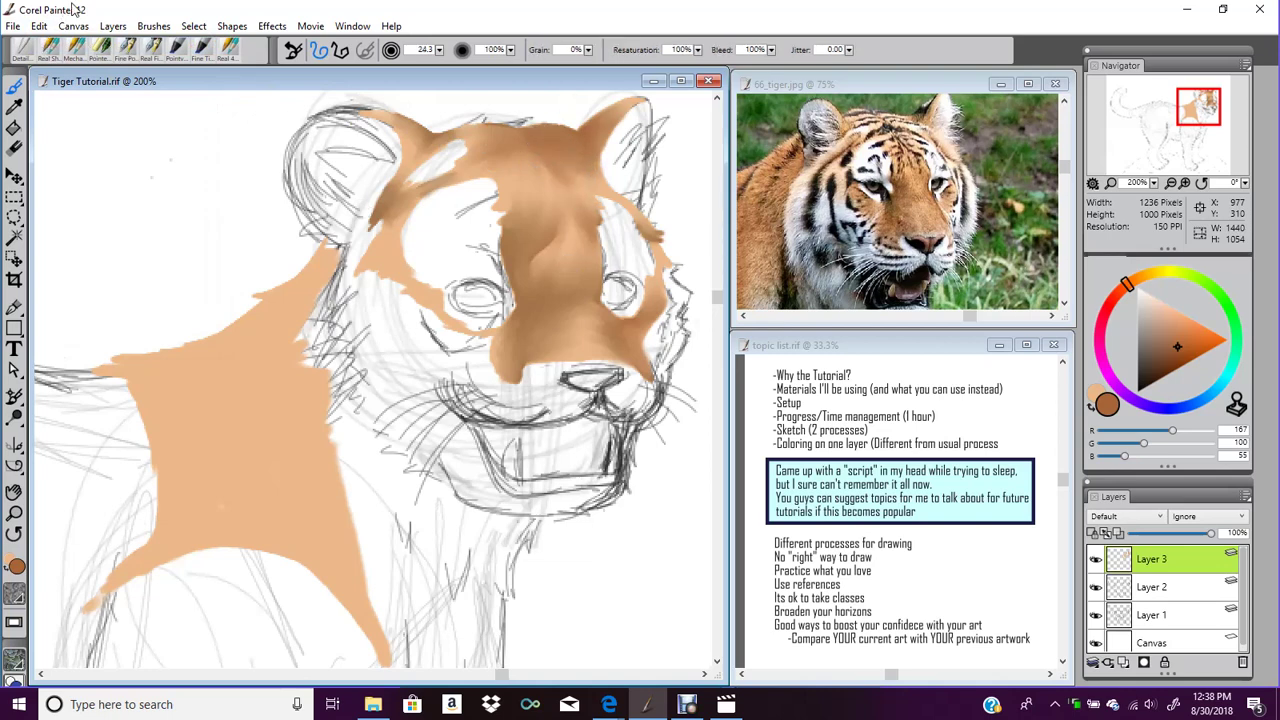
left_click_drag(410, 163, 388, 186)
left_click_drag(406, 138, 410, 190)
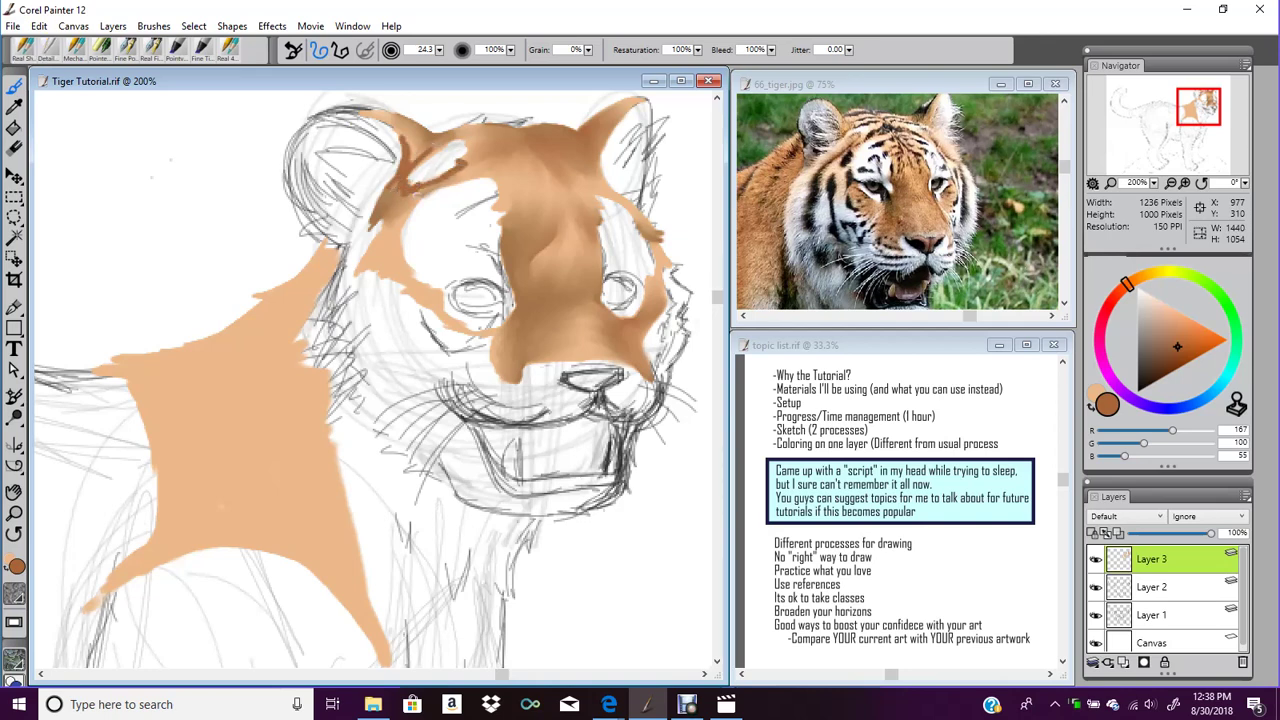
left_click_drag(380, 240, 352, 276)
left_click_drag(403, 291, 442, 320)
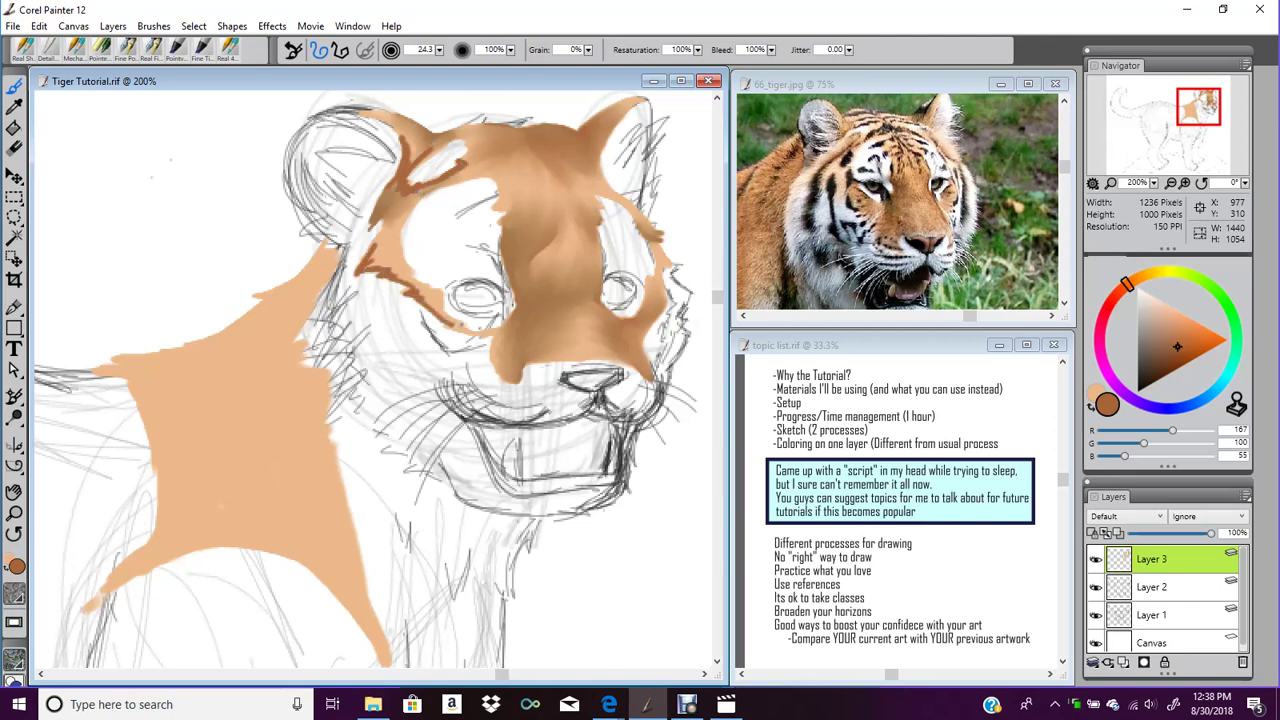
Add reddish-brown strokes to the cheek patch's inner edge, the forehead and the nose bridge
left_click_drag(402, 234, 390, 250)
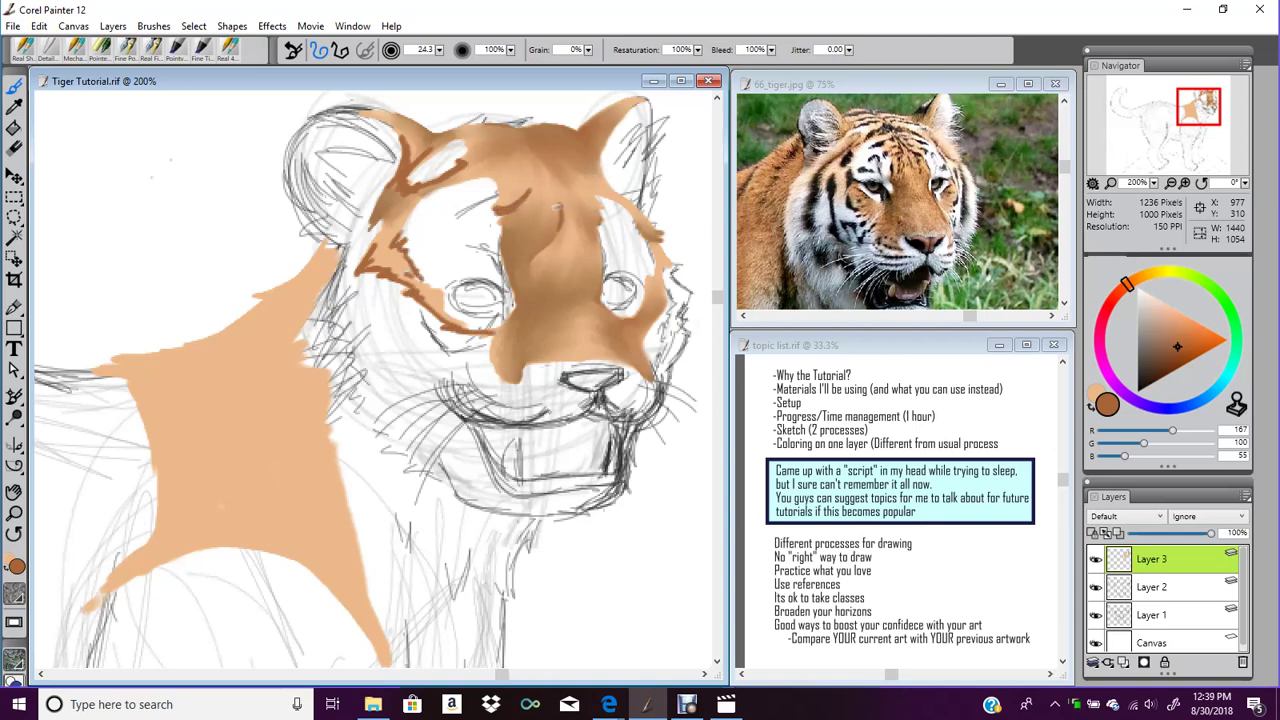
left_click_drag(575, 288, 584, 256)
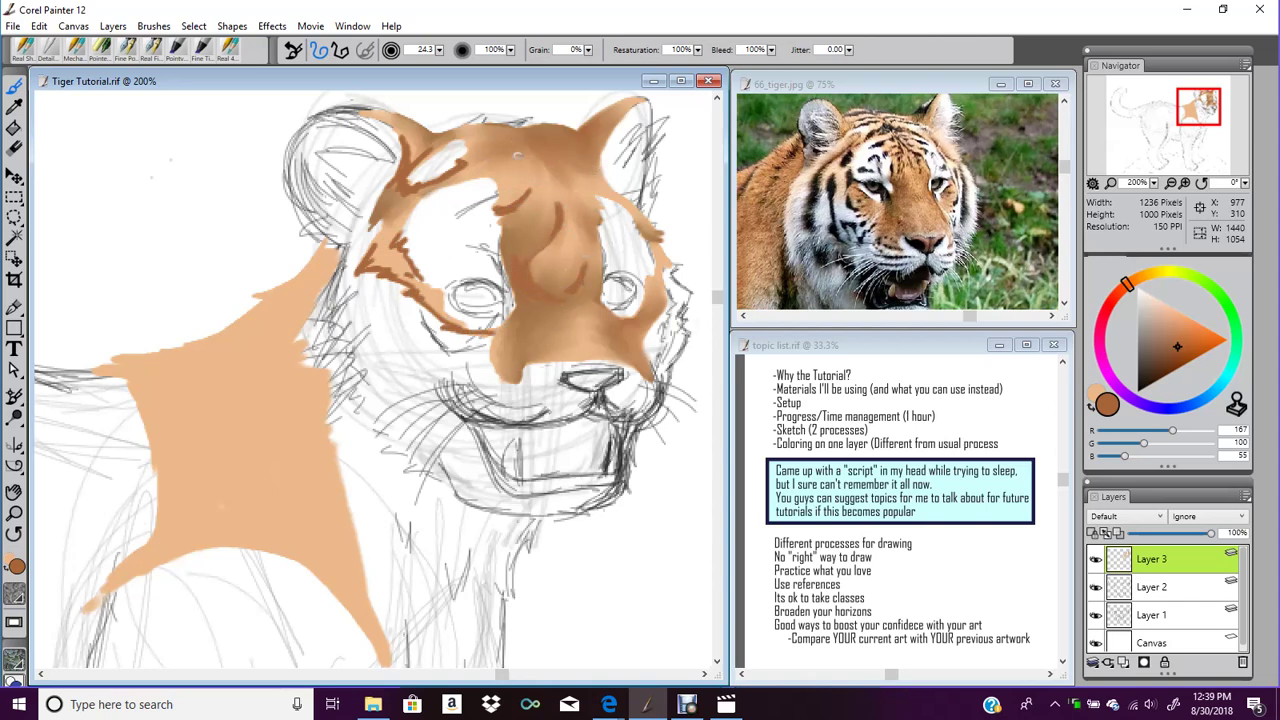
left_click_drag(522, 152, 500, 162)
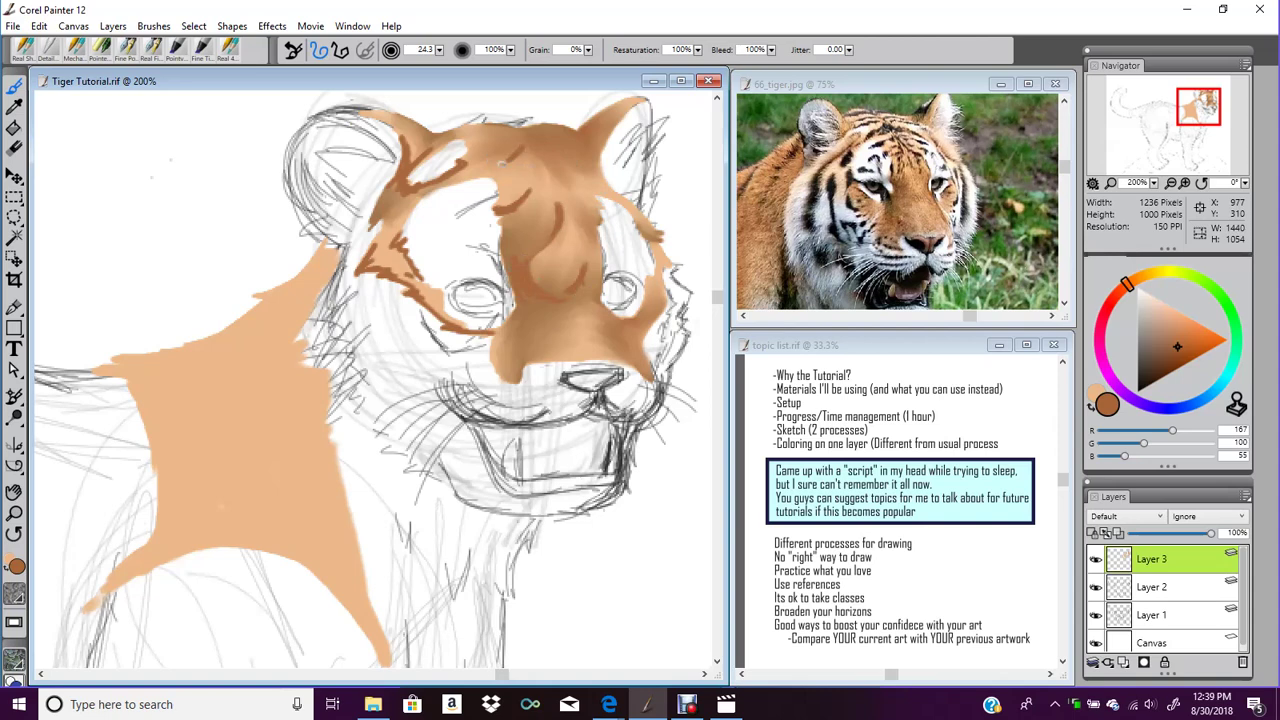
Blend the brown strokes around the white brow patch, across the forehead and along the nose bridge
left_click(51, 50)
mouse_move(418, 173)
left_mouse_down()
mouse_move(400, 125)
mouse_move(406, 150)
mouse_move(436, 136)
mouse_move(384, 205)
mouse_move(490, 147)
mouse_move(459, 170)
mouse_move(544, 145)
mouse_move(584, 213)
mouse_move(567, 207)
mouse_move(562, 236)
mouse_move(547, 232)
mouse_move(555, 211)
mouse_move(531, 256)
mouse_move(516, 267)
mouse_move(510, 255)
mouse_move(528, 239)
mouse_move(532, 286)
mouse_move(536, 231)
mouse_move(566, 290)
mouse_move(547, 302)
mouse_move(544, 288)
mouse_move(568, 290)
mouse_move(582, 273)
mouse_move(580, 250)
mouse_move(523, 292)
left_mouse_up()
mouse_move(499, 209)
left_mouse_down()
mouse_move(533, 181)
mouse_move(500, 208)
mouse_move(536, 180)
mouse_move(545, 210)
left_mouse_up()
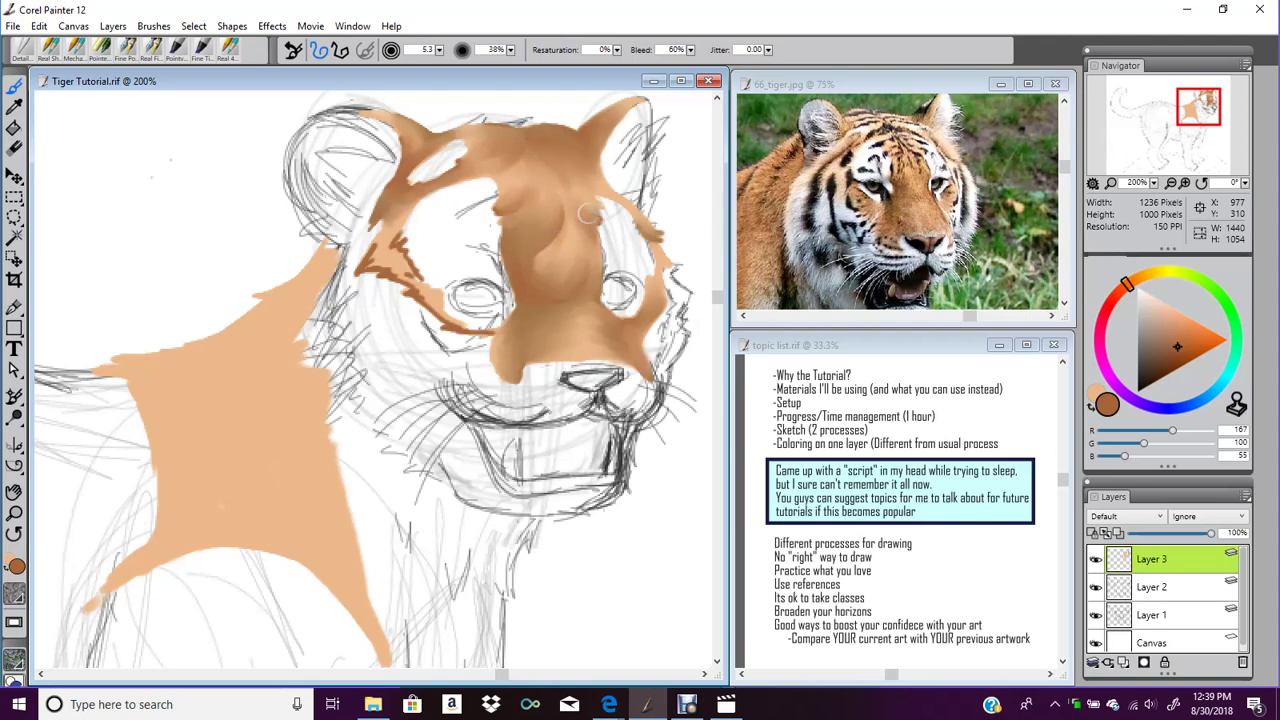
Blend the brown edges of the cheek patch beside the eye, with the blender size set to 4.1
left_click_drag(440, 50, 425, 54)
left_click_drag(398, 244, 371, 261)
left_click_drag(440, 50, 449, 56)
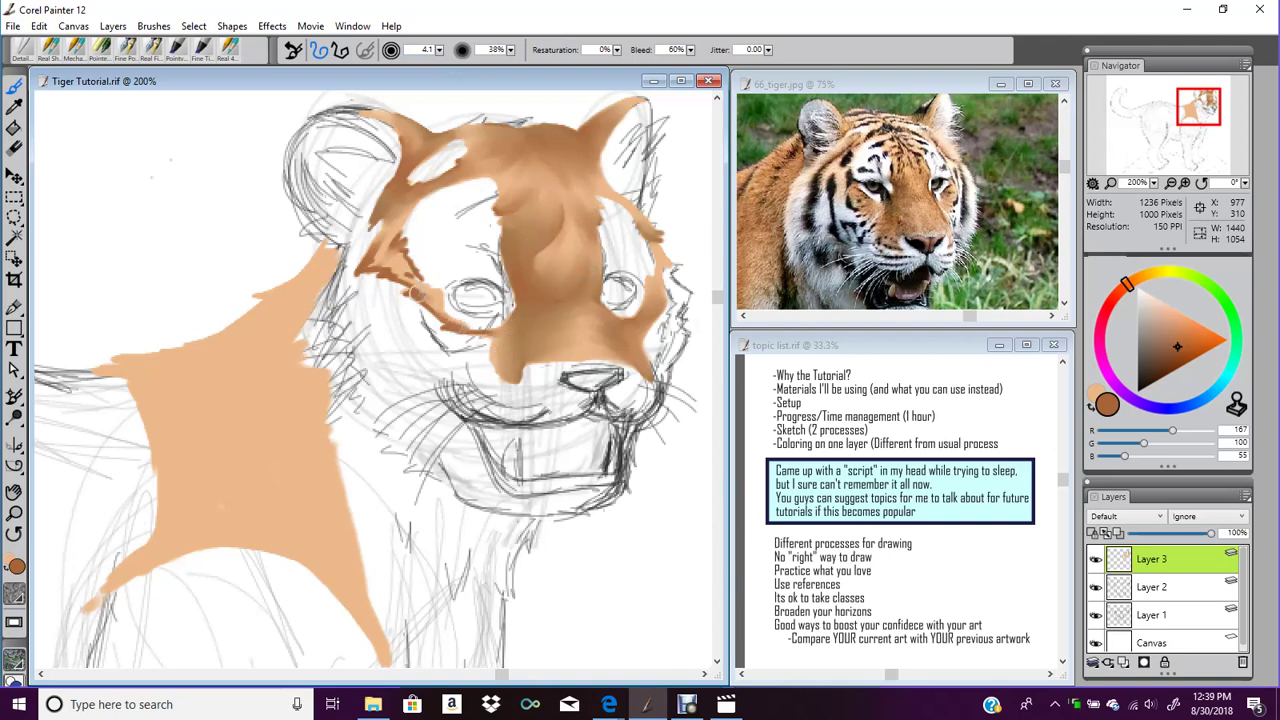
mouse_move(366, 267)
left_mouse_down()
mouse_move(426, 295)
mouse_move(397, 250)
mouse_move(370, 252)
mouse_move(397, 215)
mouse_move(364, 263)
left_mouse_up()
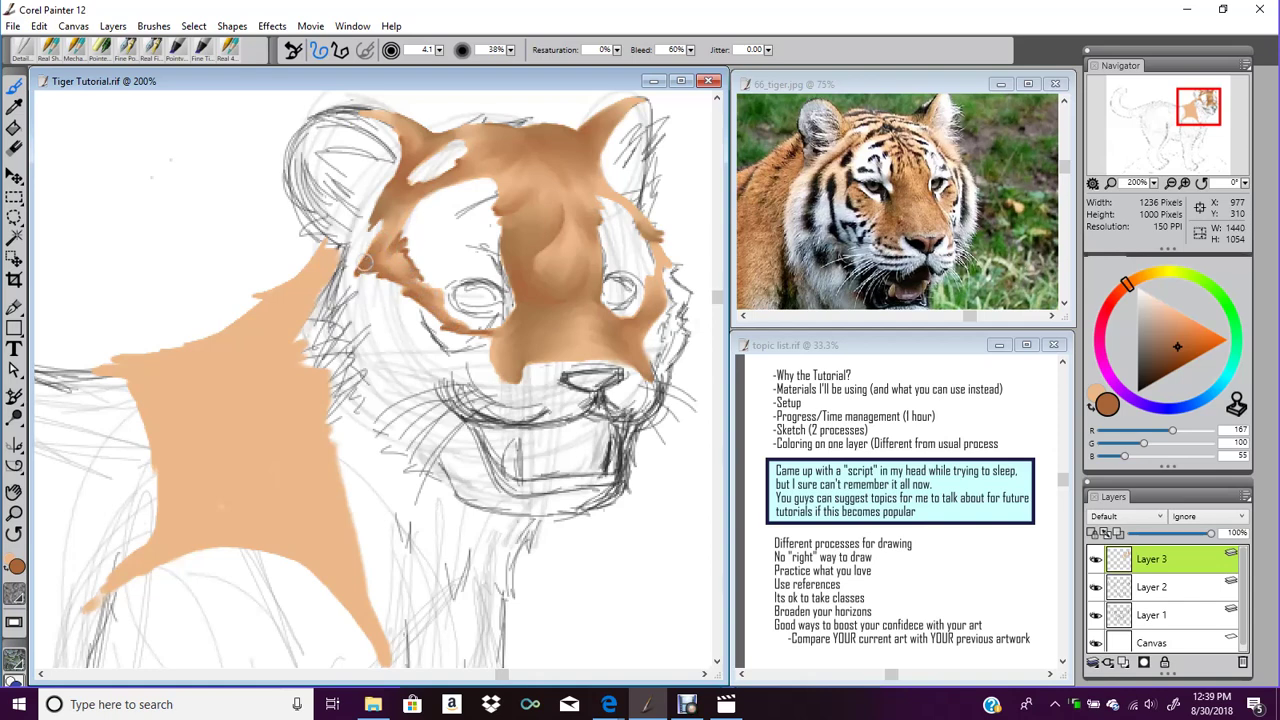
Deepen the cheek patch with more reddish brown, and blend it along with the ear base and nose bridge
left_click(52, 48)
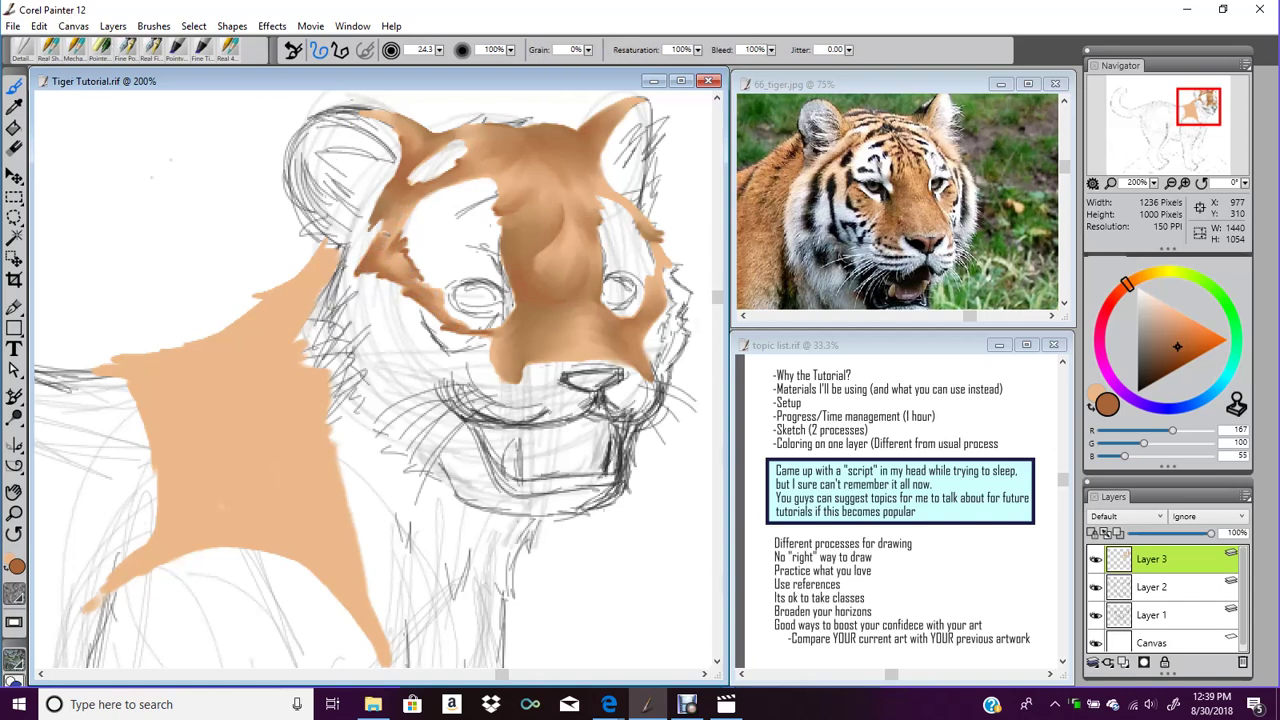
left_click(77, 50)
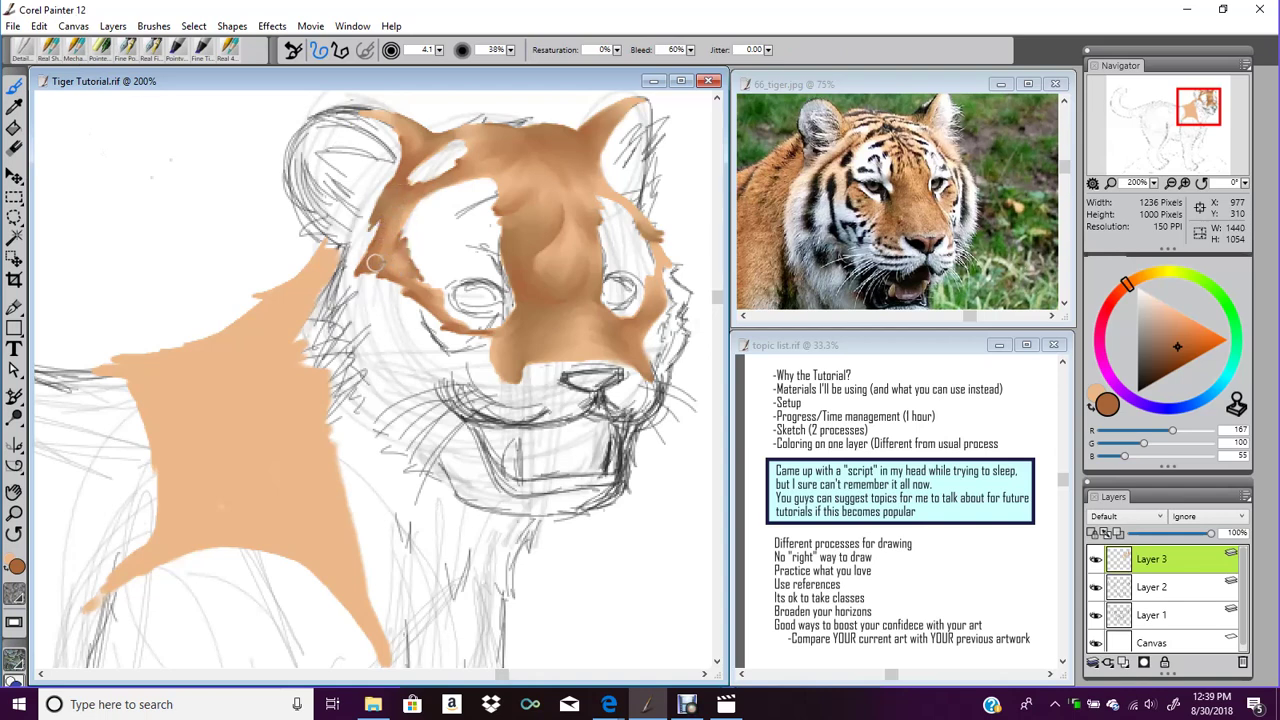
left_click_drag(427, 300, 406, 269)
left_click_drag(401, 204, 393, 209)
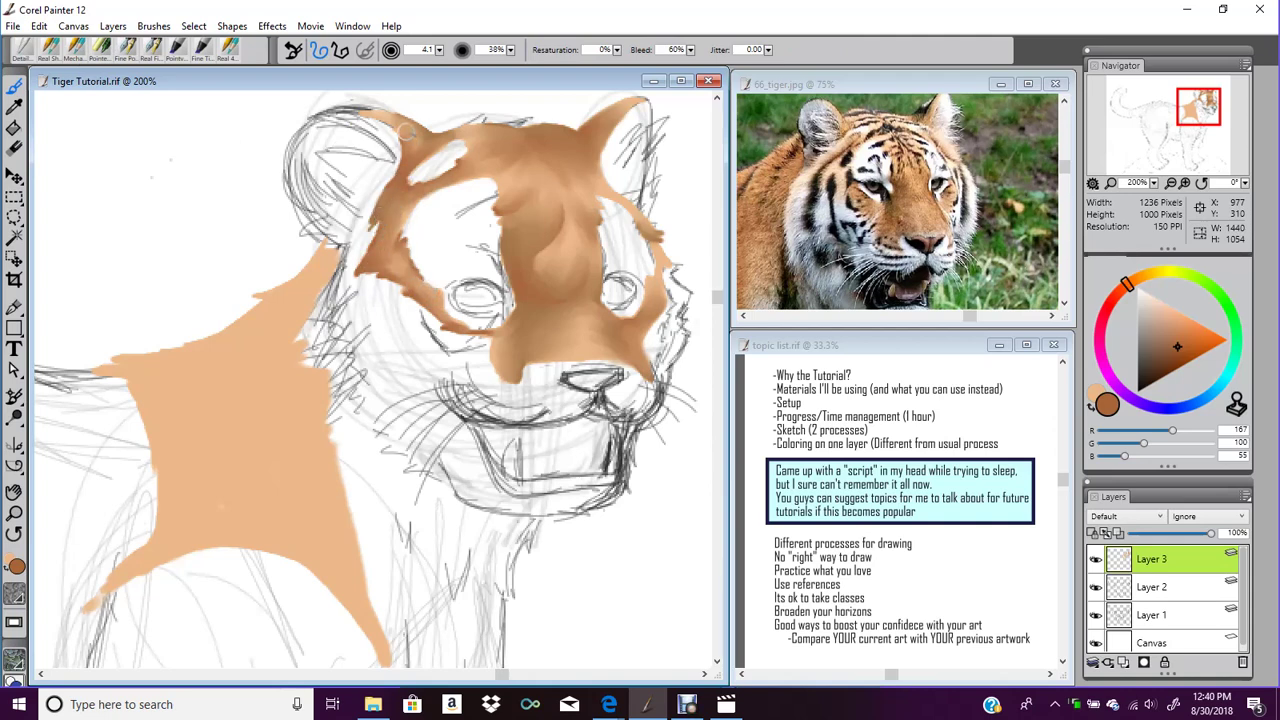
mouse_move(408, 129)
left_mouse_down()
mouse_move(415, 145)
mouse_move(432, 142)
mouse_move(410, 150)
left_mouse_up()
left_click_drag(551, 290, 546, 298)
mouse_move(552, 245)
left_mouse_down()
mouse_move(547, 281)
mouse_move(571, 234)
mouse_move(534, 277)
mouse_move(571, 267)
left_mouse_up()
Paint reddish-brown shading along the sides of the muzzle and blend it into the nose bridge
left_click(46, 50)
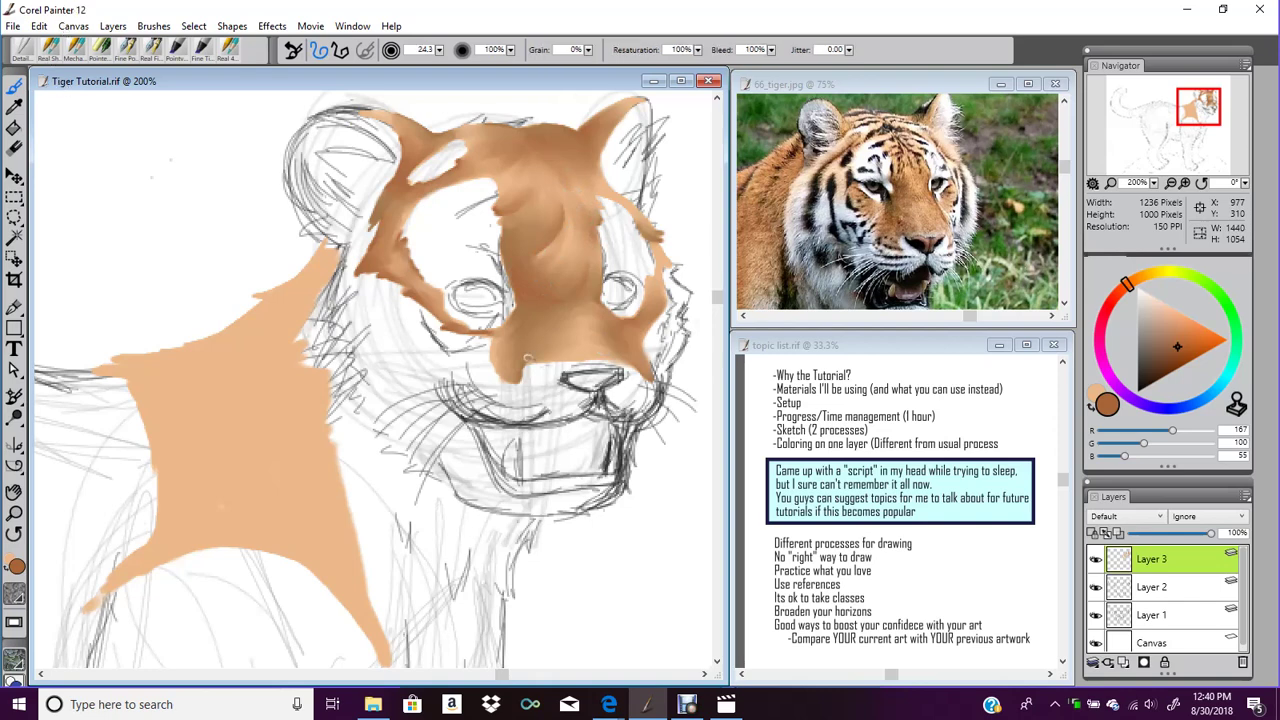
mouse_move(513, 373)
left_mouse_down()
mouse_move(543, 354)
mouse_move(519, 335)
left_mouse_up()
left_click(52, 48)
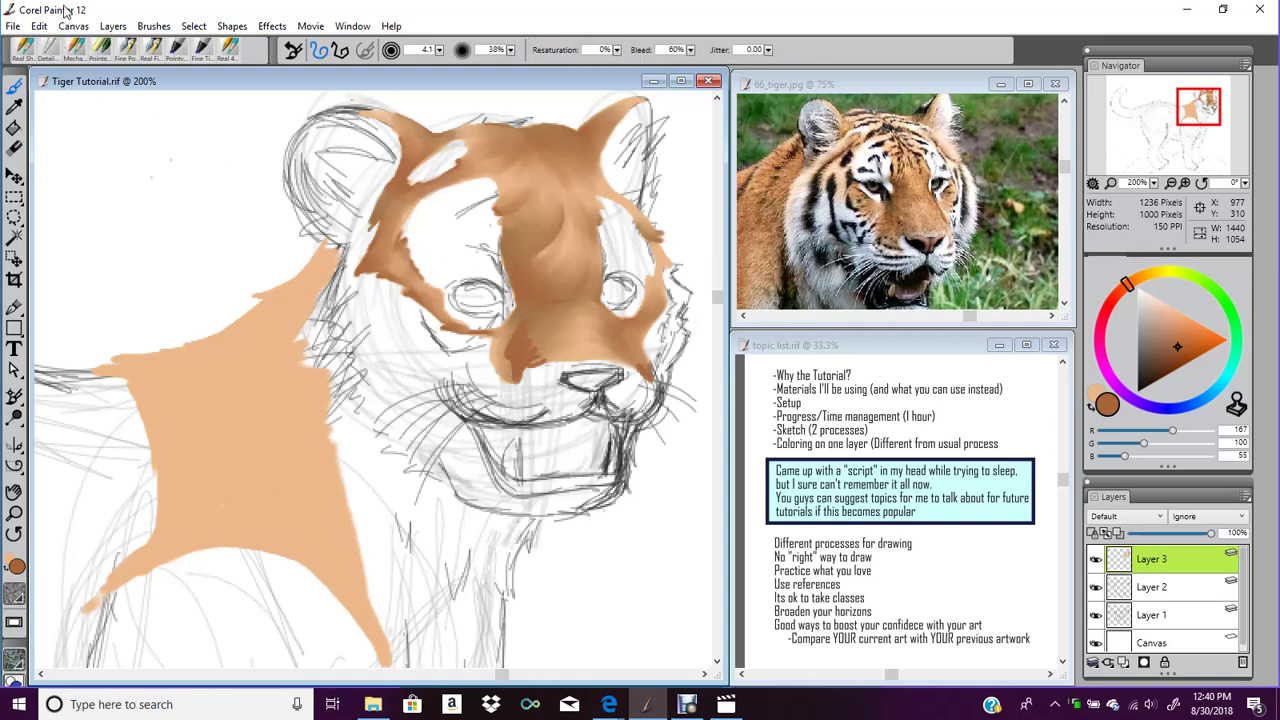
left_click_drag(629, 352, 650, 371)
mouse_move(533, 316)
left_mouse_down()
mouse_move(520, 340)
mouse_move(555, 328)
mouse_move(540, 340)
mouse_move(566, 350)
mouse_move(525, 360)
mouse_move(565, 352)
mouse_move(532, 354)
mouse_move(538, 333)
mouse_move(507, 367)
mouse_move(532, 309)
left_mouse_up()
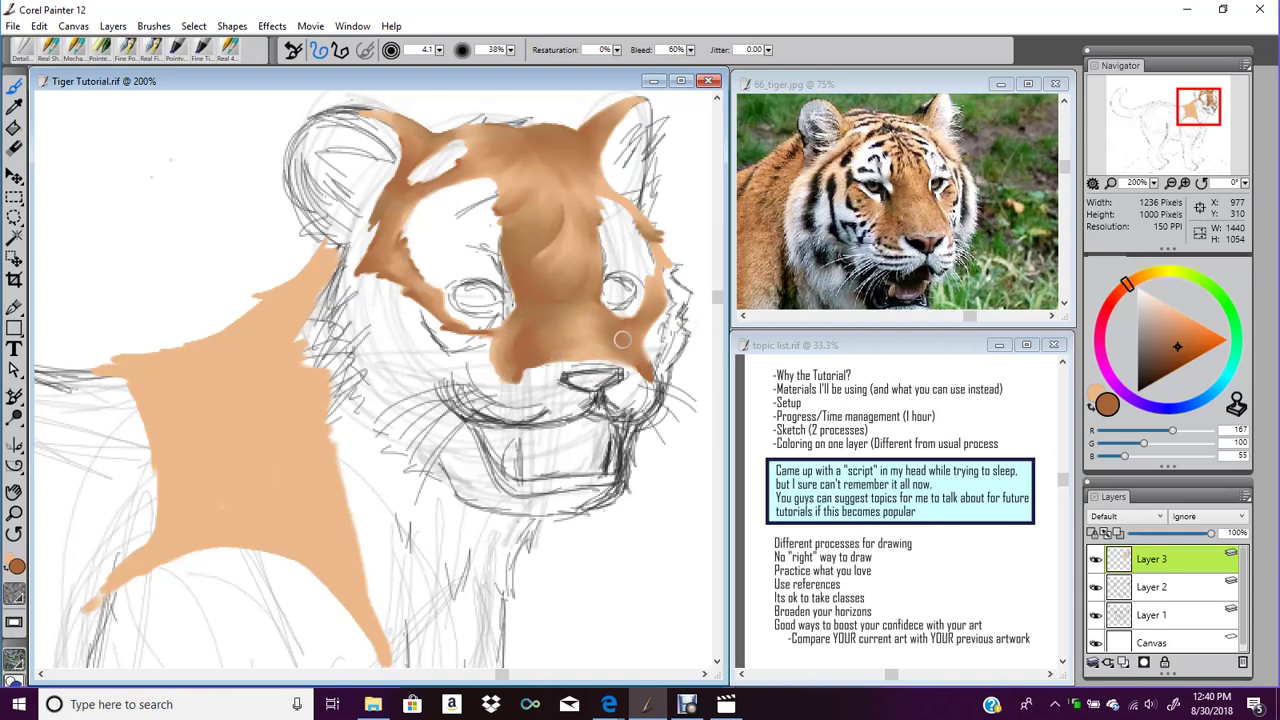
left_click_drag(549, 251, 553, 243)
Sample a light grey (R 182, G 182, B 180) from the ear of the reference tiger
left_click(16, 106)
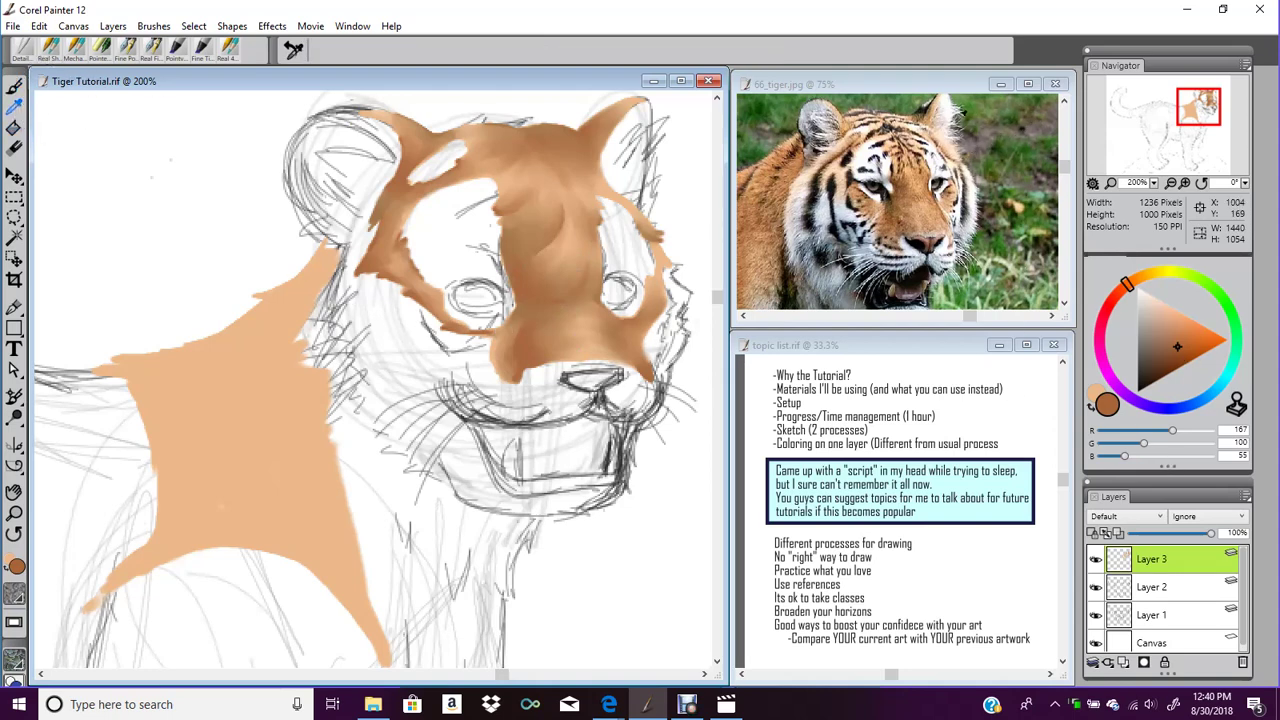
left_click(950, 107)
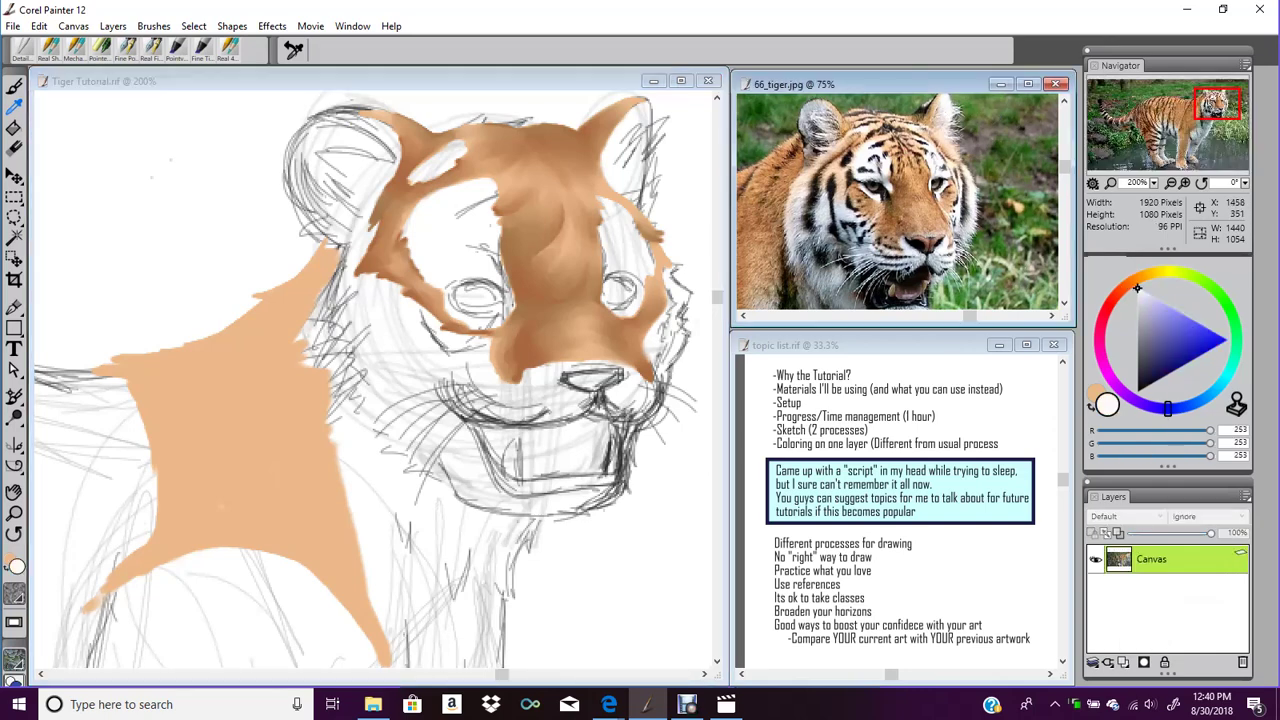
left_click(866, 93)
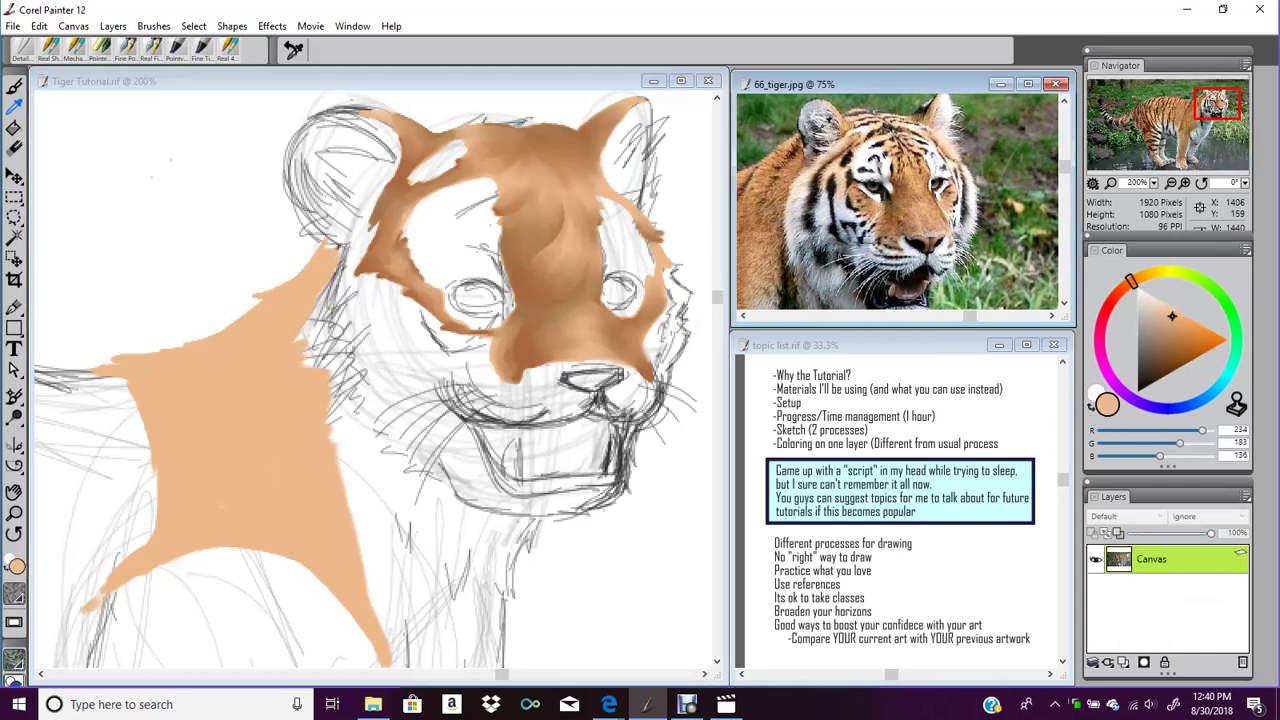
left_click(824, 128)
left_click(825, 128)
left_click(825, 128)
left_click(825, 129)
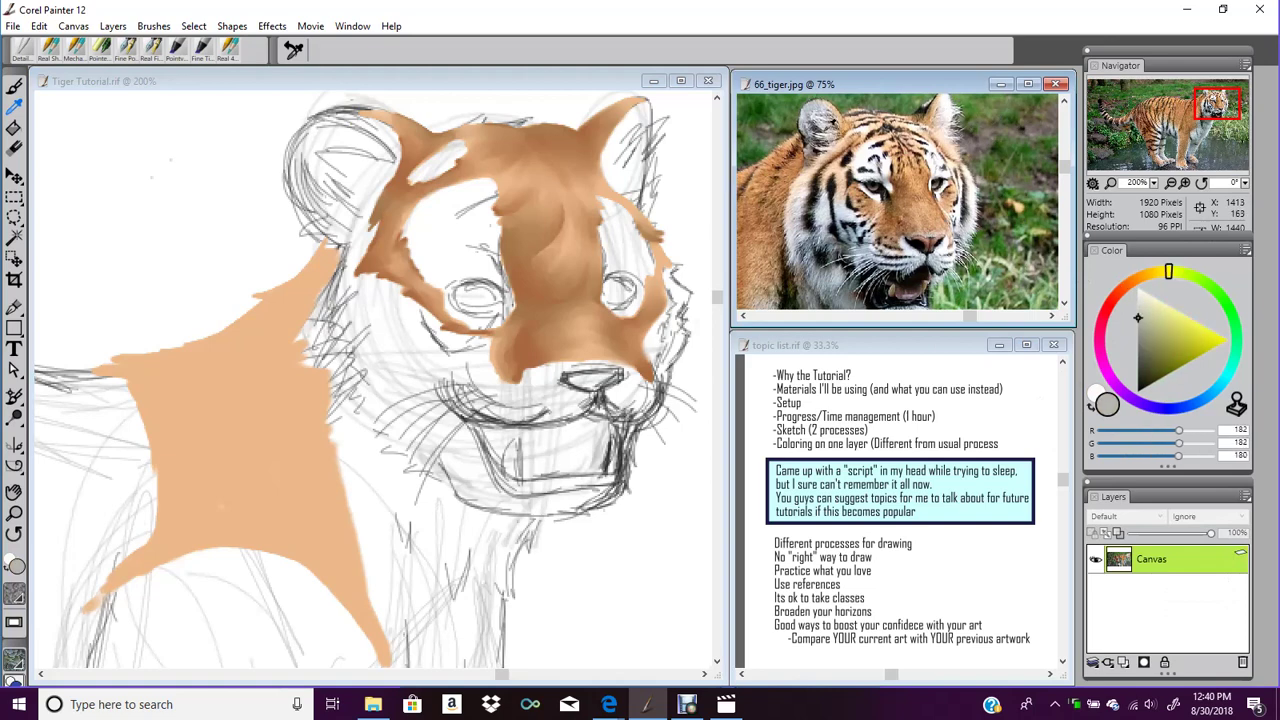
Switch the brush to white (R 253, G 253, B 253) and hide the Canvas layer of the tiger drawing
left_click(52, 50)
left_click(1094, 409)
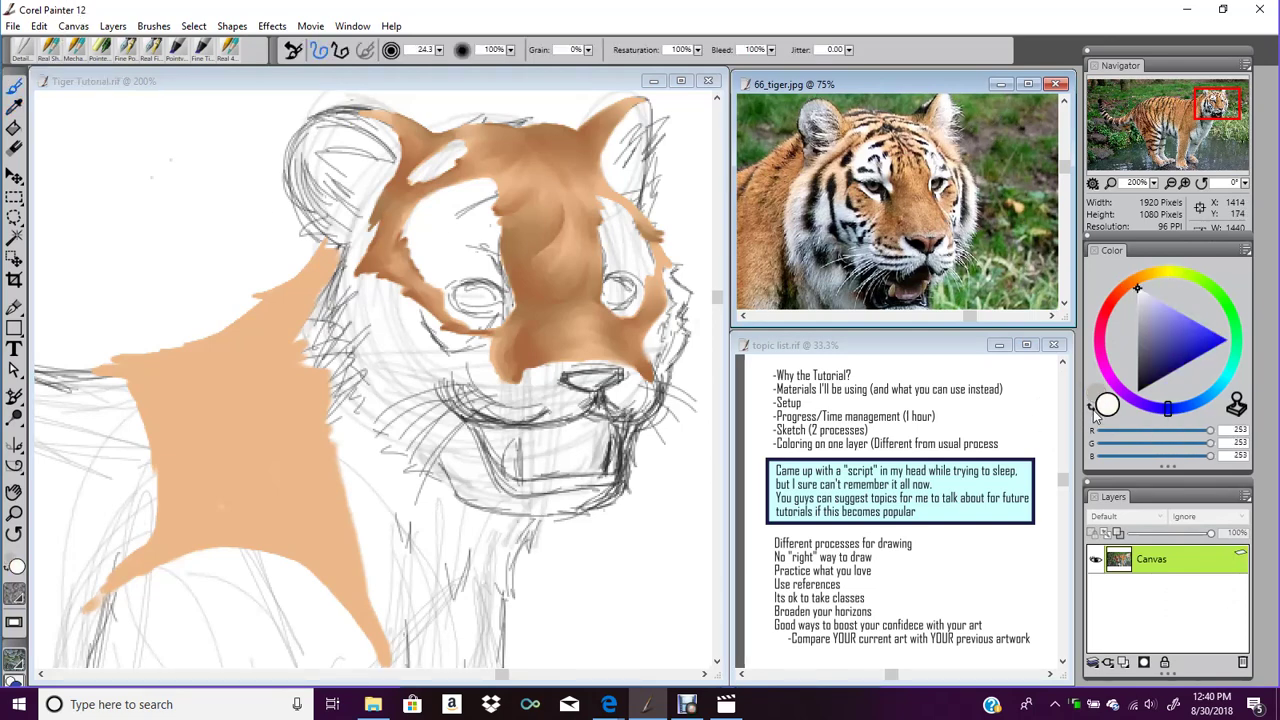
left_click(1226, 110)
left_click(593, 88)
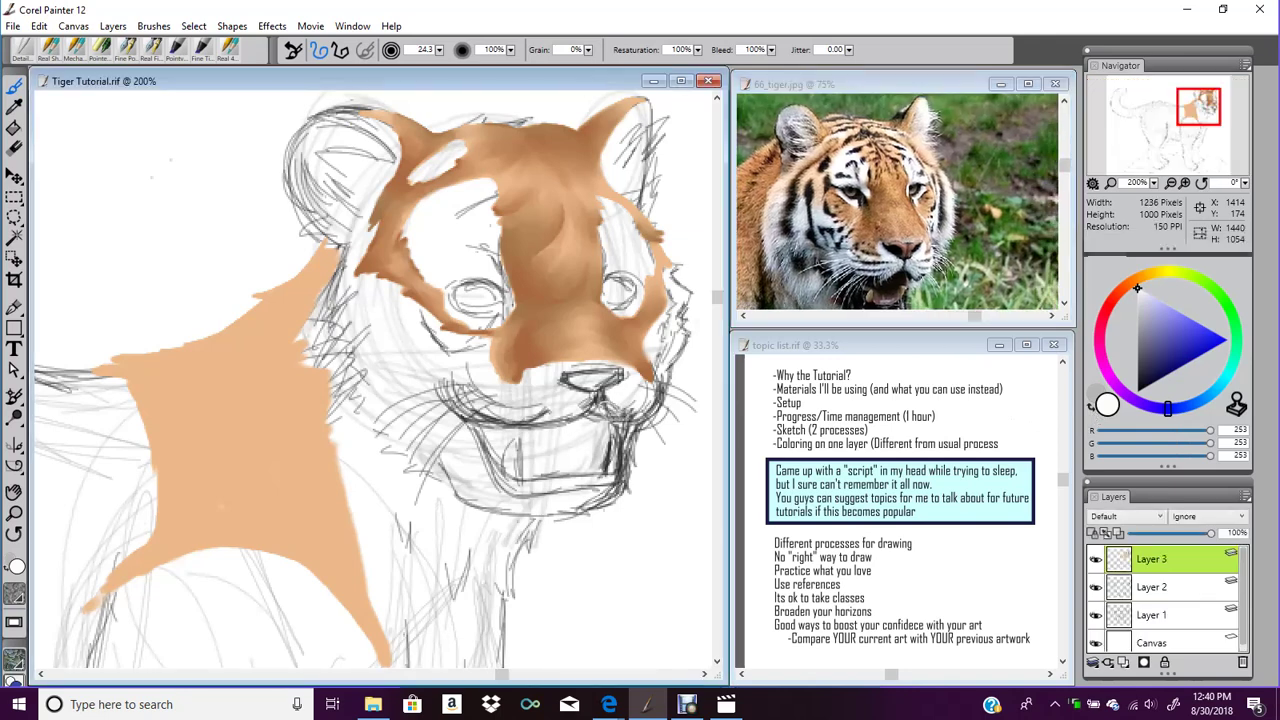
left_click_drag(568, 365, 557, 366)
scroll(1240, 602, "down", 1)
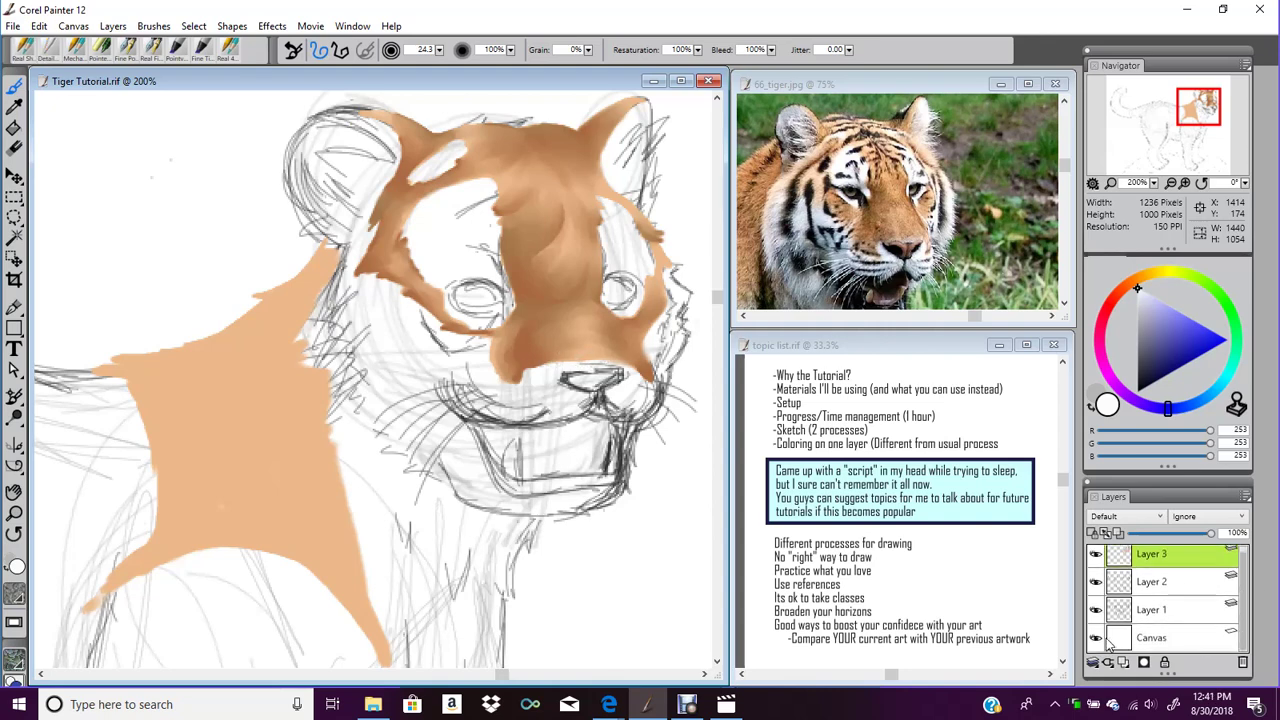
left_click(1096, 638)
scroll(1250, 600, "up", 1)
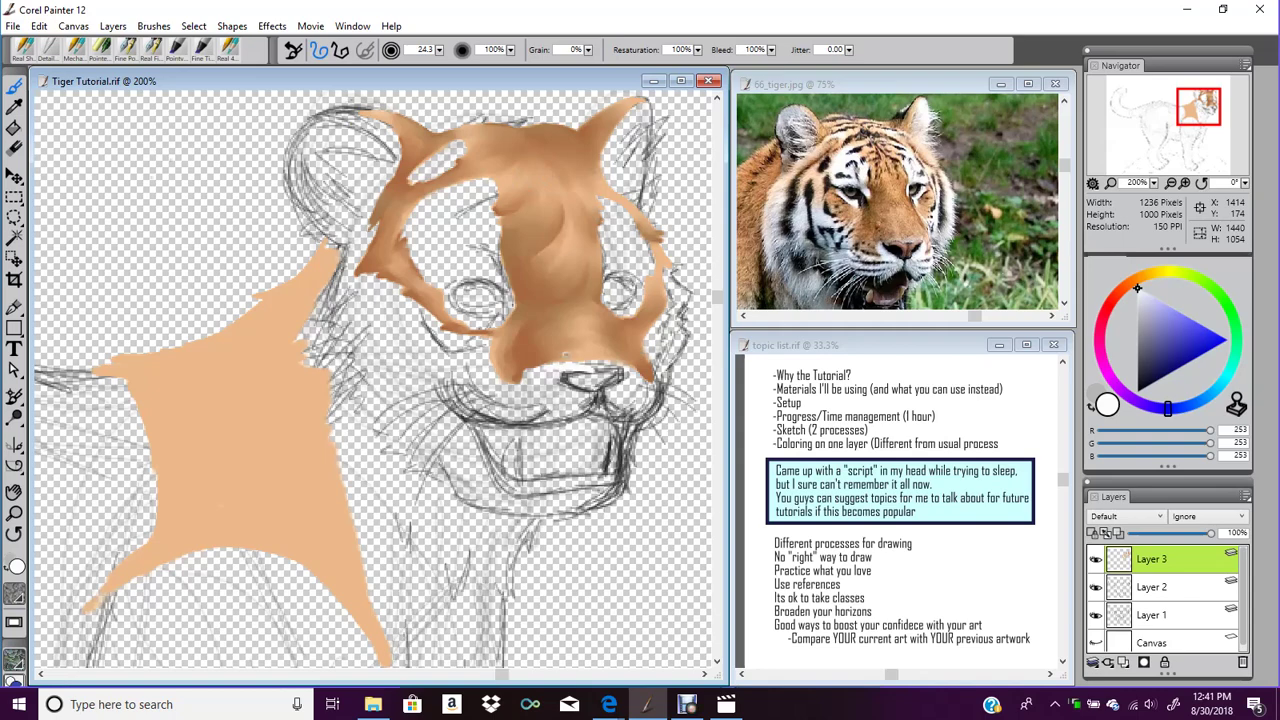
Outline the muzzle around the nose and upper lip in white, following the reference tiger's face
left_click(933, 91)
mouse_move(1215, 108)
left_mouse_down()
mouse_move(1160, 130)
mouse_move(1145, 172)
mouse_move(1205, 125)
mouse_move(1195, 150)
mouse_move(1110, 115)
mouse_move(1160, 124)
mouse_move(1222, 104)
left_mouse_up()
left_click(476, 78)
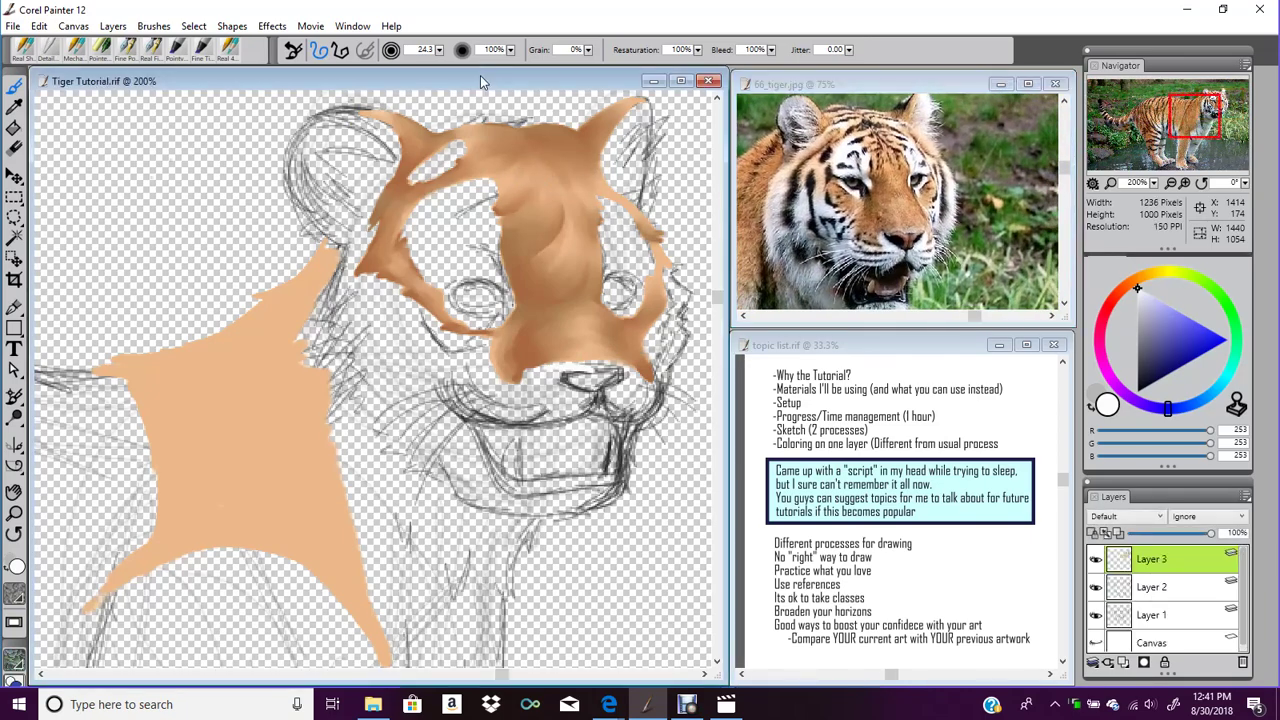
left_click(952, 86)
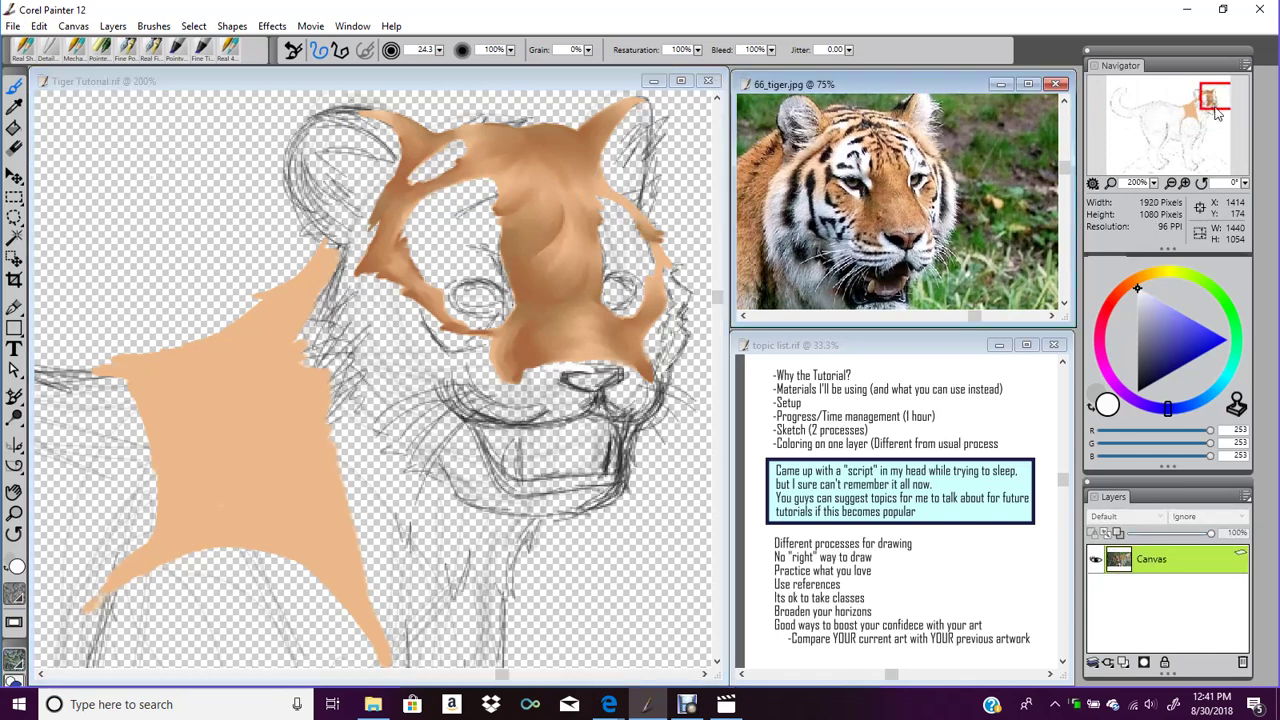
left_click(607, 80)
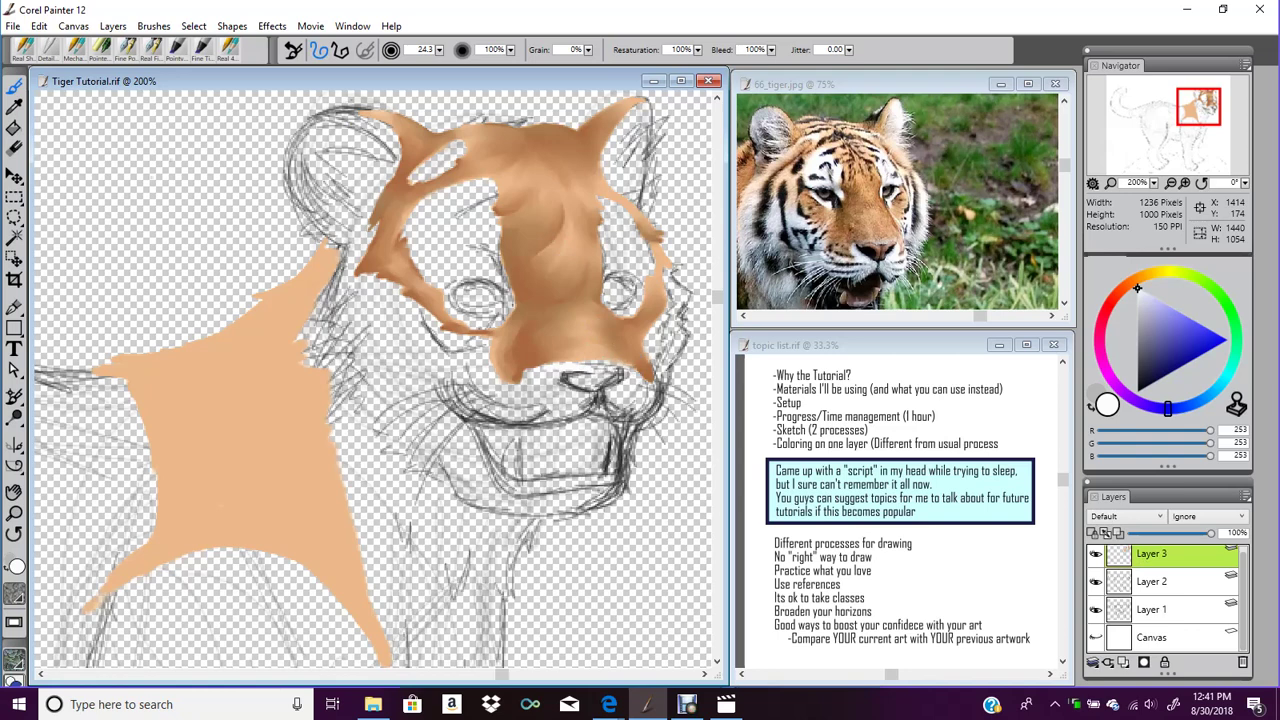
mouse_move(638, 374)
left_mouse_down()
mouse_move(663, 393)
mouse_move(626, 424)
mouse_move(653, 417)
mouse_move(572, 420)
mouse_move(570, 391)
mouse_move(592, 397)
left_mouse_up()
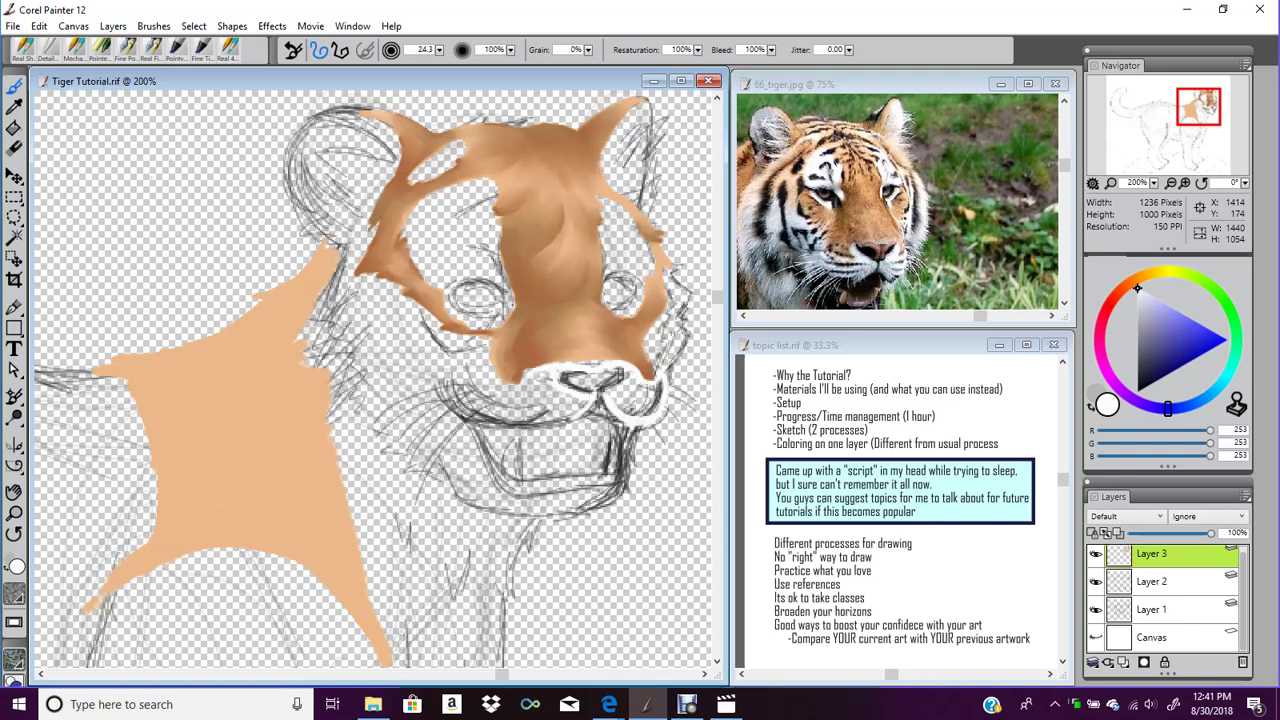
left_click_drag(565, 360, 521, 386)
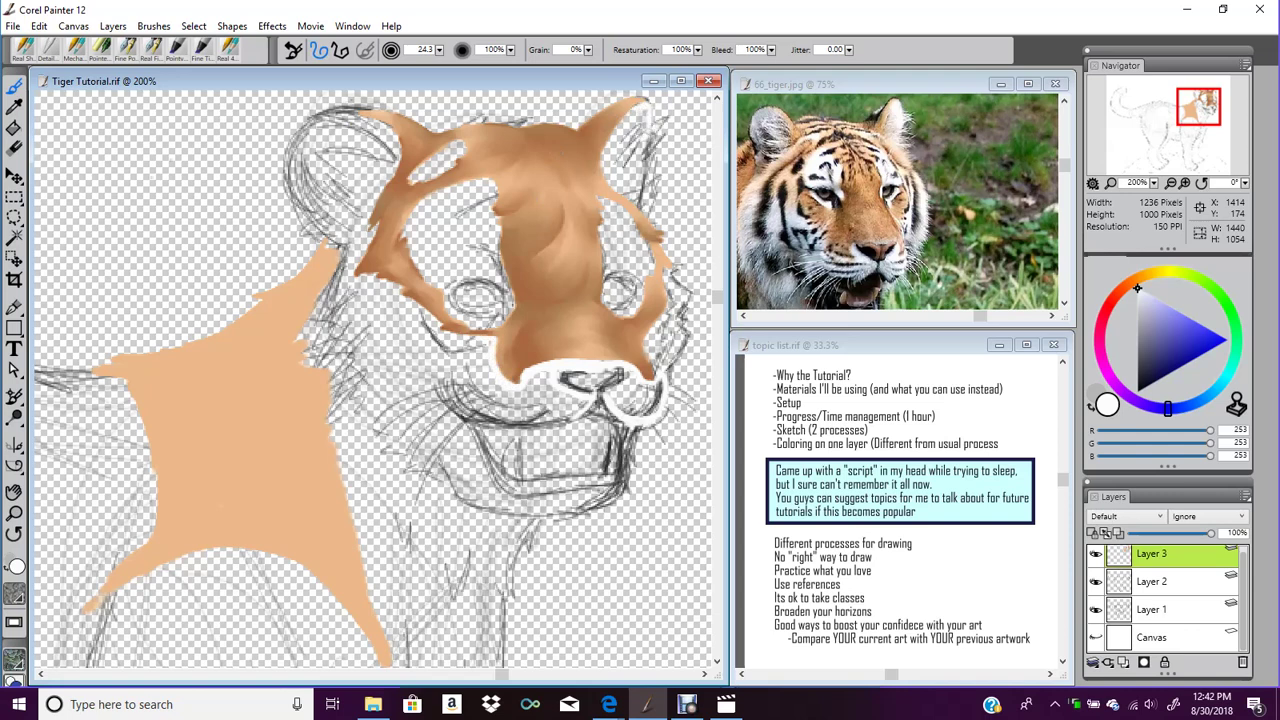
Reduce the brush size to 17.5 and paint white fur strokes along the edges of the far ear
left_click_drag(440, 52, 425, 57)
mouse_move(662, 130)
left_mouse_down()
mouse_move(645, 150)
mouse_move(672, 160)
mouse_move(649, 161)
mouse_move(651, 208)
left_mouse_up()
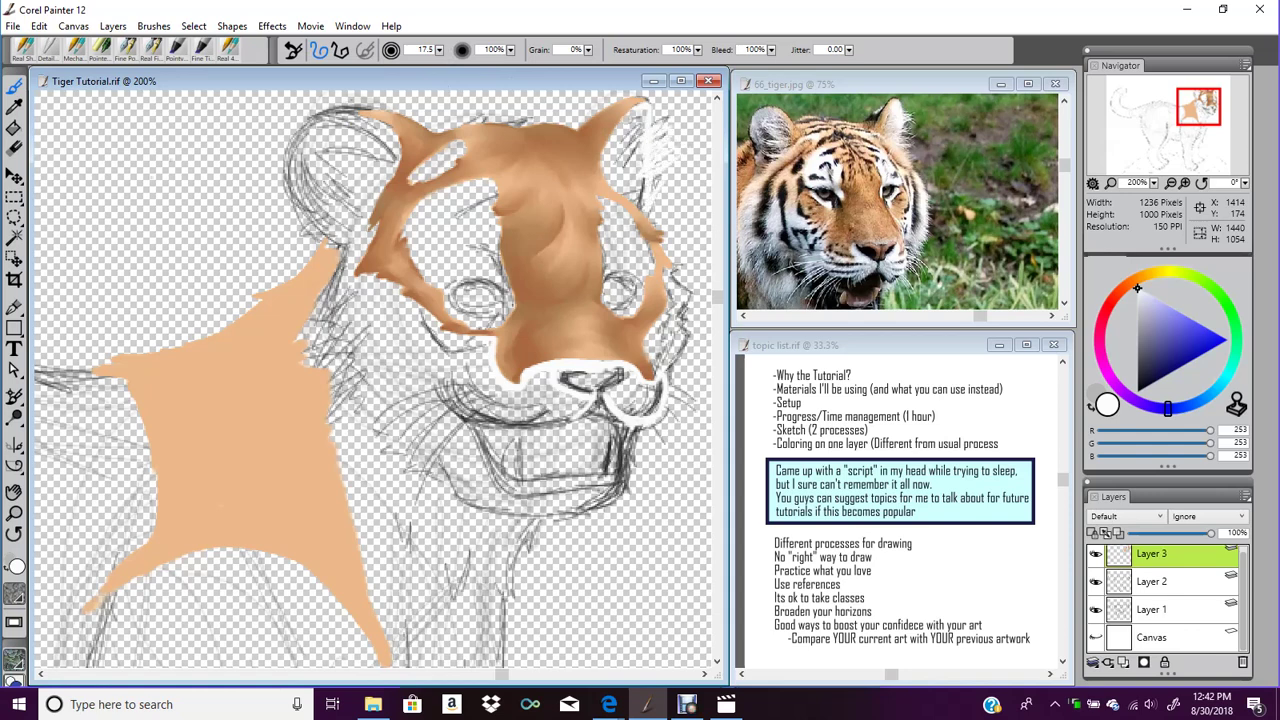
mouse_move(641, 104)
left_mouse_down()
mouse_move(615, 133)
mouse_move(607, 184)
left_mouse_up()
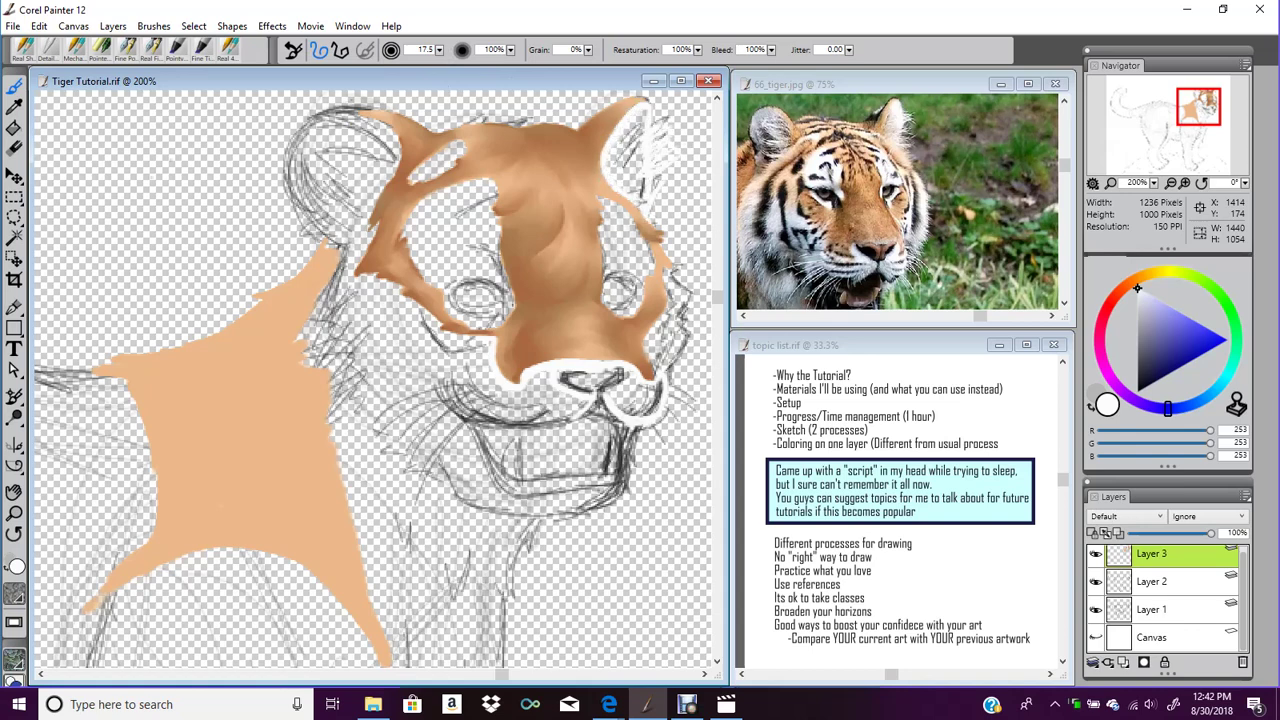
Sample a reddish brown (R 170, G 113, B 84) from the reference tiger's ear and paint fur strokes at the far ear's base
left_click(14, 107)
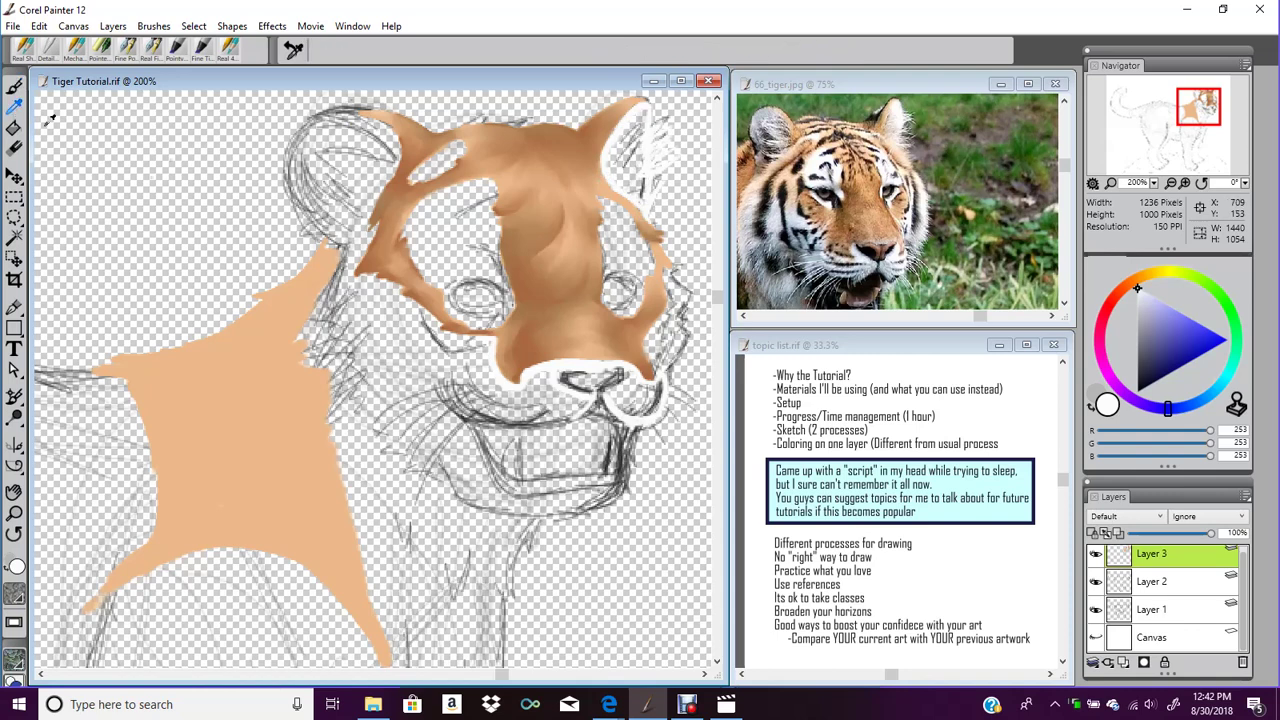
left_click(895, 144)
left_click(14, 85)
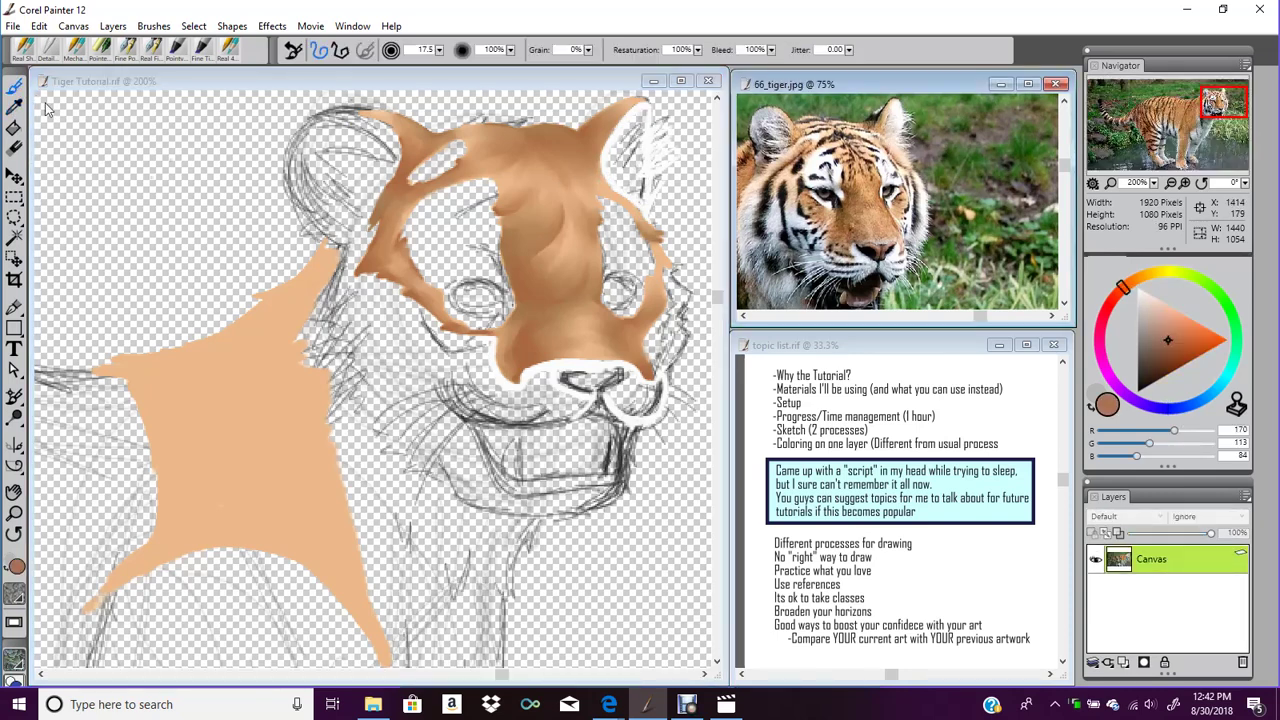
left_click(612, 174)
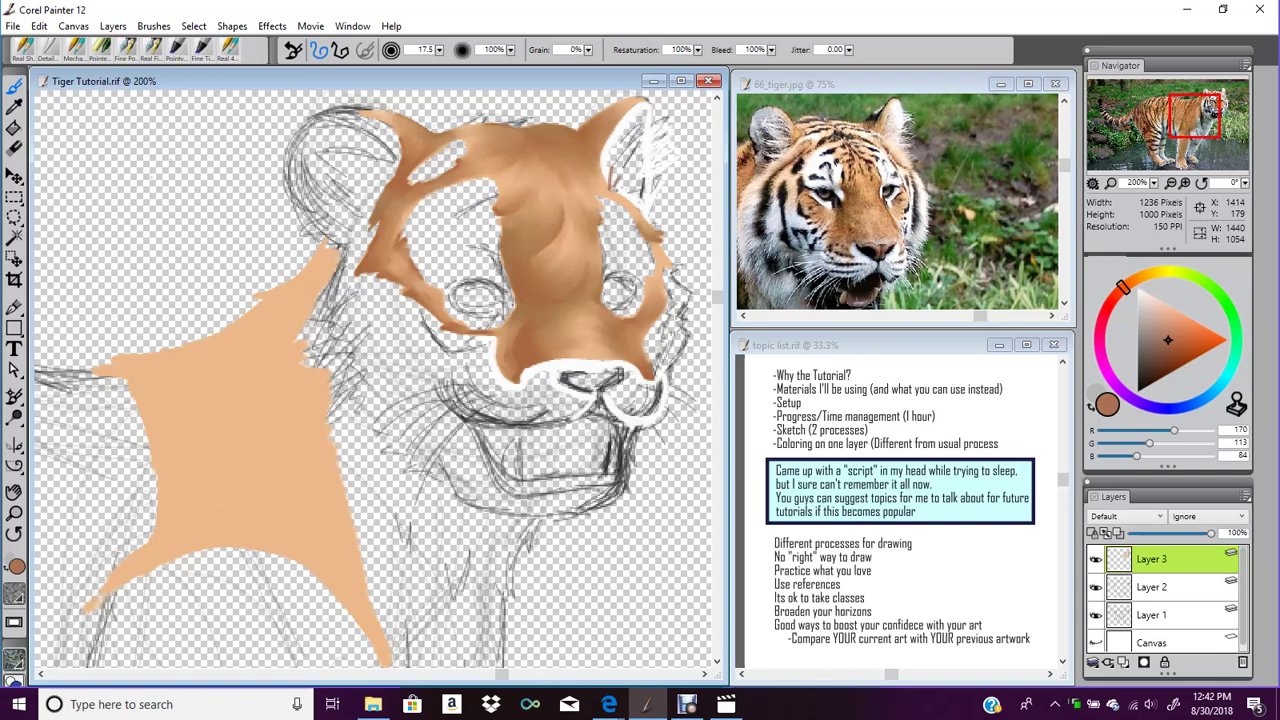
left_click_drag(606, 158, 618, 194)
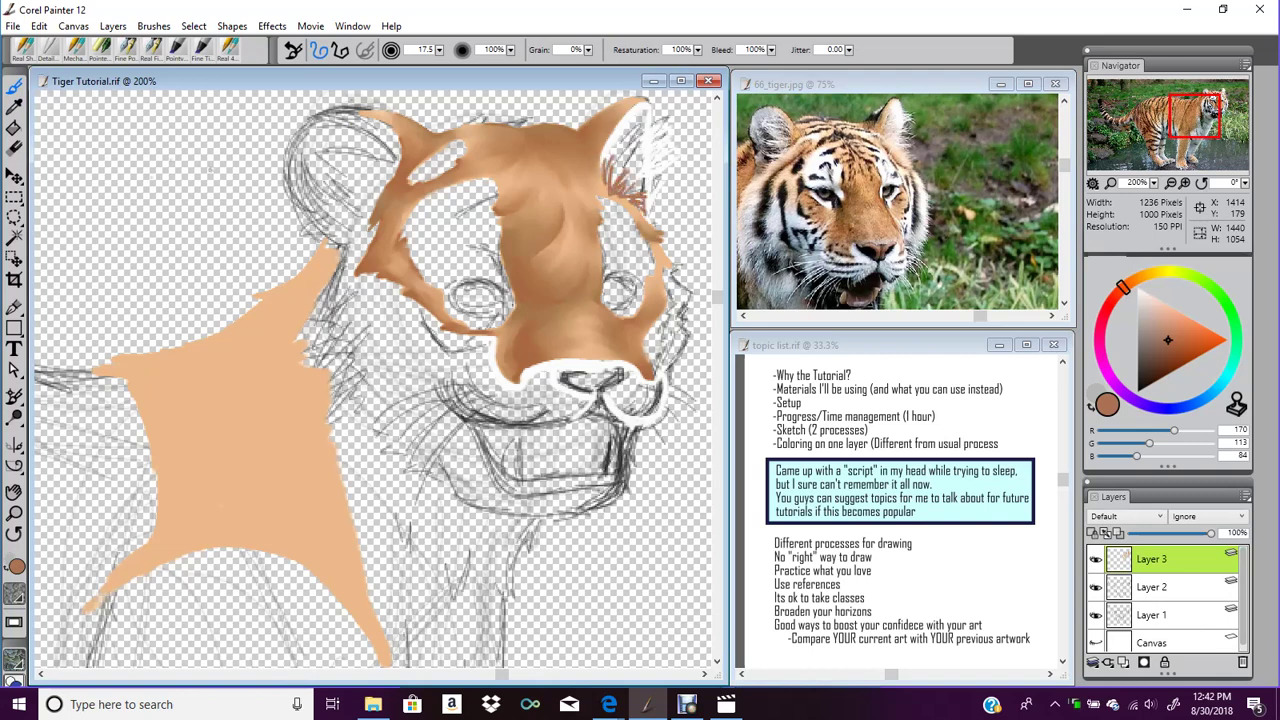
Sample the white already painted in the far ear and add white fur strokes over its brown base
left_click(14, 107)
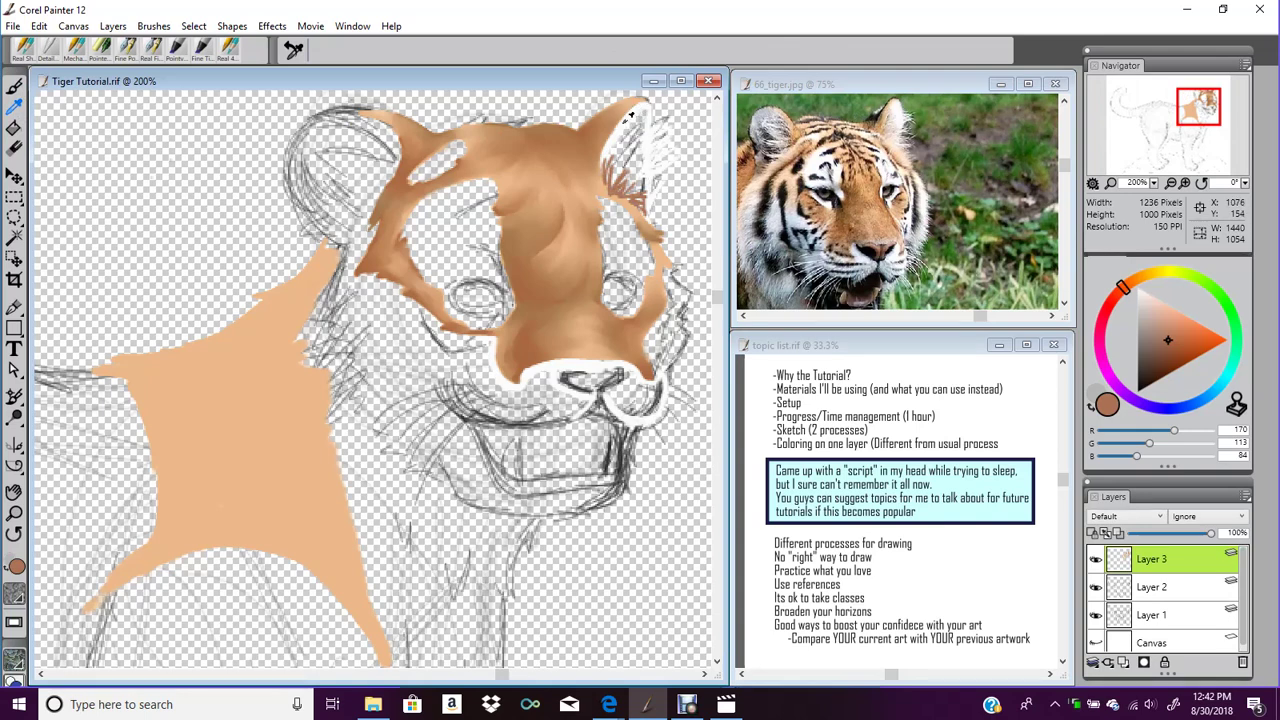
left_click(667, 152)
key("b")
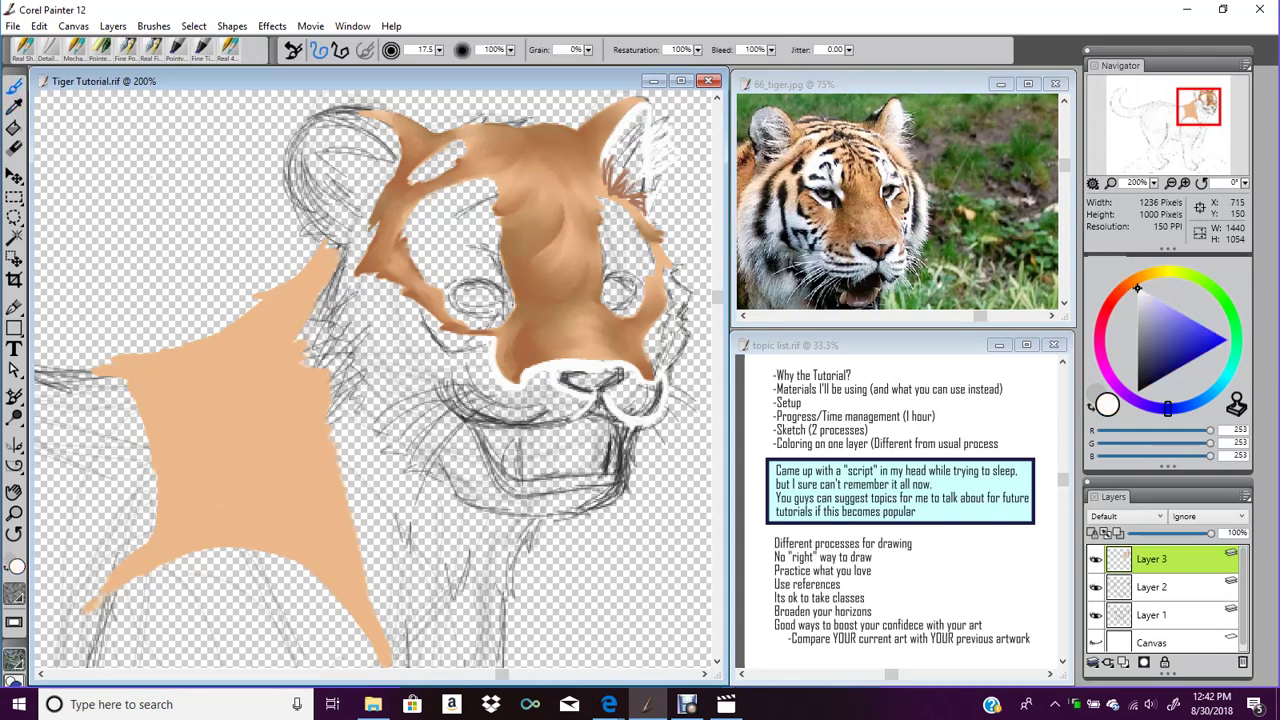
mouse_move(614, 177)
left_mouse_down()
mouse_move(646, 138)
mouse_move(646, 115)
mouse_move(634, 124)
left_mouse_up()
Layer light grey (R 182, G 182, B 180) fur strokes inside the far ear, and add white strokes near its outer edge
left_click(1092, 407)
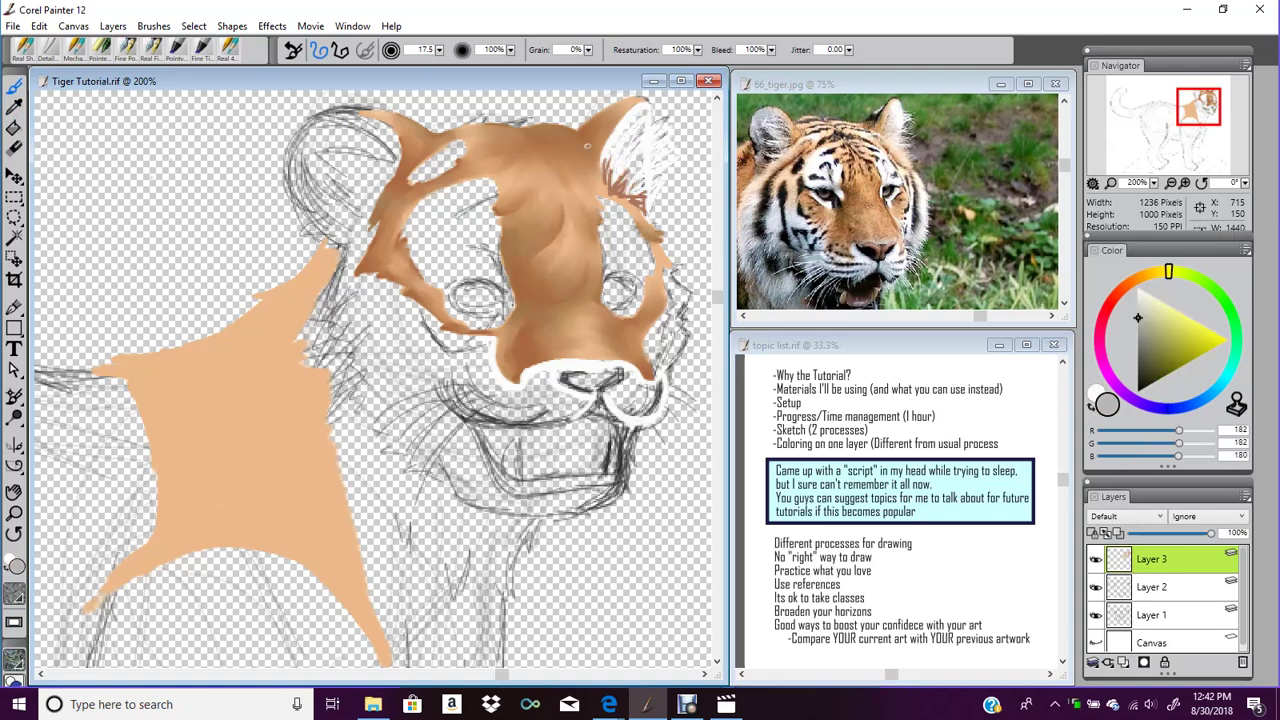
left_click_drag(610, 154, 638, 126)
left_click_drag(612, 178, 638, 146)
left_click_drag(618, 179, 633, 161)
left_click_drag(613, 170, 635, 132)
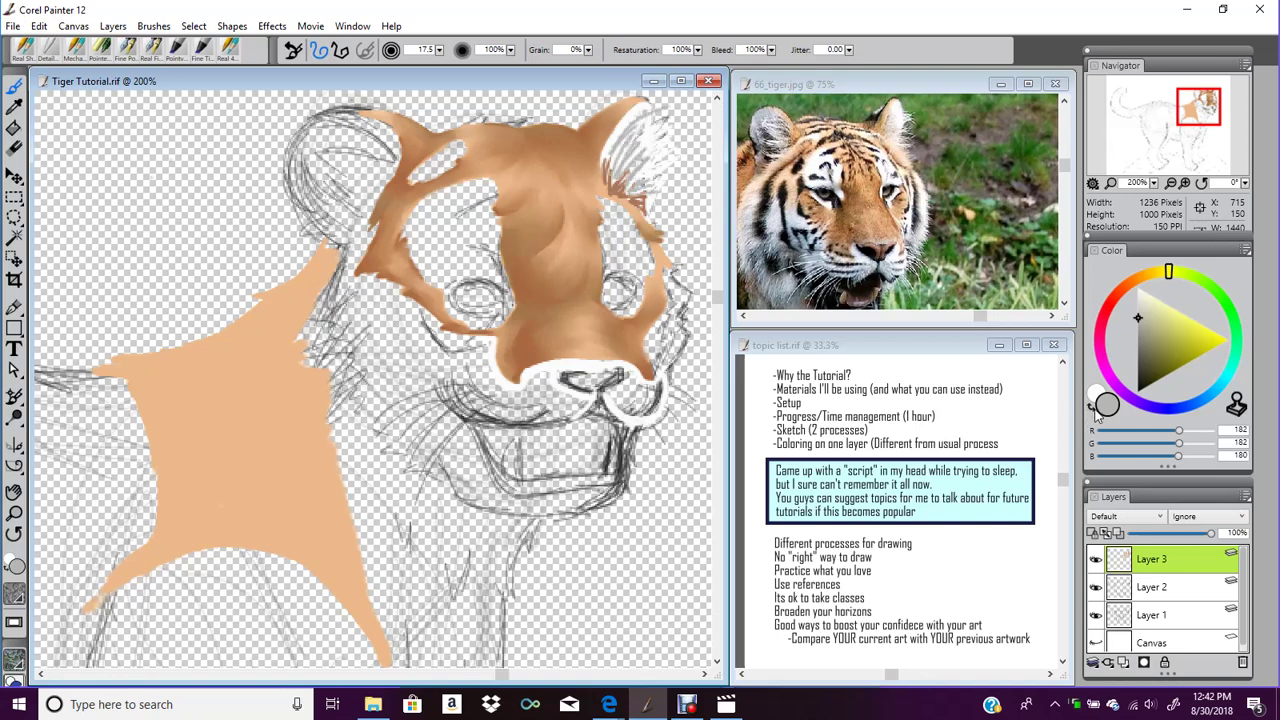
left_click(828, 288, "alt")
mouse_move(640, 111)
left_mouse_down()
mouse_move(668, 121)
mouse_move(631, 173)
mouse_move(650, 156)
left_mouse_up()
Blend the white, grey and brown strokes inside the far ear, with the blender size set to 3.7
left_click(55, 50)
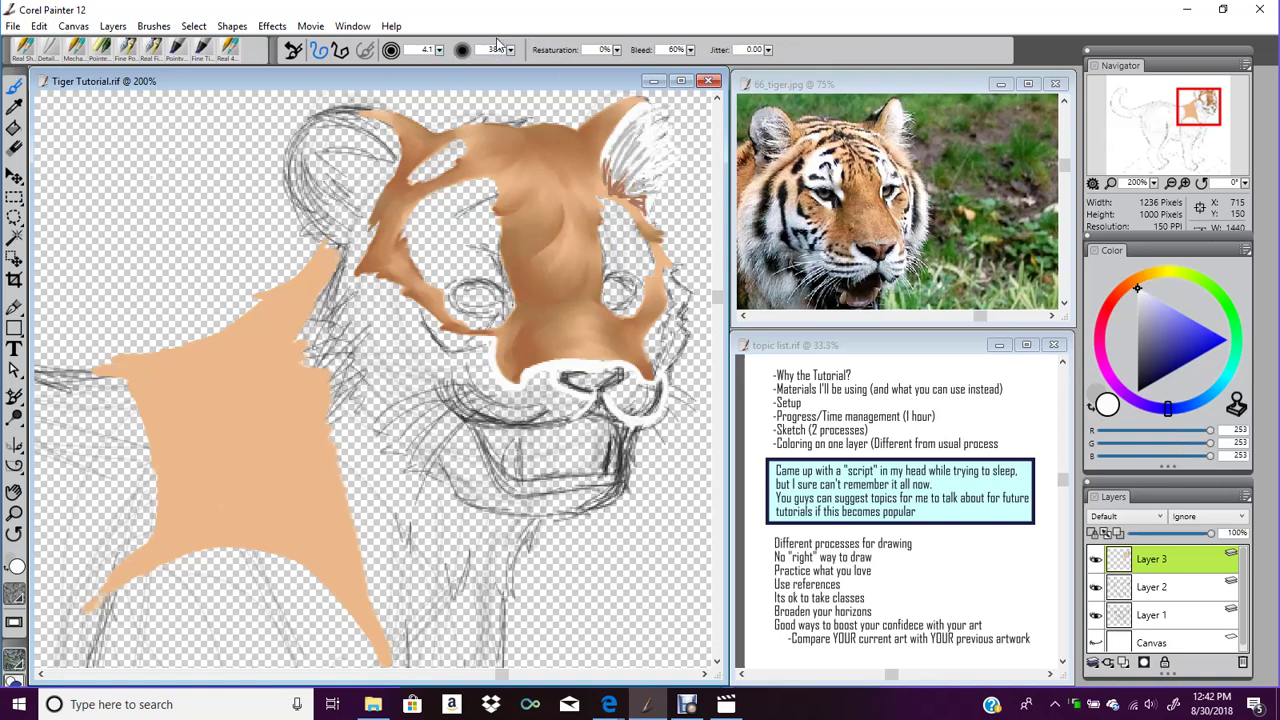
left_click_drag(439, 52, 435, 67)
mouse_move(618, 198)
left_mouse_down()
mouse_move(607, 175)
mouse_move(642, 157)
mouse_move(642, 175)
mouse_move(659, 174)
mouse_move(653, 212)
mouse_move(665, 145)
mouse_move(610, 180)
mouse_move(608, 150)
mouse_move(650, 120)
mouse_move(620, 150)
mouse_move(620, 132)
mouse_move(643, 138)
left_mouse_up()
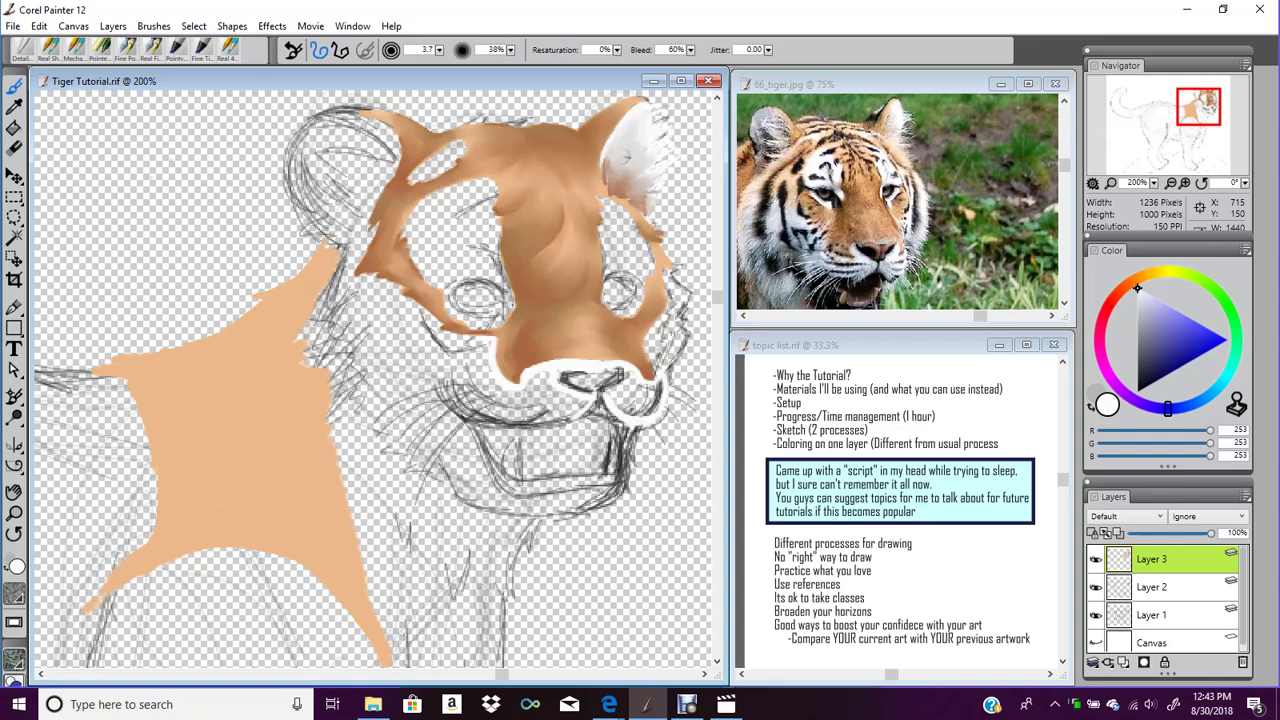
Paint light grey (R 182, G 182, B 180) shading strokes over the blended fur of the far ear
left_click(43, 43)
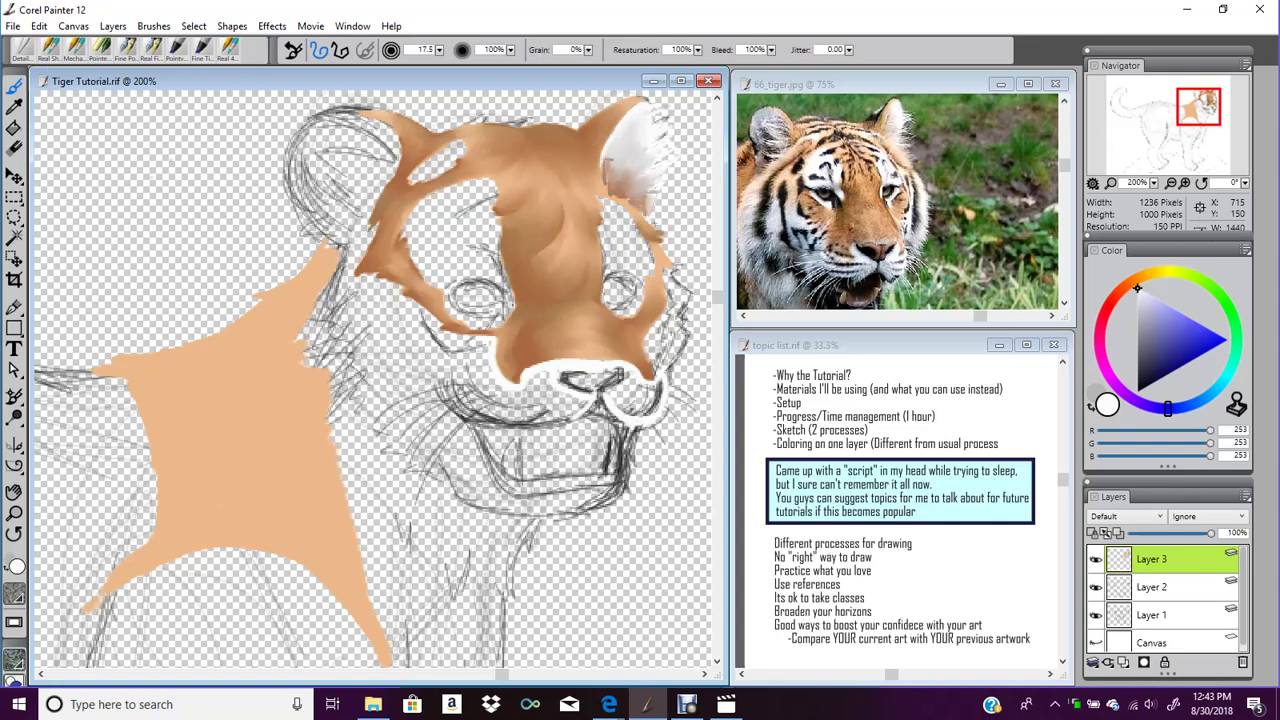
left_click(1090, 412)
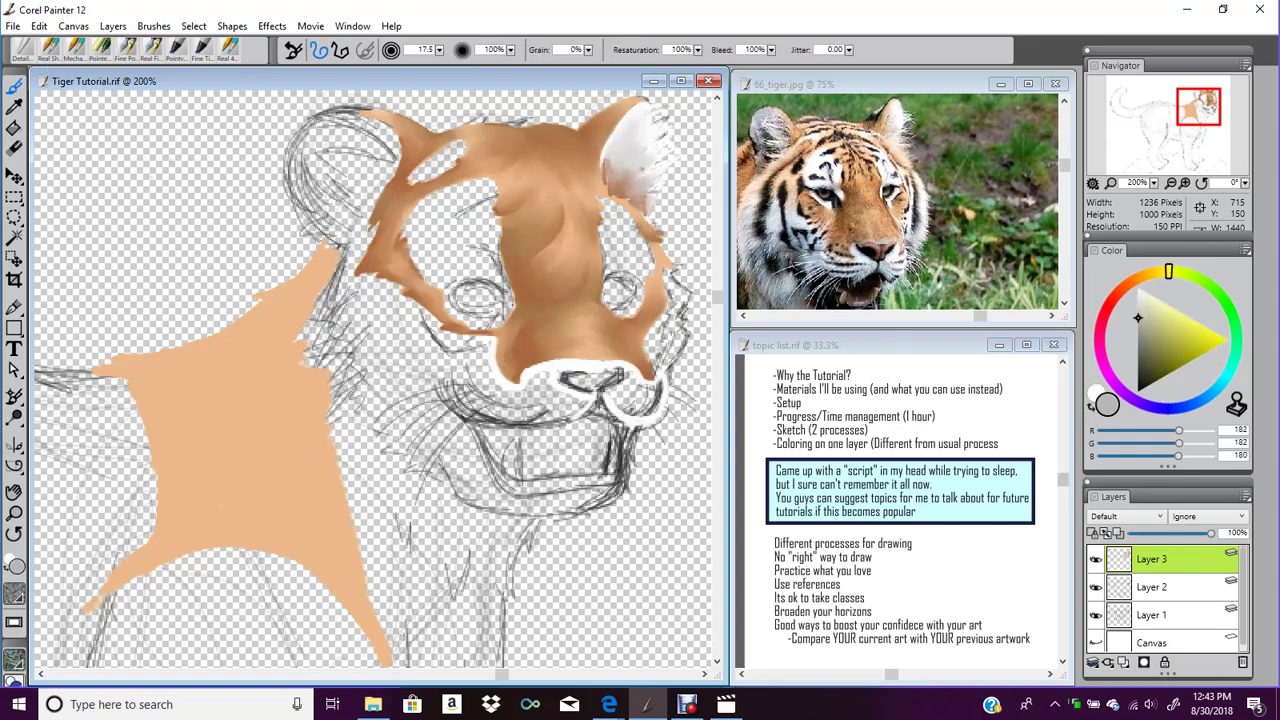
mouse_move(604, 165)
left_mouse_down()
mouse_move(612, 128)
mouse_move(648, 100)
mouse_move(659, 119)
mouse_move(680, 117)
mouse_move(674, 162)
mouse_move(632, 170)
left_mouse_up()
Sample a muted brown (R 186, G 142, B 113) from the reference tiger's ear and paint fur strokes across the far ear
left_click(14, 105)
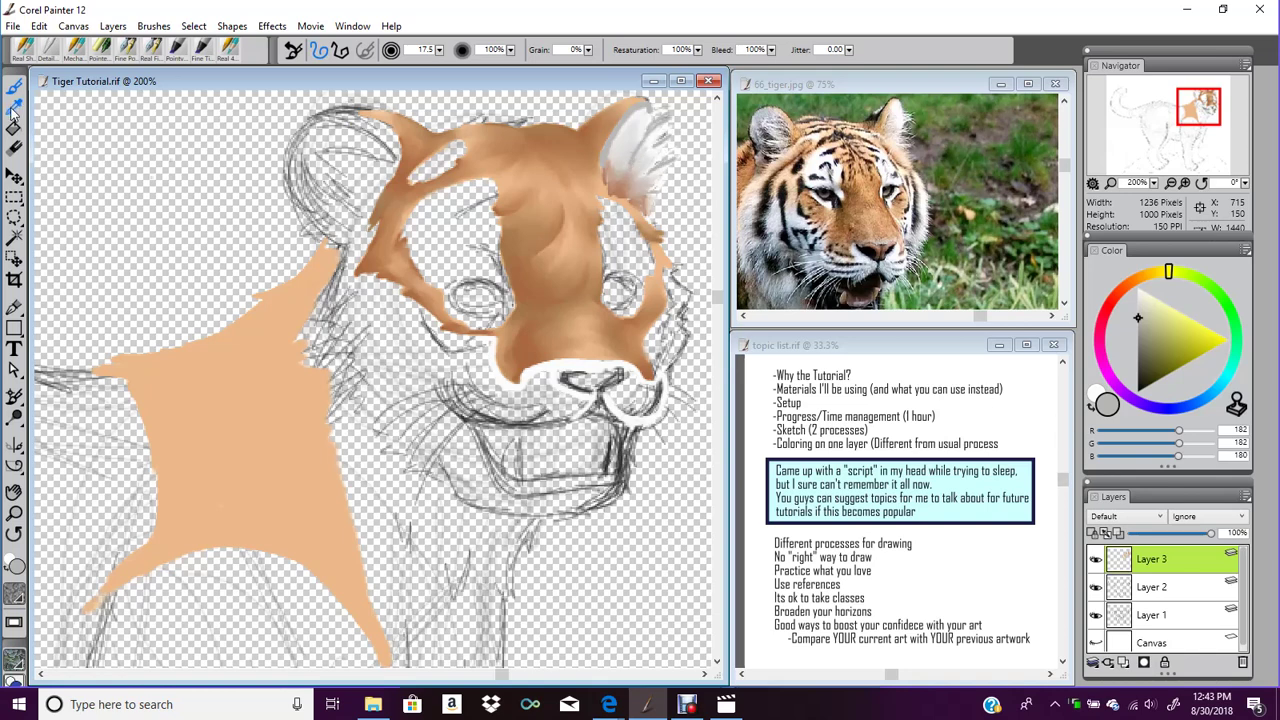
left_click(890, 119)
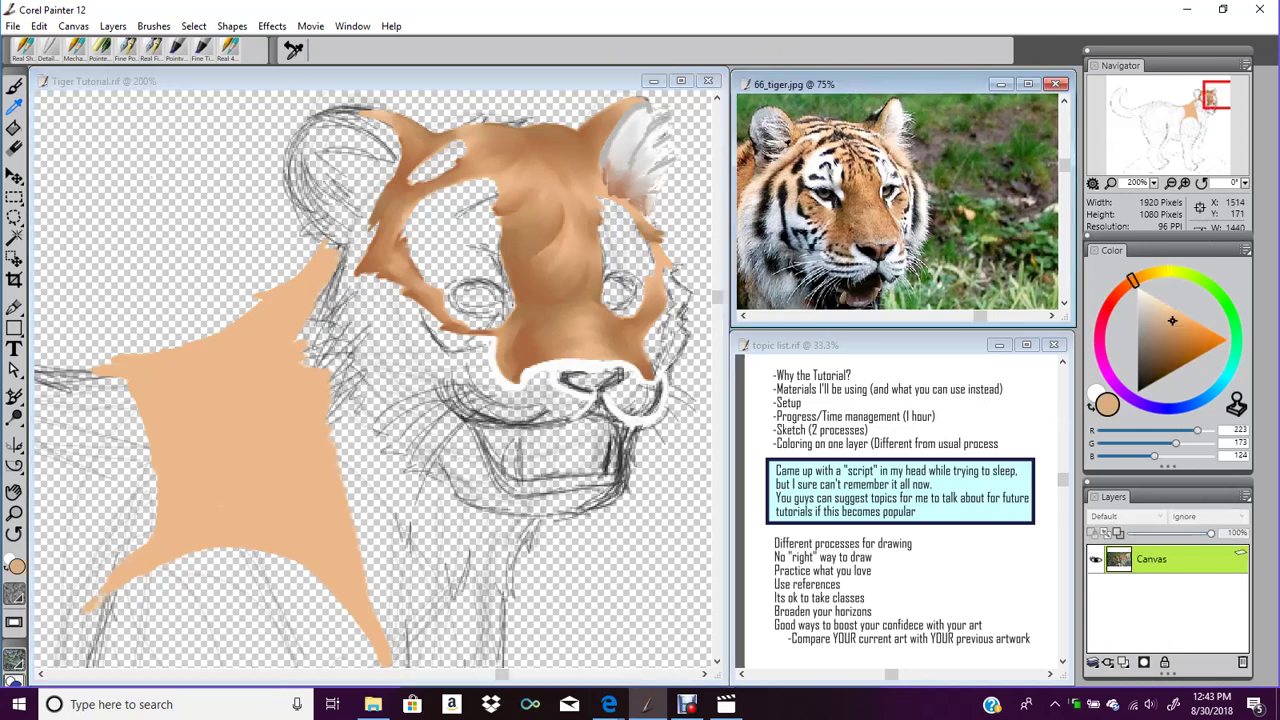
left_click_drag(893, 142, 897, 140)
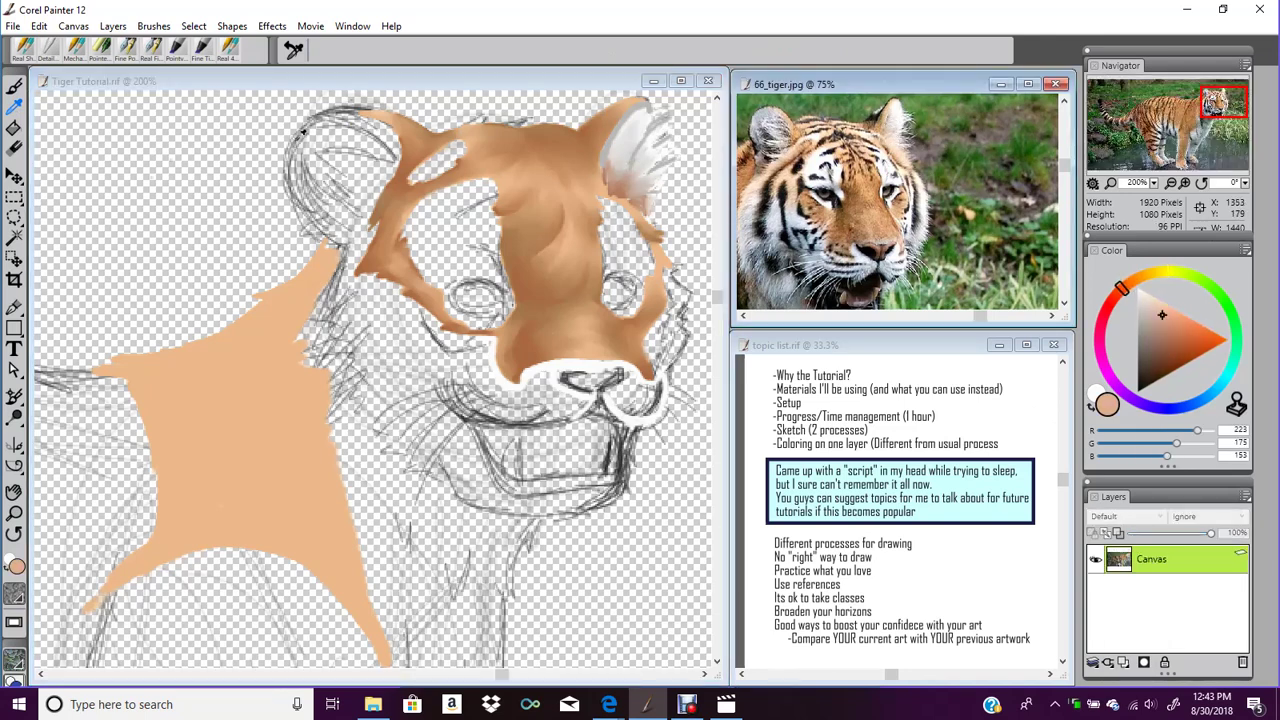
left_click(899, 143)
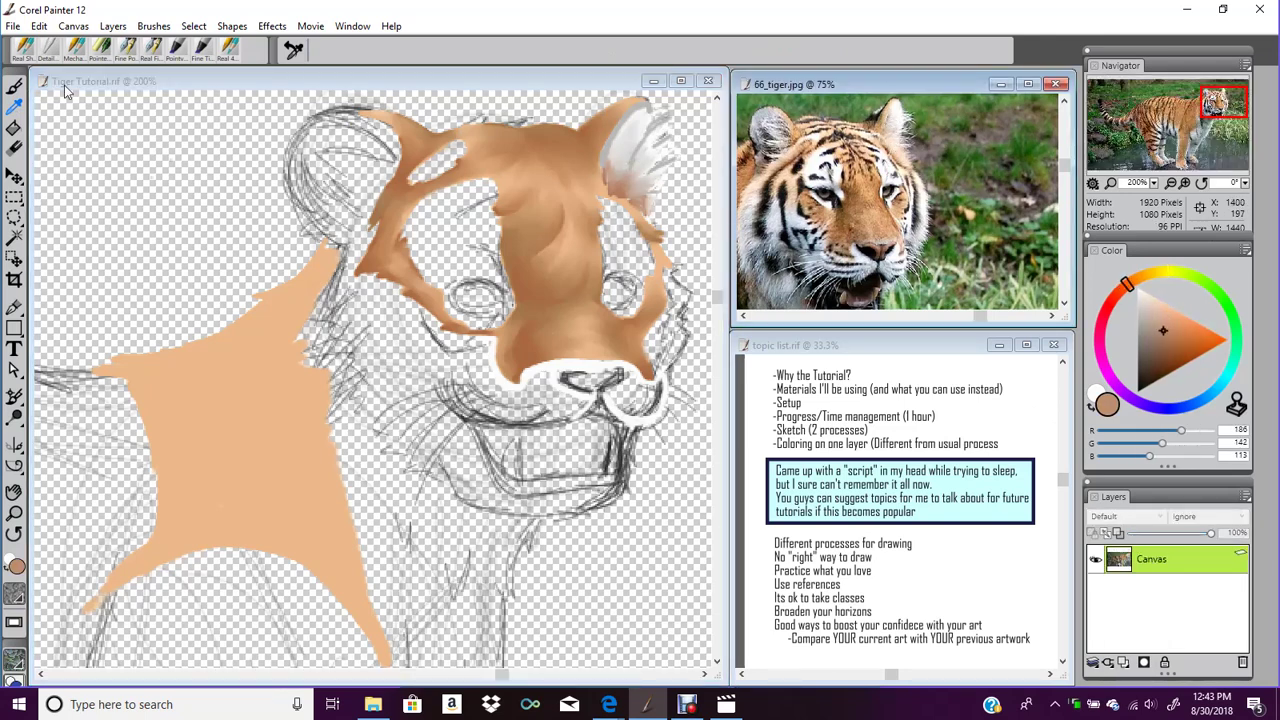
left_click(15, 86)
mouse_move(605, 160)
left_mouse_down()
mouse_move(634, 121)
mouse_move(654, 158)
left_mouse_up()
mouse_move(648, 178)
left_mouse_down()
mouse_move(670, 166)
mouse_move(663, 185)
left_mouse_up()
left_click_drag(643, 199, 655, 191)
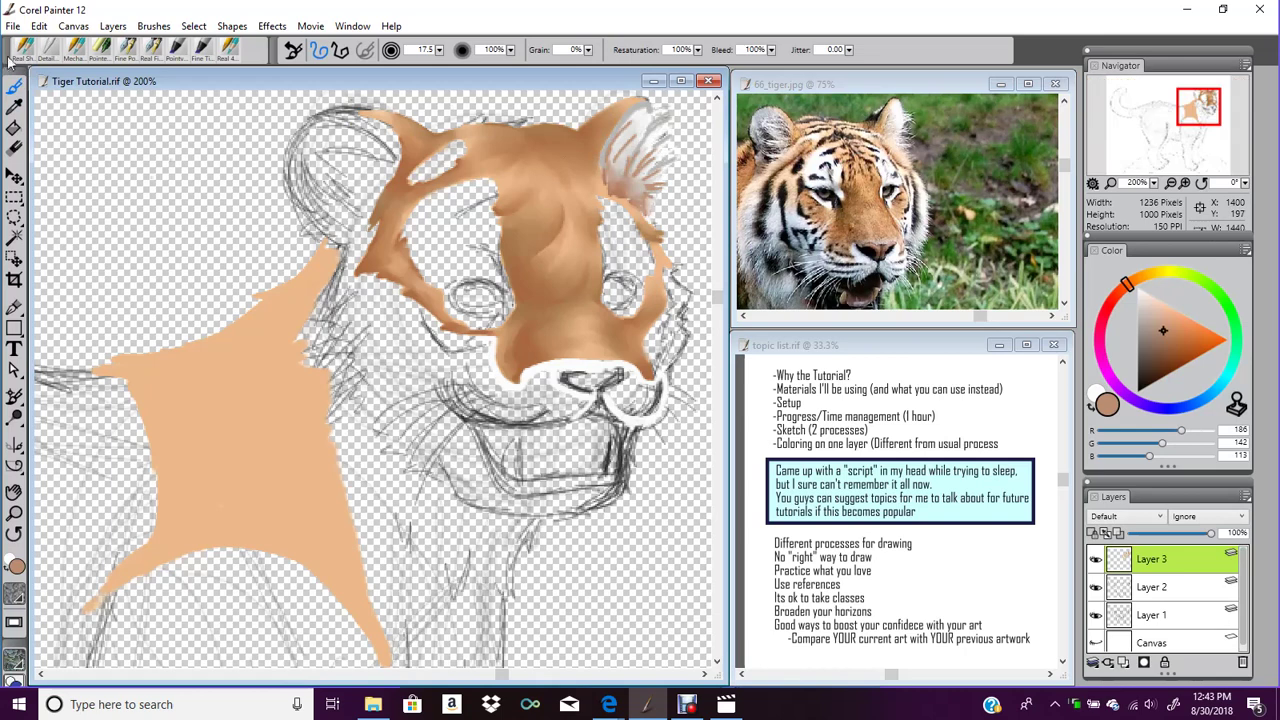
Blend the brown and grey strokes into the white fur of the far ear, out to its edge
left_click(53, 43)
mouse_move(640, 121)
left_mouse_down()
mouse_move(648, 106)
mouse_move(628, 119)
mouse_move(603, 188)
left_mouse_up()
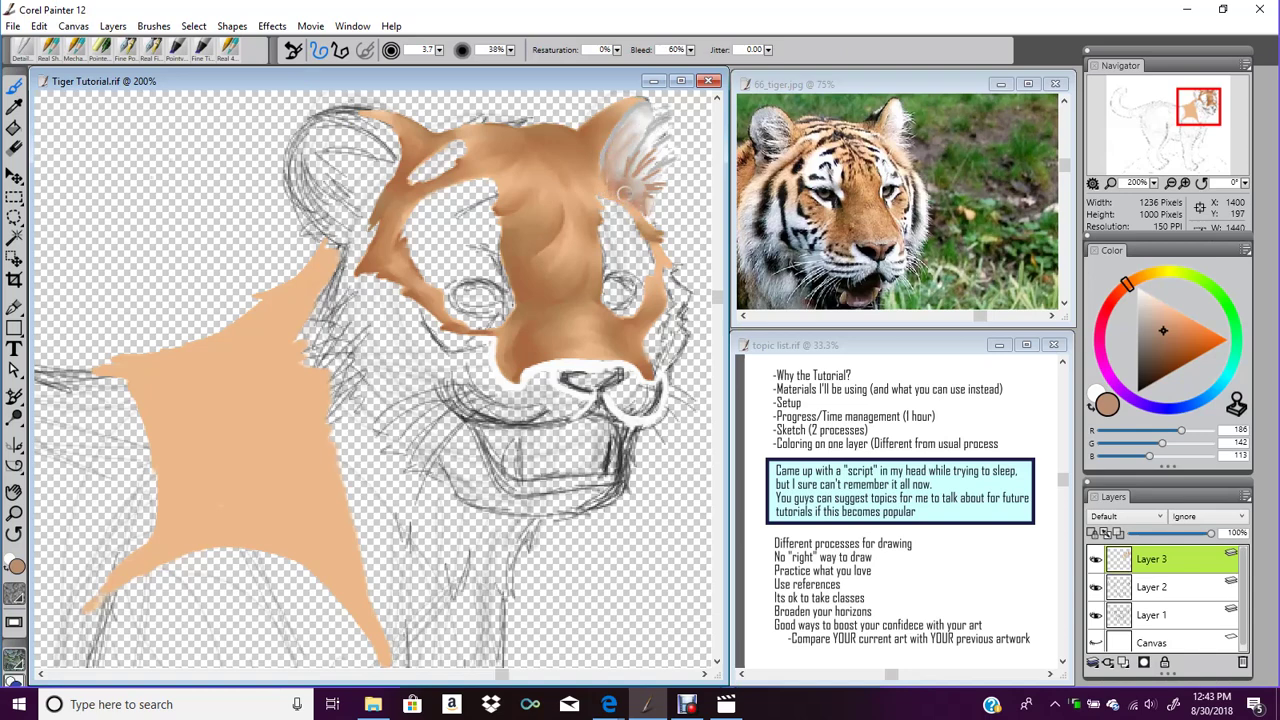
mouse_move(632, 171)
left_mouse_down()
mouse_move(668, 148)
mouse_move(661, 171)
mouse_move(671, 164)
mouse_move(678, 184)
left_mouse_up()
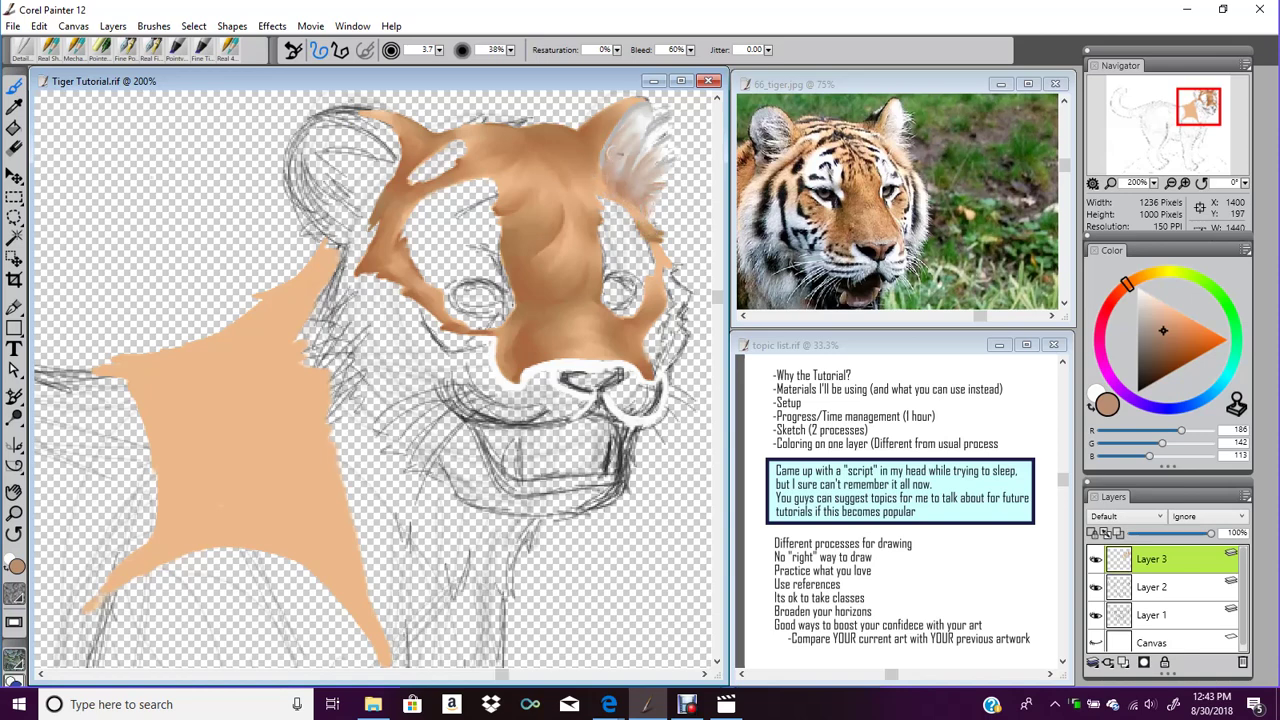
mouse_move(648, 137)
left_mouse_down()
mouse_move(685, 110)
mouse_move(678, 129)
left_mouse_up()
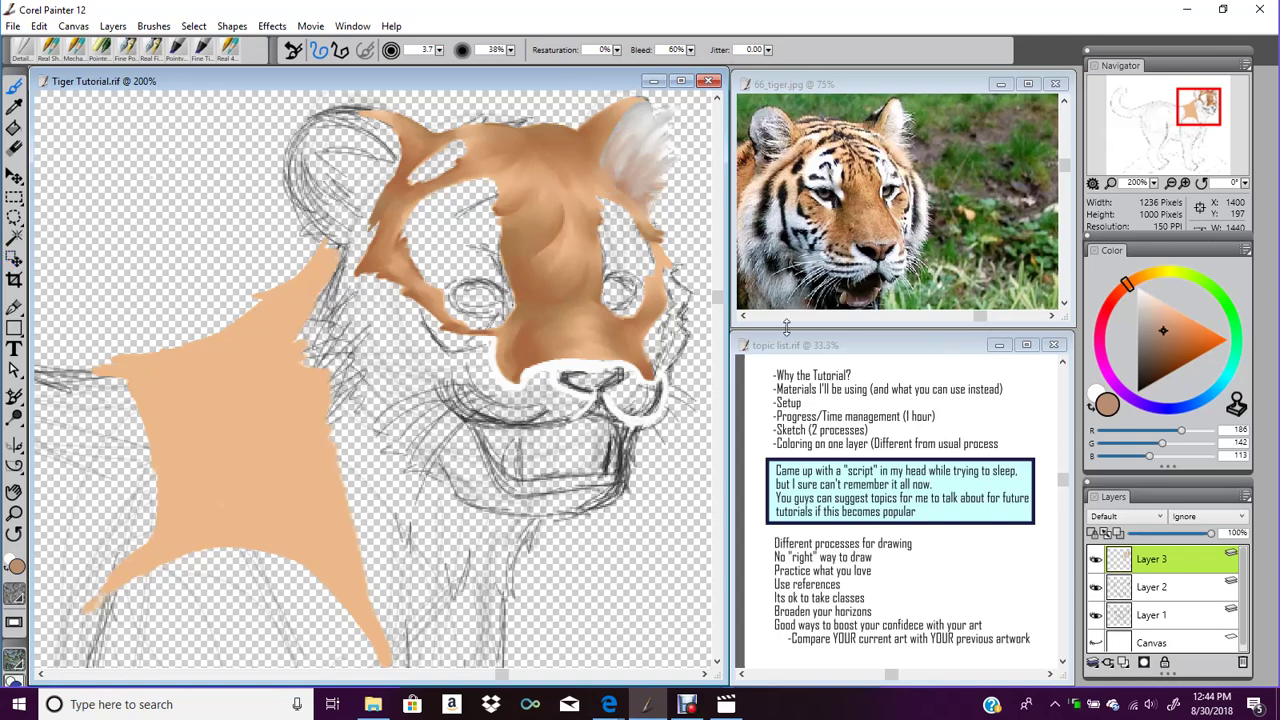
Paint reddish-brown (R 169, G 100, B 55) fur strokes along the near ear's inner edge, and change the colour to grey (R 182, G 182, B 182)
left_click(55, 48)
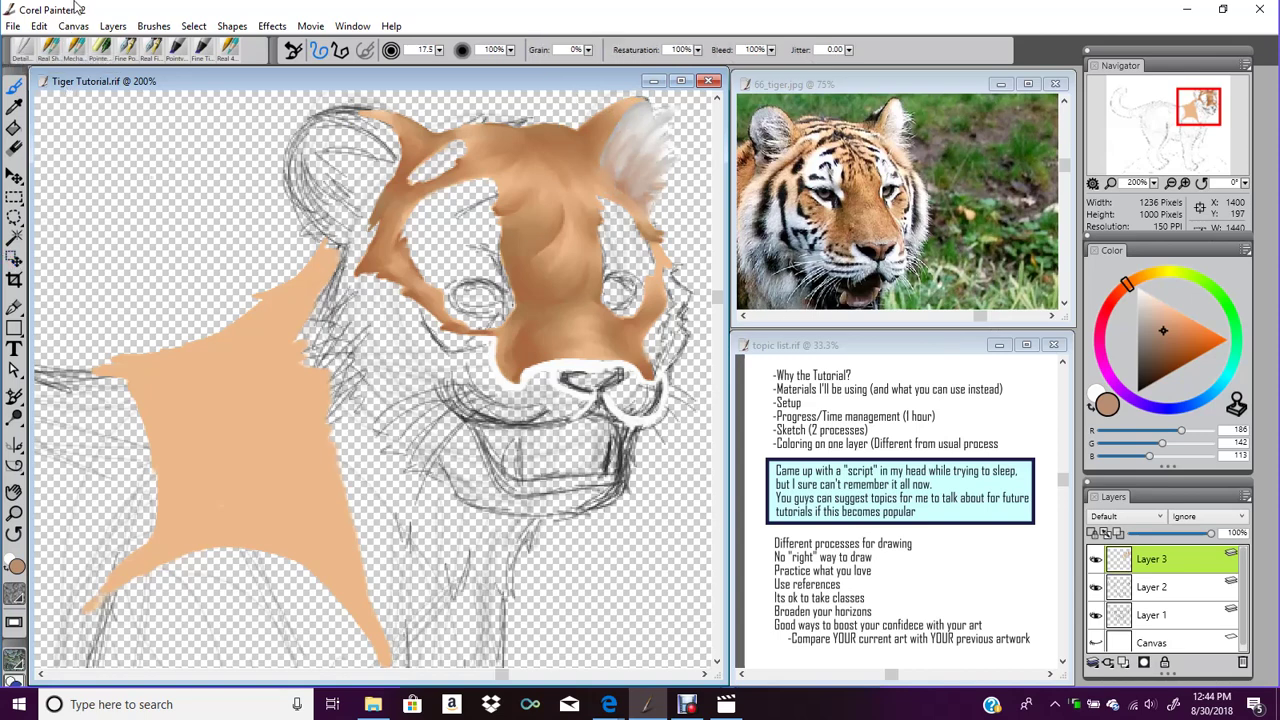
left_click(1179, 347)
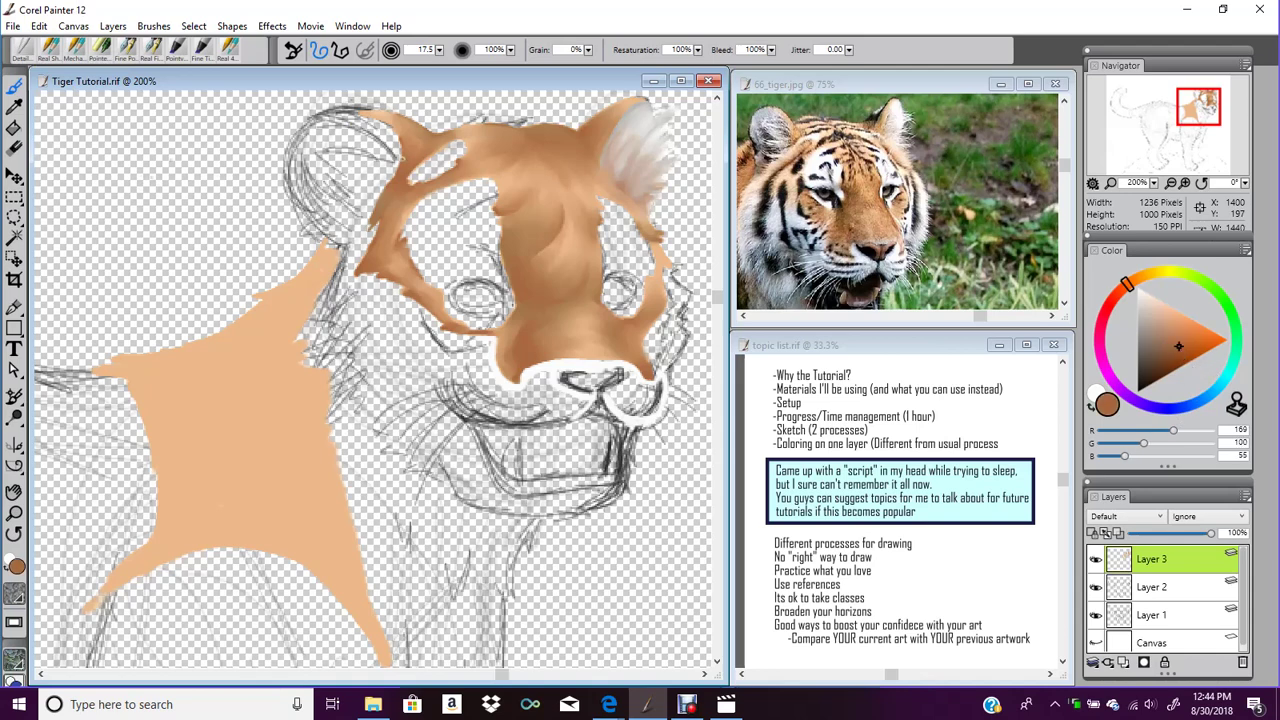
left_click_drag(400, 149, 389, 171)
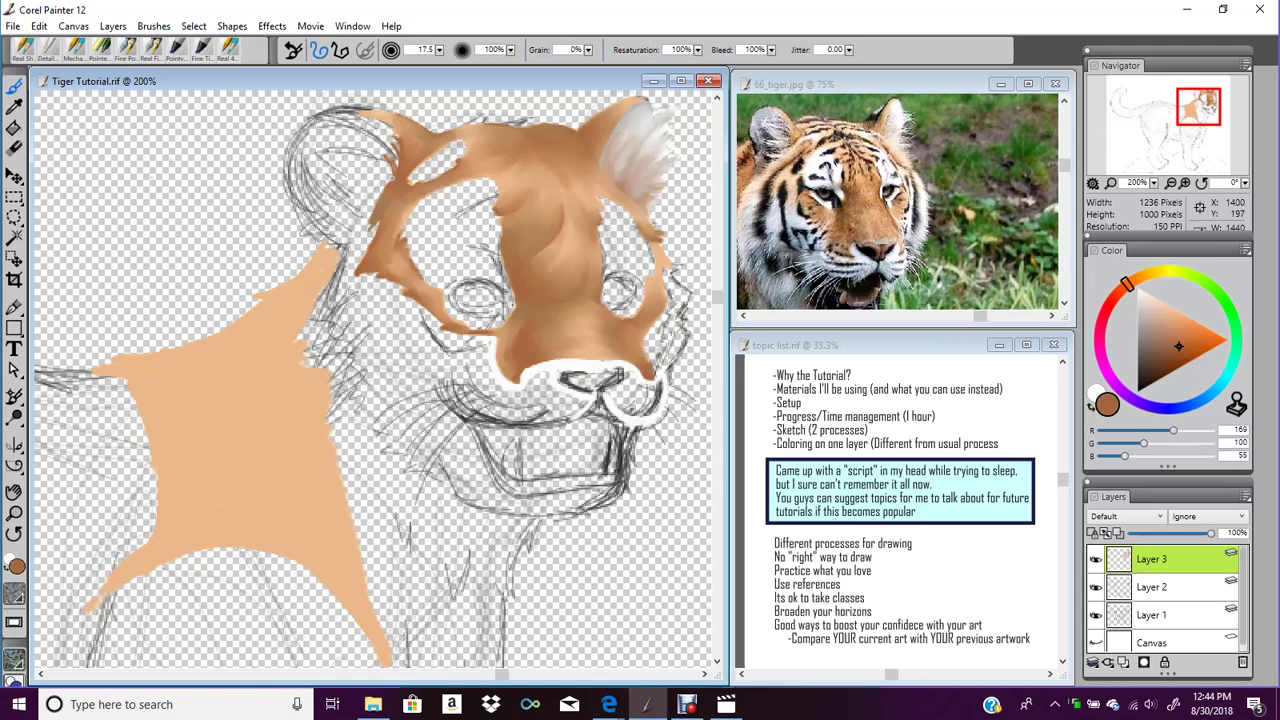
left_click_drag(398, 157, 376, 120)
left_click_drag(1151, 323, 1145, 318)
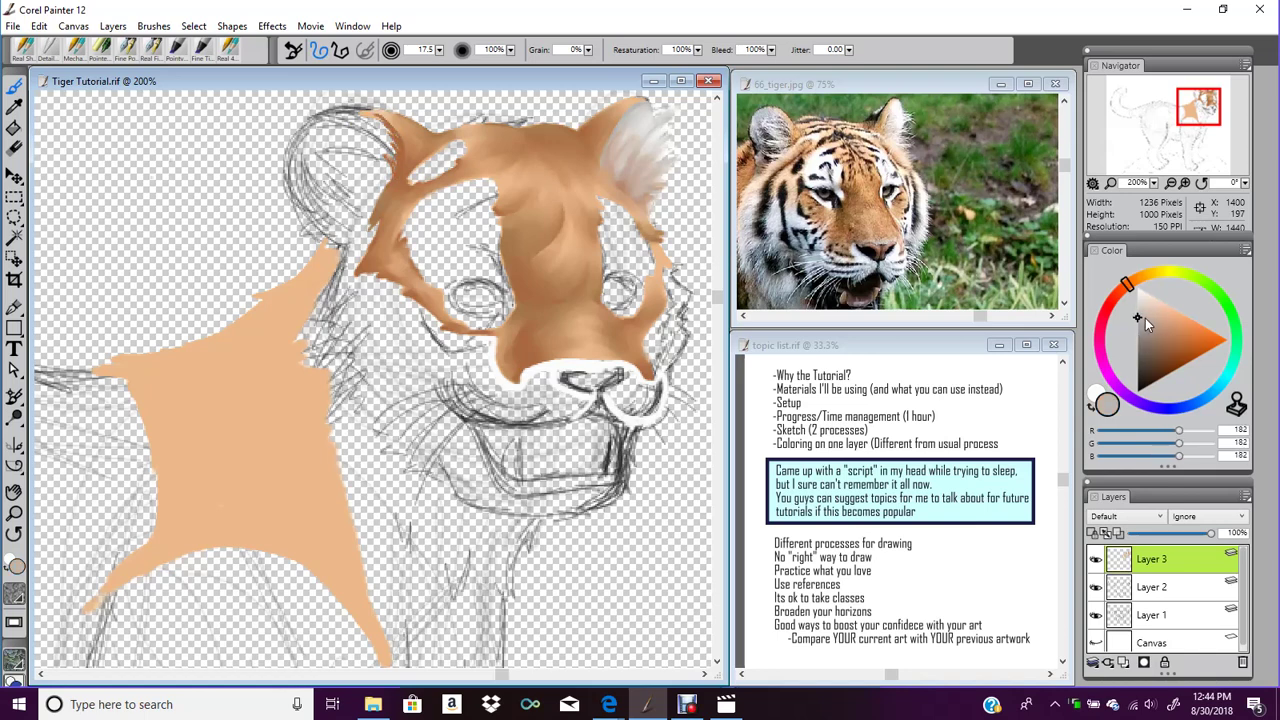
Fill the near ear and the open forehead patch with near-white (R 253, G 253, B 253), and add small white strokes beside the far ear
left_click(1092, 392)
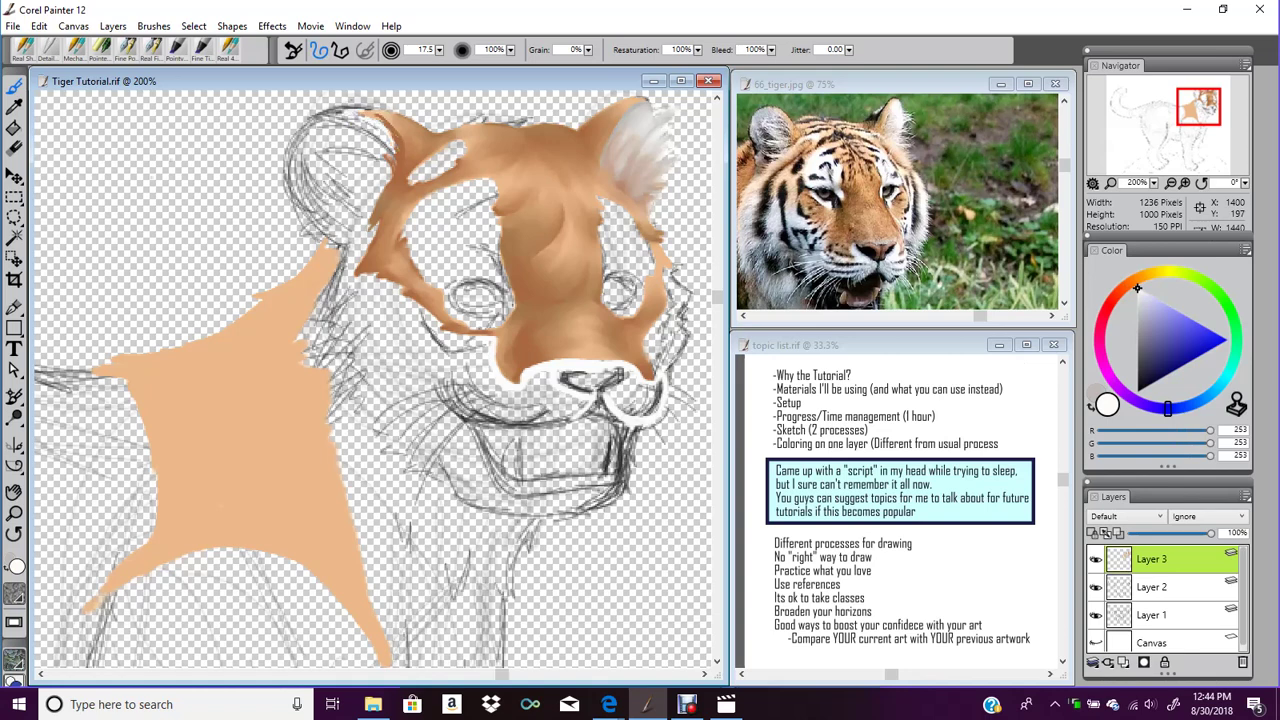
mouse_move(320, 122)
left_mouse_down()
mouse_move(315, 222)
mouse_move(340, 243)
left_mouse_up()
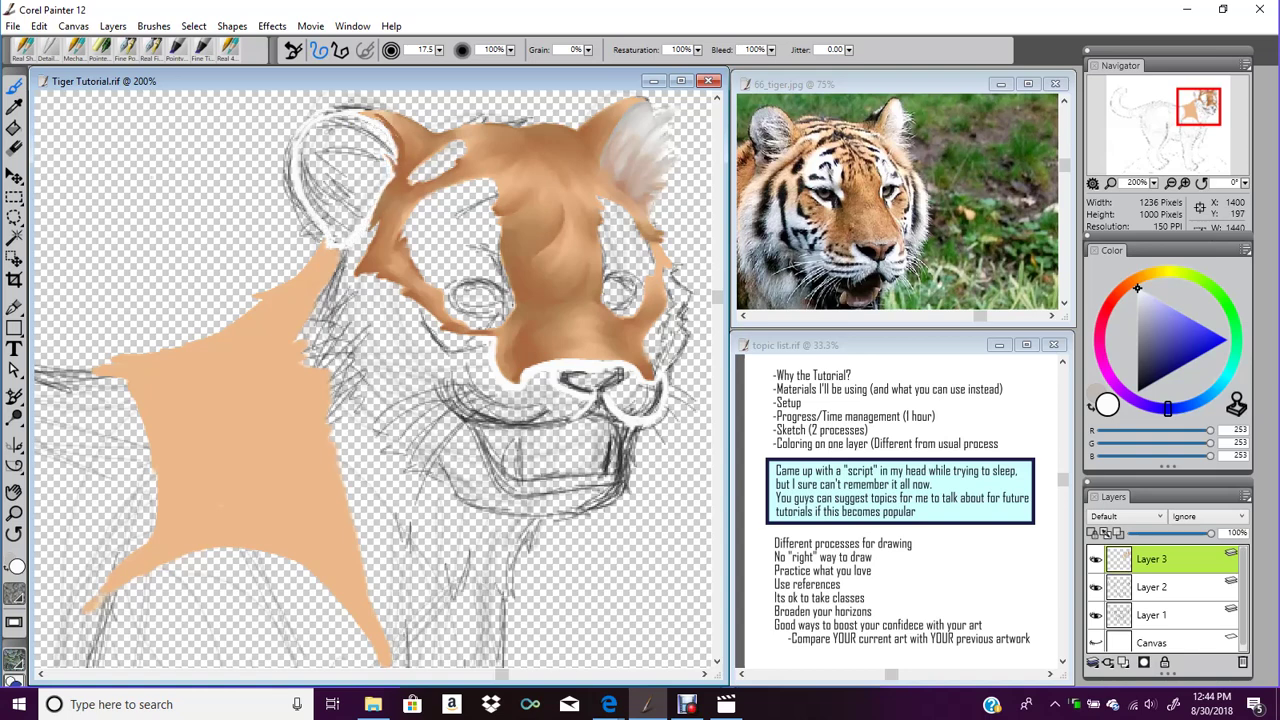
mouse_move(354, 226)
left_mouse_down()
mouse_move(337, 236)
mouse_move(386, 178)
mouse_move(370, 130)
mouse_move(389, 148)
mouse_move(341, 122)
mouse_move(361, 122)
mouse_move(315, 160)
mouse_move(345, 112)
mouse_move(295, 170)
mouse_move(305, 210)
mouse_move(300, 165)
mouse_move(335, 195)
mouse_move(362, 122)
mouse_move(318, 152)
mouse_move(329, 110)
left_mouse_up()
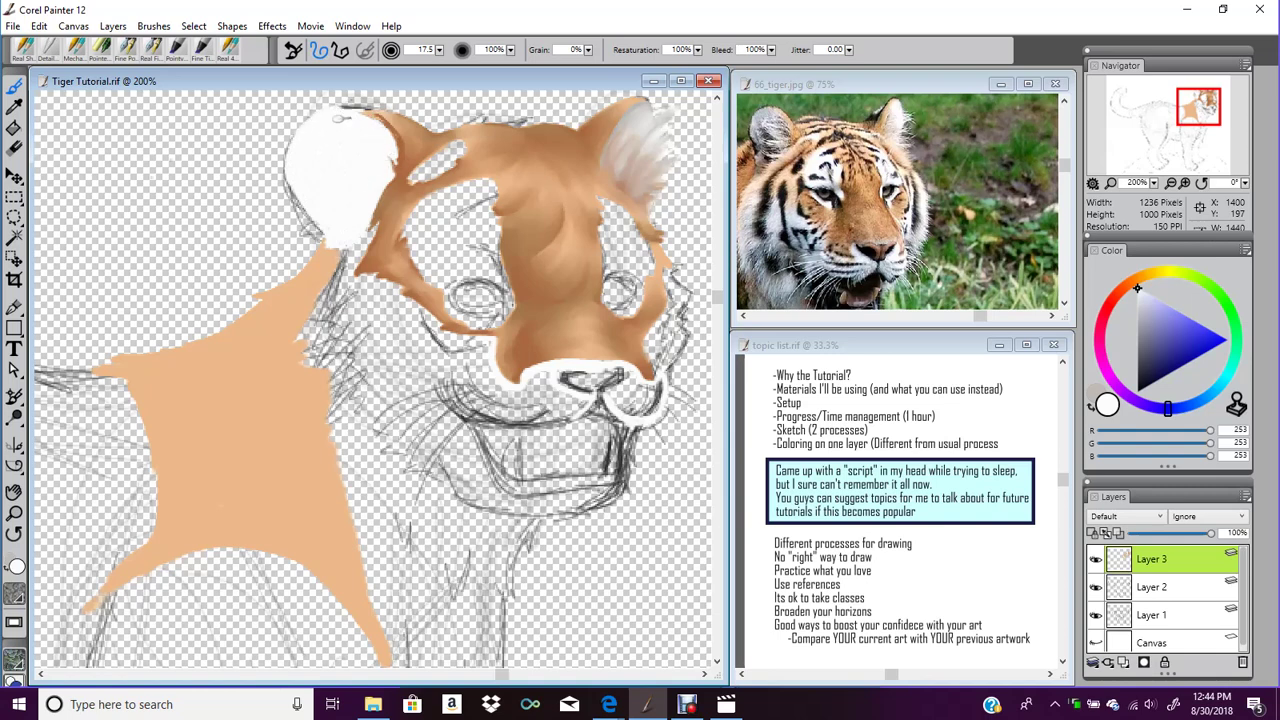
mouse_move(338, 118)
left_mouse_down()
mouse_move(354, 111)
mouse_move(338, 108)
left_mouse_up()
mouse_move(410, 182)
left_mouse_down()
mouse_move(466, 160)
mouse_move(464, 138)
mouse_move(422, 172)
mouse_move(441, 152)
mouse_move(434, 167)
mouse_move(462, 158)
left_mouse_up()
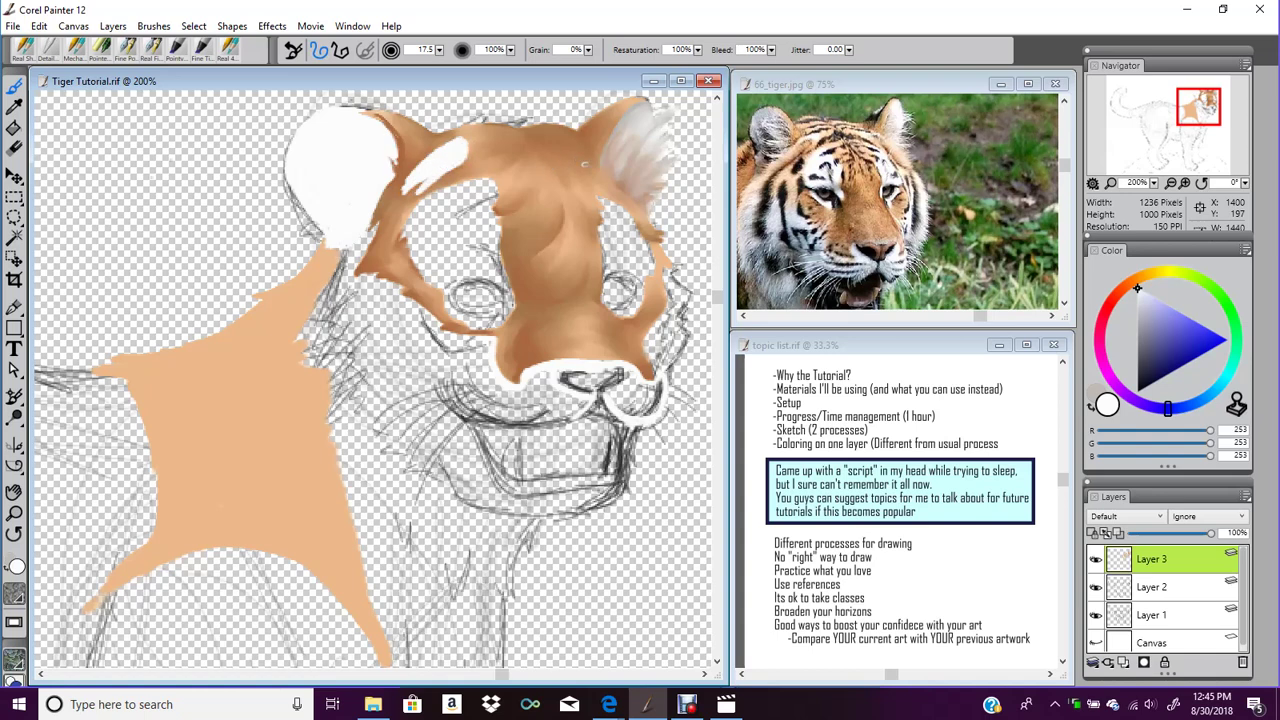
left_click_drag(572, 156, 597, 170)
Paint white fur around the underside of the far eye and across the far cheek, out to its outer edge
mouse_move(606, 262)
left_mouse_down()
mouse_move(607, 276)
mouse_move(642, 274)
mouse_move(632, 319)
mouse_move(652, 270)
left_mouse_up()
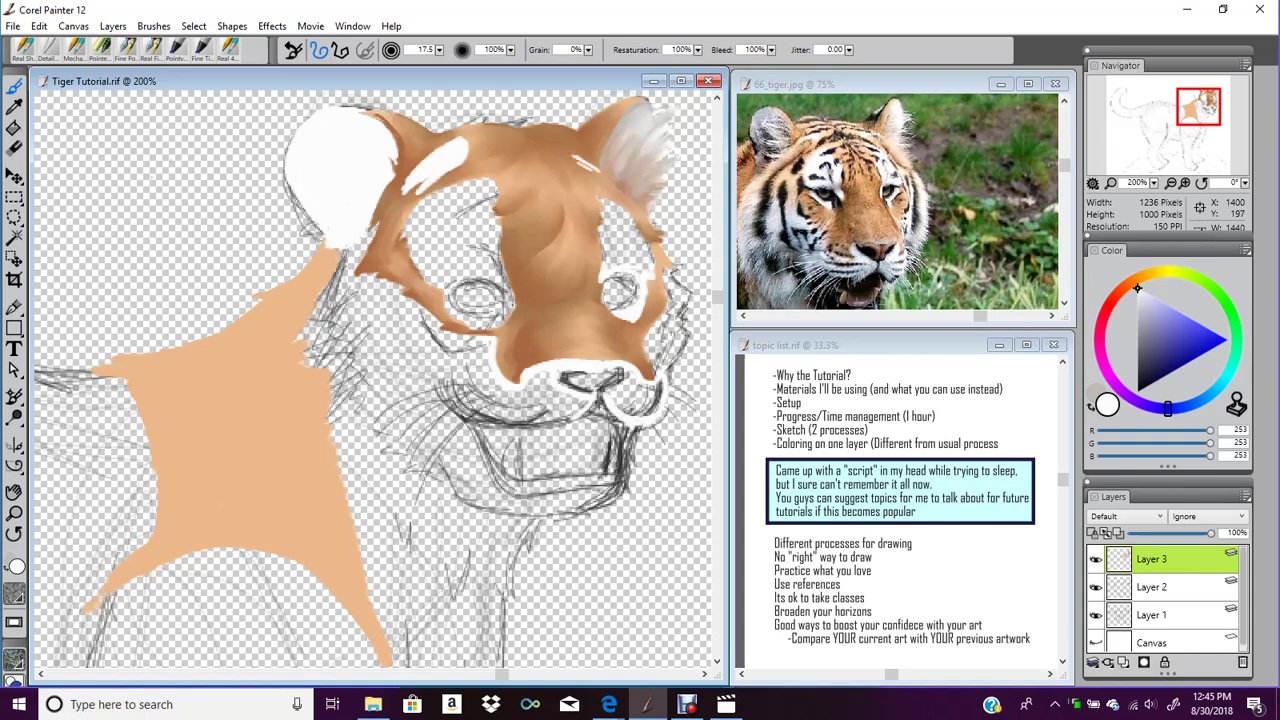
left_click_drag(660, 267, 684, 286)
left_click_drag(1200, 108, 1168, 128)
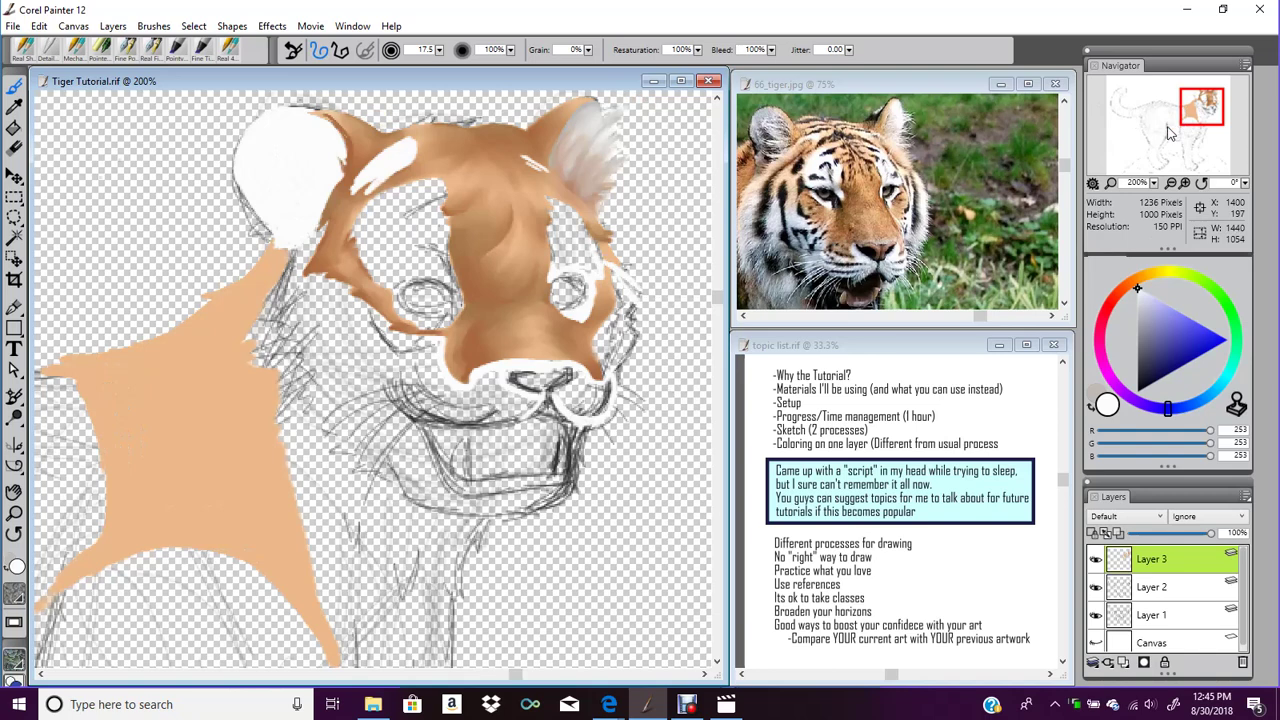
mouse_move(615, 274)
left_mouse_down()
mouse_move(634, 288)
mouse_move(616, 382)
mouse_move(603, 349)
left_mouse_up()
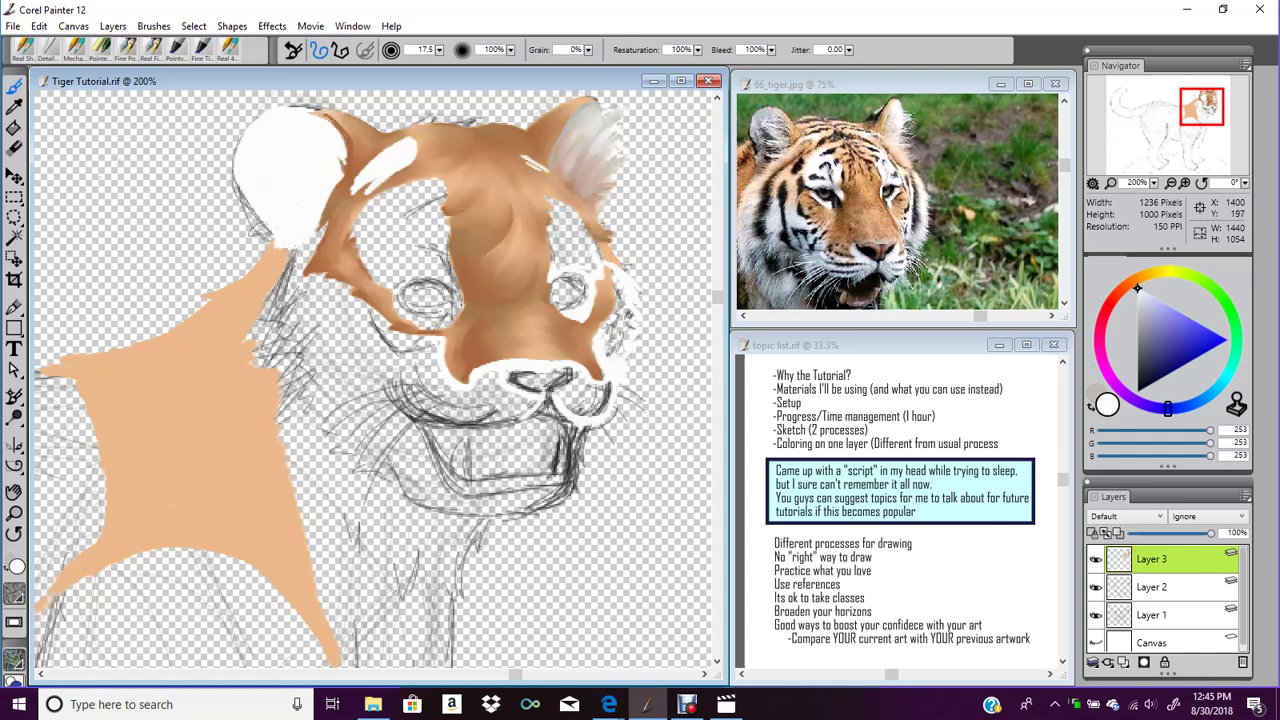
mouse_move(616, 274)
left_mouse_down()
mouse_move(619, 318)
mouse_move(632, 314)
mouse_move(634, 328)
left_mouse_up()
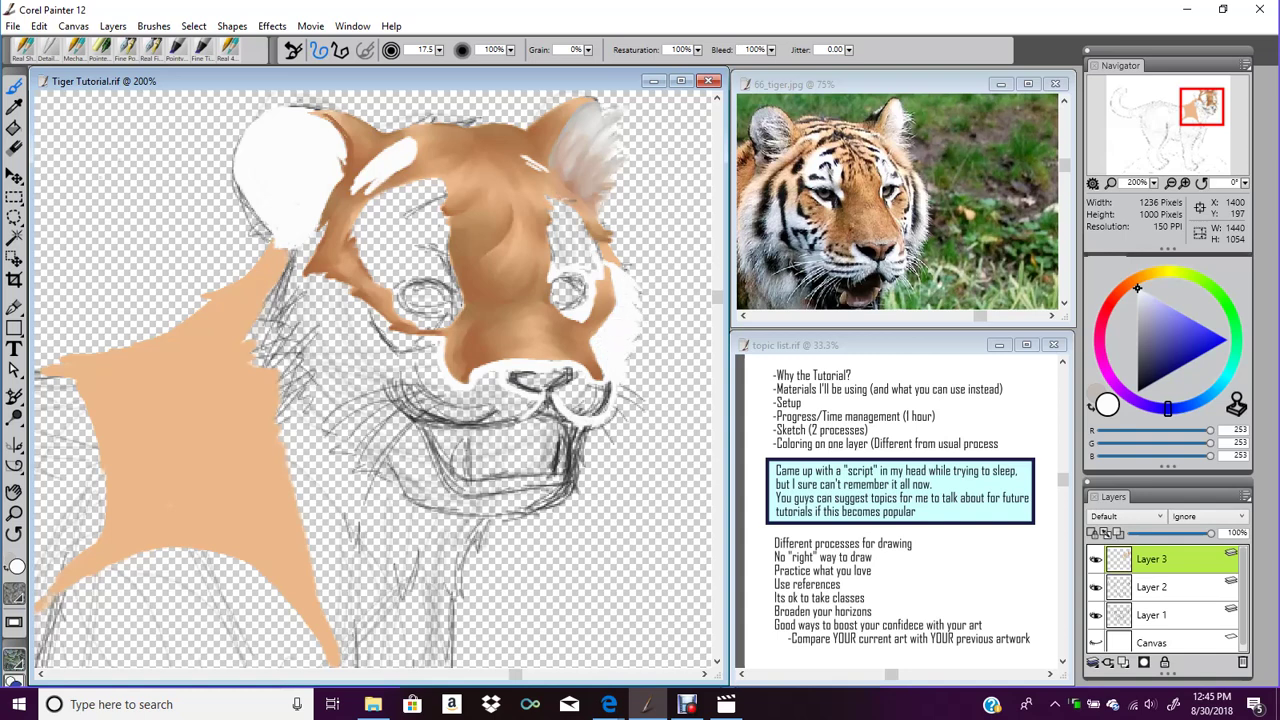
Fill the patches above the far and near eyes with white, leaving the sketched eyes uncovered
left_click_drag(549, 195, 600, 247)
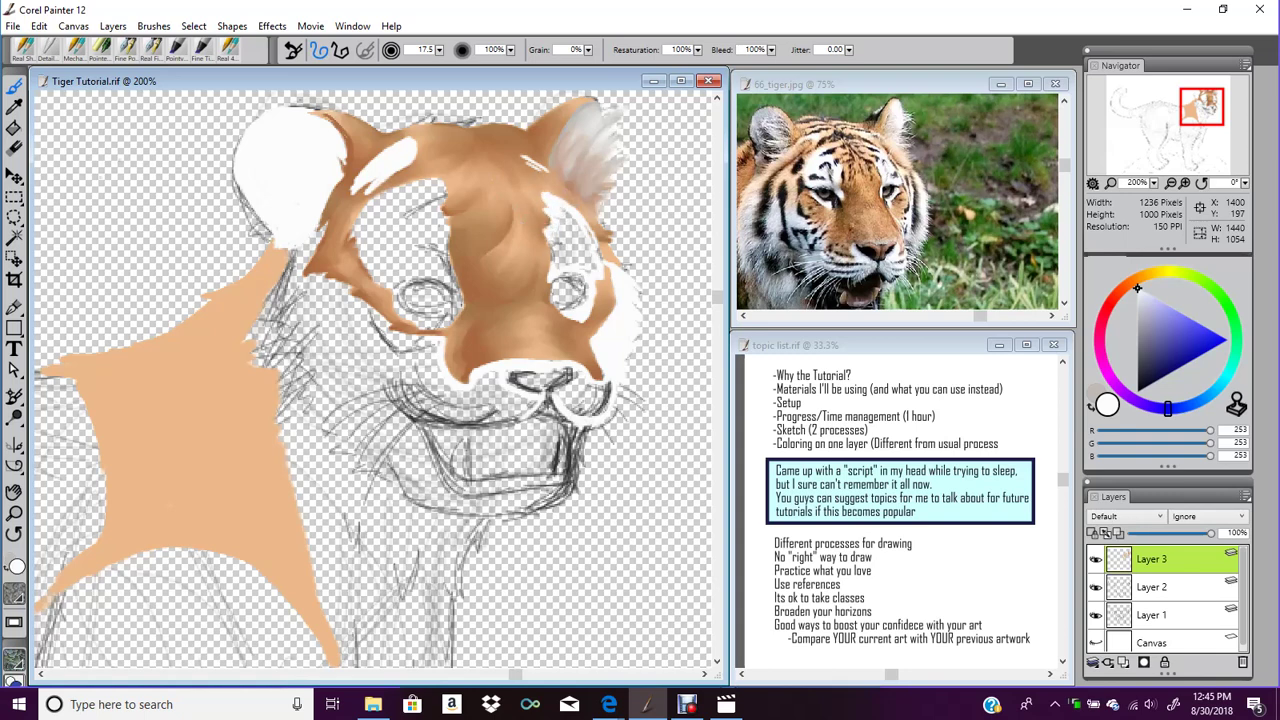
mouse_move(554, 230)
left_mouse_down()
mouse_move(590, 250)
mouse_move(584, 239)
mouse_move(563, 252)
mouse_move(598, 271)
mouse_move(576, 261)
left_mouse_up()
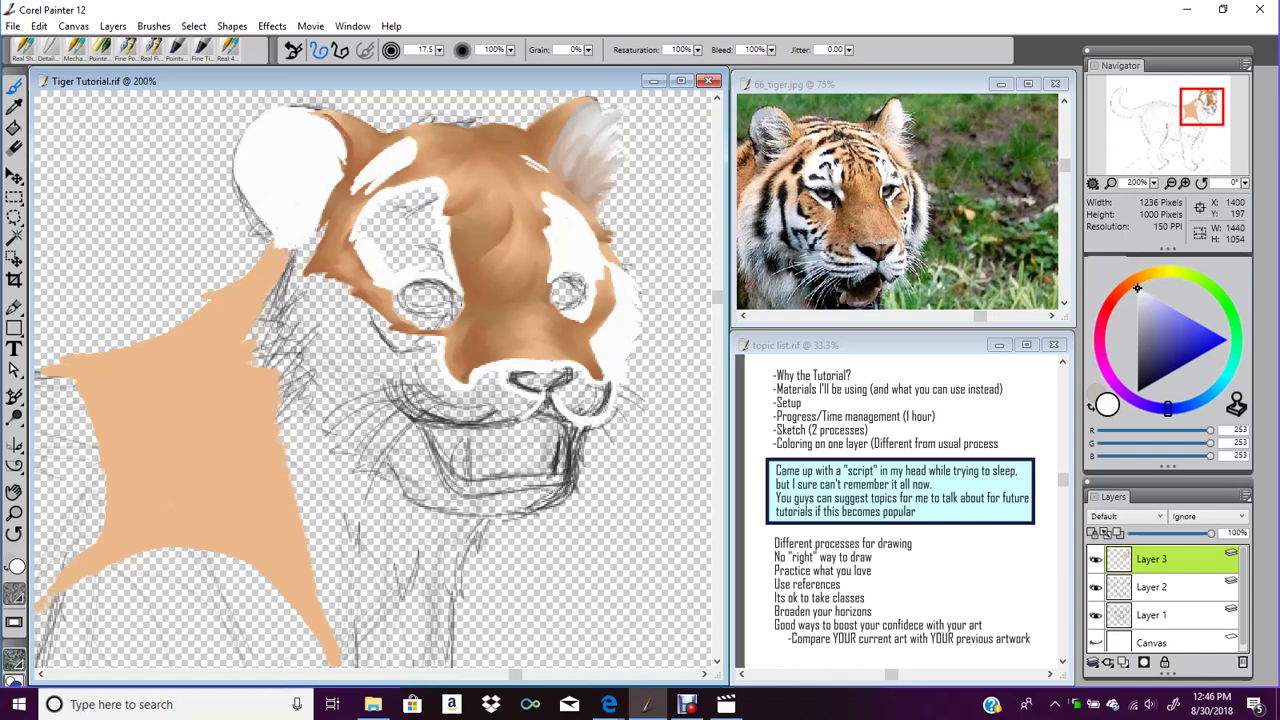
mouse_move(365, 235)
left_mouse_down()
mouse_move(407, 266)
mouse_move(458, 282)
left_mouse_up()
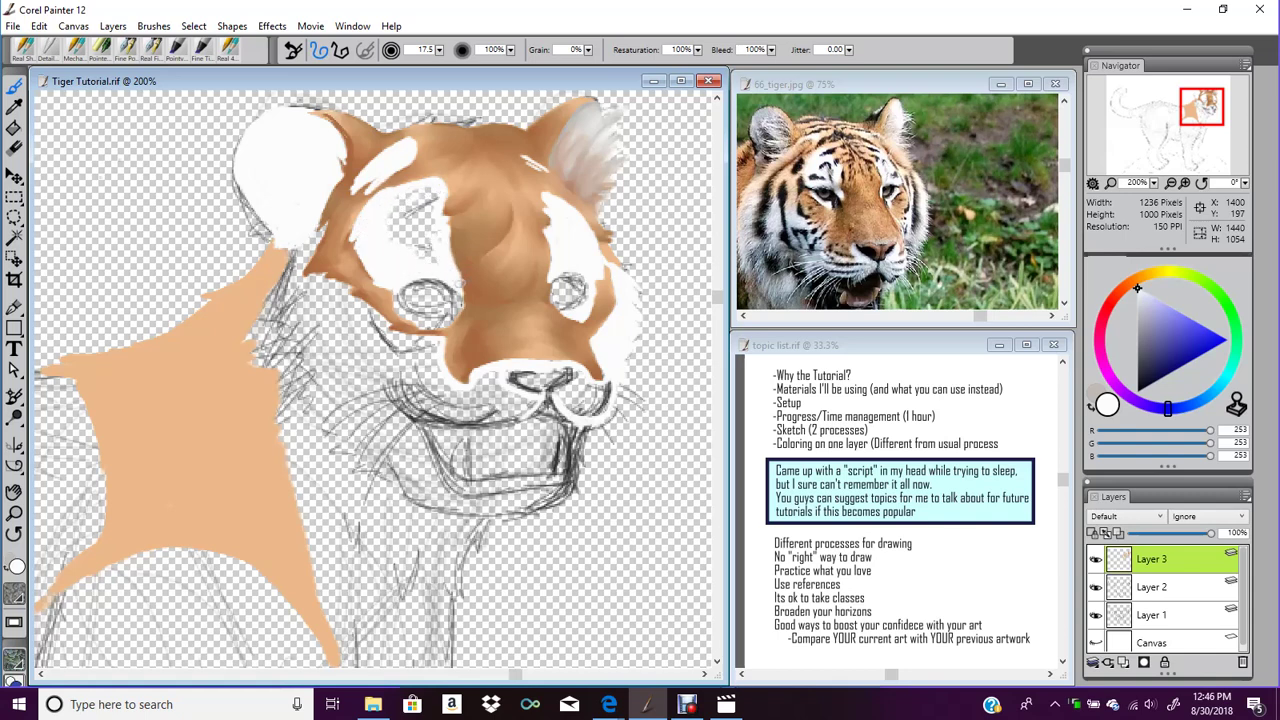
mouse_move(440, 240)
left_mouse_down()
mouse_move(434, 210)
mouse_move(409, 198)
mouse_move(439, 191)
mouse_move(388, 202)
mouse_move(425, 196)
mouse_move(411, 204)
mouse_move(421, 246)
left_mouse_up()
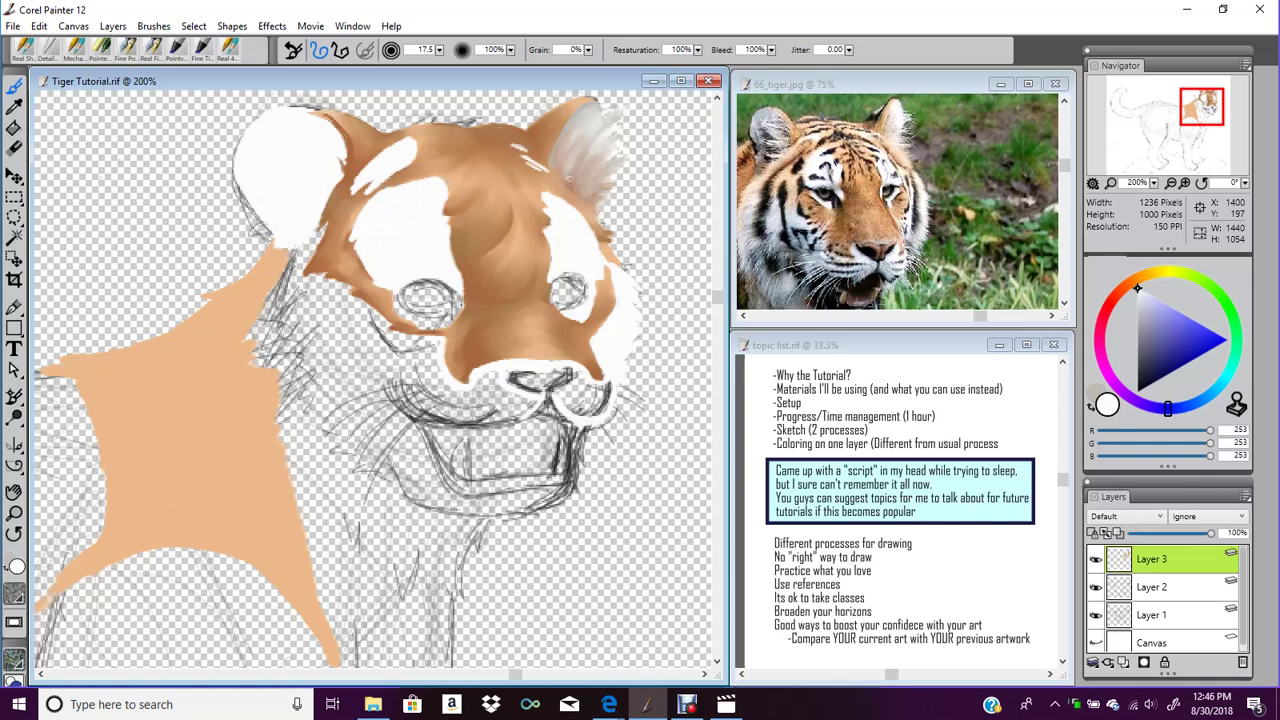
Fill both sides of the muzzle with white around the nose, up to the brown fur below the near eye
left_click(1092, 408)
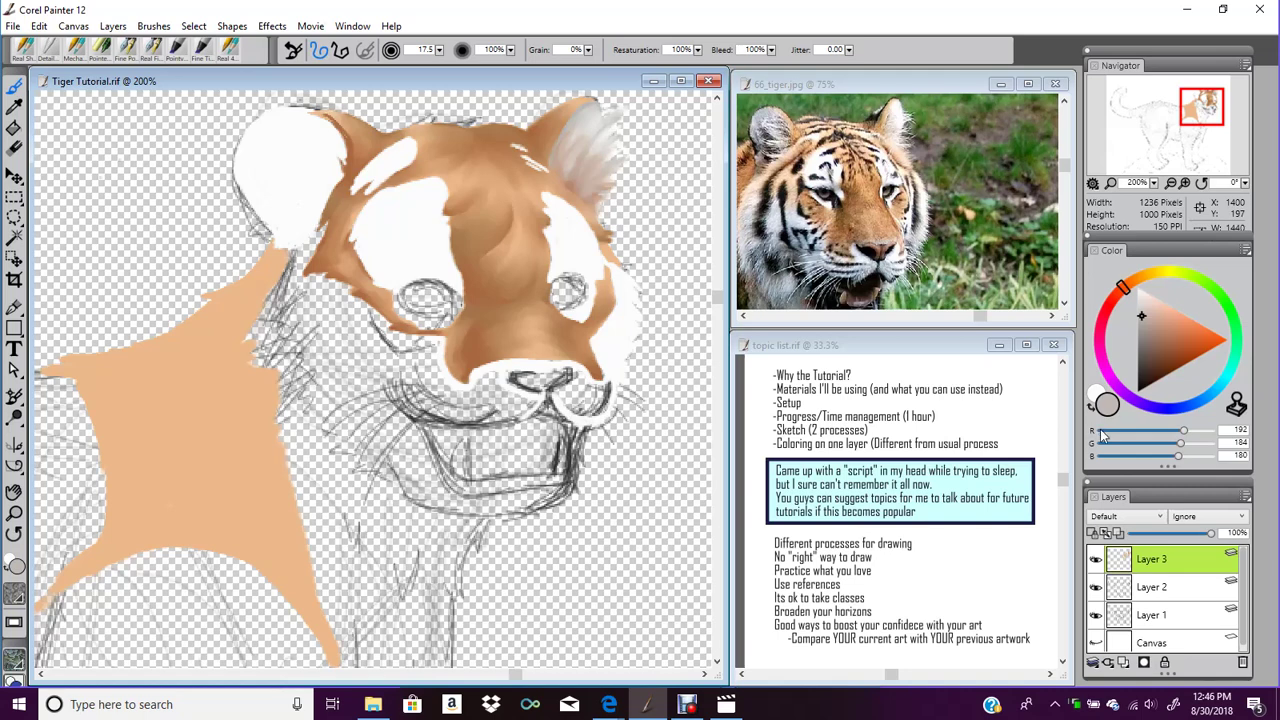
left_click(1092, 408)
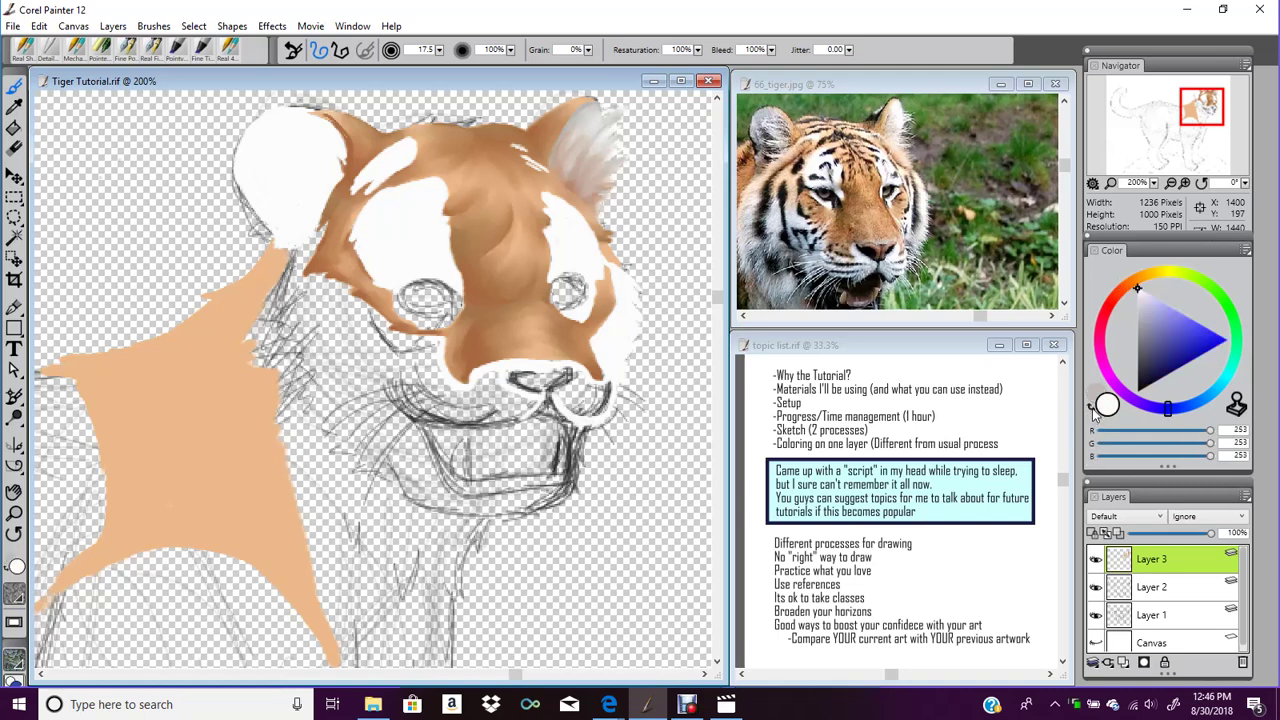
mouse_move(578, 376)
left_mouse_down()
mouse_move(524, 379)
mouse_move(587, 385)
mouse_move(581, 397)
mouse_move(614, 375)
mouse_move(589, 411)
mouse_move(618, 378)
left_mouse_up()
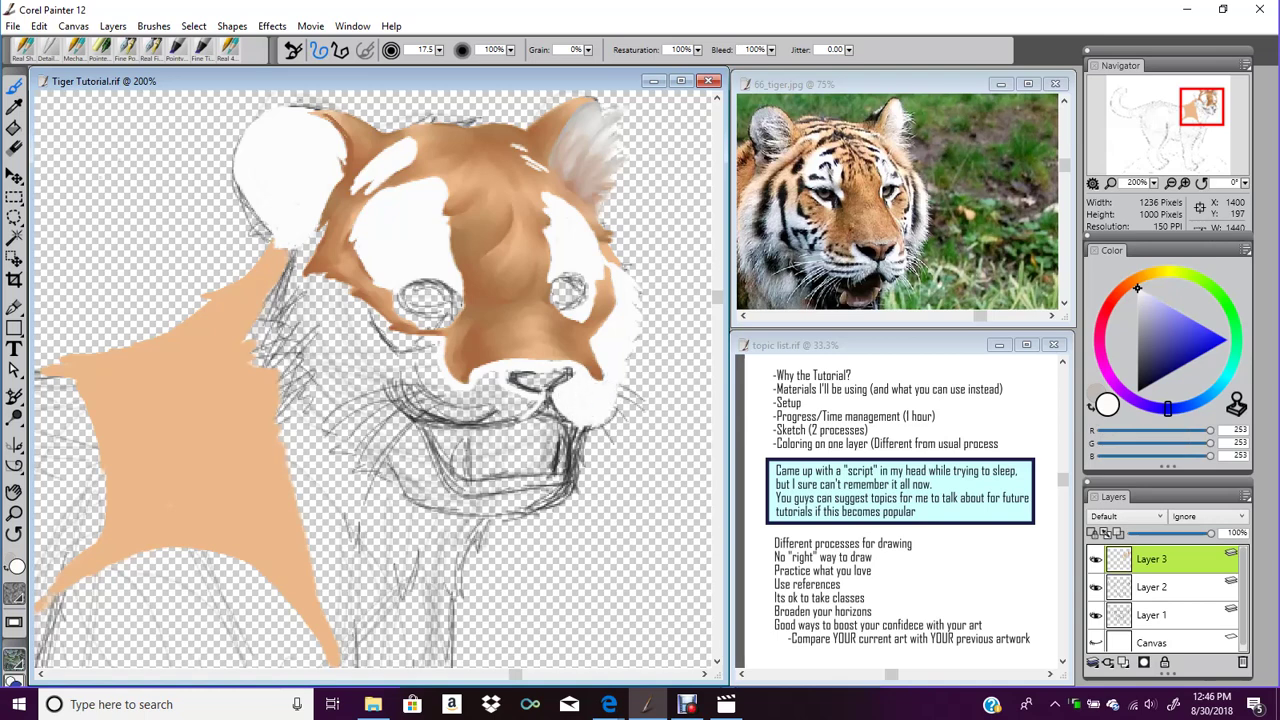
mouse_move(409, 370)
left_mouse_down()
mouse_move(440, 410)
mouse_move(527, 410)
mouse_move(495, 380)
mouse_move(488, 396)
mouse_move(512, 390)
mouse_move(470, 397)
mouse_move(462, 412)
mouse_move(447, 382)
left_mouse_up()
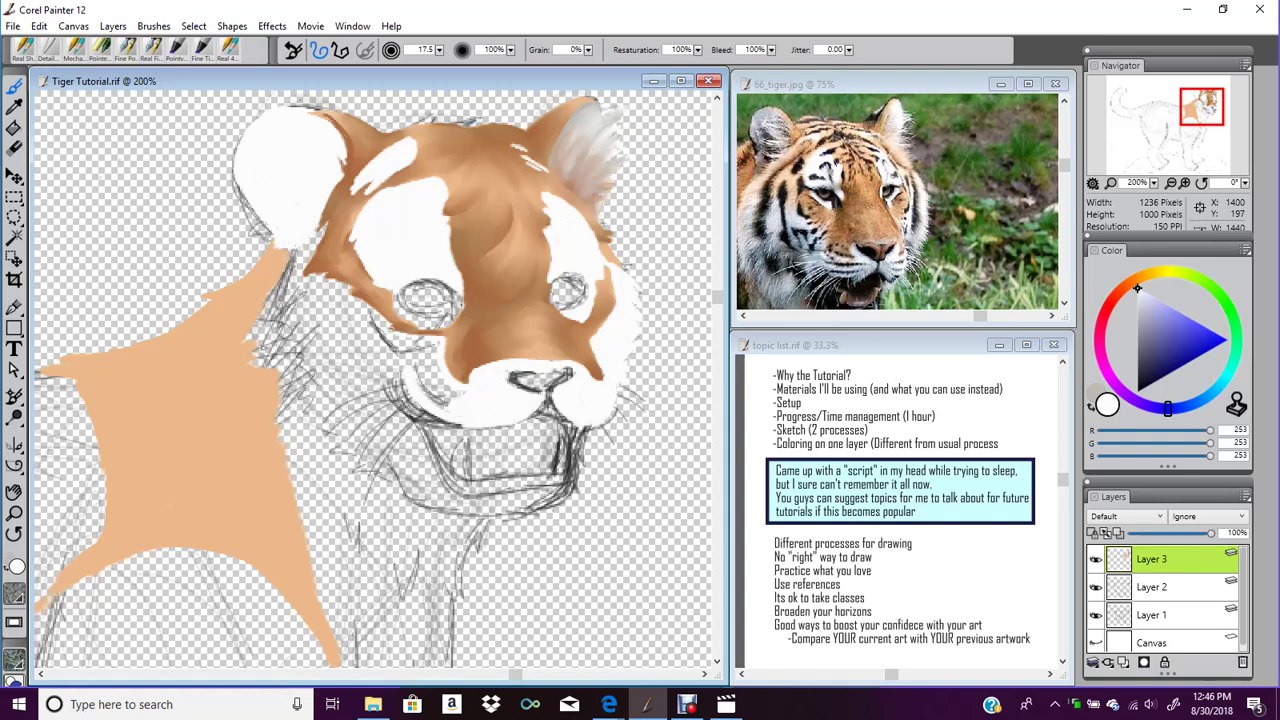
mouse_move(426, 339)
left_mouse_down()
mouse_move(442, 345)
mouse_move(440, 405)
mouse_move(466, 396)
mouse_move(430, 358)
mouse_move(435, 337)
left_mouse_up()
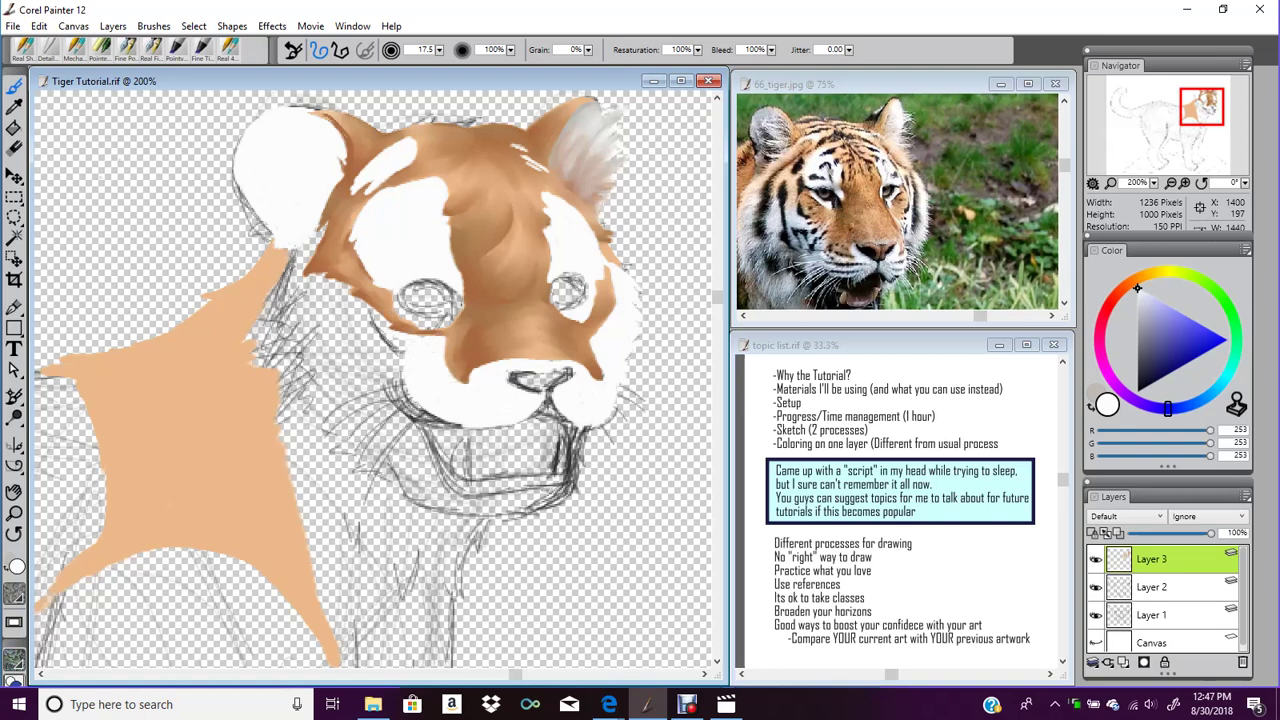
Paint the near cheek's ruff outline in white, with jagged fur tips overlapping the tan neck
mouse_move(283, 247)
left_mouse_down()
mouse_move(298, 245)
mouse_move(286, 284)
mouse_move(310, 242)
mouse_move(318, 252)
mouse_move(298, 278)
left_mouse_up()
mouse_move(314, 234)
left_mouse_down()
mouse_move(288, 314)
mouse_move(274, 284)
mouse_move(246, 316)
mouse_move(284, 292)
mouse_move(230, 352)
mouse_move(296, 364)
left_mouse_up()
mouse_move(286, 300)
left_mouse_down()
mouse_move(257, 333)
mouse_move(272, 330)
mouse_move(312, 368)
mouse_move(330, 350)
mouse_move(277, 332)
mouse_move(294, 249)
mouse_move(295, 298)
mouse_move(295, 284)
mouse_move(350, 281)
left_mouse_up()
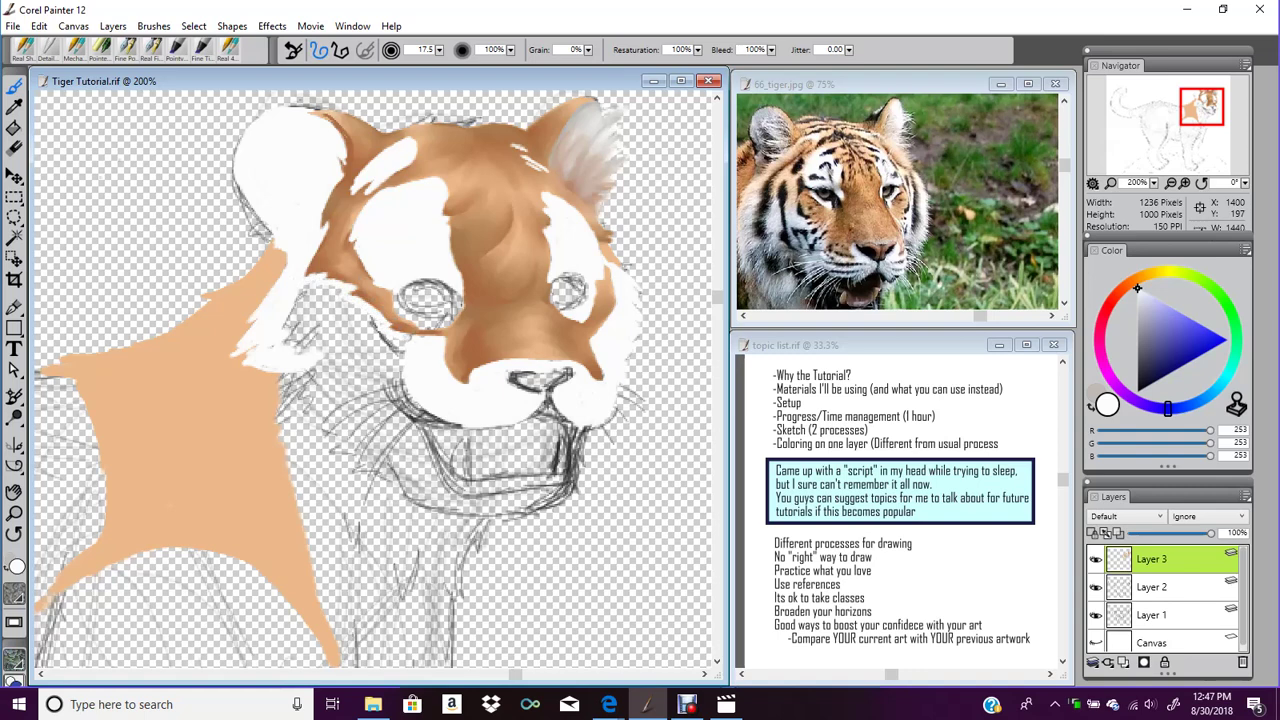
mouse_move(308, 368)
left_mouse_down()
mouse_move(279, 372)
mouse_move(269, 401)
mouse_move(272, 420)
mouse_move(300, 428)
mouse_move(338, 409)
mouse_move(317, 430)
left_mouse_up()
Consult the reference tiger's head and paint a jagged white fur edge along the lower jaw and under the chin
left_click(987, 101)
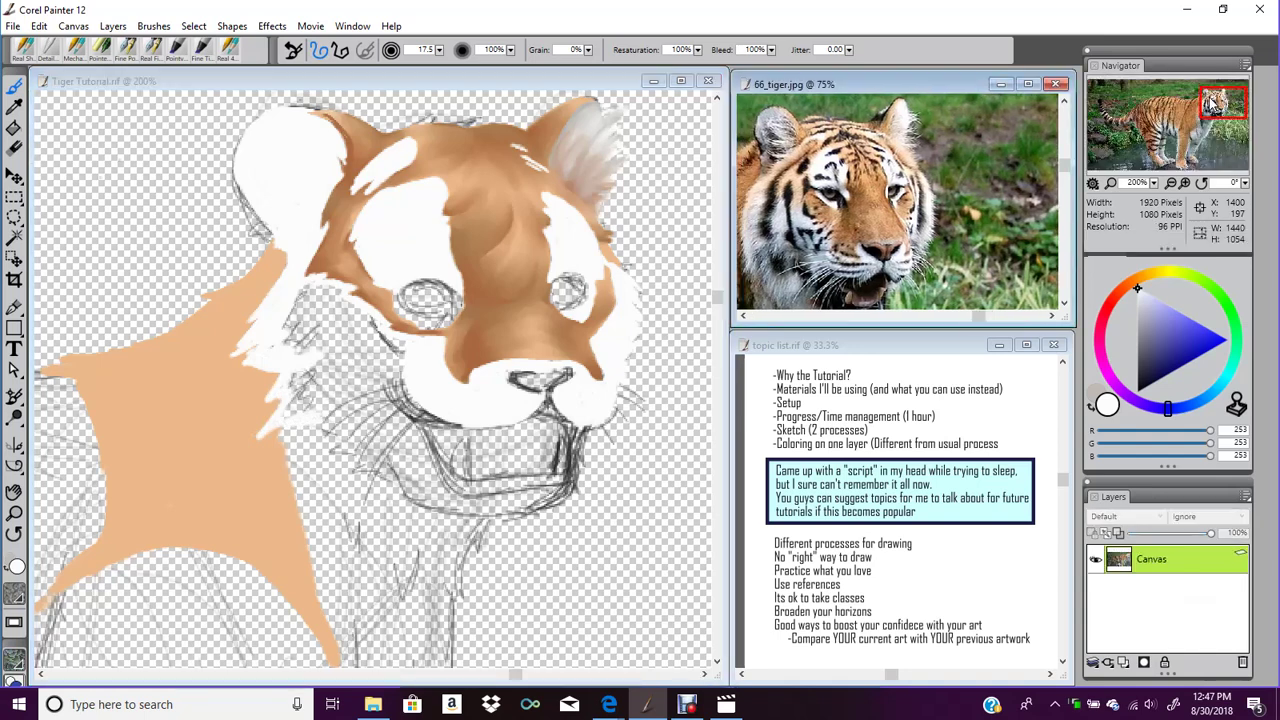
left_click(489, 510)
mouse_move(484, 504)
left_mouse_down()
mouse_move(470, 511)
mouse_move(505, 528)
mouse_move(578, 486)
left_mouse_up()
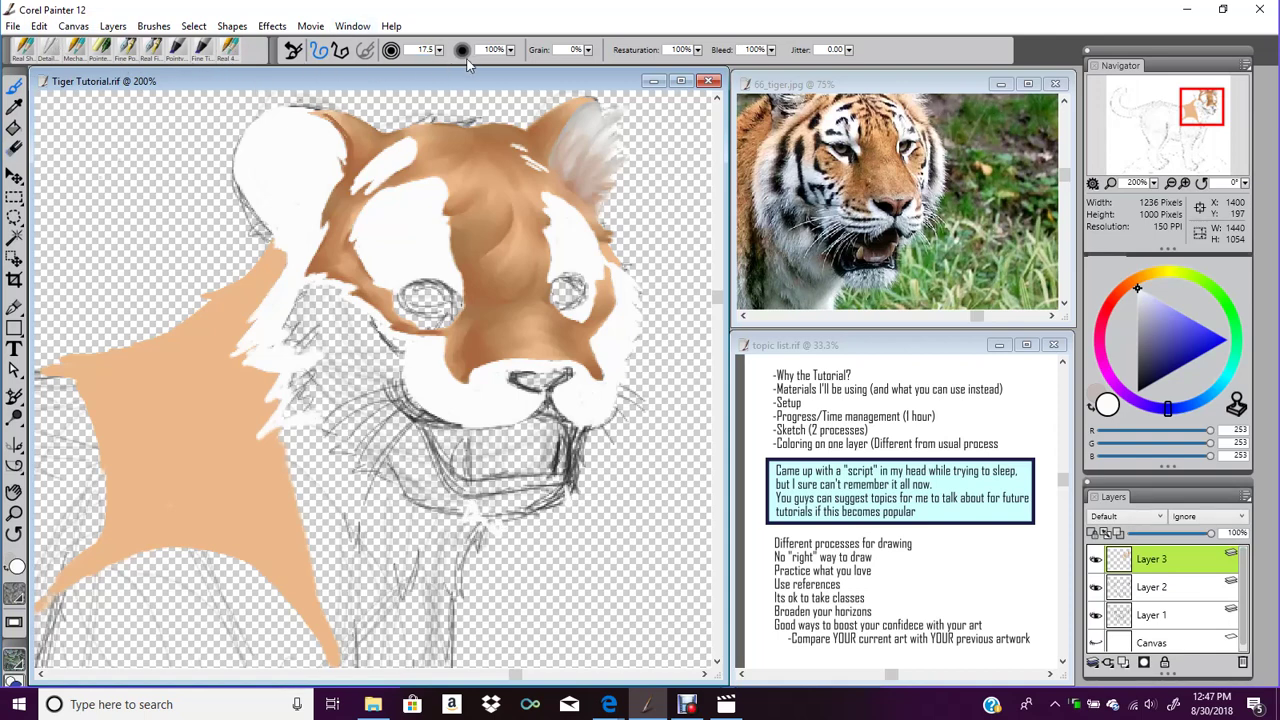
scroll(955, 197, "down", 1)
mouse_move(316, 420)
left_mouse_down()
mouse_move(360, 464)
mouse_move(436, 504)
mouse_move(468, 556)
mouse_move(530, 560)
left_mouse_up()
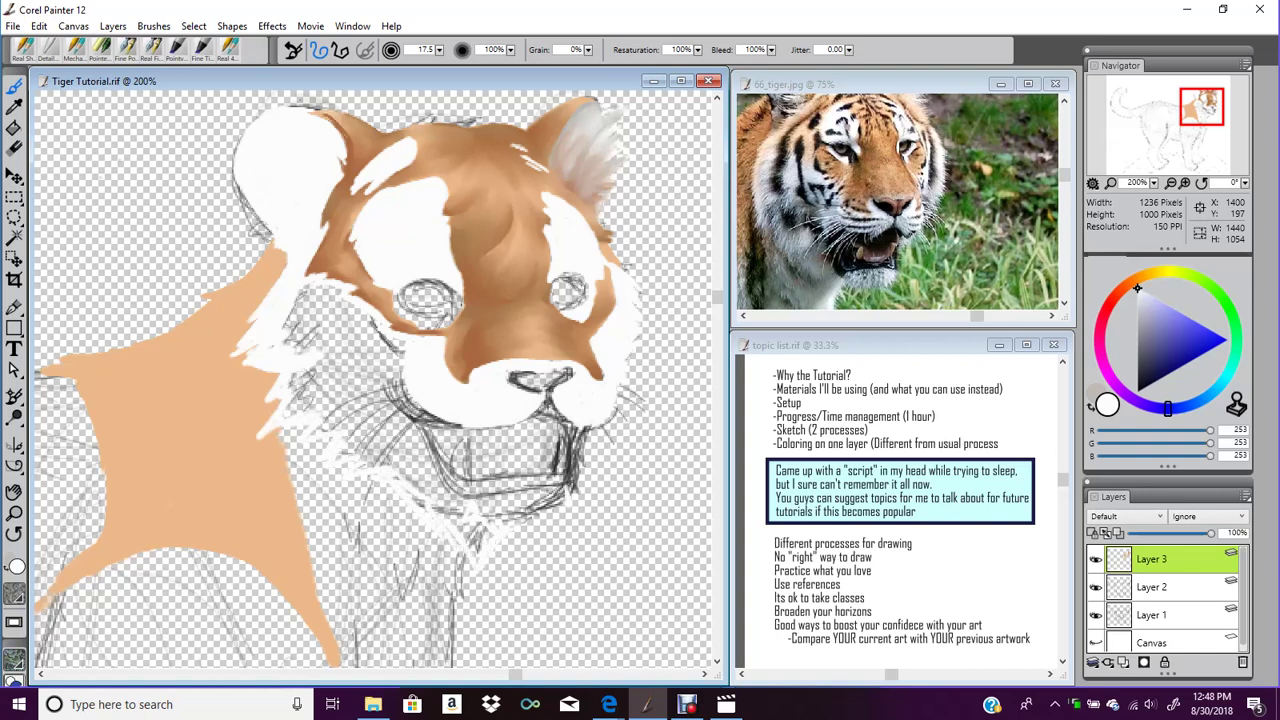
left_click_drag(502, 519, 535, 542)
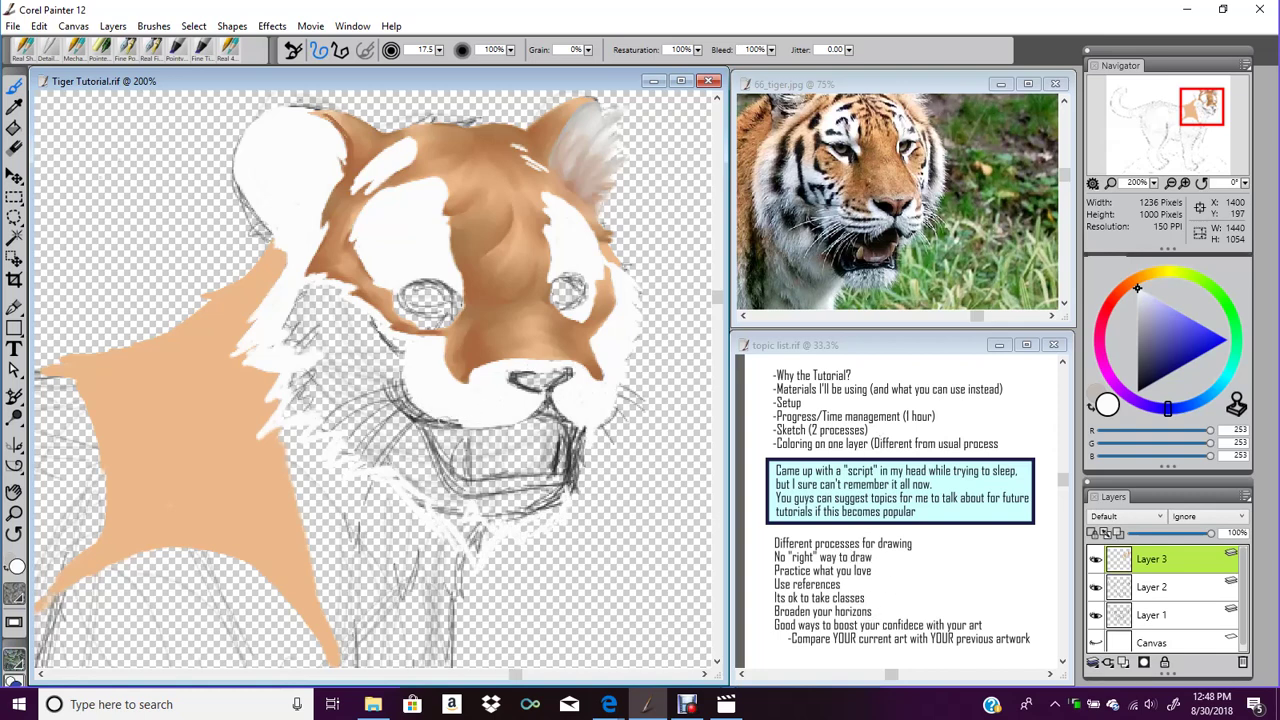
Fill the chin, the jaw around the mouth and the rest of the near cheek with solid white
mouse_move(456, 418)
left_mouse_down()
mouse_move(420, 440)
mouse_move(453, 503)
mouse_move(541, 527)
mouse_move(565, 496)
mouse_move(462, 504)
mouse_move(500, 502)
left_mouse_up()
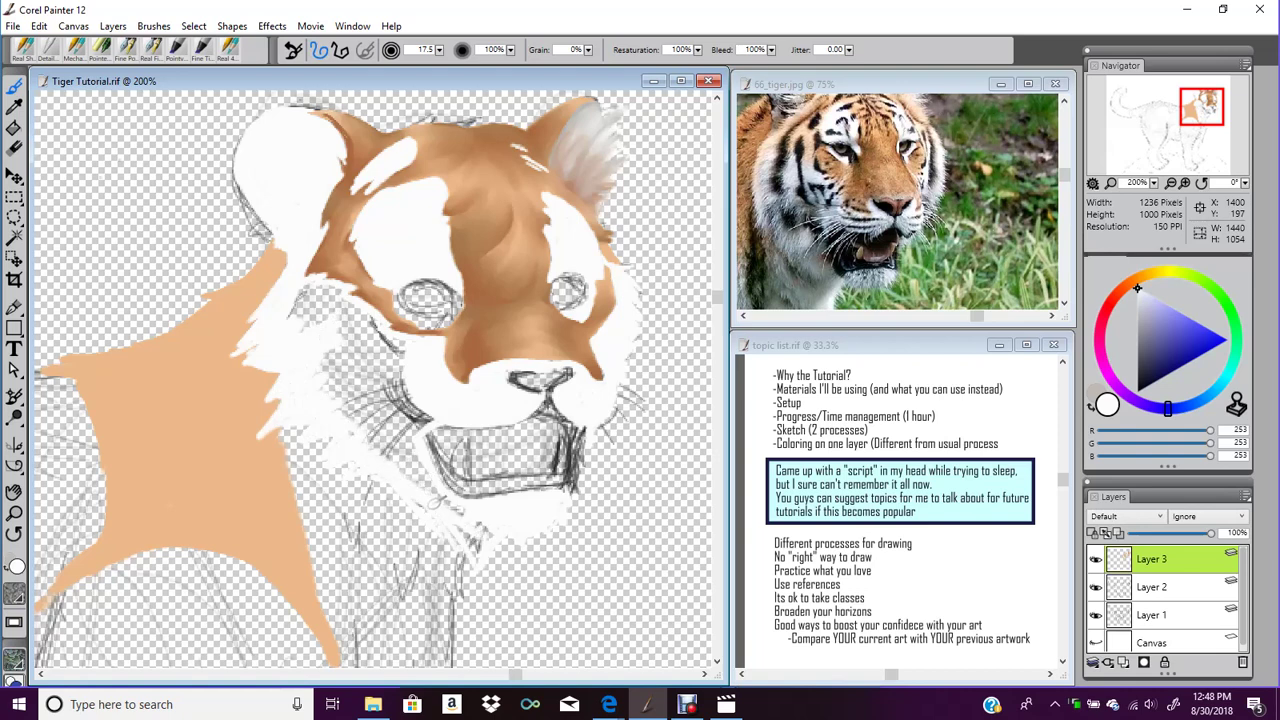
mouse_move(456, 530)
left_mouse_down()
mouse_move(497, 518)
mouse_move(457, 513)
mouse_move(418, 446)
mouse_move(418, 466)
mouse_move(426, 419)
left_mouse_up()
mouse_move(394, 369)
left_mouse_down()
mouse_move(427, 424)
mouse_move(382, 385)
mouse_move(345, 440)
mouse_move(334, 402)
left_mouse_up()
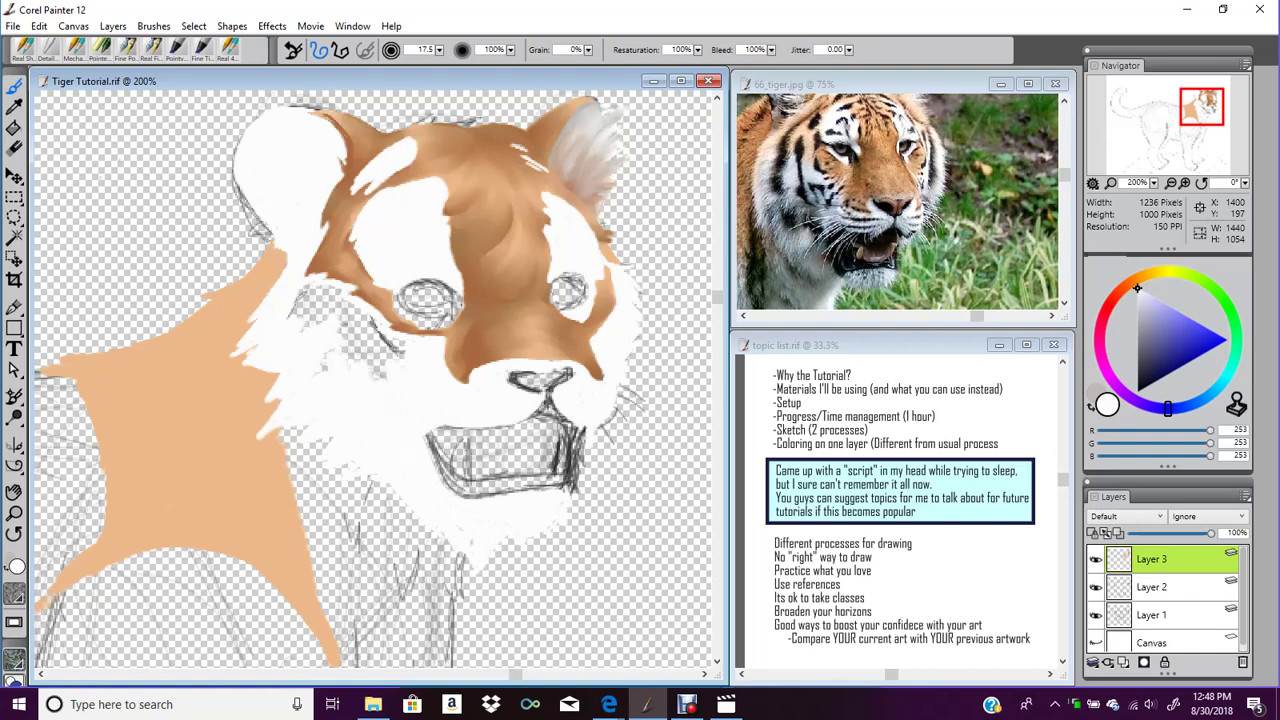
mouse_move(303, 289)
left_mouse_down()
mouse_move(340, 288)
mouse_move(410, 357)
mouse_move(405, 368)
mouse_move(335, 318)
mouse_move(321, 361)
mouse_move(293, 318)
mouse_move(330, 300)
mouse_move(323, 364)
left_mouse_up()
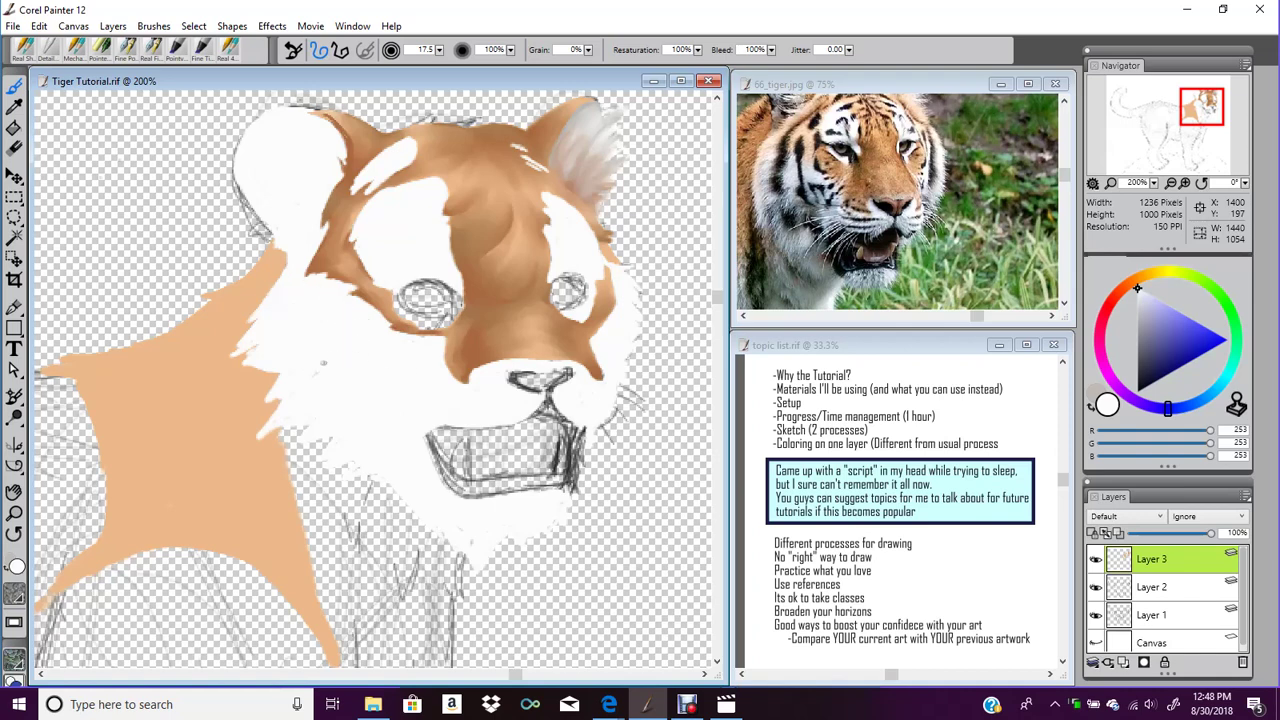
Paint grey (R 192, G 184, B 180) fur strokes inside the near ear and along its rim, following the reference photo
left_click(1092, 407)
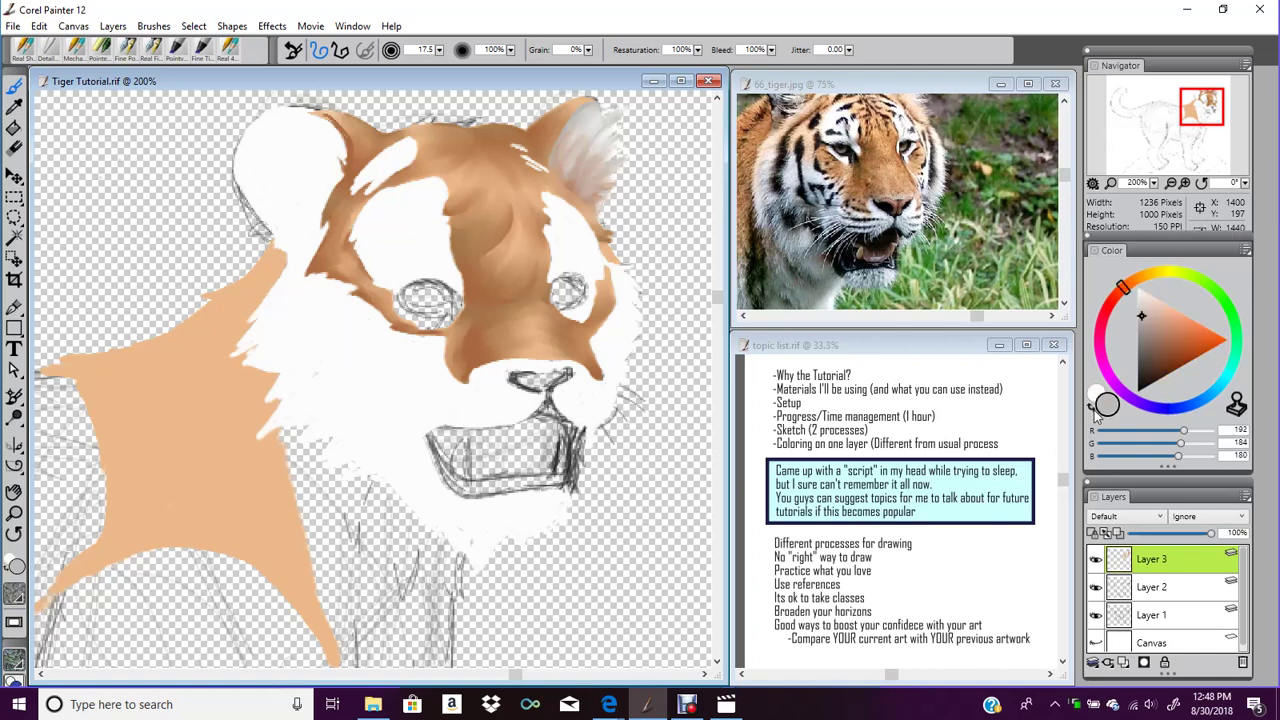
left_click(958, 91)
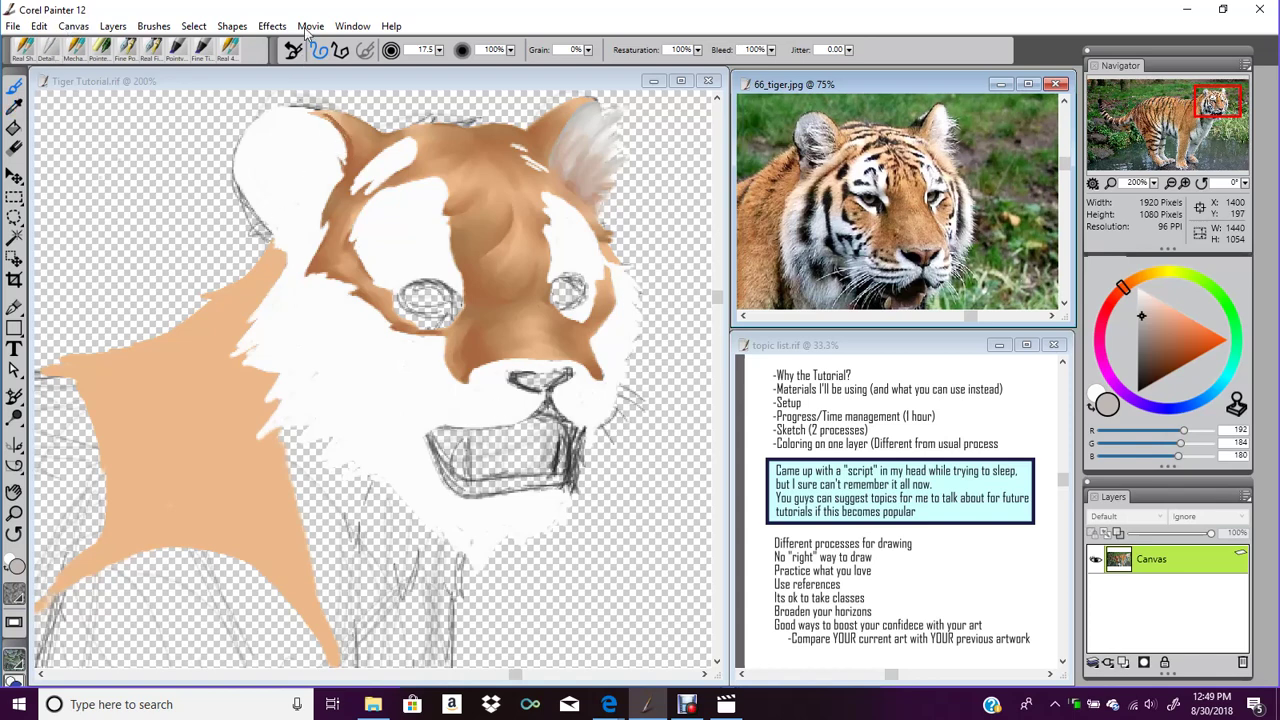
left_click(300, 80)
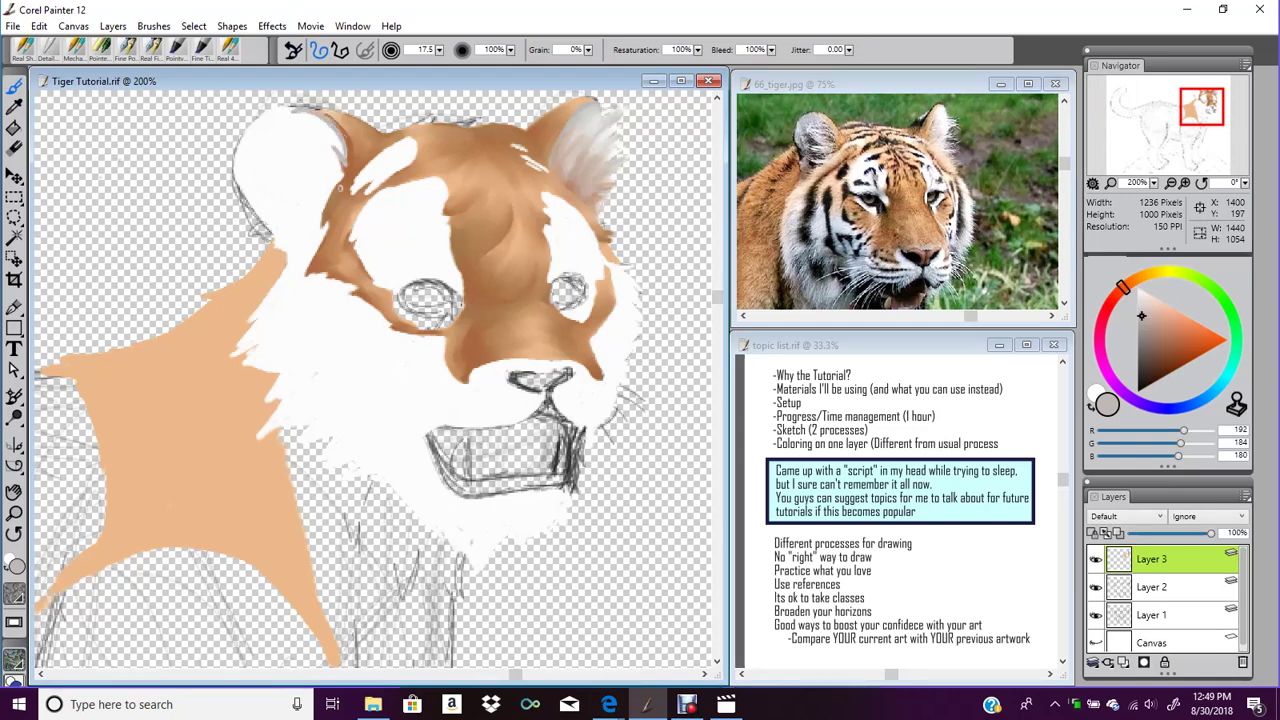
mouse_move(279, 142)
left_mouse_down()
mouse_move(300, 202)
mouse_move(326, 138)
mouse_move(326, 206)
left_mouse_up()
mouse_move(246, 146)
left_mouse_down()
mouse_move(240, 182)
mouse_move(274, 234)
left_mouse_up()
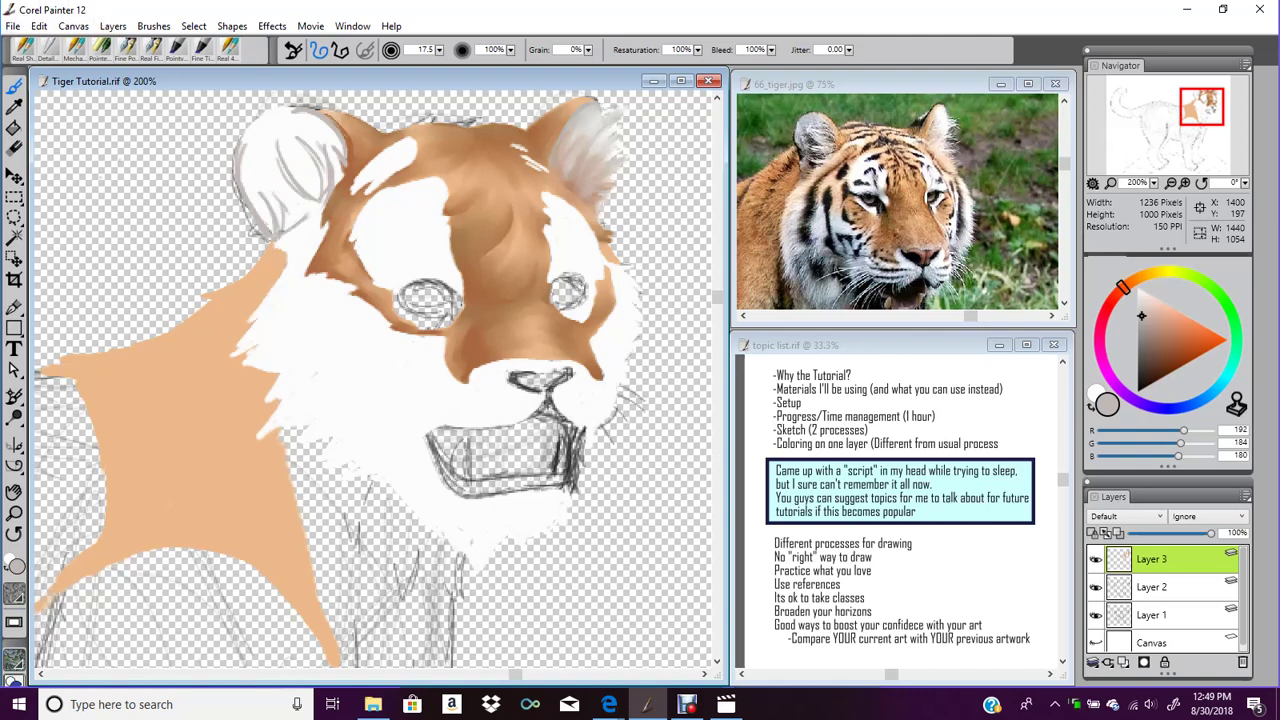
mouse_move(246, 145)
left_mouse_down()
mouse_move(240, 190)
mouse_move(270, 236)
left_mouse_up()
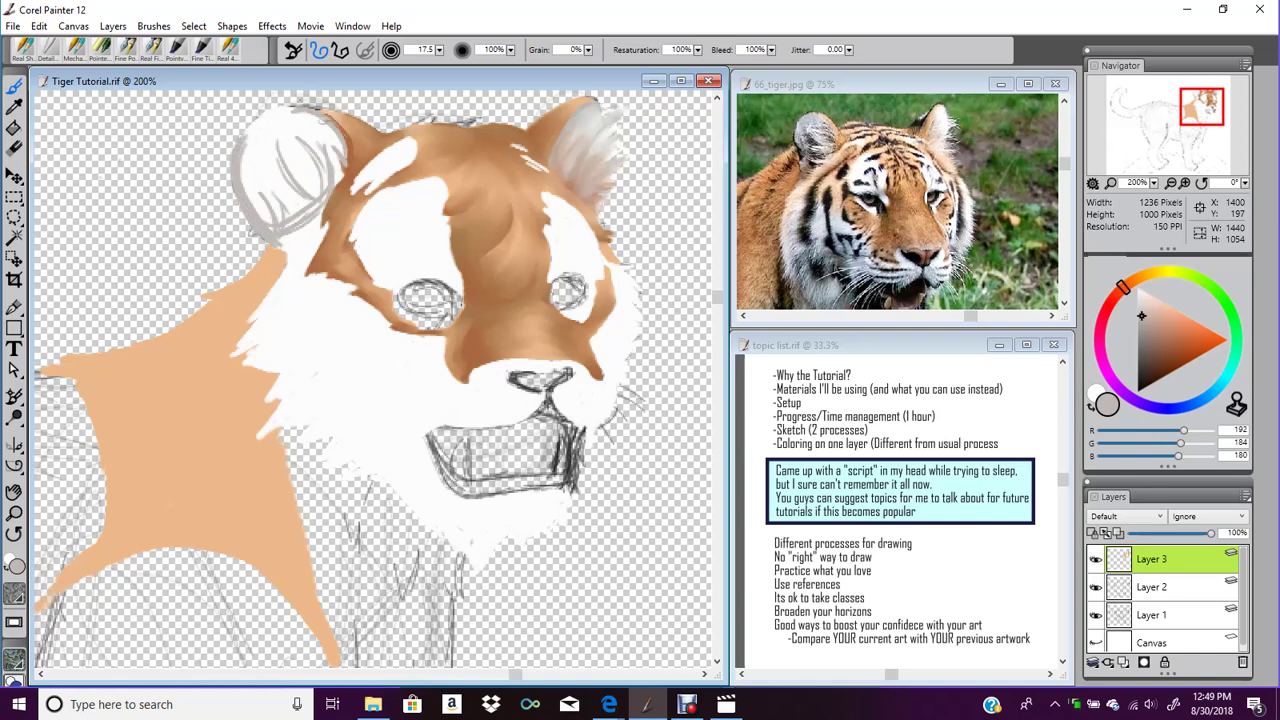
left_click_drag(263, 168, 283, 198)
mouse_move(306, 155)
left_mouse_down()
mouse_move(321, 178)
mouse_move(308, 200)
mouse_move(334, 161)
left_mouse_up()
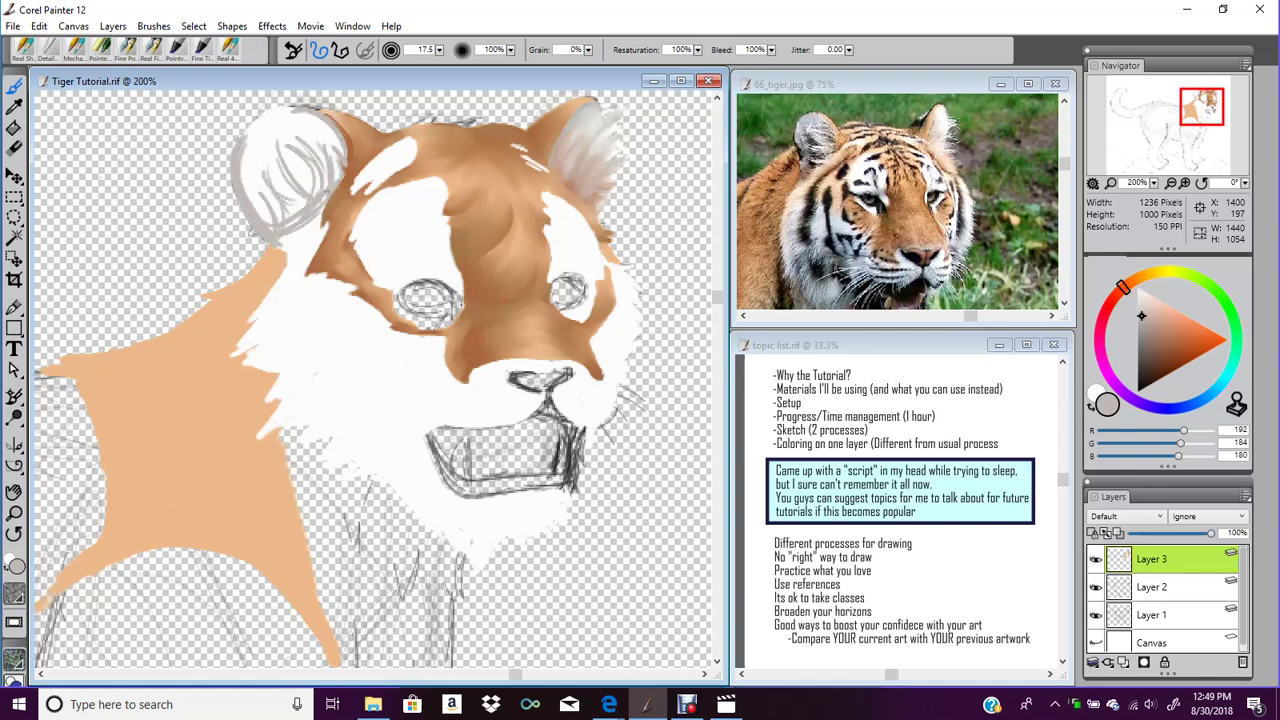
left_click_drag(246, 191, 271, 220)
left_click_drag(309, 173, 309, 193)
Paint grey fur strokes along the near cheek's ruff, from below the ear down to the tips over the neck
mouse_move(286, 262)
left_mouse_down()
mouse_move(255, 317)
mouse_move(268, 329)
left_mouse_up()
mouse_move(301, 320)
left_mouse_down()
mouse_move(272, 331)
mouse_move(283, 343)
left_mouse_up()
left_click_drag(322, 335, 293, 353)
left_click_drag(329, 346, 308, 364)
mouse_move(282, 428)
left_mouse_down()
mouse_move(344, 404)
mouse_move(284, 426)
mouse_move(270, 368)
mouse_move(240, 353)
left_mouse_up()
left_click_drag(282, 335, 230, 357)
left_click_drag(259, 331, 232, 352)
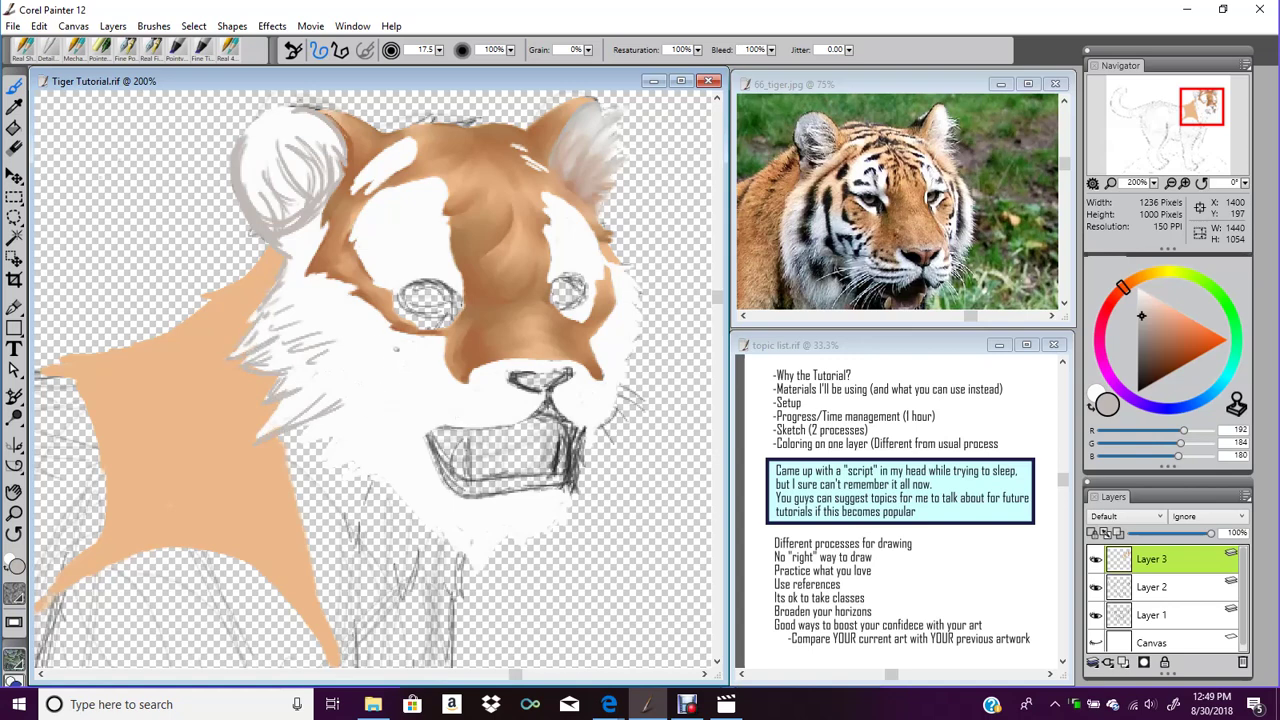
Shade the muzzle's lower edge and the far cheek beside it with grey lines, and undo the last stroke
mouse_move(404, 390)
left_mouse_down()
mouse_move(456, 428)
mouse_move(566, 416)
mouse_move(598, 426)
mouse_move(622, 392)
mouse_move(592, 340)
mouse_move(628, 382)
left_mouse_up()
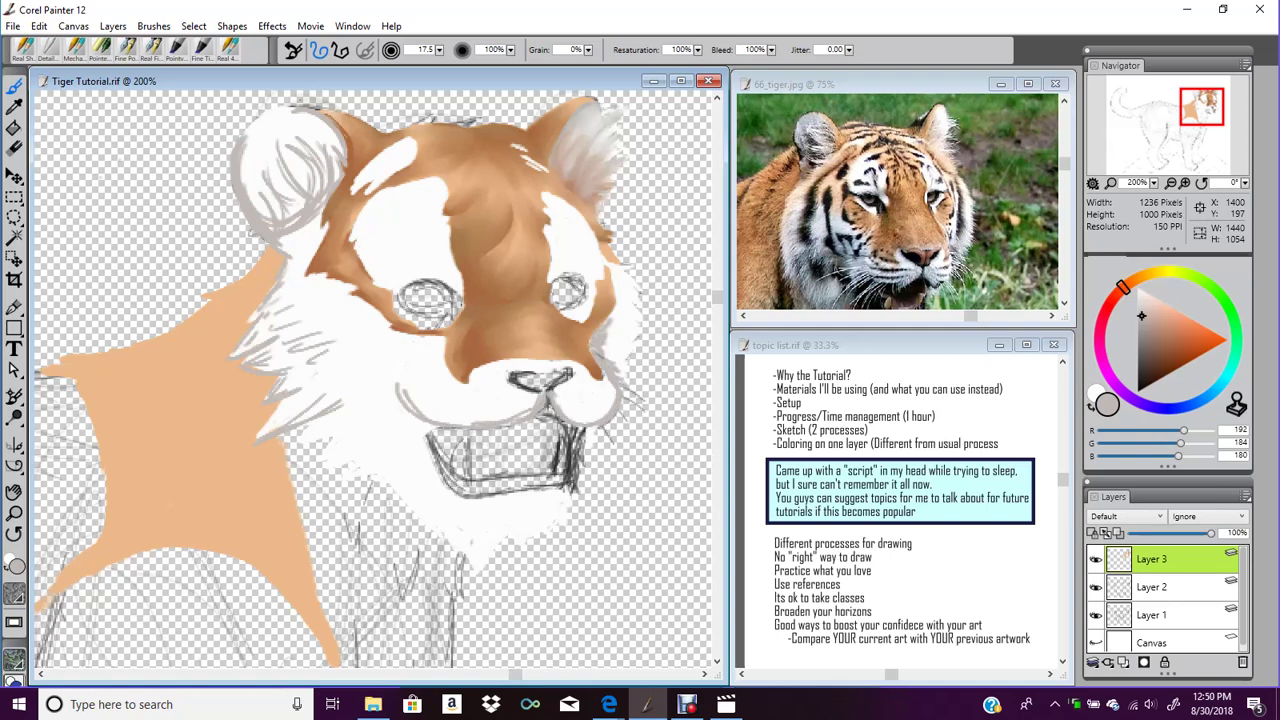
left_click(39, 26)
left_click(48, 46)
Paint grey shading strokes in the white patches above both eyes and on the forehead
left_click_drag(548, 197, 575, 212)
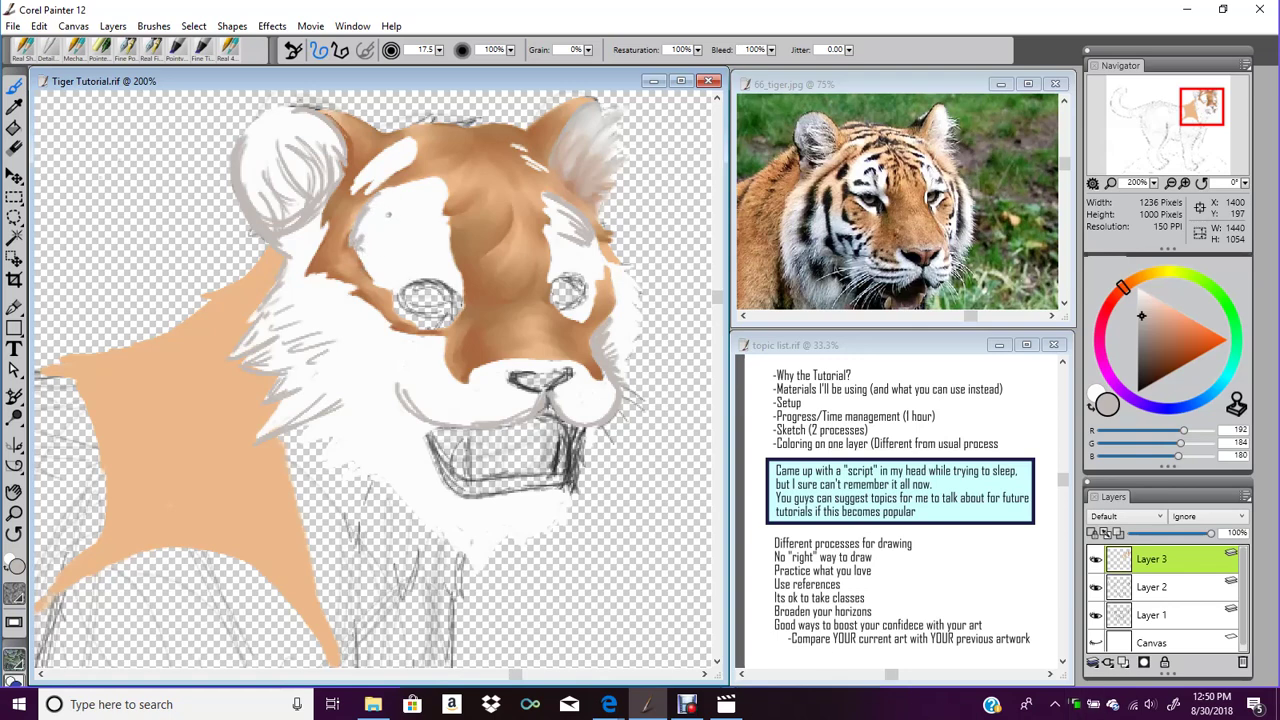
left_click_drag(355, 245, 394, 289)
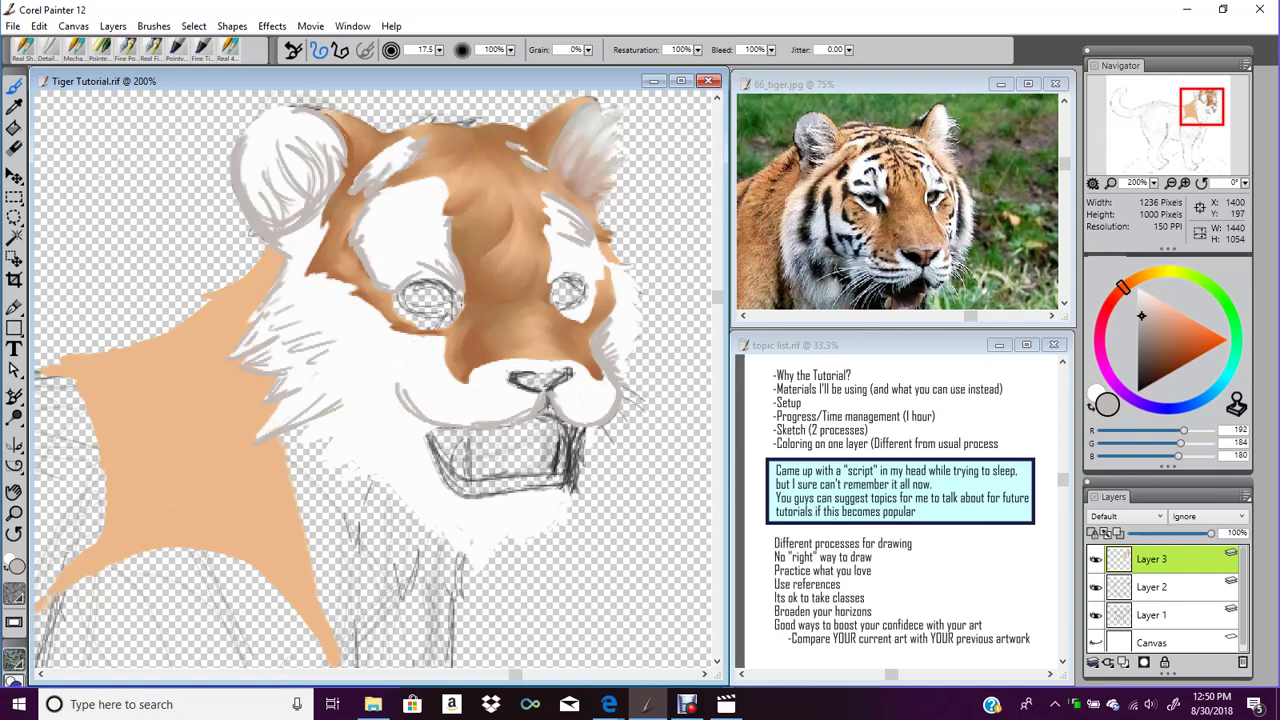
Add short grey fur strokes along both edges of the white patch above the near eye
mouse_move(352, 236)
left_mouse_down()
mouse_move(385, 210)
mouse_move(380, 230)
left_mouse_up()
mouse_move(436, 208)
left_mouse_down()
mouse_move(447, 188)
mouse_move(406, 185)
left_mouse_up()
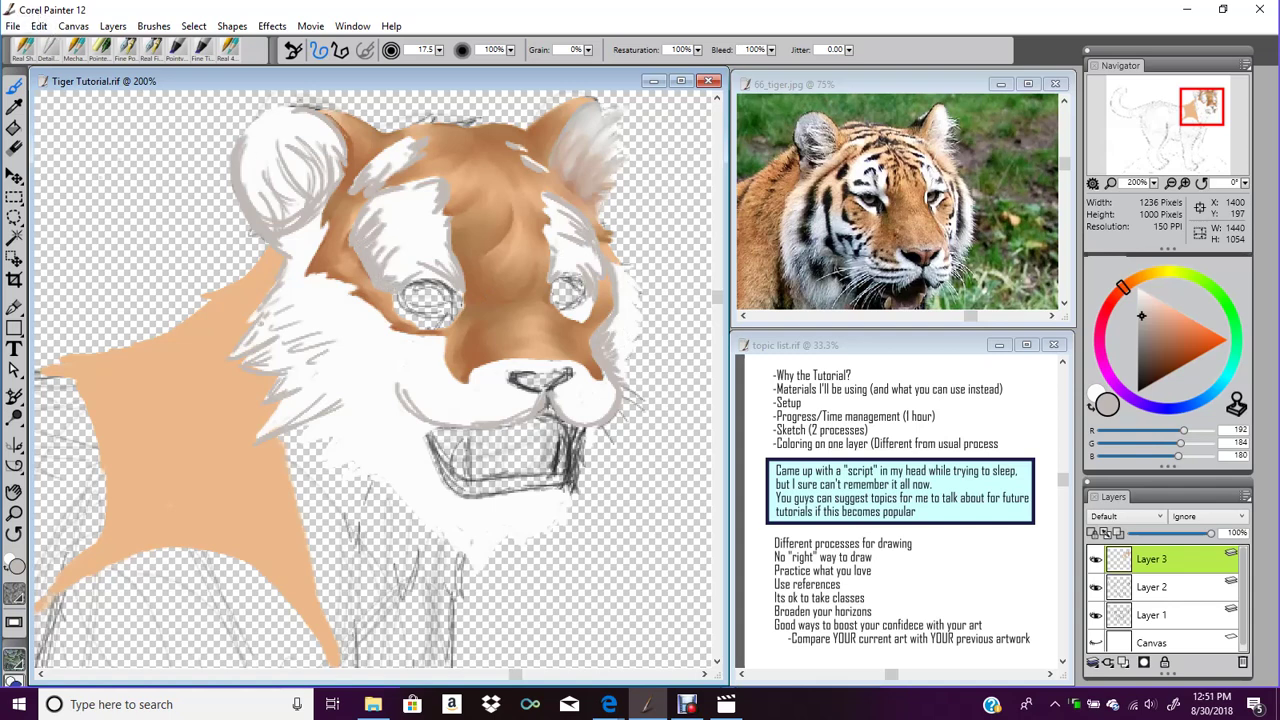
Blend the near ear's grey strokes smooth with the size 3.7 blending brush, adding more grey shading at size 17.5 between passes
left_click(45, 52)
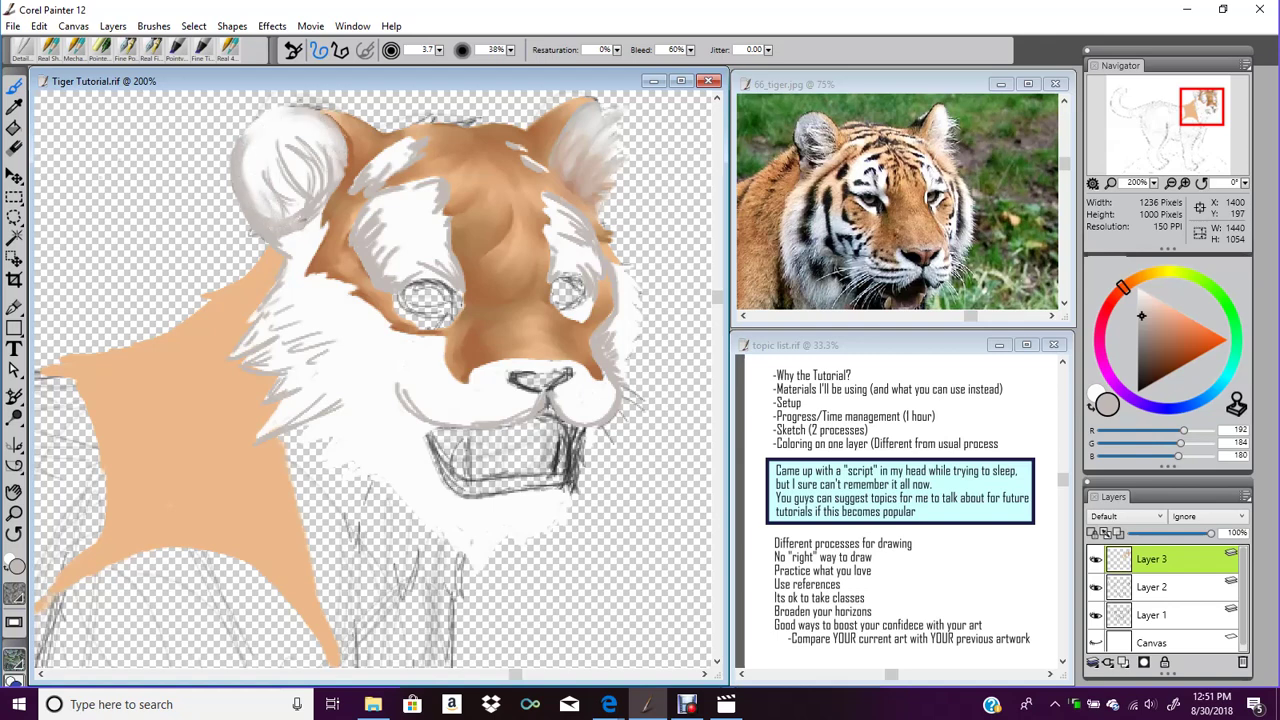
left_click_drag(288, 145, 302, 186)
key("ctrl+z")
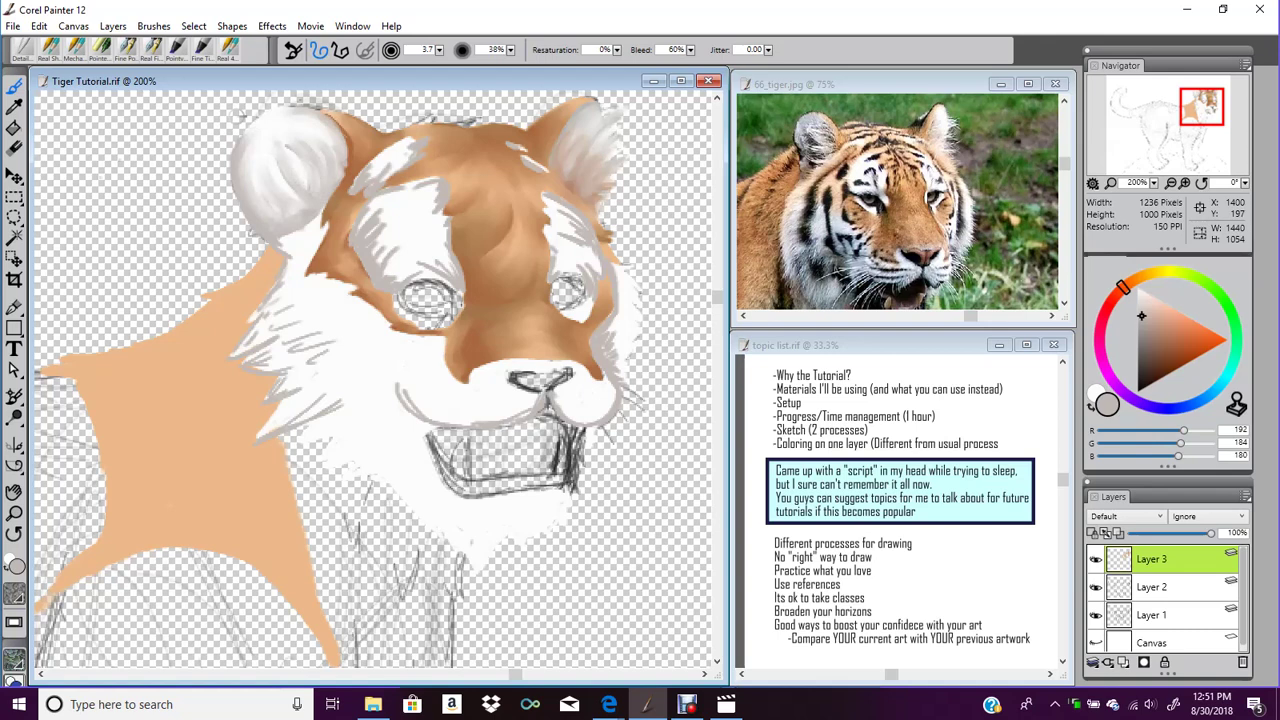
left_click(56, 50)
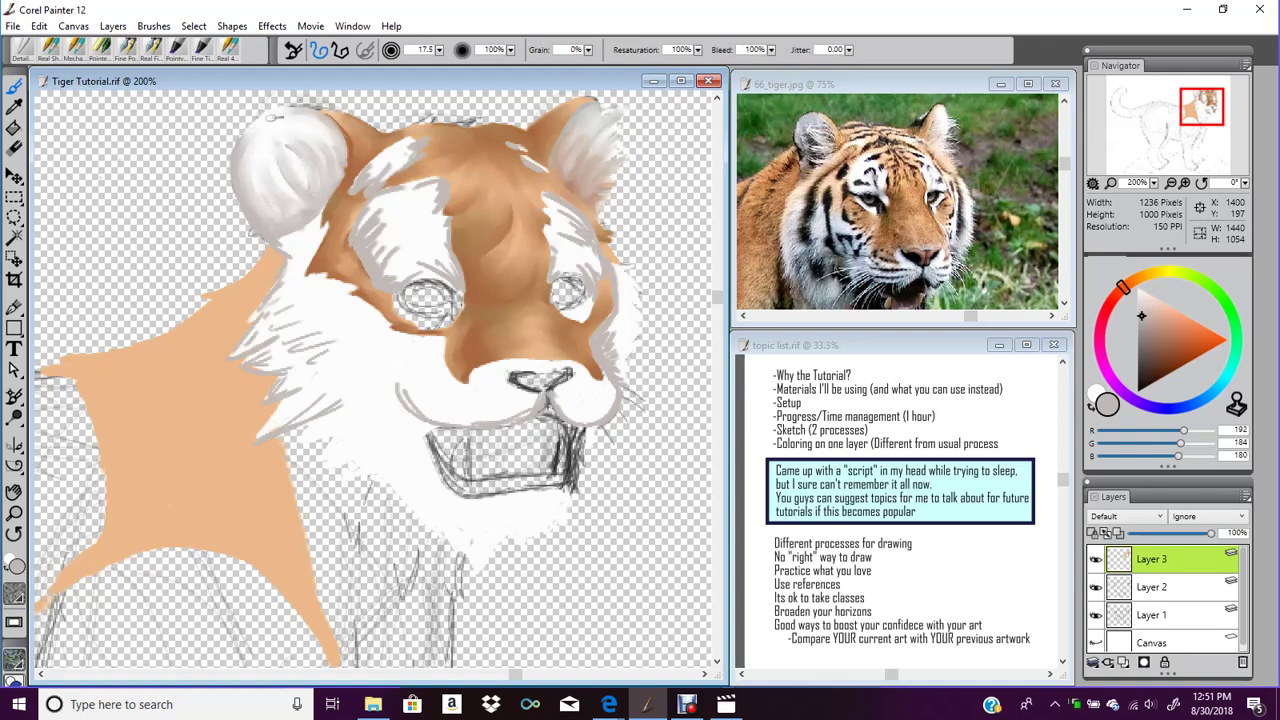
mouse_move(319, 176)
left_mouse_down()
mouse_move(276, 127)
mouse_move(303, 204)
mouse_move(269, 169)
left_mouse_up()
mouse_move(292, 214)
left_mouse_down()
mouse_move(258, 174)
mouse_move(255, 205)
left_mouse_up()
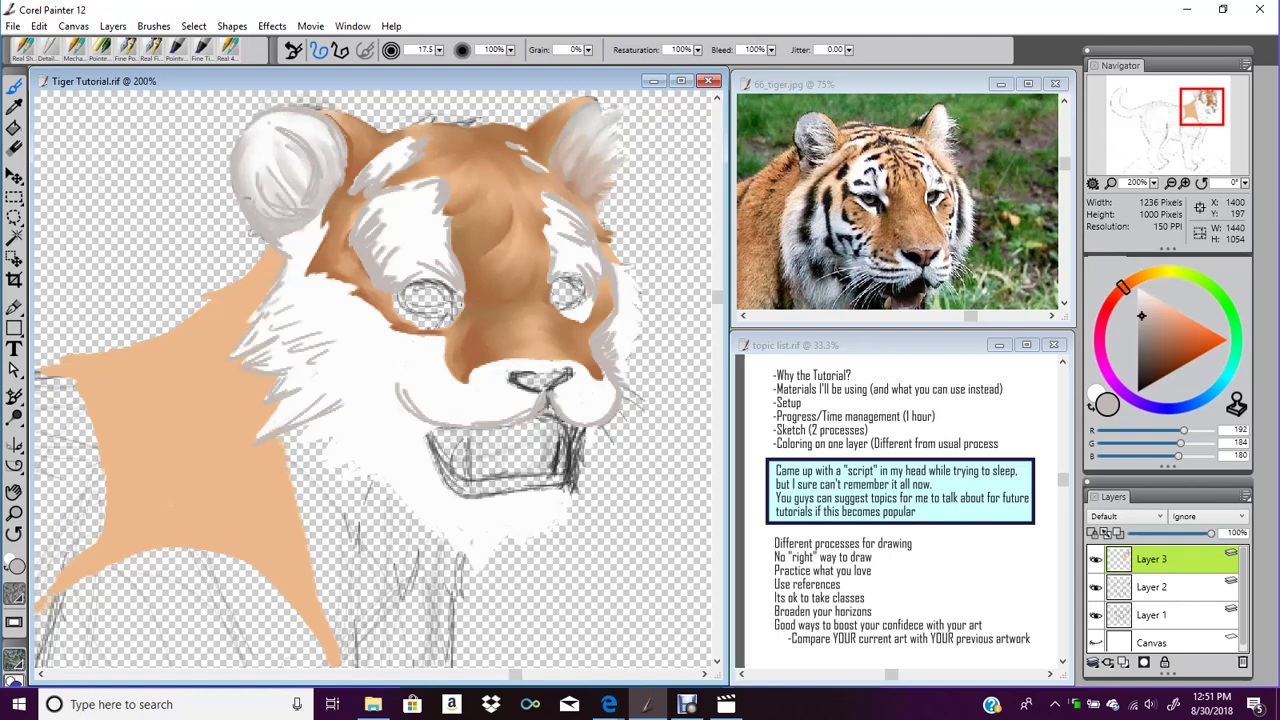
left_click(55, 52)
mouse_move(278, 127)
left_mouse_down()
mouse_move(250, 136)
mouse_move(316, 123)
mouse_move(266, 130)
mouse_move(288, 144)
left_mouse_up()
mouse_move(276, 212)
left_mouse_down()
mouse_move(254, 195)
mouse_move(286, 202)
left_mouse_up()
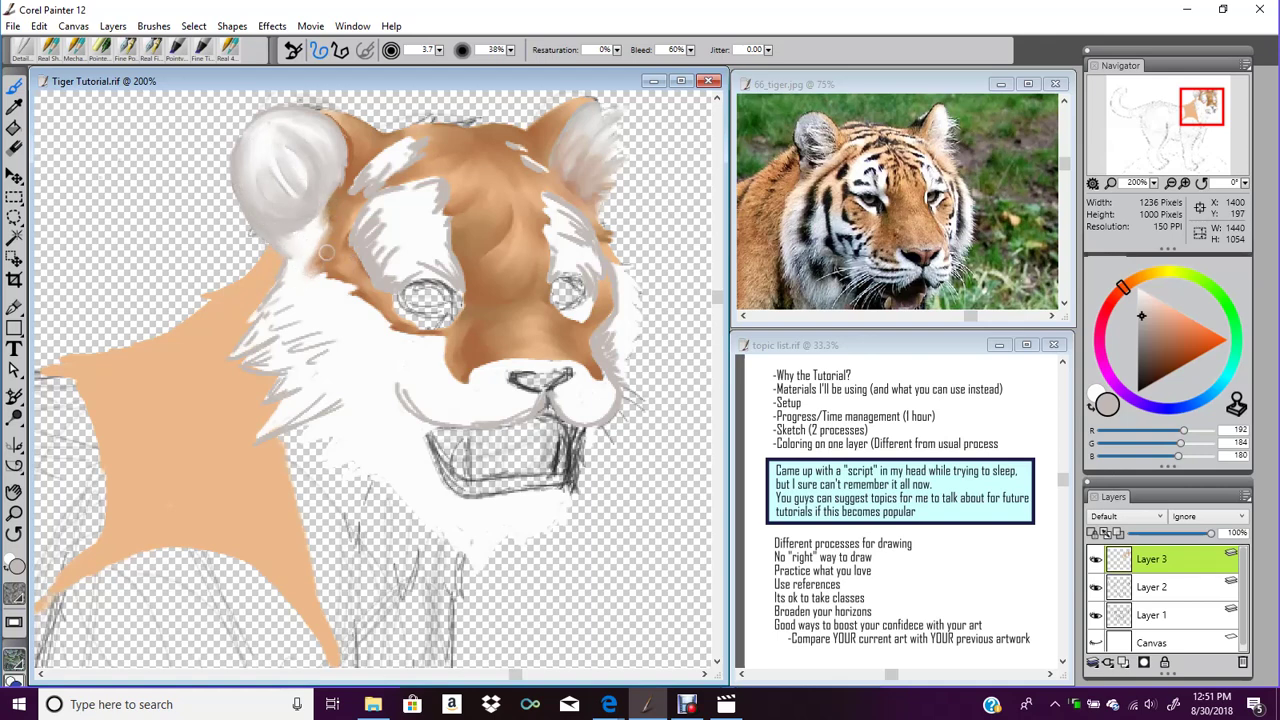
Blend the white fur below the near ear into the orange, and smooth the grey on the far cheek and far brow
left_click_drag(302, 256, 328, 218)
left_click_drag(298, 278, 327, 245)
mouse_move(608, 250)
left_mouse_down()
mouse_move(632, 281)
mouse_move(622, 287)
left_mouse_up()
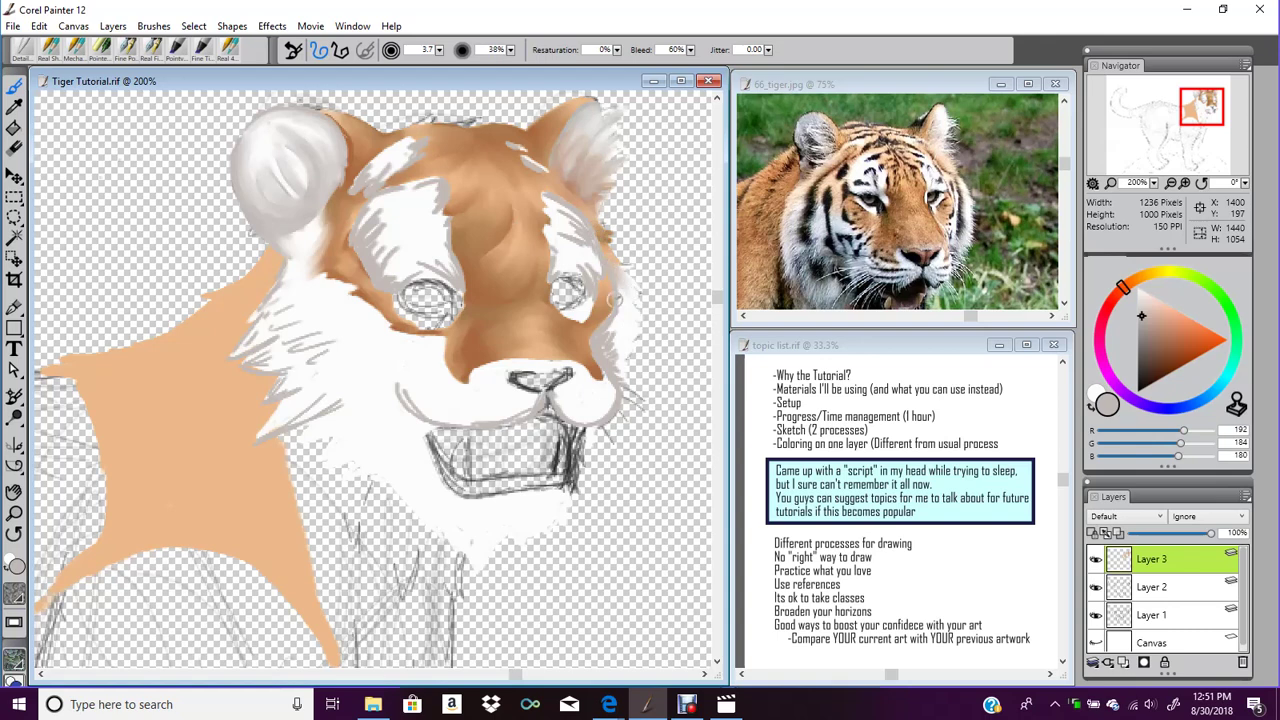
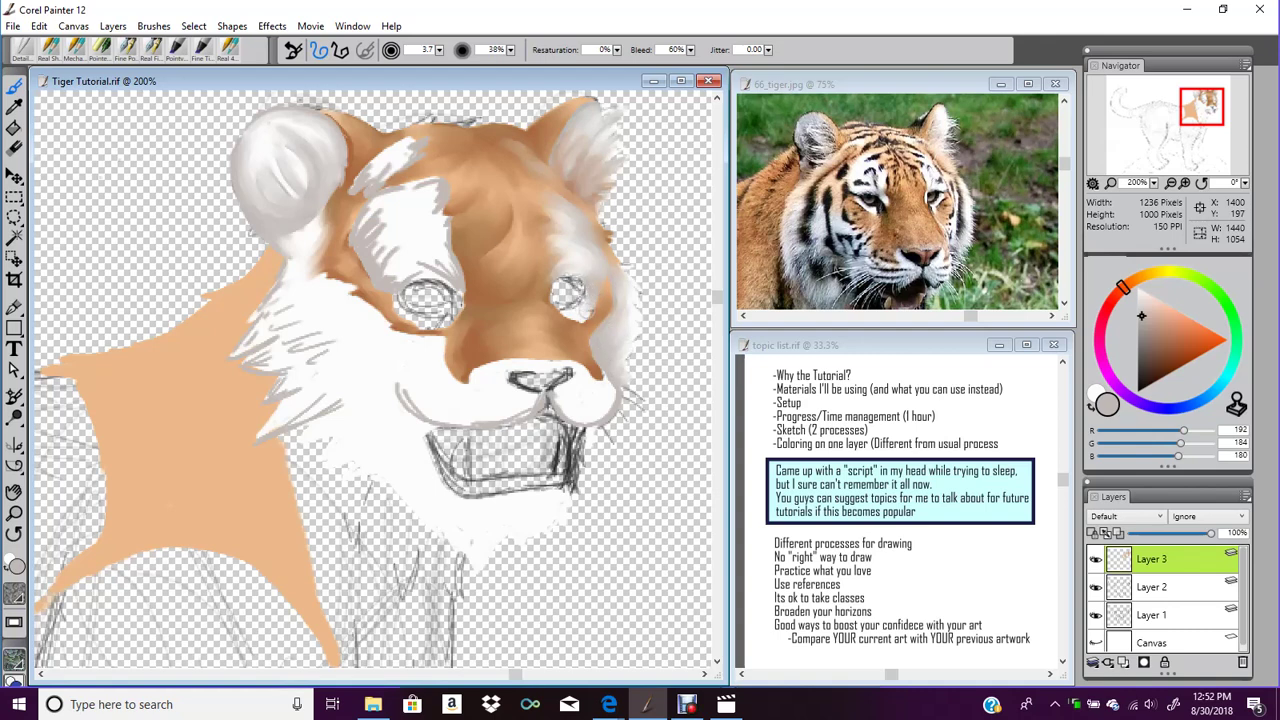
Add grey shading under the far eye at size 17.5 and blend it with the size 3.7 brush
left_click(74, 50)
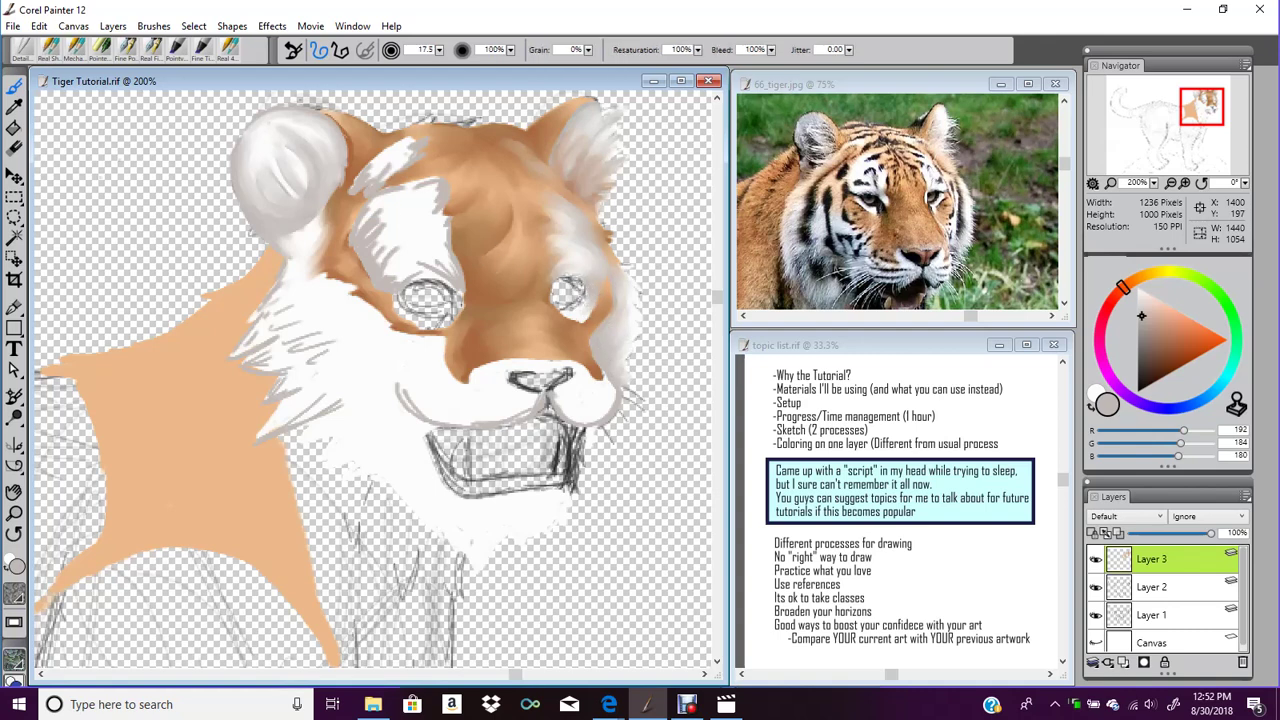
left_click_drag(562, 310, 573, 320)
left_click(50, 46)
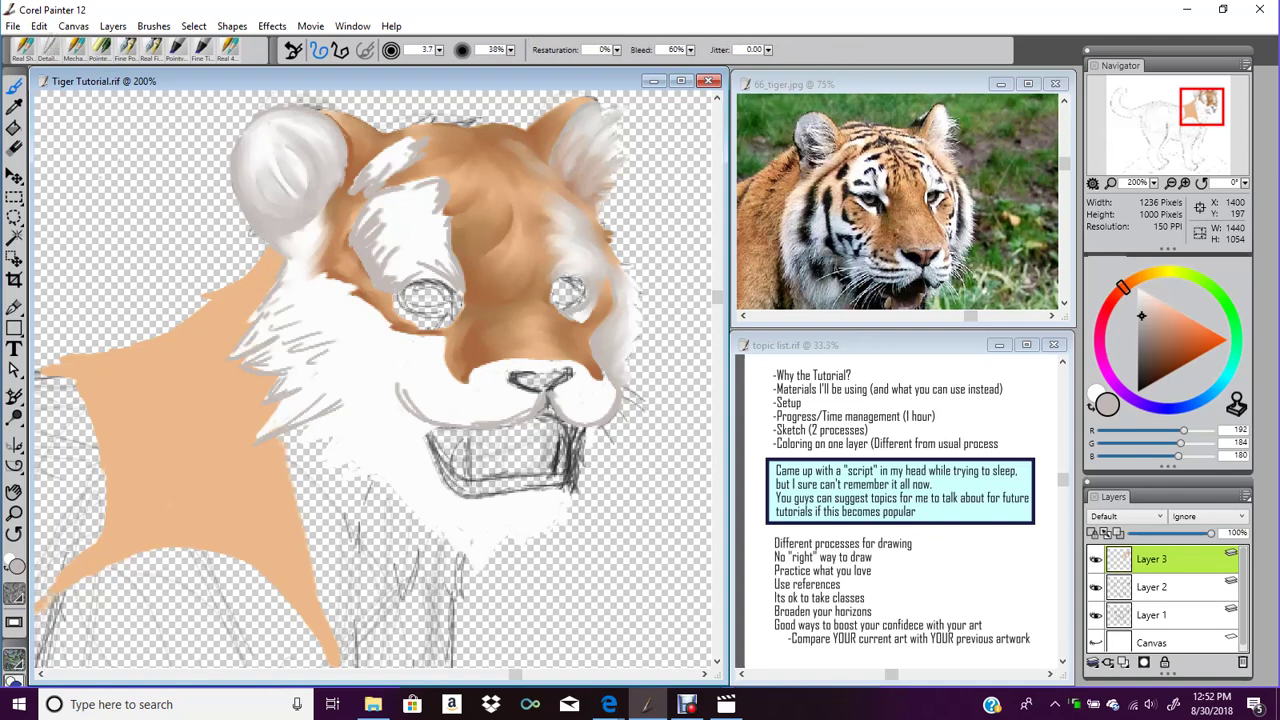
left_click_drag(564, 308, 579, 317)
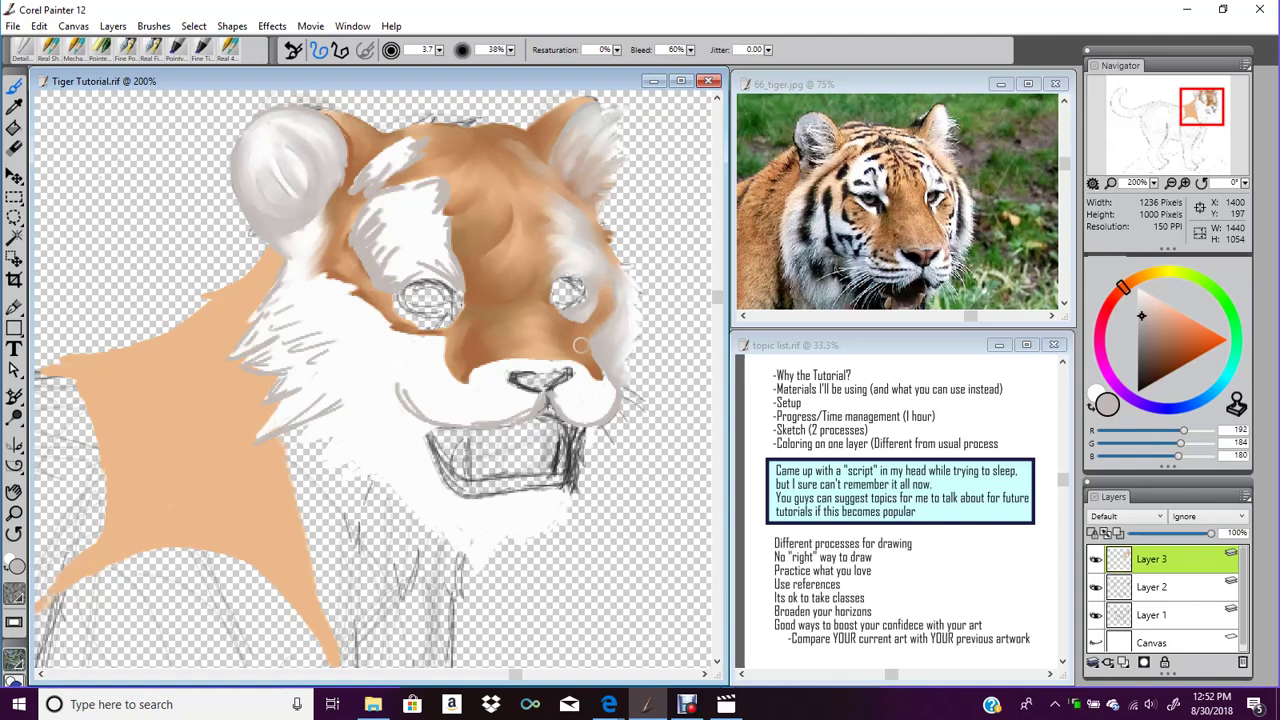
Add grey to the far cheek's edge at size 11.0, and blend its fur tips with the size 2.9 blending brush
left_click_drag(426, 56, 424, 57)
left_click(48, 50)
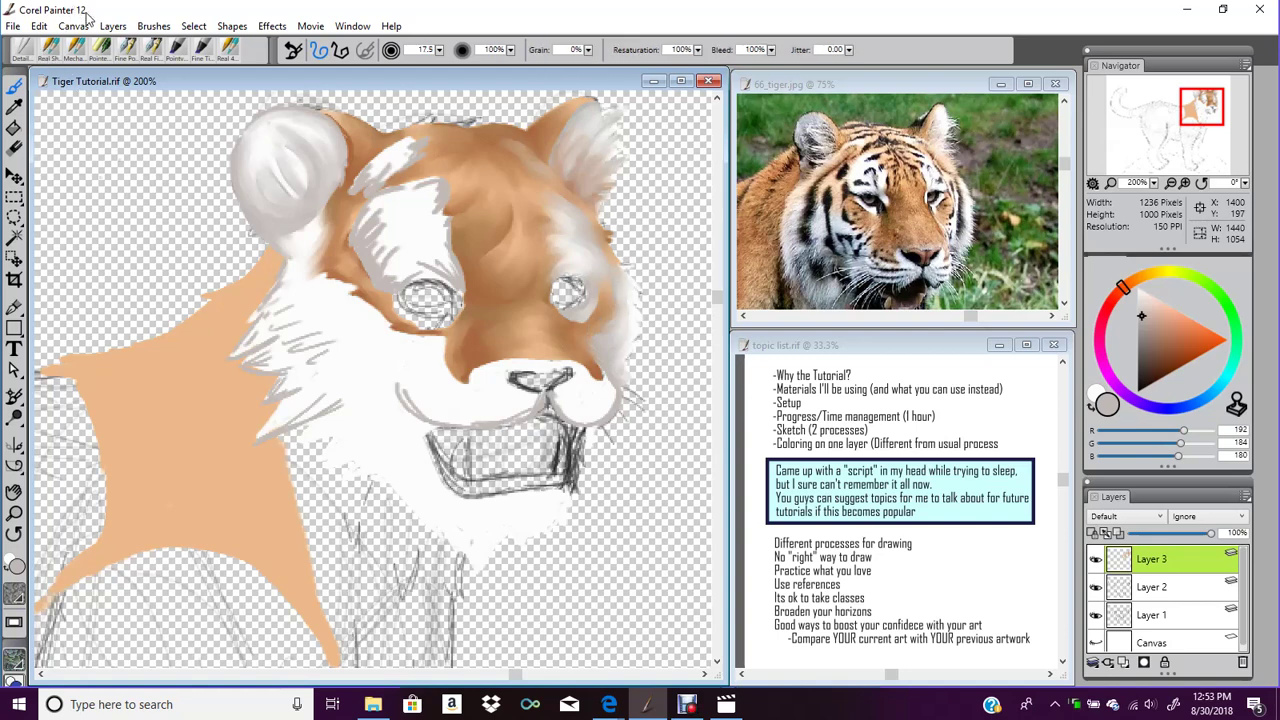
left_click_drag(440, 52, 424, 49)
left_click(631, 357)
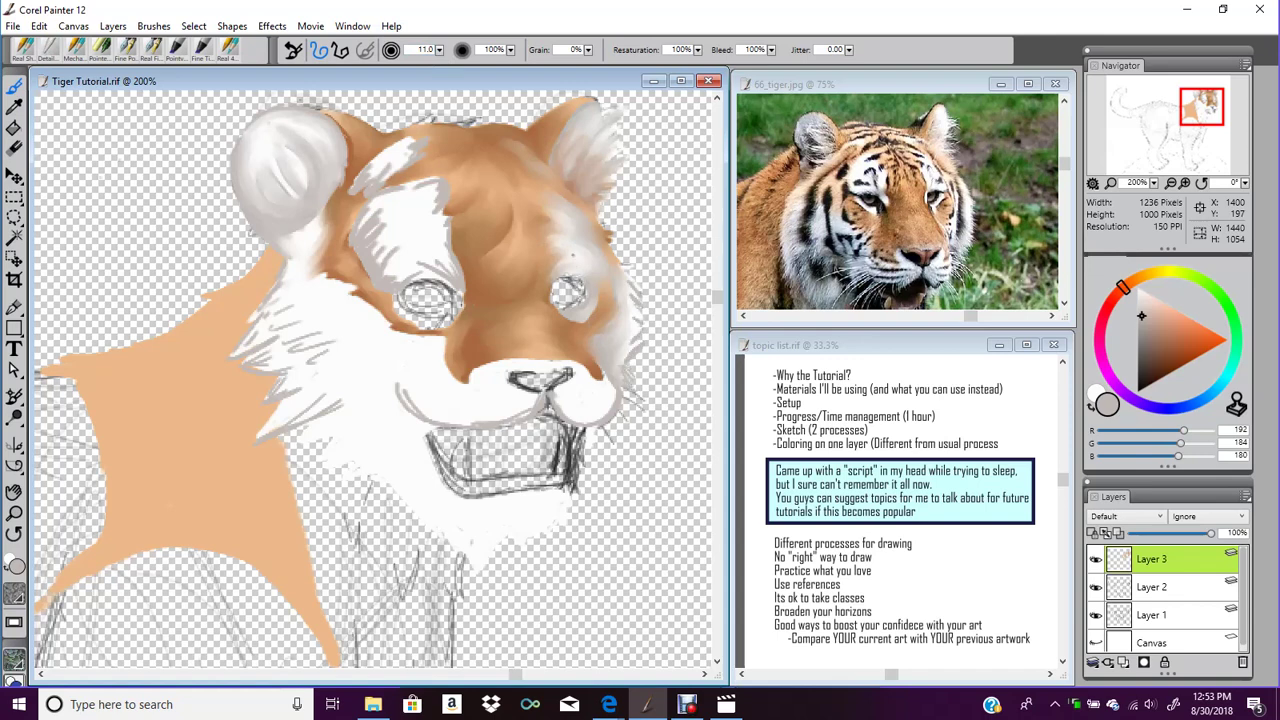
left_click(58, 52)
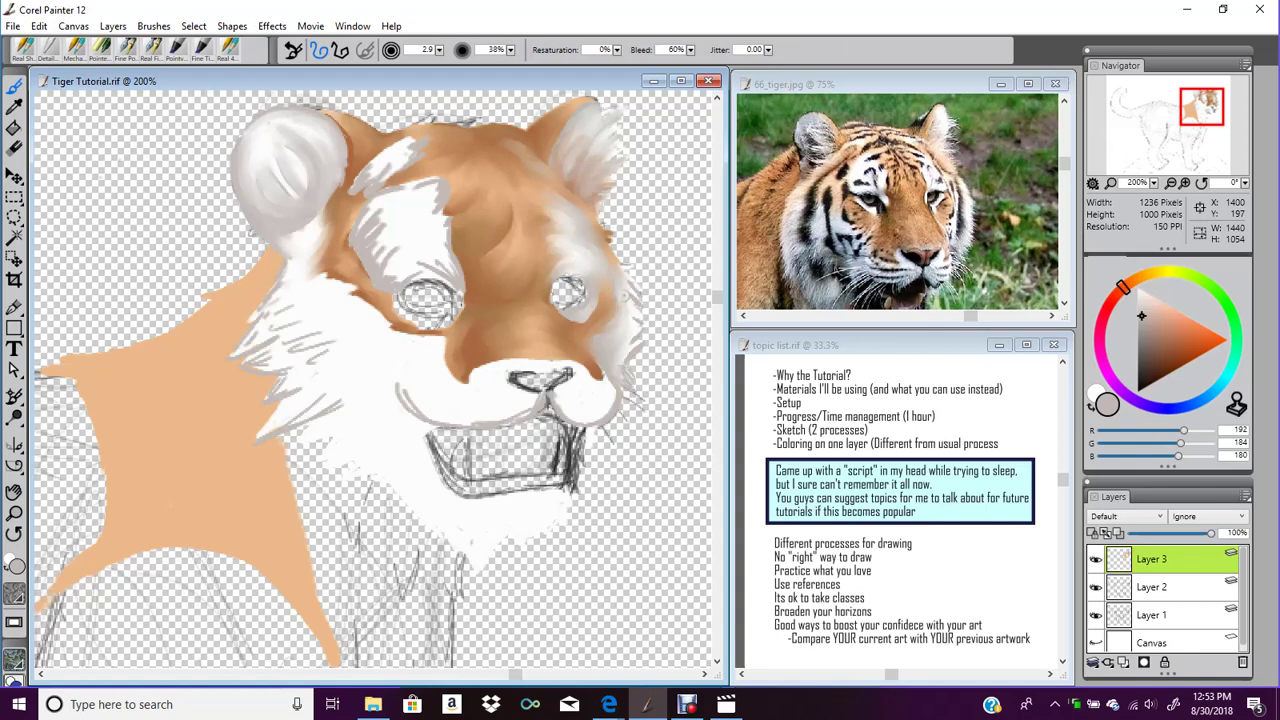
left_click_drag(639, 293, 621, 272)
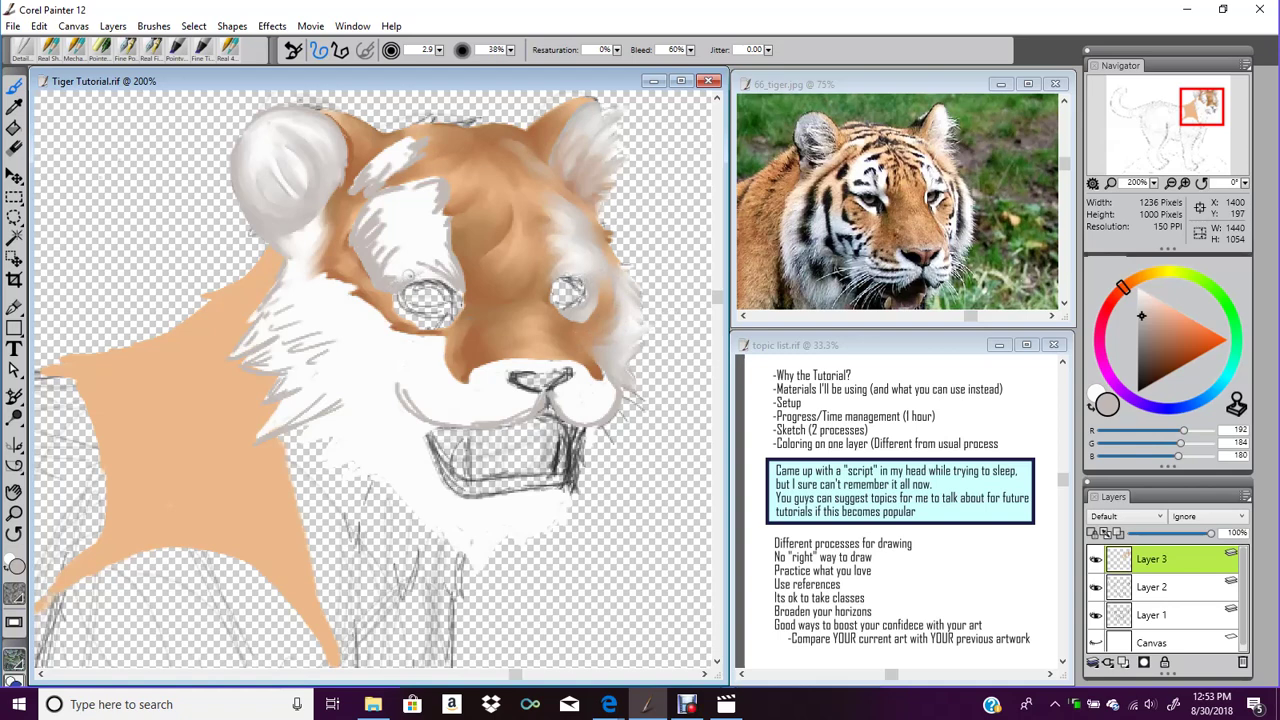
Blend the white forehead strip above the near eye into the orange fur with the blending brush at size 4.2
left_click_drag(439, 50, 444, 51)
left_click_drag(375, 177, 372, 171)
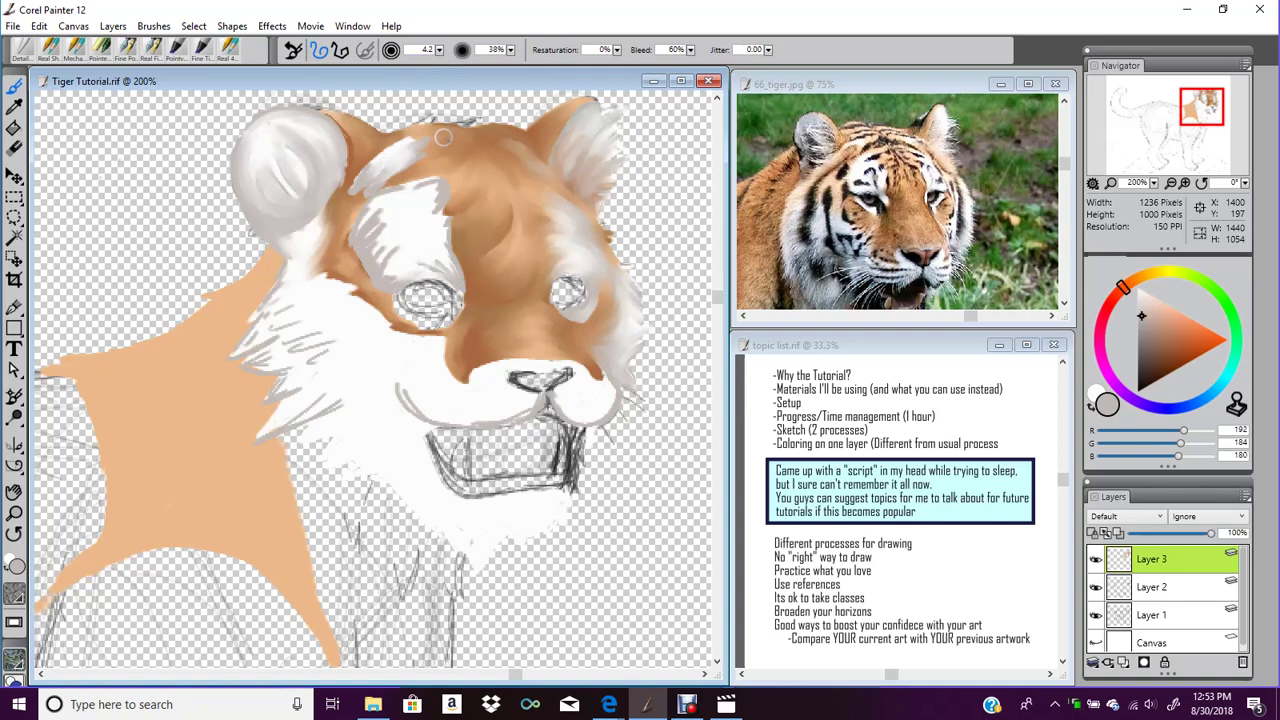
left_click_drag(371, 156, 408, 139)
Blend the grey strokes in the white patch above the near eye, using blending brush sizes 3.2, 4.7 and 3.5
left_click_drag(440, 51, 433, 57)
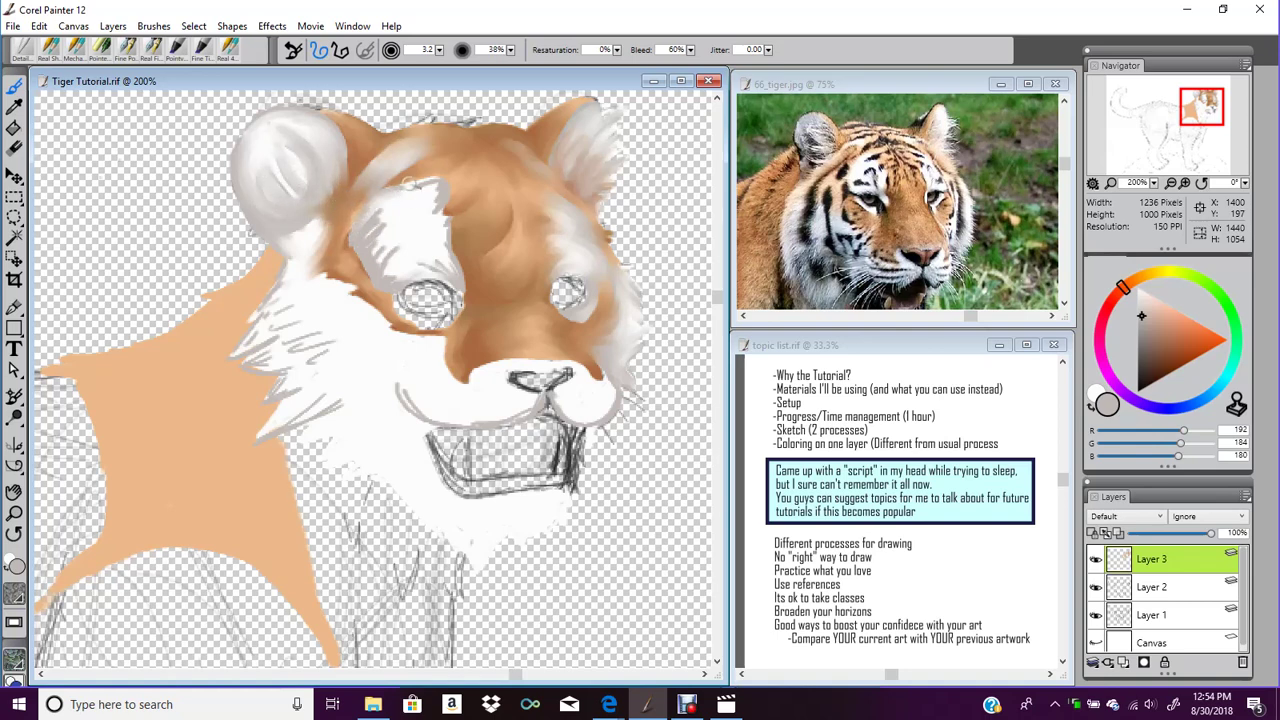
left_click_drag(439, 51, 456, 84)
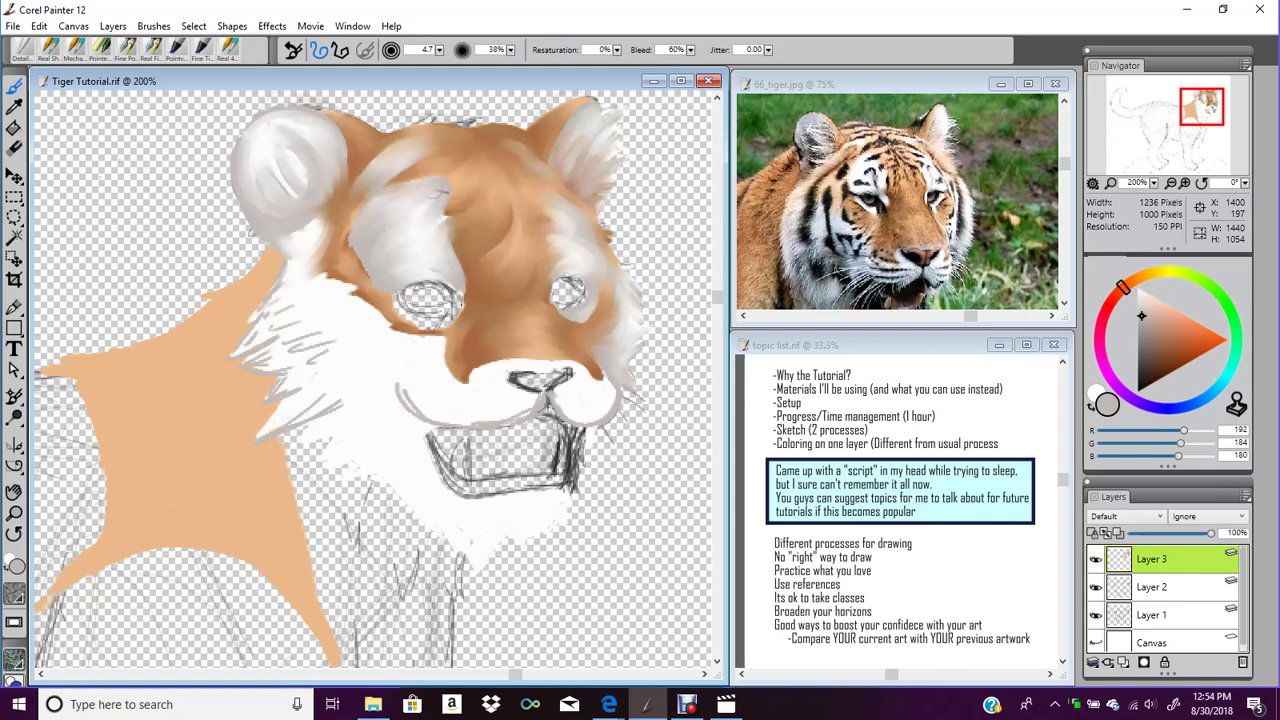
left_click_drag(438, 49, 411, 78)
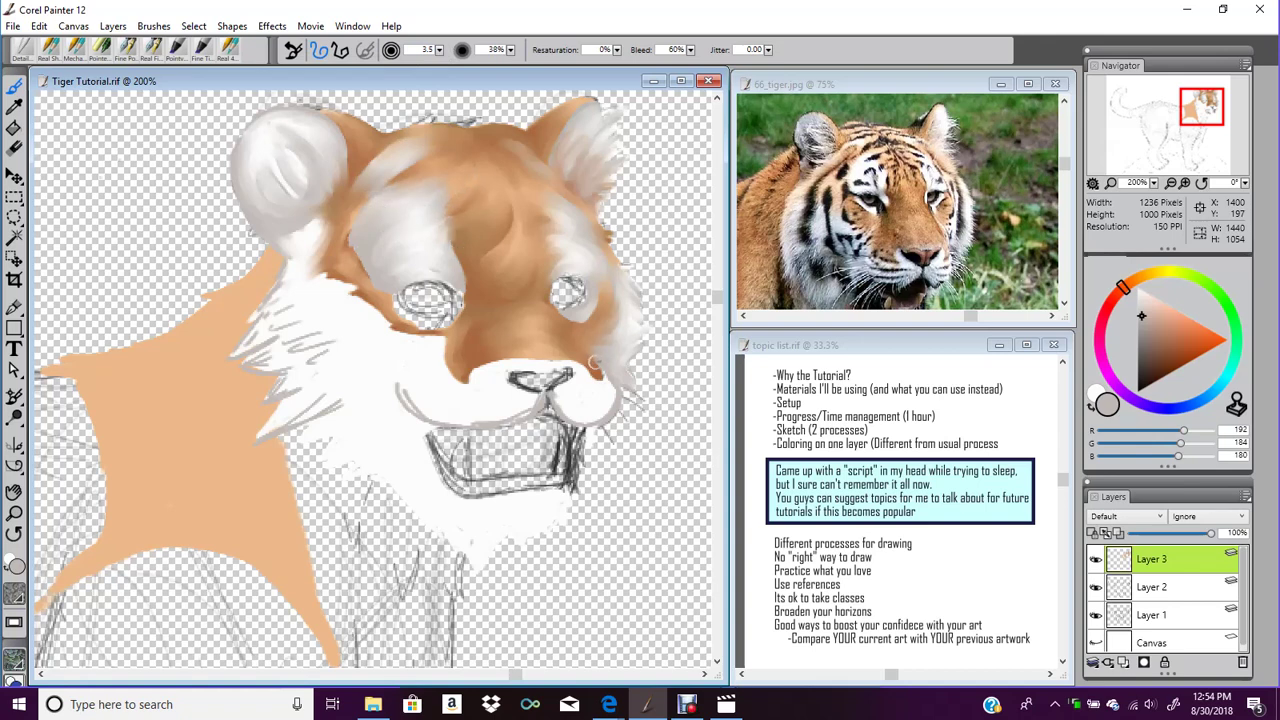
Blend the grey lines along the muzzle's lower edge on both sides, enlarging the blending brush to size 4.8
mouse_move(566, 404)
left_mouse_down()
mouse_move(612, 408)
mouse_move(552, 398)
left_mouse_up()
left_click_drag(440, 51, 448, 62)
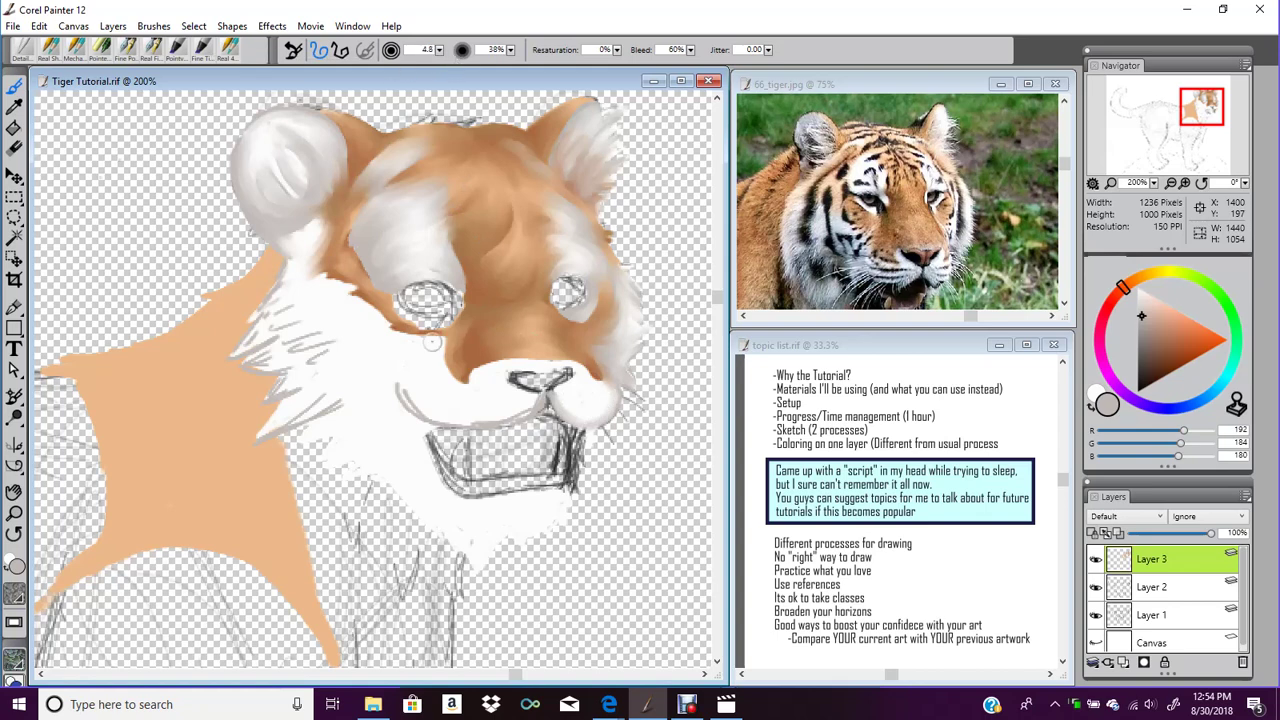
mouse_move(399, 381)
left_mouse_down()
mouse_move(487, 413)
mouse_move(479, 420)
mouse_move(574, 407)
mouse_move(561, 392)
mouse_move(609, 408)
left_mouse_up()
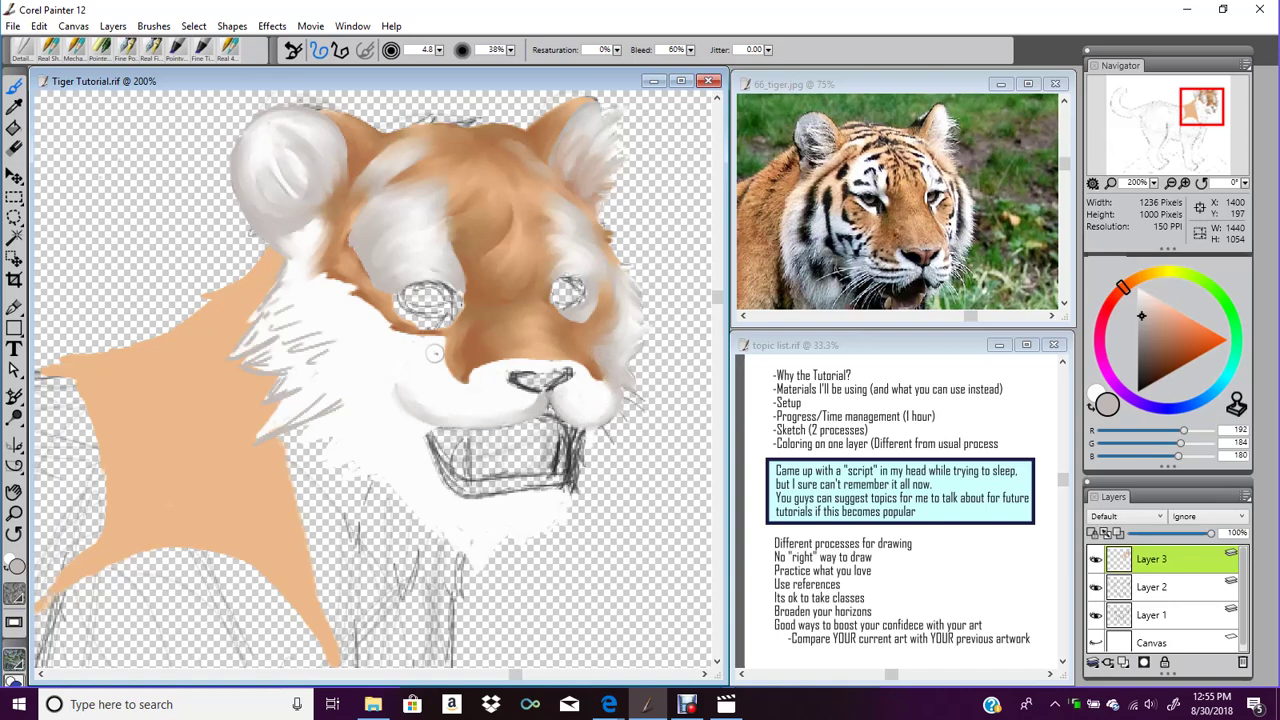
Soften the near brow patch's edges into the surrounding orange with the blending brush at sizes 2.9, 5.5 and 3.9
left_click_drag(439, 50, 431, 54)
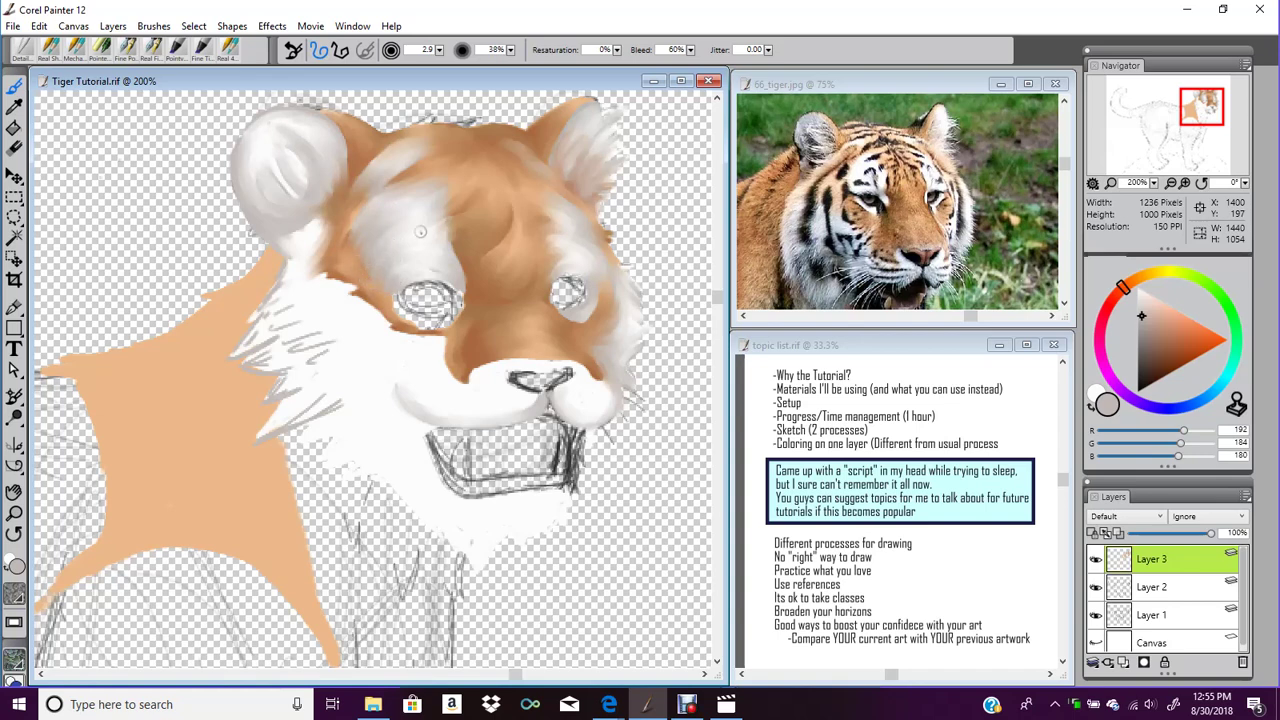
left_click_drag(439, 50, 445, 51)
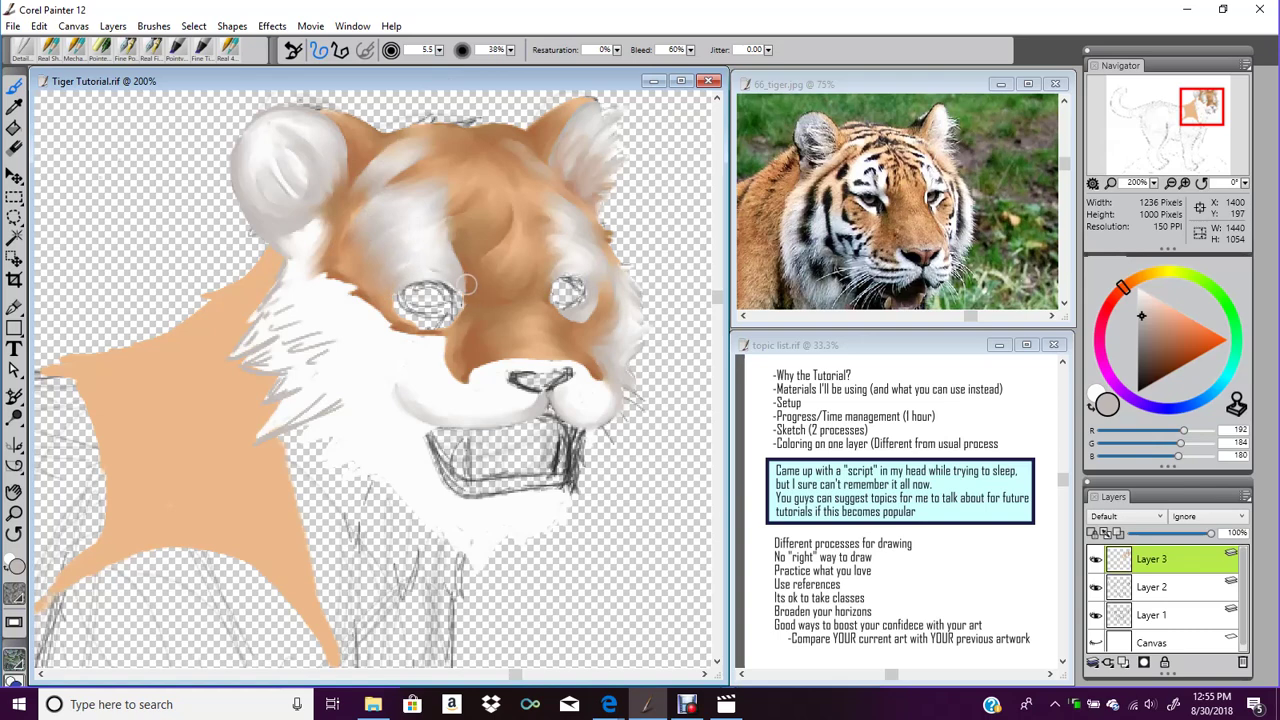
left_click_drag(439, 50, 416, 67)
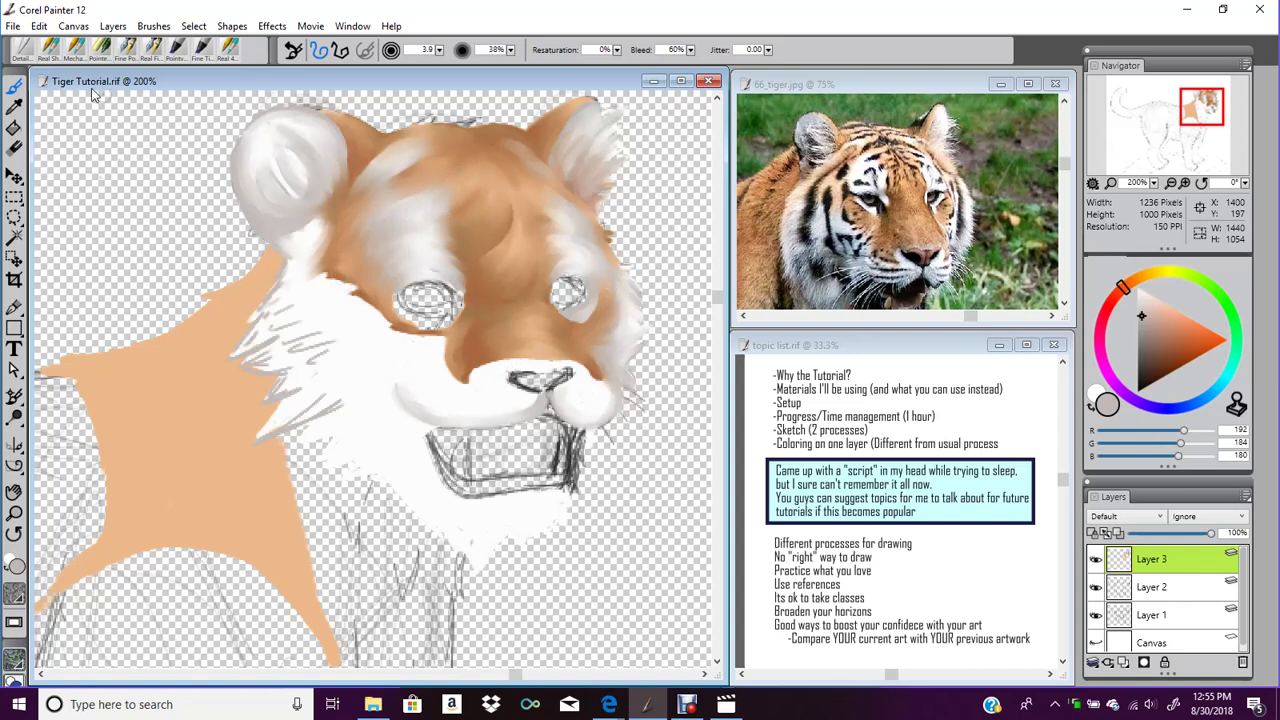
Paint grey fur strokes at size 26.0 across the near cheek and muzzle, and along the orange border below the near eye
left_click(51, 50)
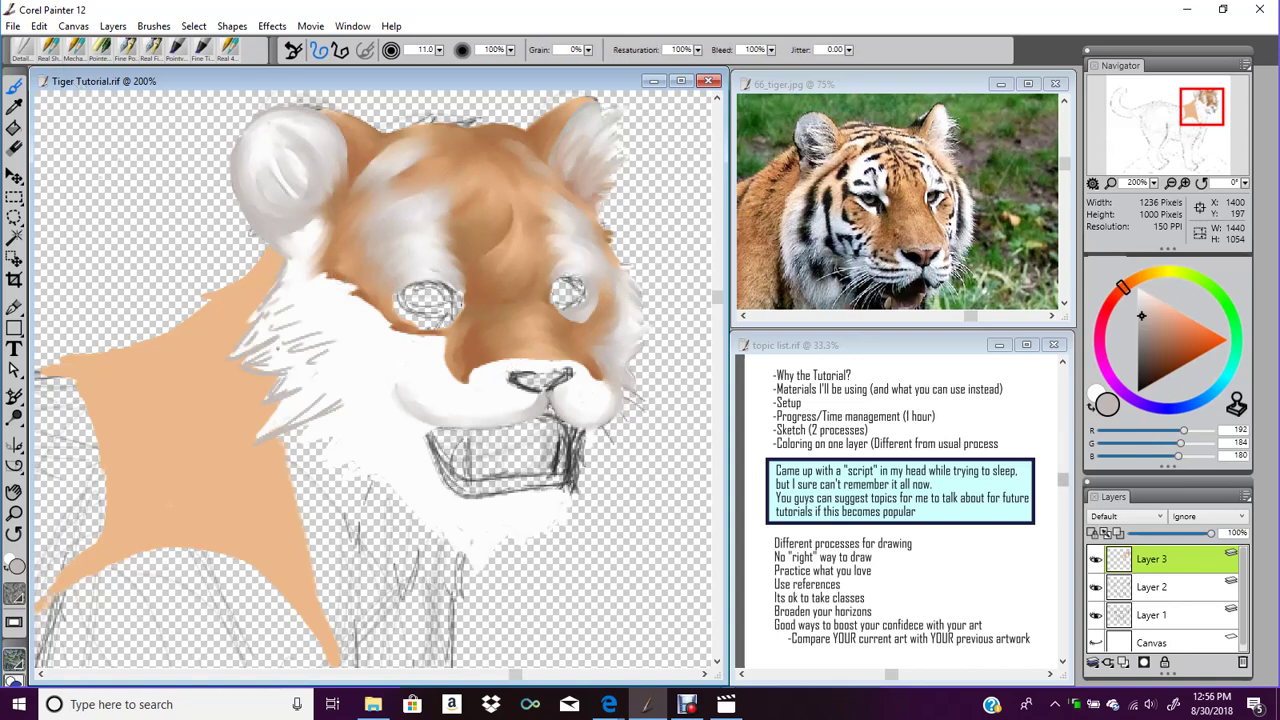
left_click(50, 50)
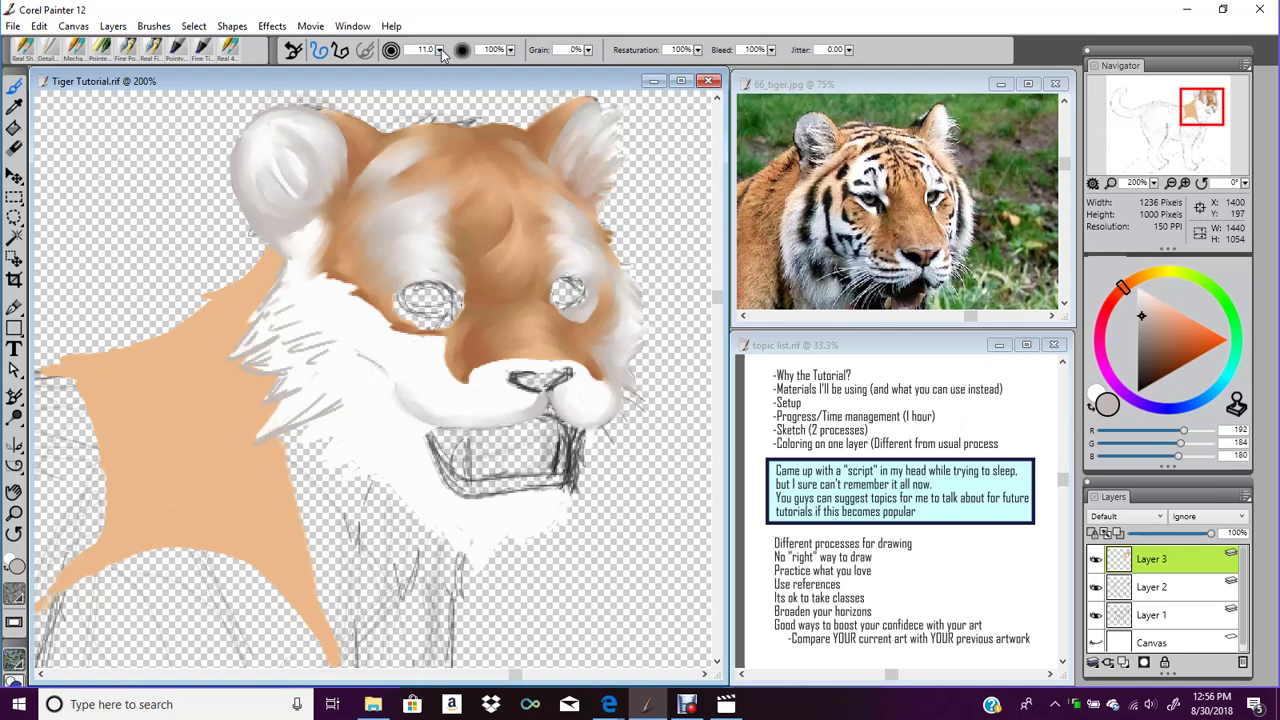
mouse_move(345, 328)
left_mouse_down()
mouse_move(381, 354)
mouse_move(340, 354)
mouse_move(395, 394)
left_mouse_up()
mouse_move(446, 414)
left_mouse_down()
mouse_move(525, 408)
mouse_move(478, 390)
mouse_move(472, 370)
mouse_move(508, 362)
mouse_move(580, 356)
mouse_move(610, 386)
mouse_move(593, 400)
left_mouse_up()
left_click_drag(569, 385, 596, 391)
mouse_move(506, 393)
left_mouse_down()
mouse_move(487, 401)
mouse_move(380, 352)
mouse_move(303, 303)
mouse_move(358, 299)
mouse_move(304, 283)
left_mouse_up()
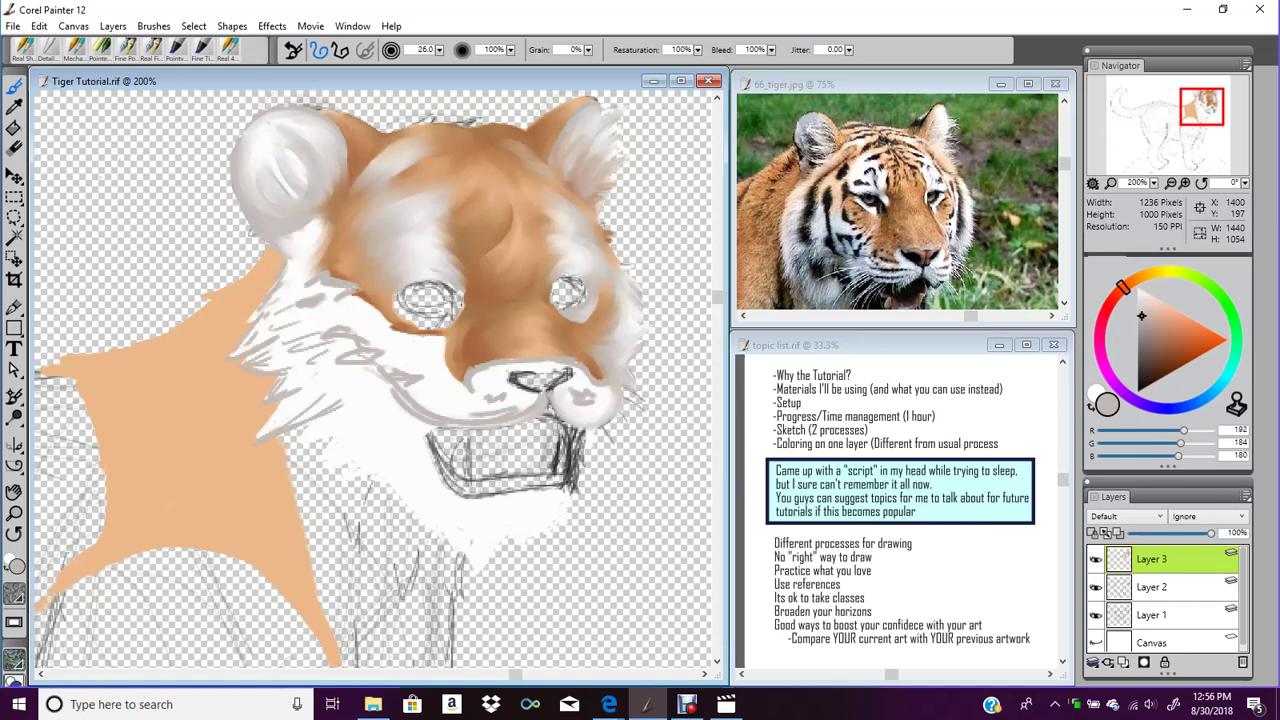
left_click_drag(352, 295, 418, 340)
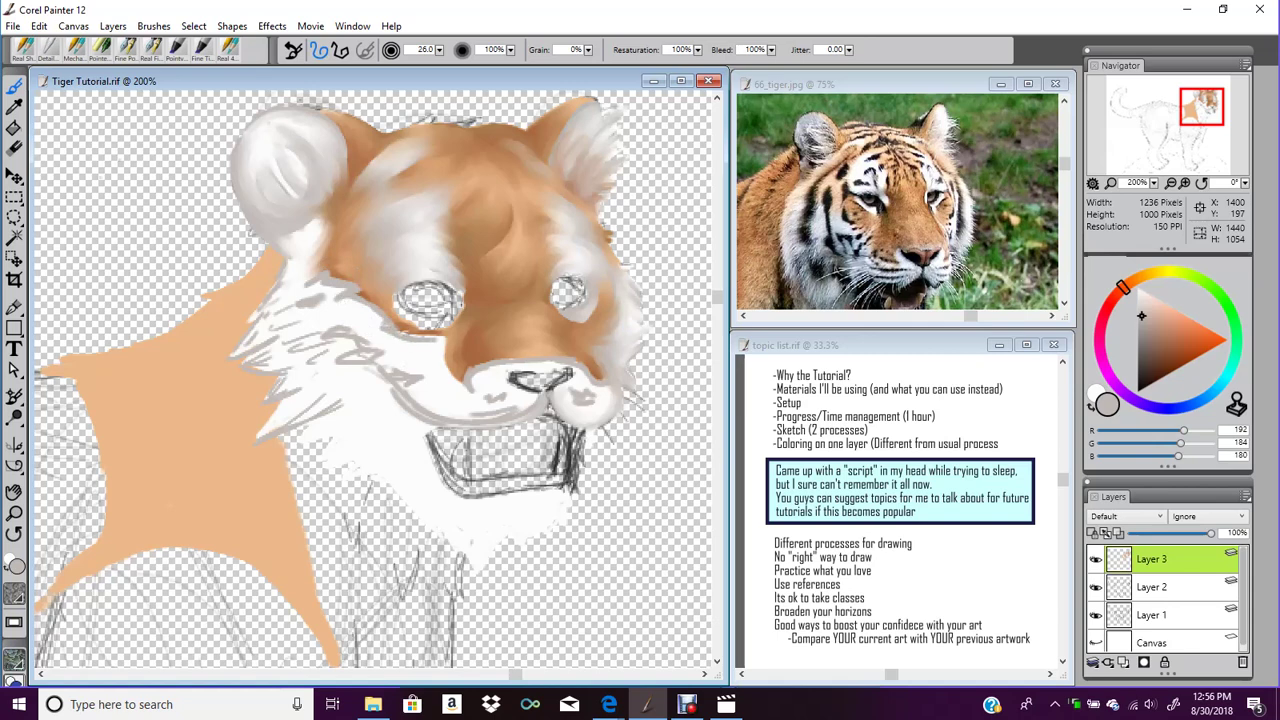
mouse_move(446, 339)
left_mouse_down()
mouse_move(448, 373)
mouse_move(465, 387)
left_mouse_up()
Paint grey shading lines around the near corner of the mouth, under the lower lip and onto the chin
mouse_move(424, 438)
left_mouse_down()
mouse_move(432, 470)
mouse_move(468, 499)
mouse_move(508, 498)
mouse_move(546, 464)
mouse_move(544, 444)
left_mouse_up()
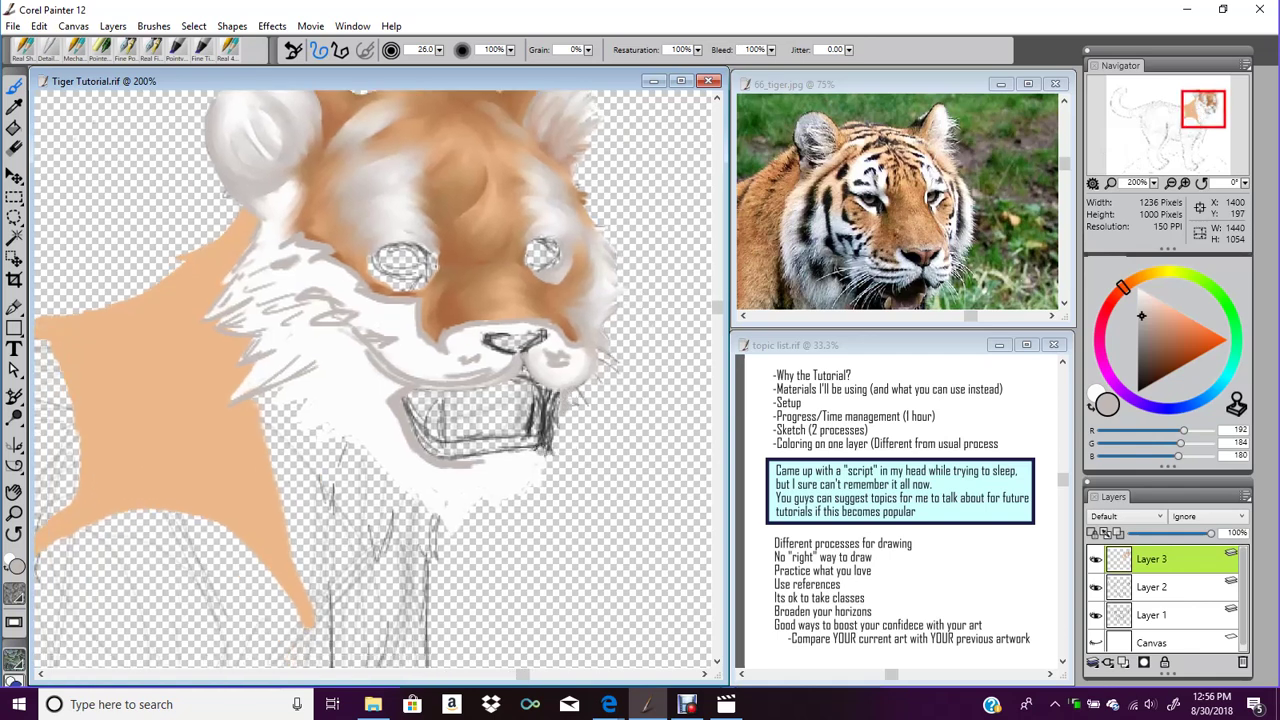
left_click_drag(530, 356, 555, 346)
mouse_move(469, 478)
left_mouse_down()
mouse_move(442, 468)
mouse_move(462, 492)
mouse_move(486, 490)
left_mouse_up()
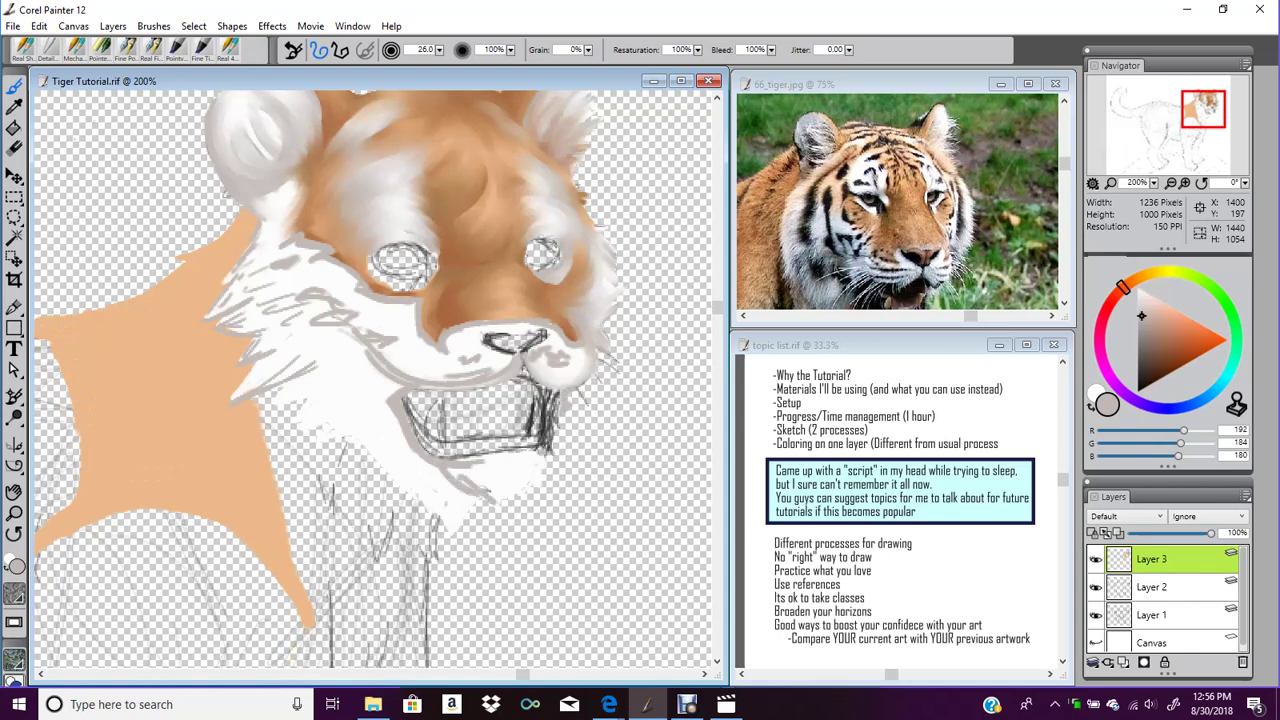
Outline the chin in grey and paint grey fur strokes along the jaw and lower ruff, following the reference photo's open mouth
left_click(980, 95)
left_click_drag(1218, 108, 1203, 113)
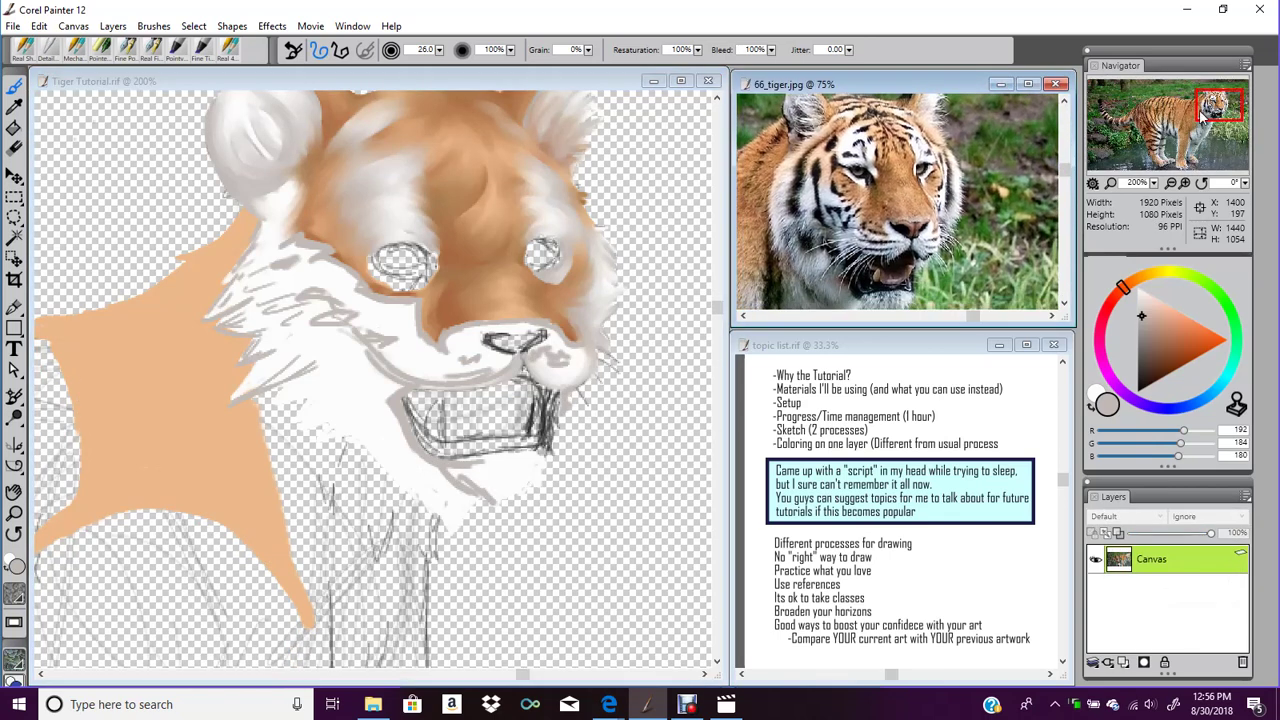
left_click(480, 468)
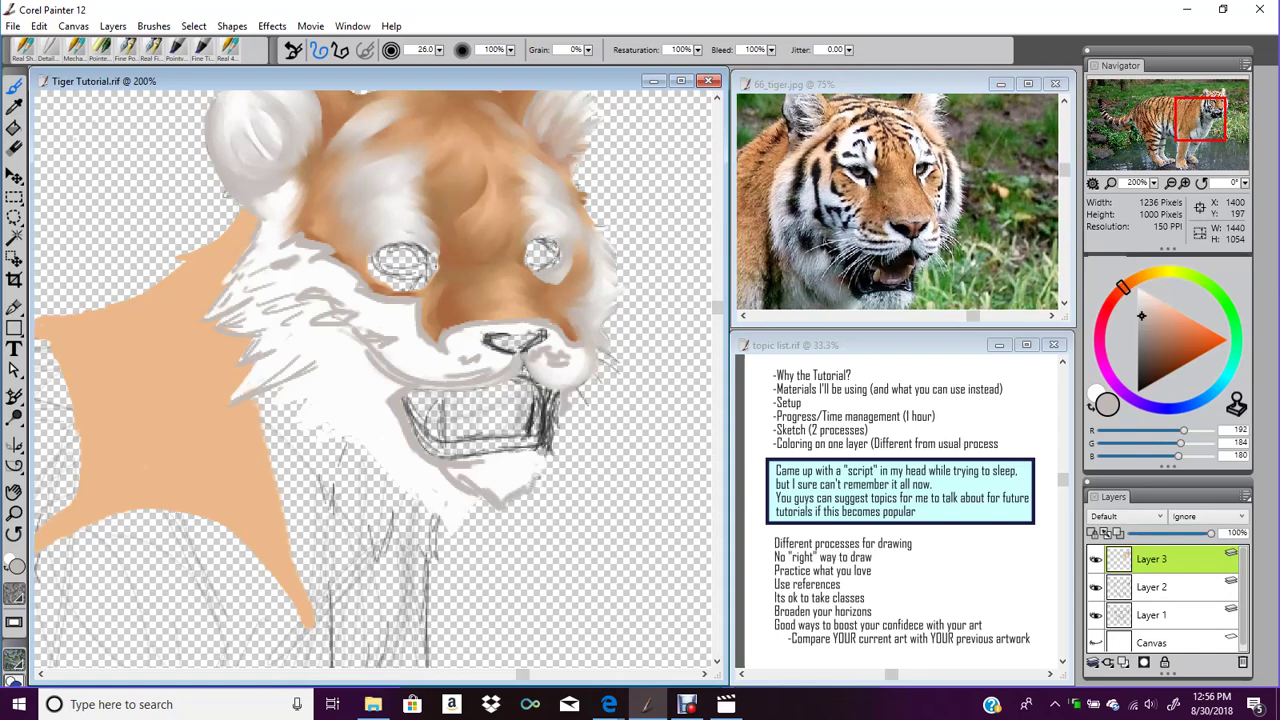
left_click_drag(474, 466, 520, 466)
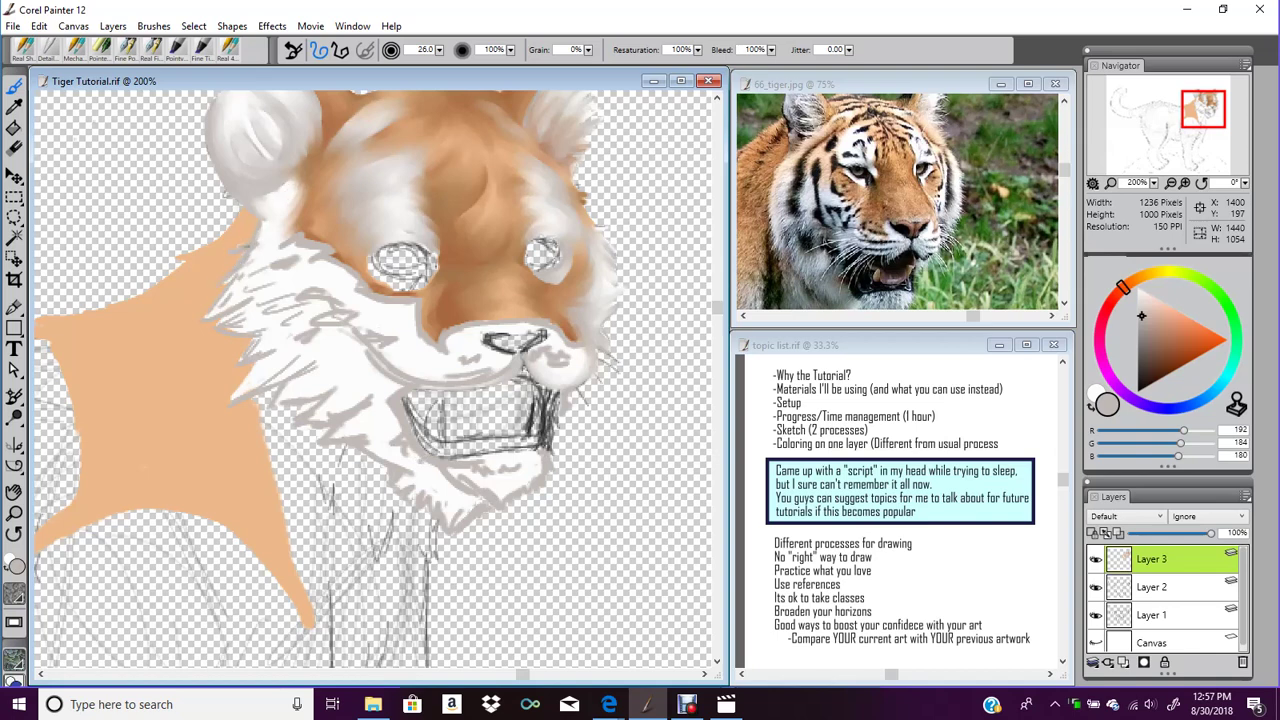
Paint short grey fur strokes in the narrow white area between the near ear and the cheek ruff
left_click_drag(272, 229, 253, 254)
mouse_move(265, 248)
left_mouse_down()
mouse_move(237, 281)
mouse_move(259, 267)
left_mouse_up()
left_click_drag(284, 200, 273, 213)
left_click_drag(278, 224, 290, 219)
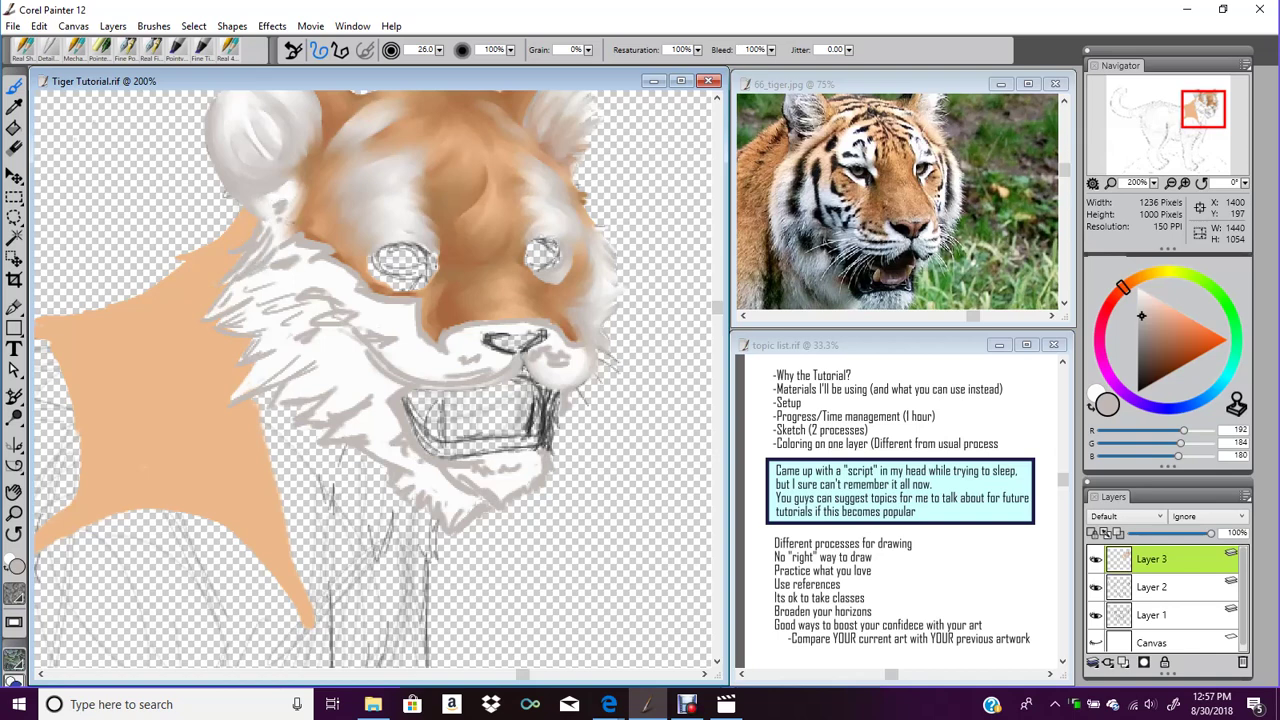
left_click_drag(1197, 119, 1196, 115)
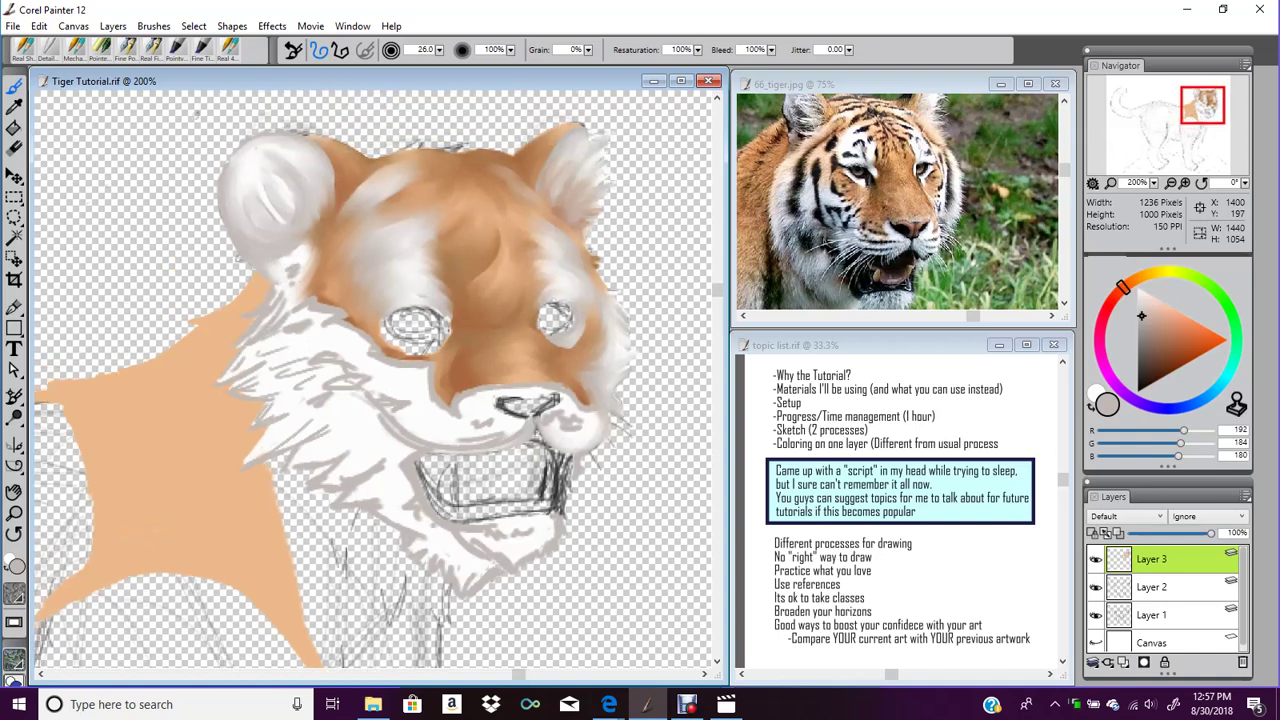
Blend the grey strokes between near ear and ruff and across the muzzle at size 4.0, then at size 2.3
left_click(56, 55)
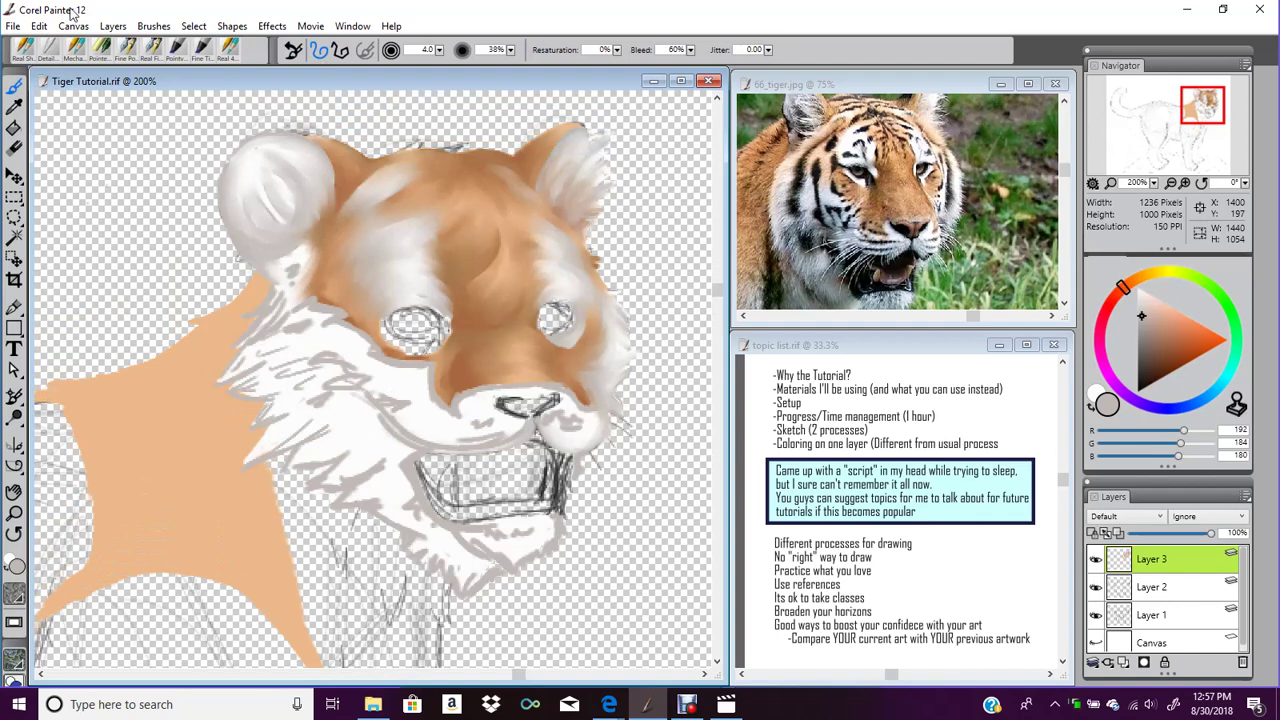
left_click_drag(298, 260, 283, 293)
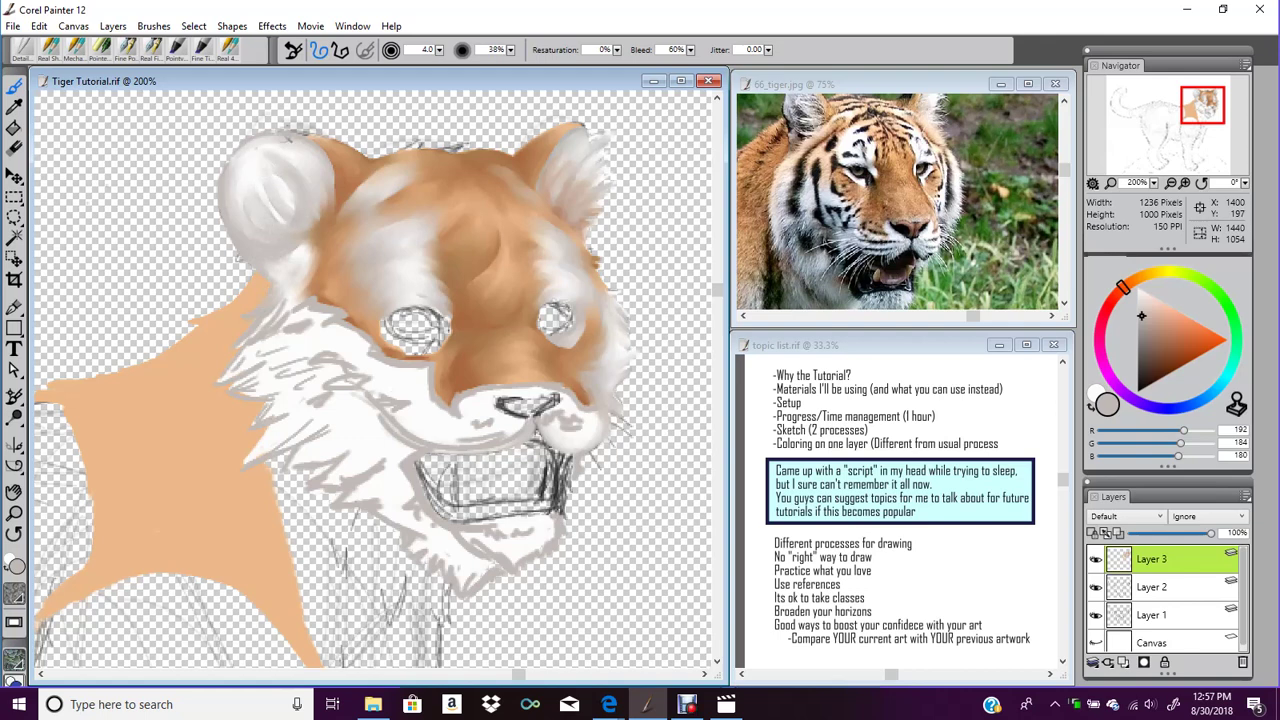
mouse_move(565, 392)
left_mouse_down()
mouse_move(576, 411)
mouse_move(550, 422)
mouse_move(562, 405)
mouse_move(573, 430)
mouse_move(580, 416)
mouse_move(560, 398)
mouse_move(450, 400)
mouse_move(455, 420)
mouse_move(490, 394)
mouse_move(556, 398)
mouse_move(496, 393)
mouse_move(469, 417)
mouse_move(470, 400)
mouse_move(459, 441)
mouse_move(492, 435)
mouse_move(469, 416)
left_mouse_up()
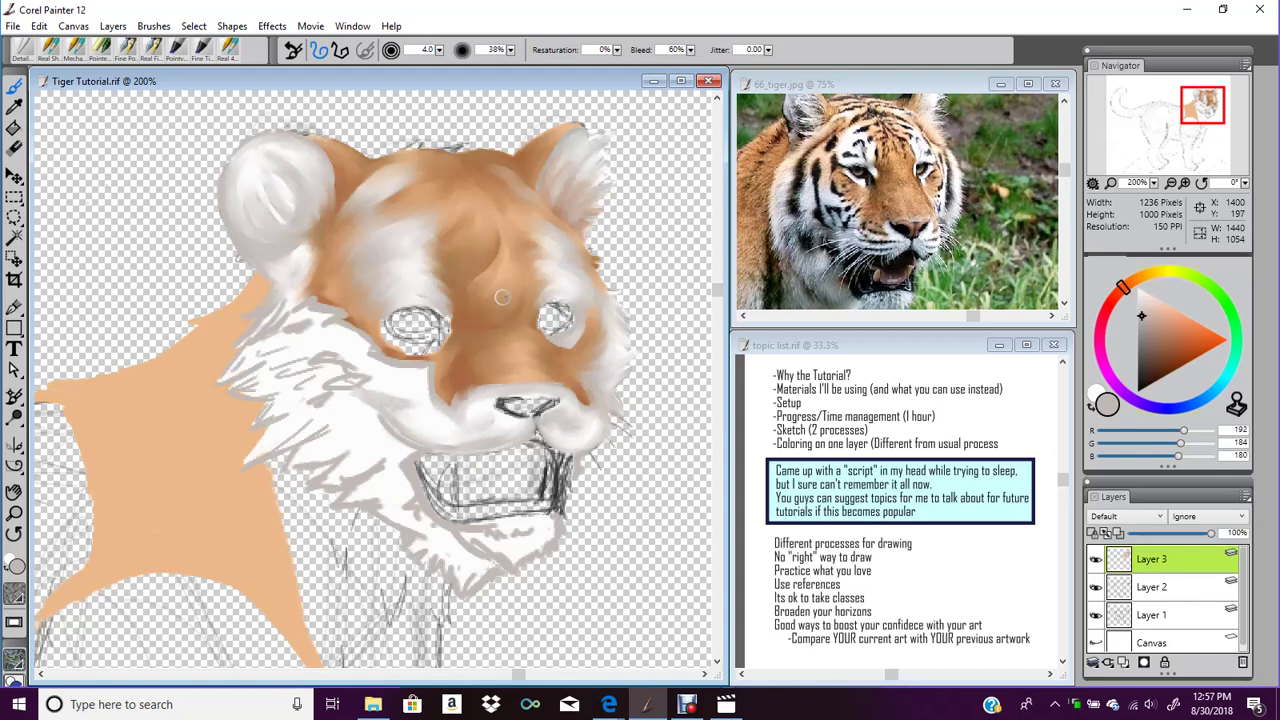
left_click_drag(440, 49, 437, 50)
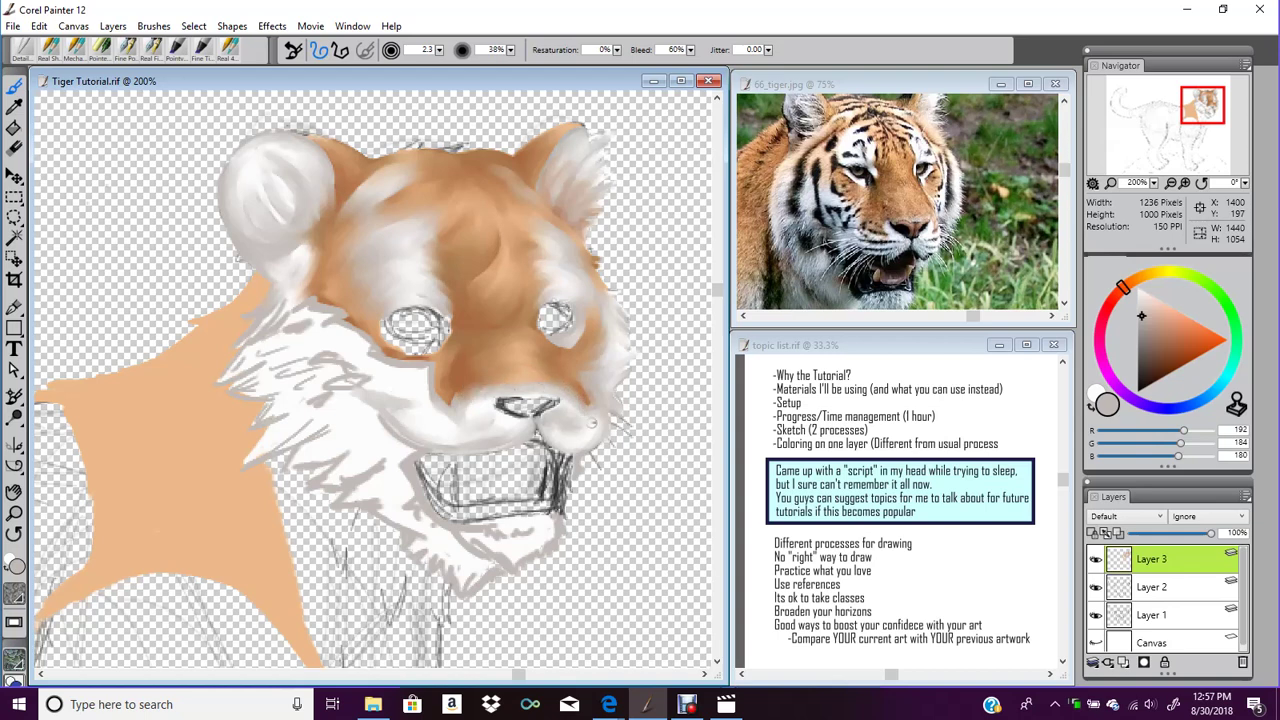
Examine the head's shading against the whole body sketch at several magnifications
left_click(1171, 183)
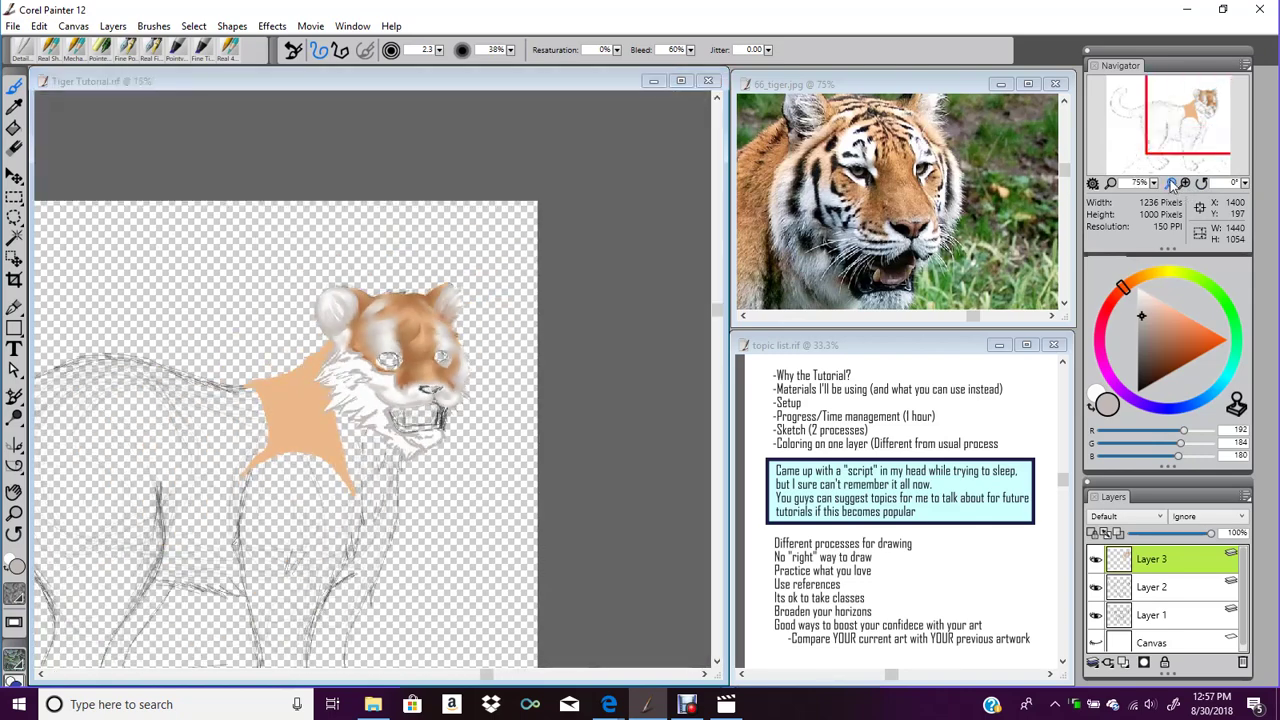
left_click(1171, 183)
left_click(1171, 183)
mouse_move(1187, 121)
left_mouse_down()
mouse_move(1148, 137)
mouse_move(1201, 112)
left_mouse_up()
left_click(1186, 183)
left_click(1186, 183)
left_click(1186, 184)
left_click(1186, 184)
left_click(1186, 184)
left_click(1171, 184)
left_click(1171, 184)
left_click(1171, 184)
scroll(1200, 115, "up", 2)
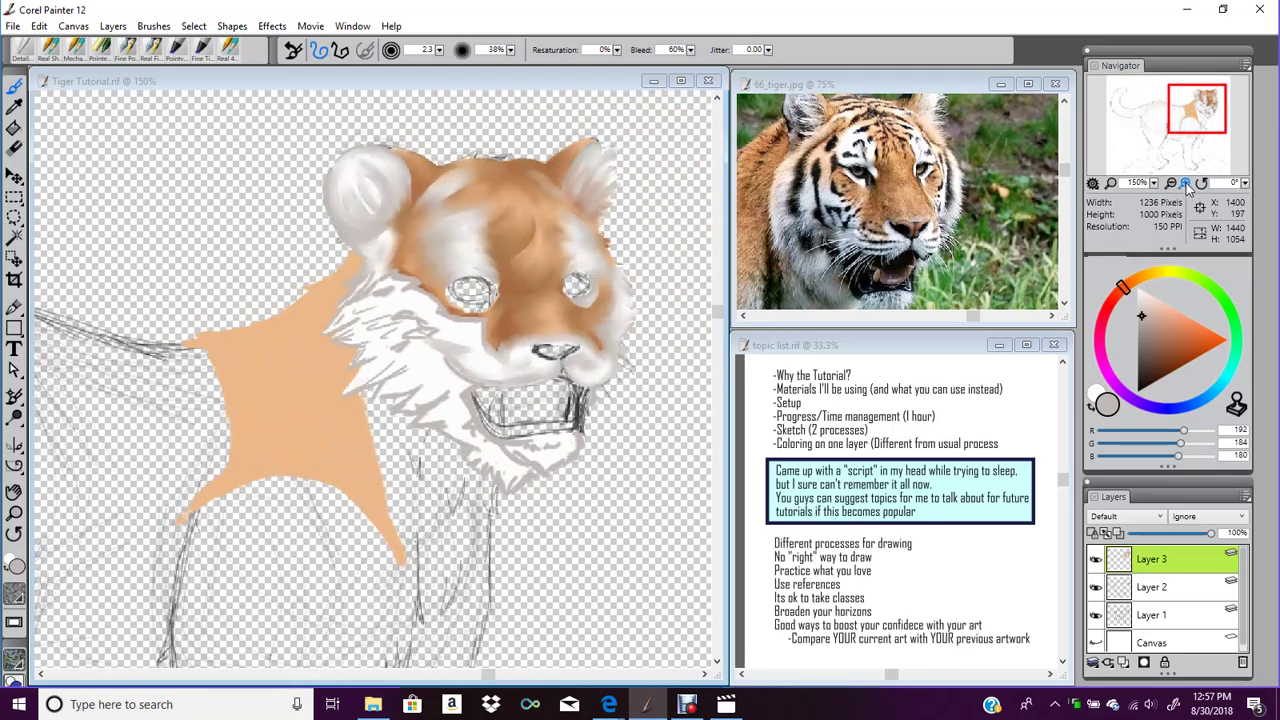
left_click_drag(1190, 120, 1197, 116)
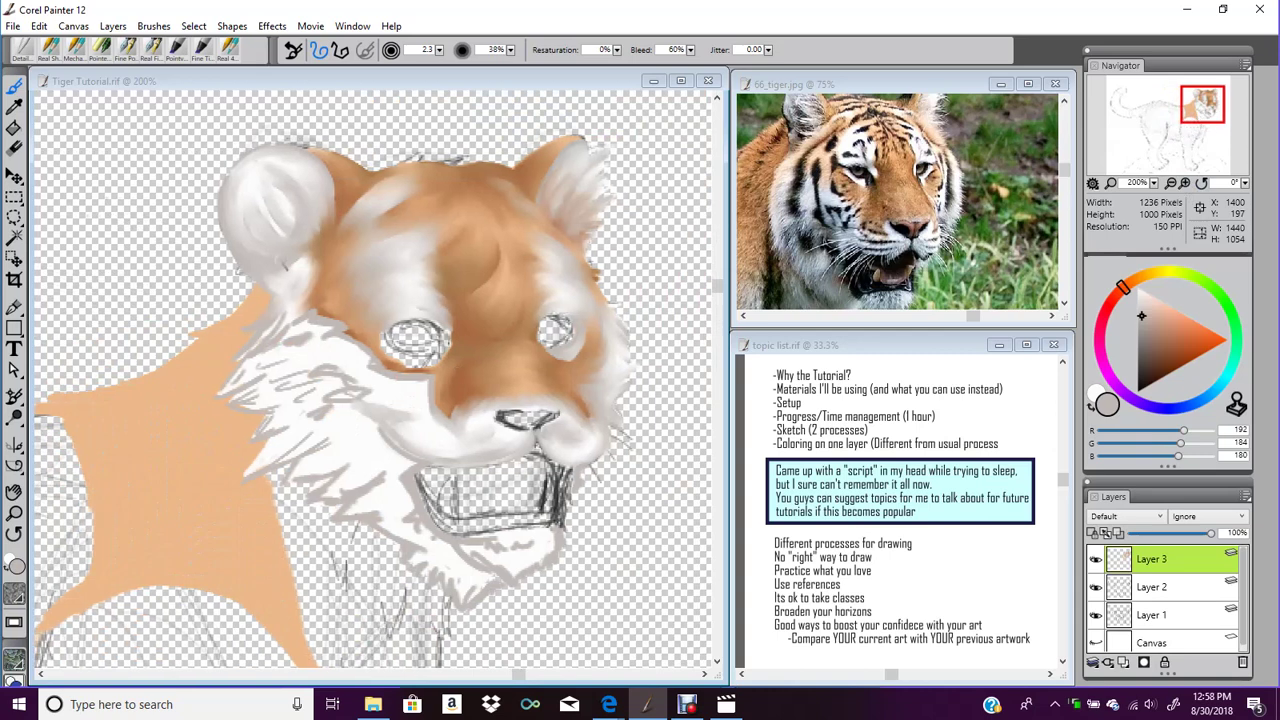
Touch up the blended white fur just below the near ear
left_click(296, 258)
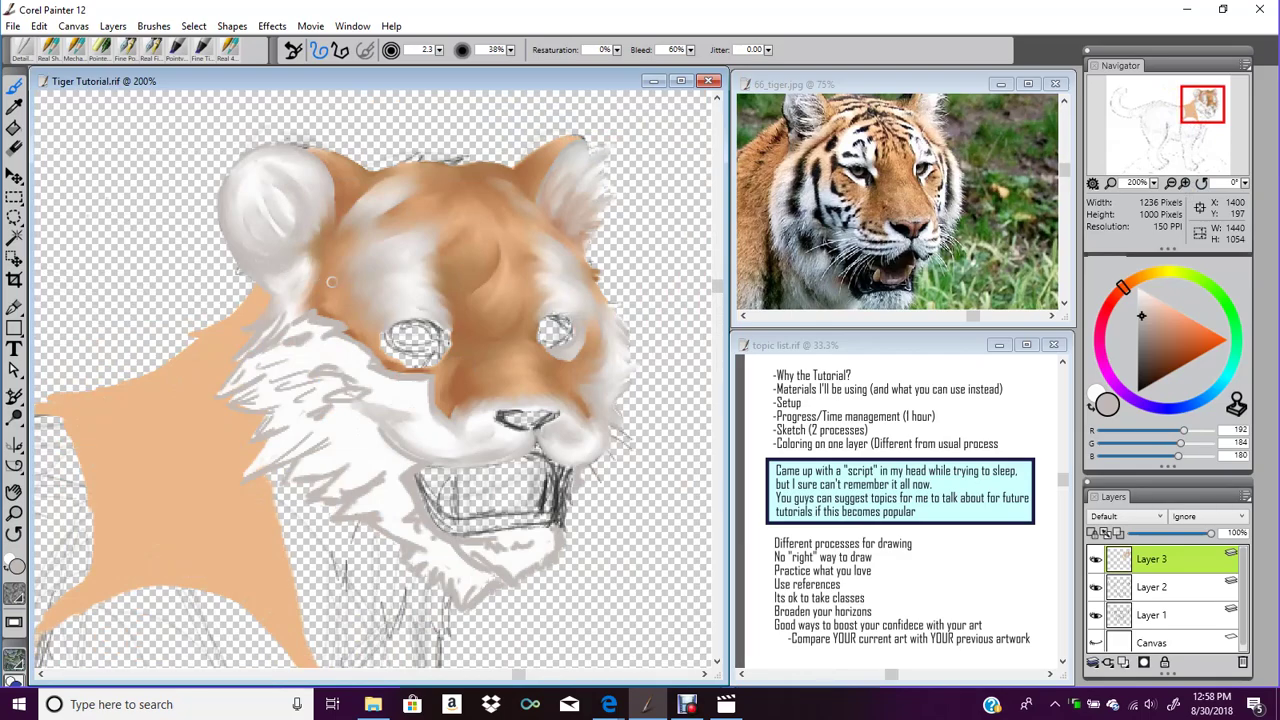
mouse_move(1187, 115)
left_mouse_down()
mouse_move(1174, 128)
mouse_move(1204, 126)
mouse_move(1211, 110)
left_mouse_up()
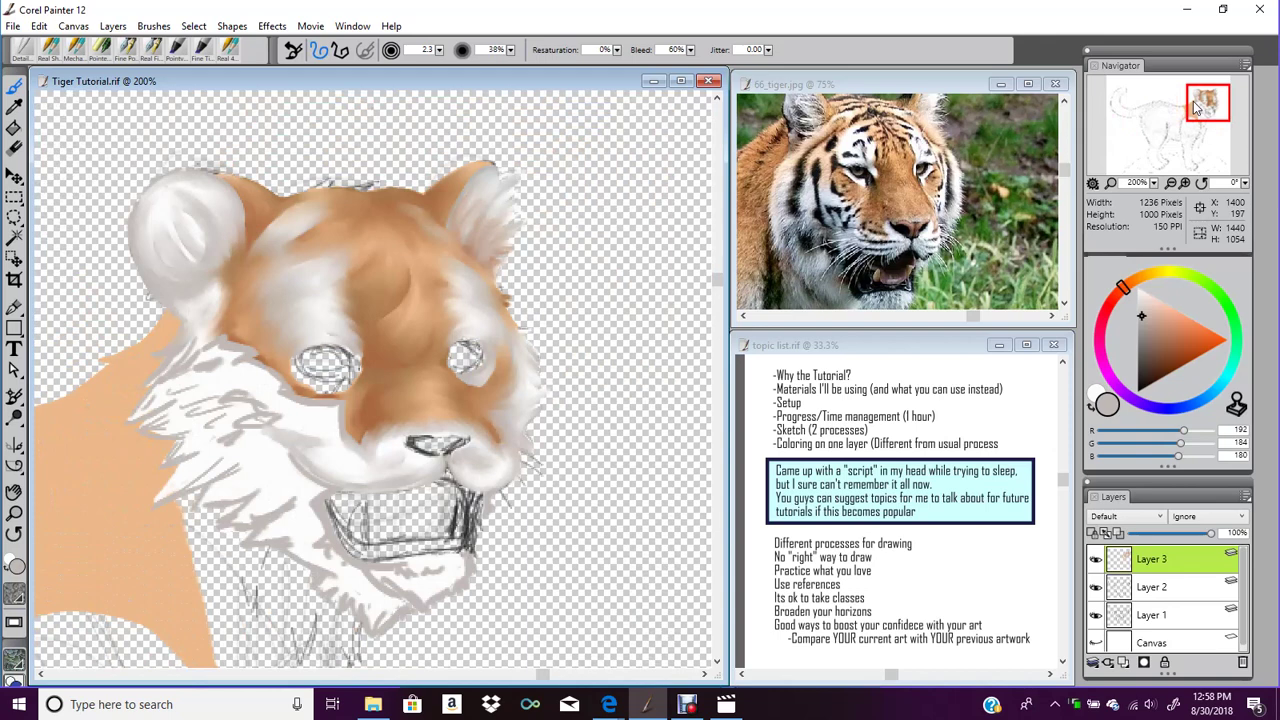
left_click_drag(1198, 110, 1195, 113)
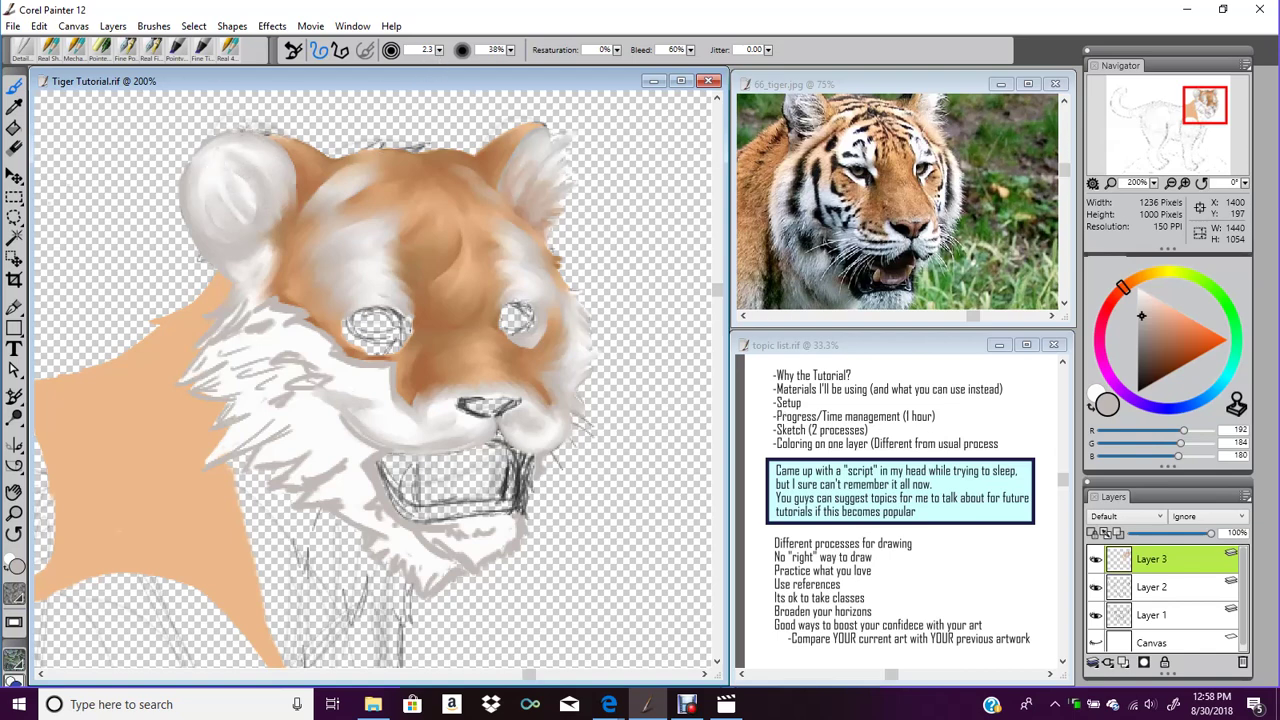
Show the white Canvas behind the painting and hide the sketches on Layer 1 and Layer 2
scroll(1196, 605, "down", 1)
left_click(1096, 637)
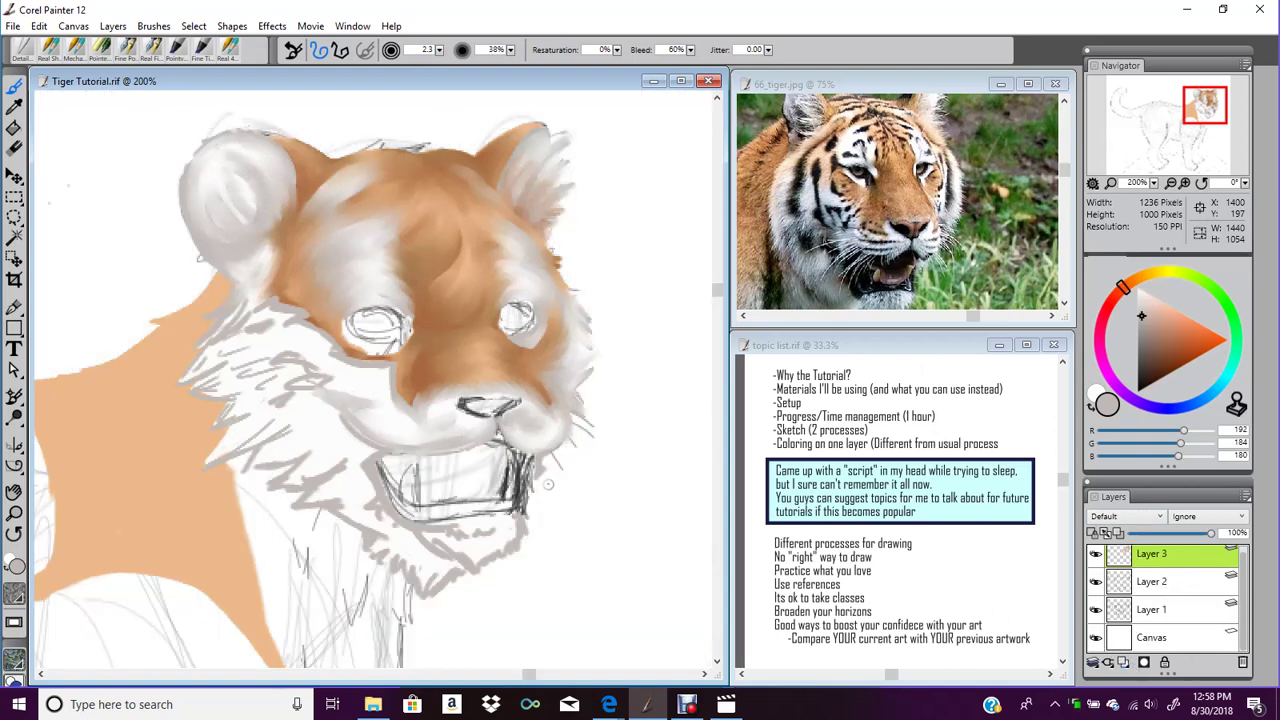
left_click(1096, 609)
left_click(1096, 581)
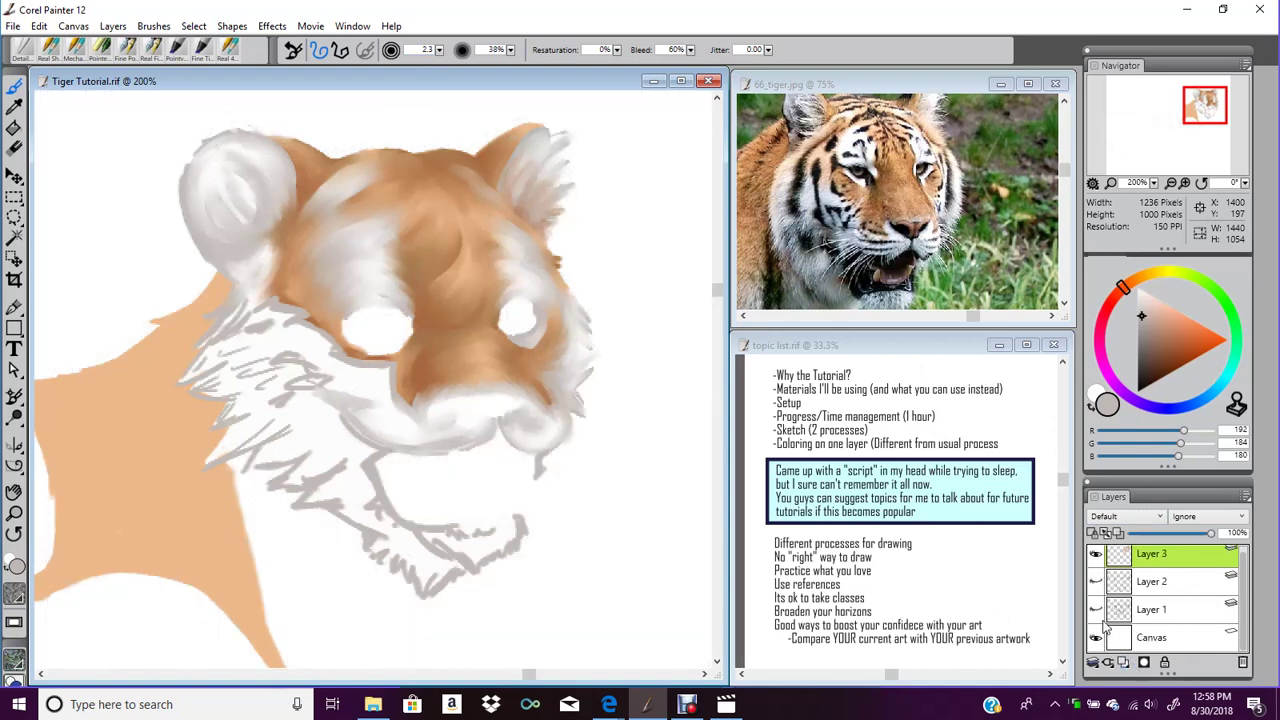
left_click(1096, 581)
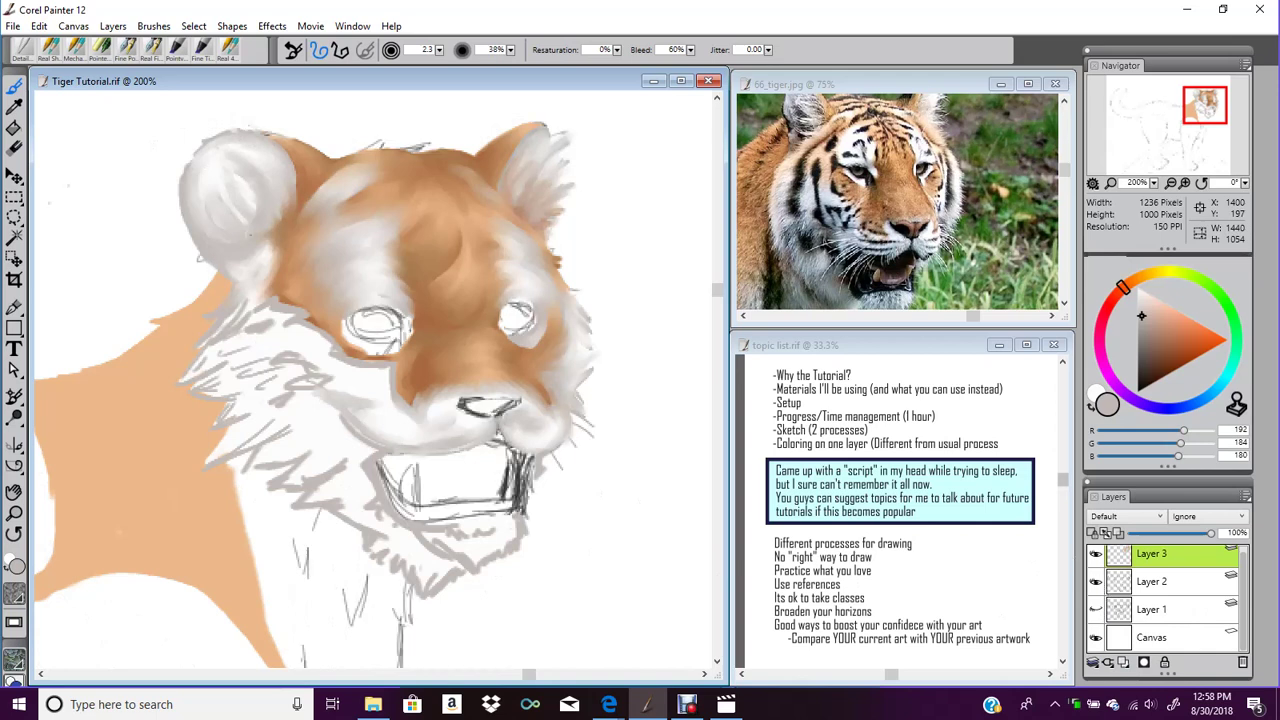
left_click(1097, 581)
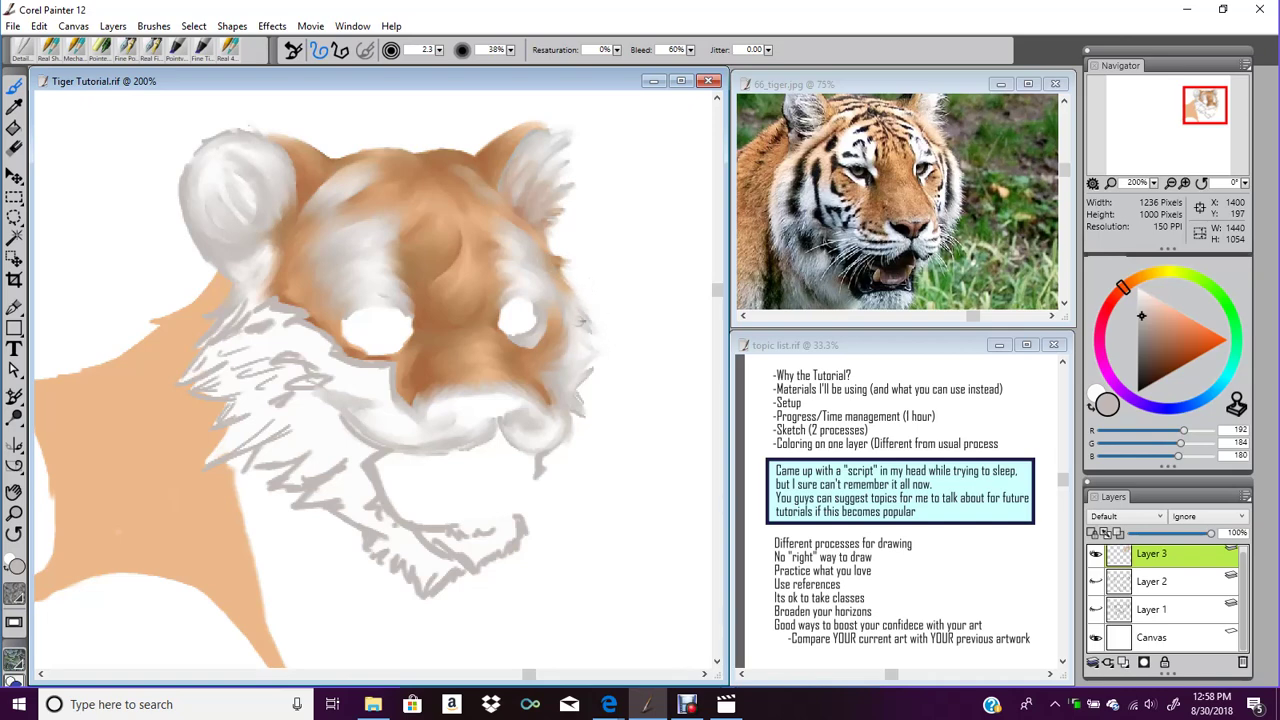
Examine the painted head against the white canvas from a wider view, comparing it with and without the Layer 2 sketch
left_click(1171, 182)
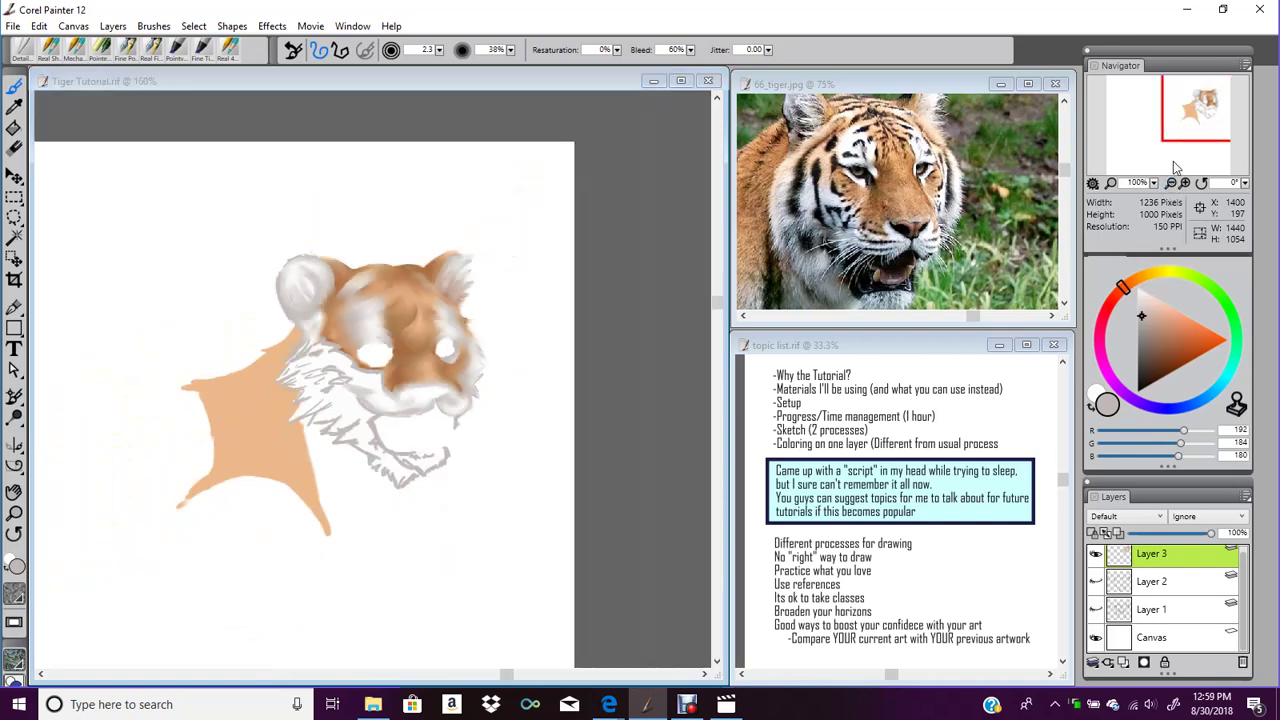
left_click(1095, 581)
left_click(1095, 581)
left_click_drag(1214, 88, 1190, 100)
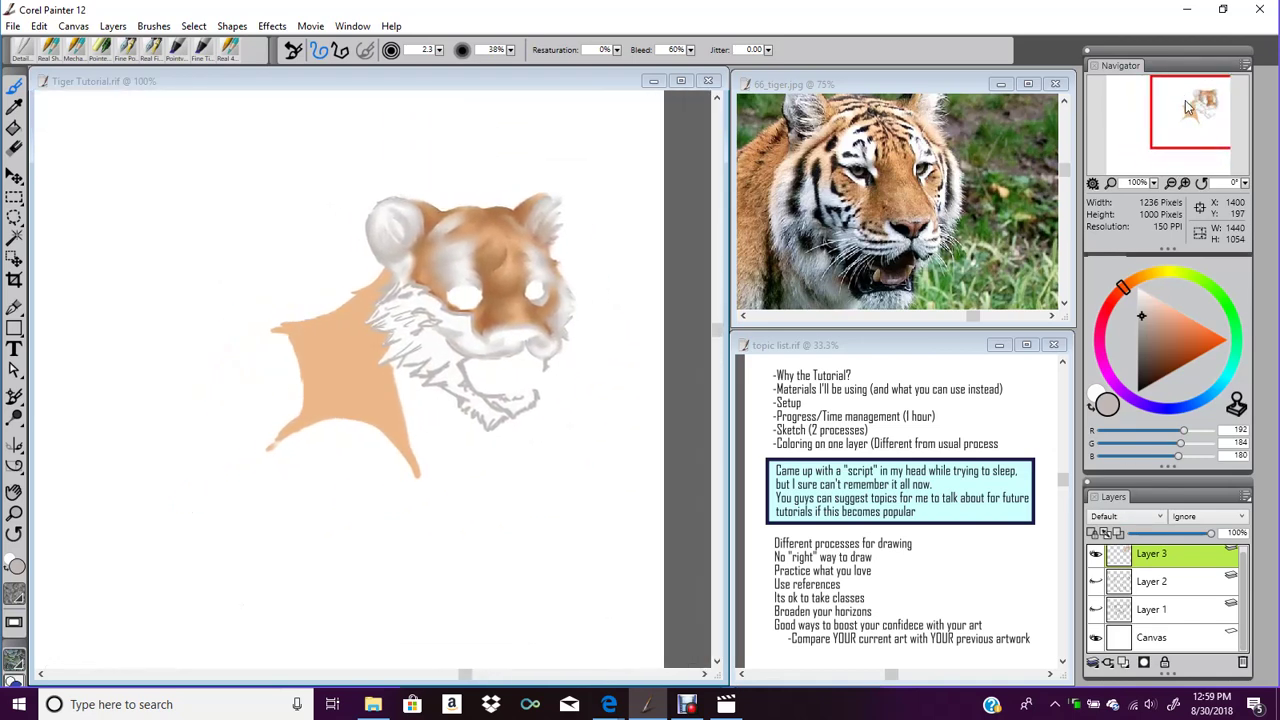
left_click(1185, 186)
left_click(1185, 186)
left_click(1172, 184)
left_click_drag(1197, 113, 1198, 108)
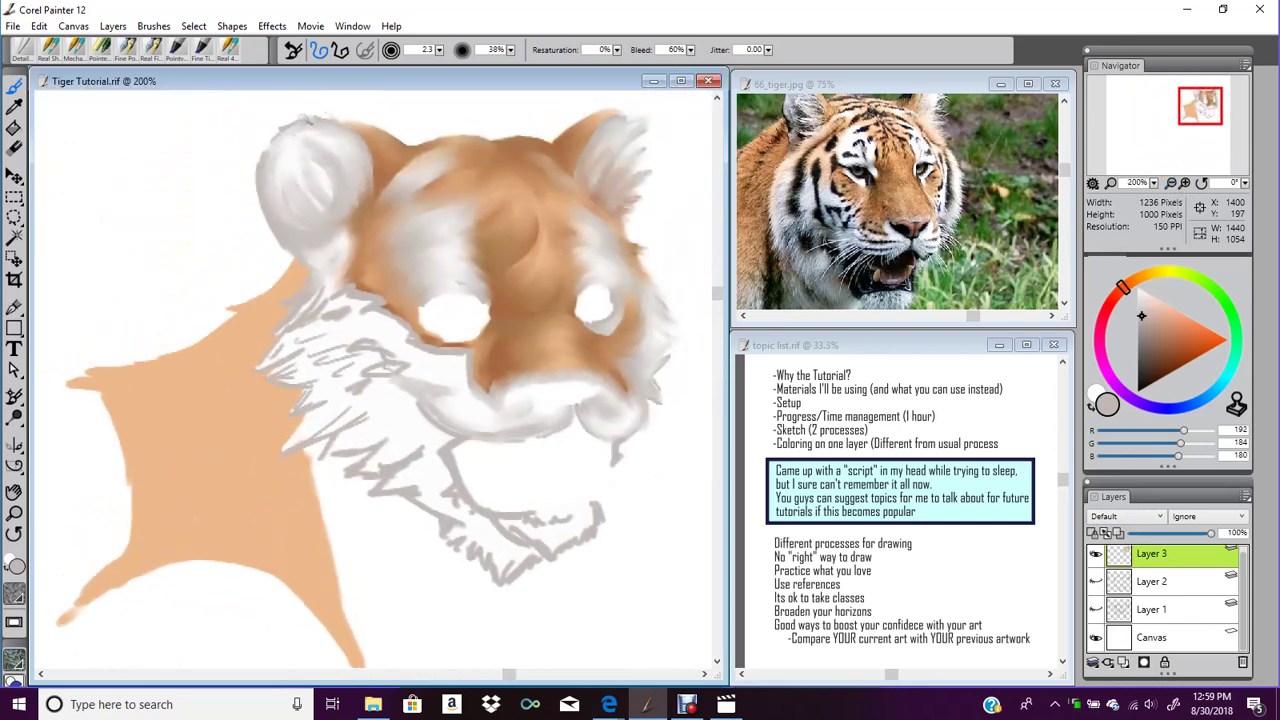
Blend the near ear's outer edge and inner shading at size 4.1, and reframe the reference photo to show both ears fully
left_click_drag(292, 121, 250, 138)
left_click_drag(441, 51, 444, 53)
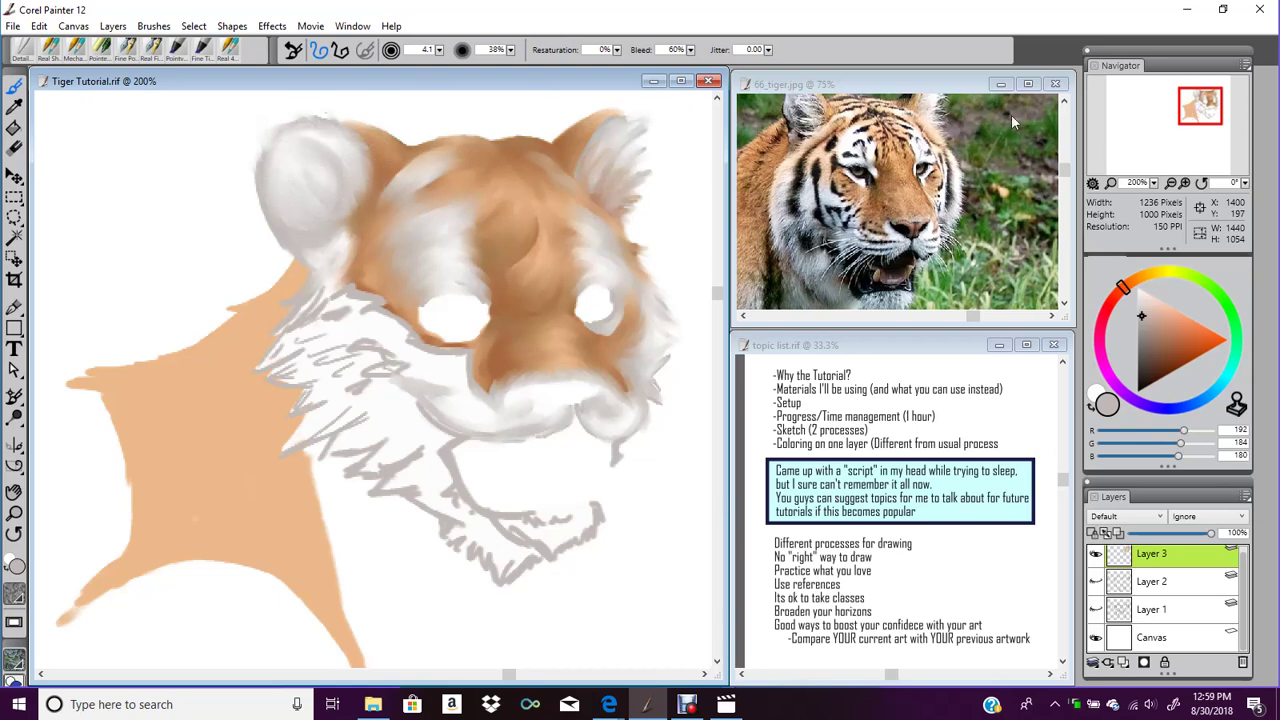
left_click(978, 86)
left_click_drag(1214, 128, 1200, 110)
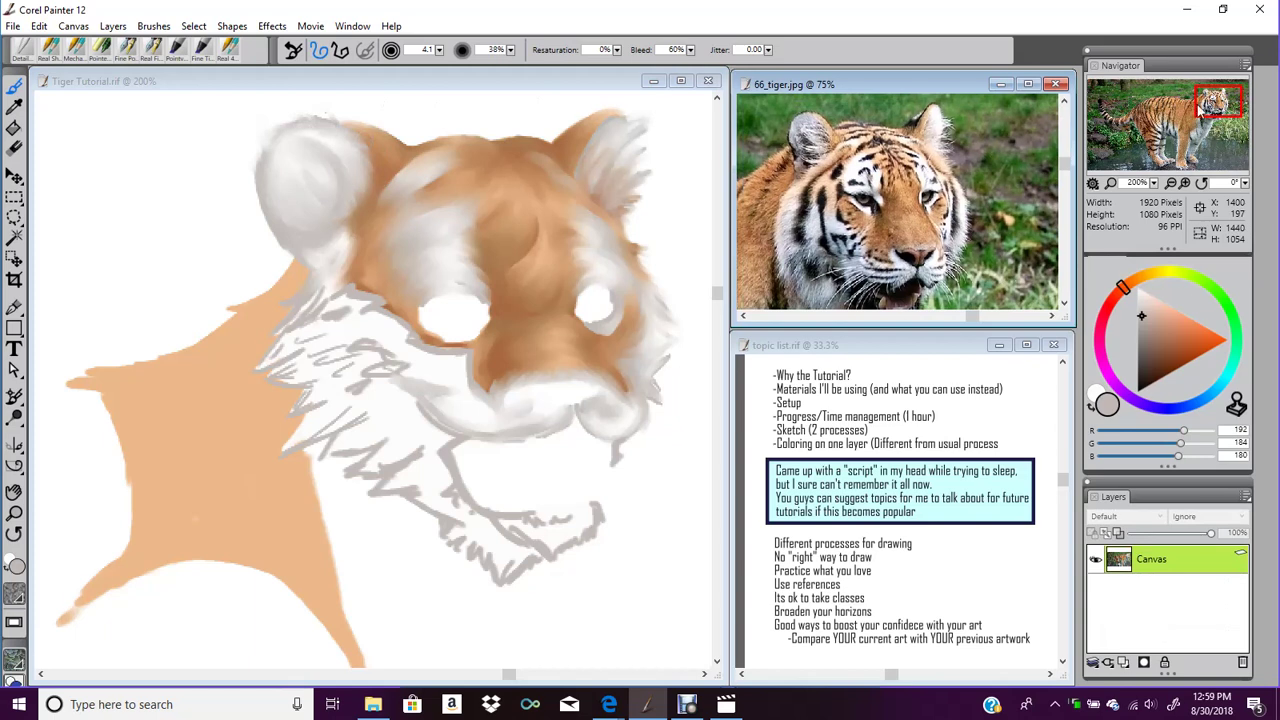
left_click(510, 82)
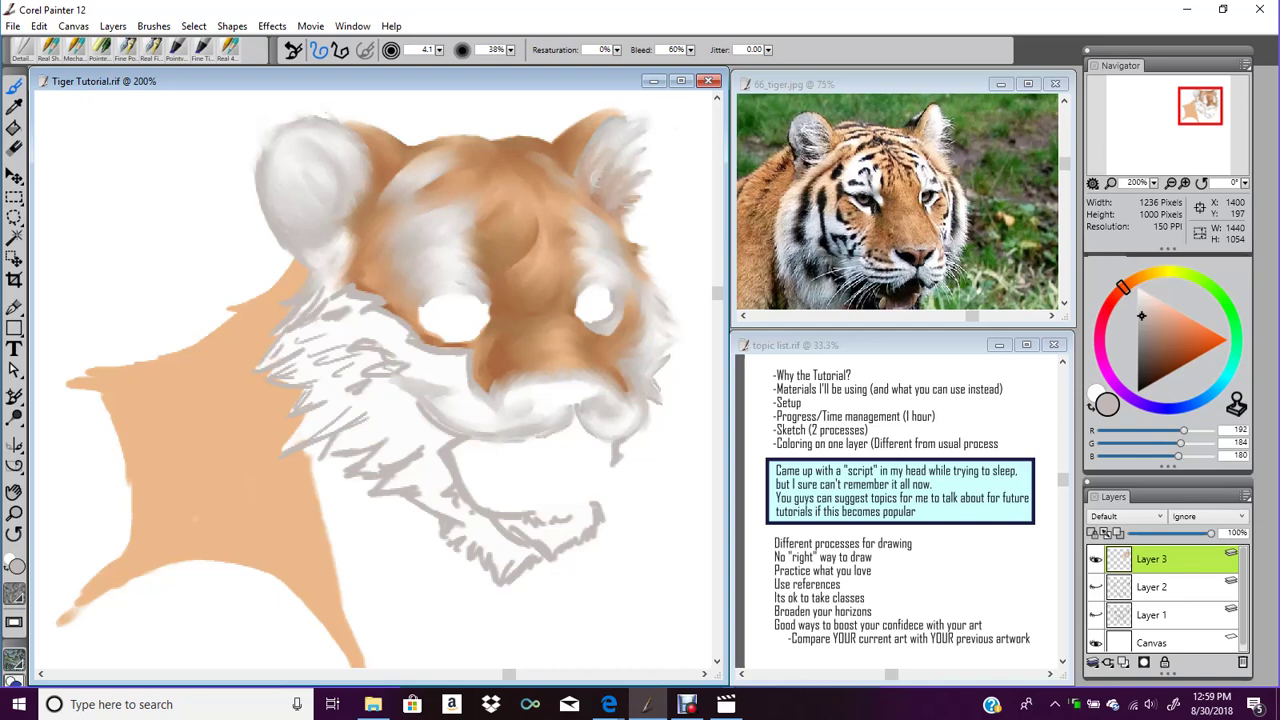
left_click(1098, 645)
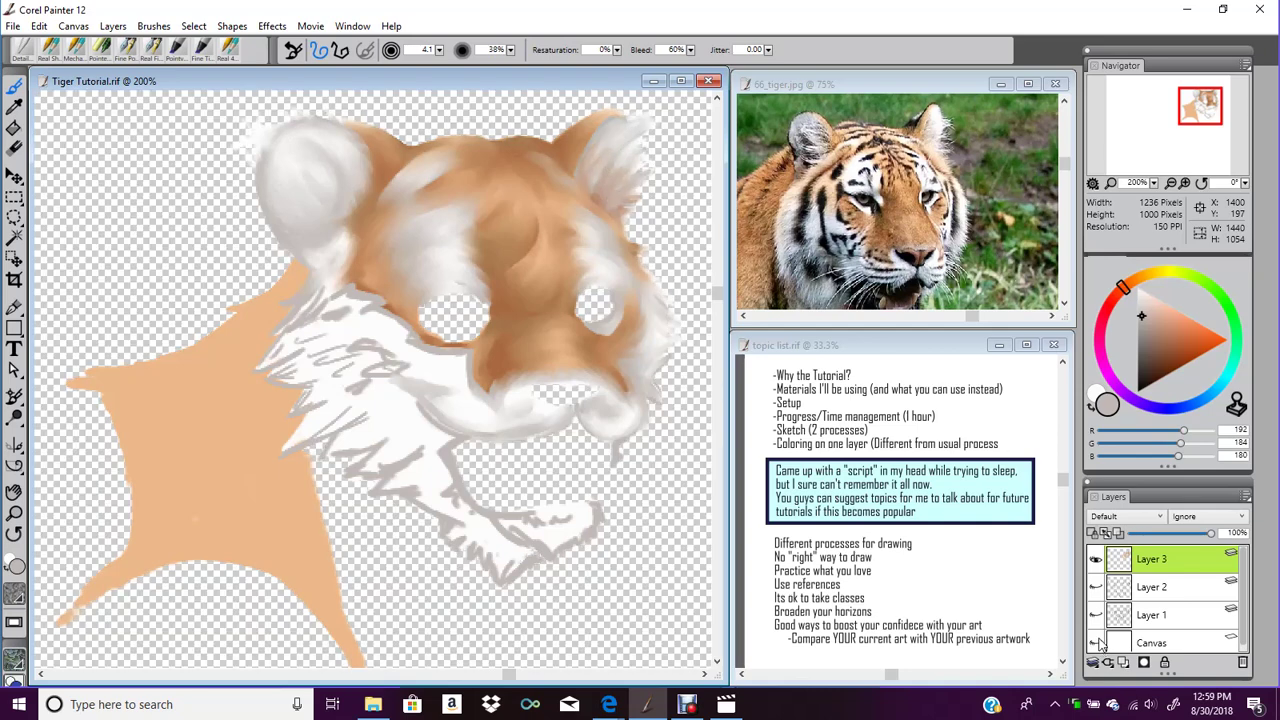
left_click(1098, 645)
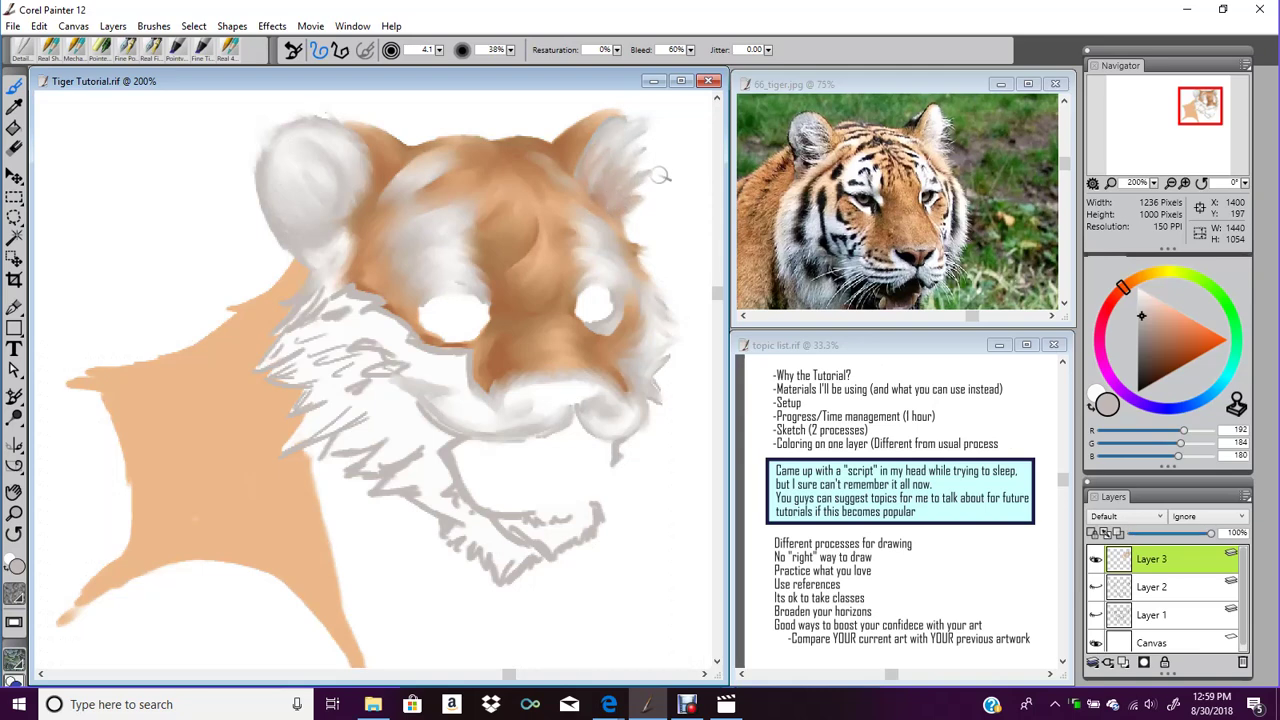
Smooth the grey fur shading of both ears, varying the blender size between 8.2 and 3.9
left_click_drag(439, 51, 421, 61)
left_click_drag(441, 51, 453, 48)
left_click_drag(438, 50, 441, 51)
left_click_drag(439, 50, 445, 50)
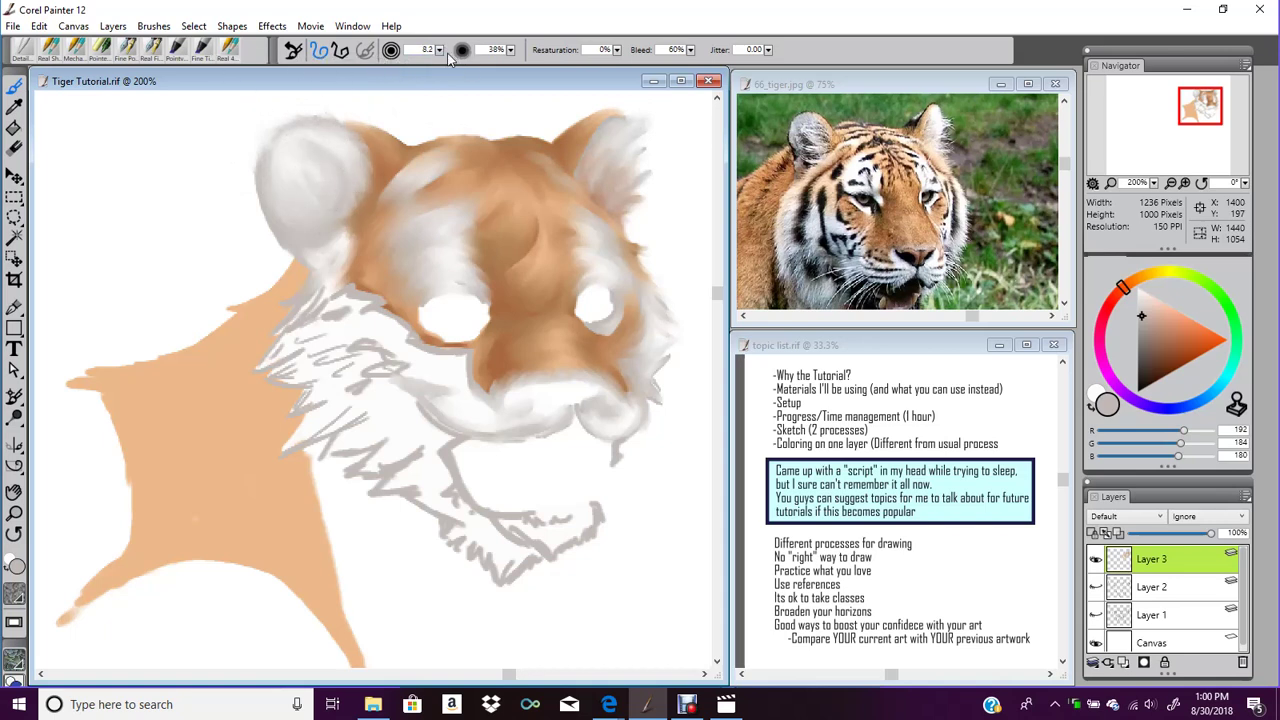
left_click_drag(440, 54, 412, 92)
Show the Layer 2 sketch again and paint white fur beneath the near eye at size 26.0
left_click(1097, 587)
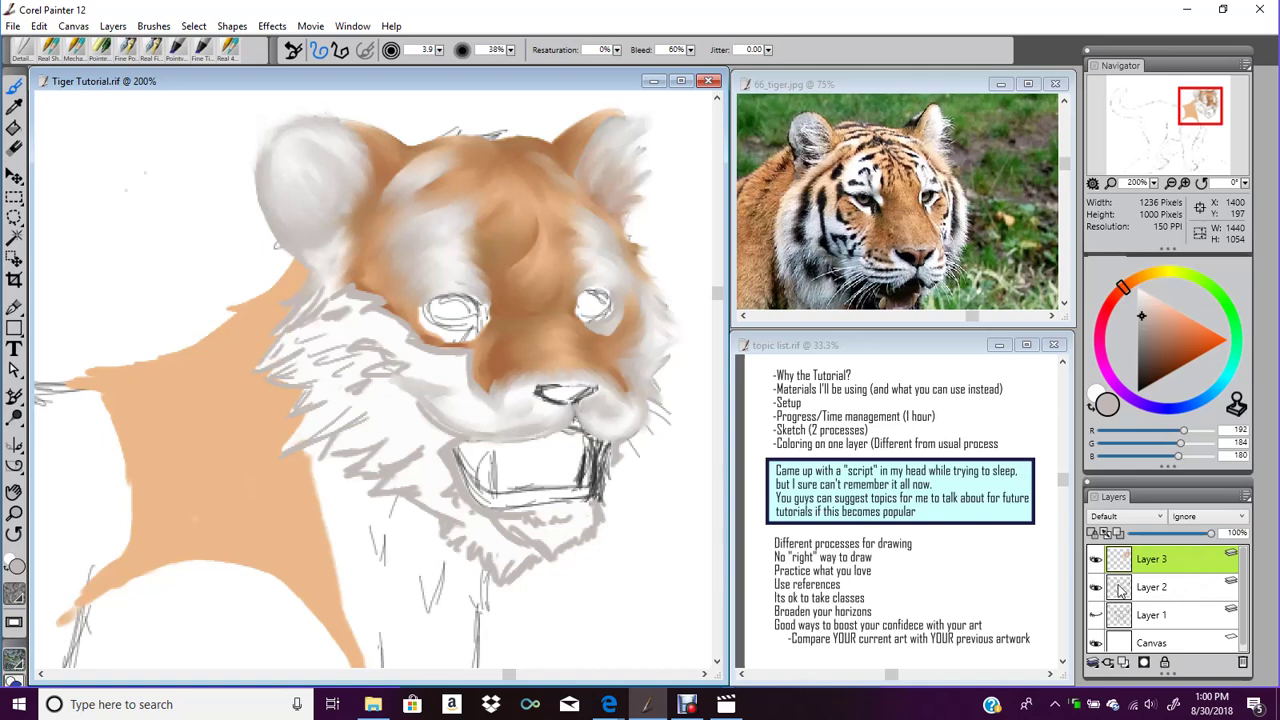
left_click(1091, 407)
left_click(54, 46)
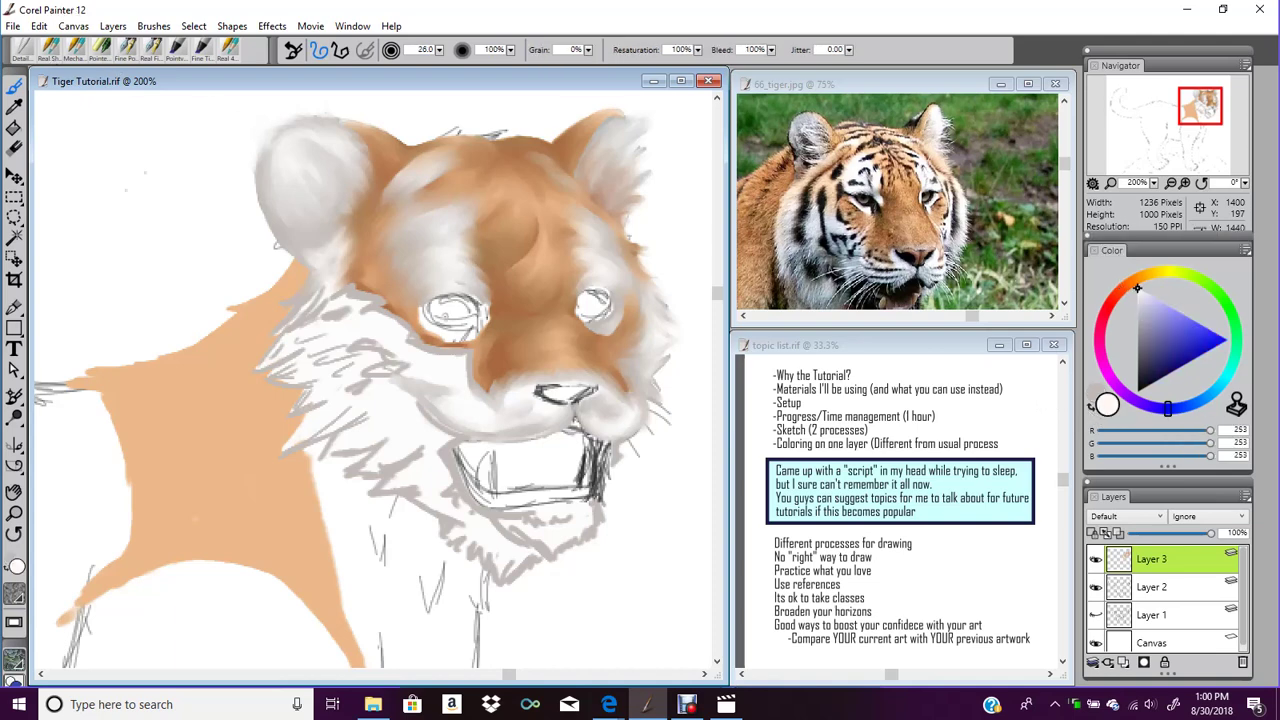
mouse_move(424, 311)
left_mouse_down()
mouse_move(472, 323)
mouse_move(469, 338)
left_mouse_up()
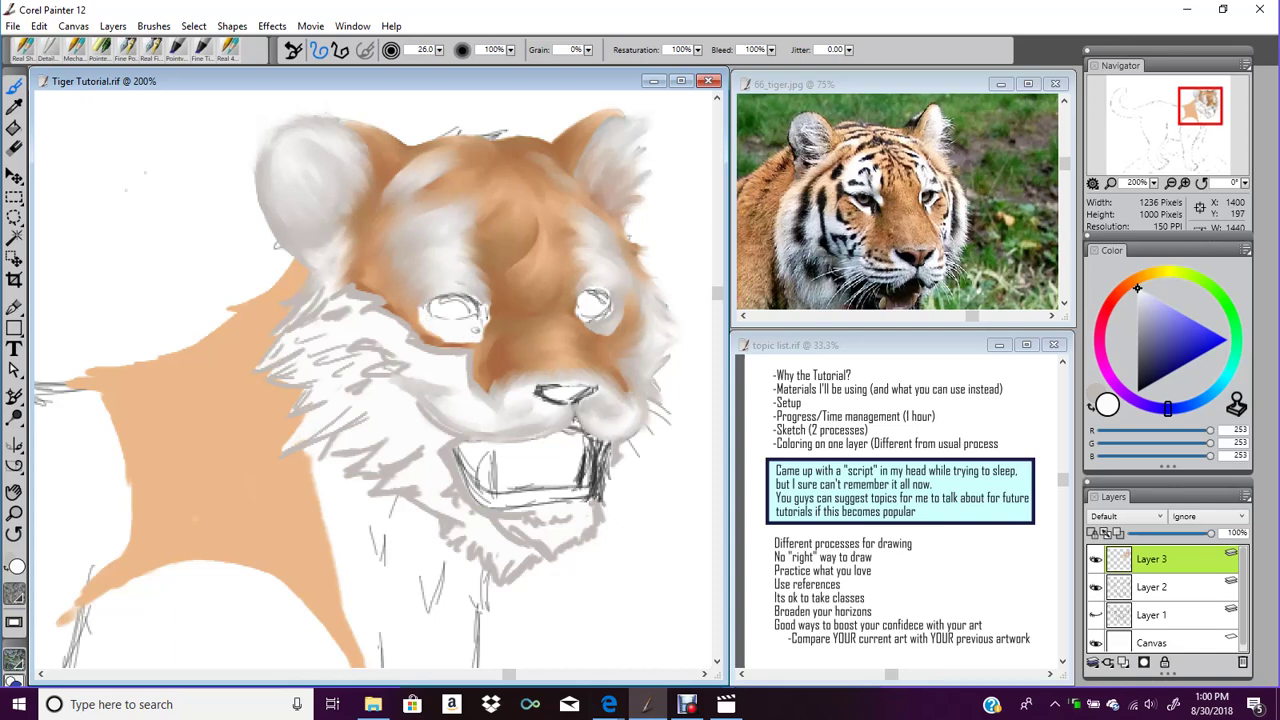
Hide the Canvas, paint grey shading around the lower edge of the near eye's white patch, and blend it at size 2.0
left_click_drag(1243, 589, 1243, 606)
left_click(1096, 637)
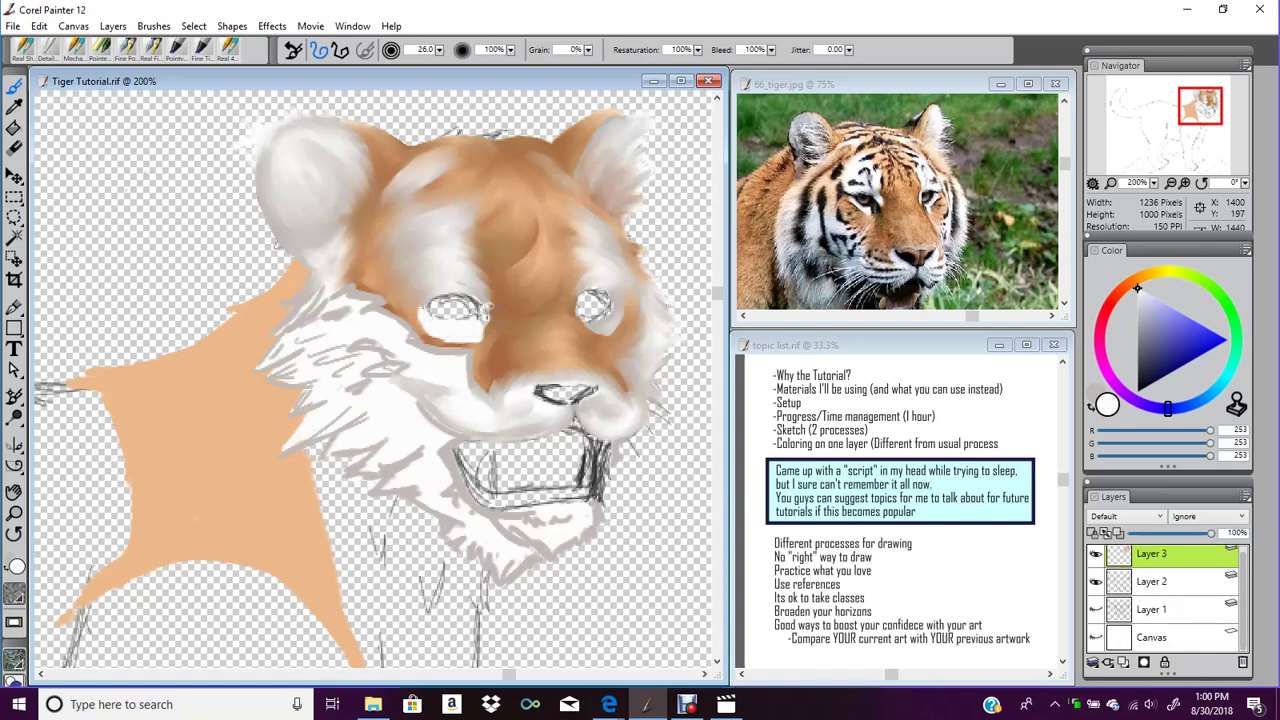
left_click(1092, 408)
left_click_drag(416, 307, 482, 324)
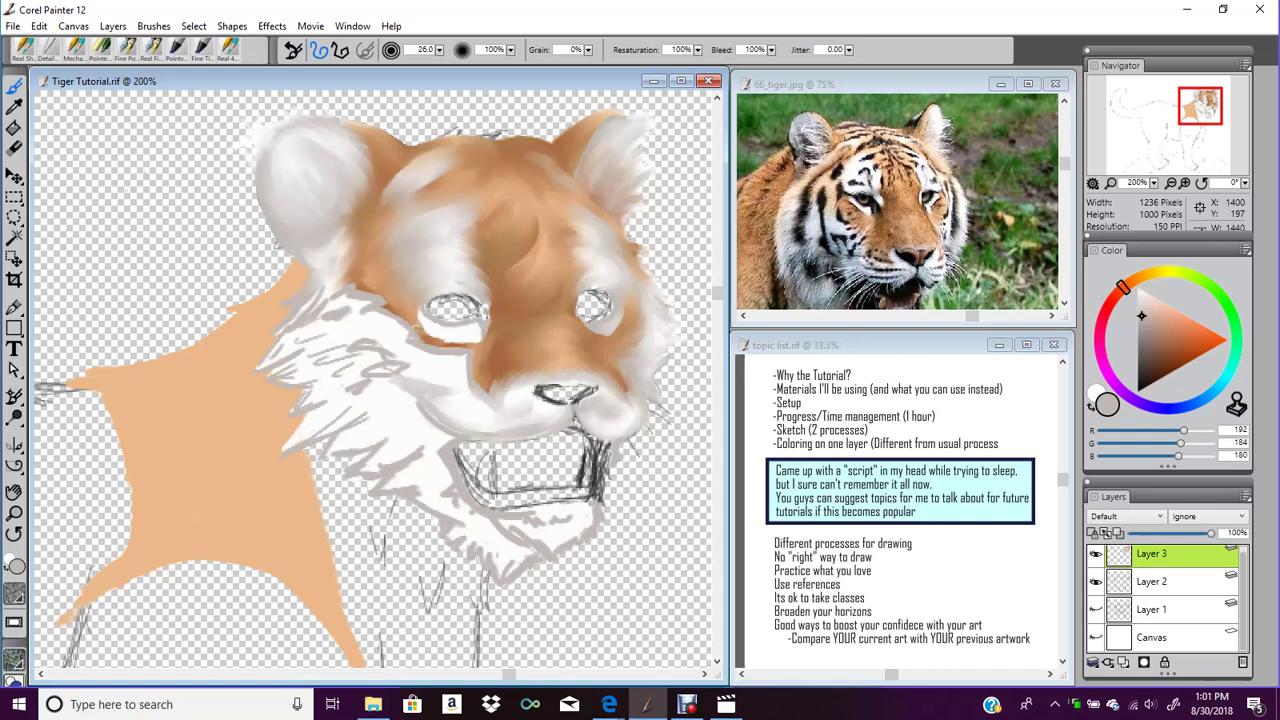
left_click_drag(432, 334, 468, 339)
left_click(48, 50)
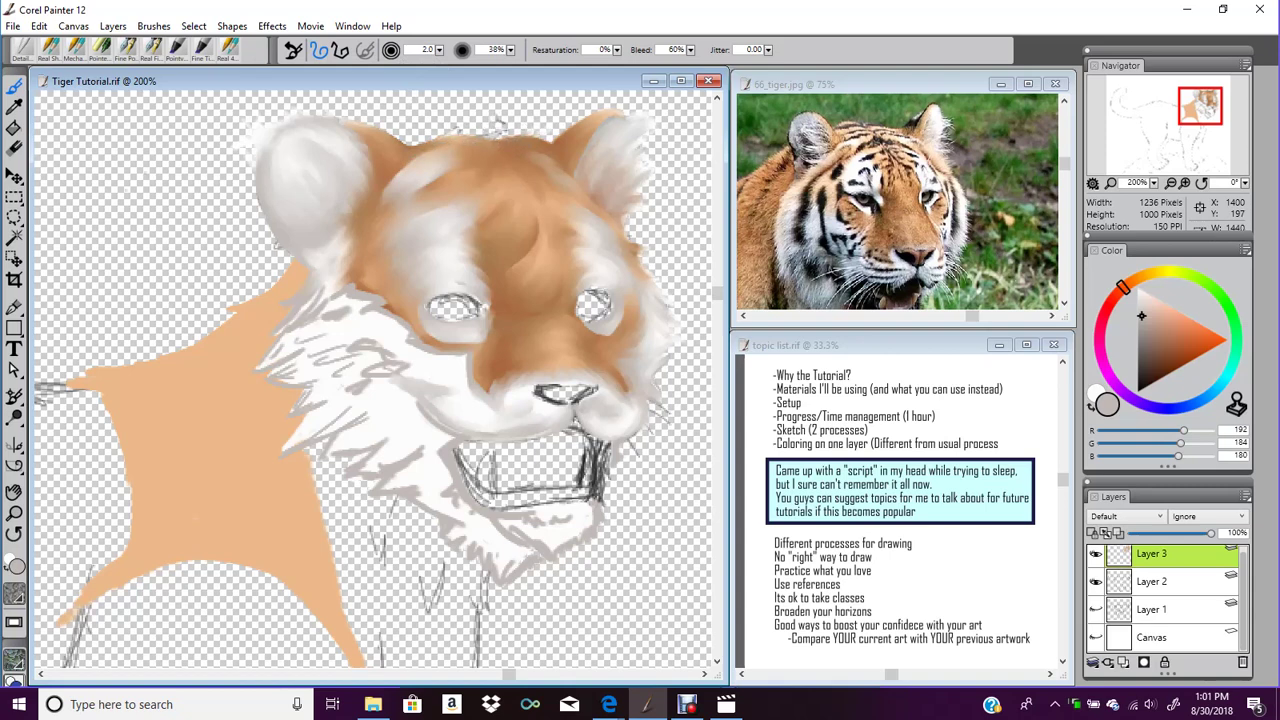
Check the edges against the white Canvas, hide it again, and erase stray paint around the near ear with a smaller eraser
left_click(1096, 637)
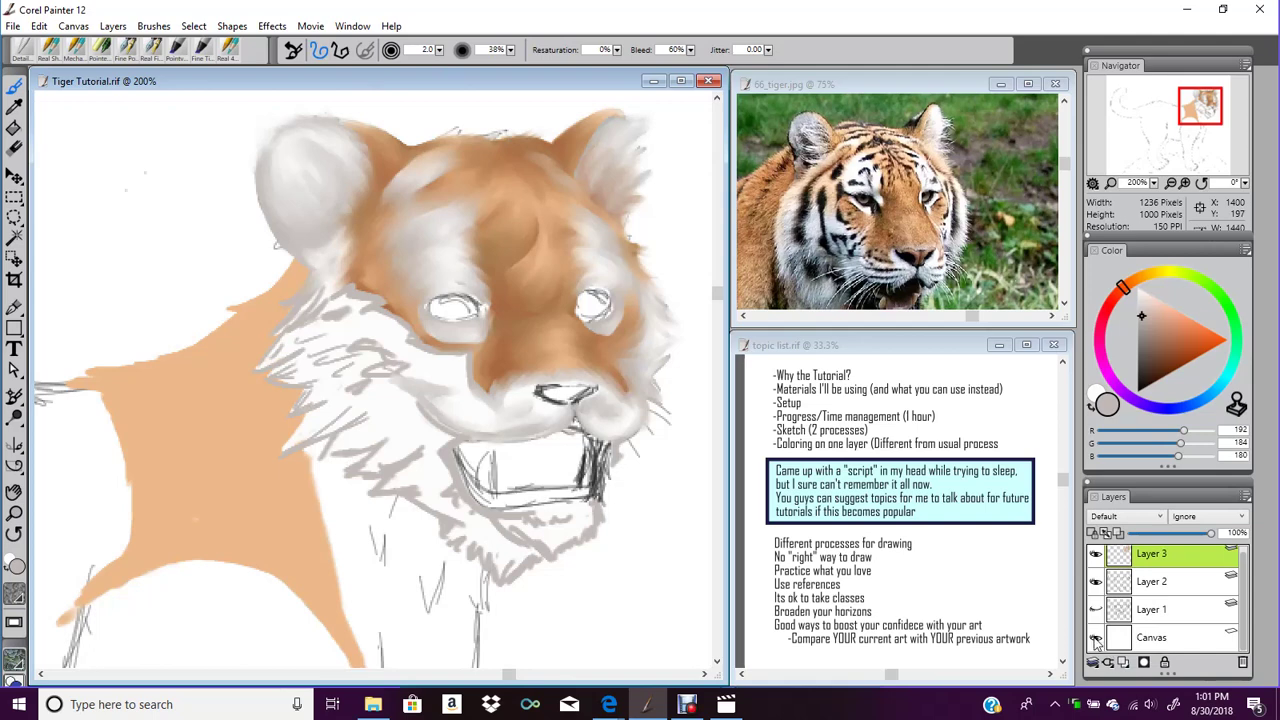
left_click(1095, 638)
key("n")
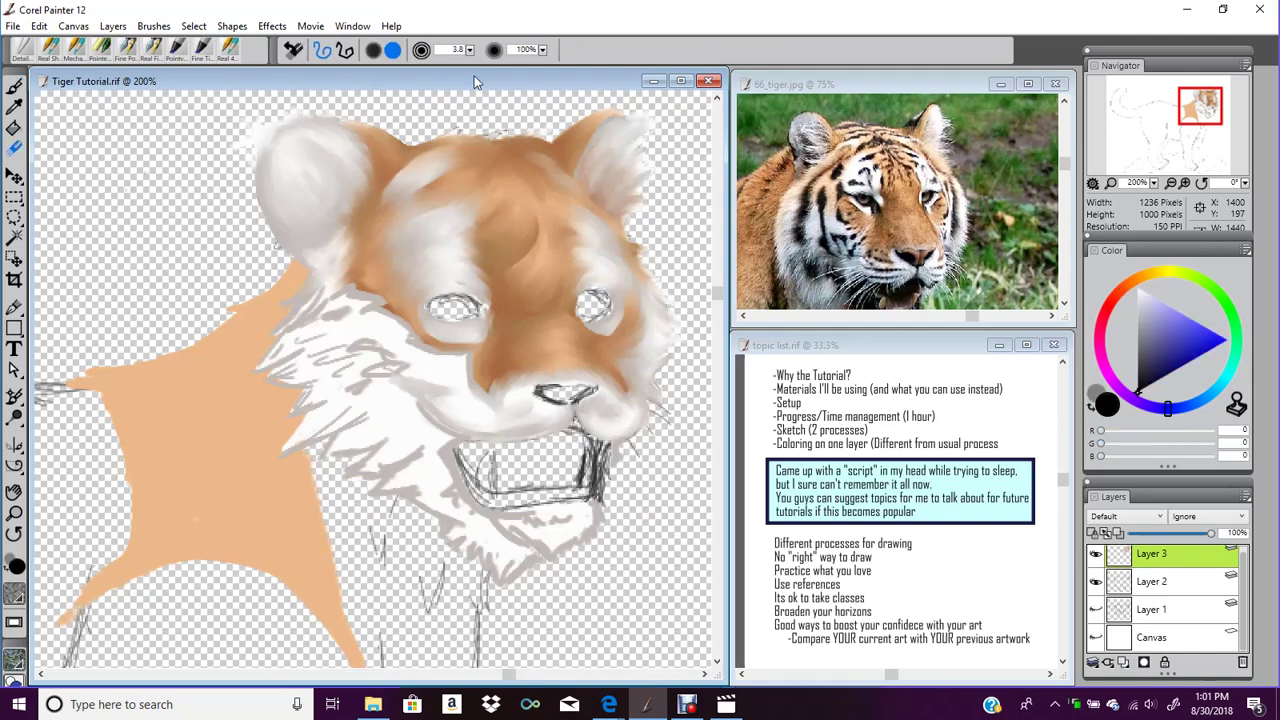
left_click_drag(470, 50, 448, 64)
key("b")
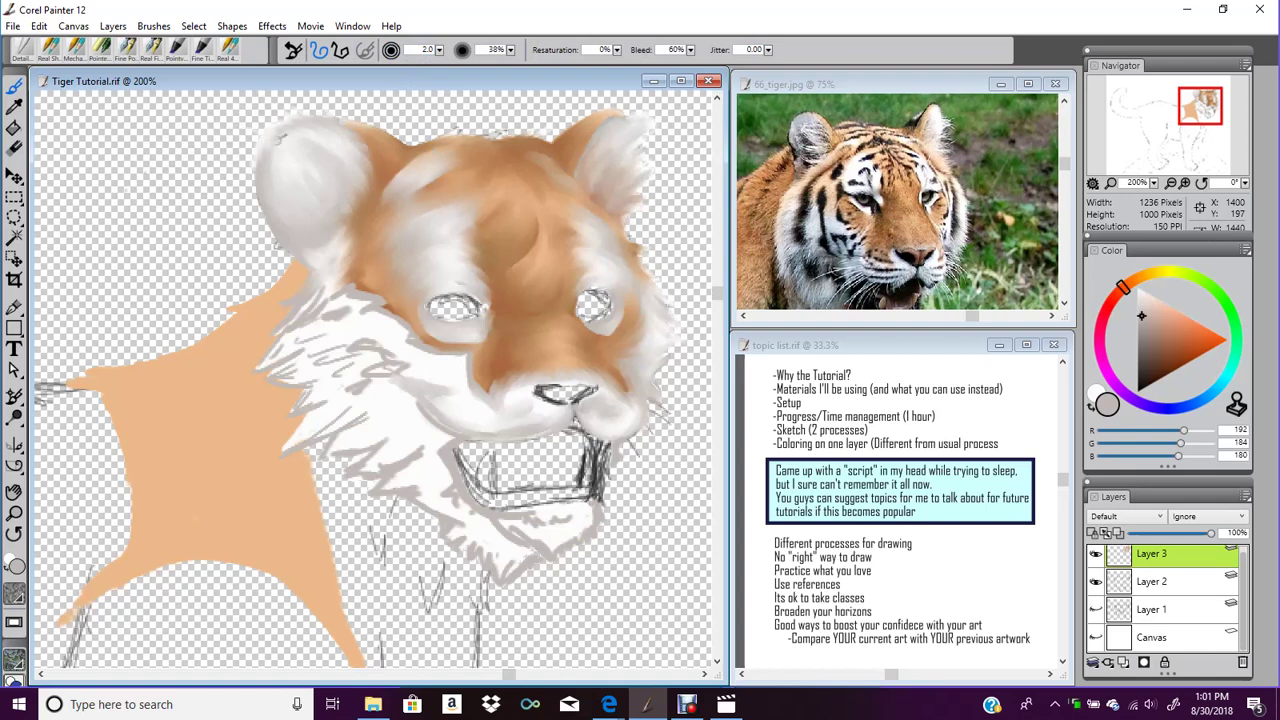
Undo the last brush stroke and switch back to the painting brush at size 26.0
left_click(39, 26)
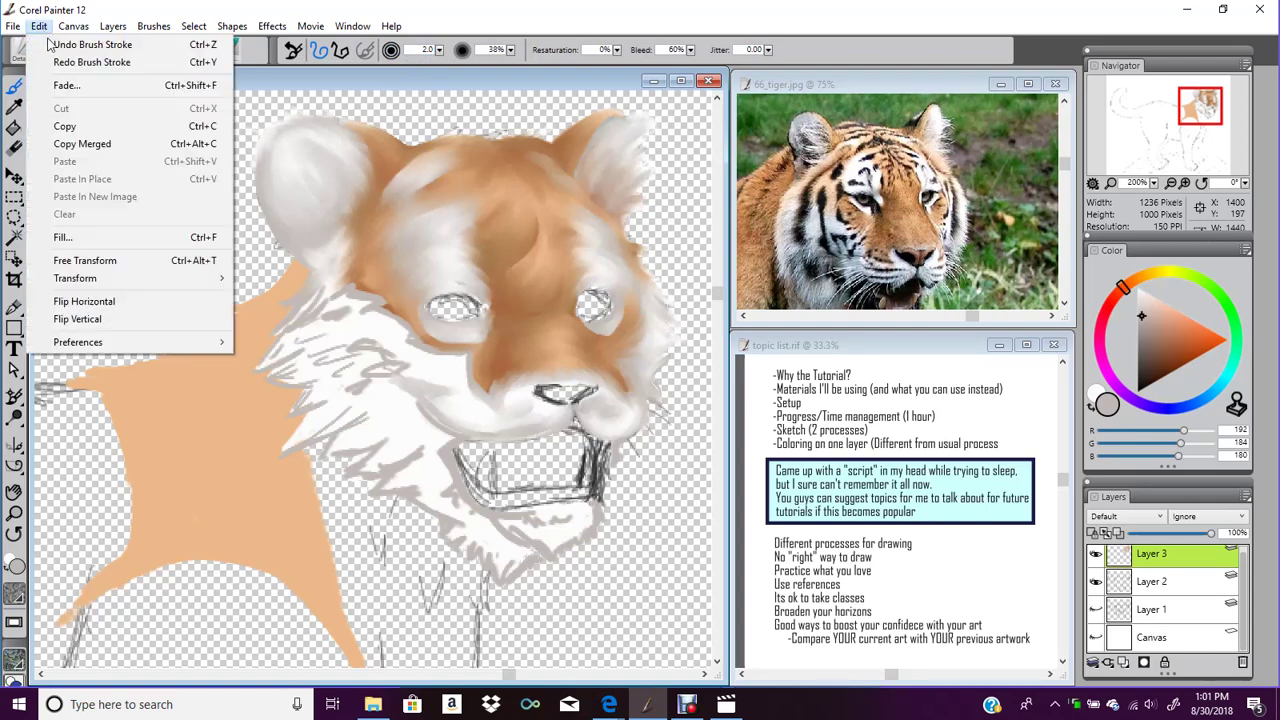
left_click(70, 48)
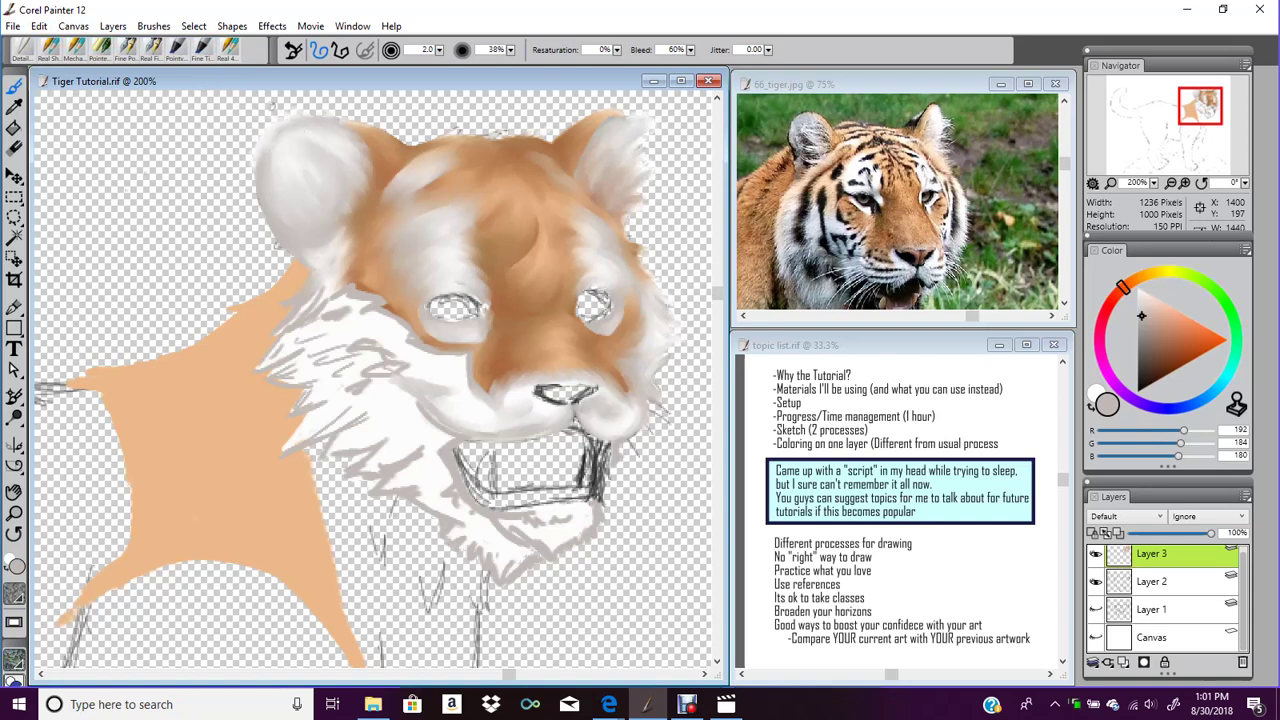
left_click(53, 49)
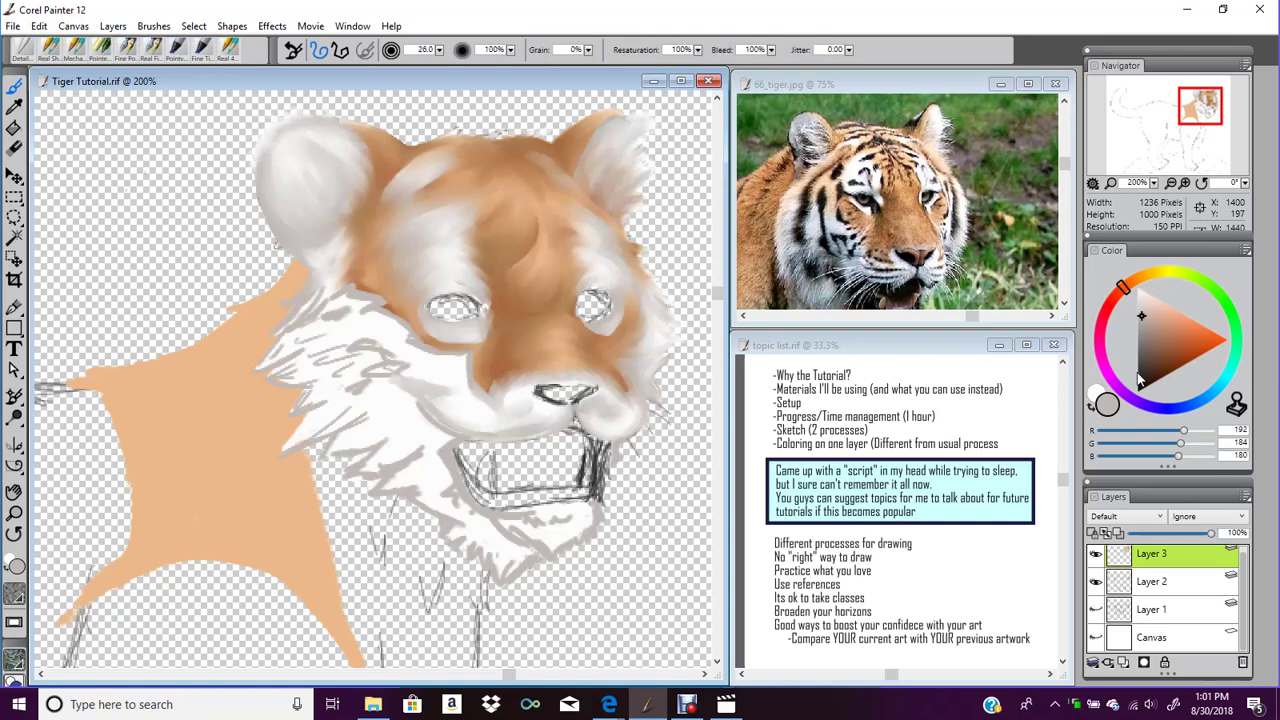
Sample the brown-orange from the fur beside the near cheek and paint thin strands inside both ears at size 14.8
left_click(1166, 332)
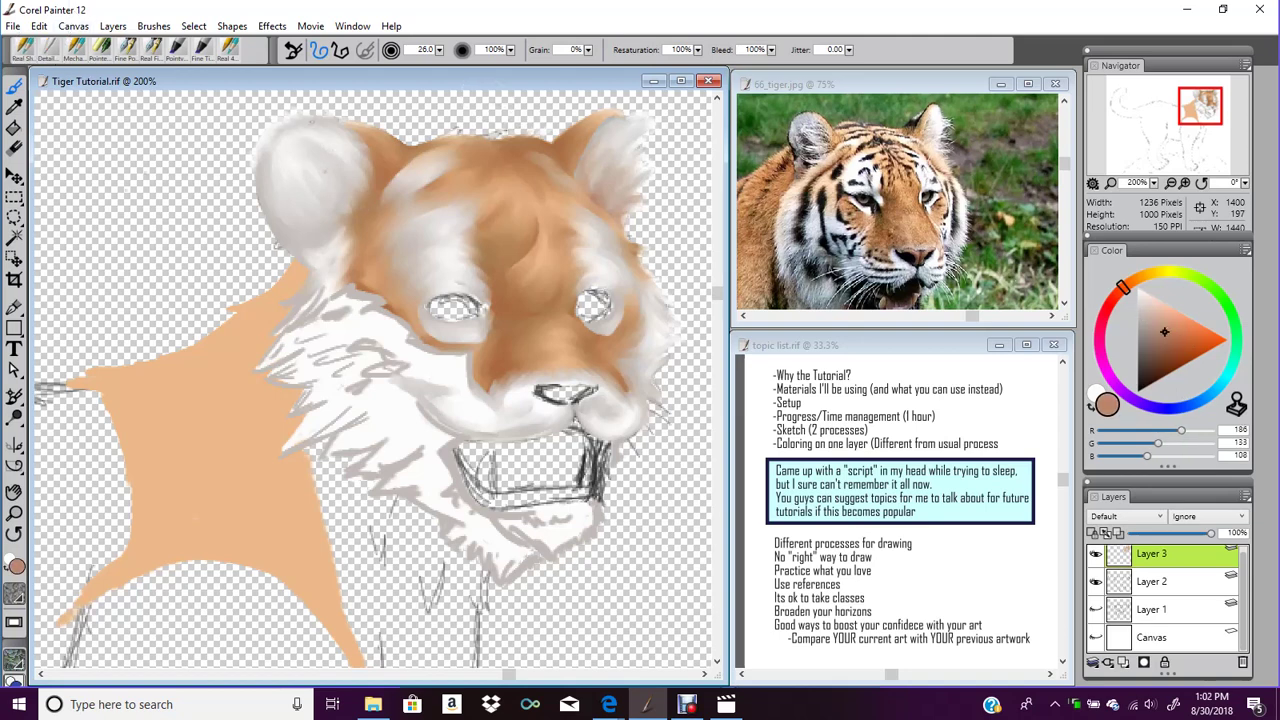
left_click(39, 27)
left_click(52, 46)
left_click(15, 103)
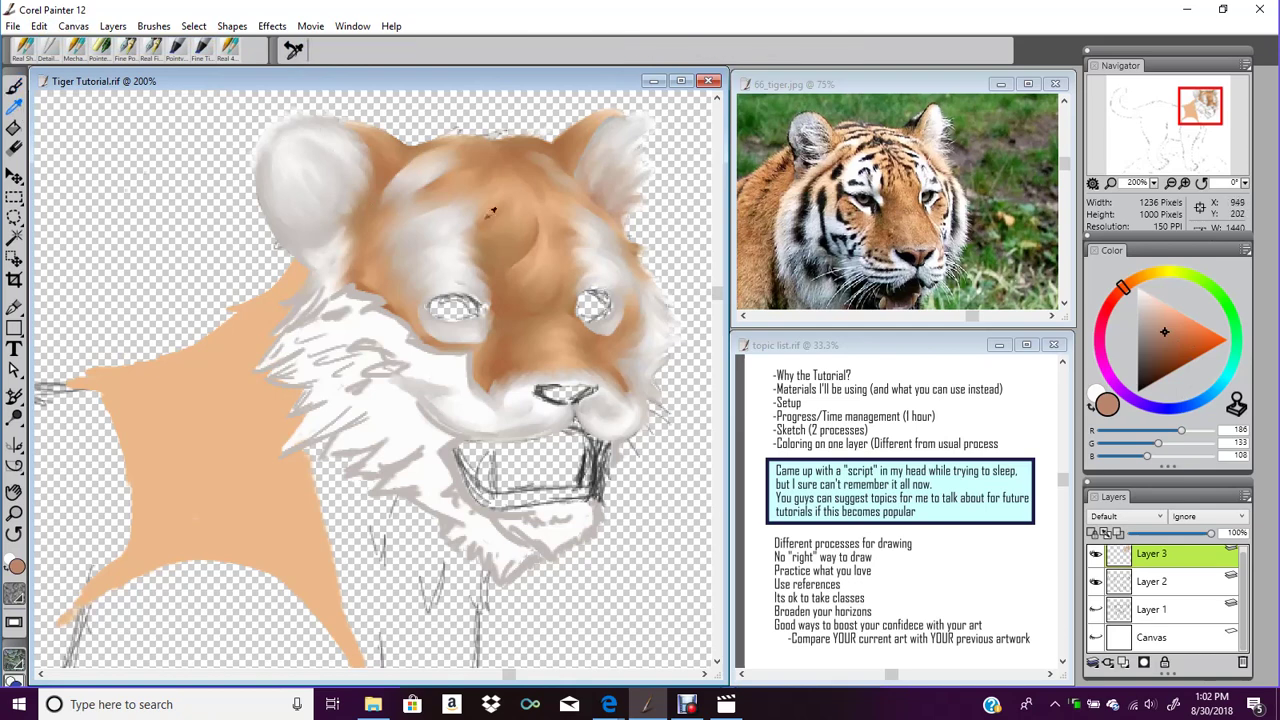
left_click(367, 279)
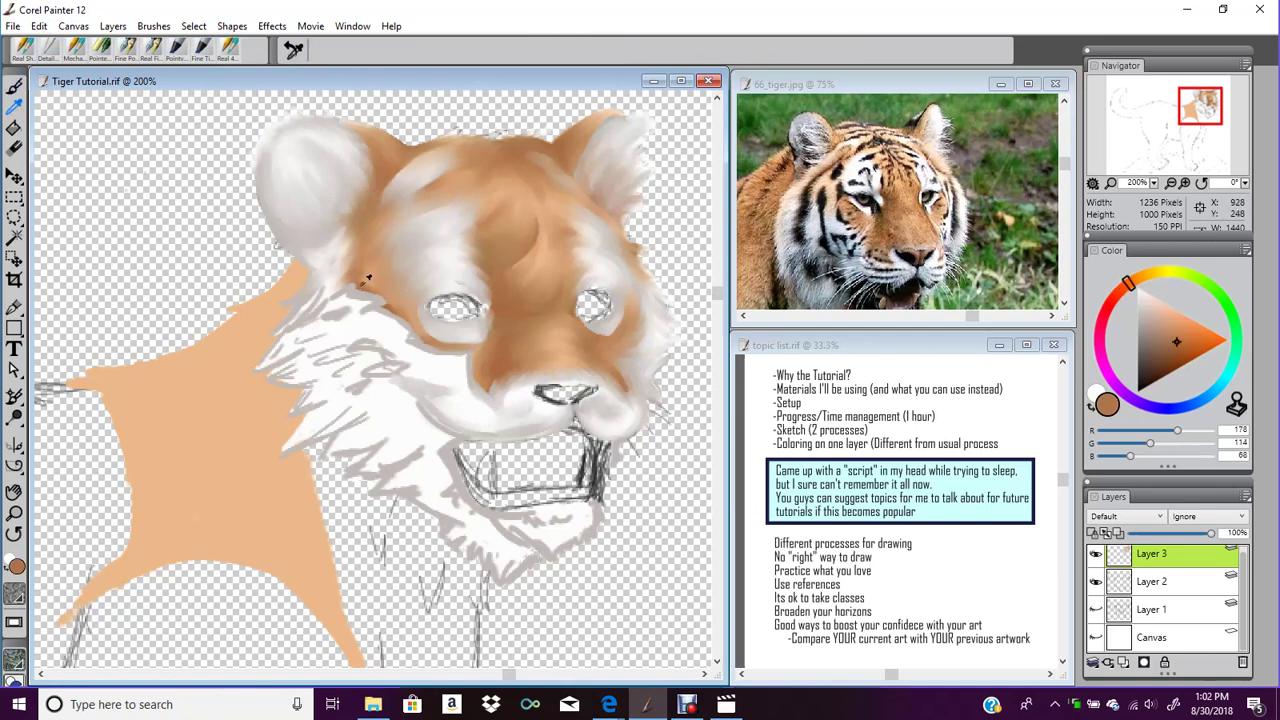
left_click(27, 53)
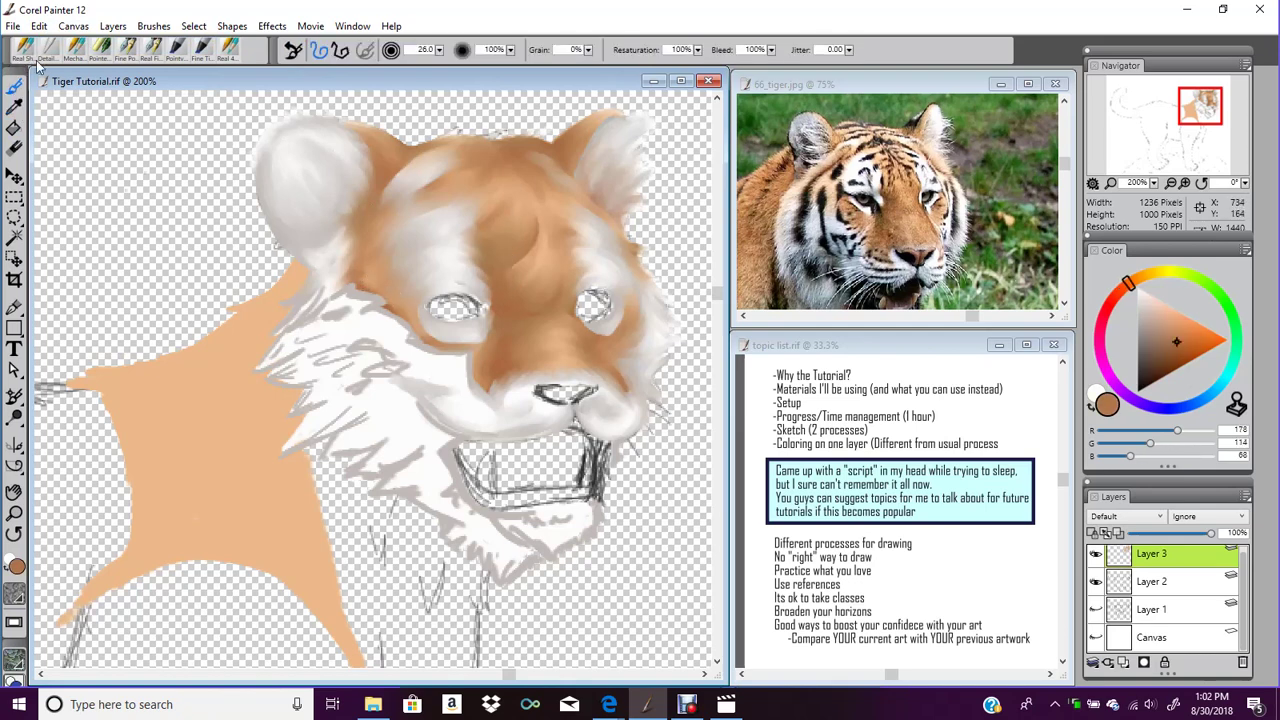
left_click_drag(442, 51, 437, 50)
mouse_move(305, 161)
left_mouse_down()
mouse_move(346, 210)
mouse_move(346, 231)
left_mouse_up()
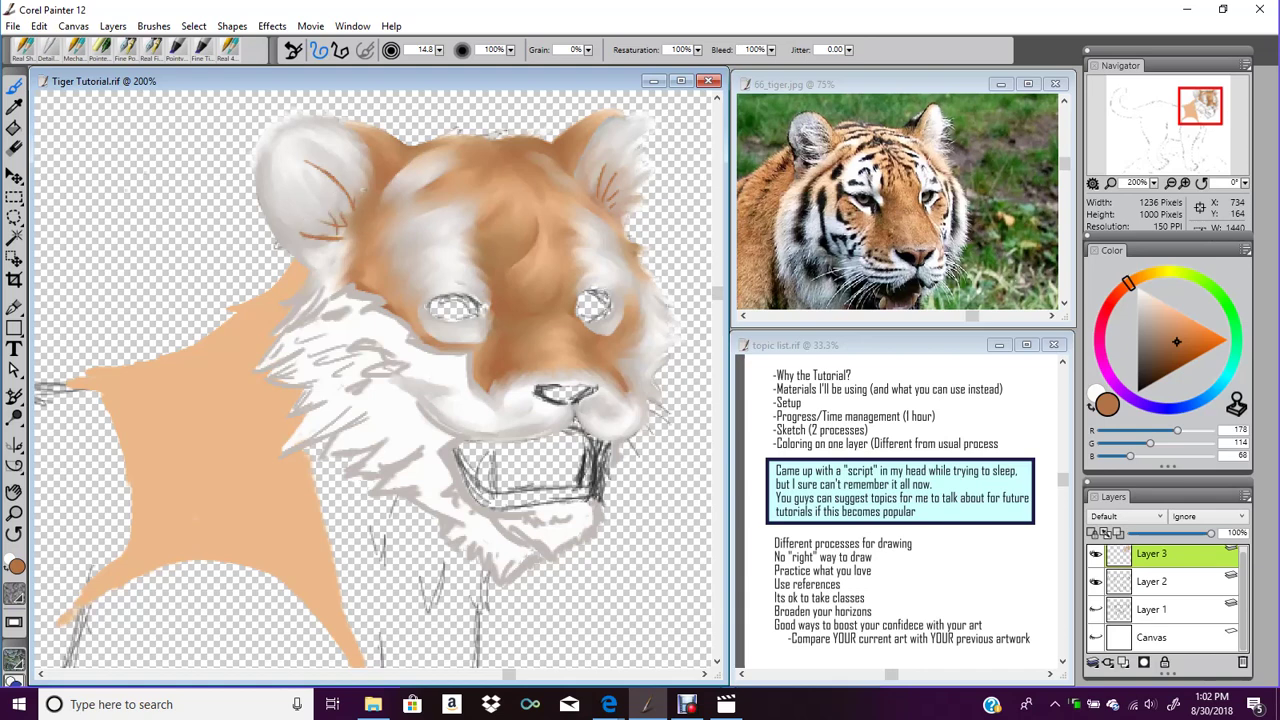
left_click_drag(366, 153, 347, 189)
left_click_drag(298, 250, 342, 238)
Blend the brown strands into the white fur of both ears at size 3.0
left_click(58, 52)
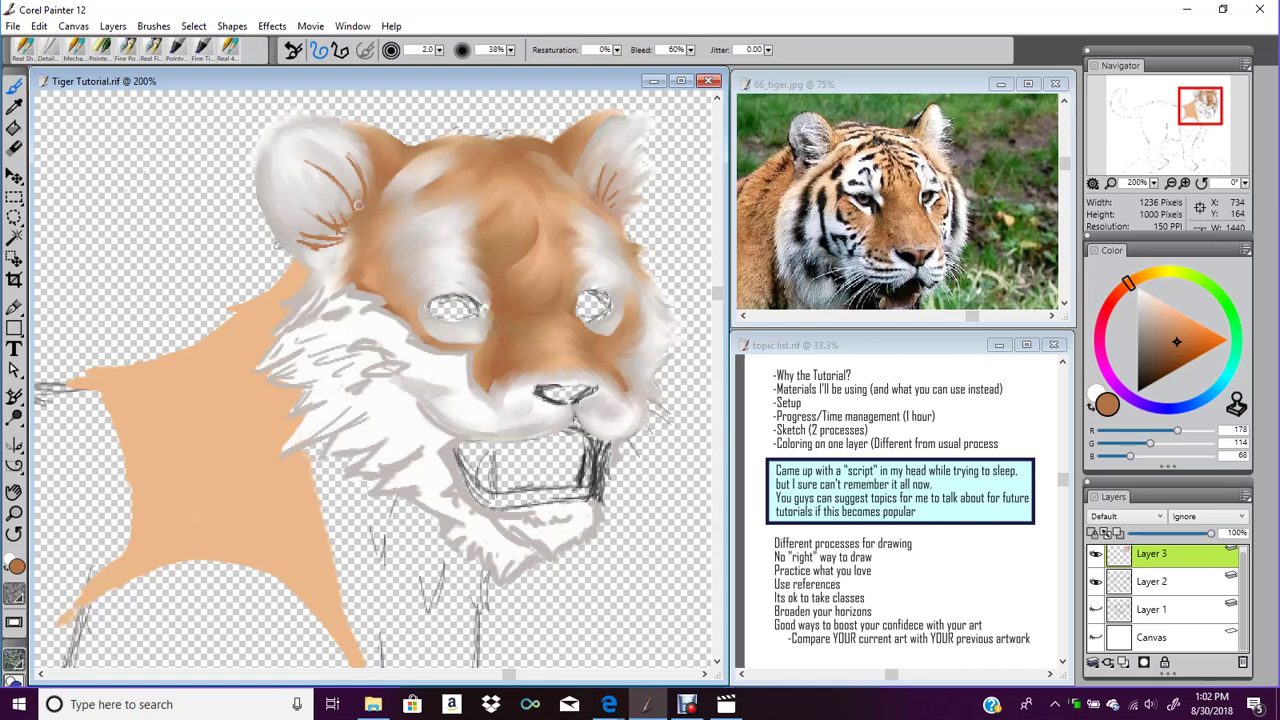
left_click(440, 51)
mouse_move(598, 200)
left_mouse_down()
mouse_move(613, 153)
mouse_move(626, 161)
mouse_move(620, 201)
left_mouse_up()
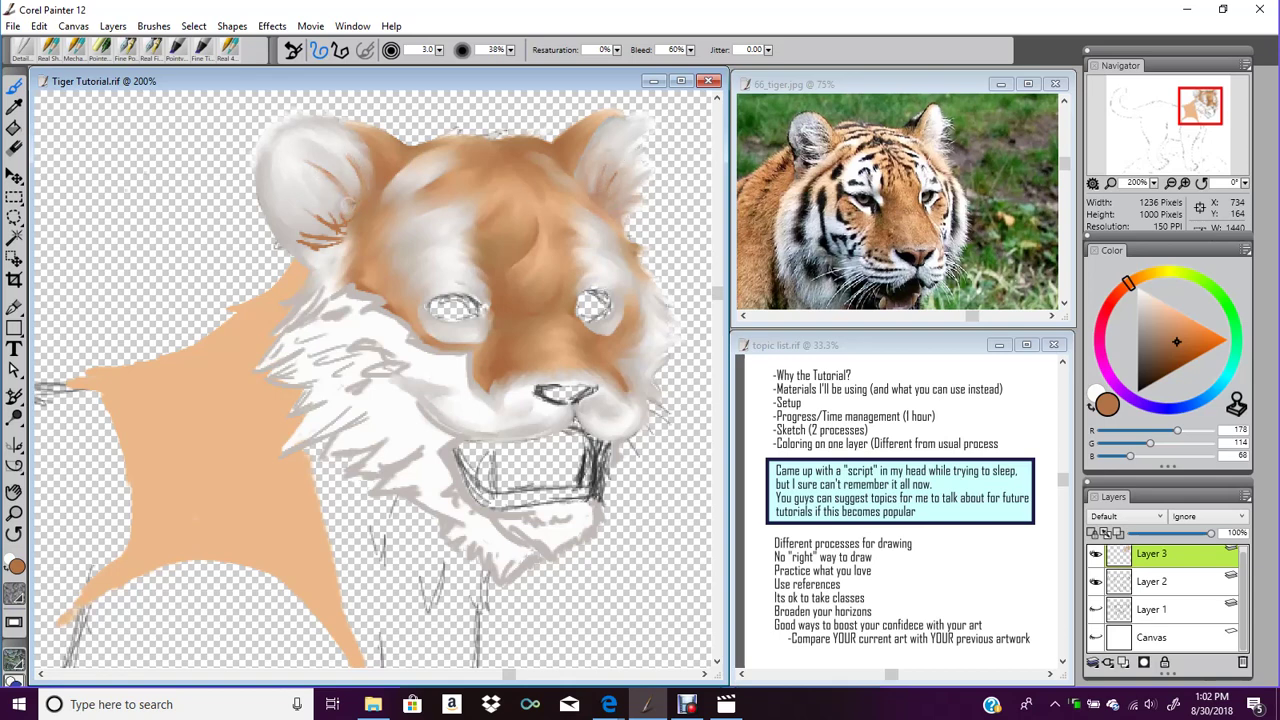
left_click_drag(350, 226, 323, 217)
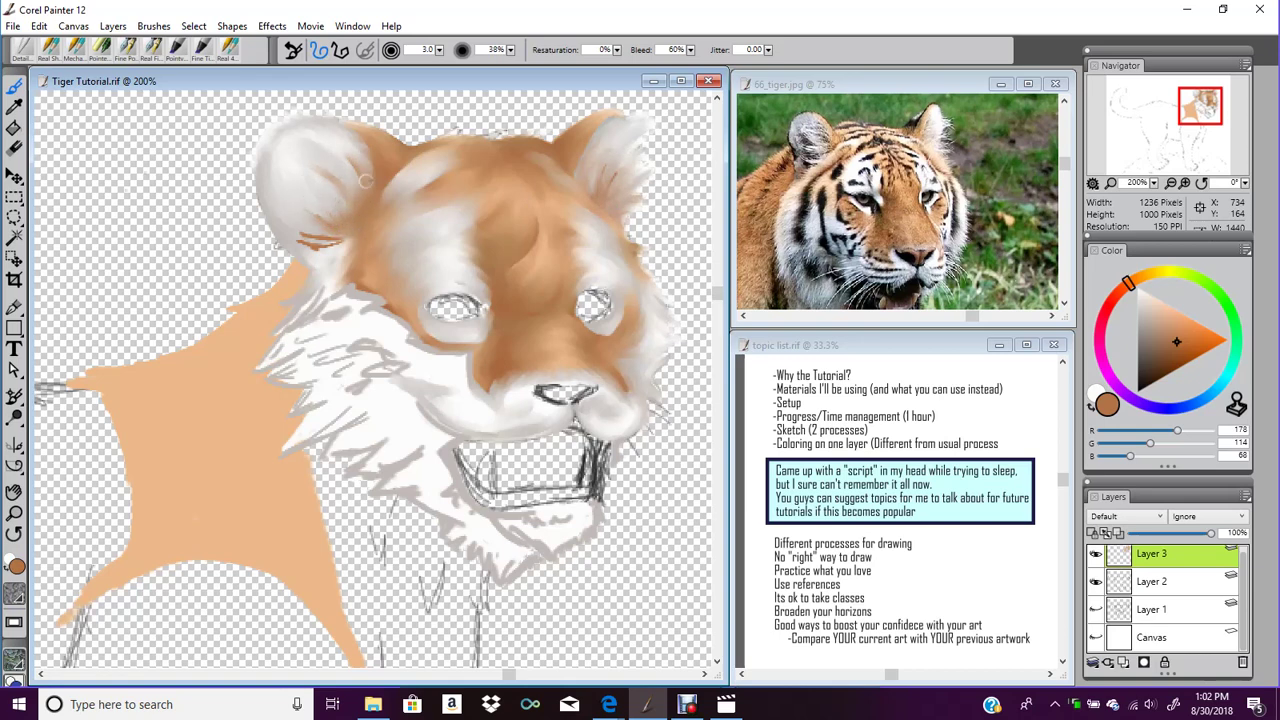
mouse_move(301, 236)
left_mouse_down()
mouse_move(344, 232)
mouse_move(332, 238)
left_mouse_up()
Paint brown strokes along the near ear's upper inner edge at size 14.8 and blend them into the white fur
left_click(76, 49)
left_click_drag(287, 128, 332, 140)
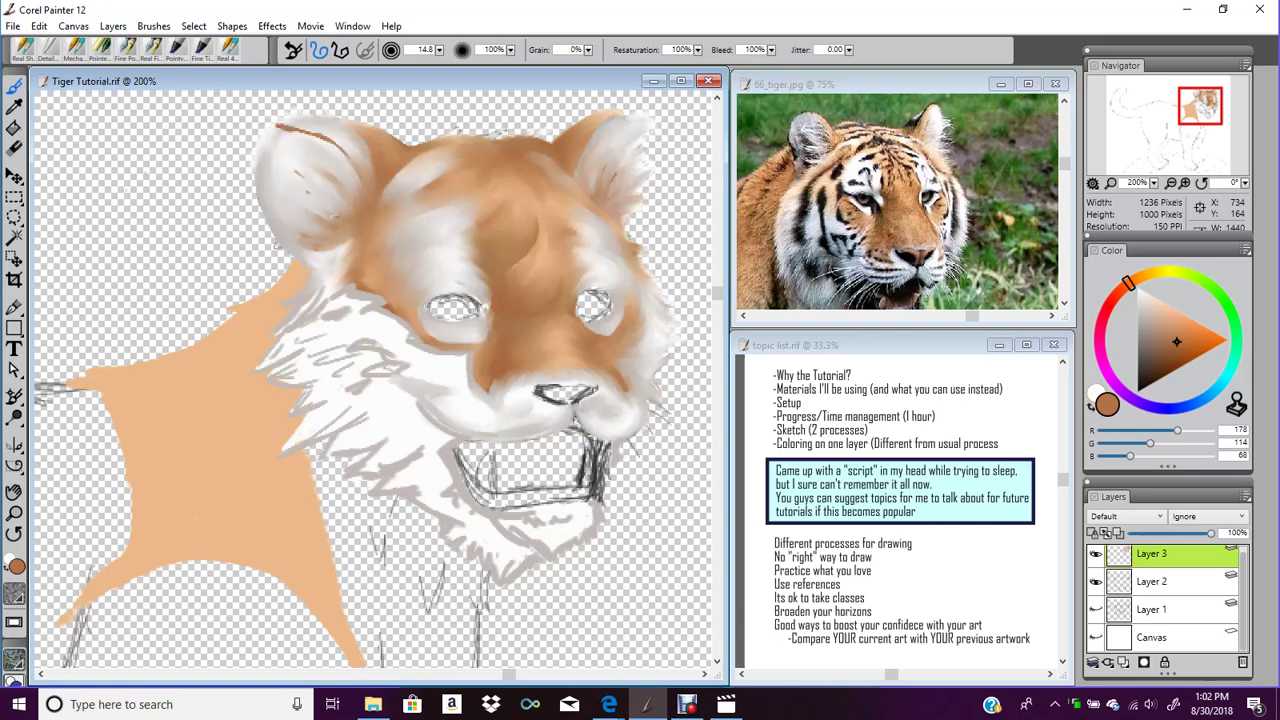
left_click(75, 50)
left_click_drag(349, 148, 282, 127)
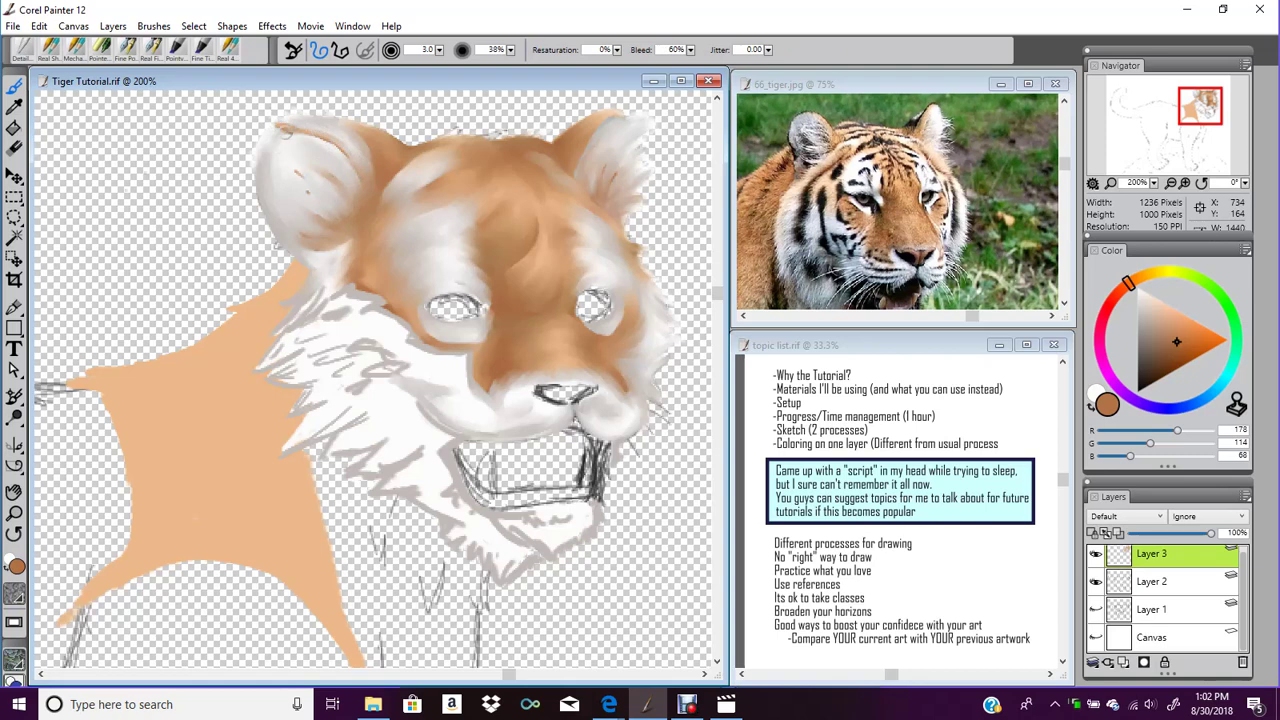
left_click_drag(345, 156, 308, 127)
Show the white Canvas and erase stray paint specks around the head on Layer 3
key("n")
left_click(1096, 637)
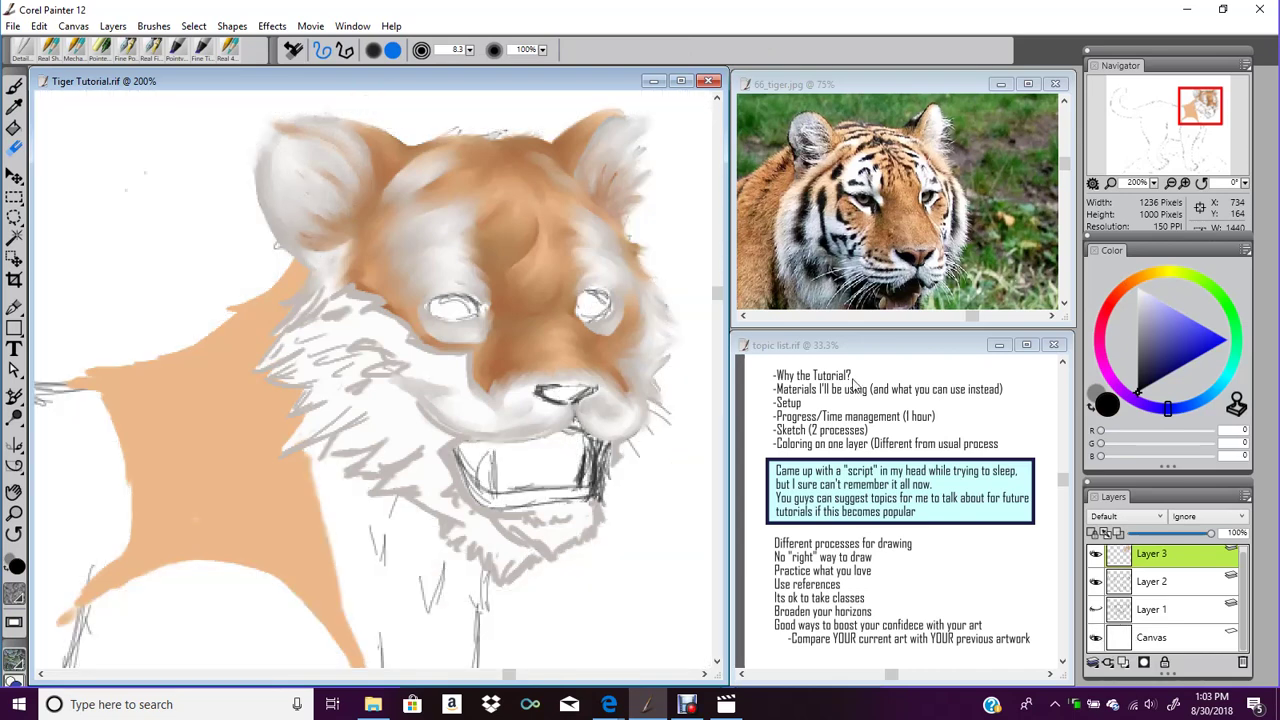
left_click(1167, 590)
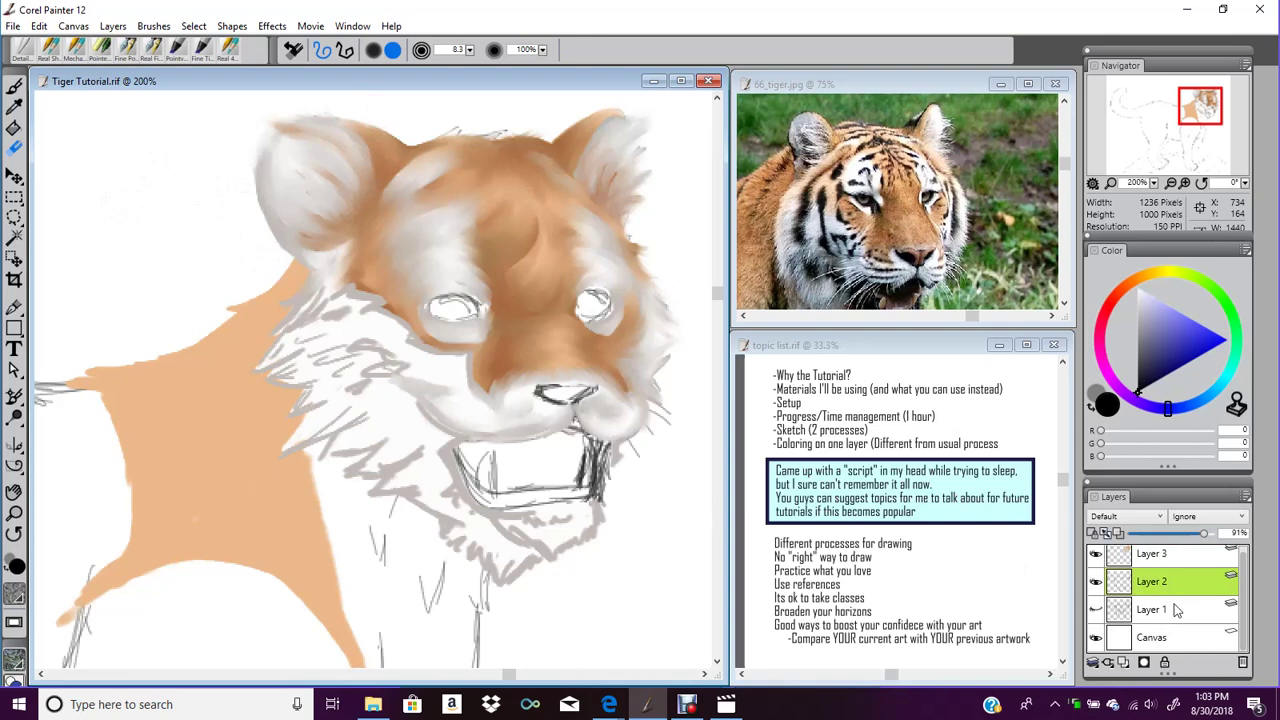
left_click(1172, 562)
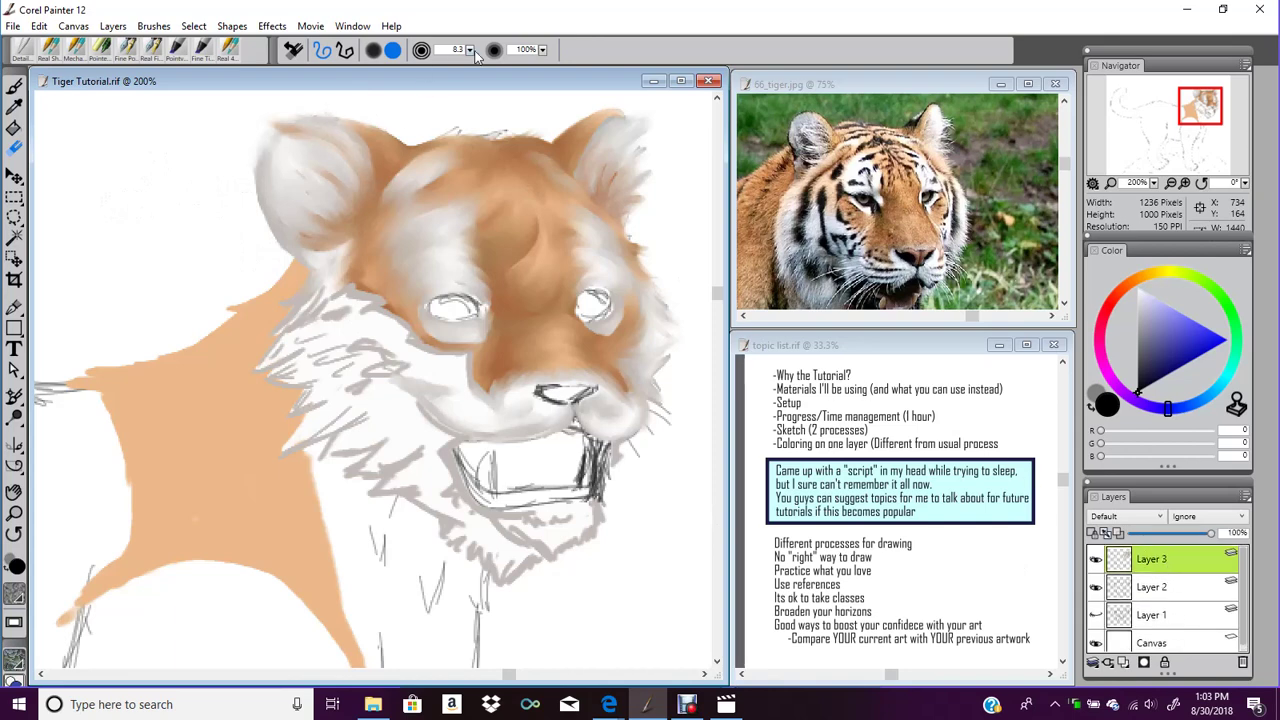
left_click_drag(469, 51, 465, 53)
Blend the fur along the top of the head and soften the near cheek's grey shading, enlarging the blending brush to 5.1
key("b")
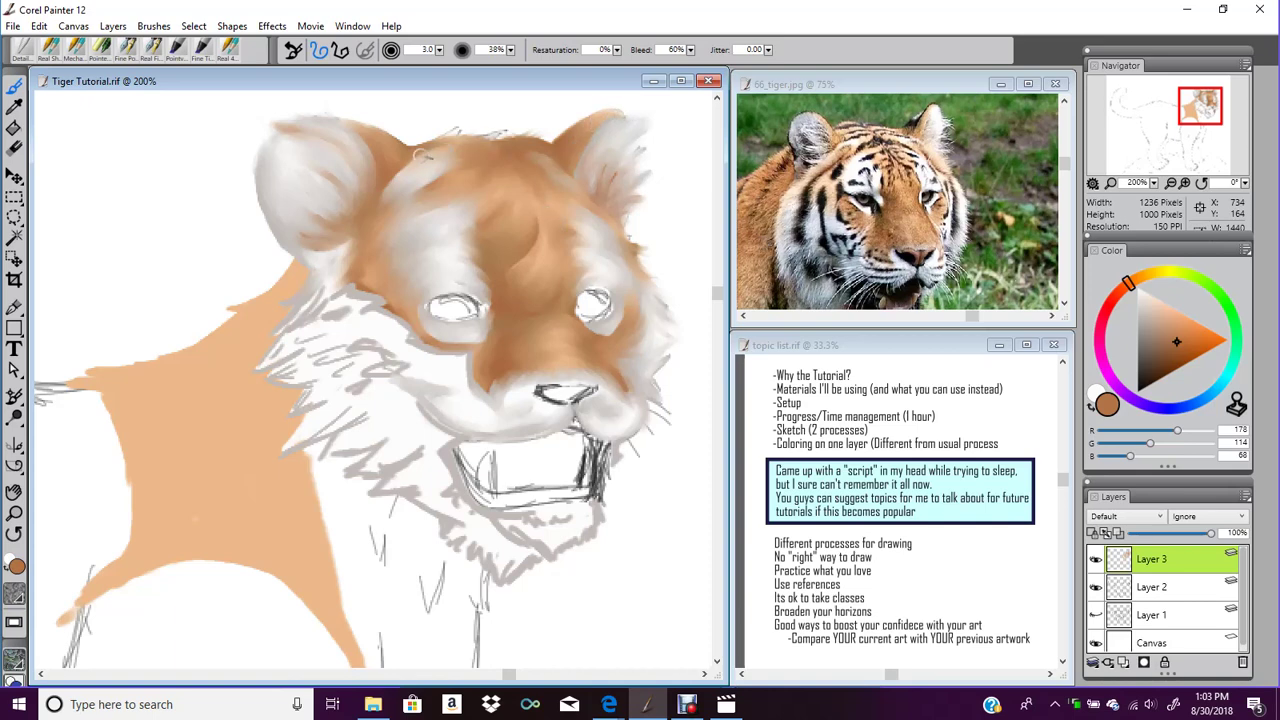
left_click_drag(431, 146, 460, 129)
left_click_drag(1198, 111, 1200, 118)
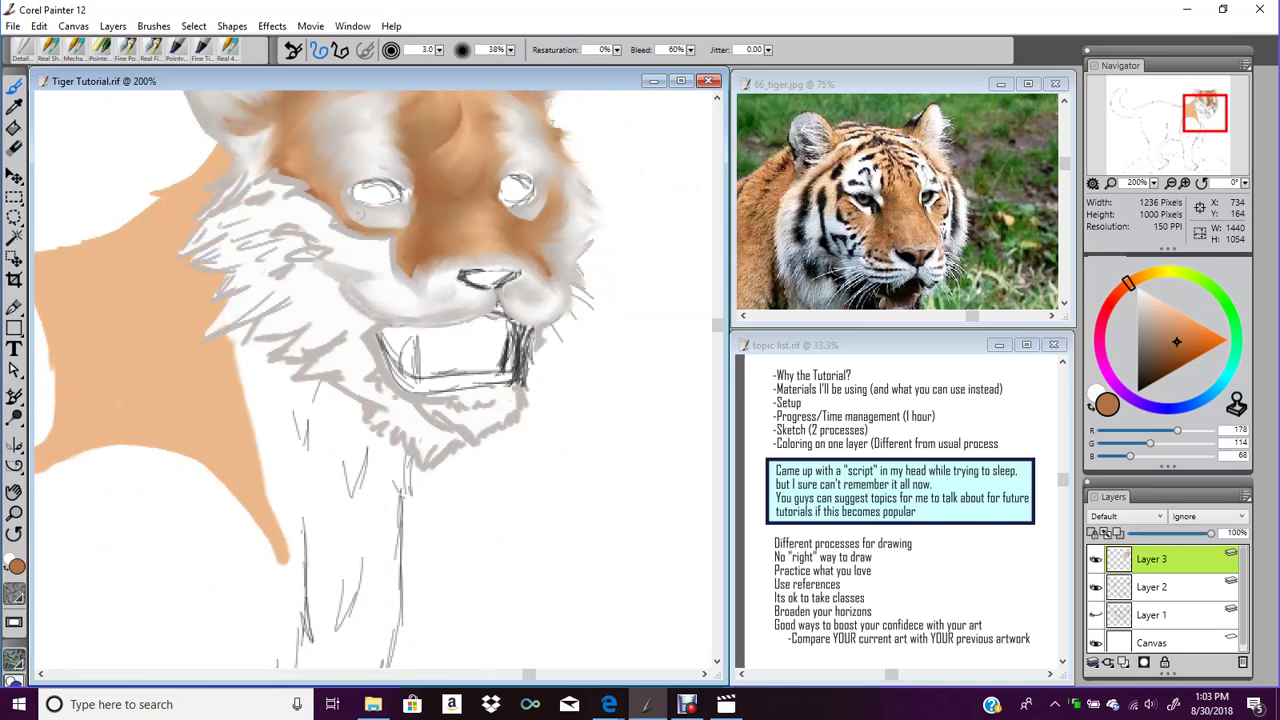
left_click_drag(439, 51, 447, 53)
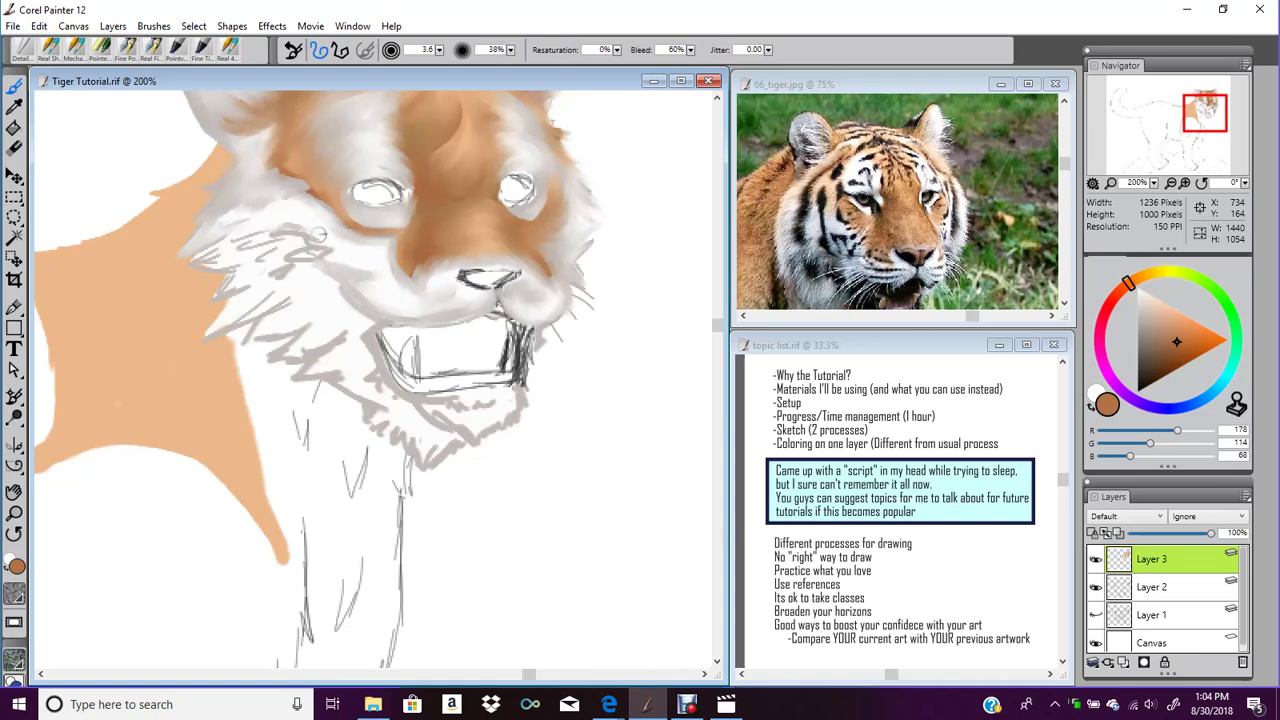
key("bracketright")
key("bracketright")
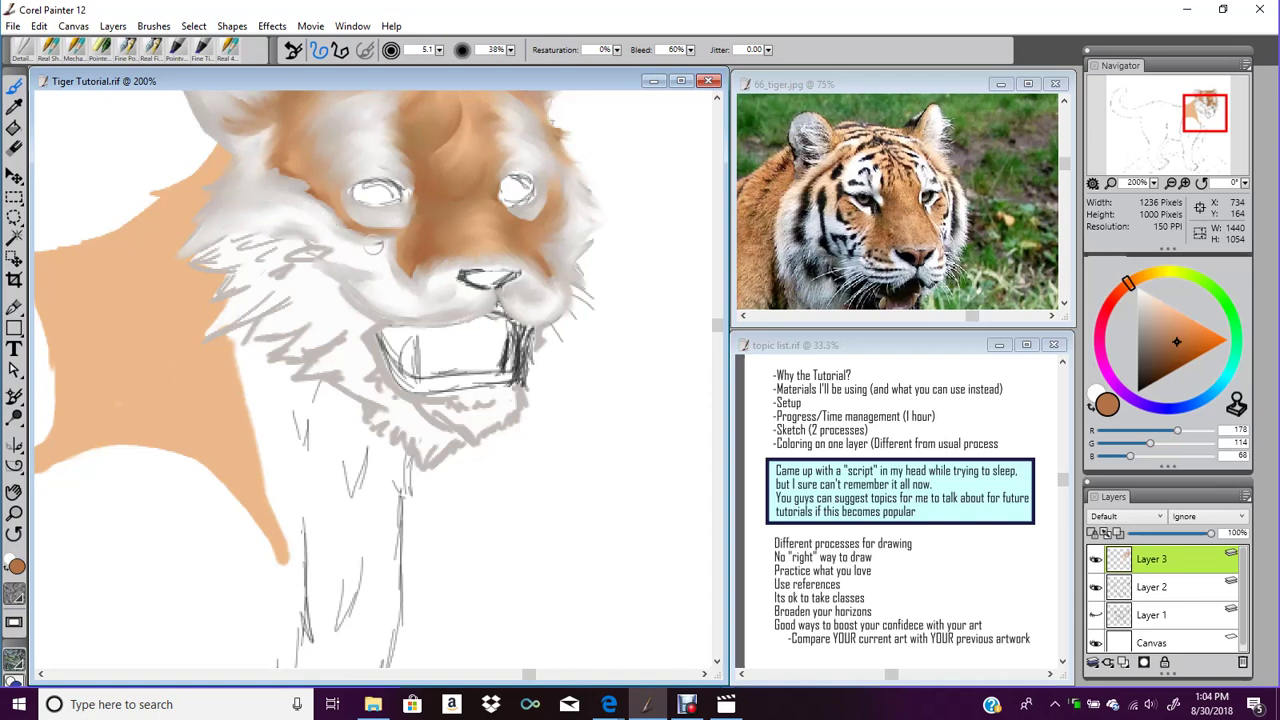
left_click_drag(285, 257, 333, 257)
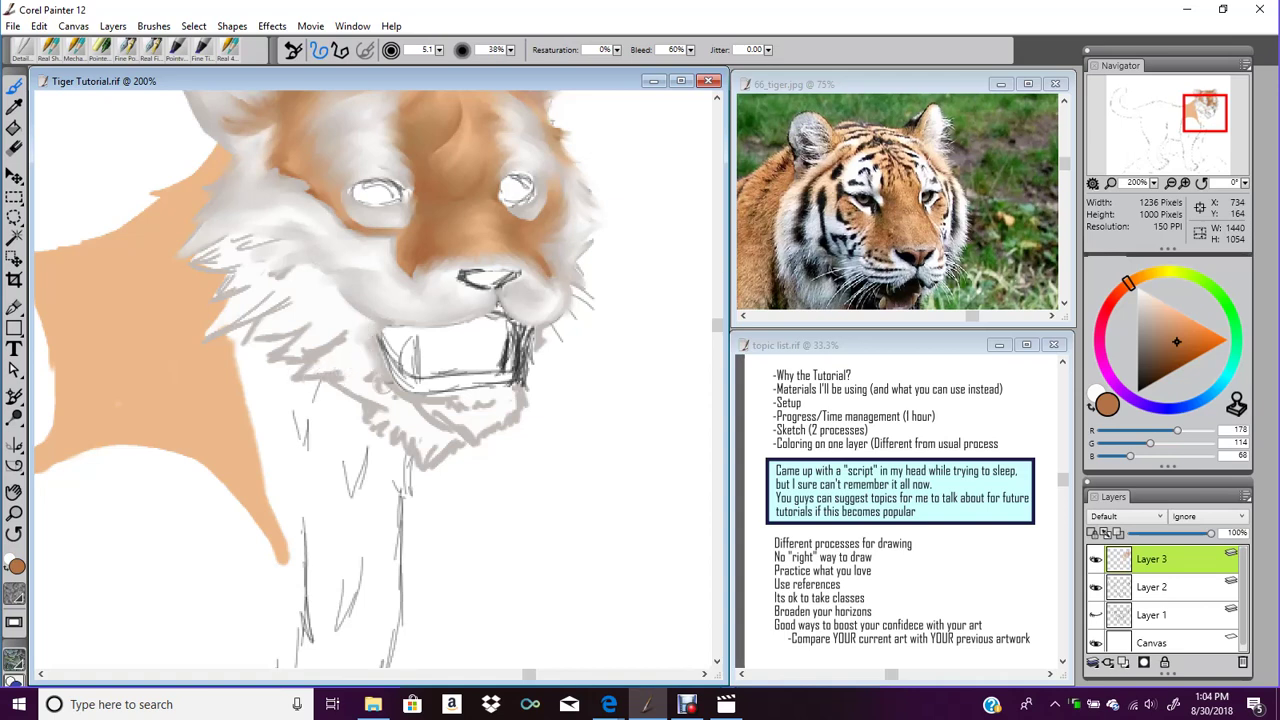
Blend the grey outlines of the chin, jaw and near cheek's ruff into the white fur
mouse_move(372, 375)
left_mouse_down()
mouse_move(460, 413)
mouse_move(497, 401)
left_mouse_up()
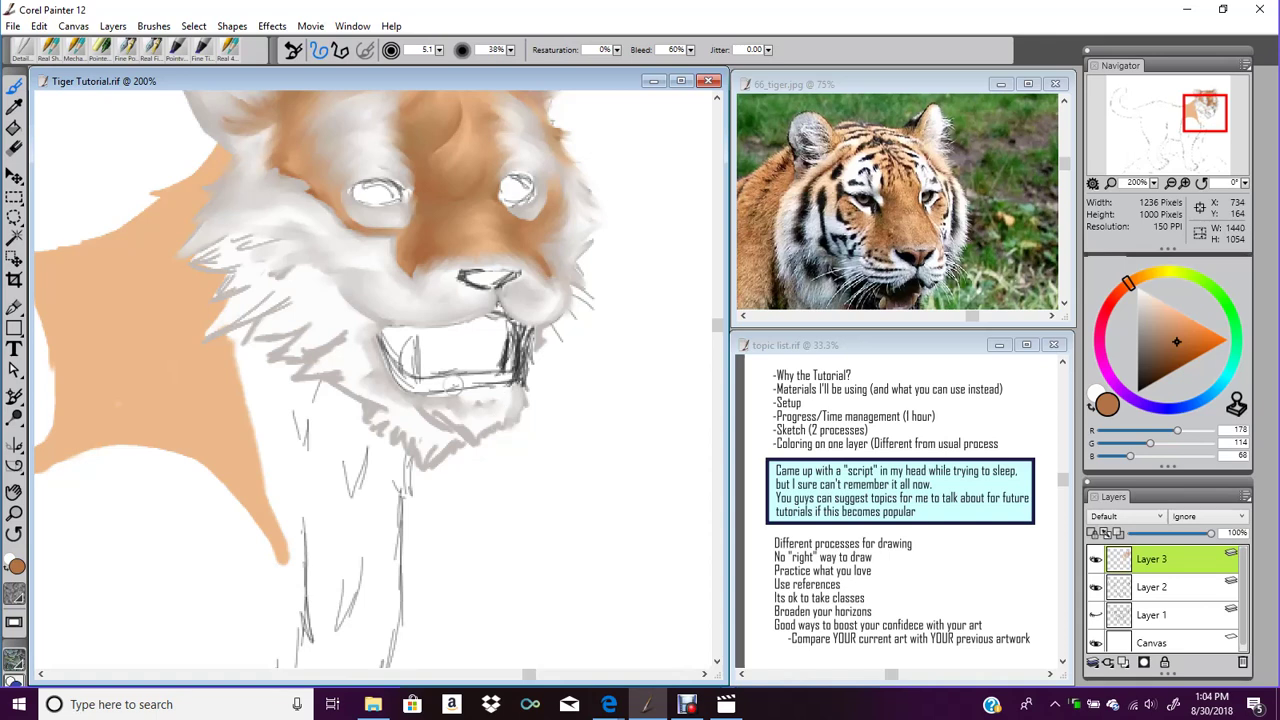
left_click_drag(426, 403, 492, 420)
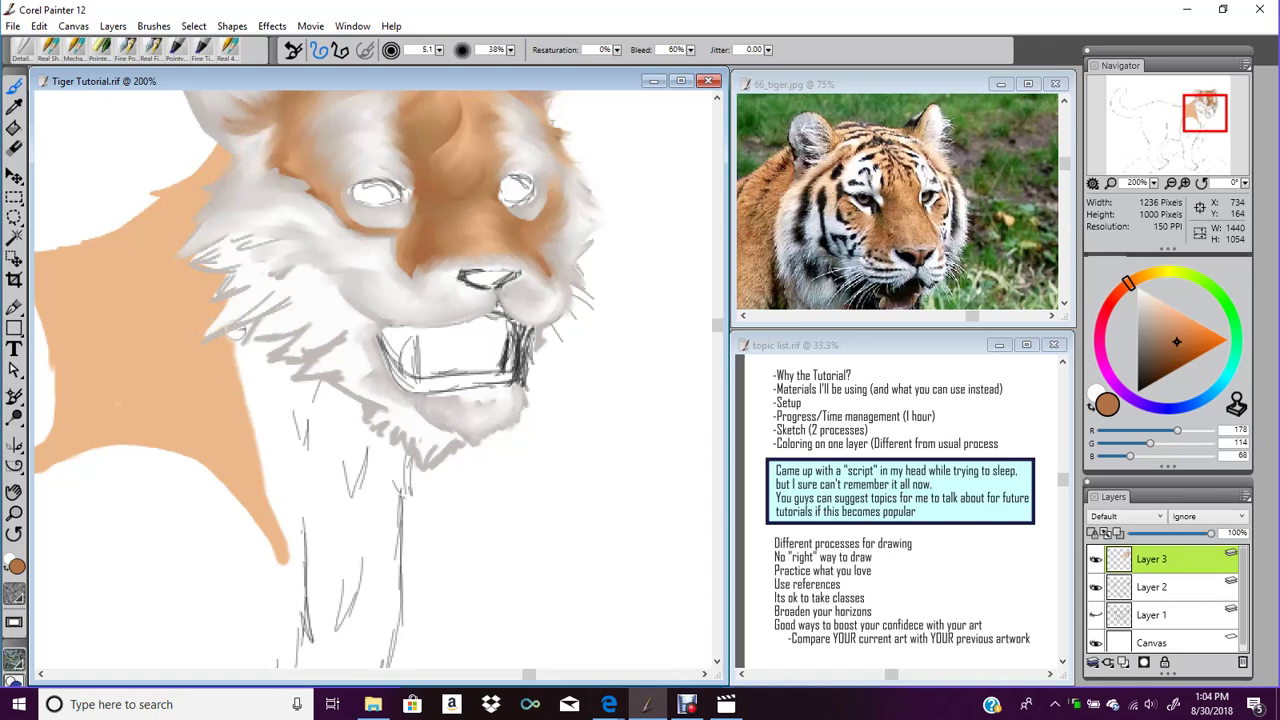
mouse_move(228, 318)
left_mouse_down()
mouse_move(298, 290)
mouse_move(238, 318)
mouse_move(290, 262)
mouse_move(220, 313)
mouse_move(276, 265)
mouse_move(243, 281)
mouse_move(240, 257)
mouse_move(201, 259)
mouse_move(244, 249)
mouse_move(238, 234)
mouse_move(224, 253)
mouse_move(267, 240)
mouse_move(203, 261)
left_mouse_up()
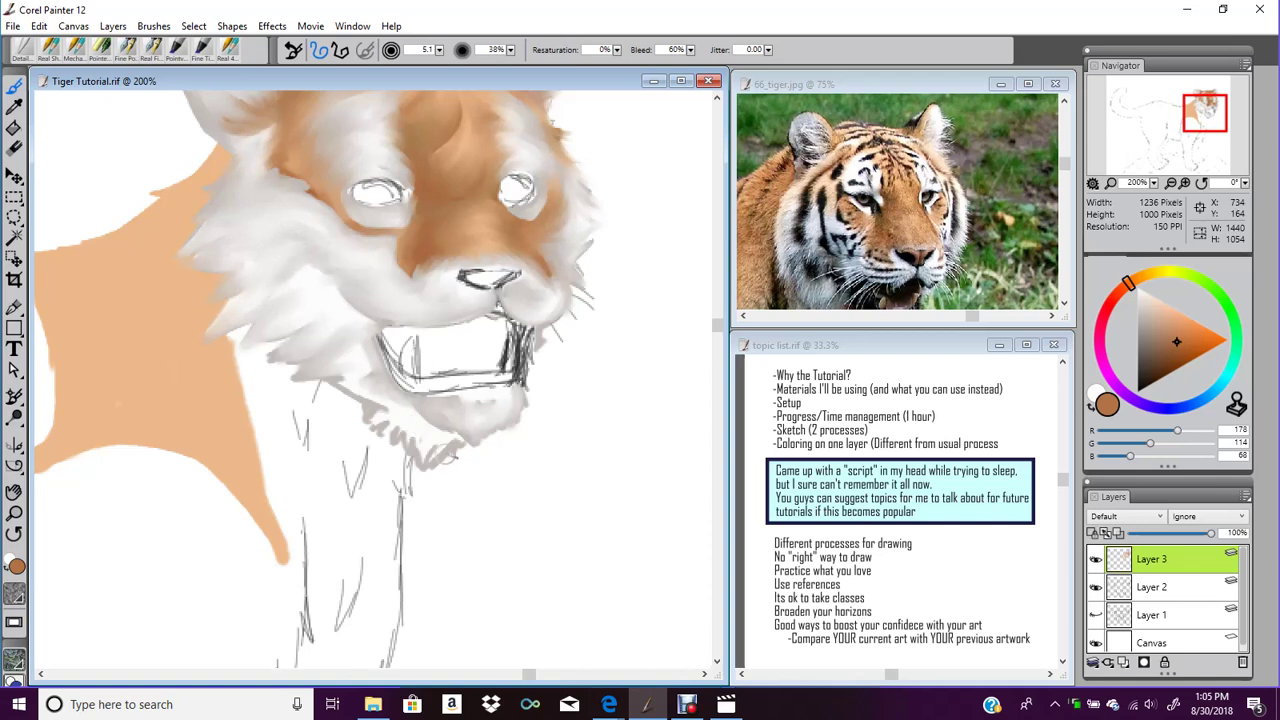
mouse_move(456, 438)
left_mouse_down()
mouse_move(433, 459)
mouse_move(413, 411)
mouse_move(446, 438)
left_mouse_up()
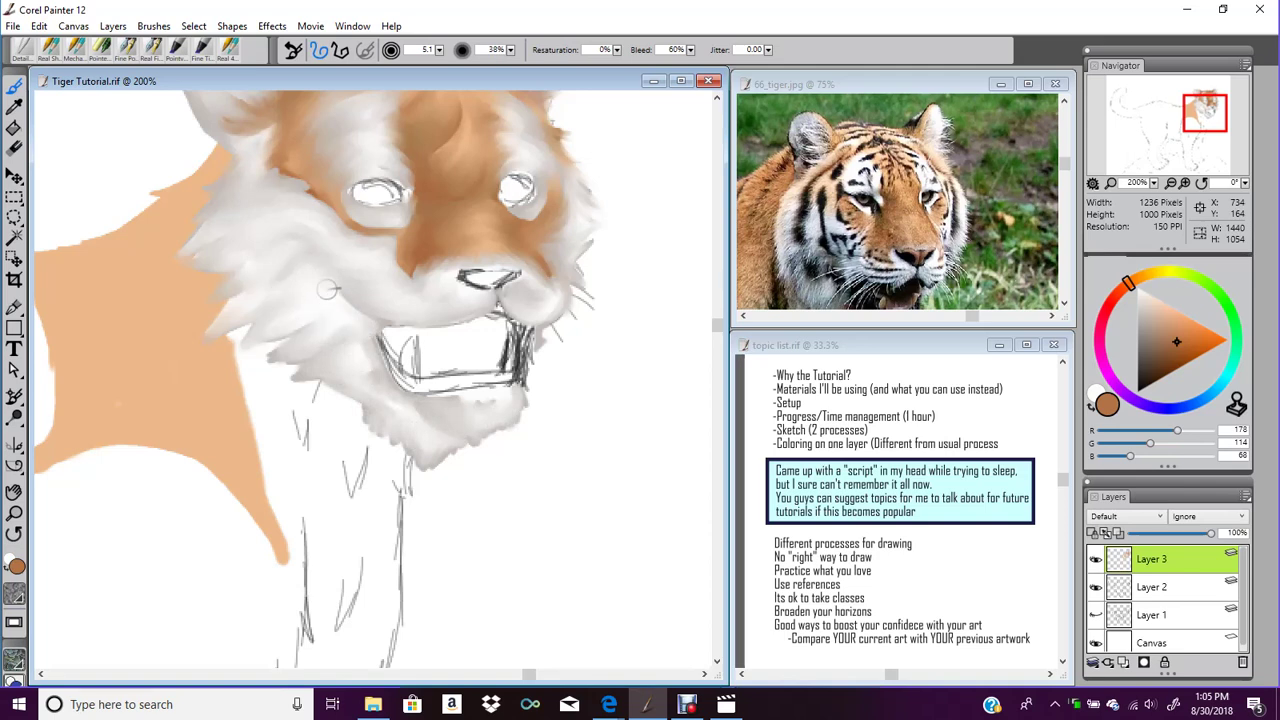
Sample a darker bluish grey from the shaded white fur in the reference photo for the painting brush
left_click(51, 48)
left_click(14, 106)
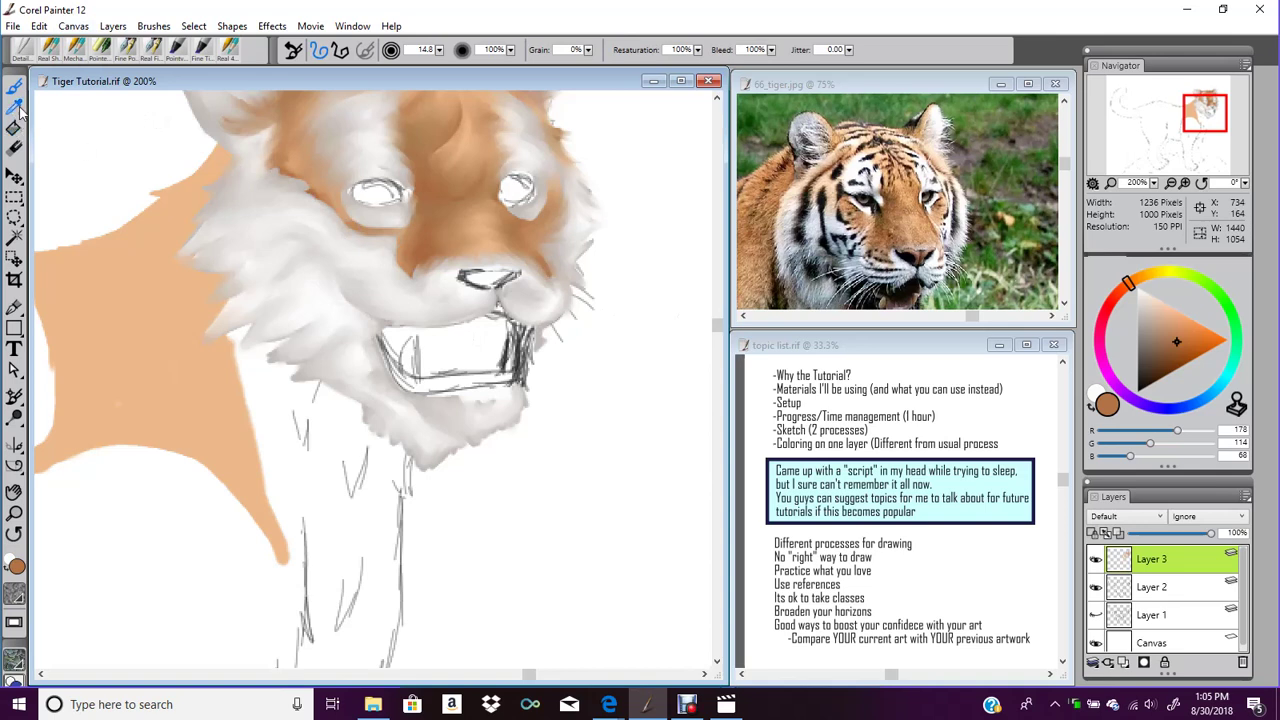
left_click(831, 284)
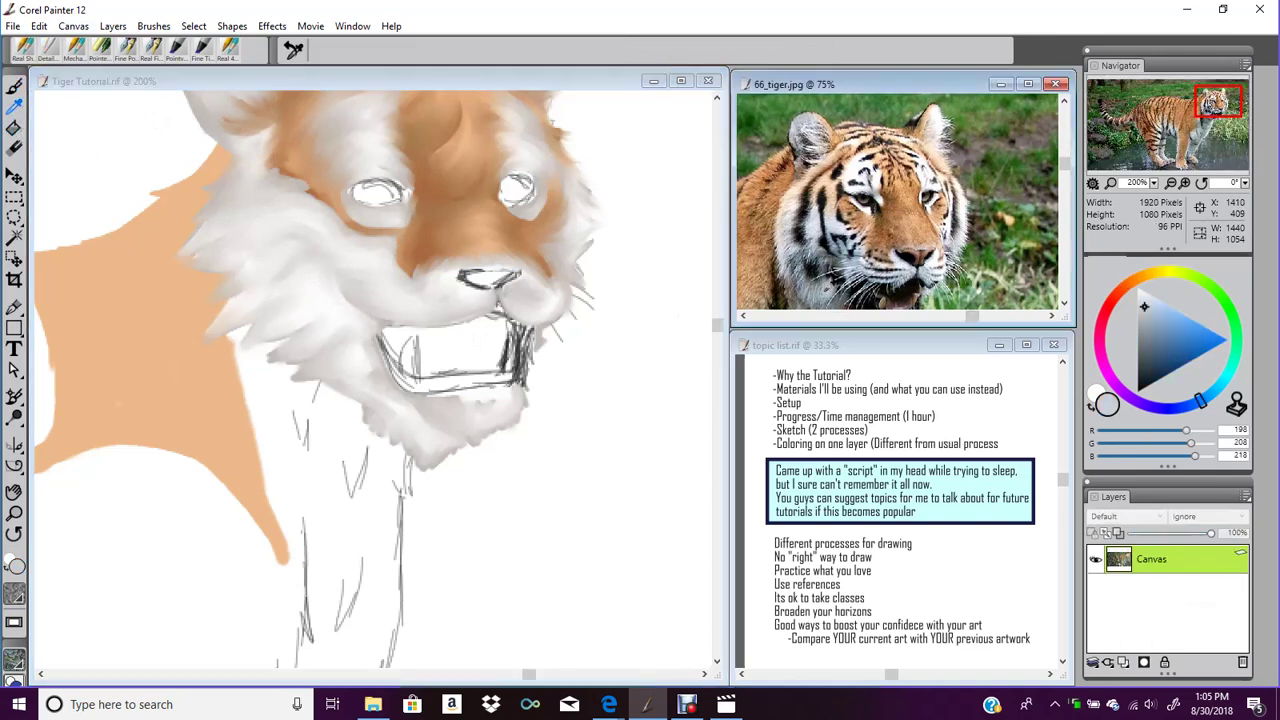
left_click(771, 283)
left_click(16, 86)
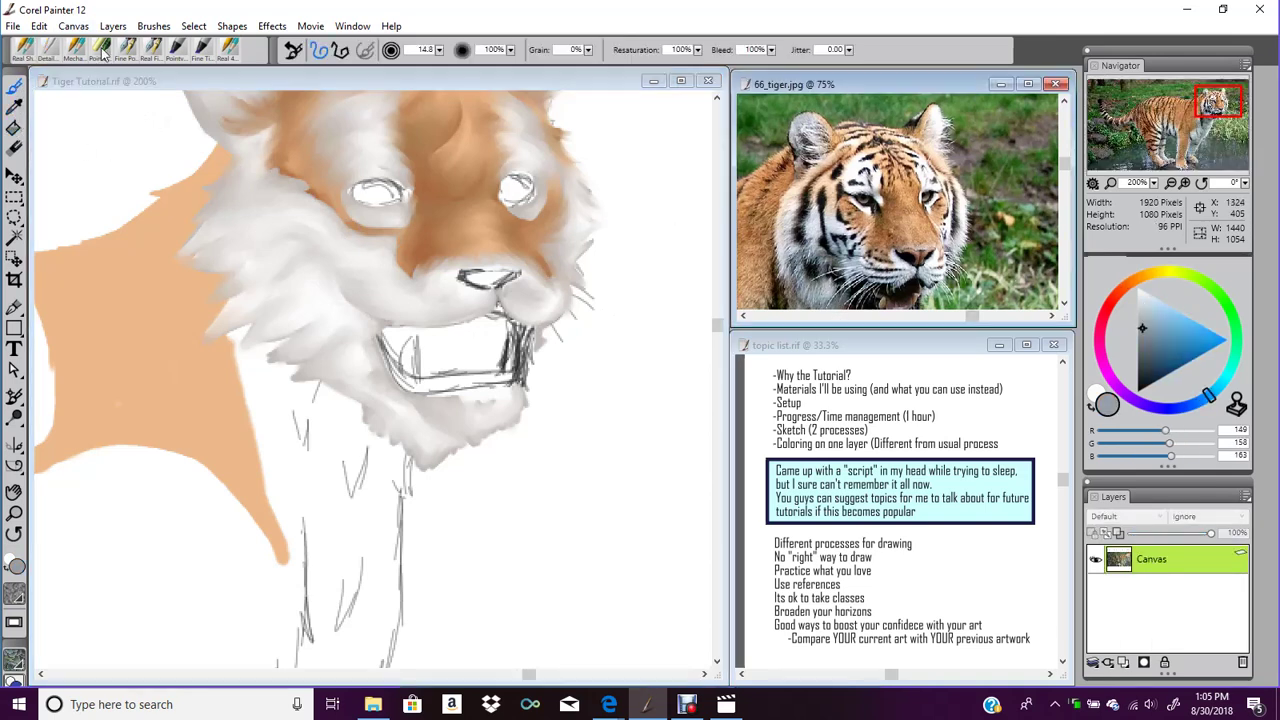
Paint darker grey strokes on Layer 3 around the near mouth corner, beneath the lower lip and on the cheek ruff
left_click(360, 362)
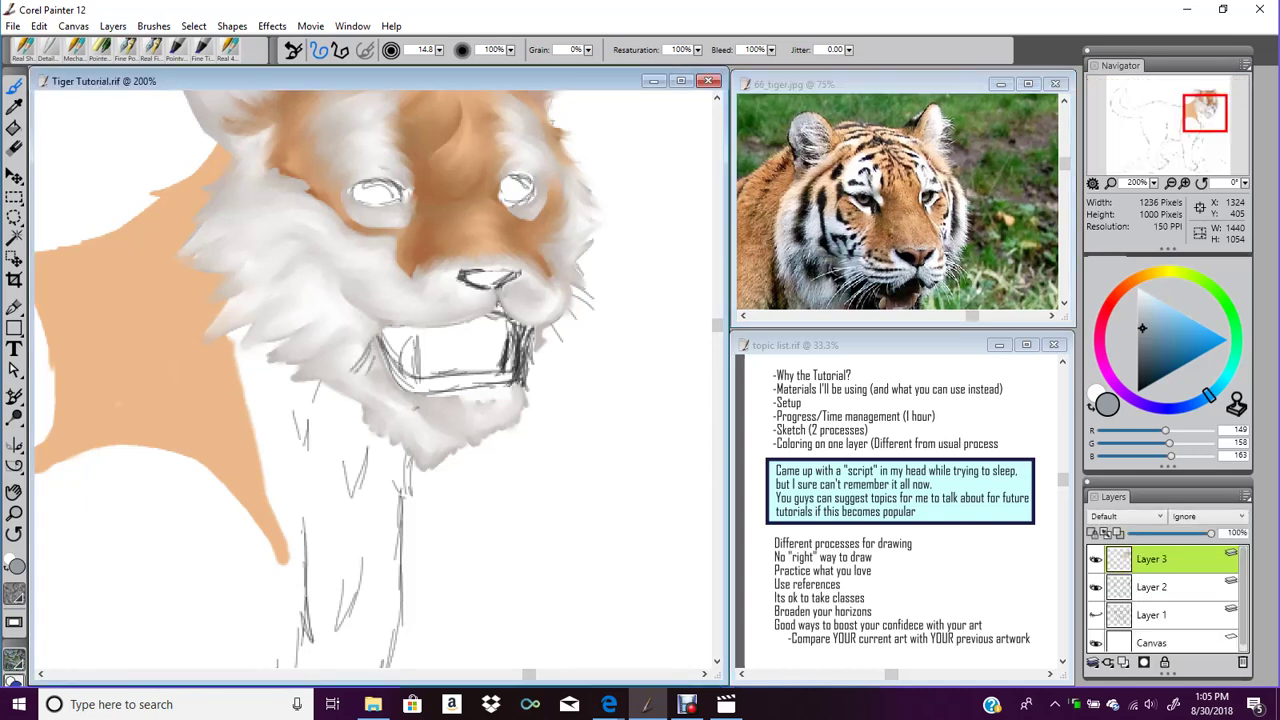
left_click_drag(391, 378, 428, 423)
left_click_drag(375, 422, 395, 448)
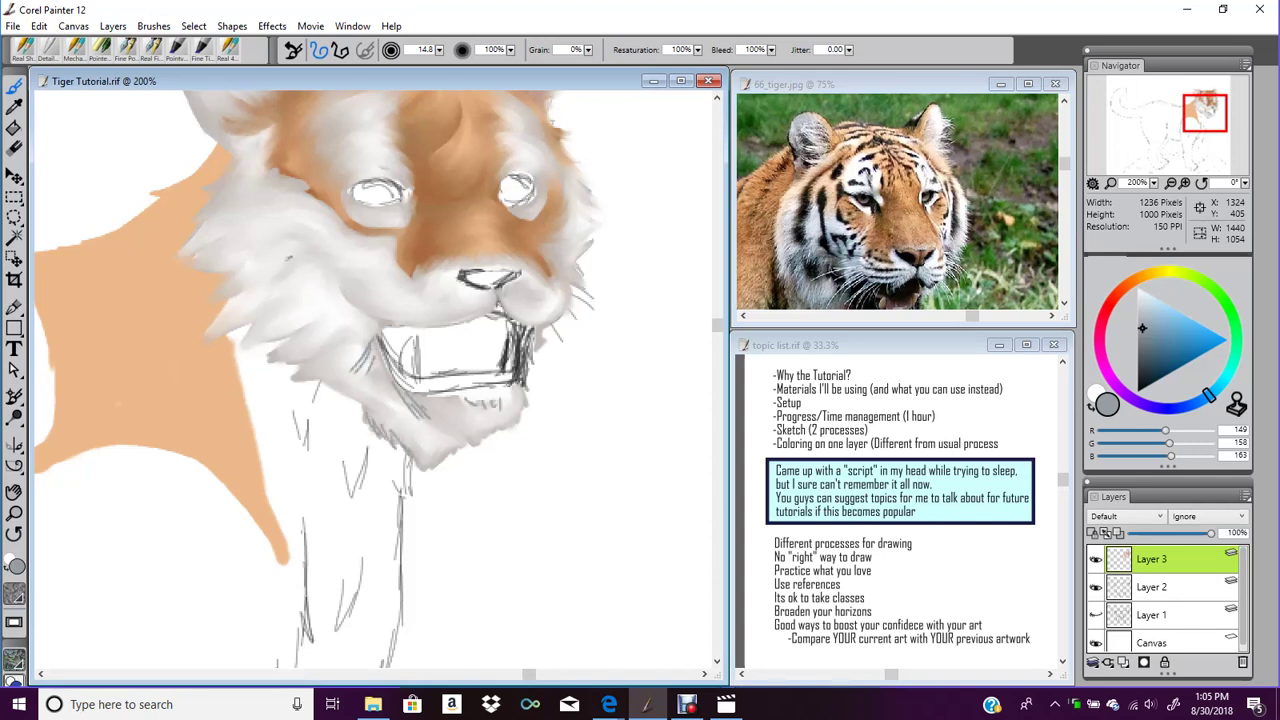
mouse_move(314, 279)
left_mouse_down()
mouse_move(270, 292)
mouse_move(333, 293)
mouse_move(290, 332)
left_mouse_up()
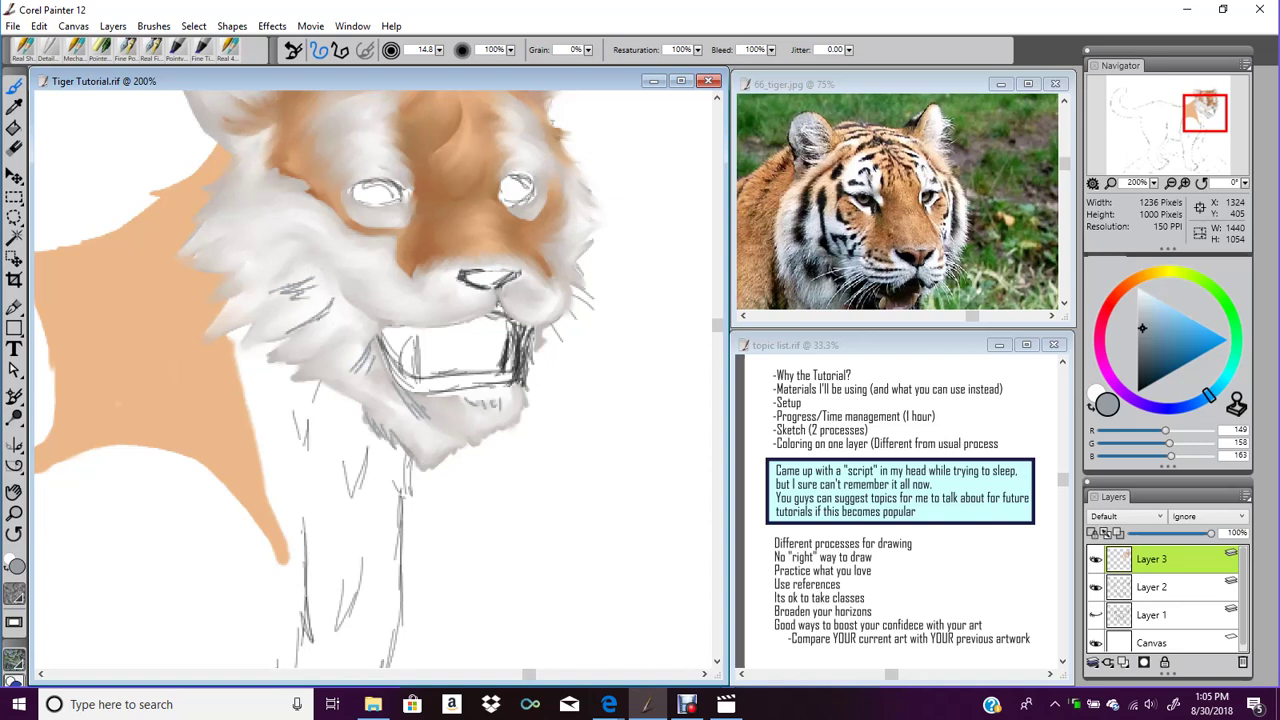
Paint a darker grey line from the near cheek along the muzzle's lower edge to the far side of the mouth
mouse_move(302, 242)
left_mouse_down()
mouse_move(252, 256)
mouse_move(382, 319)
mouse_move(444, 315)
left_mouse_up()
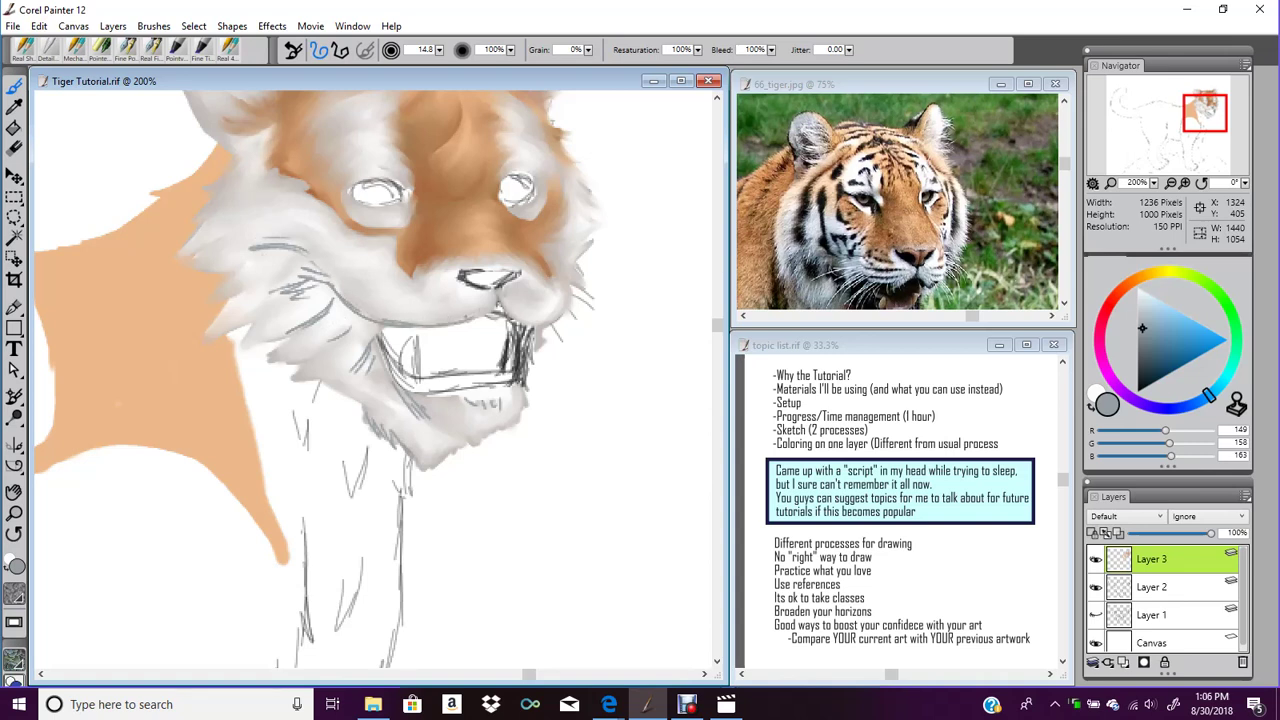
left_click_drag(415, 330, 490, 314)
mouse_move(350, 316)
left_mouse_down()
mouse_move(436, 330)
mouse_move(530, 320)
left_mouse_up()
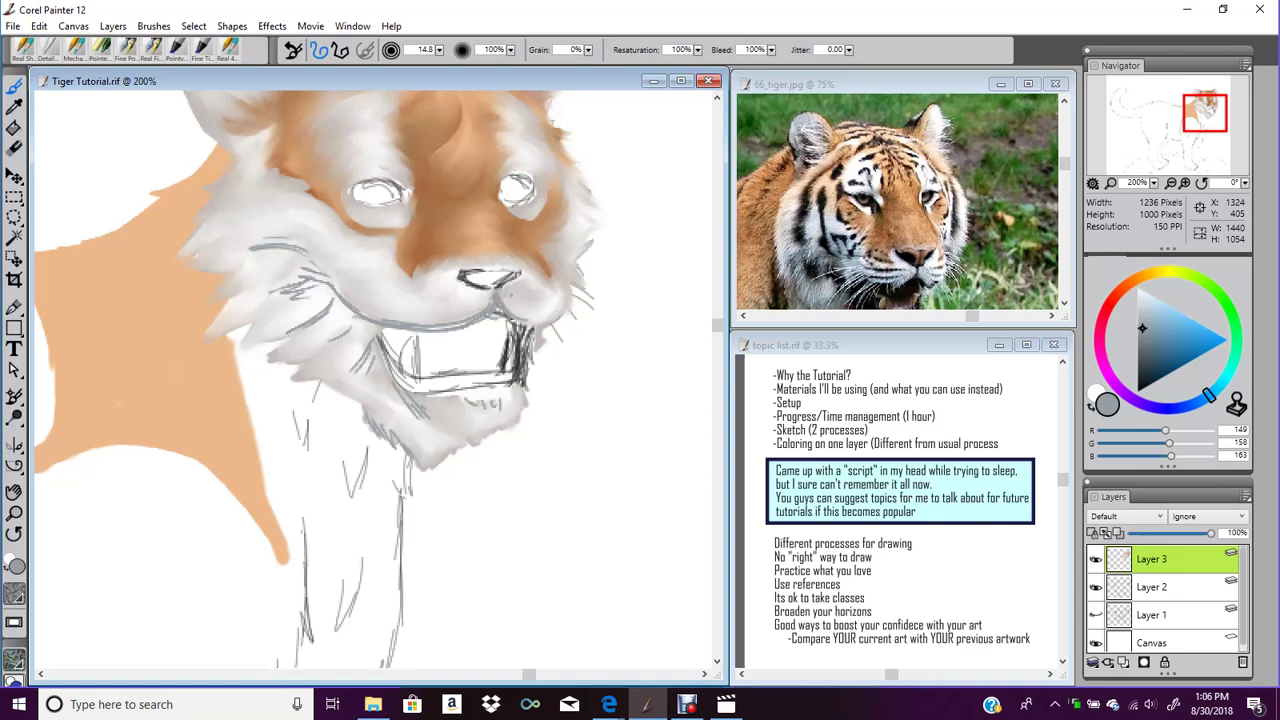
Add darker grey strokes to the fur on both cheeks, above the eyes and inside the near ear
left_click_drag(567, 248, 599, 227)
left_click_drag(223, 231, 274, 213)
left_click_drag(242, 226, 324, 250)
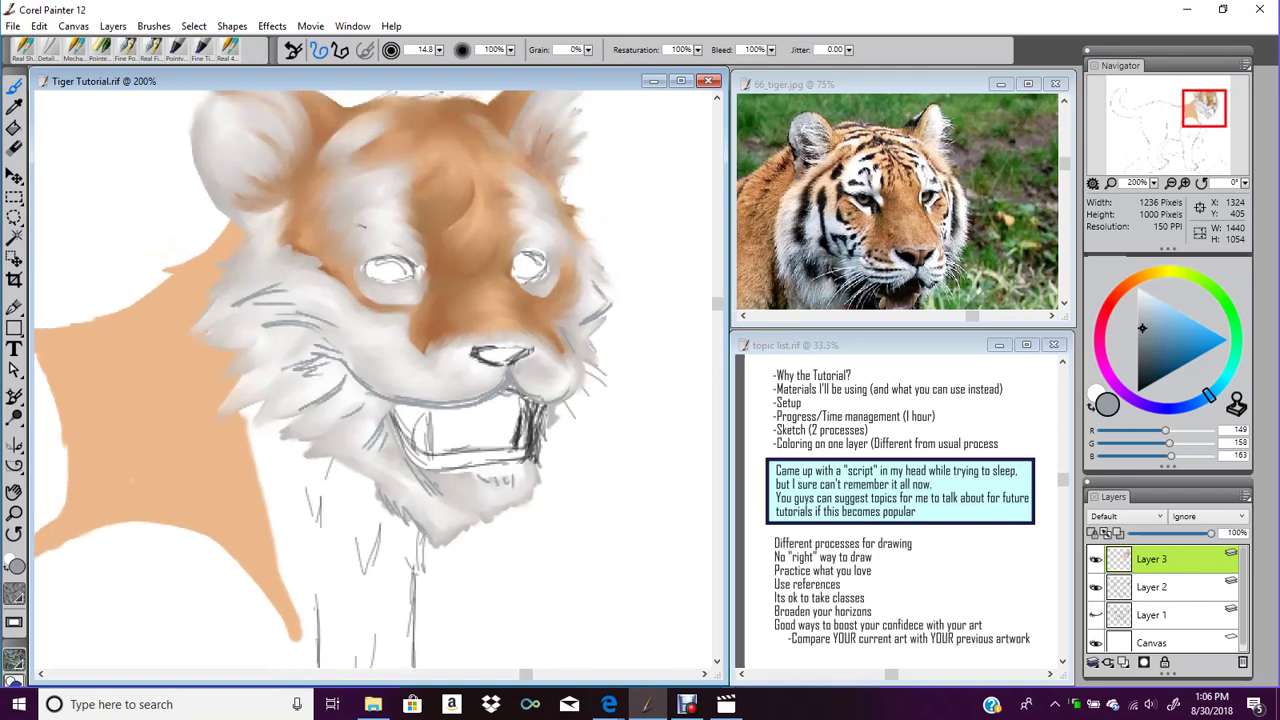
left_click_drag(362, 230, 400, 219)
left_click_drag(214, 145, 238, 180)
left_click_drag(212, 128, 222, 170)
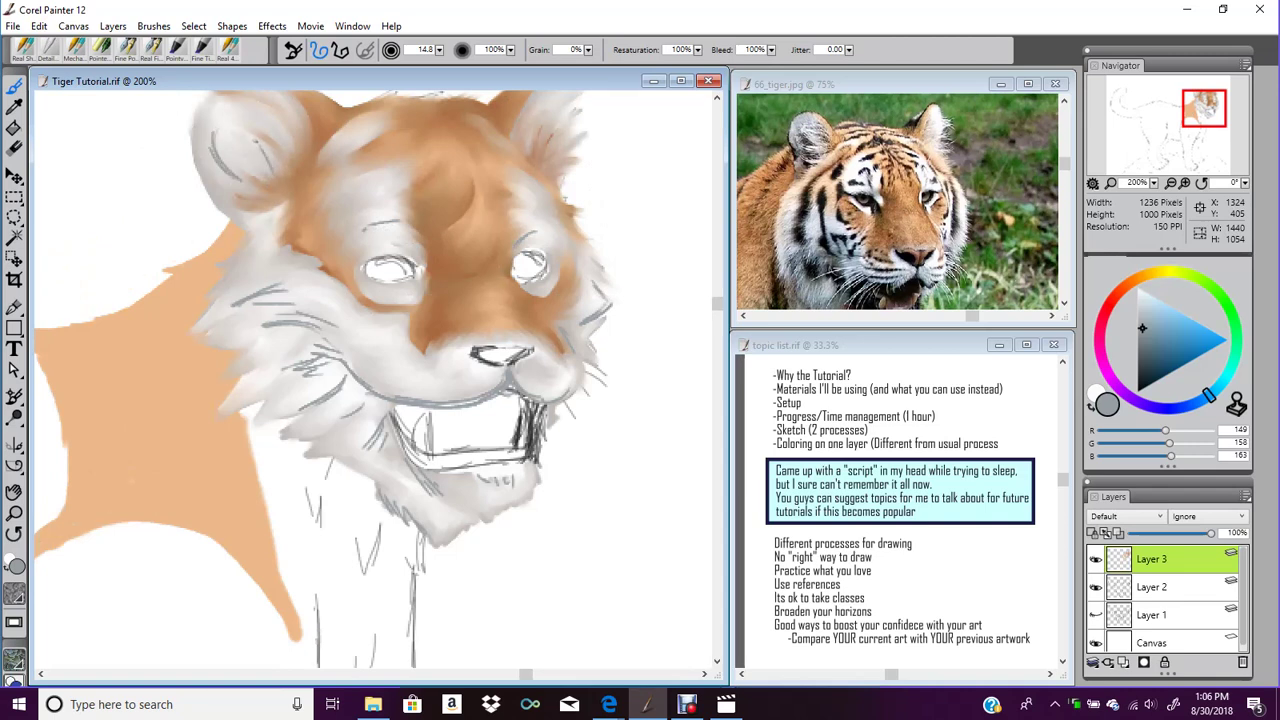
Blend the dark grey strokes inside the near ear and above both eyes at size 3.7
left_click(50, 47)
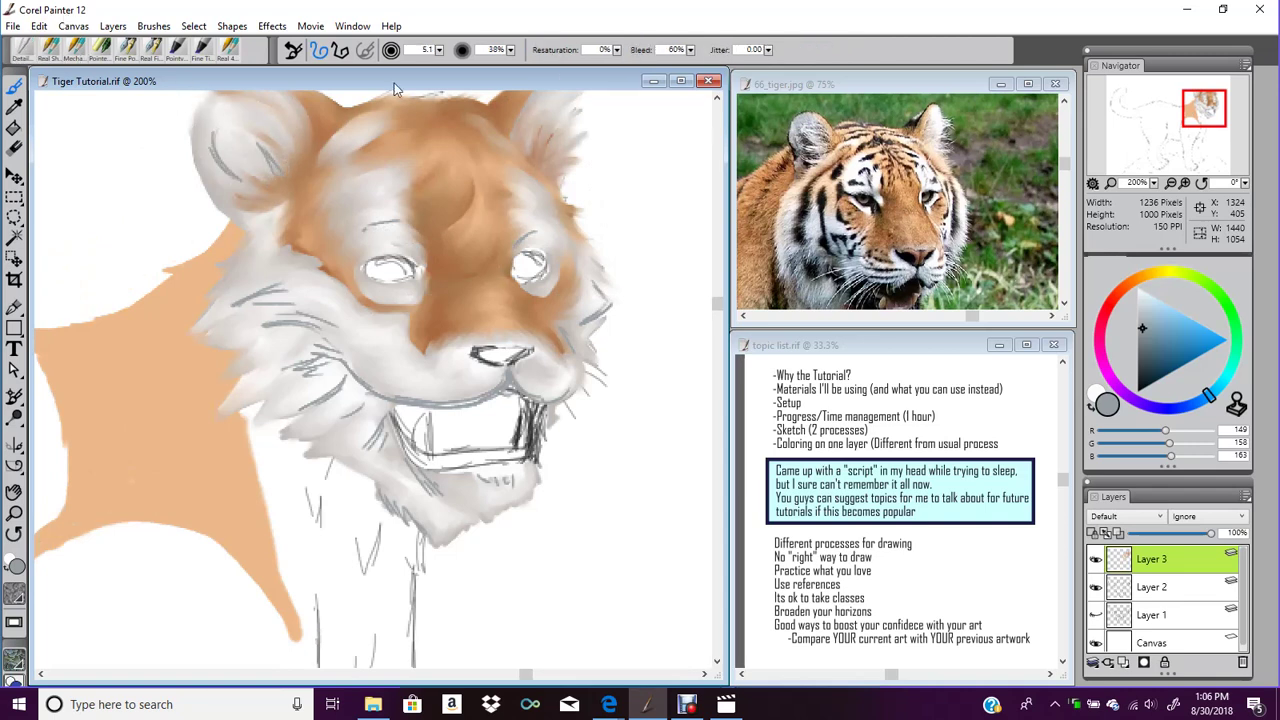
left_click_drag(441, 52, 437, 53)
mouse_move(282, 170)
left_mouse_down()
mouse_move(254, 142)
mouse_move(238, 180)
left_mouse_up()
mouse_move(217, 122)
left_mouse_down()
mouse_move(255, 185)
mouse_move(284, 184)
left_mouse_up()
mouse_move(400, 225)
left_mouse_down()
mouse_move(376, 218)
mouse_move(386, 221)
left_mouse_up()
mouse_move(507, 257)
left_mouse_down()
mouse_move(545, 247)
mouse_move(530, 232)
left_mouse_up()
Blend the dark grey strokes on the far cheek and along the upper lip into the white fur
mouse_move(611, 303)
left_mouse_down()
mouse_move(585, 327)
mouse_move(609, 303)
mouse_move(590, 308)
left_mouse_up()
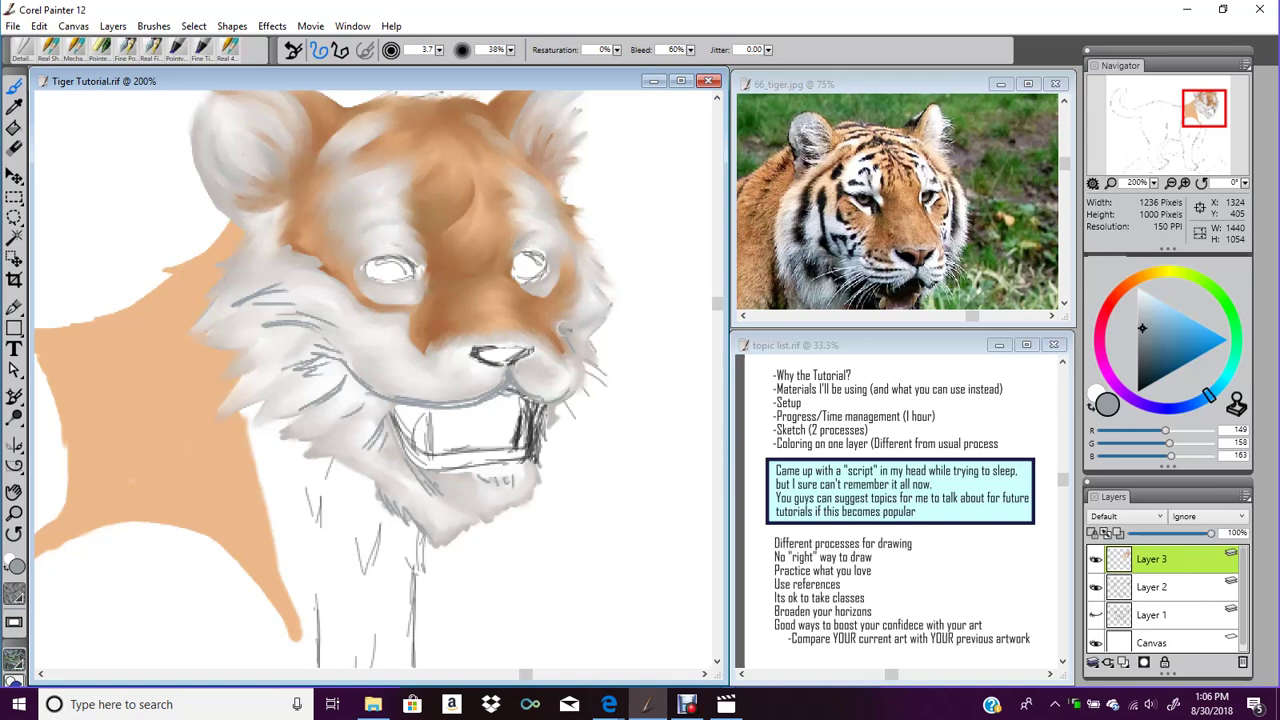
mouse_move(519, 386)
left_mouse_down()
mouse_move(511, 370)
mouse_move(525, 395)
left_mouse_up()
mouse_move(336, 365)
left_mouse_down()
mouse_move(382, 385)
mouse_move(488, 396)
left_mouse_up()
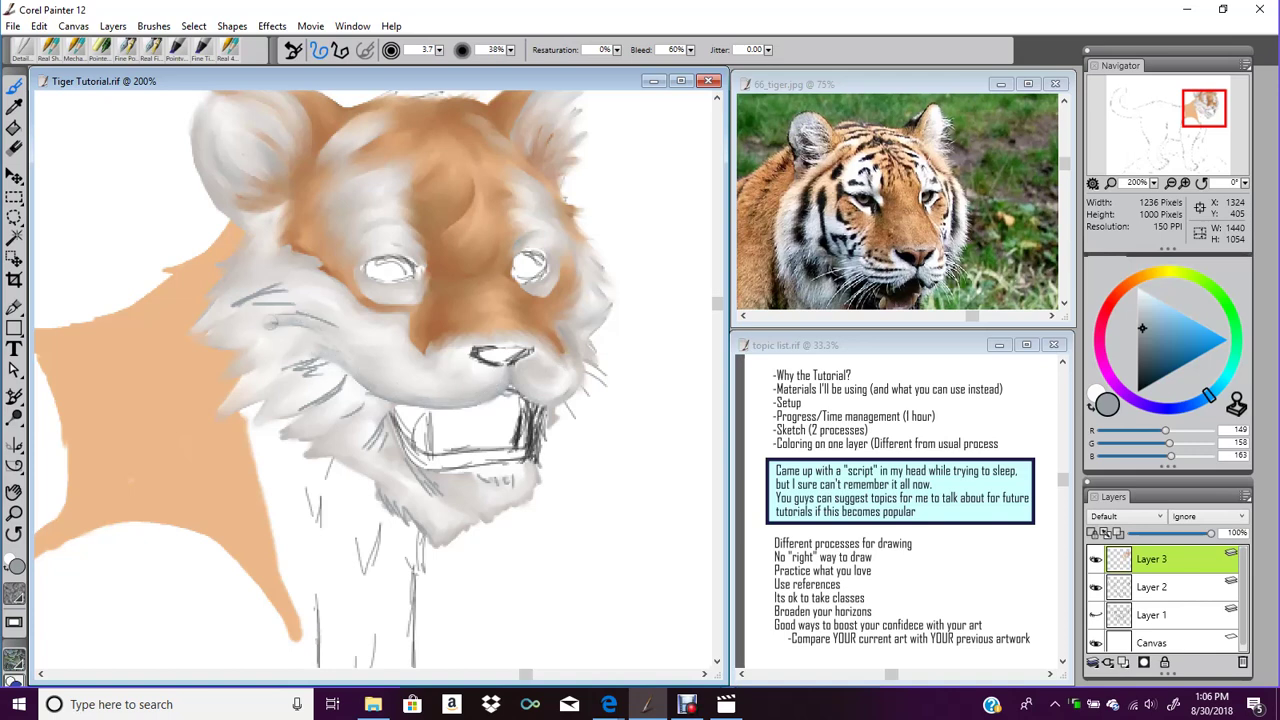
Blend the dark grey strokes on the near cheek, along the jaw and on the chin into the white fur
mouse_move(334, 328)
left_mouse_down()
mouse_move(240, 320)
mouse_move(268, 298)
mouse_move(306, 303)
left_mouse_up()
left_click_drag(306, 303, 231, 304)
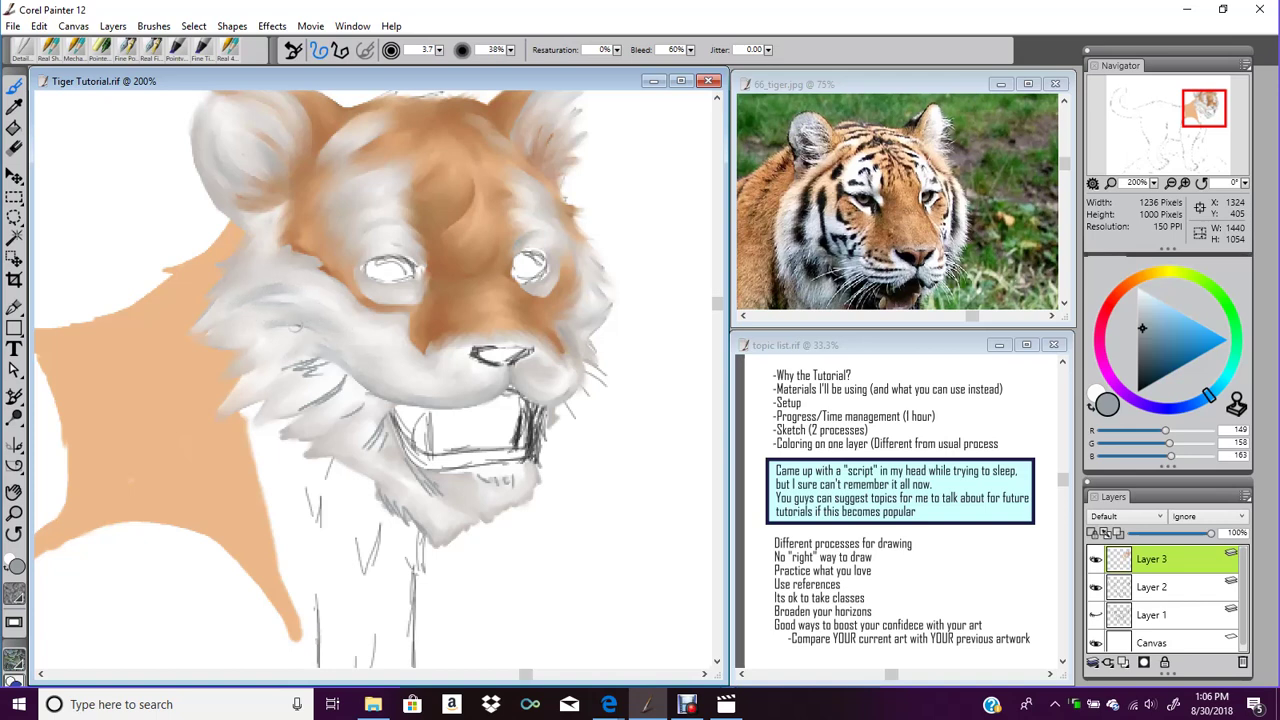
mouse_move(310, 366)
left_mouse_down()
mouse_move(290, 372)
mouse_move(330, 400)
mouse_move(342, 382)
mouse_move(287, 407)
left_mouse_up()
mouse_move(365, 397)
left_mouse_down()
mouse_move(345, 422)
mouse_move(351, 401)
left_mouse_up()
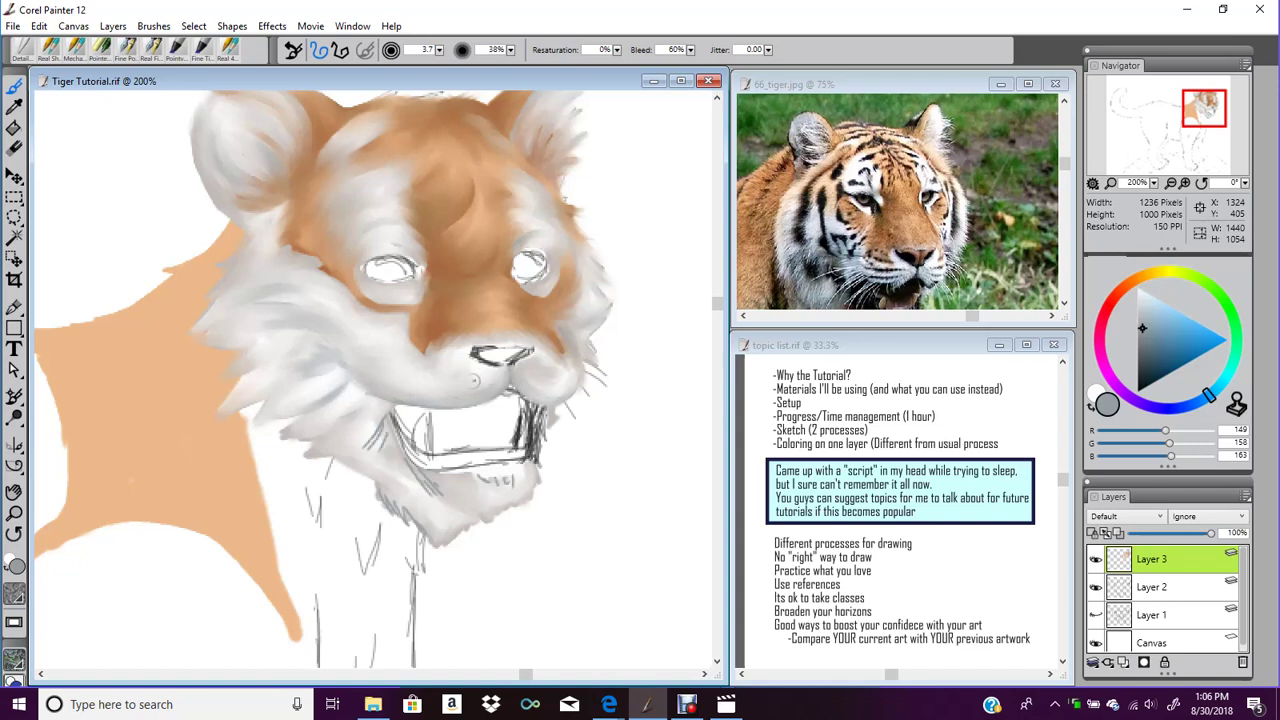
left_click_drag(382, 427, 364, 452)
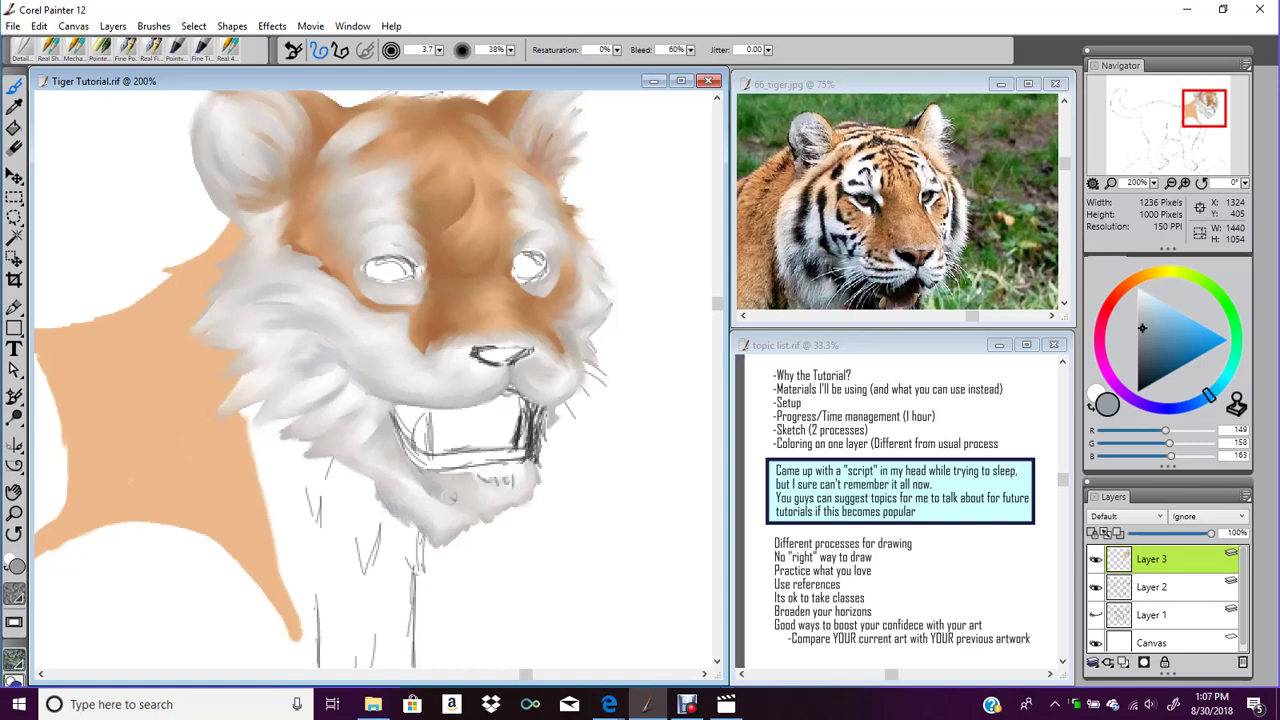
mouse_move(485, 483)
left_mouse_down()
mouse_move(518, 476)
mouse_move(481, 485)
left_mouse_up()
Paint grey strokes on the chin below the mouth and on the near side of the muzzle with the size 14.8 brush
left_click(51, 50)
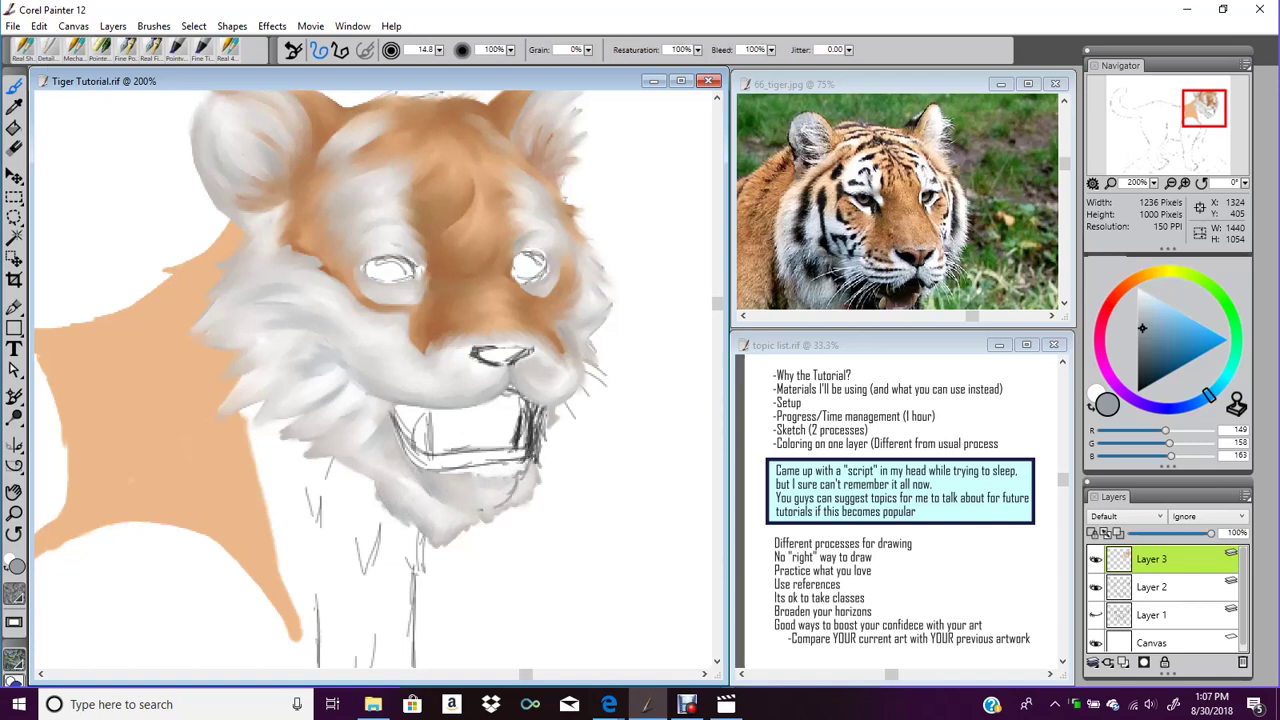
mouse_move(432, 492)
left_mouse_down()
mouse_move(484, 512)
mouse_move(524, 502)
mouse_move(516, 475)
mouse_move(474, 482)
left_mouse_up()
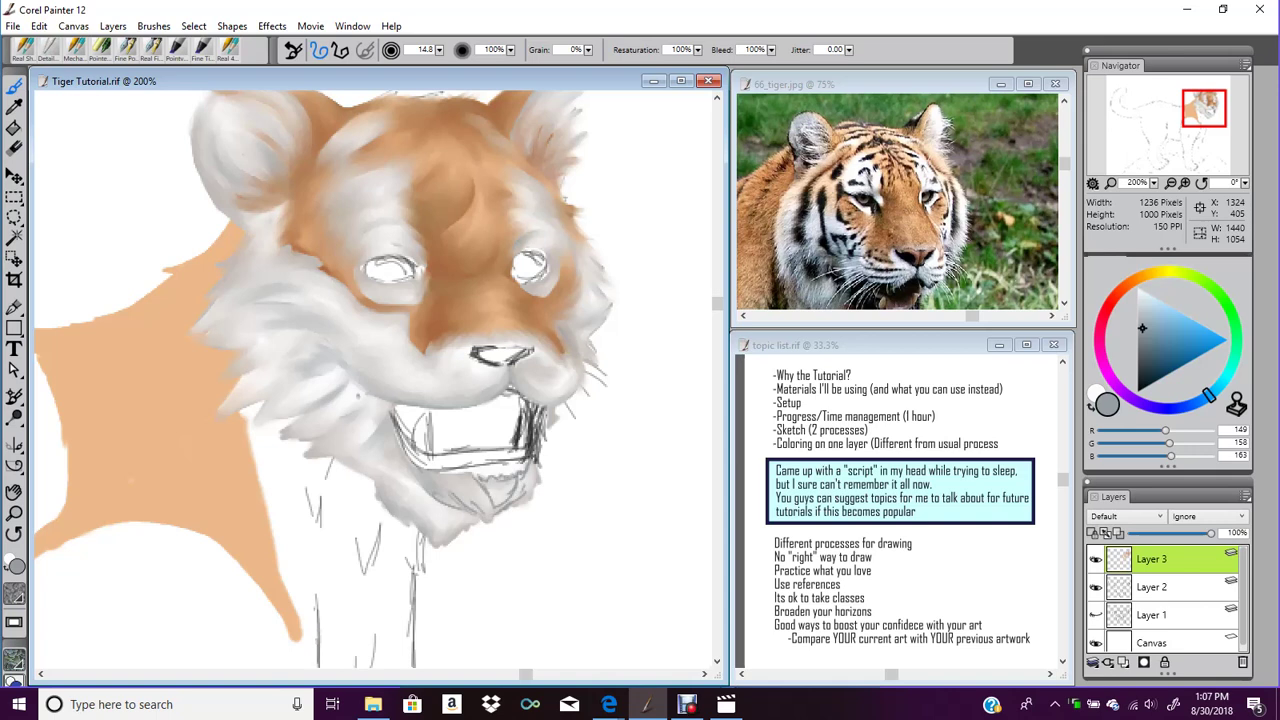
mouse_move(401, 383)
left_mouse_down()
mouse_move(351, 354)
mouse_move(381, 362)
left_mouse_up()
Blend the grey muzzle strokes at size 3.7 and the grey chin strokes at size 2.4 into the white fur
left_click(52, 50)
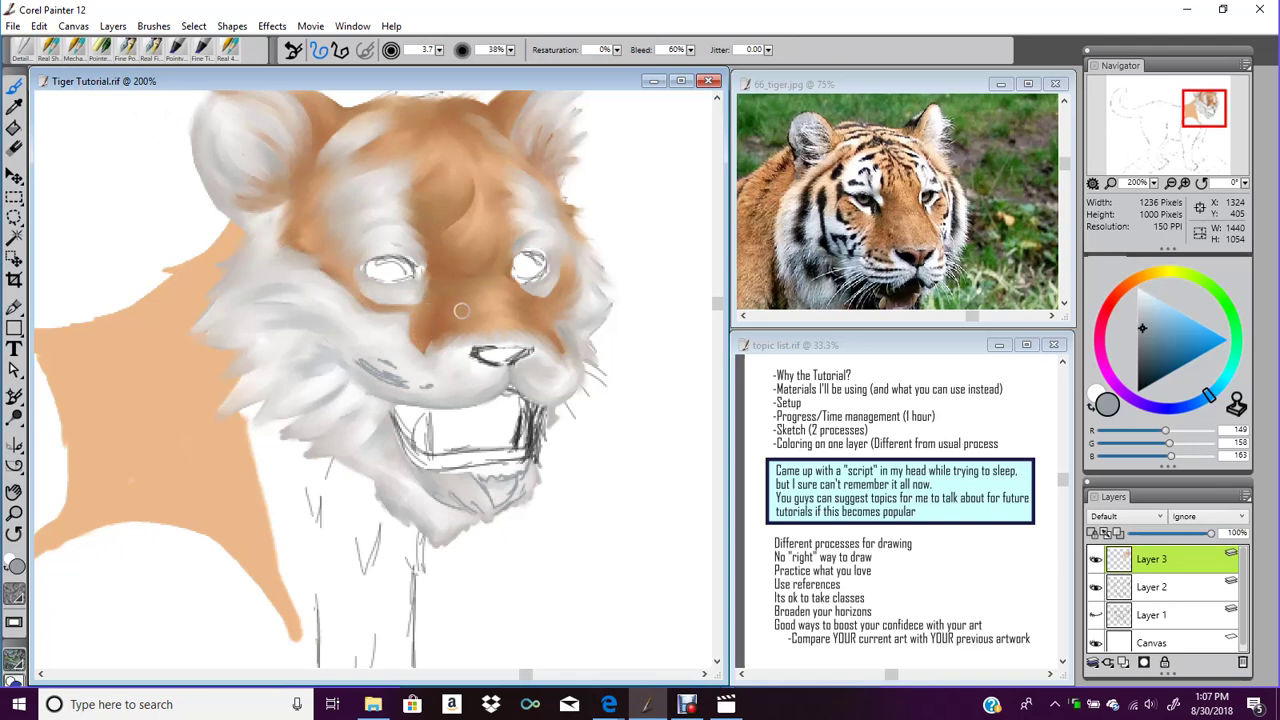
mouse_move(368, 364)
left_mouse_down()
mouse_move(443, 385)
mouse_move(409, 390)
left_mouse_up()
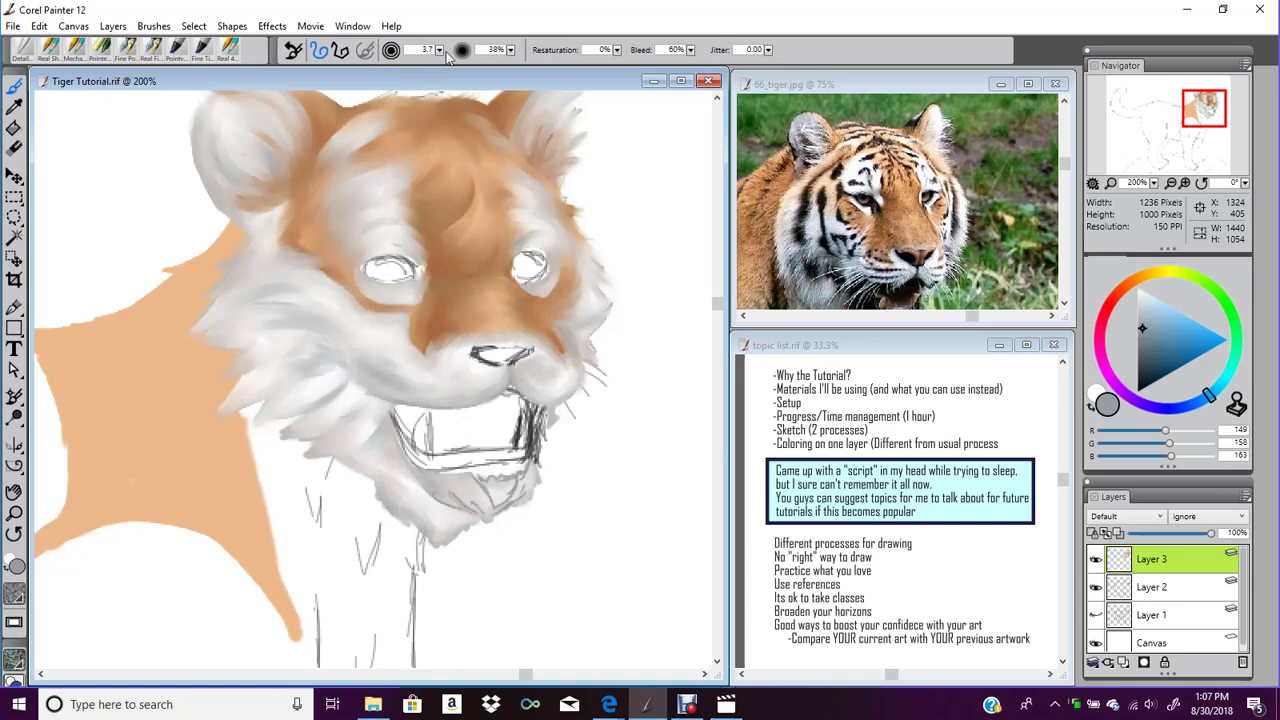
left_click_drag(438, 49, 425, 56)
left_click_drag(524, 269, 514, 282)
left_click_drag(482, 480, 494, 490)
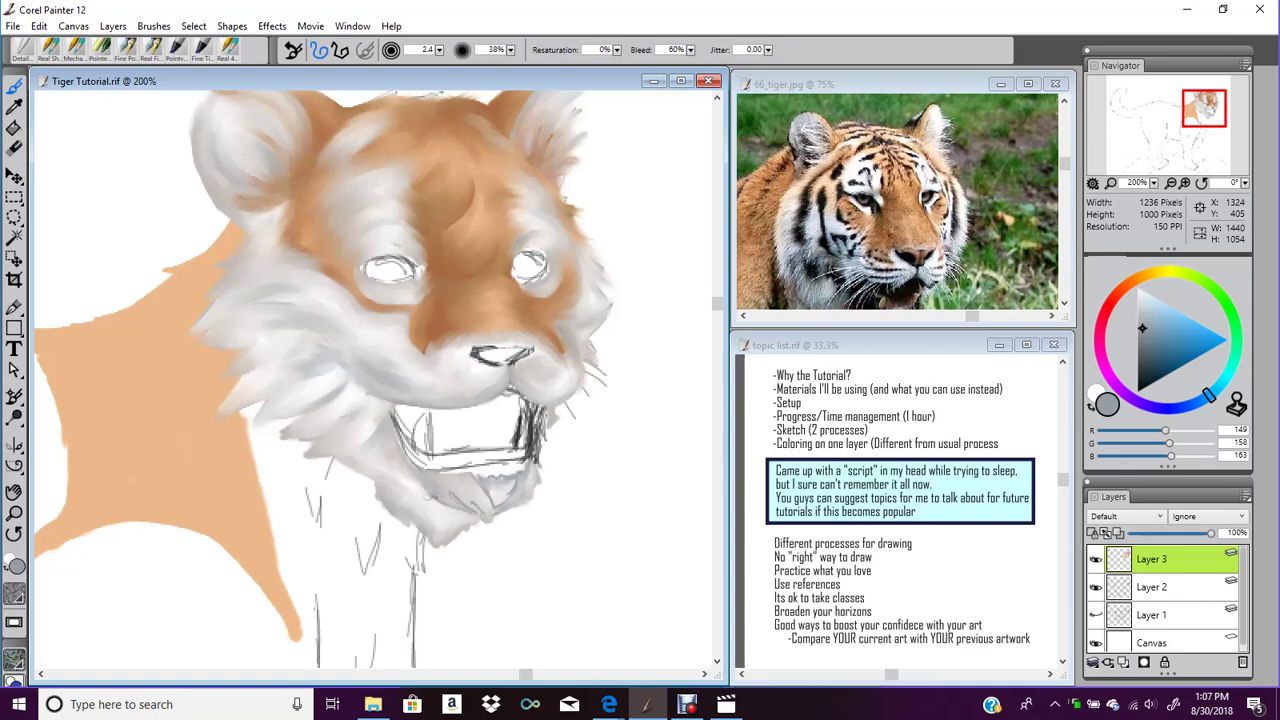
left_click_drag(474, 500, 494, 498)
Sample a near-black colour (R 18, G 16, B 27) from the tiger's stripes in the reference photo for painting
left_click_drag(1147, 353, 1139, 364)
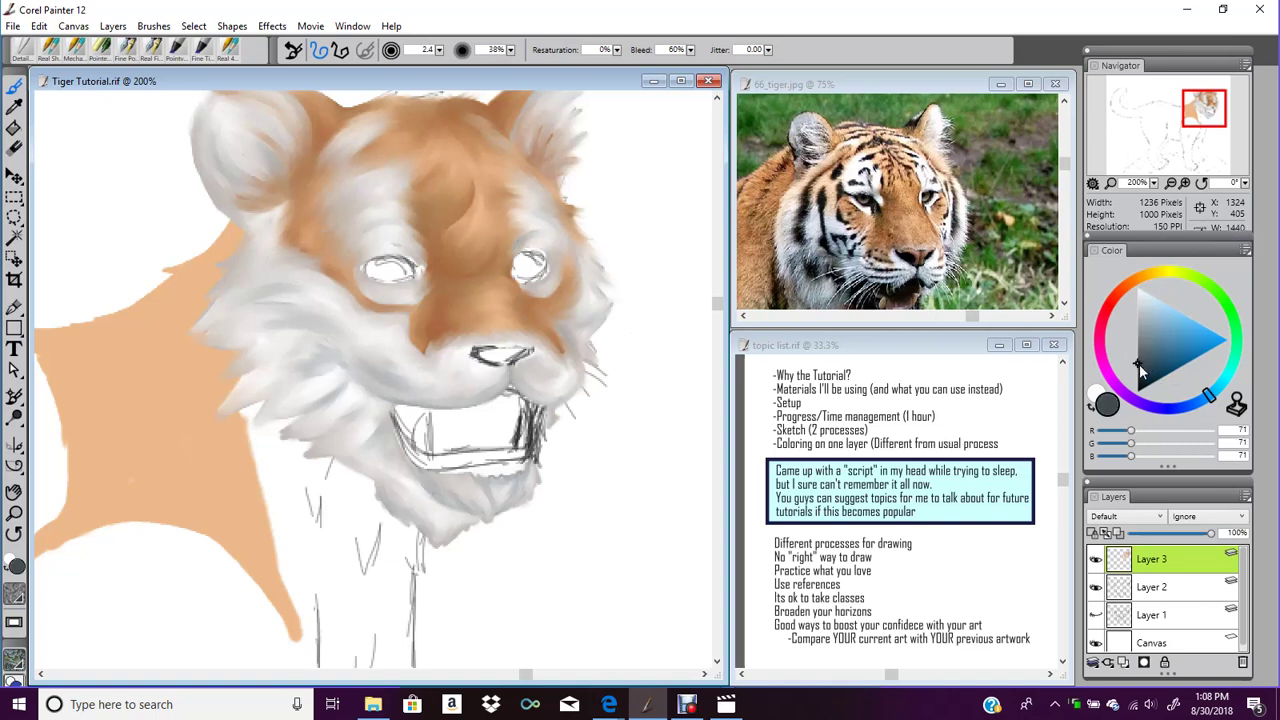
left_click(14, 104)
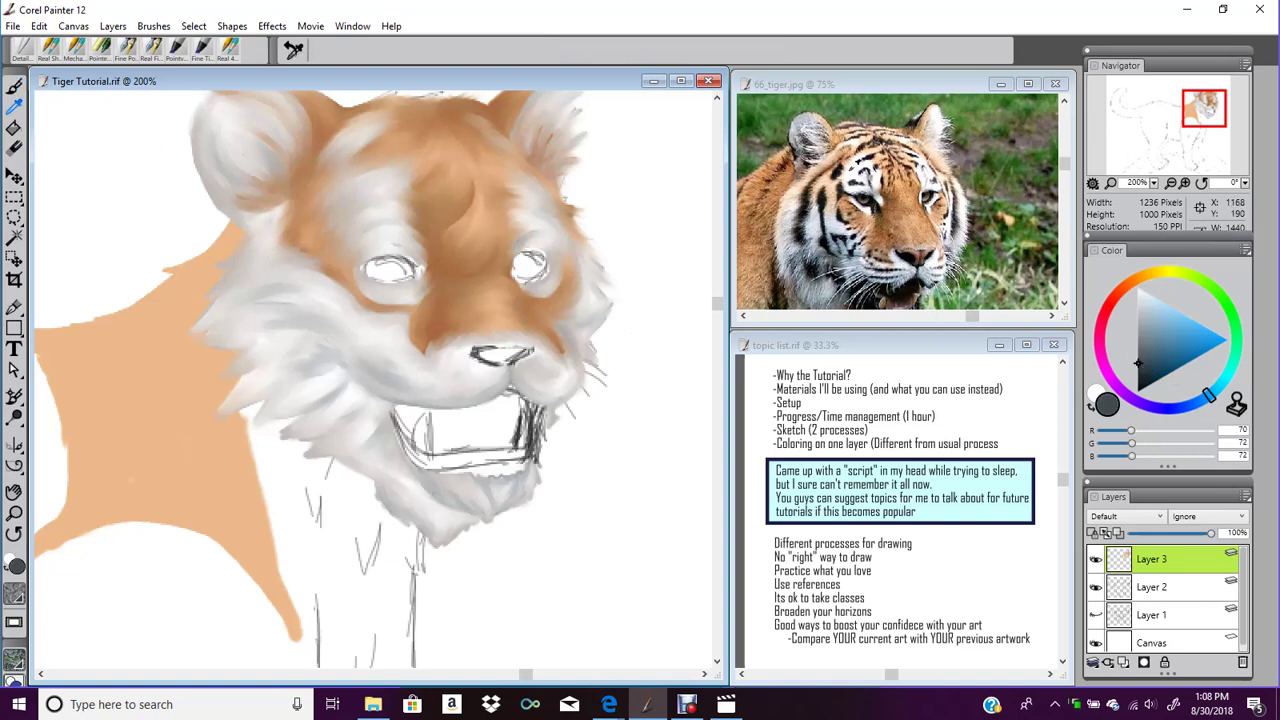
left_click(848, 163)
left_click(1091, 406)
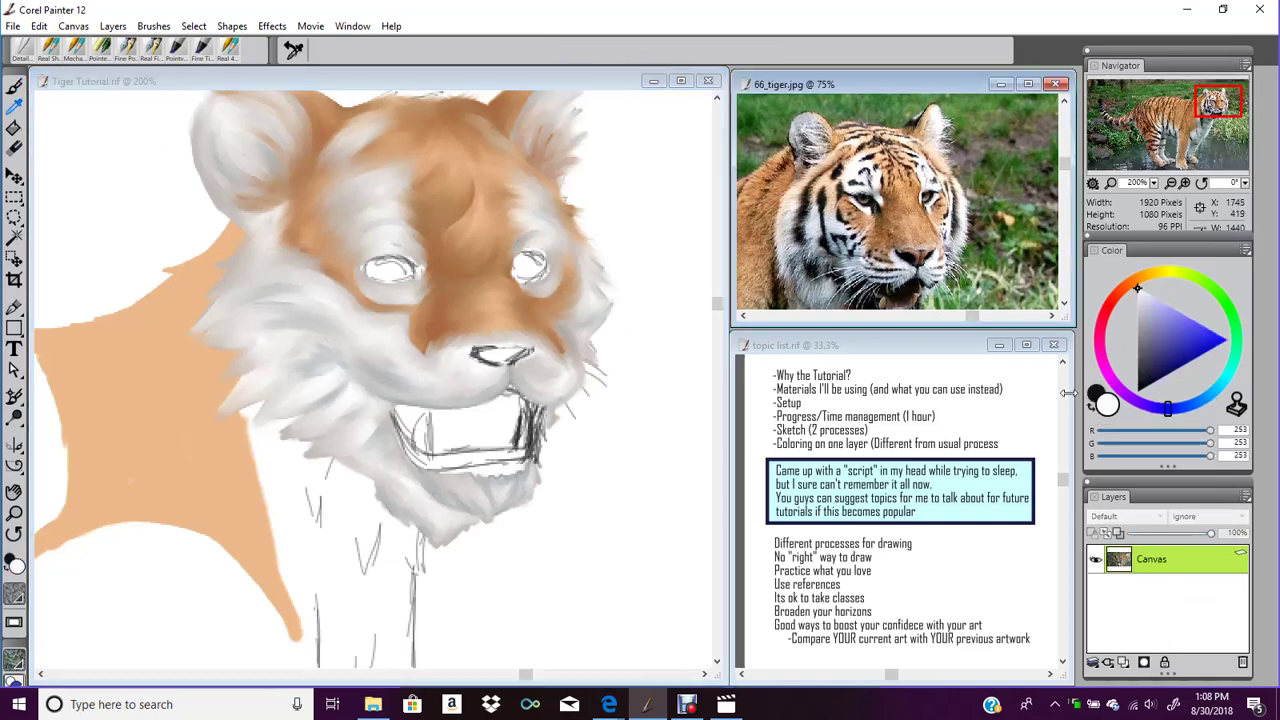
left_click(1092, 407)
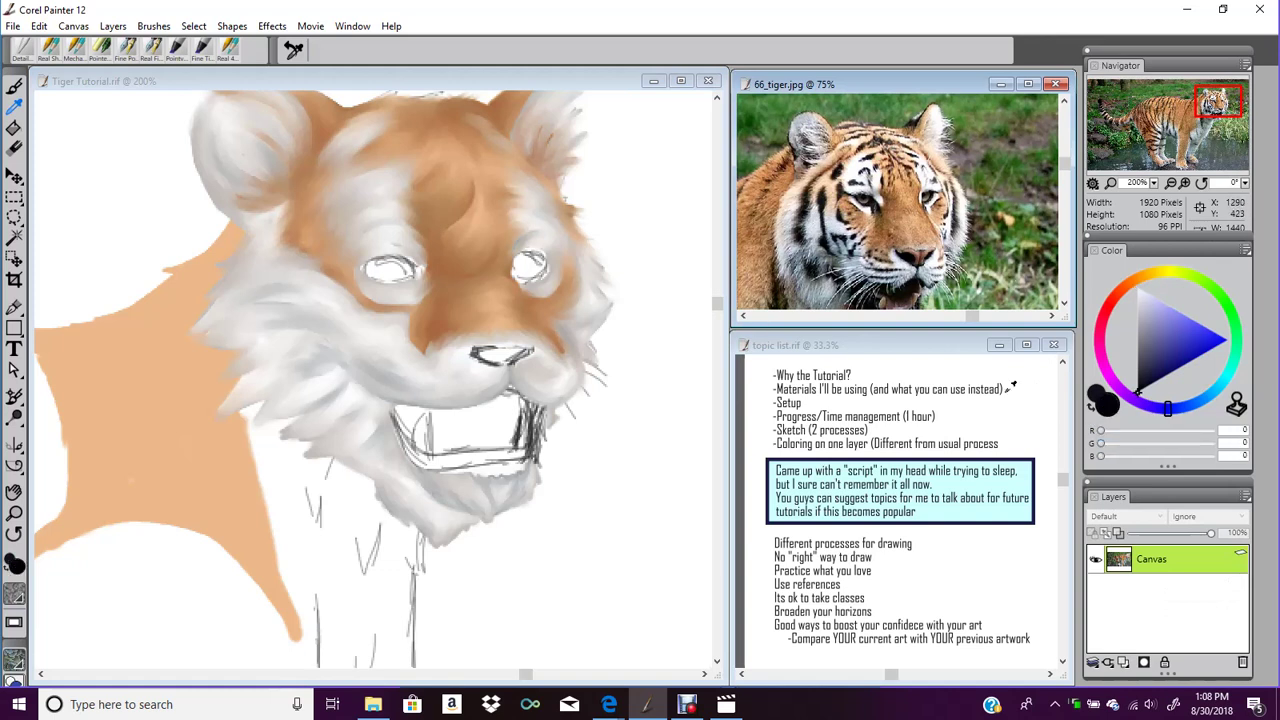
Paint black markings on the back of the far ear and a black line down the near ear's outer edge at size 14.8
left_click(14, 87)
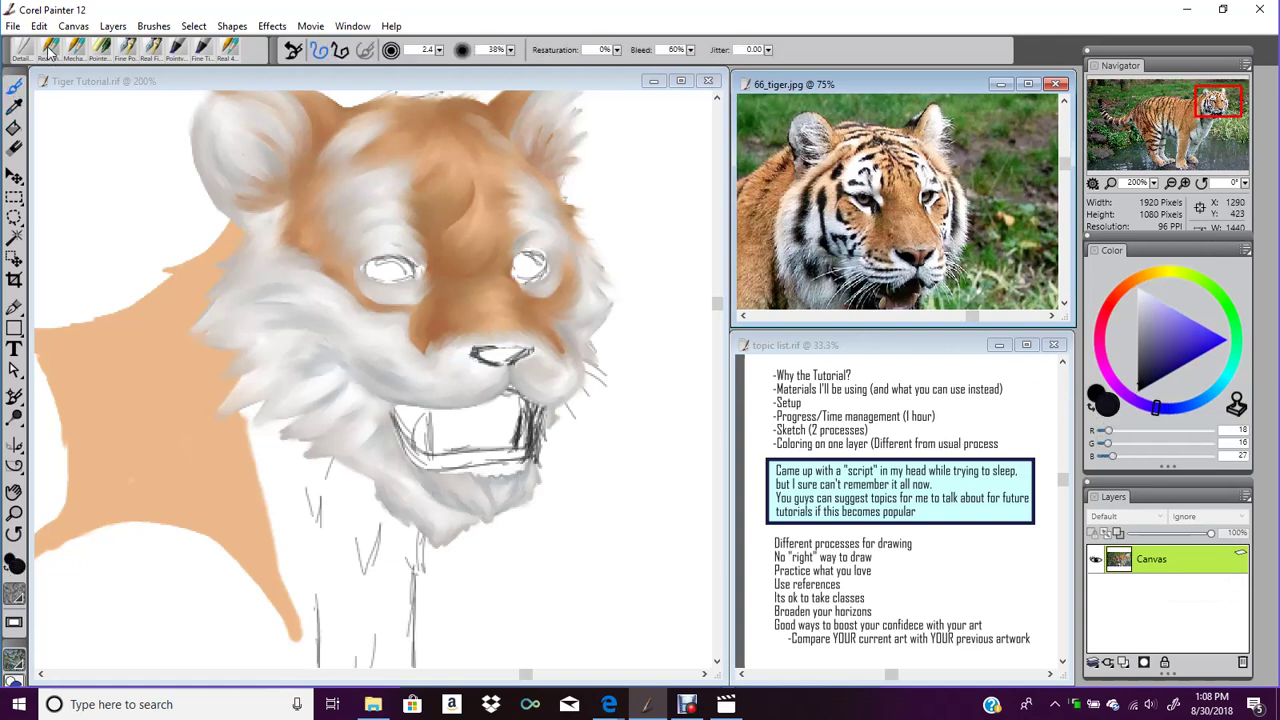
left_click(1221, 102)
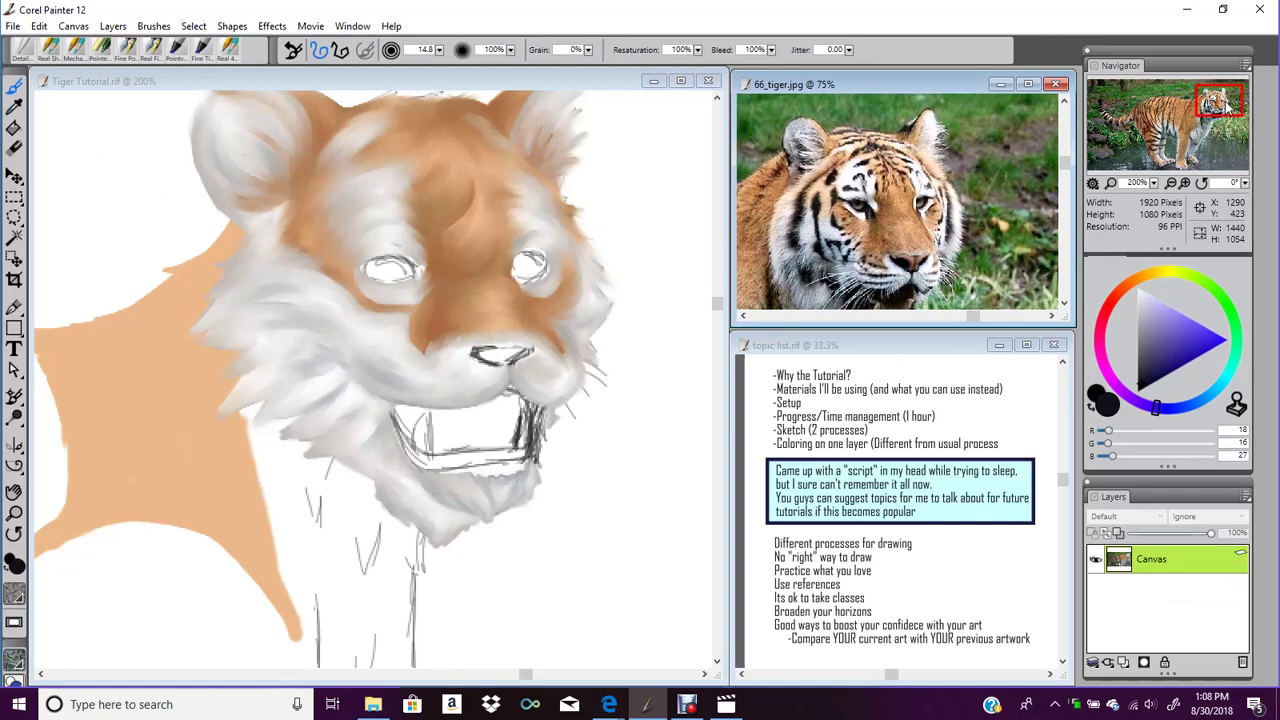
left_click(423, 86)
left_click_drag(1210, 100, 1205, 117)
mouse_move(522, 178)
left_mouse_down()
mouse_move(540, 166)
mouse_move(539, 189)
mouse_move(554, 170)
mouse_move(538, 200)
mouse_move(539, 186)
left_mouse_up()
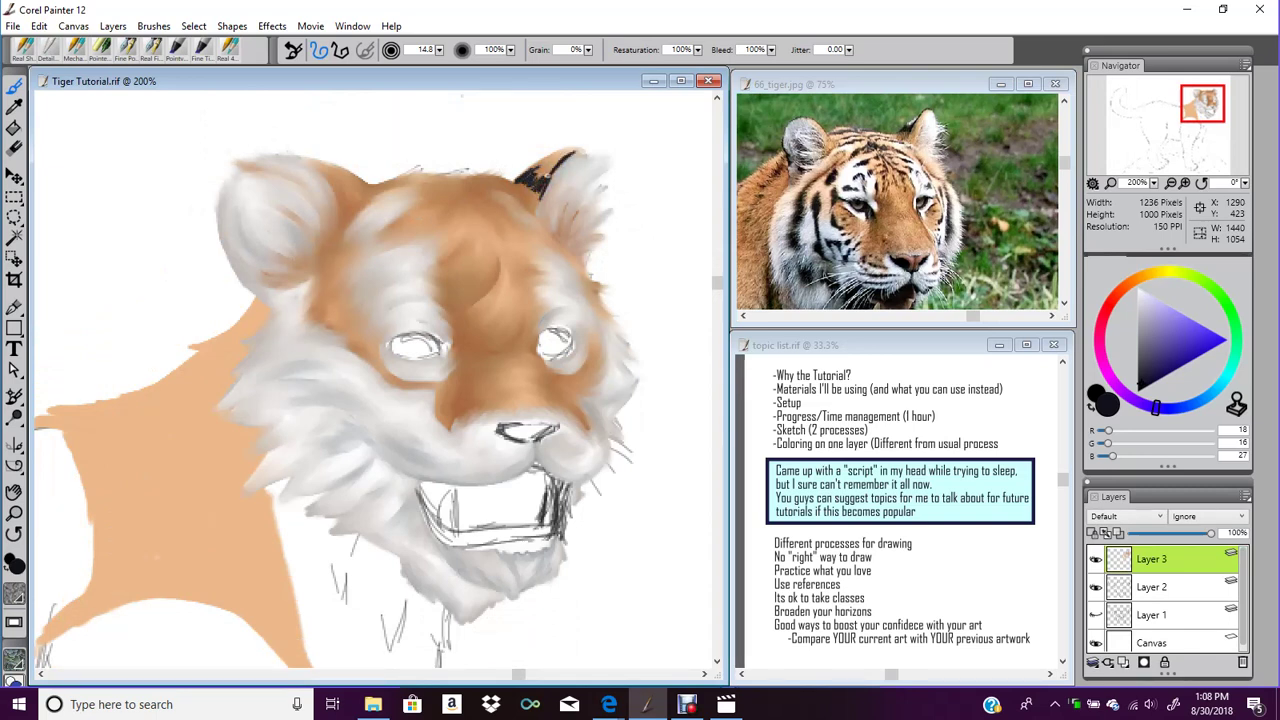
mouse_move(221, 213)
left_mouse_down()
mouse_move(249, 313)
mouse_move(257, 301)
left_mouse_up()
left_click_drag(322, 161, 352, 173)
left_click(39, 28)
left_click(46, 44)
left_click(39, 28)
left_click(44, 43)
left_click(39, 29)
left_click(45, 44)
left_click(39, 29)
left_click(45, 44)
Paint black lines along the near ear's top and the crown, plus curved stripes across the forehead joined by a central line
mouse_move(300, 158)
left_mouse_down()
mouse_move(354, 173)
mouse_move(372, 198)
mouse_move(398, 188)
mouse_move(372, 200)
mouse_move(422, 184)
mouse_move(527, 186)
left_mouse_up()
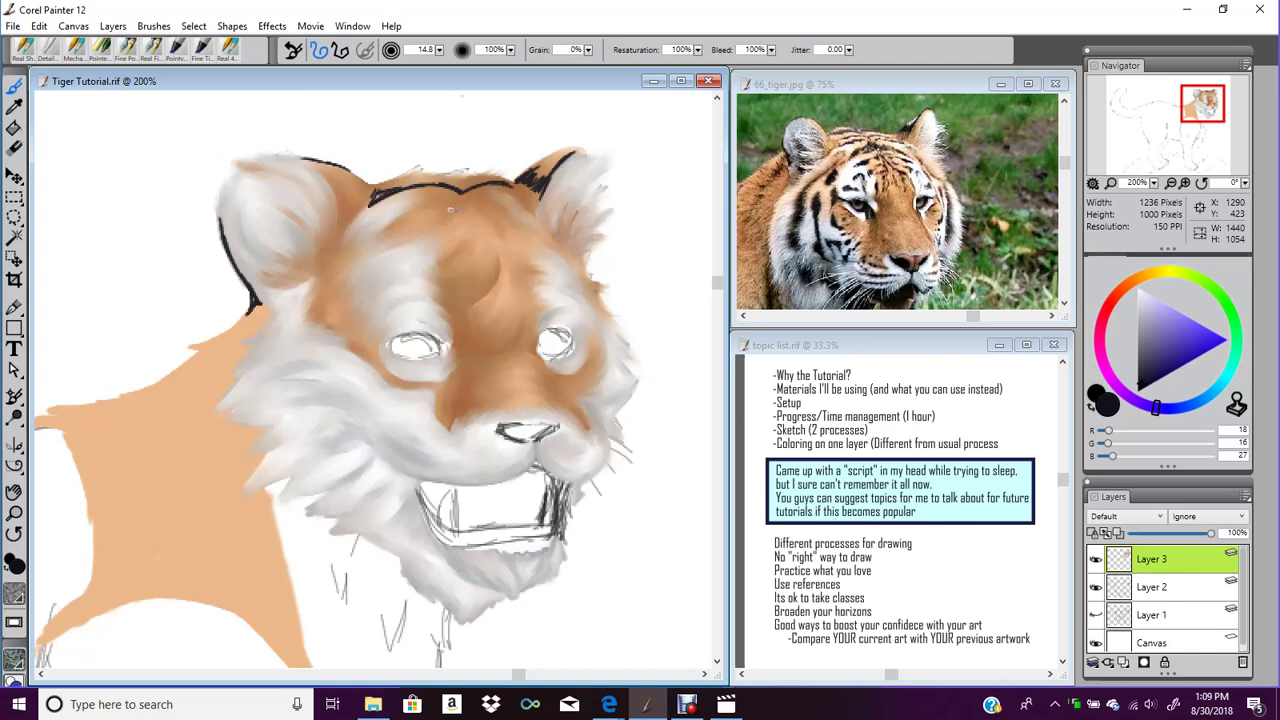
mouse_move(459, 197)
left_mouse_down()
mouse_move(428, 206)
mouse_move(503, 205)
mouse_move(486, 199)
mouse_move(504, 207)
mouse_move(494, 222)
left_mouse_up()
mouse_move(486, 216)
left_mouse_down()
mouse_move(520, 222)
mouse_move(424, 242)
left_mouse_up()
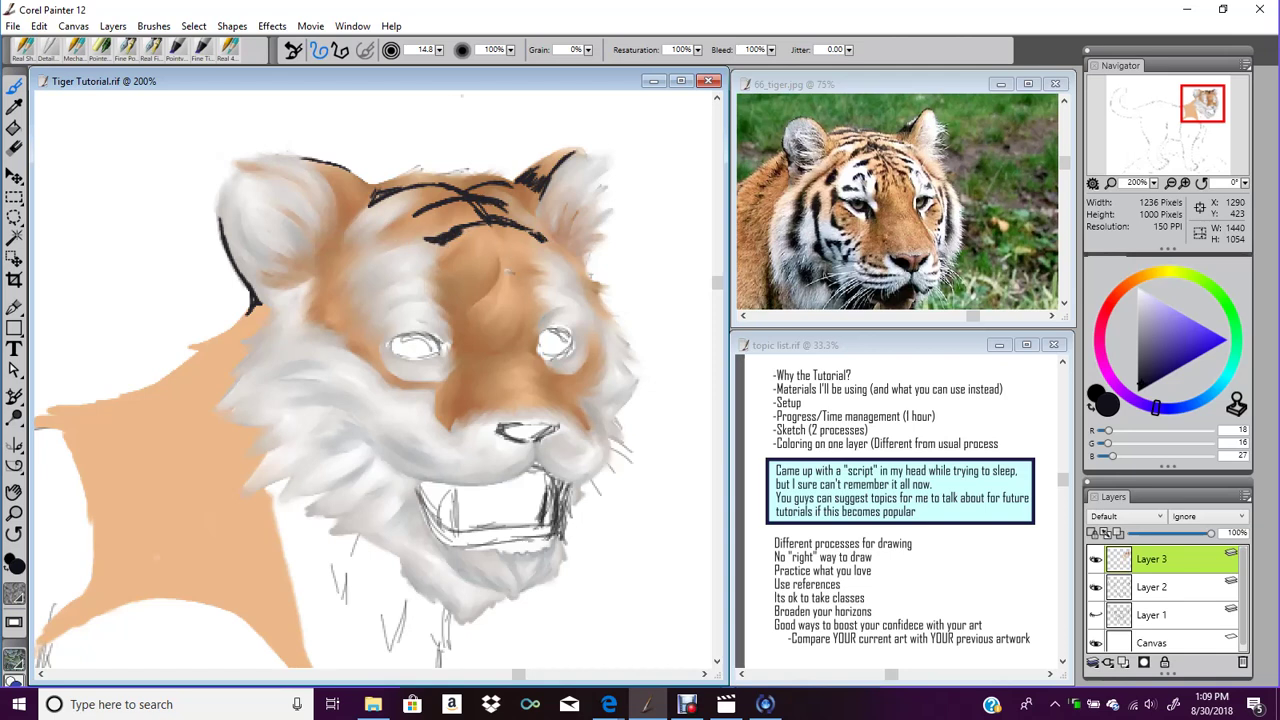
mouse_move(496, 230)
left_mouse_down()
mouse_move(502, 262)
mouse_move(444, 283)
mouse_move(519, 268)
left_mouse_up()
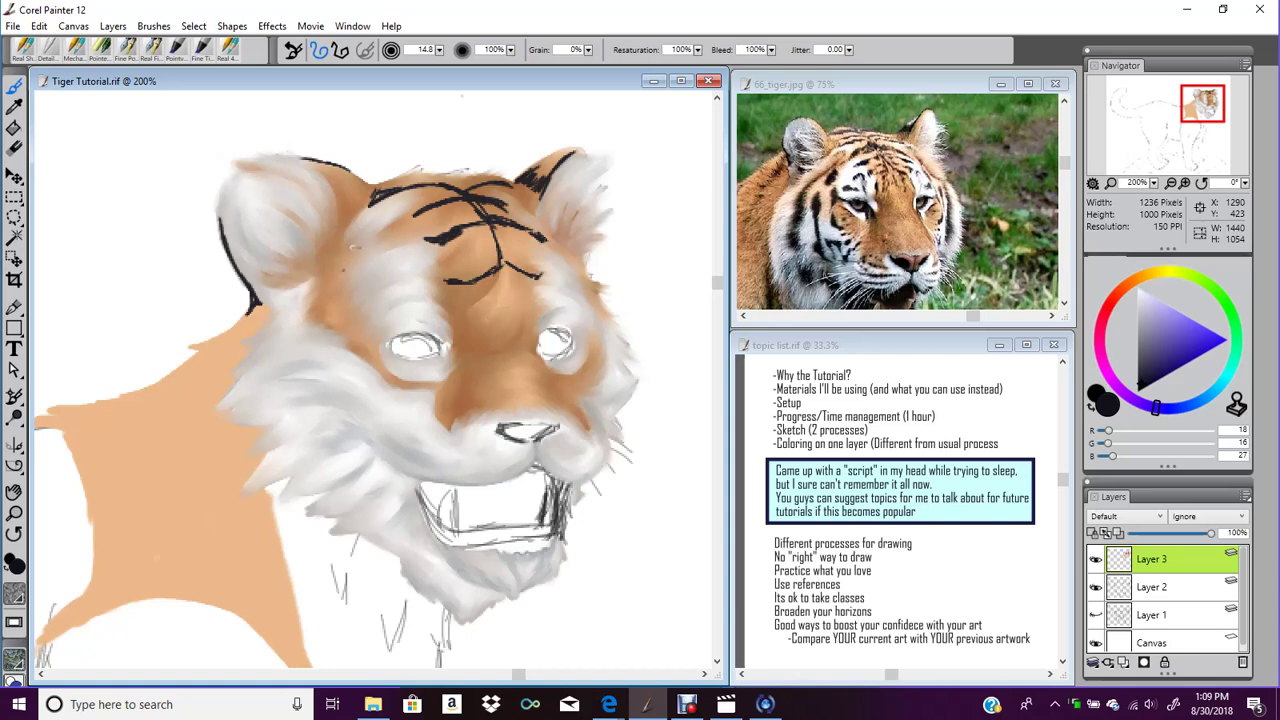
Paint a black stripe from beside the near ear down the side of the face, thickening it on the cheek, and save the painting
left_click_drag(352, 247, 317, 287)
mouse_move(298, 403)
left_mouse_down()
mouse_move(290, 344)
mouse_move(303, 314)
left_mouse_up()
mouse_move(306, 390)
left_mouse_down()
mouse_move(286, 386)
mouse_move(303, 368)
mouse_move(290, 354)
left_mouse_up()
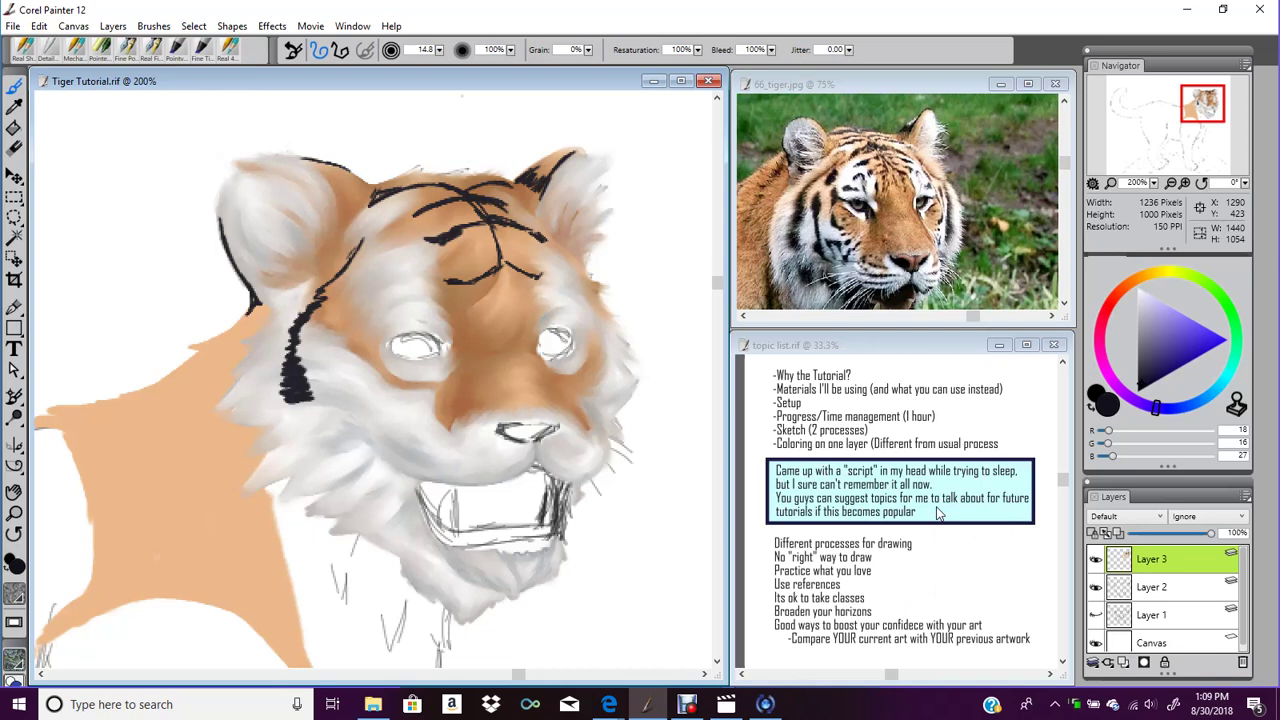
left_click(14, 27)
left_click(40, 196)
Zoom out to 50% to view the whole tiger drawing
left_click_drag(1208, 115, 1180, 146)
left_click(1171, 183)
left_click(1171, 183)
left_click(1171, 183)
left_click(1171, 183)
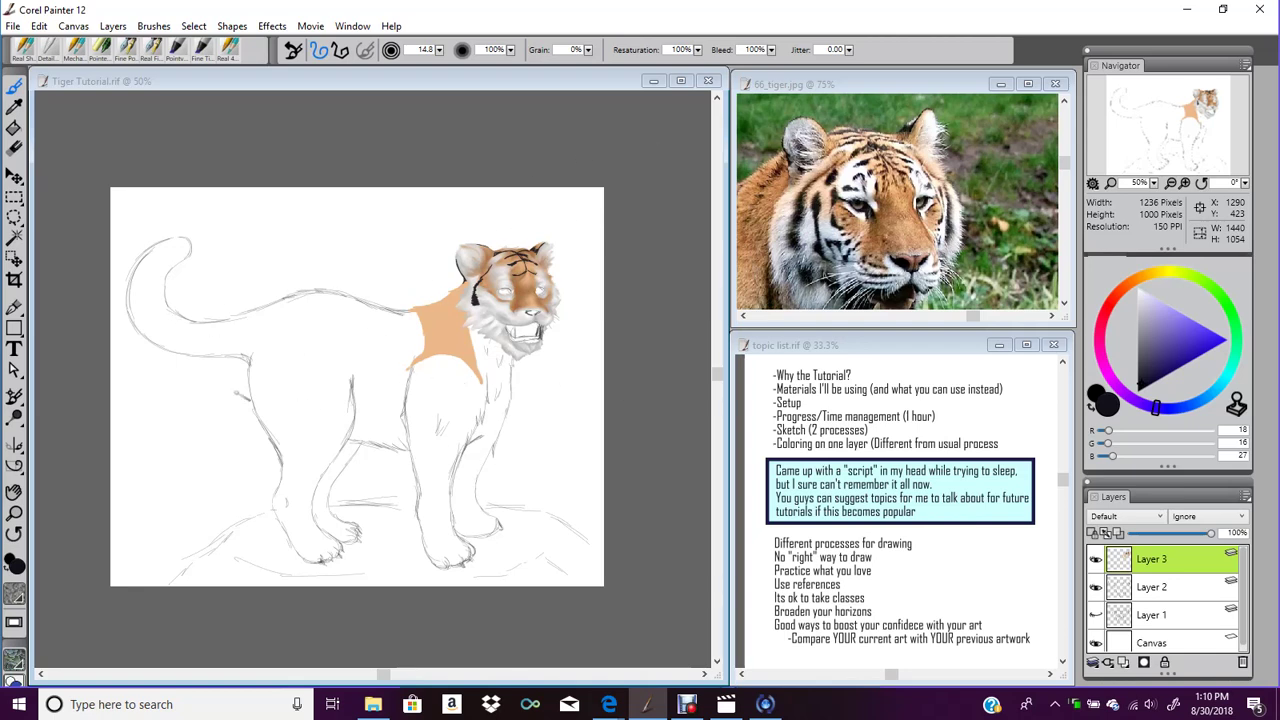
Enlarge the topic list to 75% in a maximized window, review the drawing-advice topics, and restore the window's size
left_click(918, 348)
left_click(1185, 183)
left_click(1185, 183)
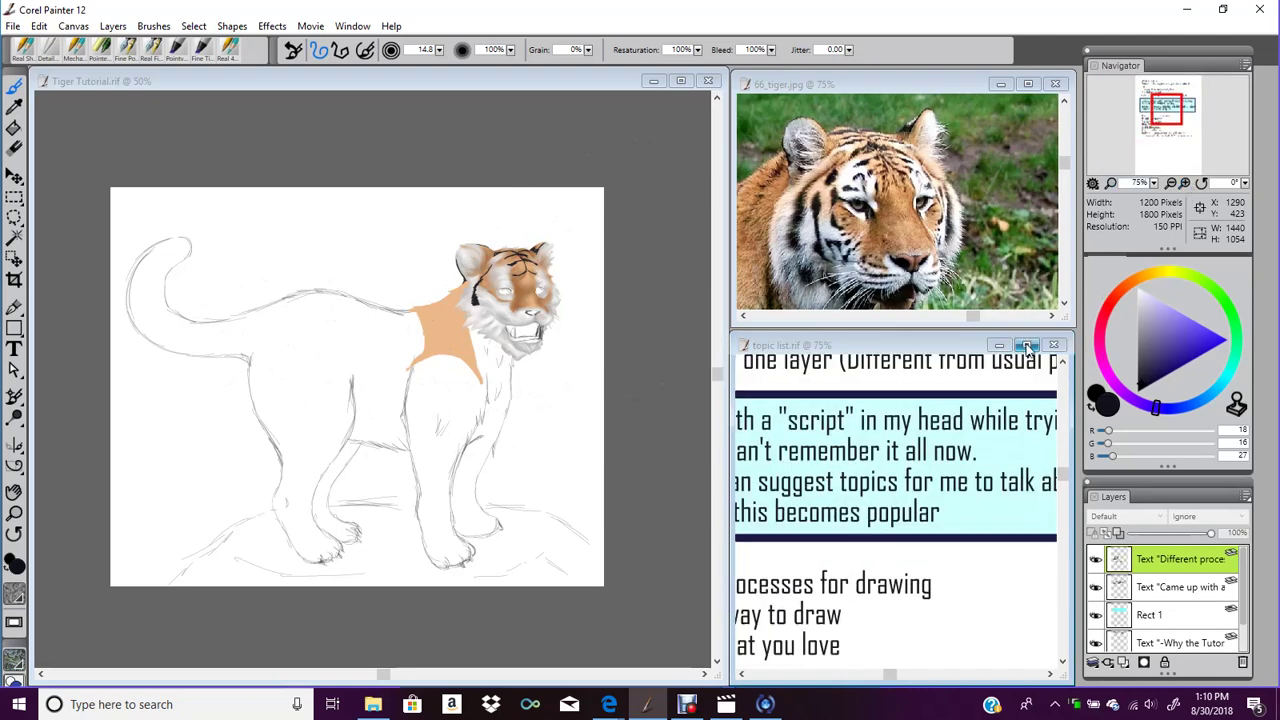
left_click(1026, 344)
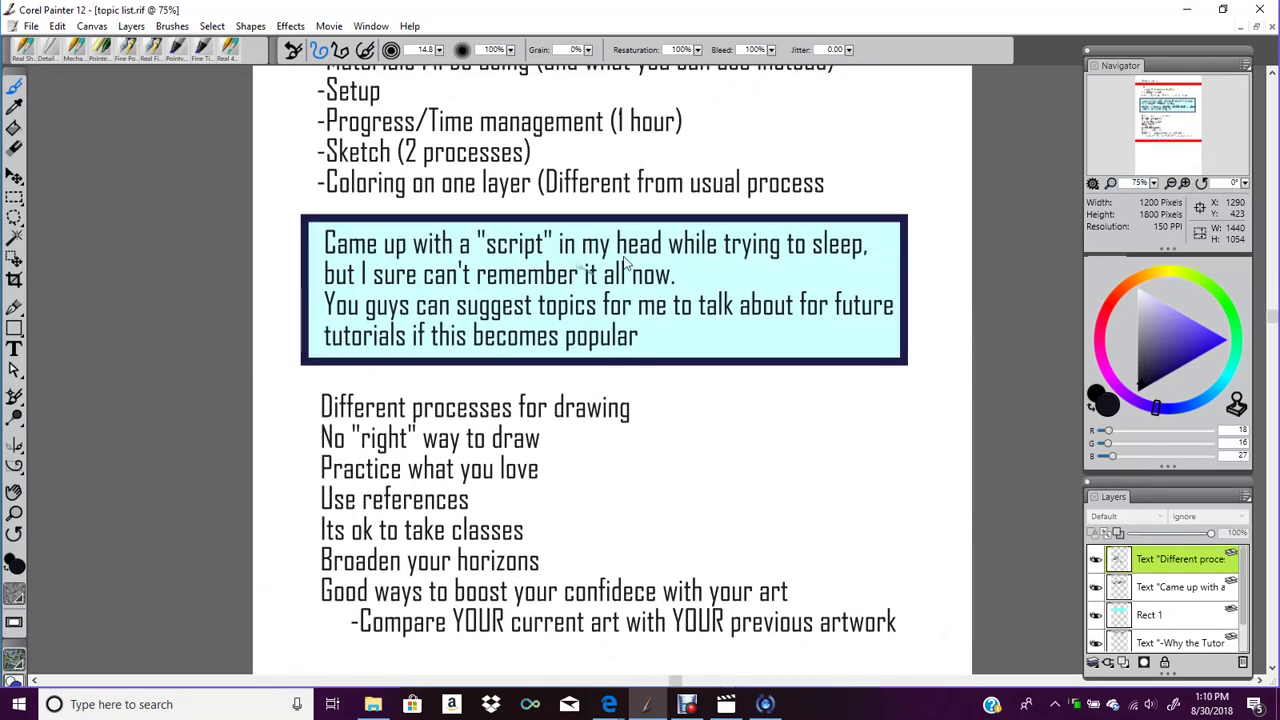
left_click(562, 247)
left_click(490, 402)
left_click(1256, 32)
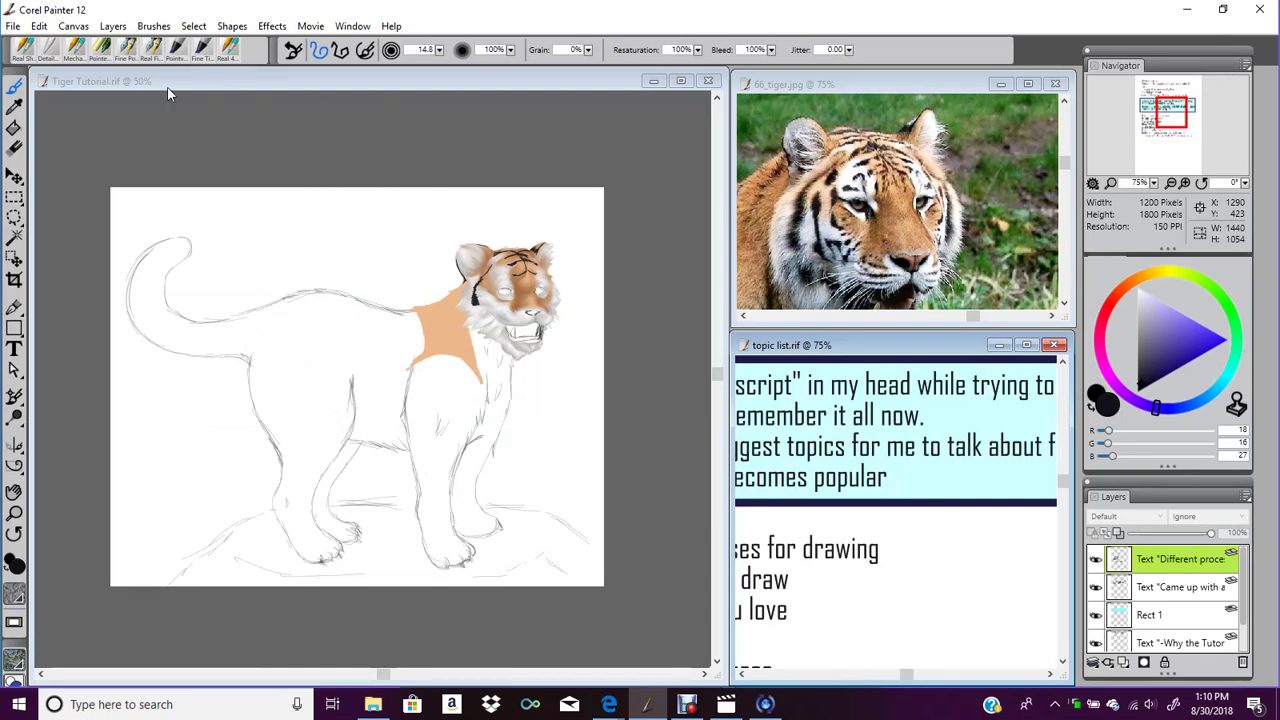
Zoom the topic list out to 25% and position it so the full list fits in its window
left_click(1171, 184)
left_click(1171, 184)
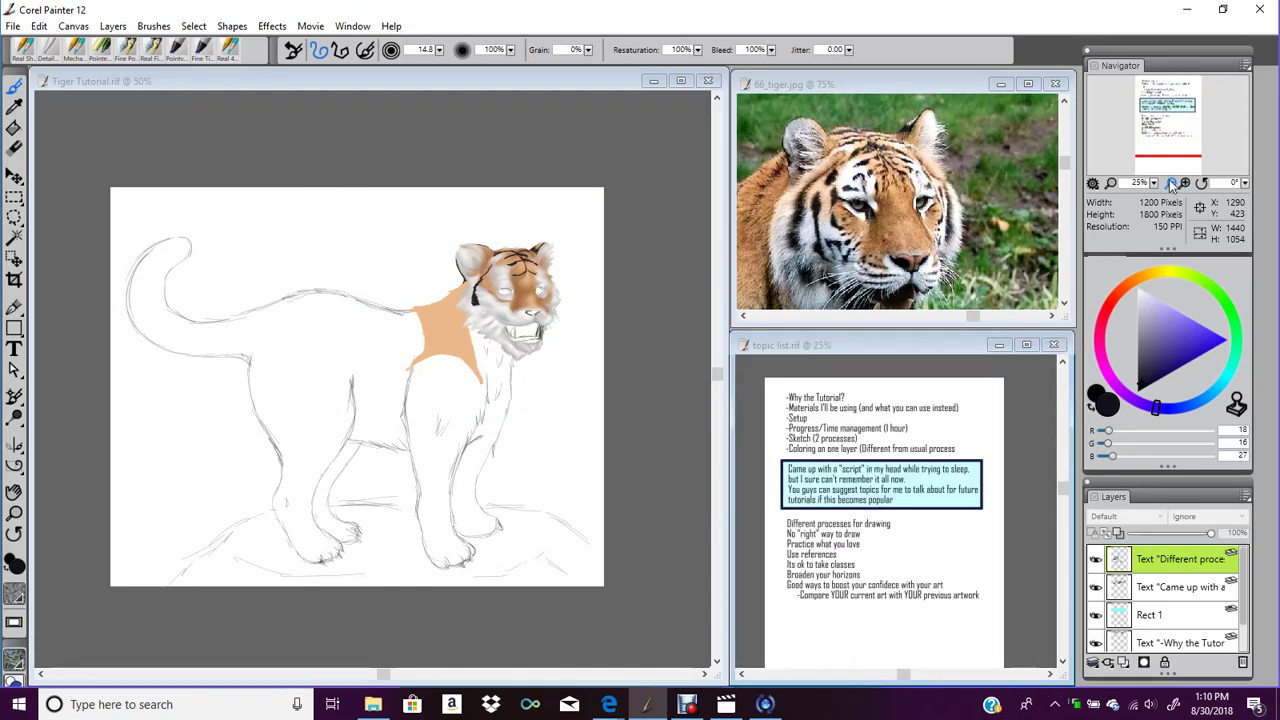
left_click(1171, 184)
left_click_drag(1180, 136, 1181, 116)
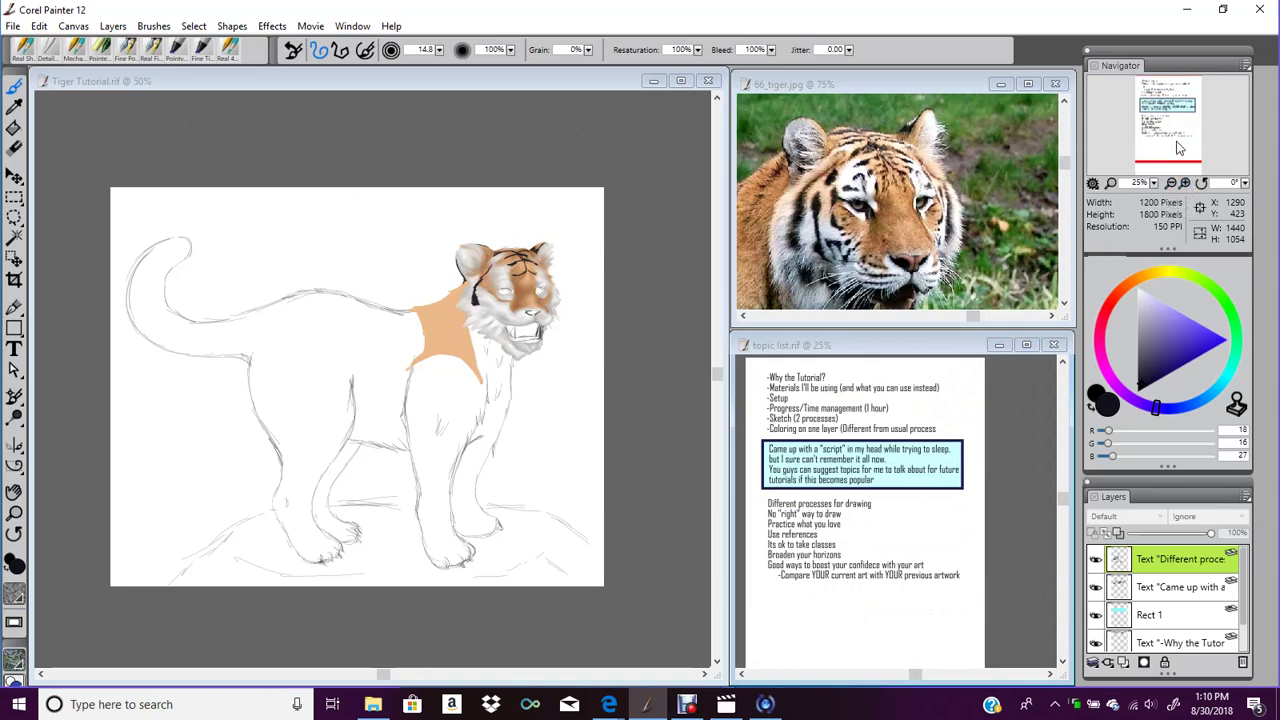
left_click(1170, 143)
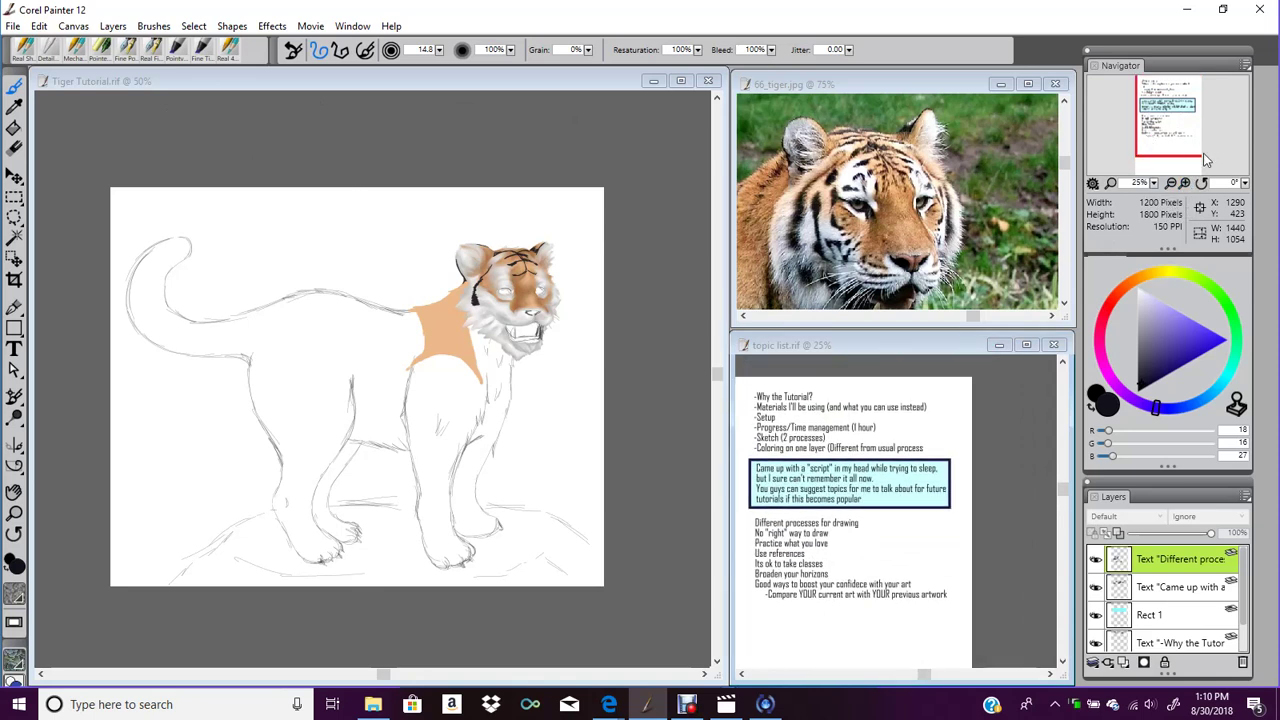
left_click_drag(1177, 113, 1156, 133)
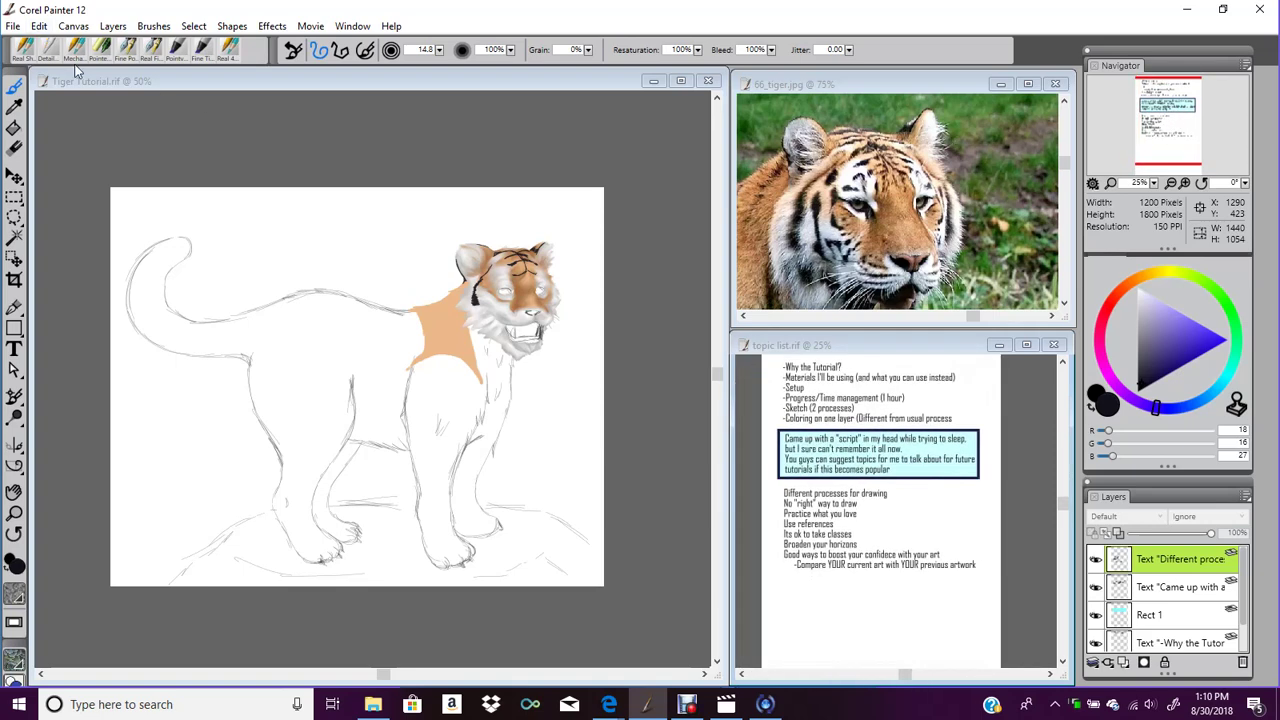
left_click_drag(1163, 138, 1169, 131)
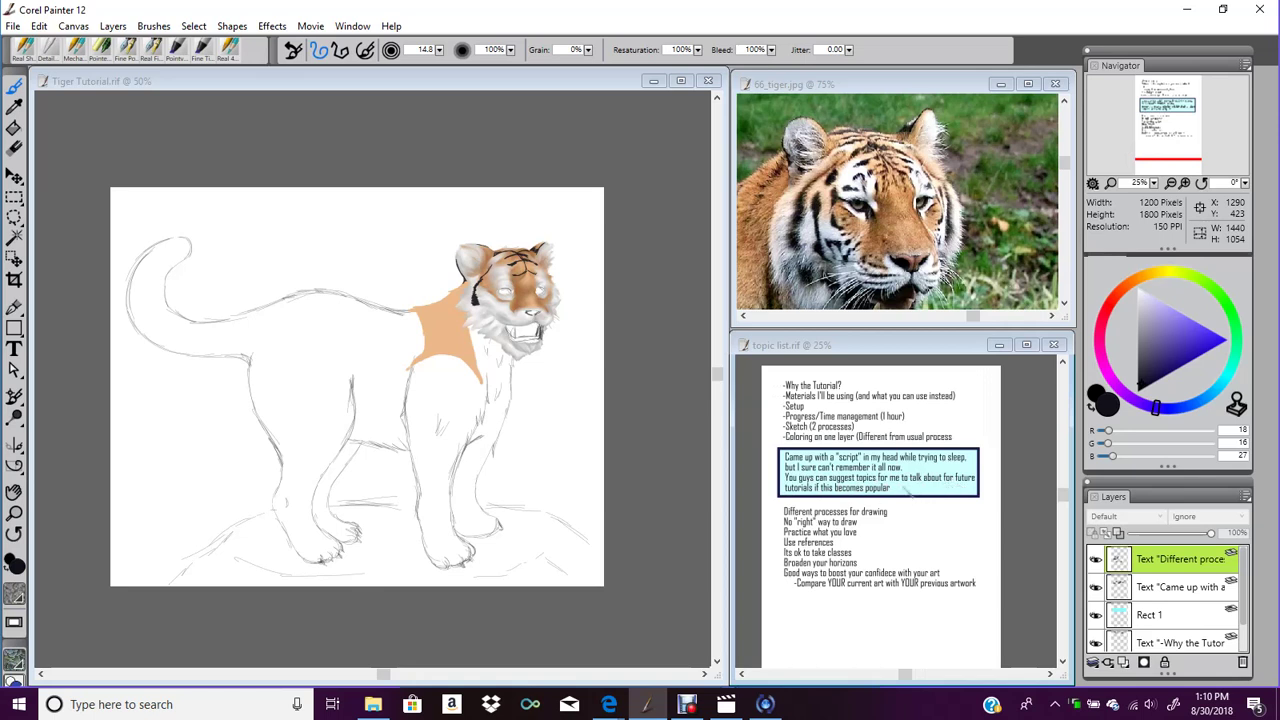
Zoom the tiger drawing to 100% and examine the head, neck and shoulders
left_click(557, 83)
left_click_drag(1169, 131, 1162, 140)
left_click(1185, 183)
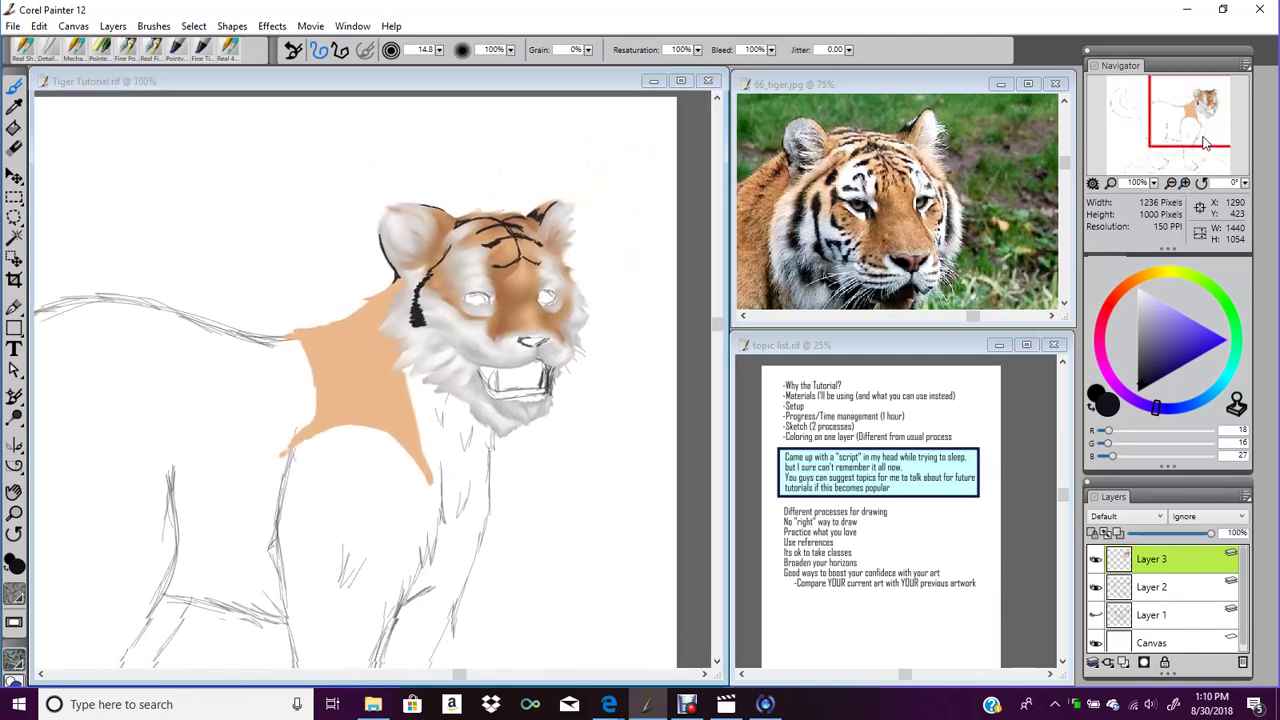
left_click_drag(1184, 115, 1187, 118)
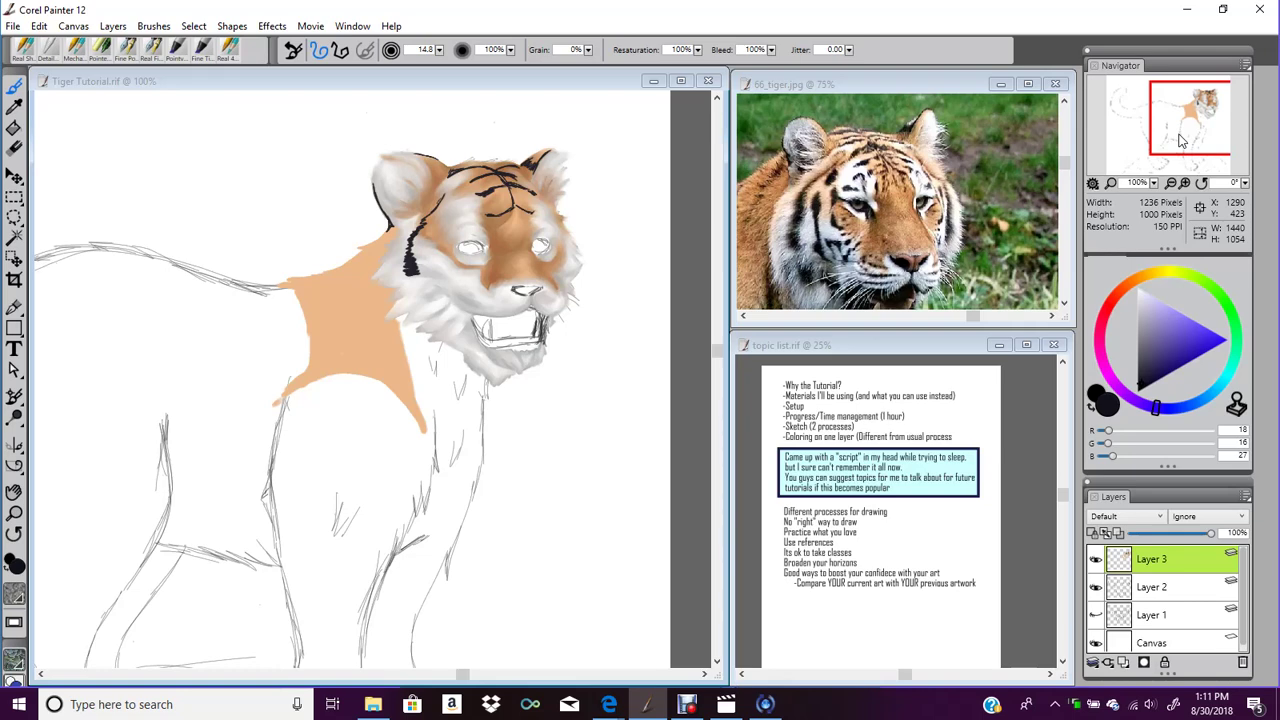
left_click_drag(1180, 140, 1211, 113)
Switch to Debut Professional and move its window clear of the tiger's head in the drawing
left_click(687, 704)
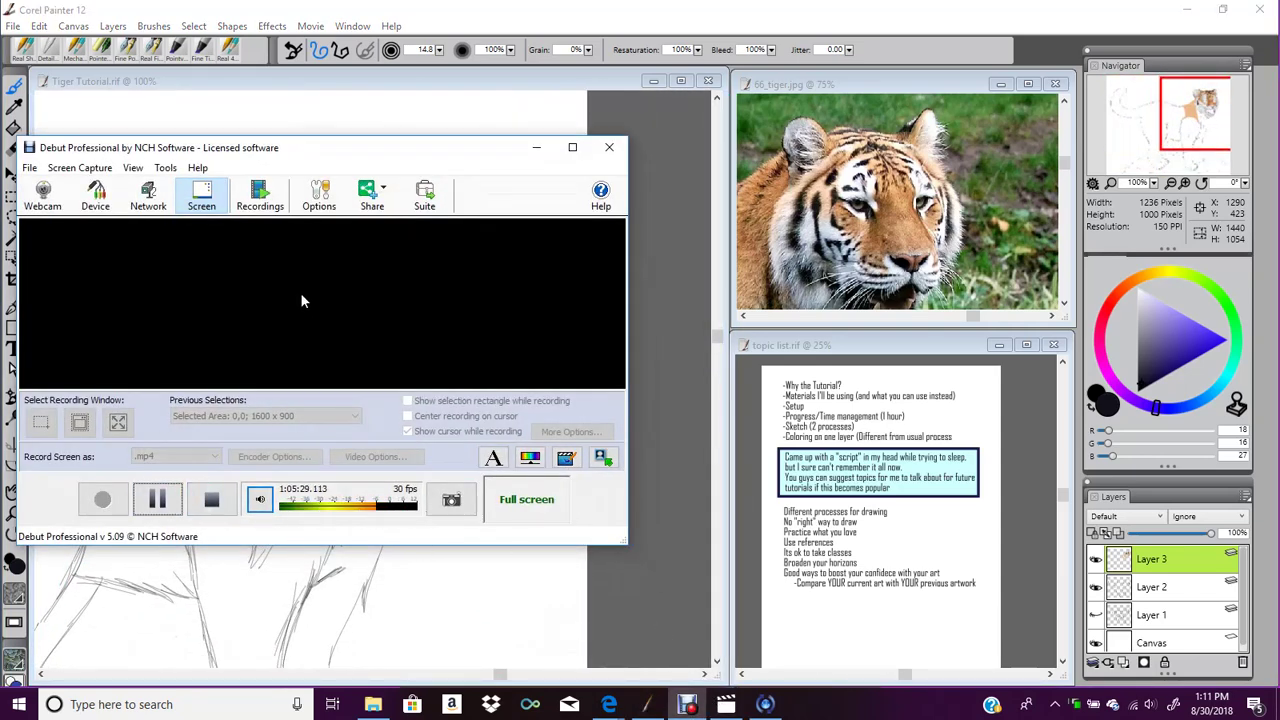
left_click_drag(296, 152, 840, 170)
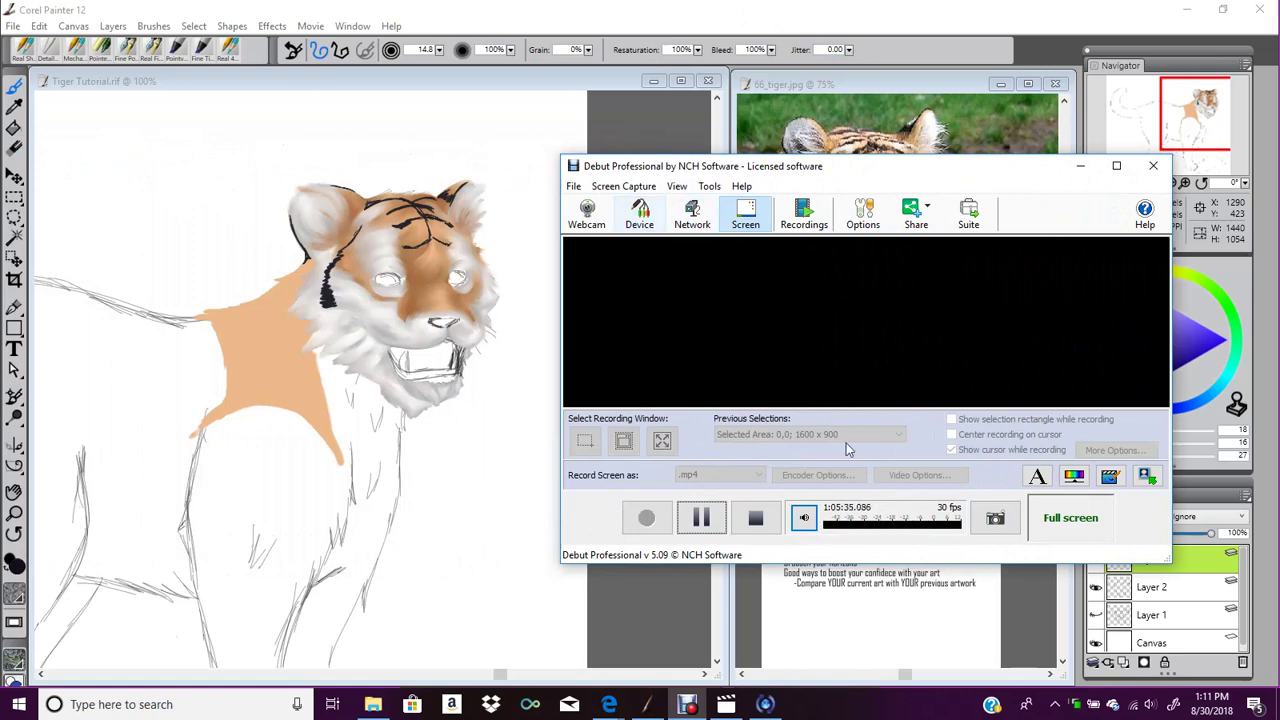
left_click_drag(886, 181, 918, 208)
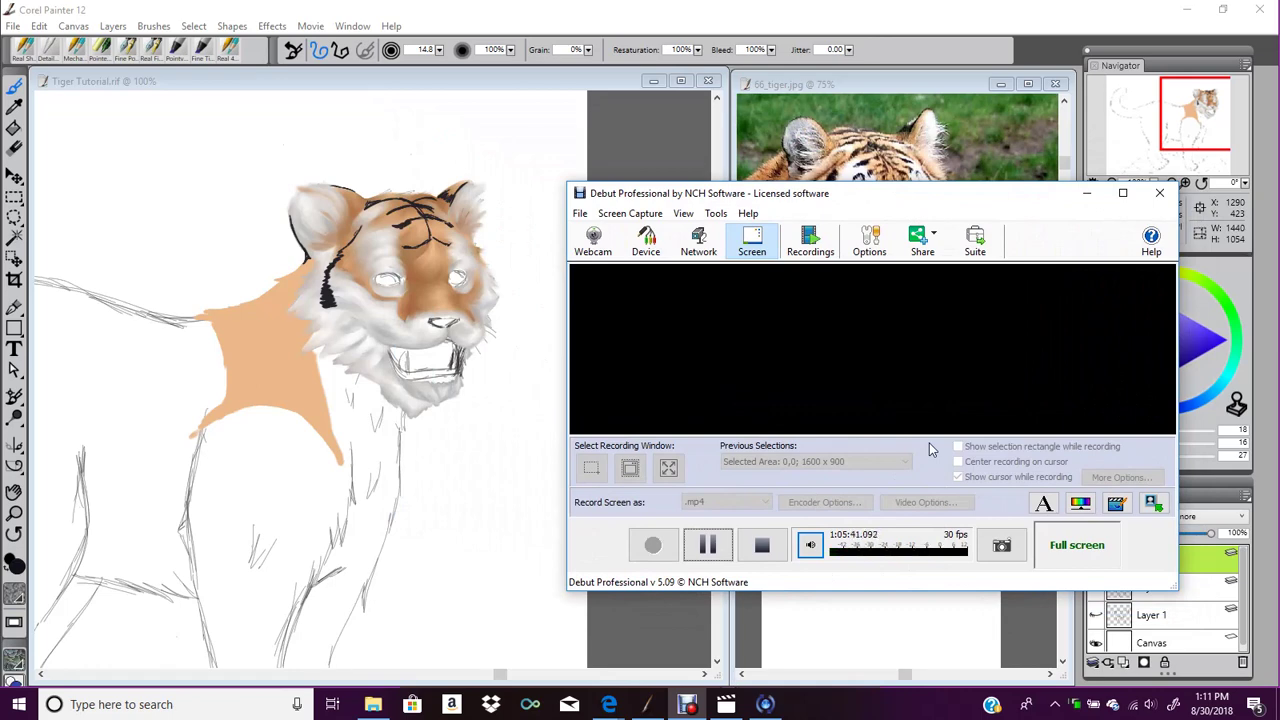
left_click_drag(940, 195, 956, 217)
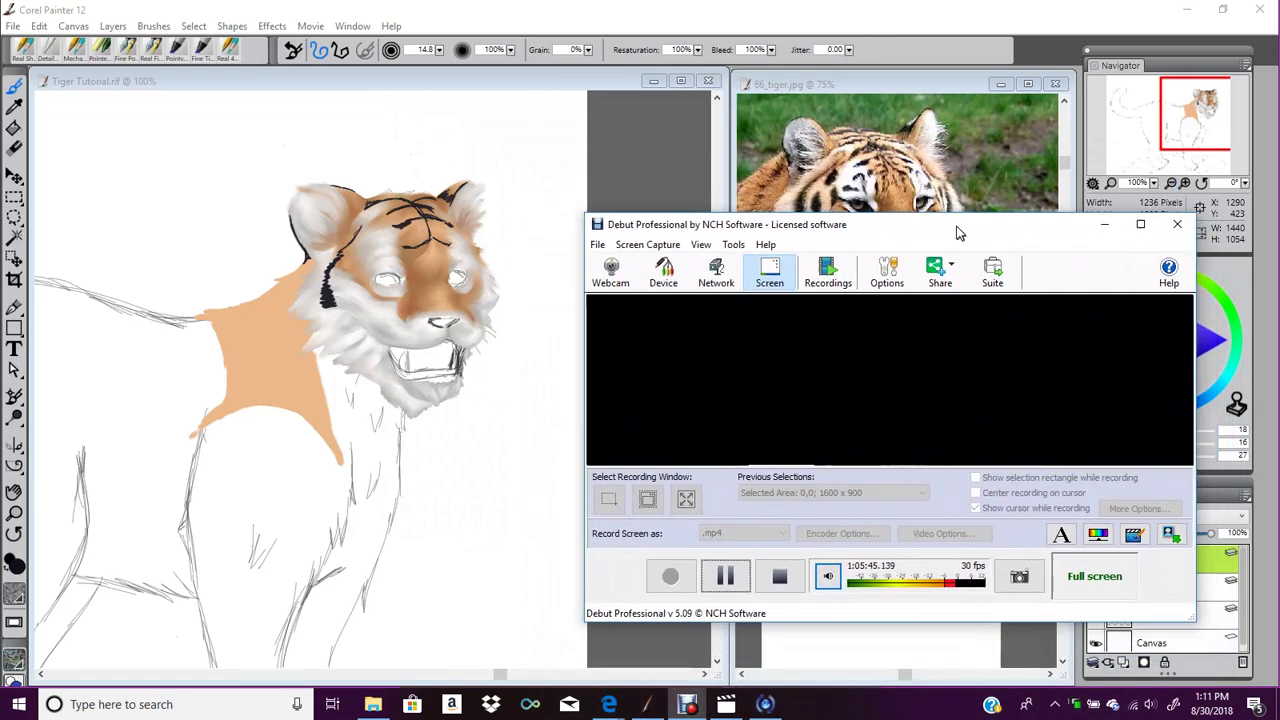